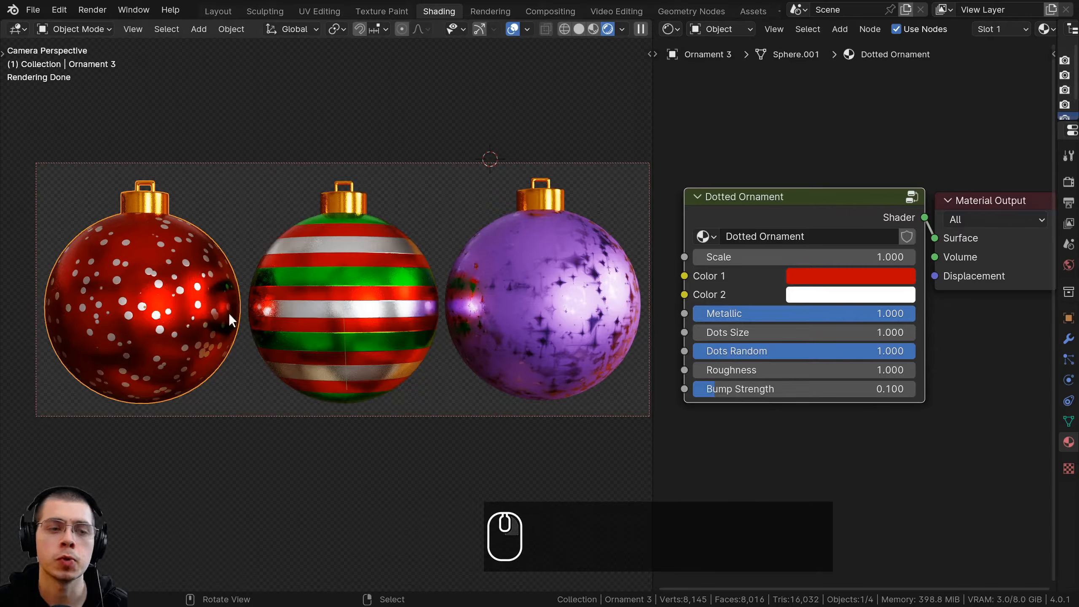
Try out the dotted ornament's material controls, including its two colors, metallic, dot randomness and bump strength
scroll(336, 302, up, 3)
scroll(297, 293, down, 1)
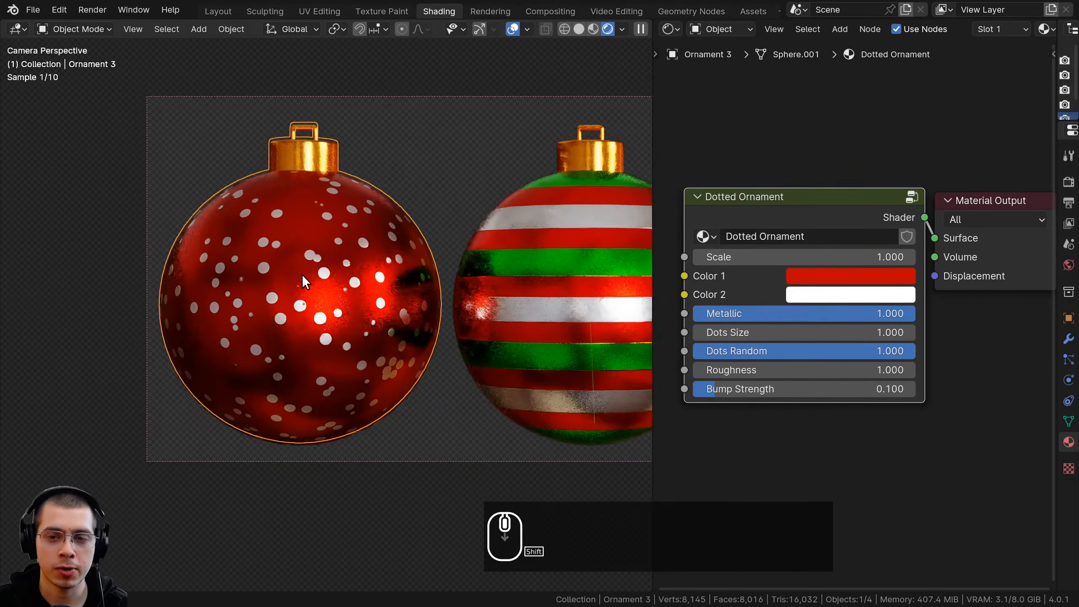
mouse_move(811, 256)
mouse_down()
mouse_move(892, 256)
mouse_move(810, 255)
mouse_up()
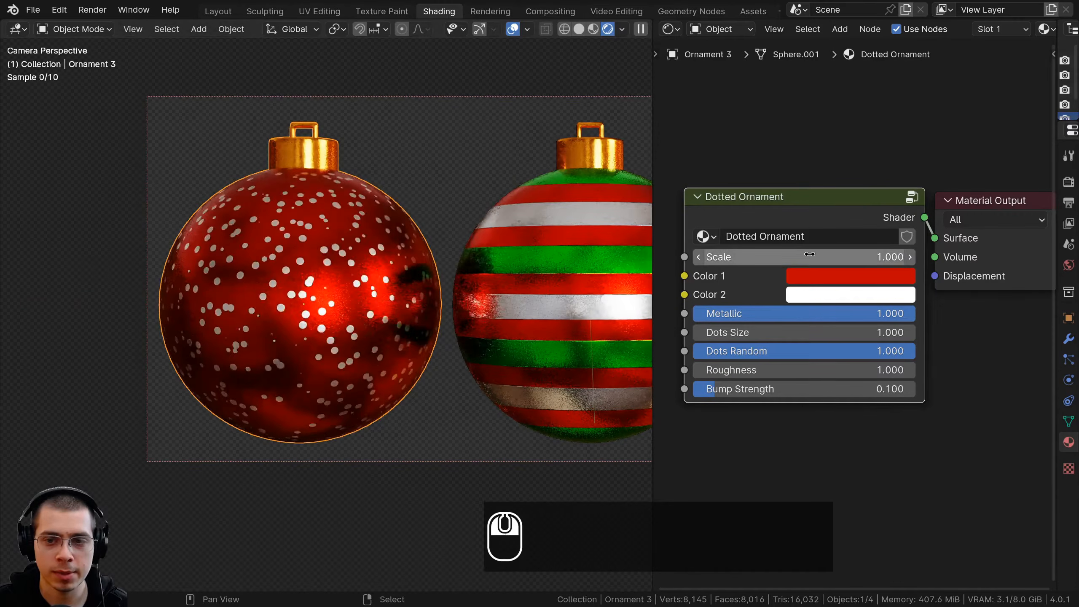
click(826, 274)
drag(825, 298, 798, 378)
click(863, 293)
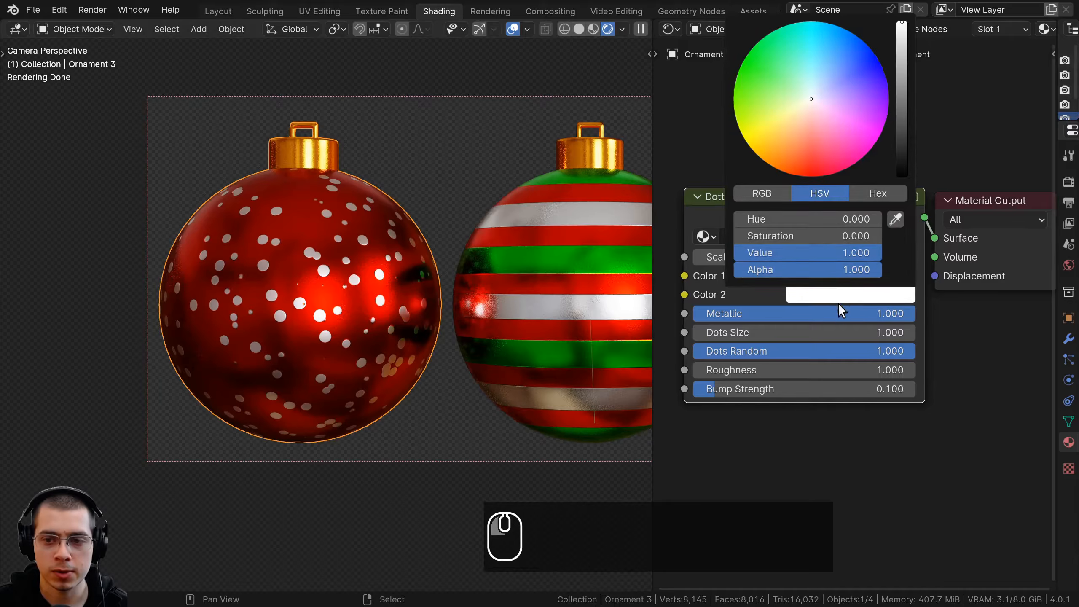
drag(803, 84, 818, 176)
drag(761, 159, 812, 99)
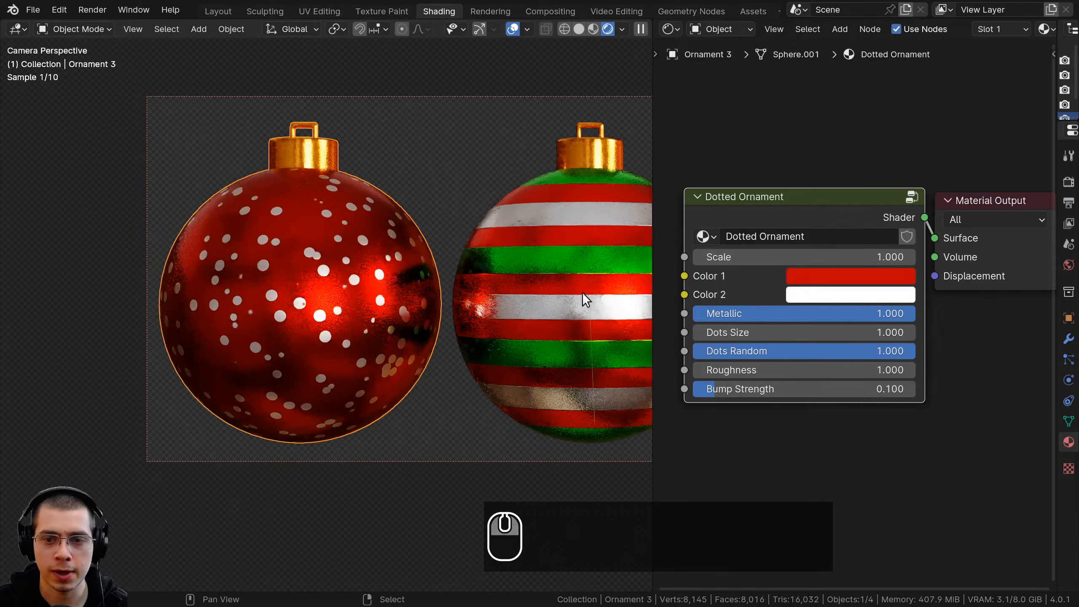
drag(887, 313, 816, 351)
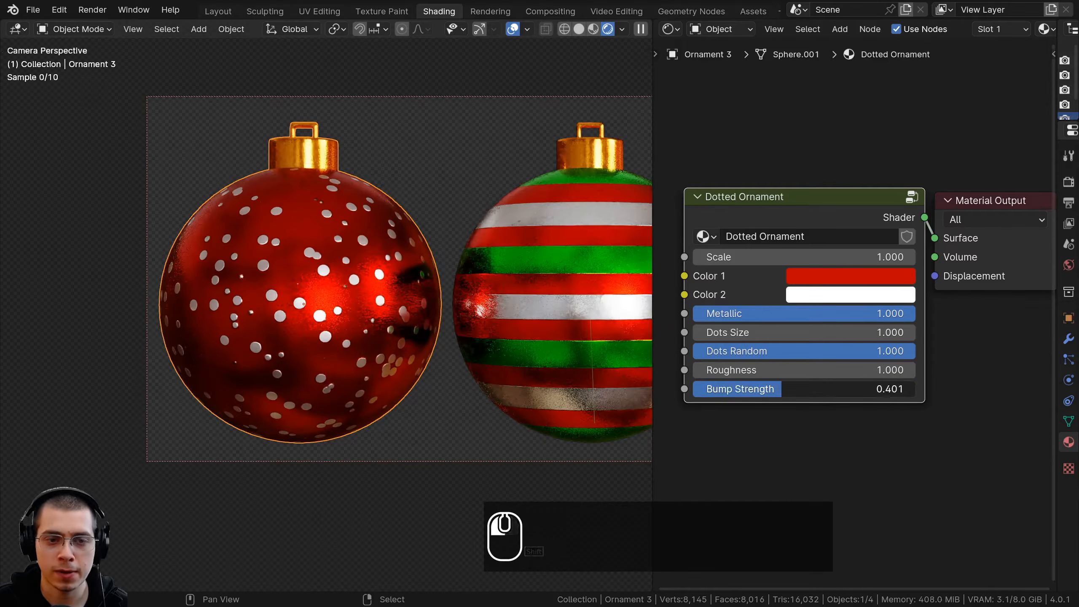
Select the striped ornament and try out its material's scale, metallic and color settings
shift+middle_drag(538, 304, 343, 284)
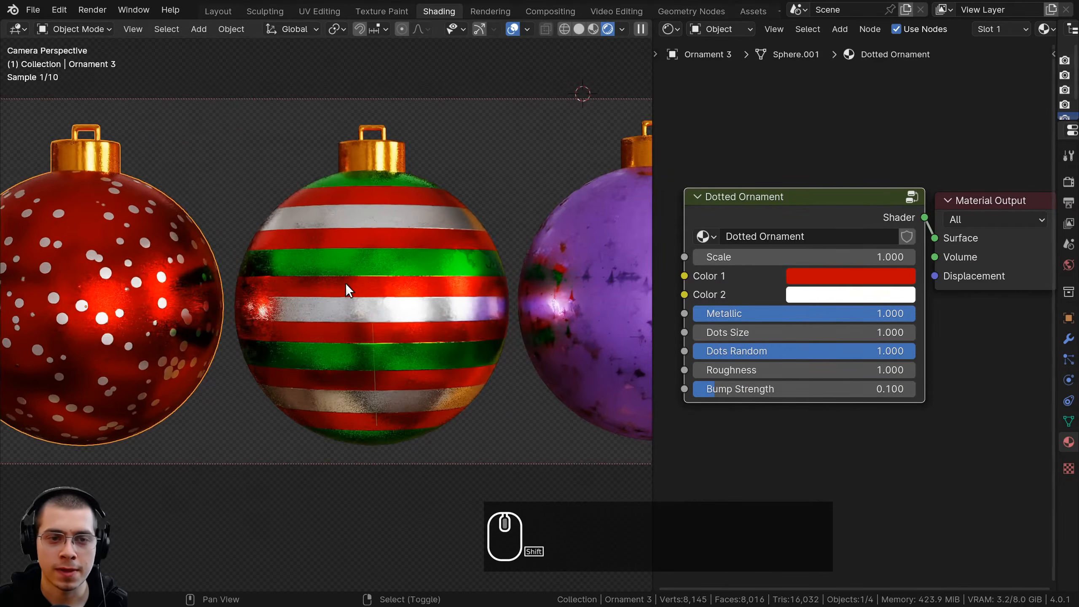
click(348, 274)
scroll(773, 203, up, 1)
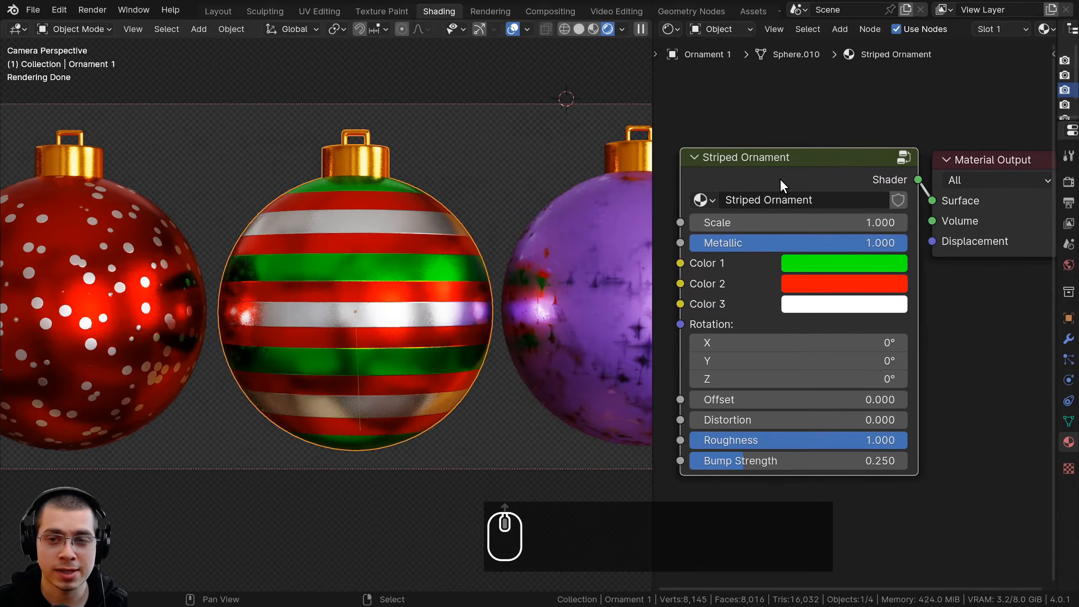
mouse_move(766, 230)
mouse_down()
mouse_move(809, 229)
mouse_move(766, 230)
mouse_up()
mouse_move(902, 243)
shift+mouse_down()
mouse_move(784, 243)
mouse_move(908, 242)
shift+mouse_up()
click(864, 261)
drag(774, 320, 796, 449)
right_click(796, 449)
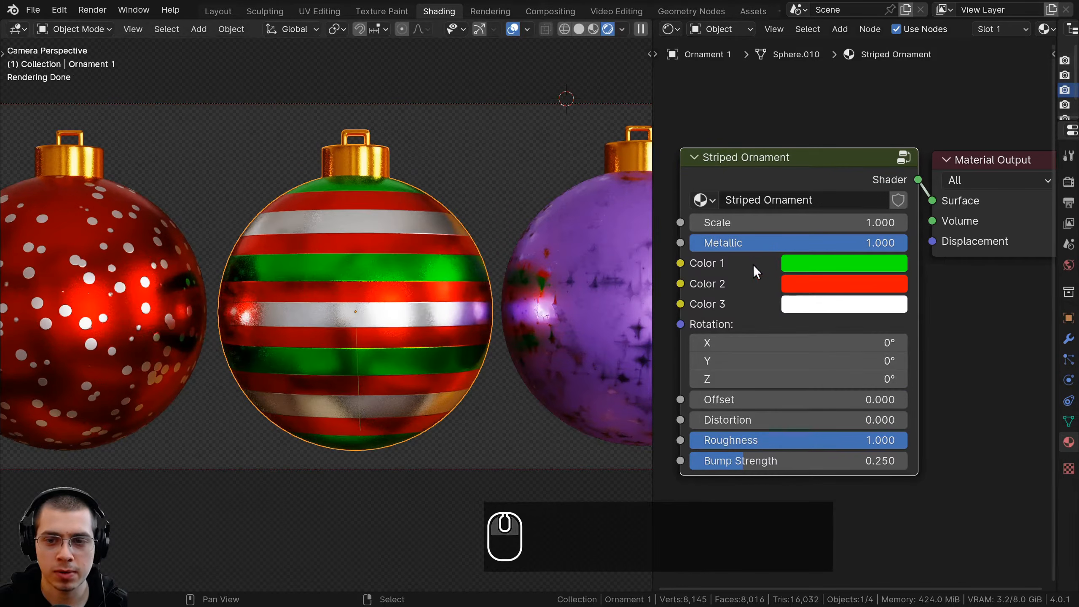
Try out different rotation angles for the stripes of the striped ornament
drag(811, 351, 794, 379)
right_click(799, 343)
right_click(794, 378)
middle_drag(796, 345, 795, 325)
drag(789, 382, 813, 382)
right_click(814, 380)
Try a distortion of 27 on the striped ornament, along with different roughness and bump strength values
middle_drag(754, 409, 754, 353)
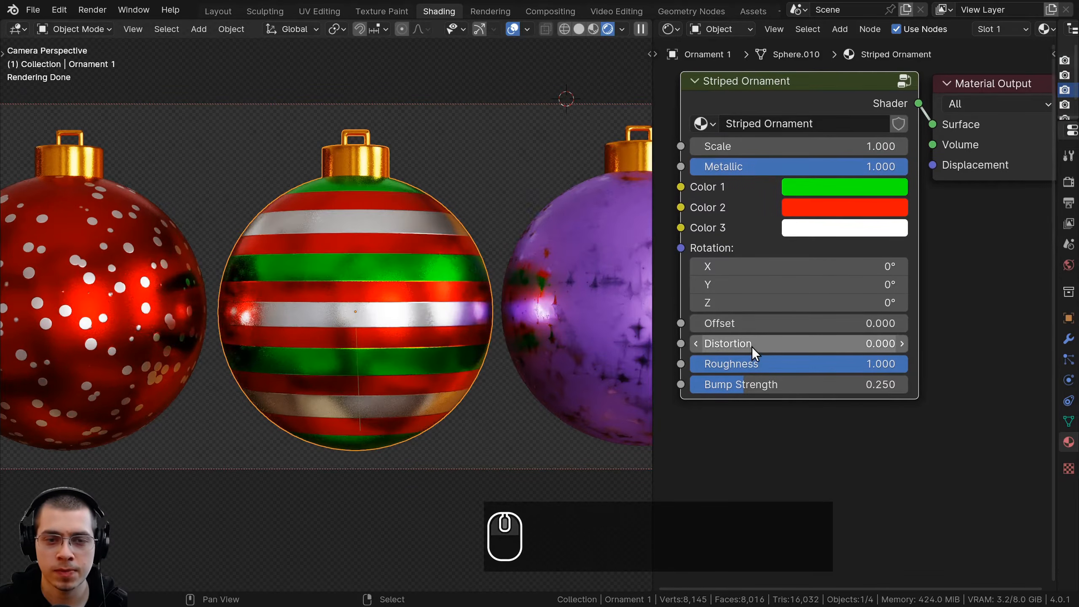
drag(799, 344, 902, 343)
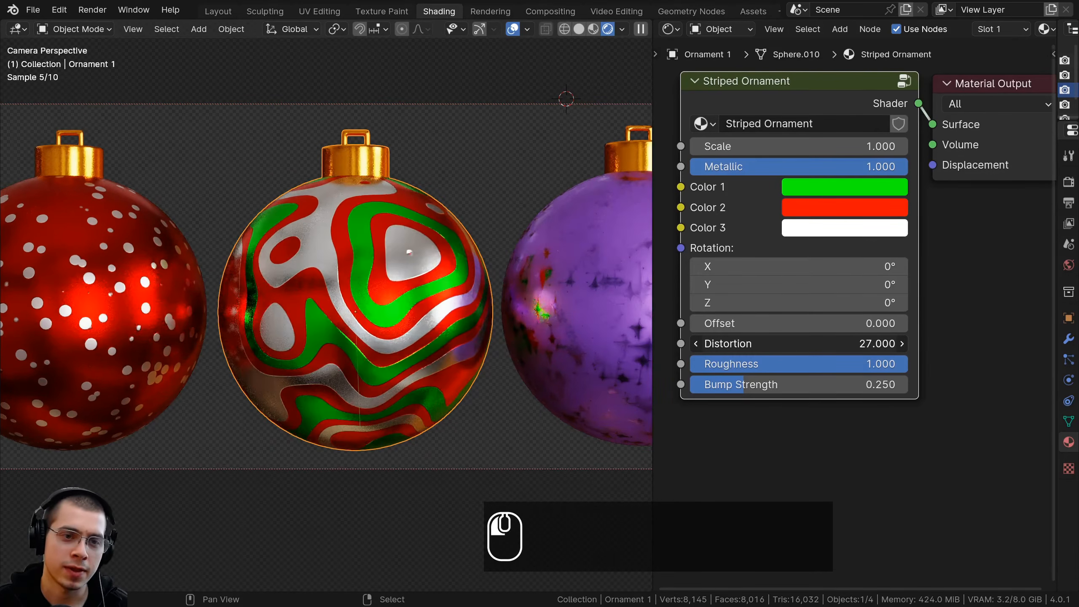
right_click(743, 346)
drag(765, 368, 791, 384)
right_click(808, 366)
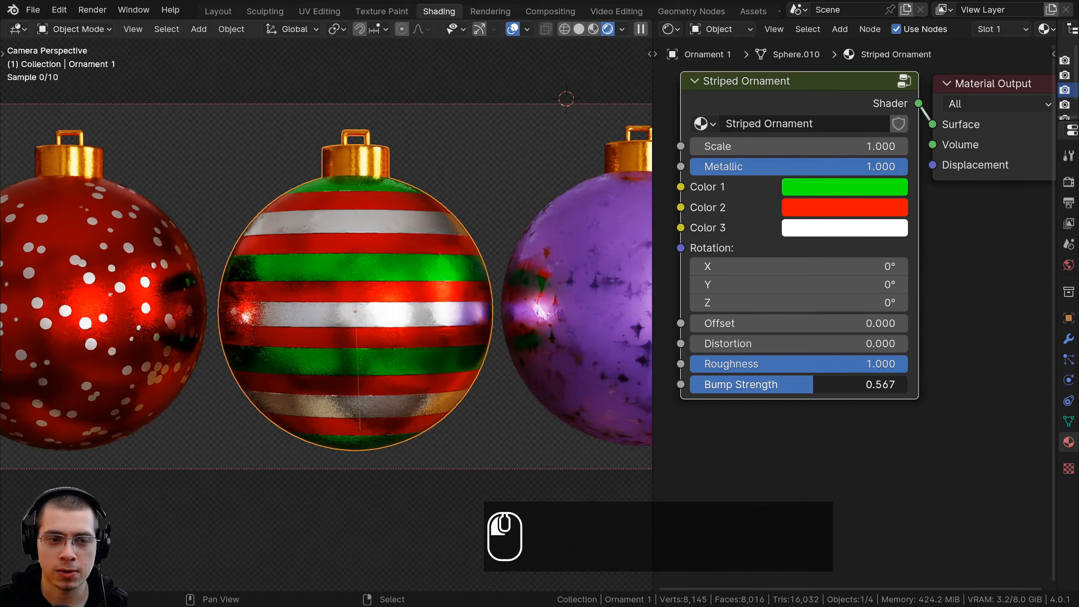
Select the purple frosted ornament and try out its material's color, scale, visibility and roughness settings
shift+middle_drag(433, 299, 379, 301)
right_click(414, 298)
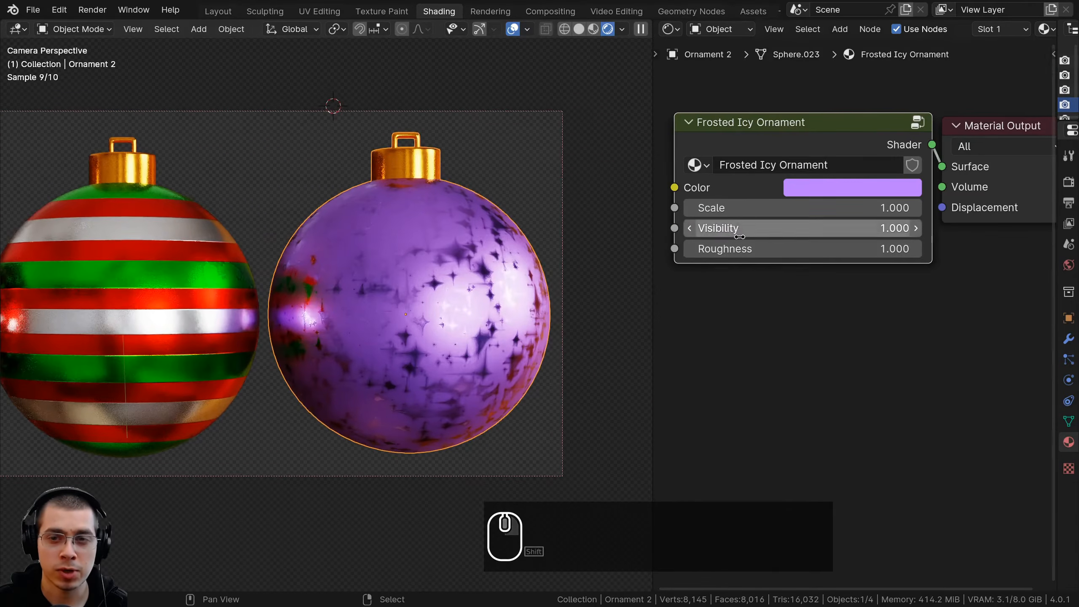
middle_drag(746, 248, 748, 308)
middle_drag(758, 207, 774, 254)
click(822, 290)
mouse_move(822, 333)
mouse_down()
mouse_move(816, 369)
mouse_move(760, 371)
mouse_move(775, 428)
mouse_move(850, 383)
mouse_up()
drag(716, 313, 725, 352)
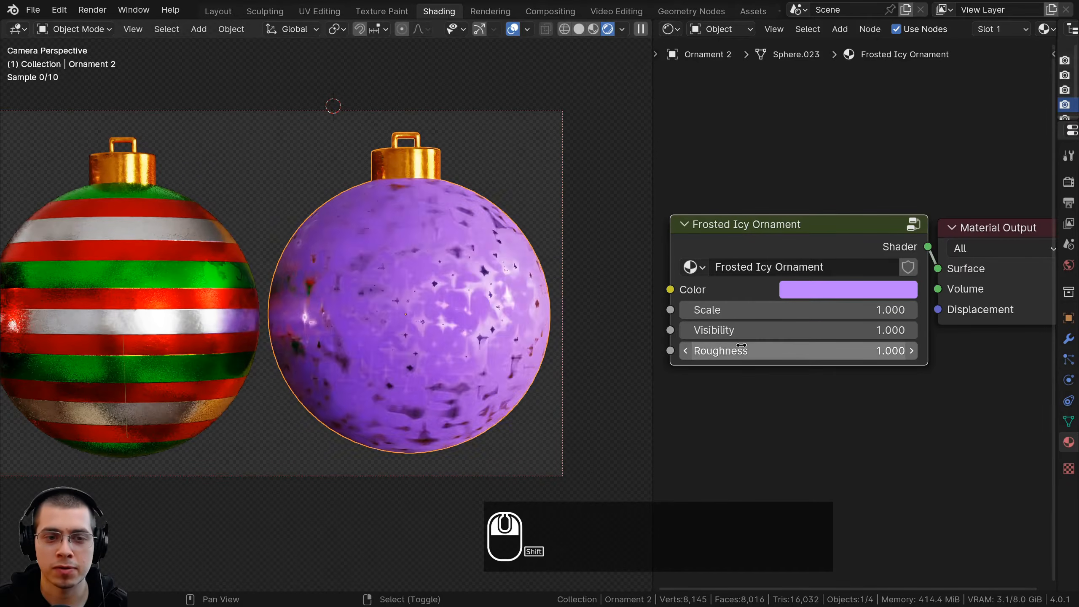
scroll(398, 320, down, 2)
shift+middle_drag(398, 320, 486, 298)
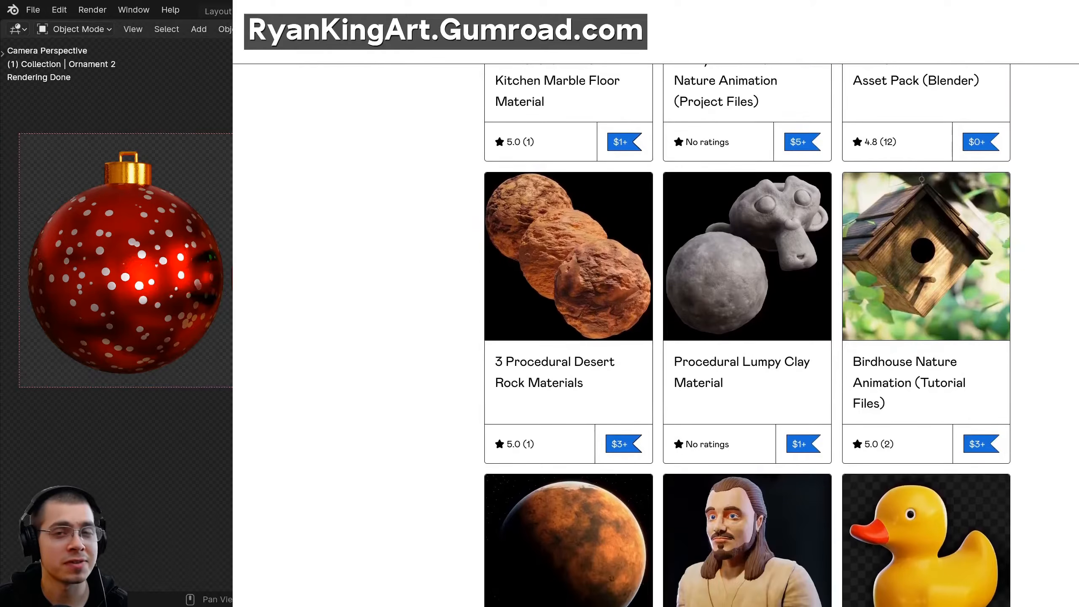
scroll(1036, 506, up, 10)
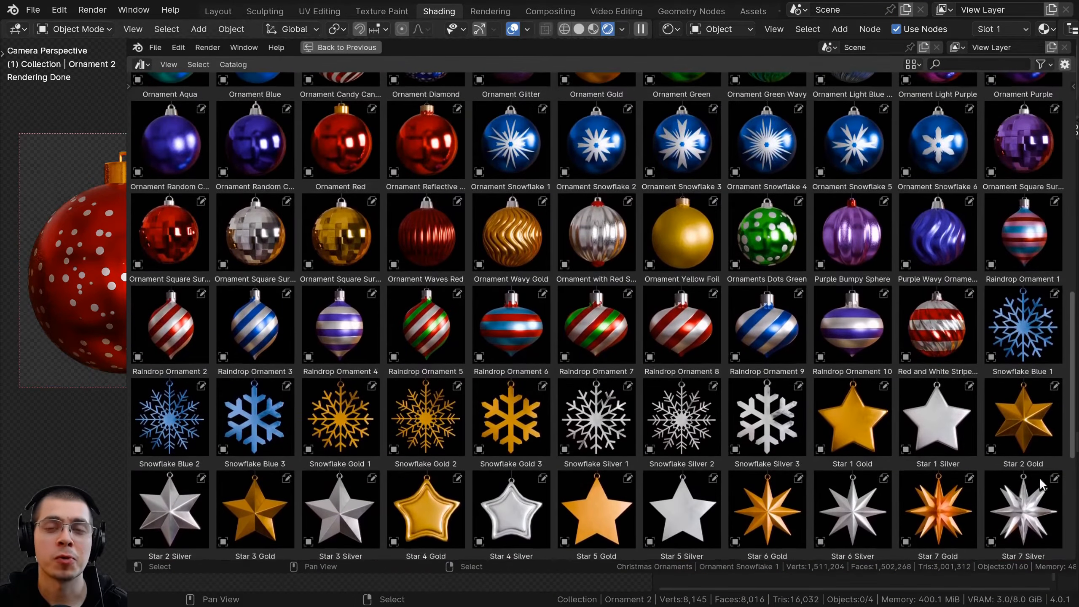
scroll(1060, 425, up, 3)
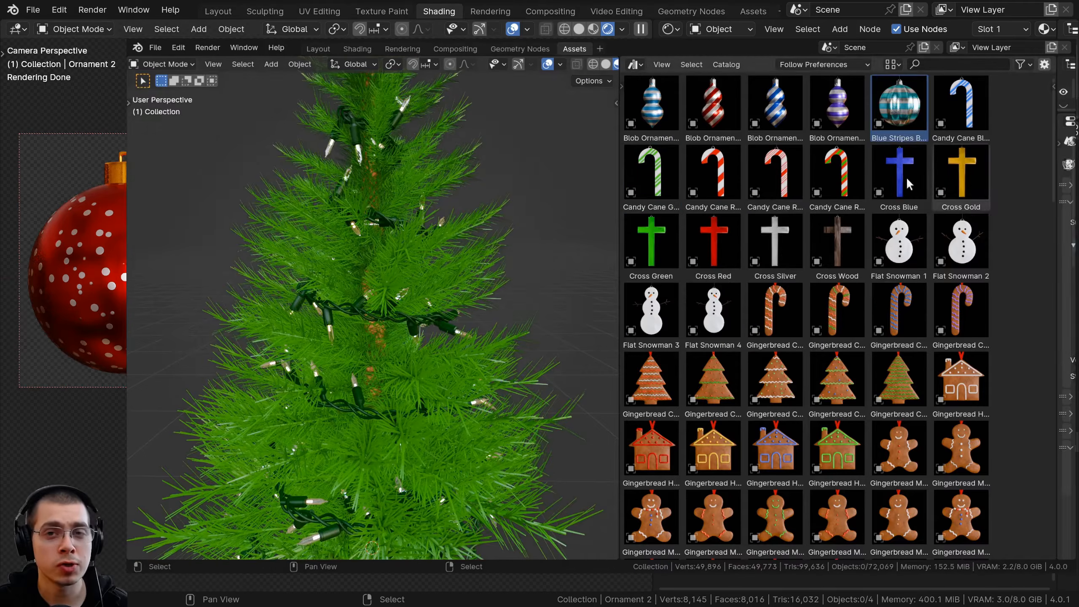
Place the Candy Cane Green asset on the upper part of the Christmas tree
key(alt+r)
click(336, 200)
middle_drag(336, 199, 346, 208)
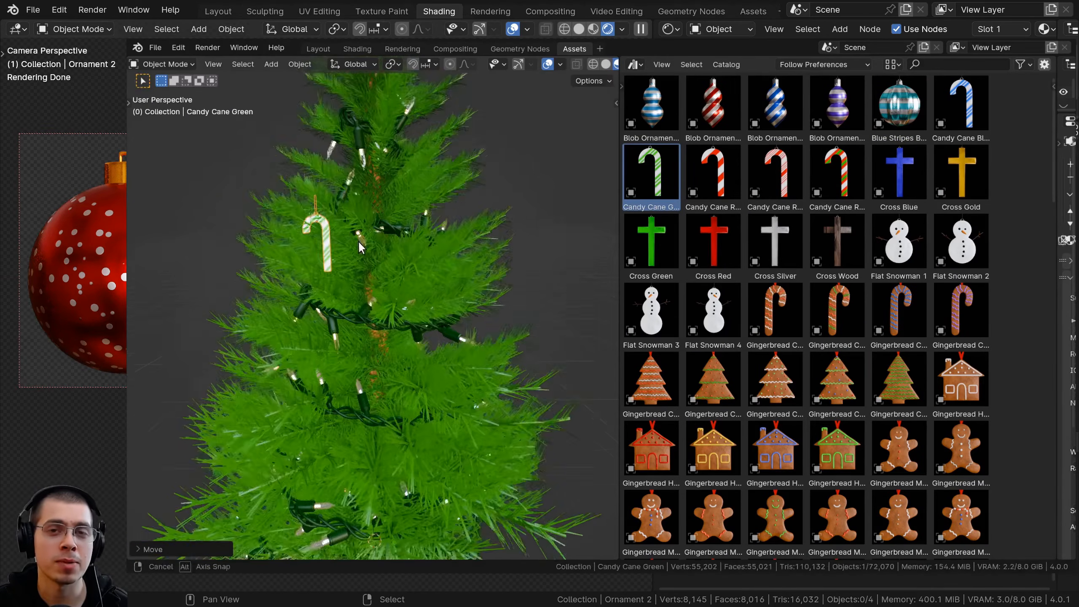
Place the Flat Snowman 4 asset on the tree beside the candy cane and clear the selection
drag(714, 311, 413, 369)
key(alt+r)
key(g)
click(393, 306)
middle_drag(393, 306, 444, 296)
middle_drag(525, 305, 559, 290)
key(alt+a)
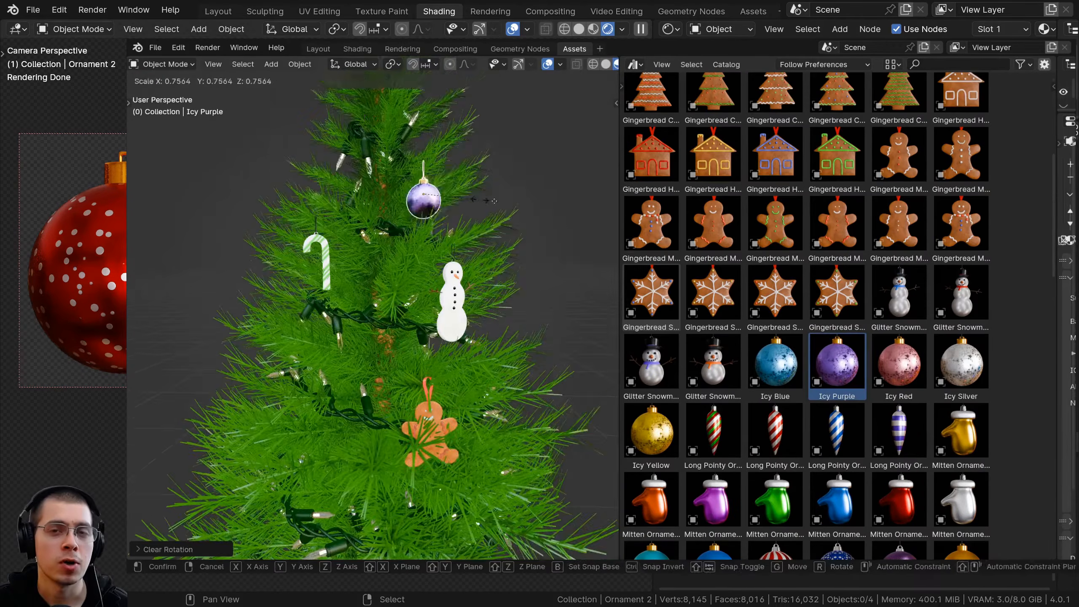
Hang a gingerbread man and the Icy Purple ornament on the Christmas tree
middle_drag(587, 425, 626, 461)
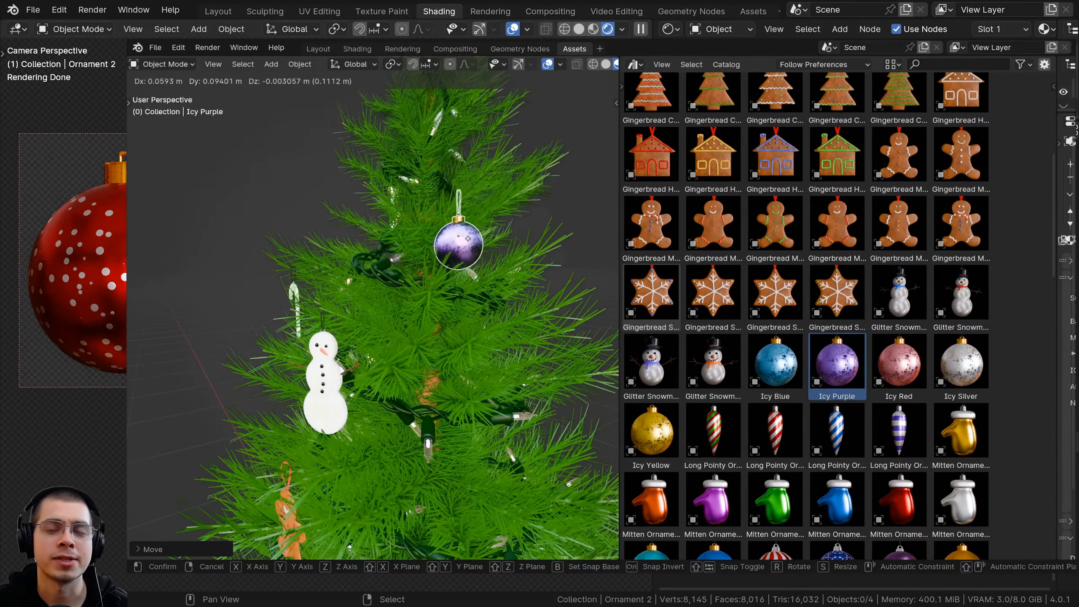
click(627, 461)
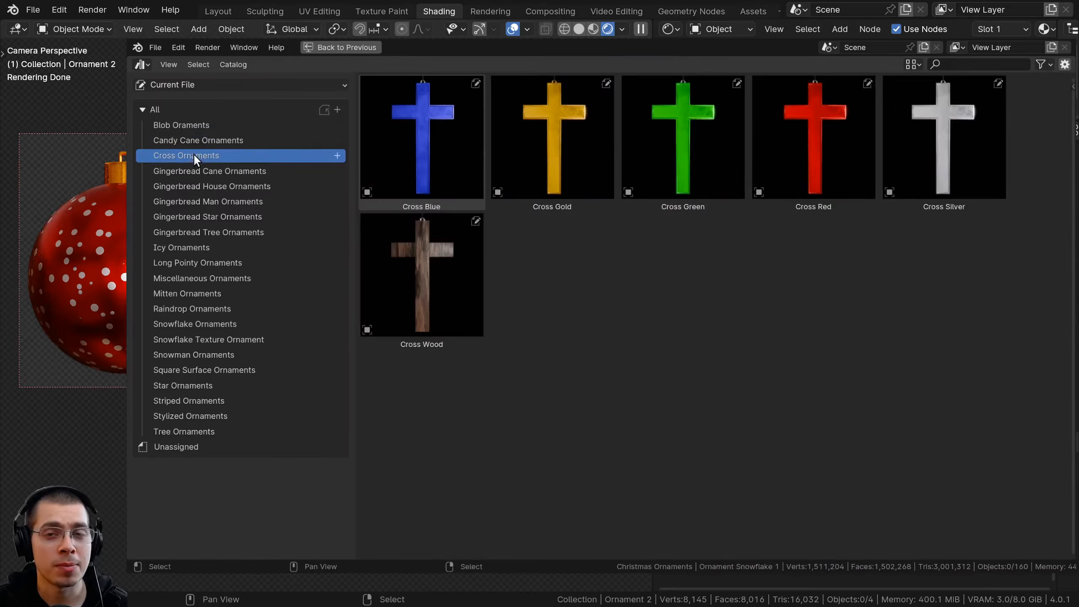
Browse the ornament asset catalogs from Gingerbread House Ornaments through Mitten Ornaments
click(196, 187)
click(196, 201)
click(195, 217)
click(193, 233)
click(193, 248)
click(194, 263)
click(195, 278)
click(196, 293)
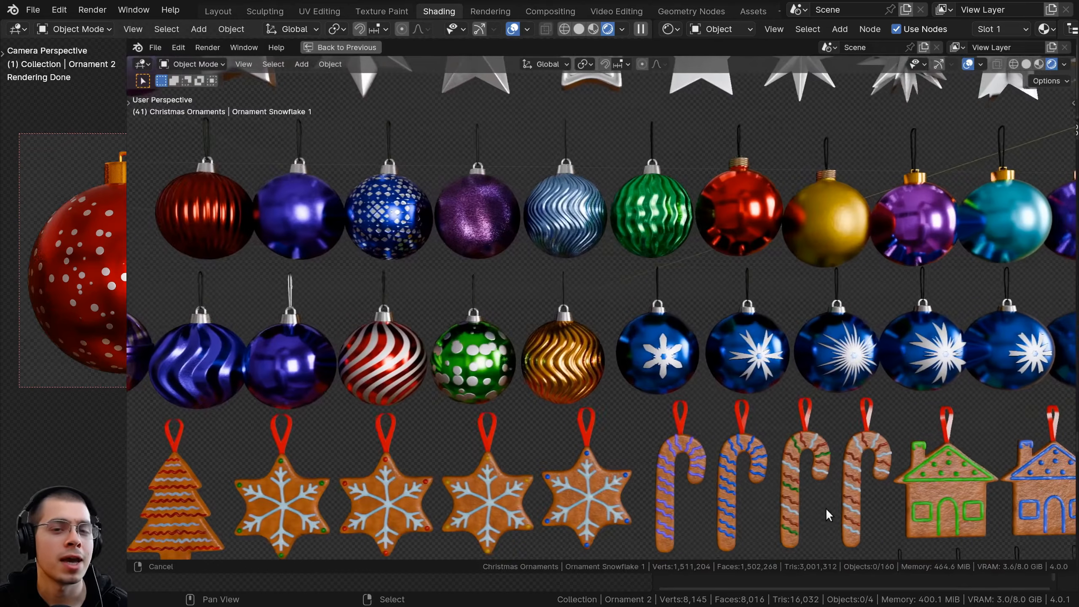
Look over the rendered scene with the pile of ornaments from several angles
shift+middle_drag(826, 508, 667, 507)
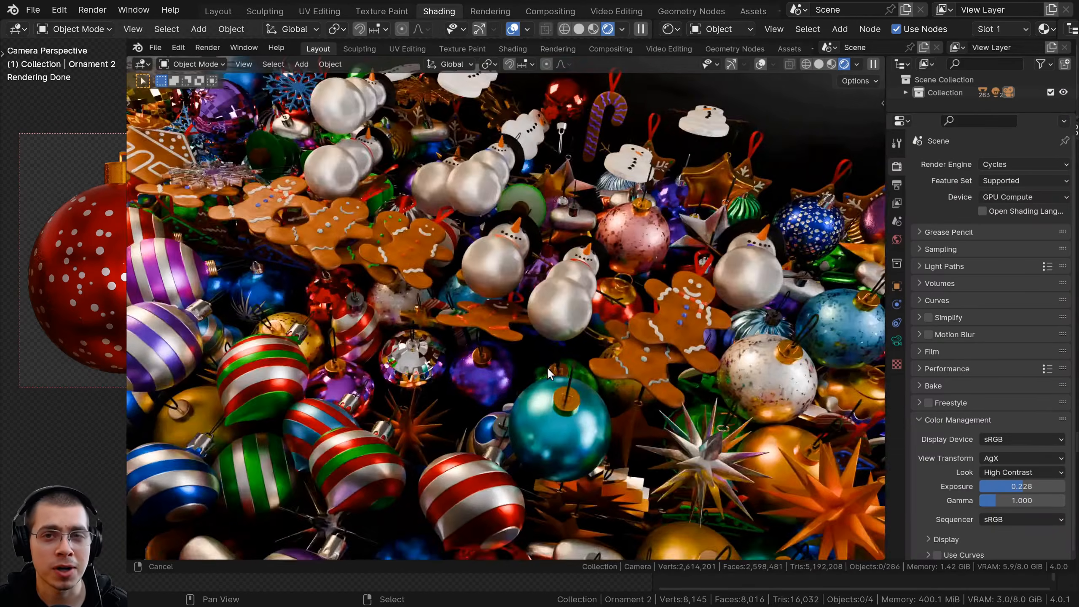
middle_drag(546, 366, 693, 346)
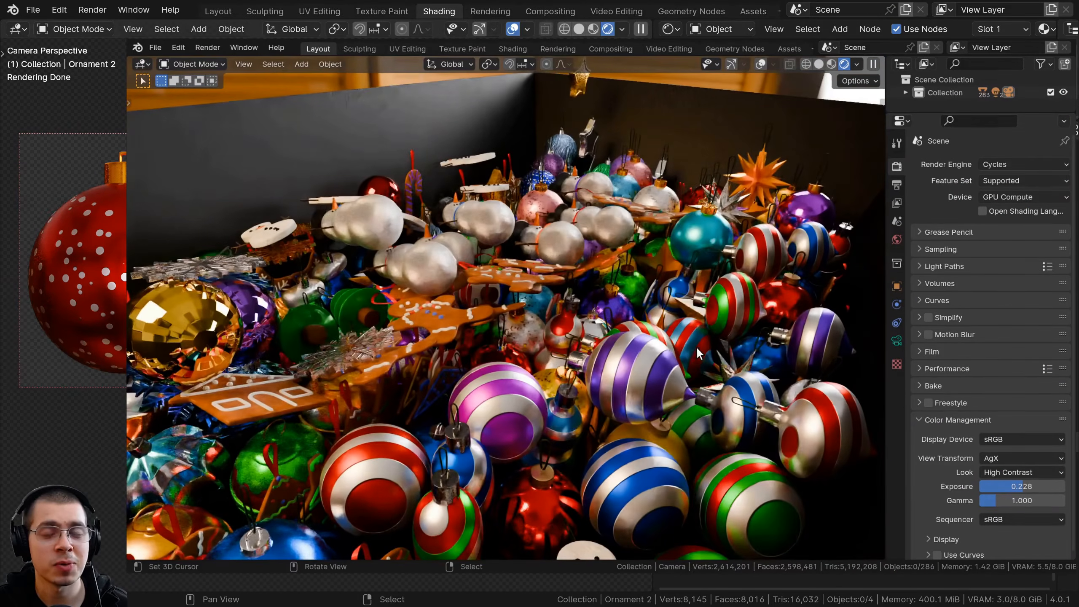
click(1009, 164)
click(1028, 180)
middle_drag(739, 320, 576, 354)
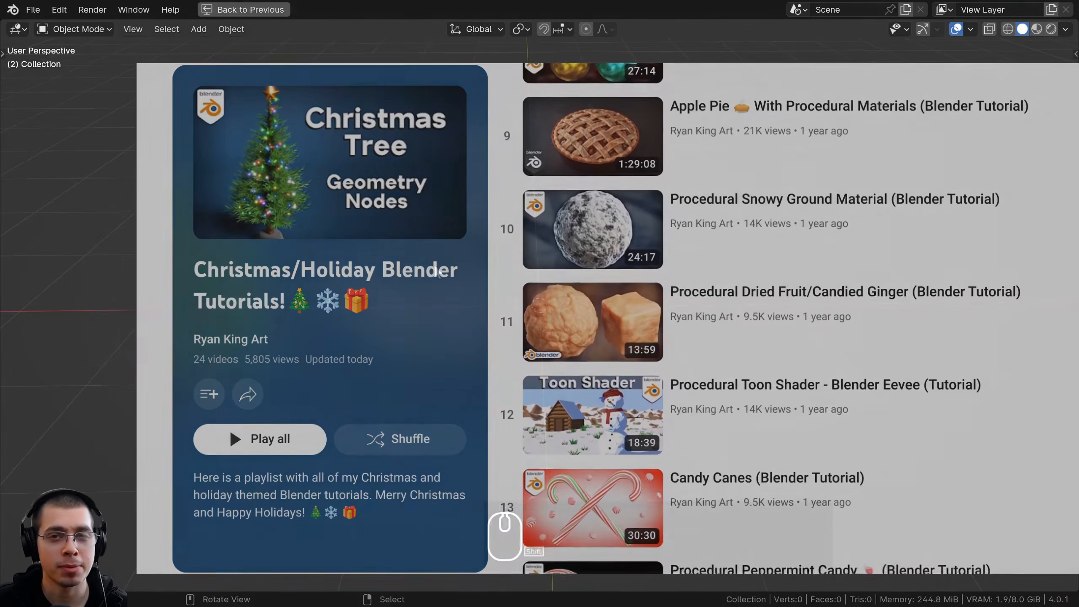
Add a UV sphere at the center of the empty scene
shift+middle_drag(603, 293, 602, 273)
shift+scroll(603, 270, up, 1)
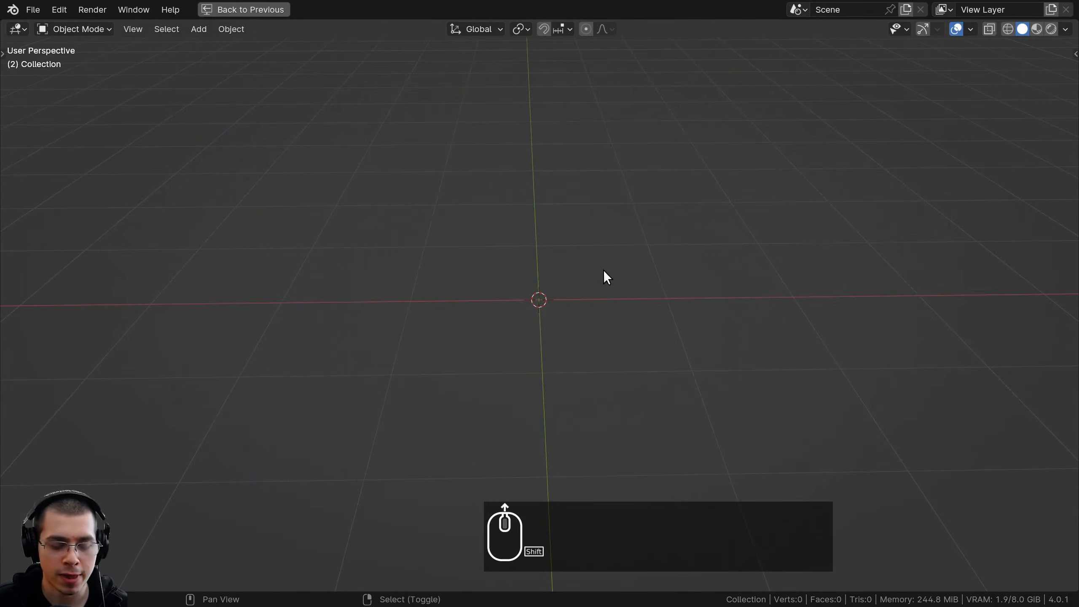
key(shift+a)
mouse_move(543, 188)
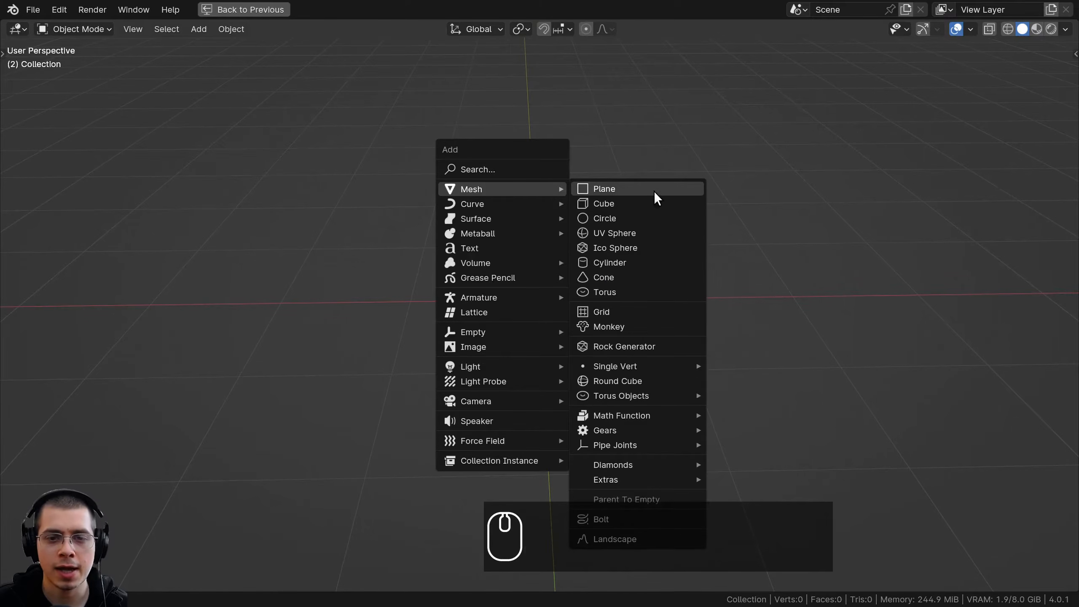
click(644, 232)
middle_drag(643, 230, 710, 231)
scroll(710, 230, up, 1)
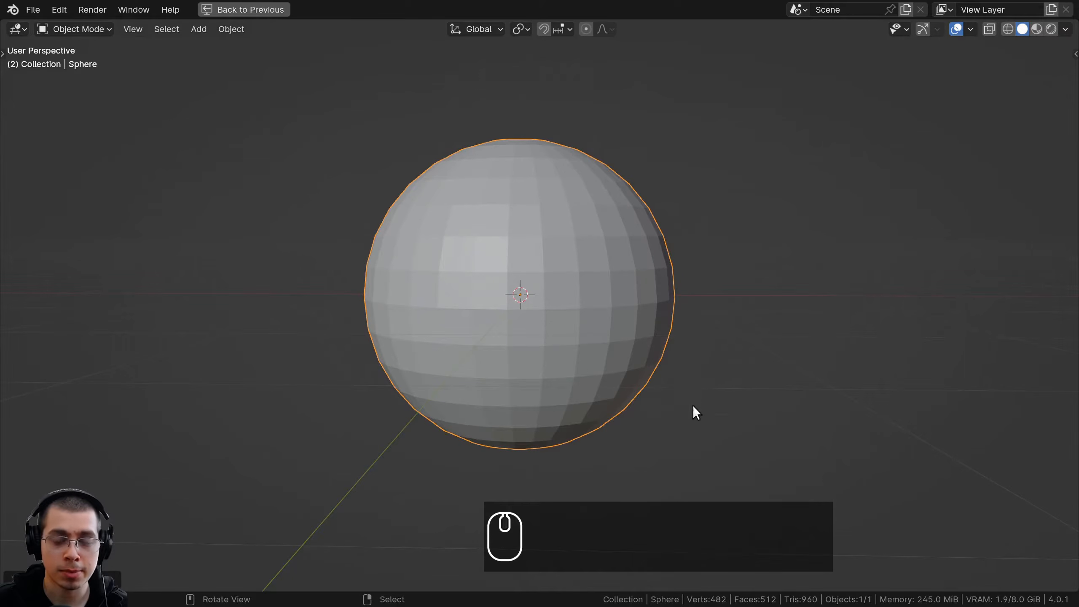
Scale the sphere uniformly by a factor of 0.07
middle_drag(671, 441, 710, 283)
scroll(764, 242, up, 1)
key(s)
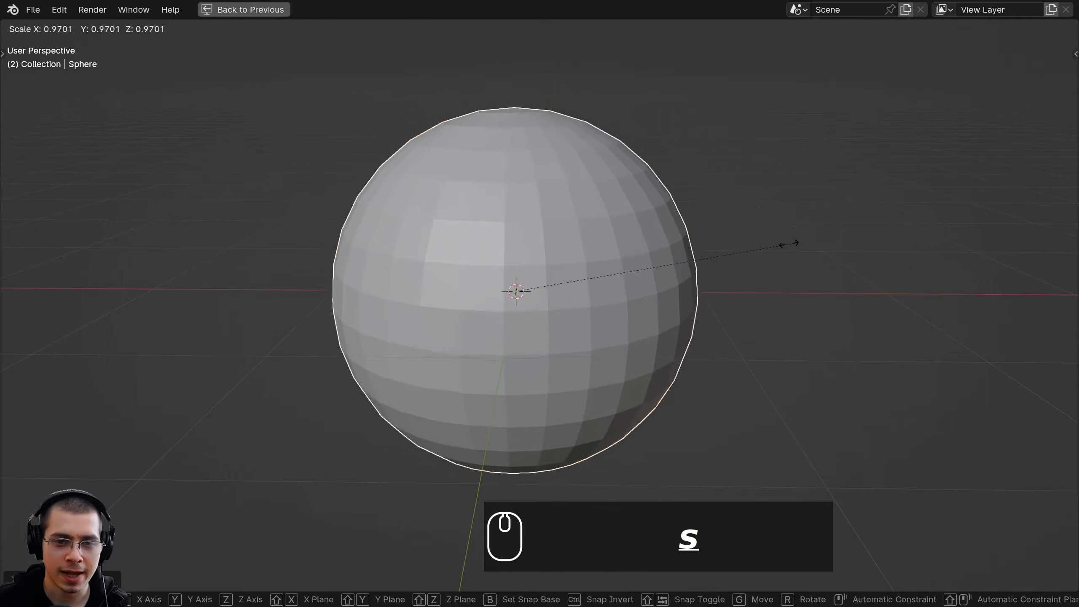
text(.07)
key(Return)
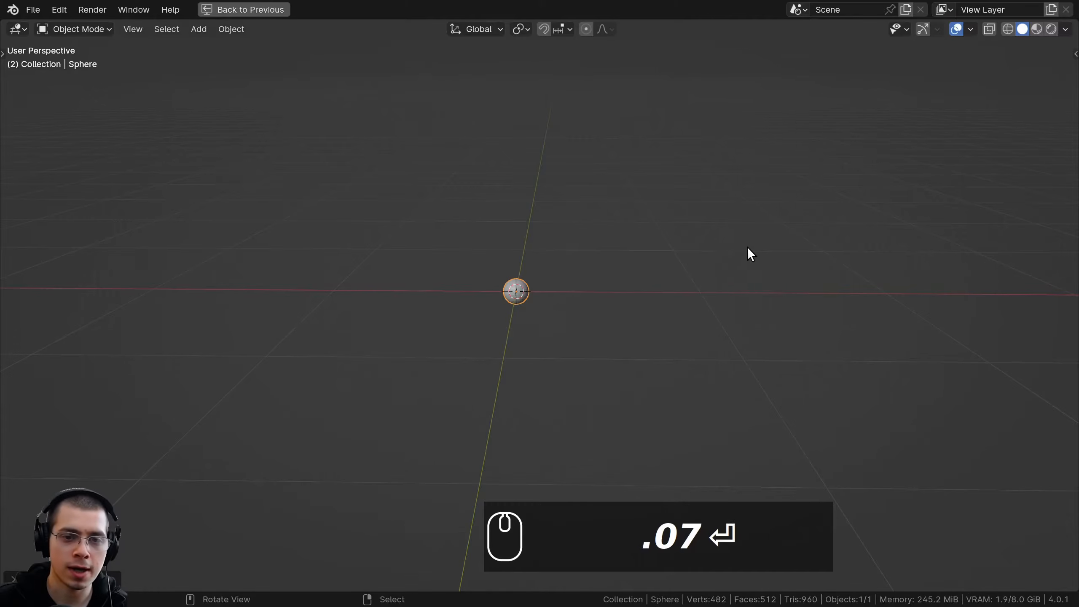
Shade the small sphere smooth and apply its scale
scroll(439, 213, up, 8)
key(w)
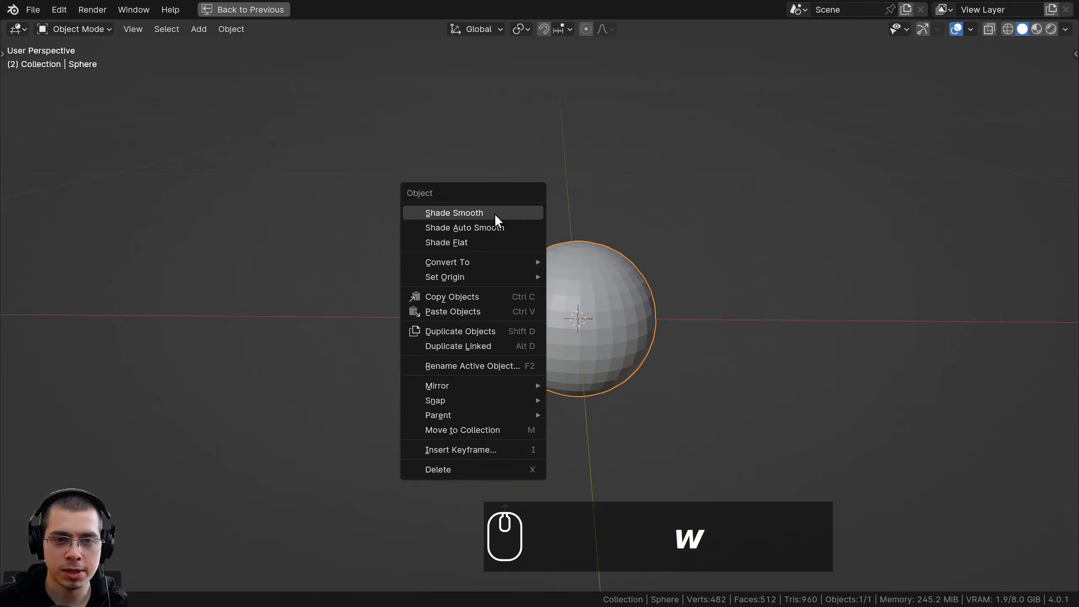
click(479, 211)
scroll(440, 193, up, 2)
shift+middle_drag(483, 223, 489, 192)
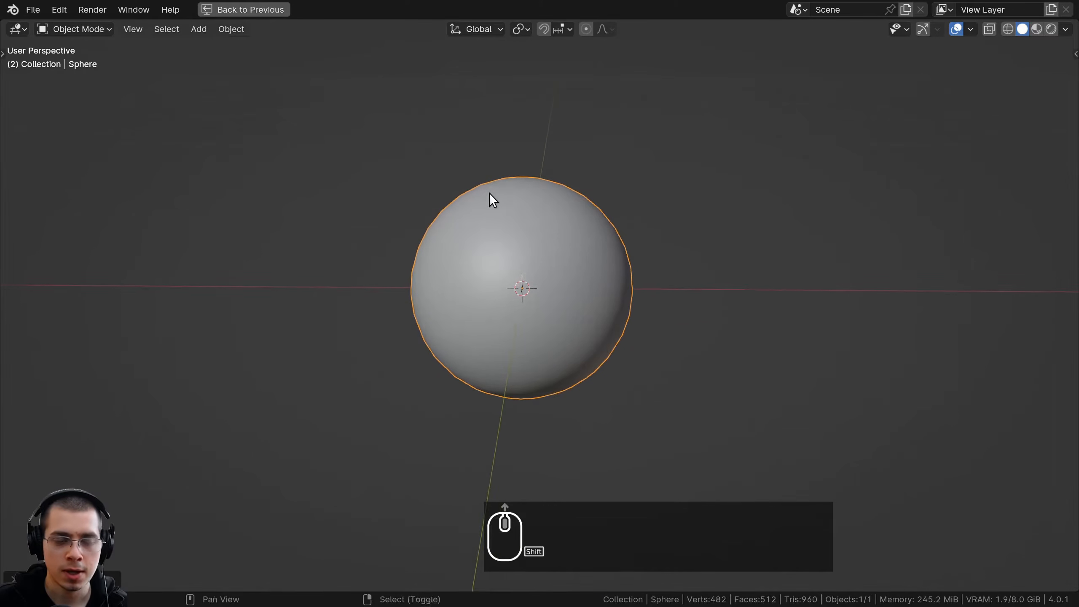
key(ctrl+a)
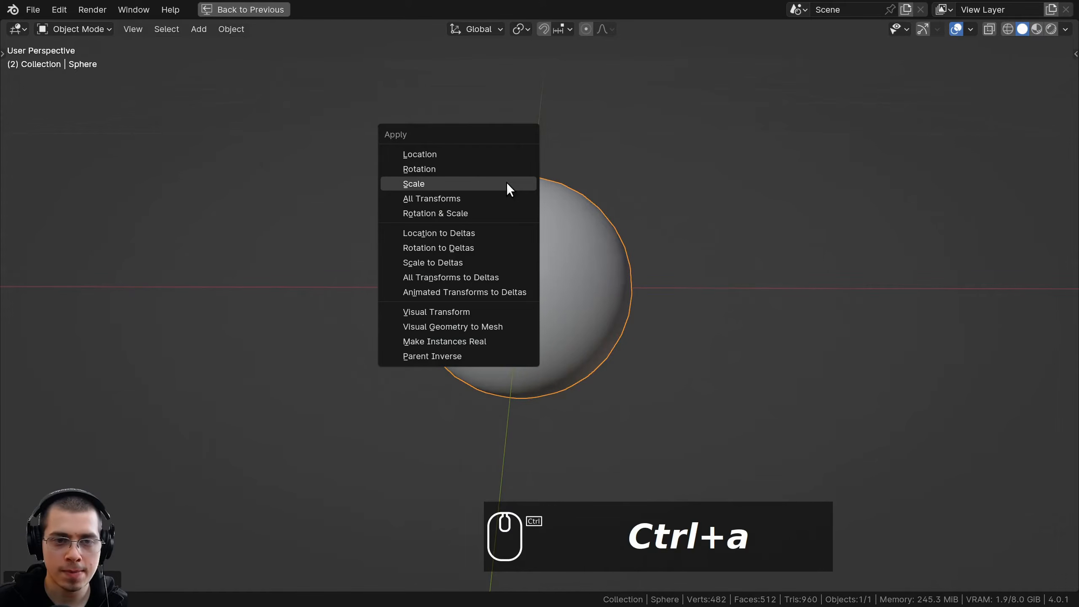
click(453, 183)
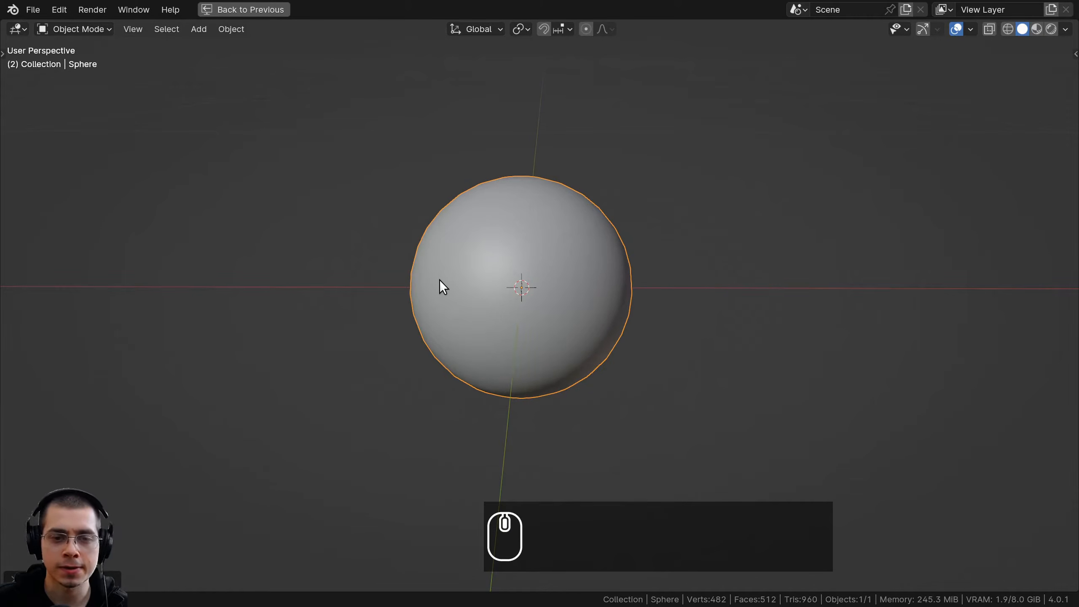
Add a level 1 Subdivision modifier to the sphere and set its render level to 1 as well
key(ctrl+space)
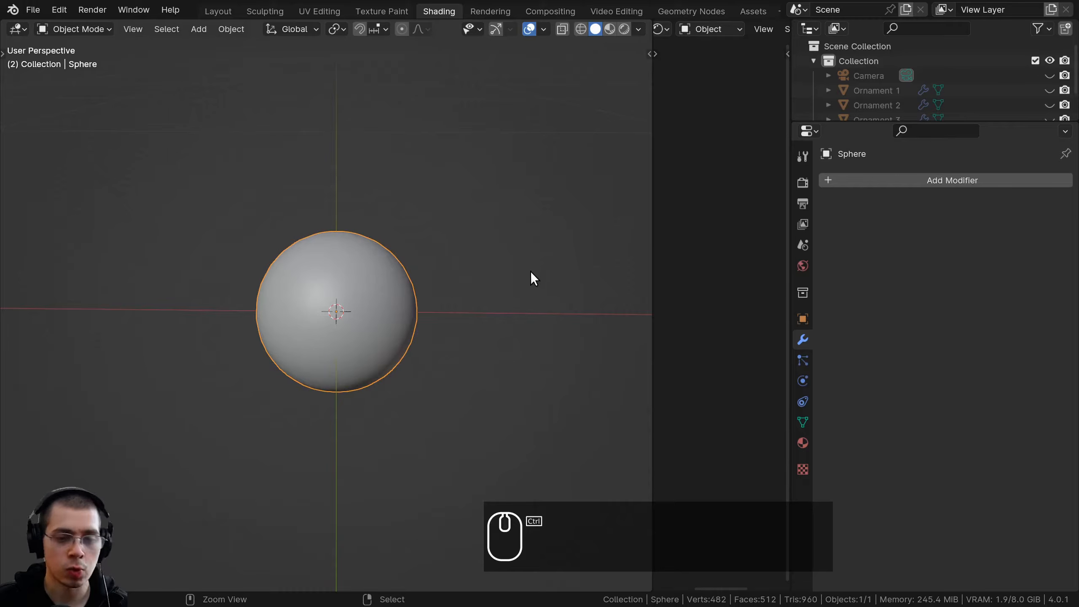
key(ctrl+1)
scroll(356, 258, up, 4)
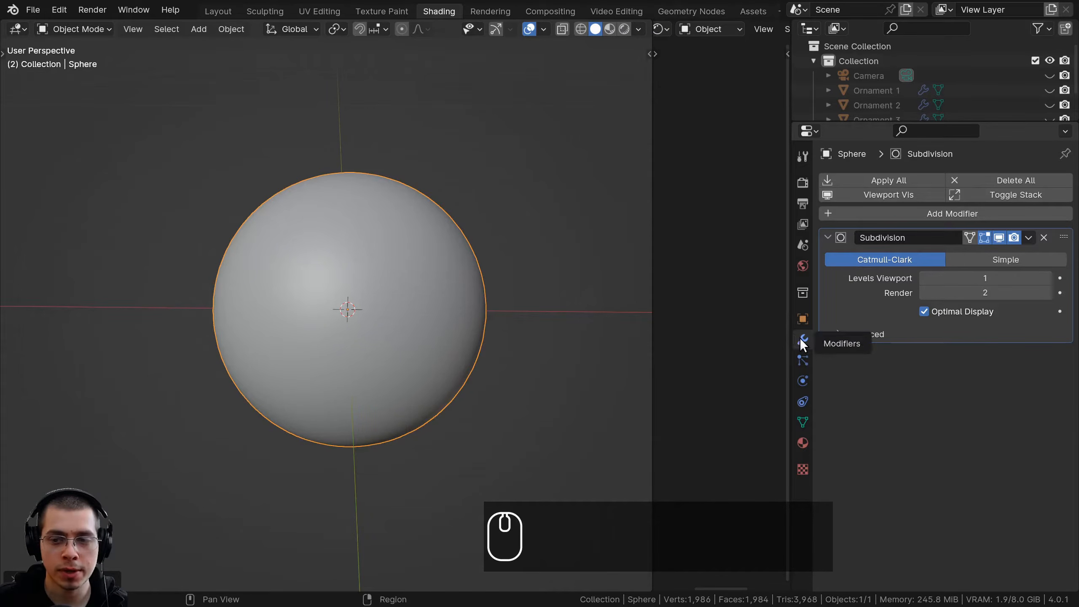
click(922, 292)
Enter Edit Mode on the sphere and select the ring of vertices around its top pole
shift+scroll(423, 274, up, 1)
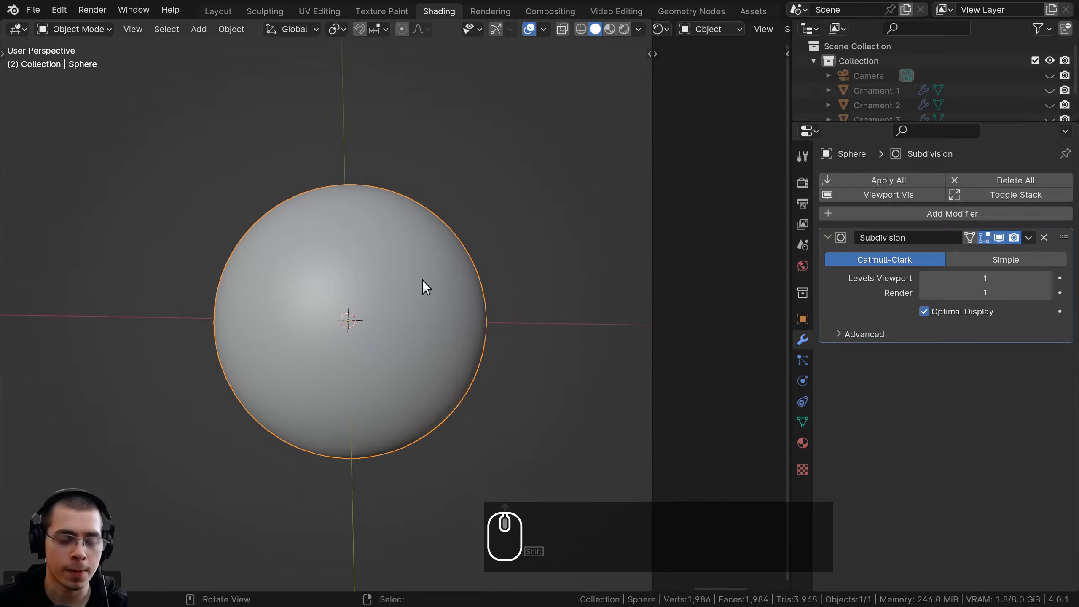
key(Tab)
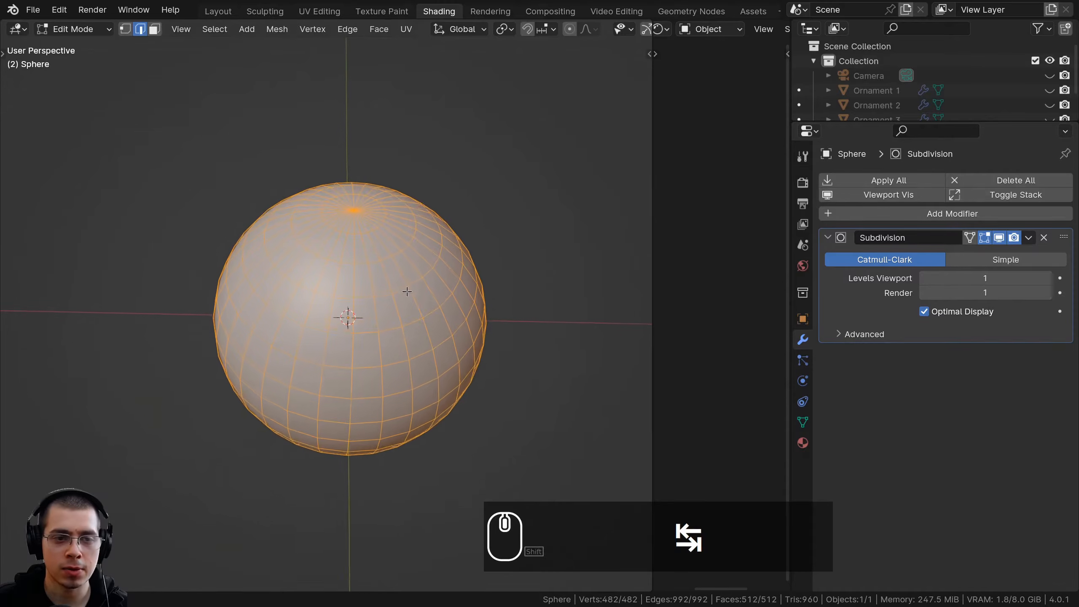
scroll(425, 242, up, 3)
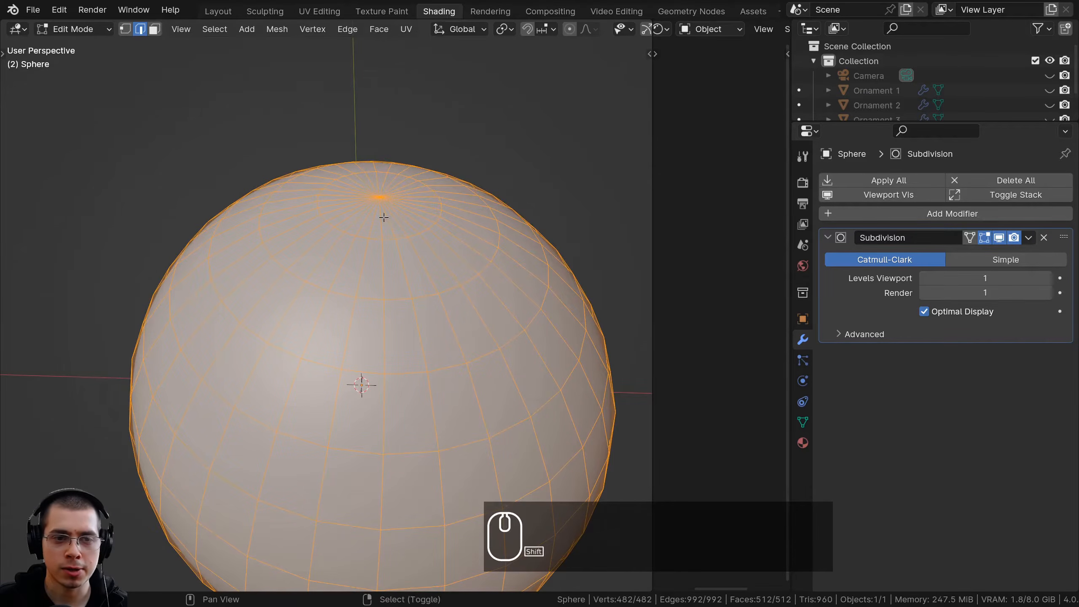
shift+scroll(384, 217, up, 5)
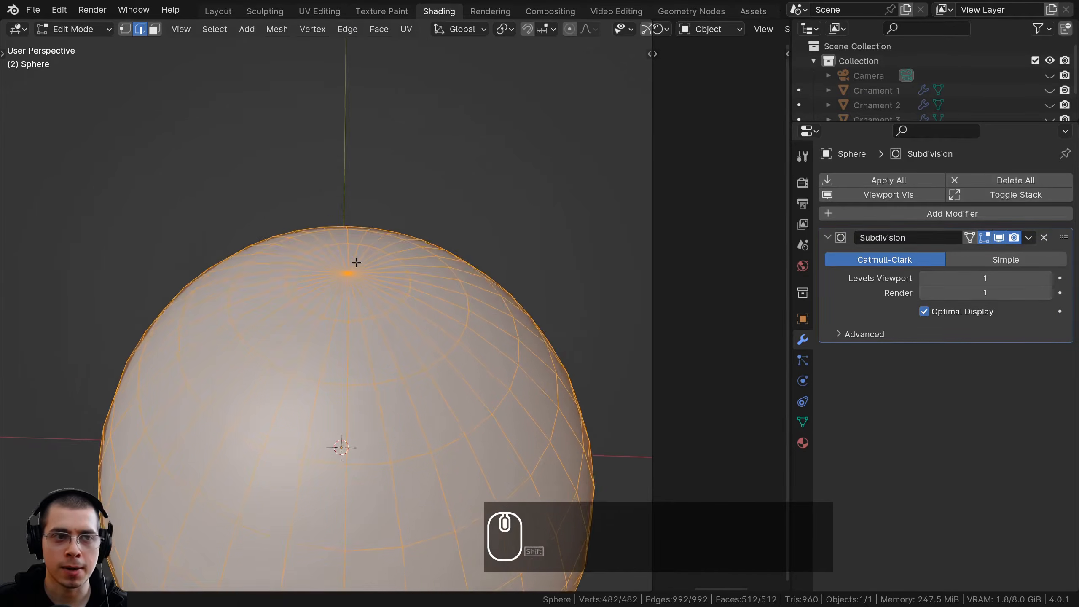
click(125, 29)
scroll(339, 313, up, 2)
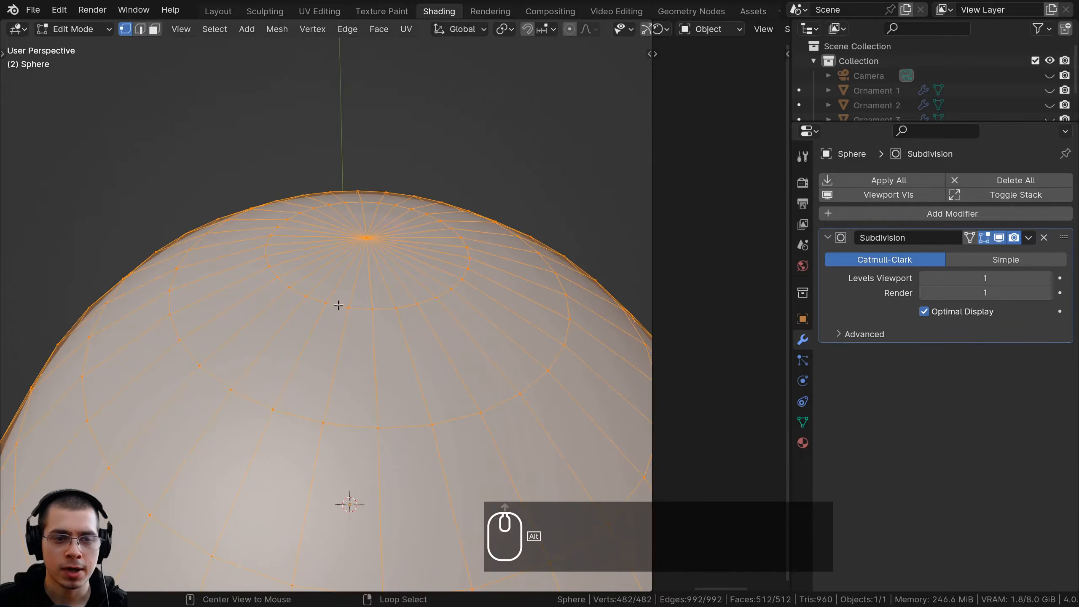
alt+click(338, 305)
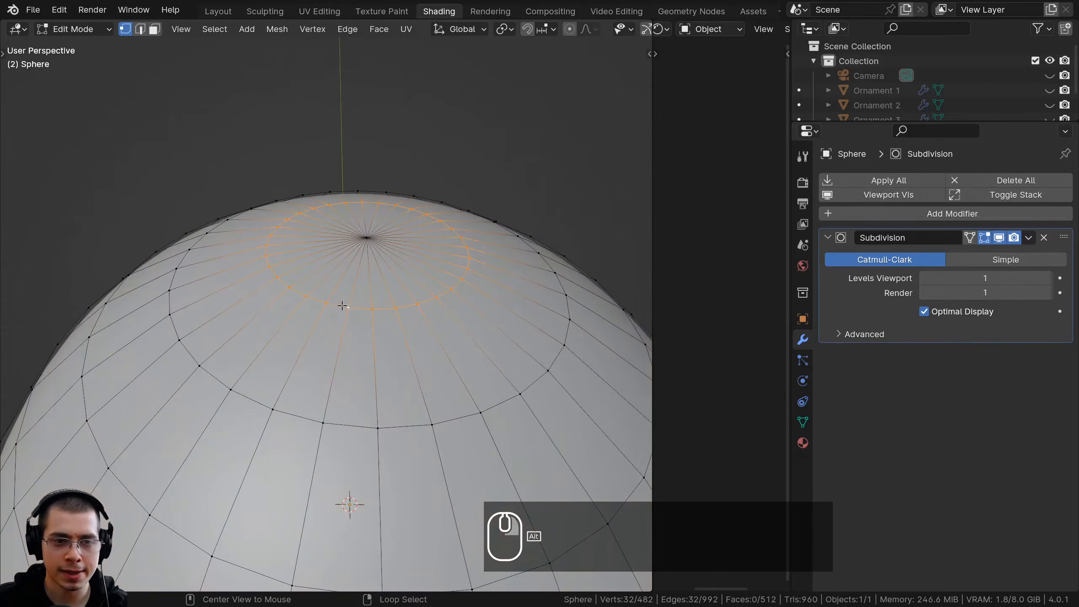
Duplicate the selected ring and raise the copy about 0.013 m along Z above the sphere
shift+scroll(384, 279, up, 3)
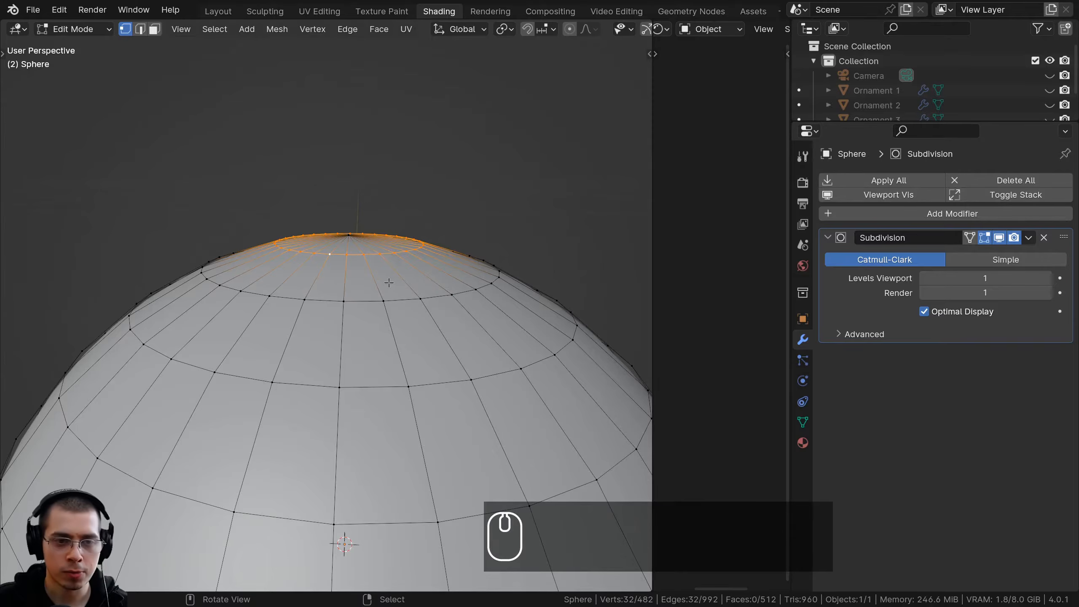
key(shift+d)
key(z)
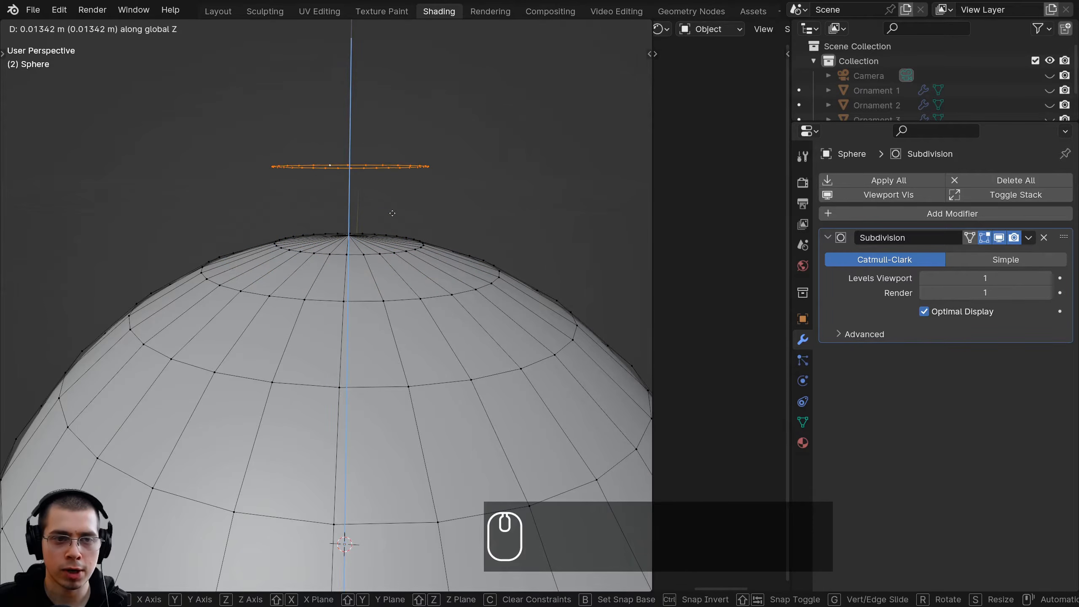
click(393, 213)
Enlarge the raised ring by a factor of about 1.26 and fill it with a face
key(s)
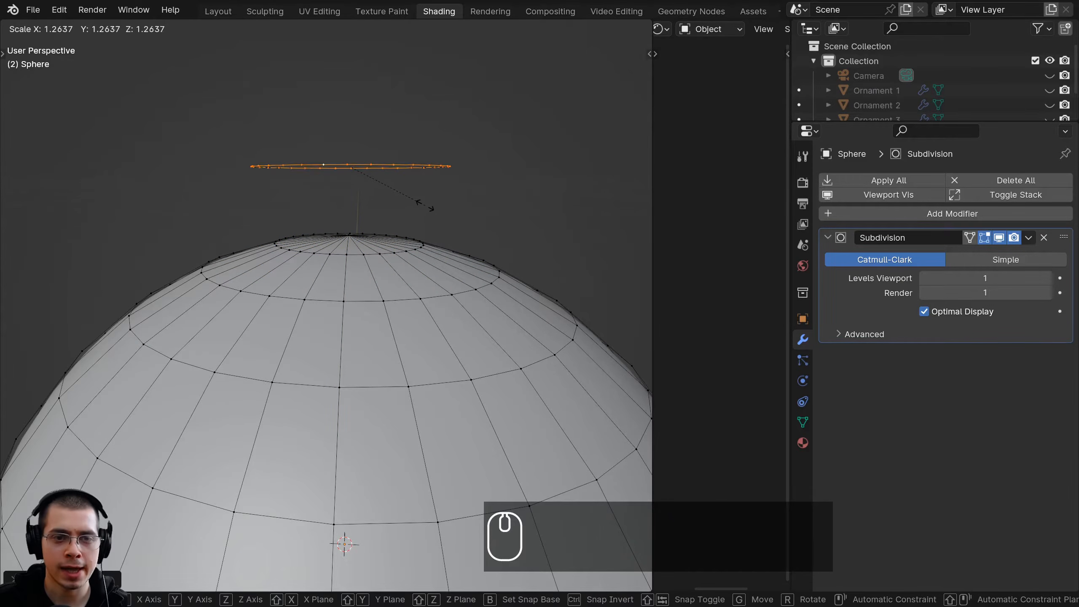
click(433, 209)
middle_drag(427, 207, 430, 182)
key(f)
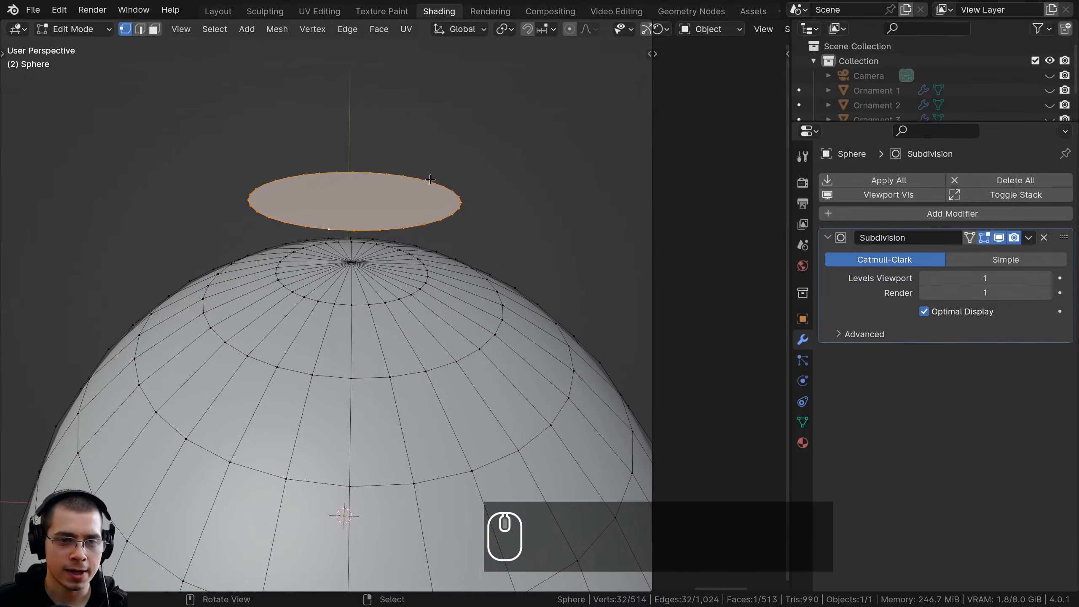
Extrude the disc about 0.022 m down along Z into the sphere and delete the cap's bottom face
key(e)
key(z)
key(z)
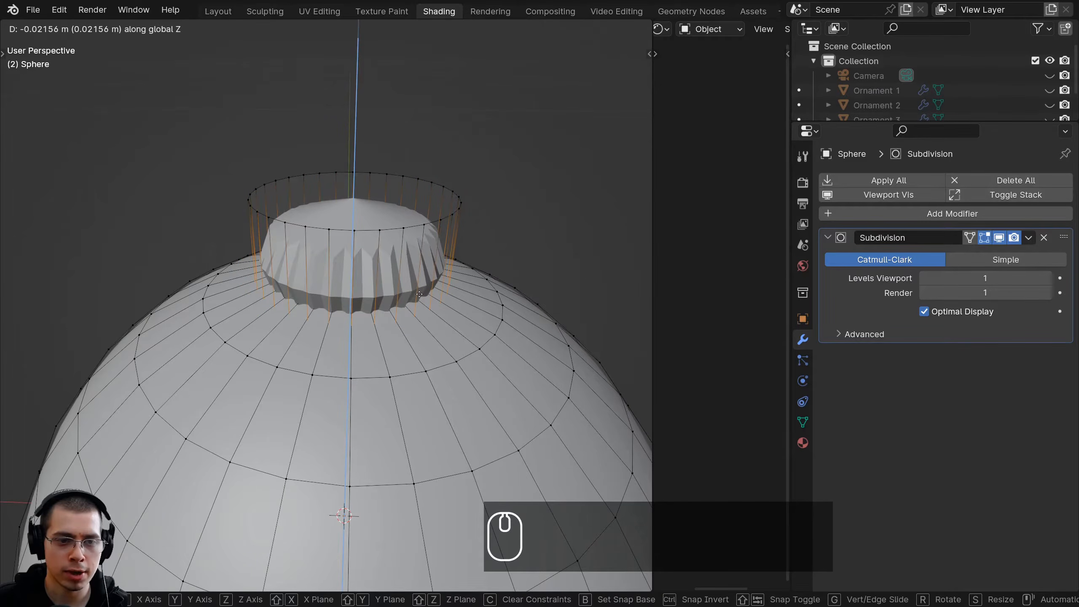
click(420, 294)
key(x)
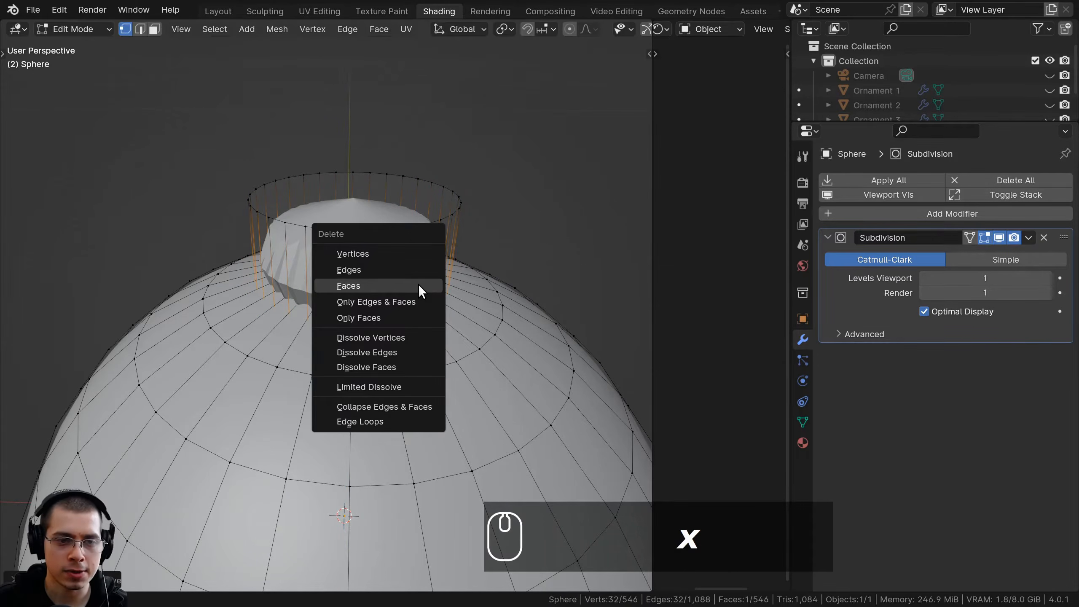
click(406, 285)
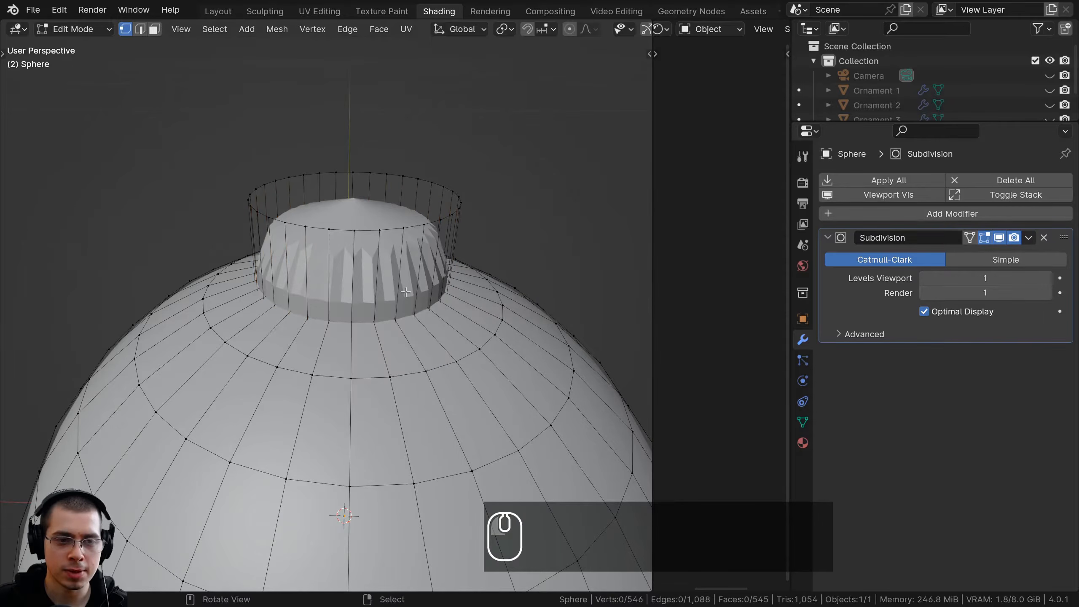
Add a loop cut around the cap's side wall and slide it up close to the top edge
scroll(394, 225, up, 5)
middle_drag(394, 225, 419, 332)
scroll(401, 259, down, 7)
shift+middle_drag(419, 332, 430, 359)
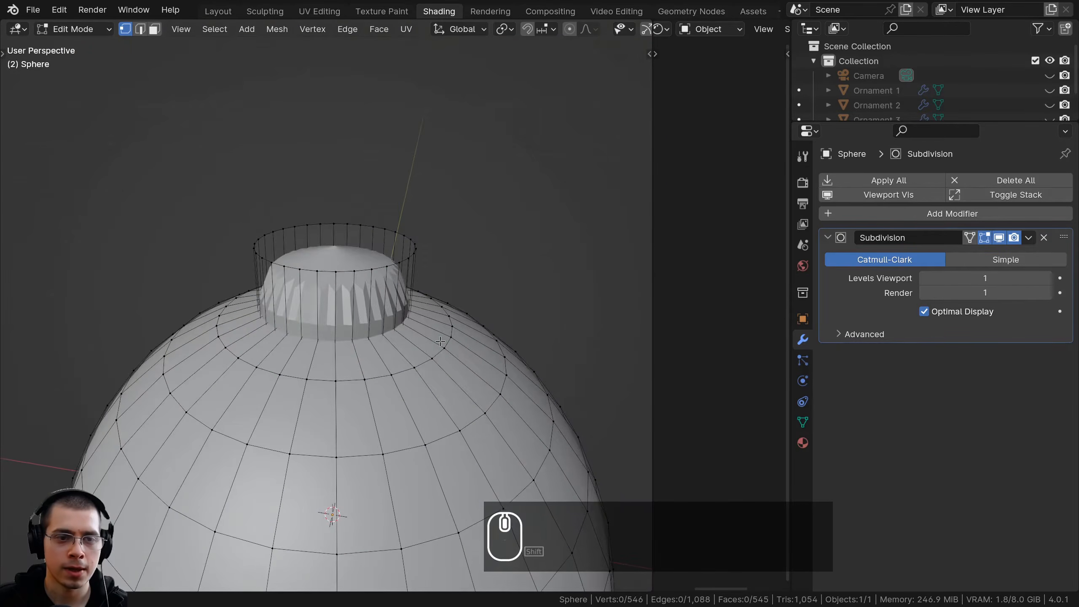
scroll(431, 360, up, 3)
shift+scroll(430, 359, up, 1)
key(ctrl+r)
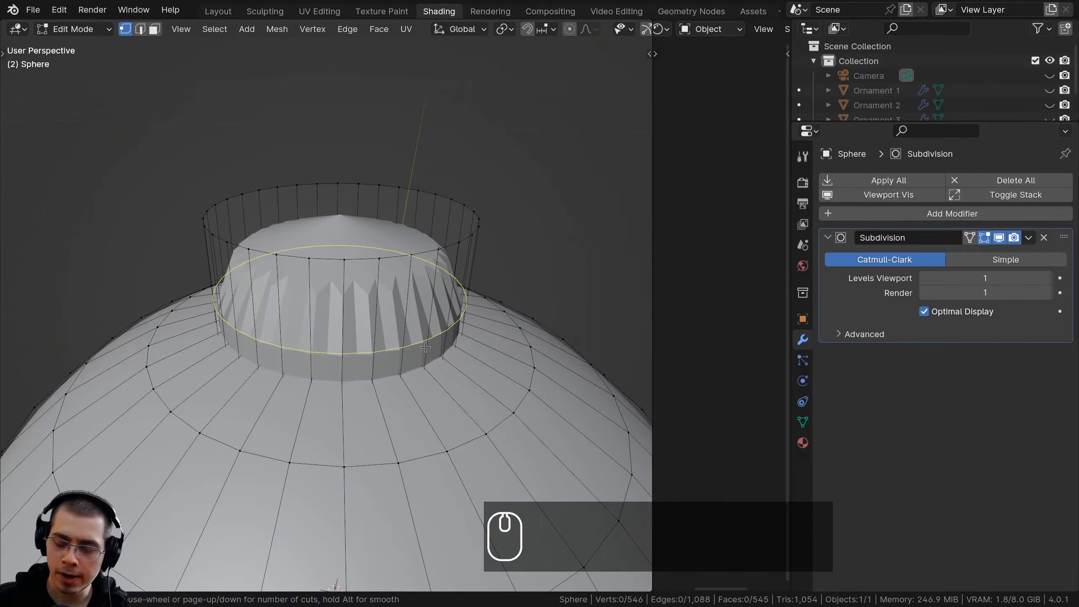
drag(425, 348, 428, 276)
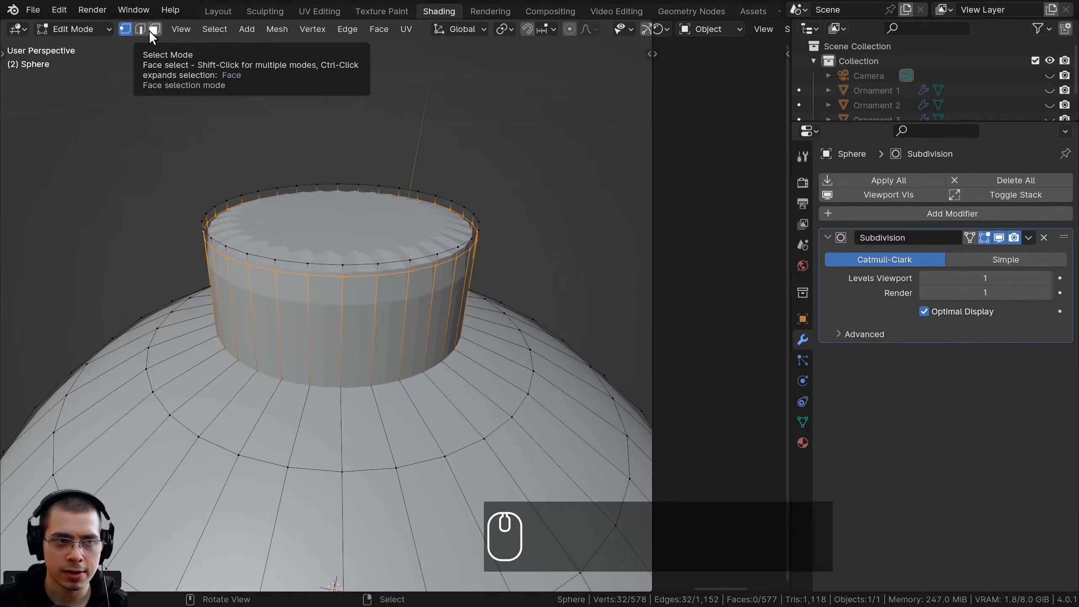
Select the cap's top face and inset it by about 0.0014 m
click(152, 35)
middle_drag(395, 253, 397, 289)
scroll(397, 290, up, 2)
right_click(463, 294)
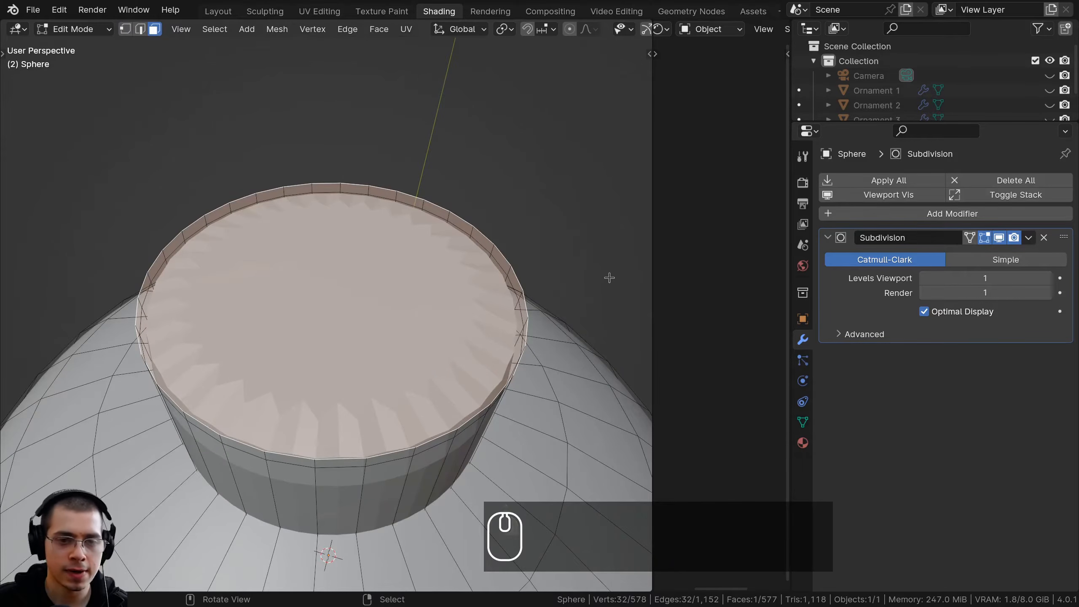
key(i)
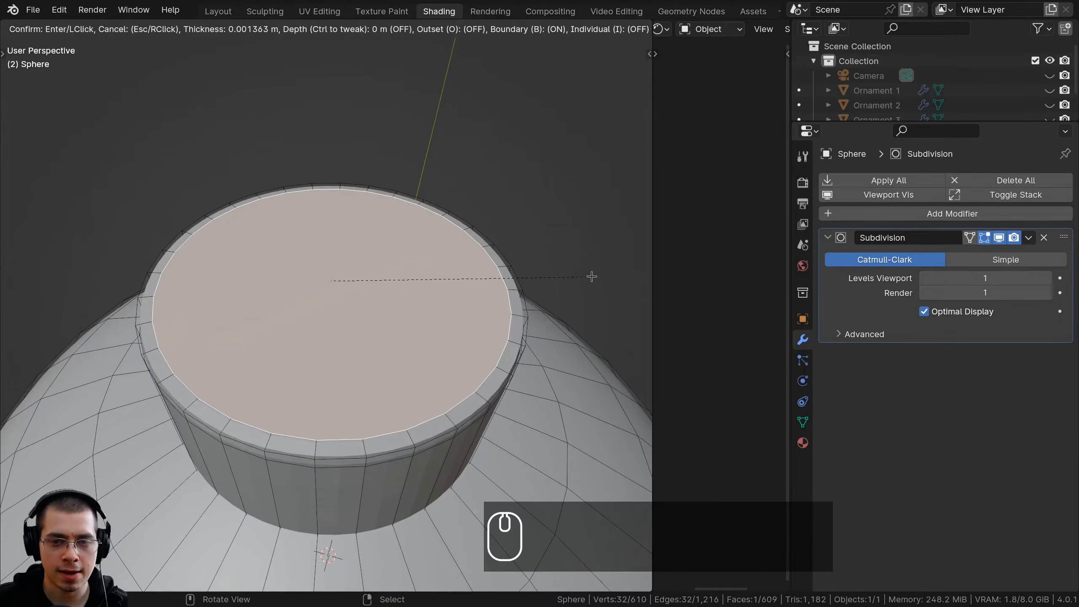
click(590, 274)
scroll(403, 350, down, 5)
middle_drag(402, 349, 382, 238)
shift+middle_drag(382, 239, 343, 186)
Return to Object Mode and shade the whole ornament smooth
key(Tab)
scroll(344, 189, down, 1)
key(w)
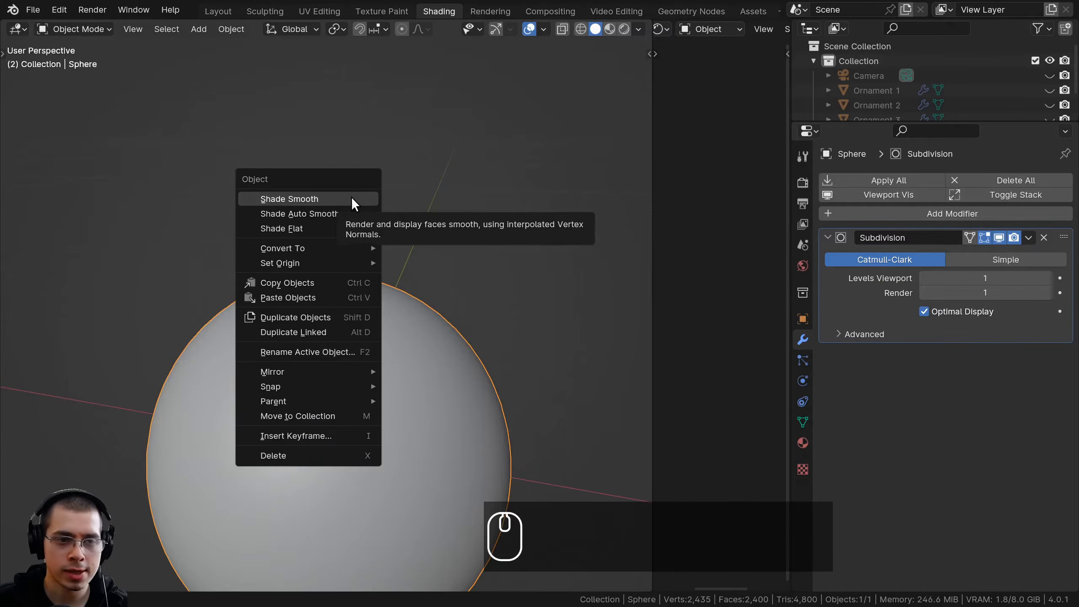
click(297, 197)
scroll(331, 242, down, 3)
middle_drag(352, 271, 404, 310)
scroll(404, 310, up, 3)
Add a cube to the ornament's mesh in Edit Mode and scale it down
key(Tab)
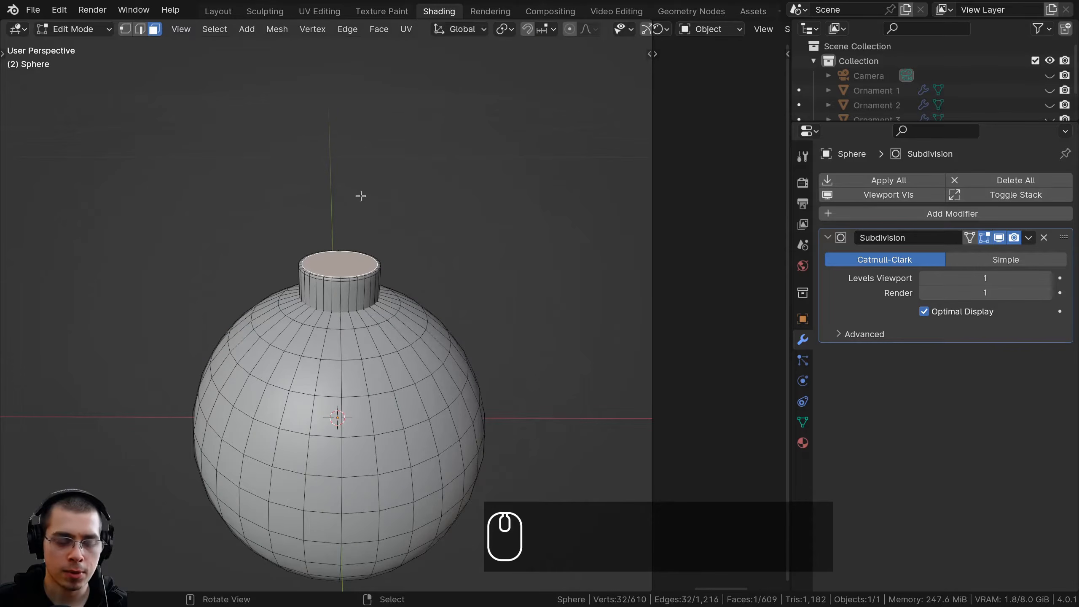
scroll(321, 250, up, 2)
key(shift+a)
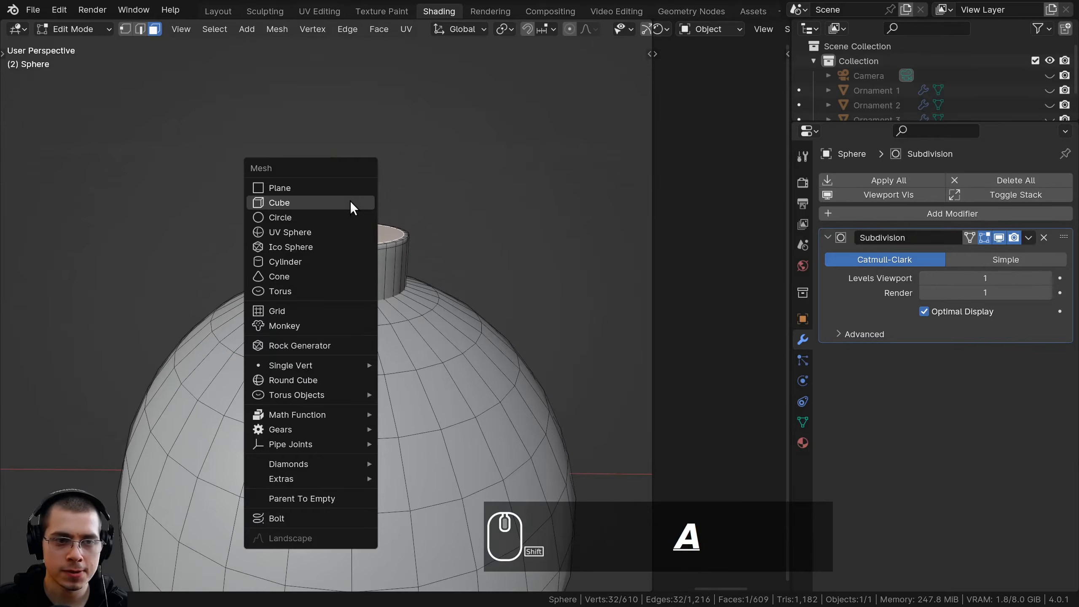
click(352, 203)
scroll(449, 342, down, 3)
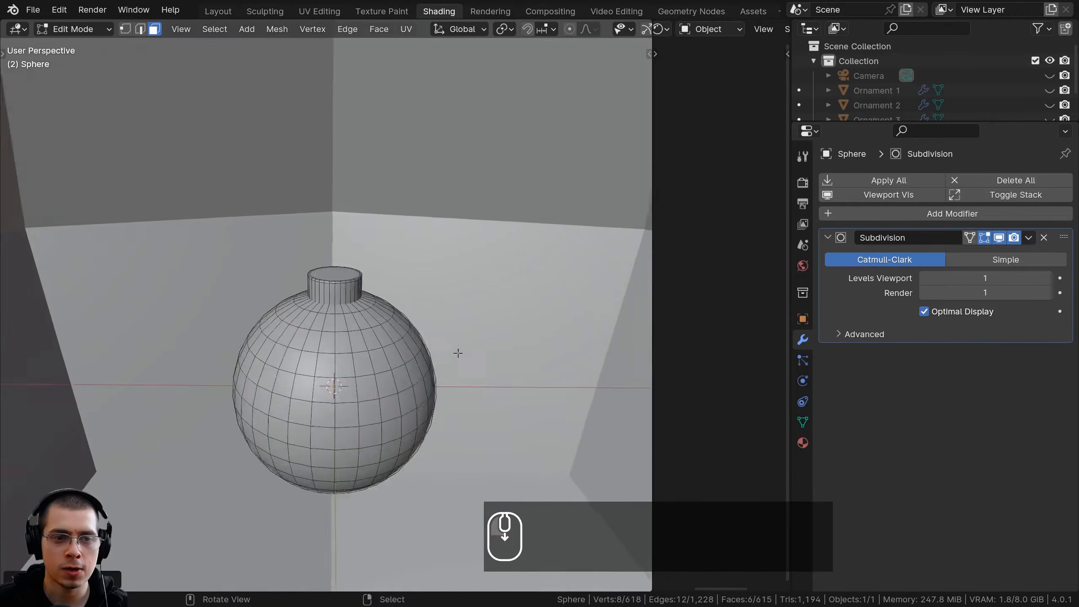
key(s)
click(352, 338)
key(s)
click(399, 354)
Move the cube along Z above the cap and shrink it to a small block hovering over the cap
key(g)
key(z)
click(470, 330)
scroll(469, 329, up, 5)
scroll(469, 329, up, 4)
key(s)
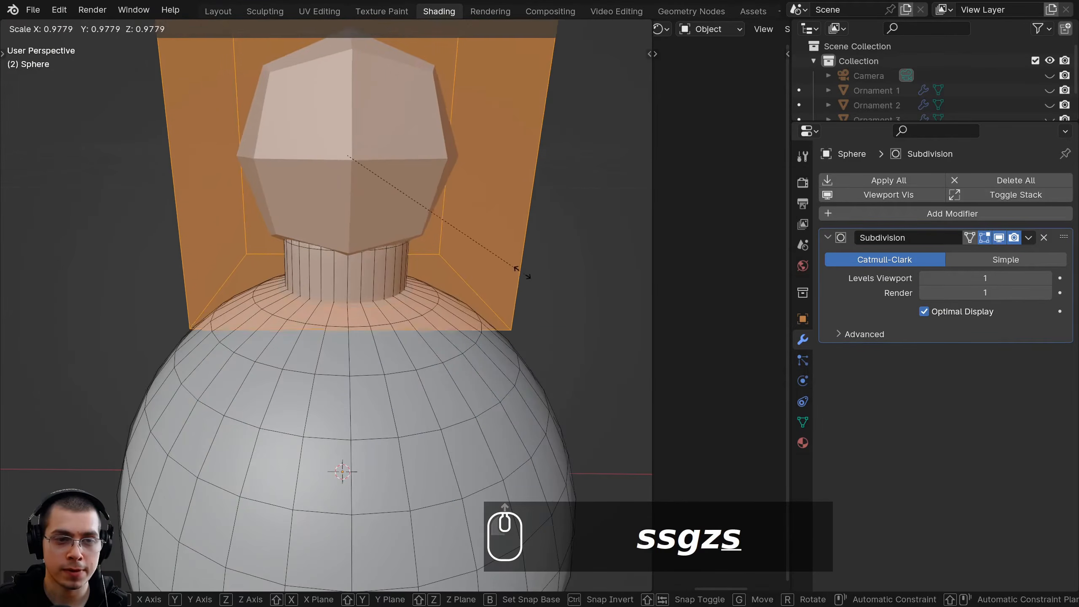
click(365, 145)
scroll(373, 217, up, 2)
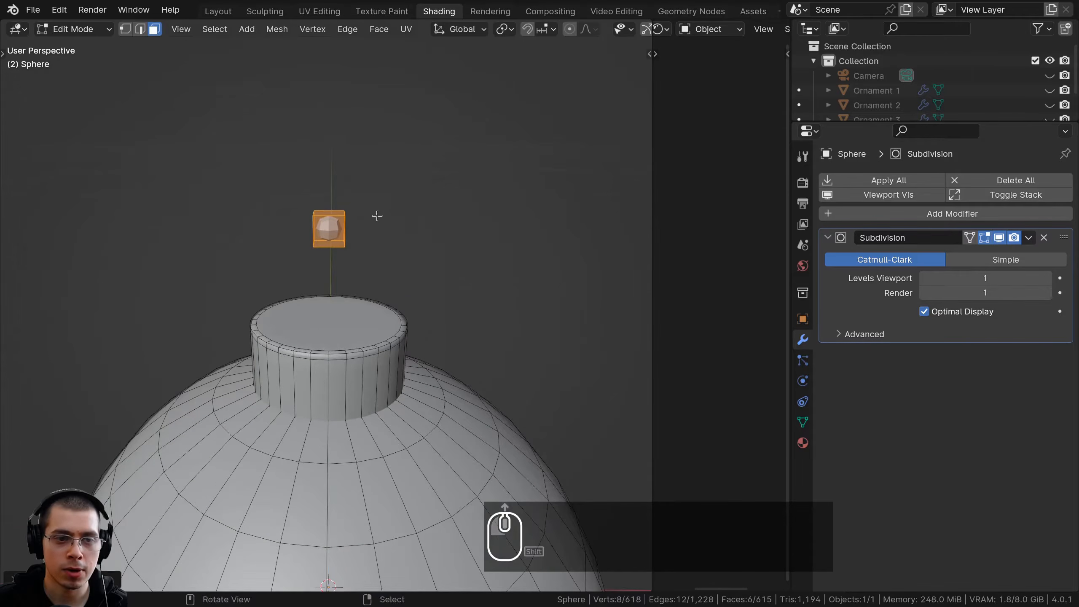
key(g)
key(z)
click(361, 285)
scroll(372, 275, up, 2)
Stretch the small cube along X into a horizontal bar narrower than the cap and adjust its overall size
key(s)
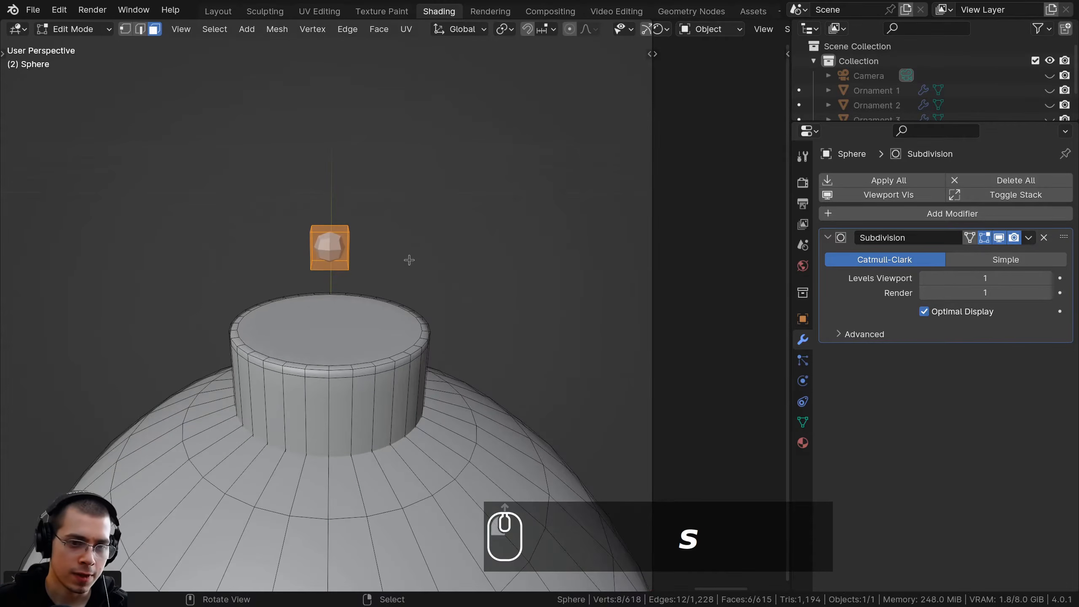
key(s)
key(x)
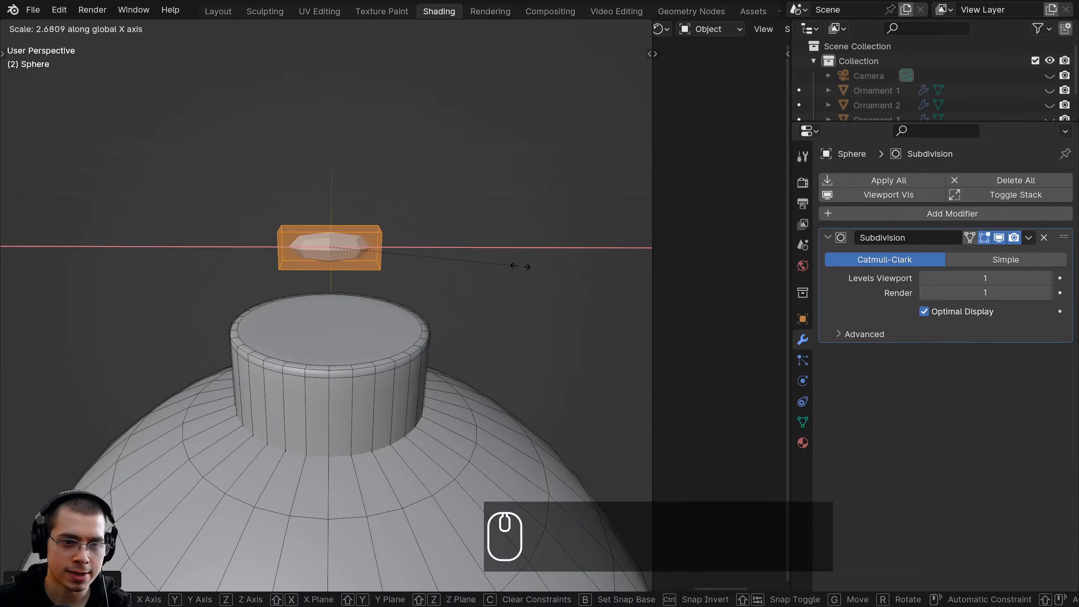
click(596, 272)
key(s)
click(591, 272)
key(s)
Lower the bar along Z until it sits just above the cap's top face
key(g)
key(z)
click(546, 283)
middle_drag(540, 270, 526, 247)
scroll(526, 272, up, 3)
key(g)
key(z)
click(523, 292)
scroll(429, 305, down, 3)
scroll(421, 300, up, 4)
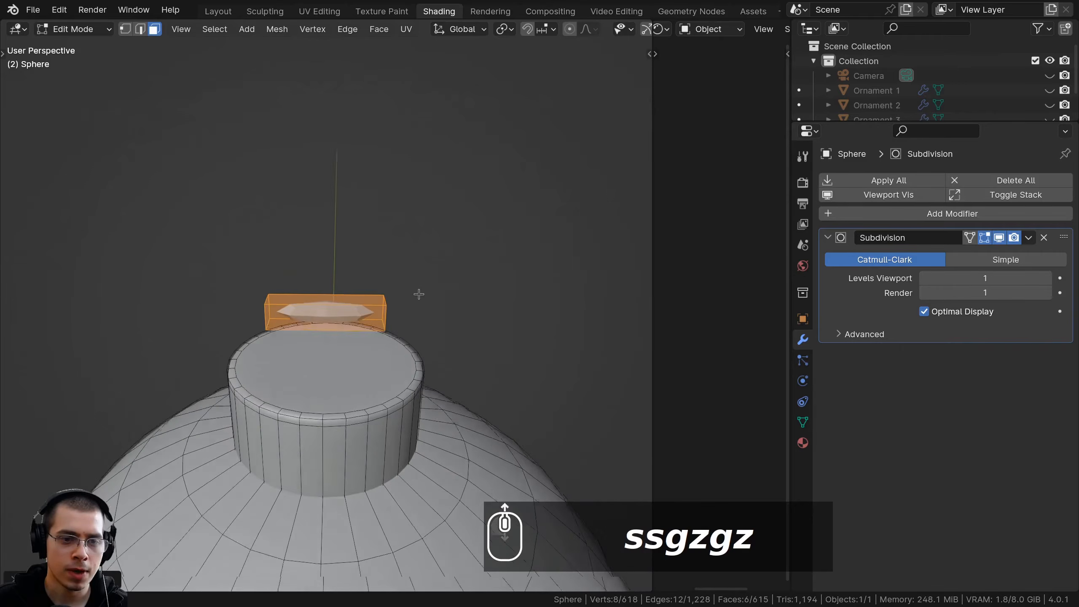
Add two evenly spaced loop cuts across the length of the bar
key(ctrl+r)
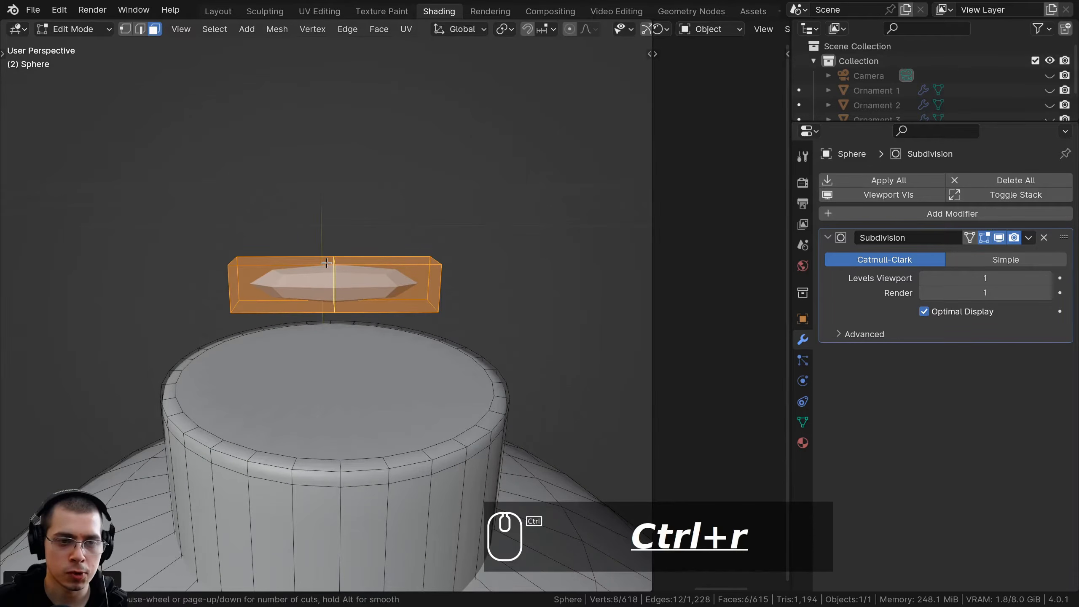
scroll(326, 263, up, 1)
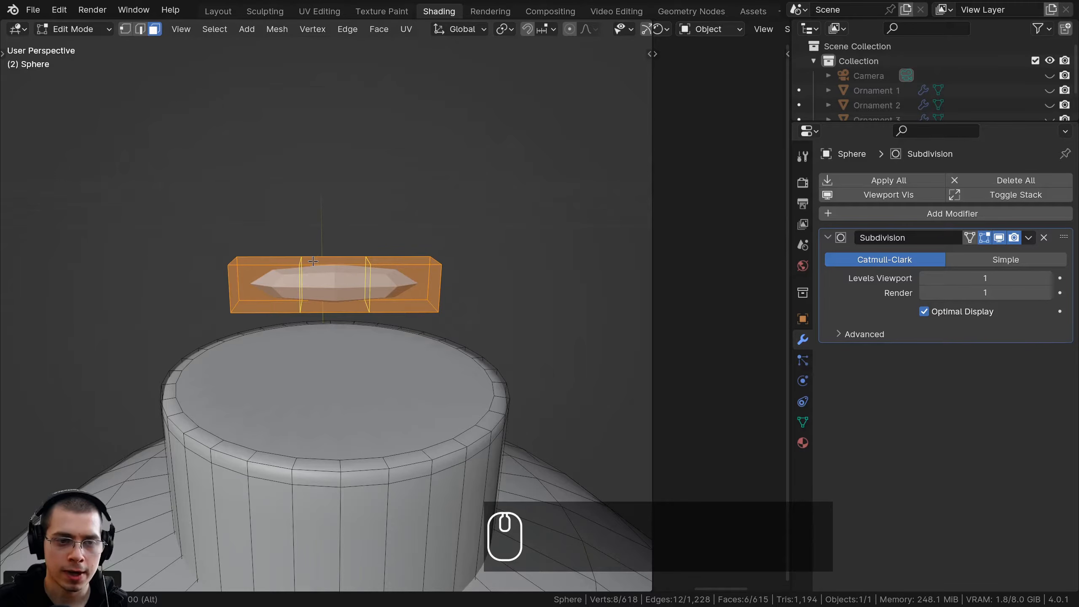
click(312, 261)
right_click(298, 233)
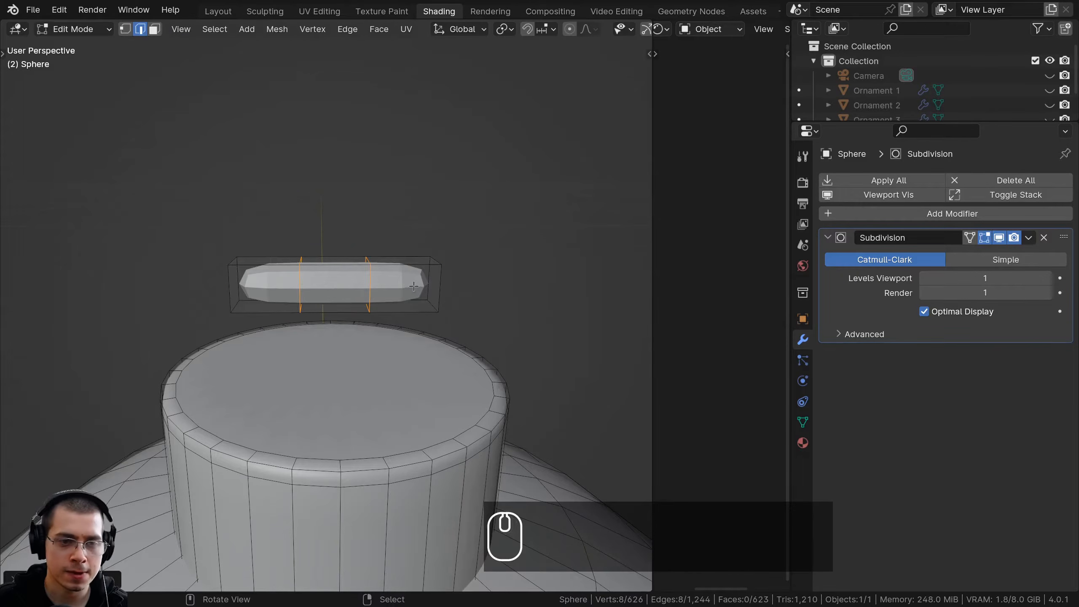
Spread the bar's two loop cuts toward its ends by scaling them about 1.85 along X
key(s)
key(x)
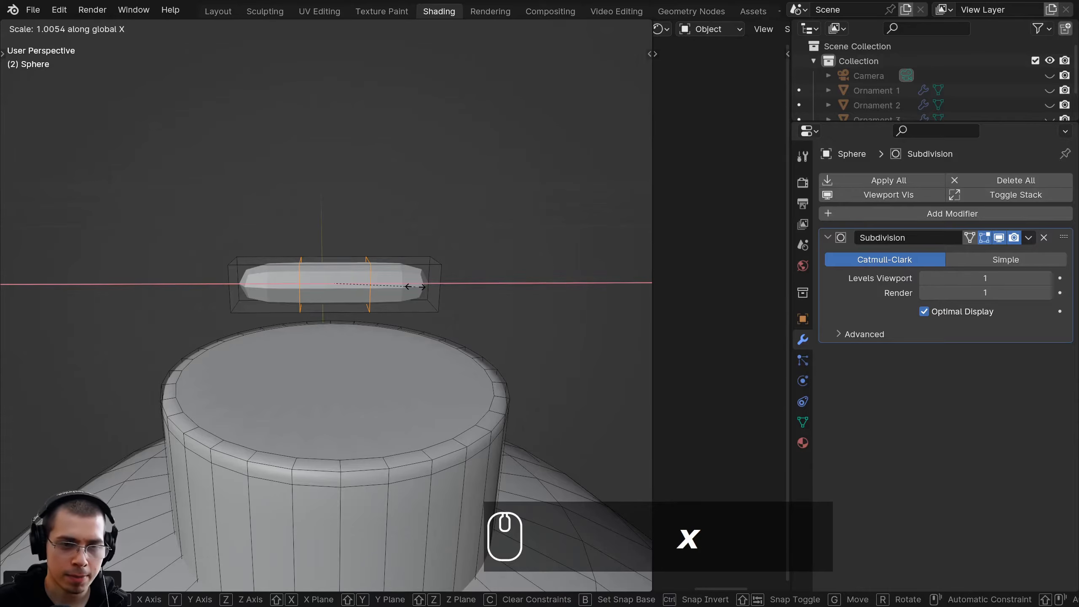
click(480, 290)
middle_drag(455, 295, 443, 306)
scroll(346, 281, up, 2)
shift+middle_drag(310, 242, 316, 186)
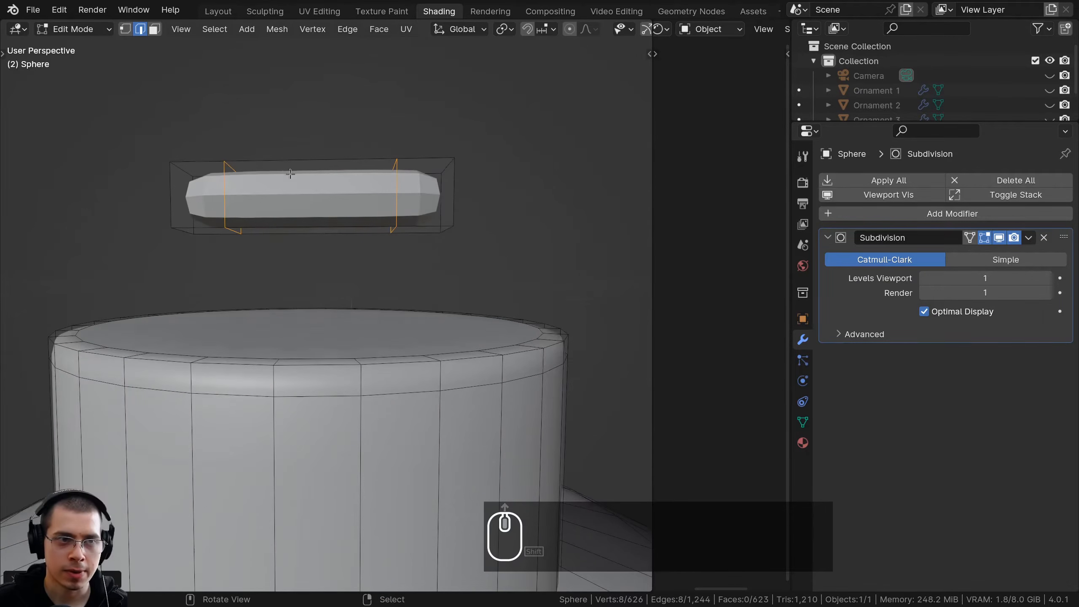
Extrude the two end faces on the bar's underside straight down to the cap's top face to form the loop's legs
click(154, 29)
scroll(336, 179, up, 2)
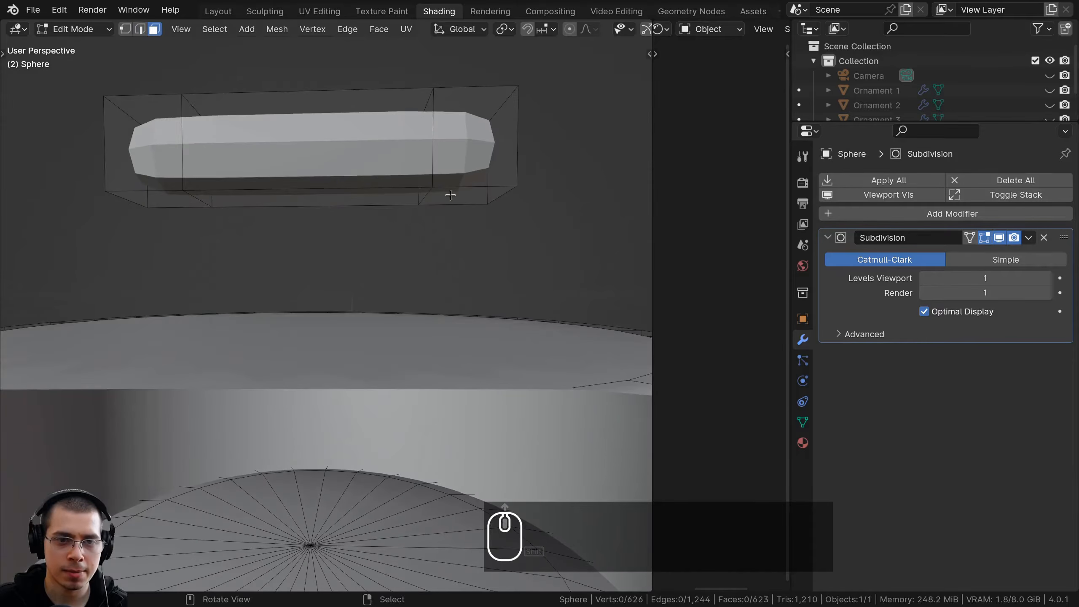
click(312, 207)
shift+click(177, 202)
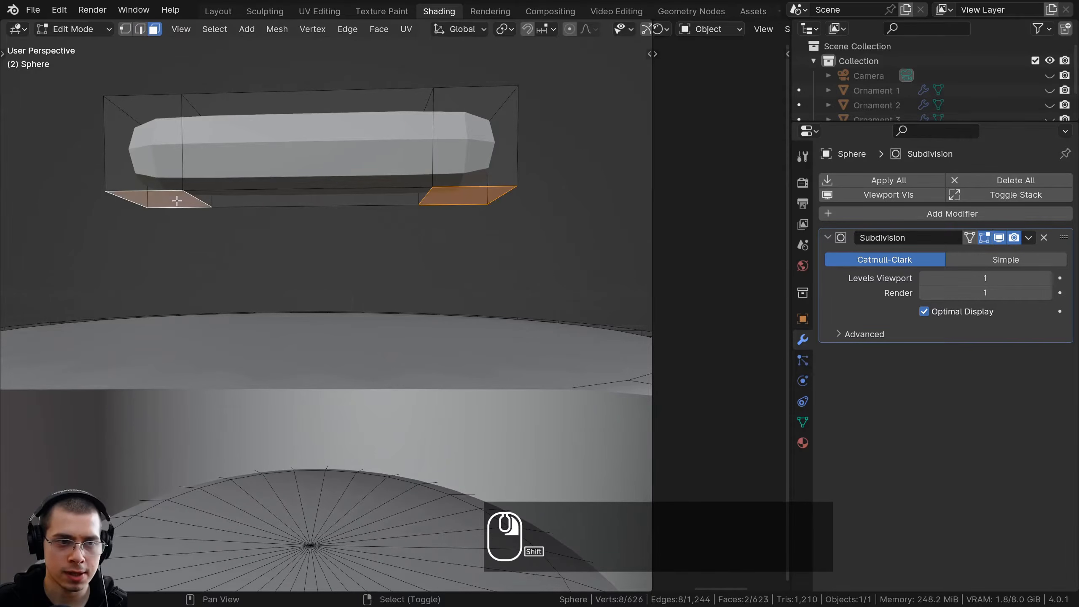
scroll(352, 175, down, 4)
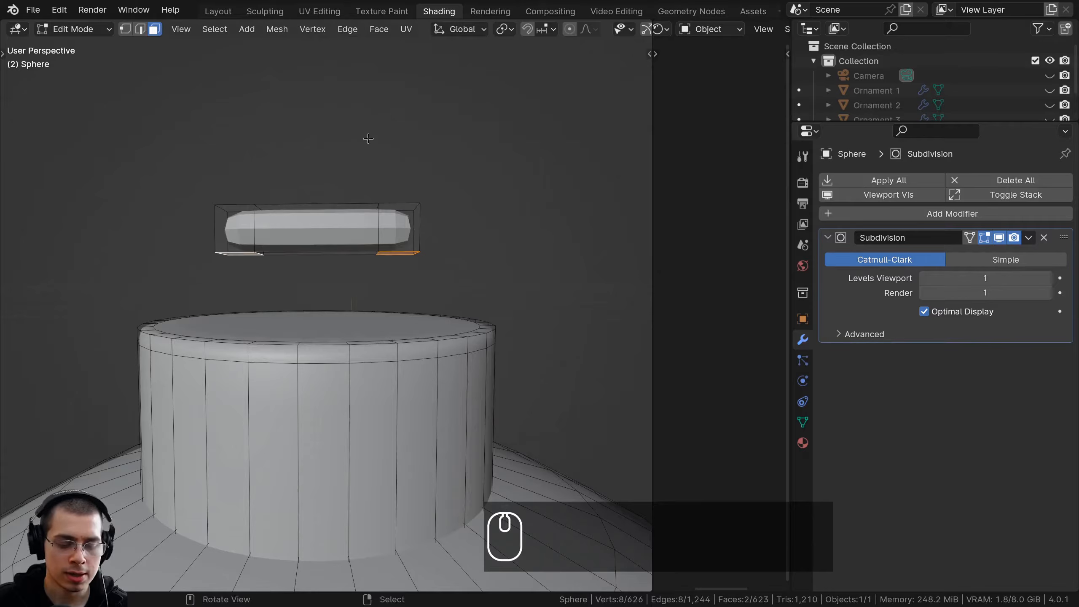
key(e)
key(z)
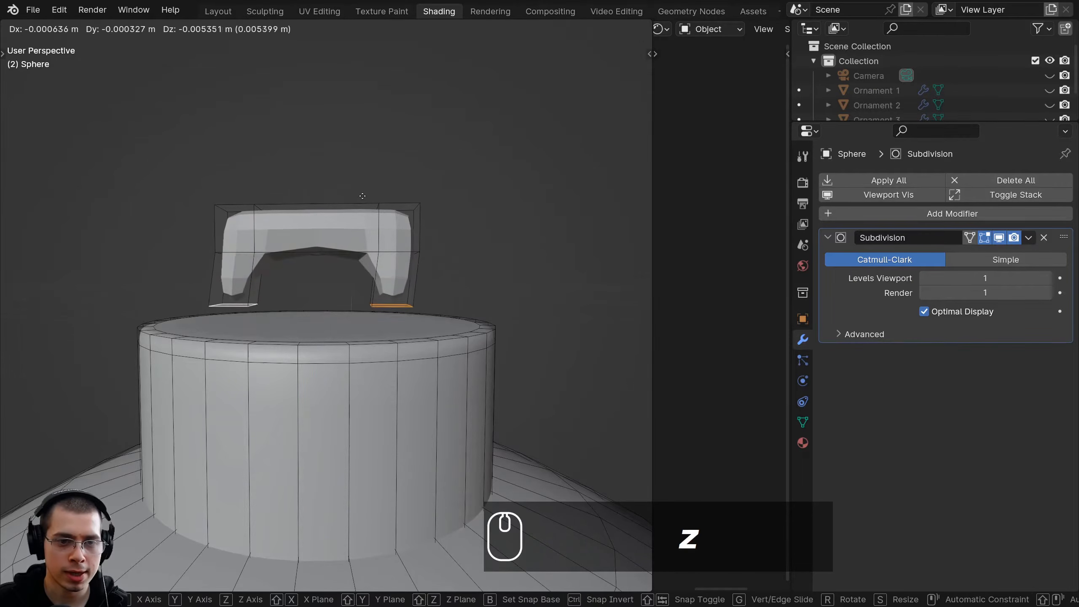
click(364, 224)
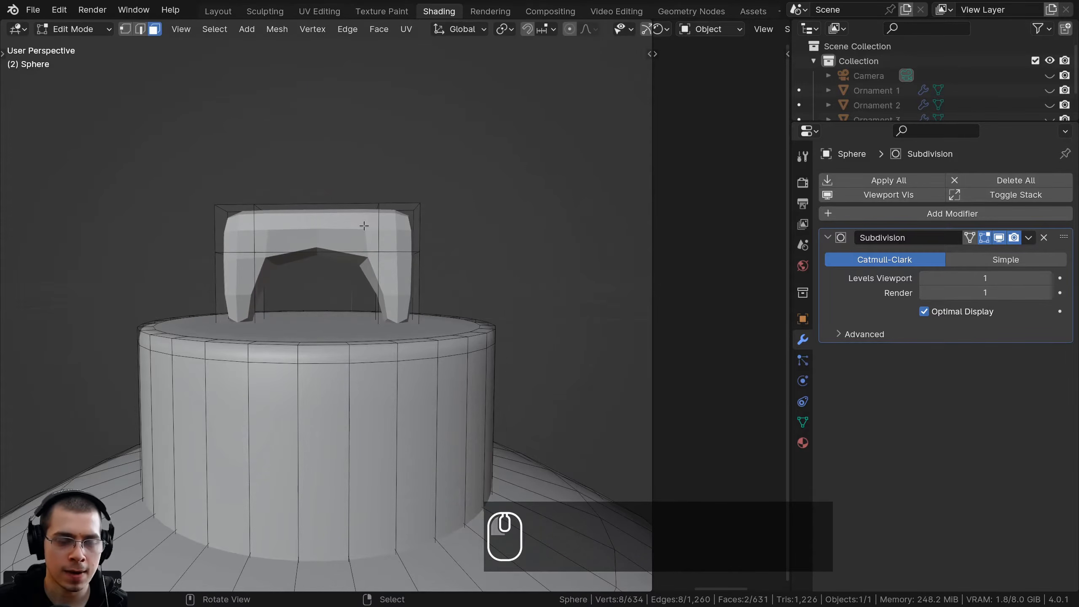
Delete the bottom faces of the loop's two legs
scroll(363, 225, up, 2)
key(x)
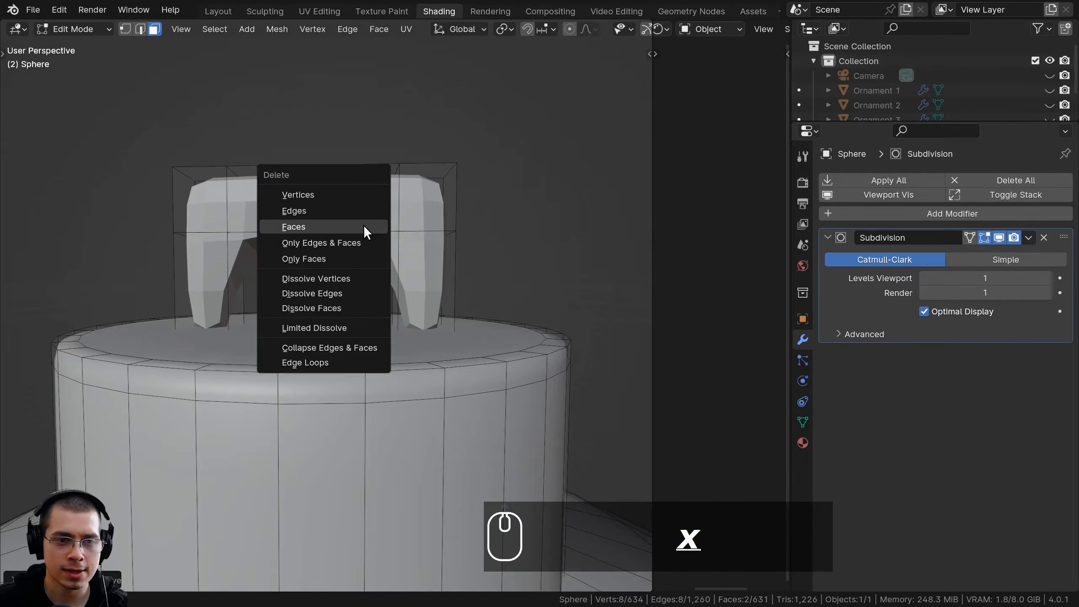
click(335, 231)
middle_drag(336, 231, 350, 191)
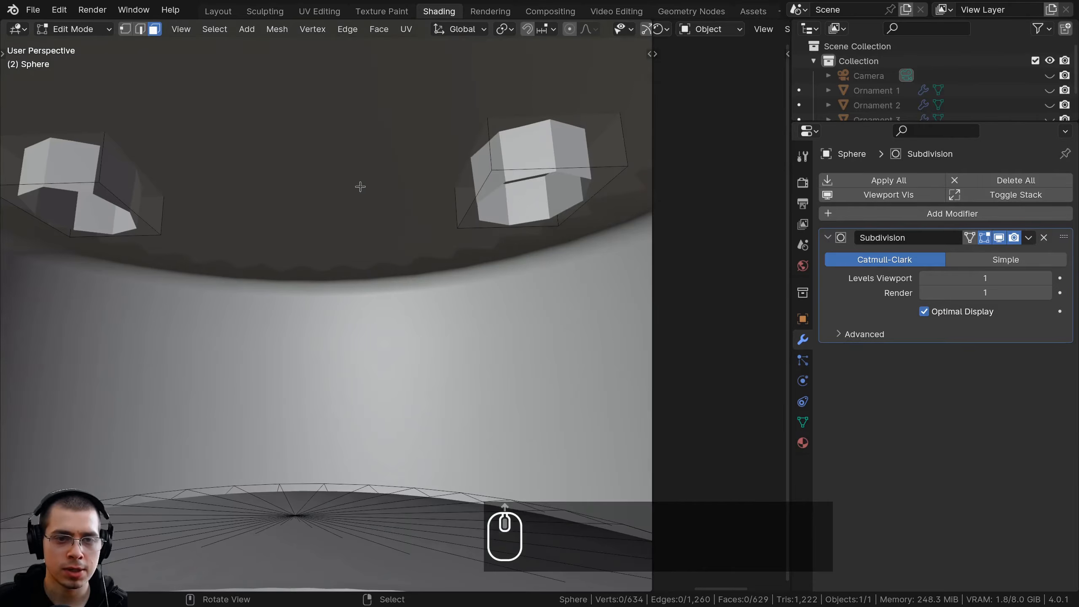
Add one loop cut near each end of the loop's top bar to sharpen its inner corners
scroll(527, 152, down, 3)
middle_drag(526, 152, 479, 241)
scroll(479, 241, up, 2)
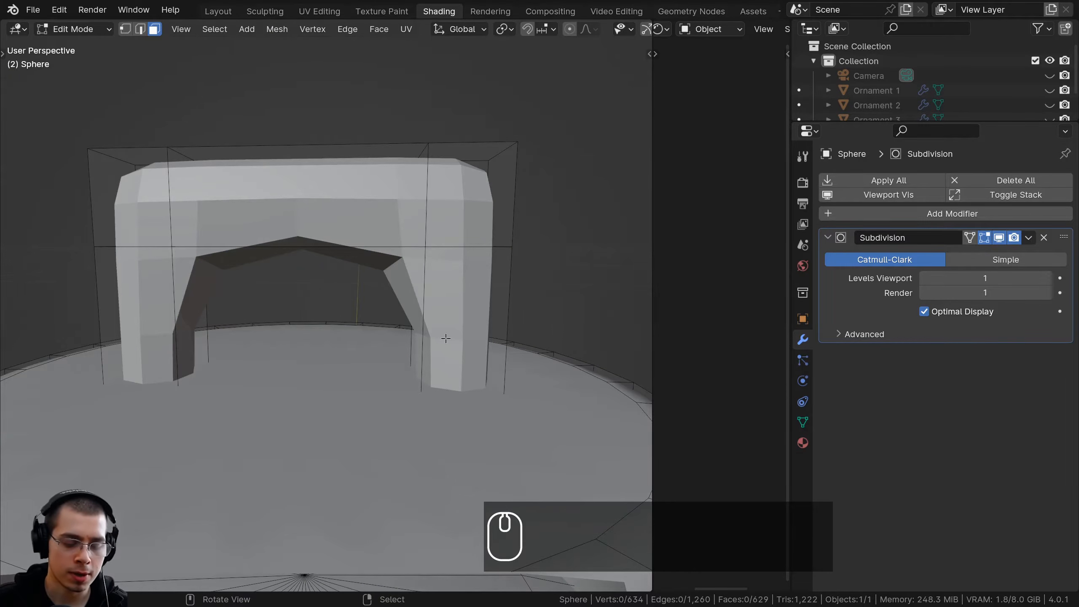
scroll(214, 322, down, 2)
key(ctrl+r)
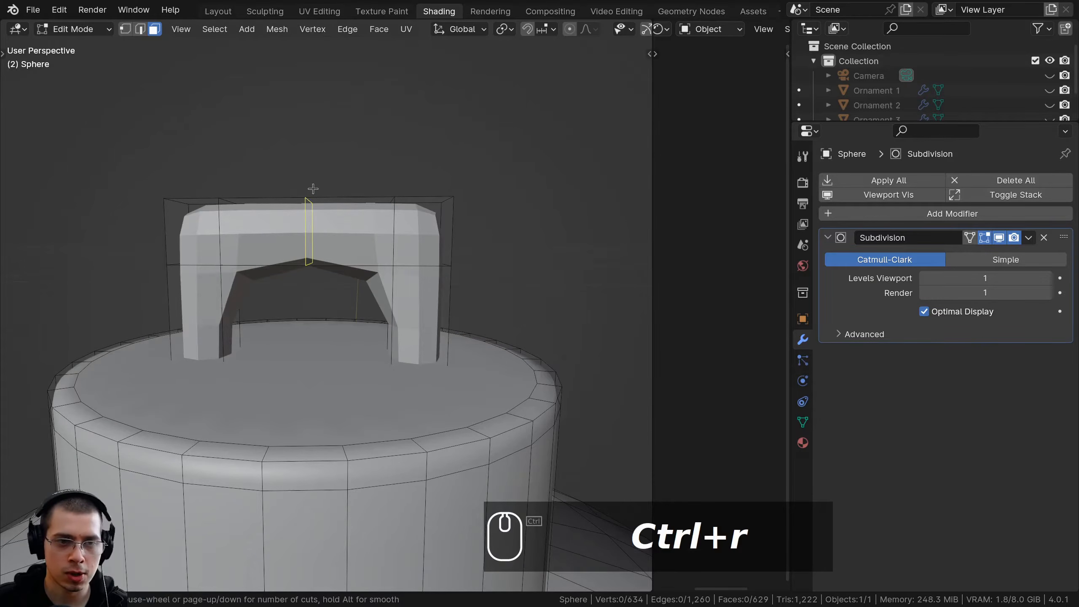
click(308, 190)
click(245, 194)
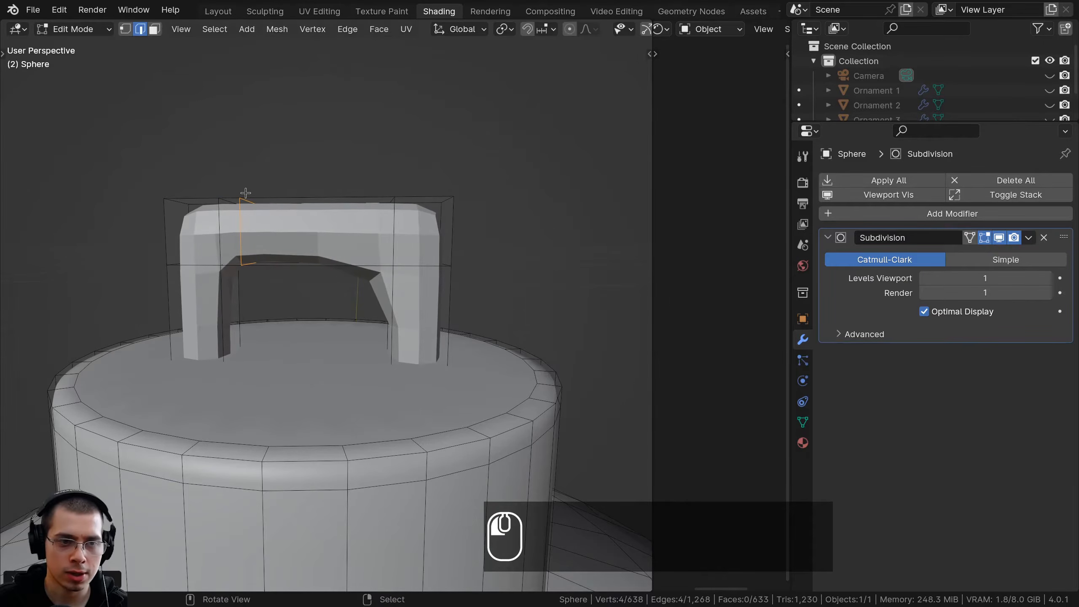
key(ctrl+r)
click(319, 199)
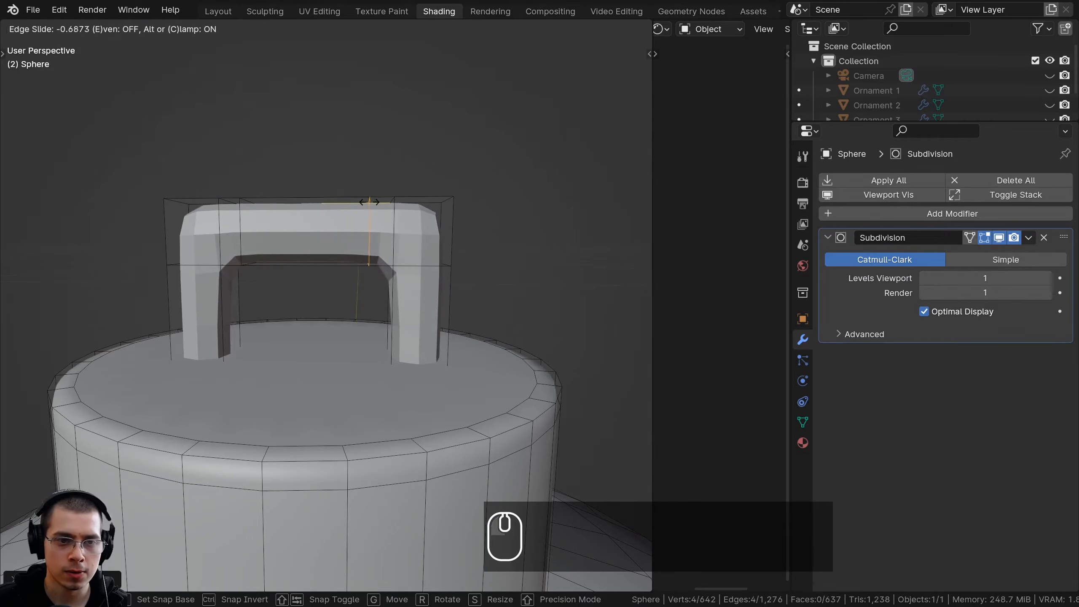
click(399, 374)
Add one loop cut across each leg of the loop, slid up close to the upper corners
scroll(409, 382, up, 2)
key(ctrl+r)
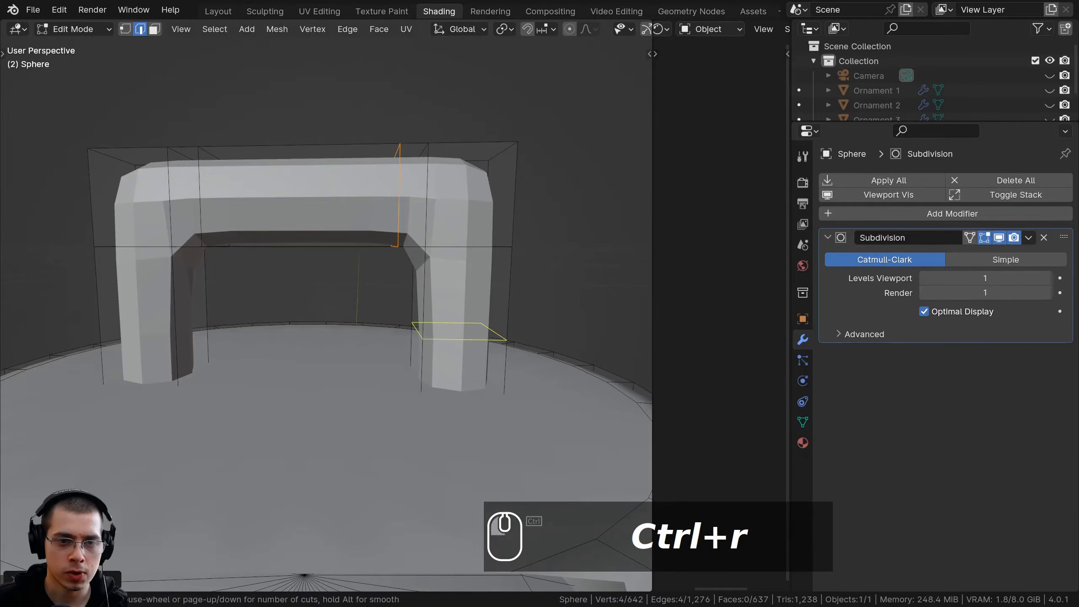
click(427, 346)
click(422, 299)
key(ctrl+r)
click(136, 294)
click(200, 288)
scroll(200, 289, down, 5)
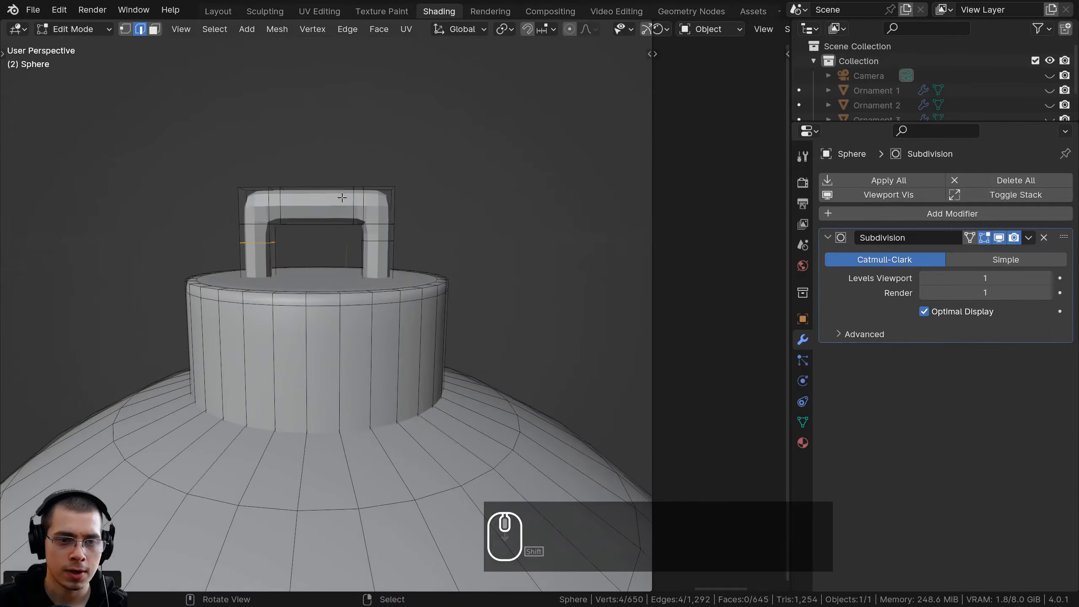
Return to Object Mode, apply Shade Smooth to the whole ornament and deselect it
key(Tab)
key(w)
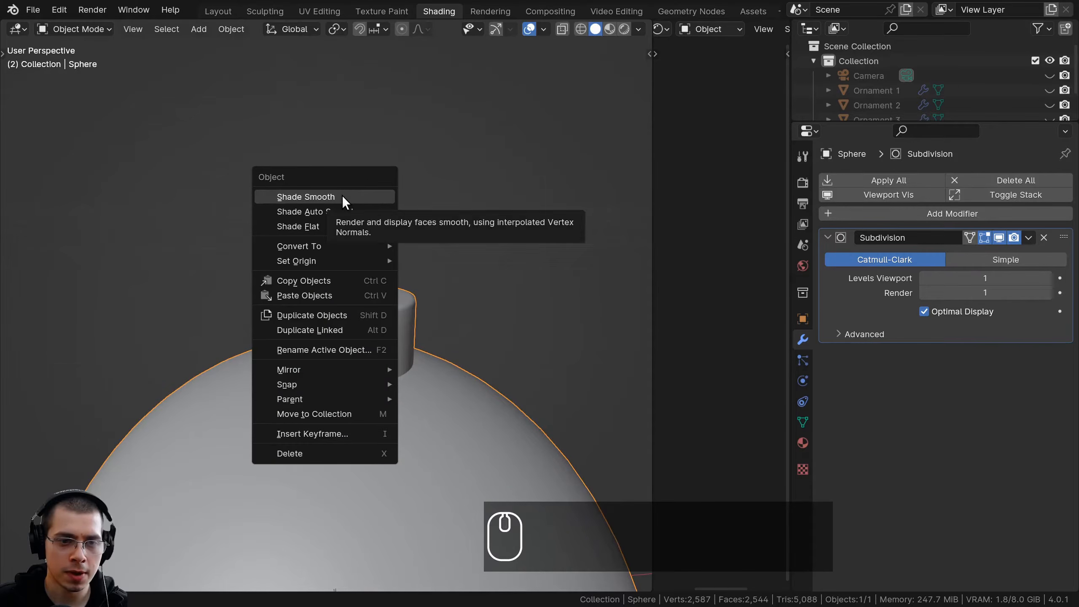
click(342, 195)
scroll(374, 363, down, 3)
scroll(374, 363, down, 2)
shift+middle_drag(349, 335, 356, 356)
key(a)
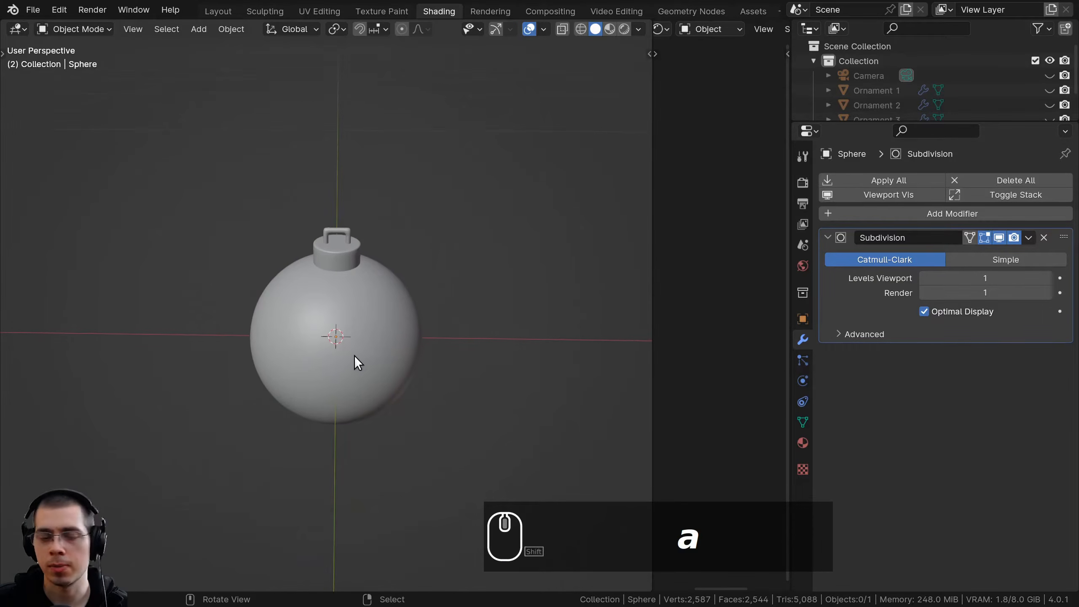
Duplicate the ornament and place the copy about 0.15 m away along positive X
click(352, 301)
shift+middle_drag(351, 300, 332, 236)
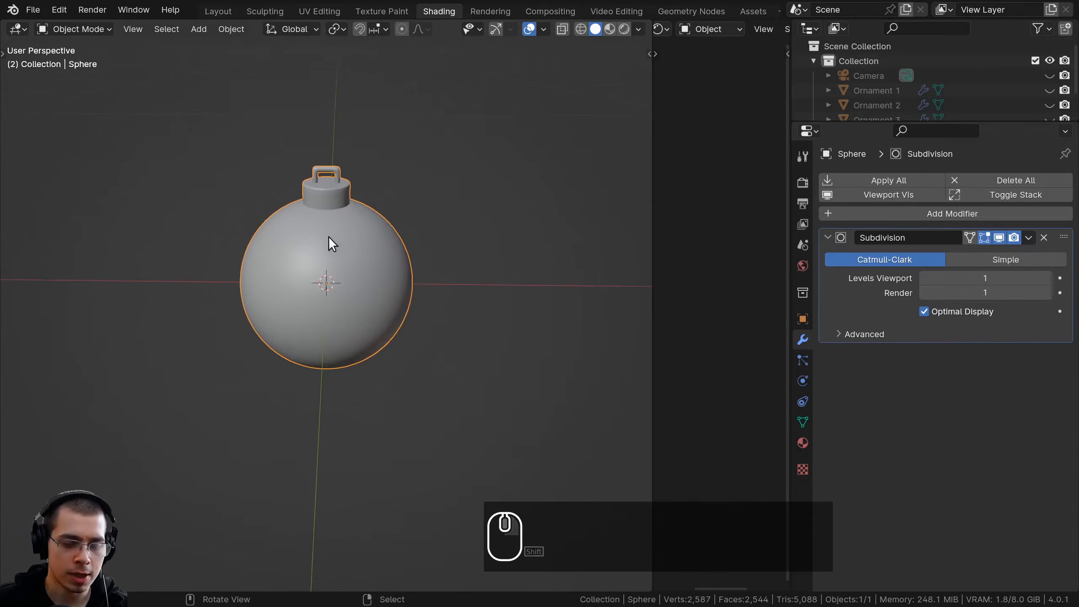
key(shift+d)
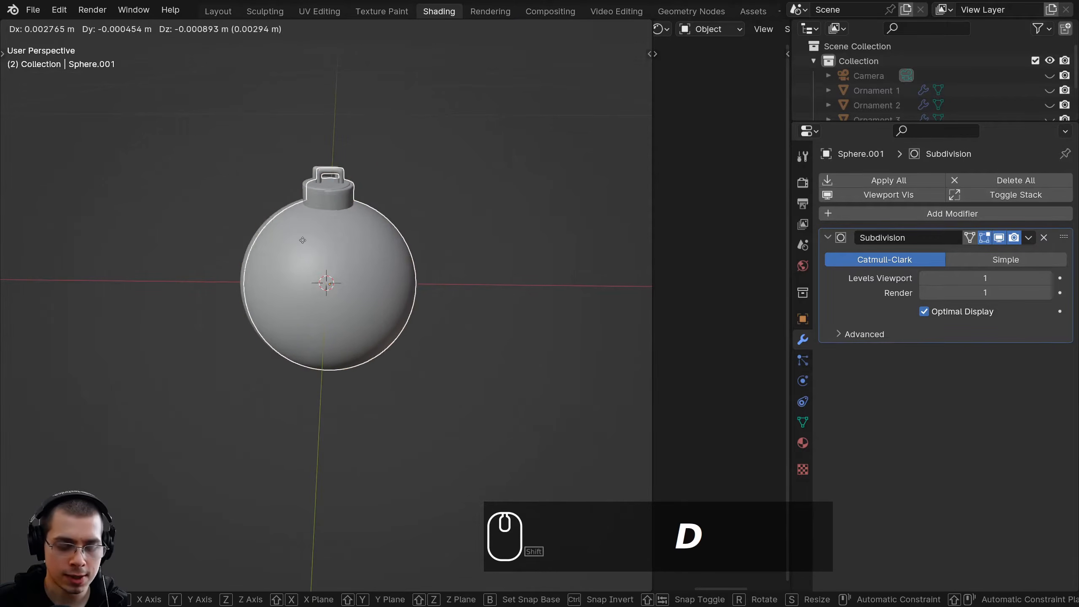
key(x)
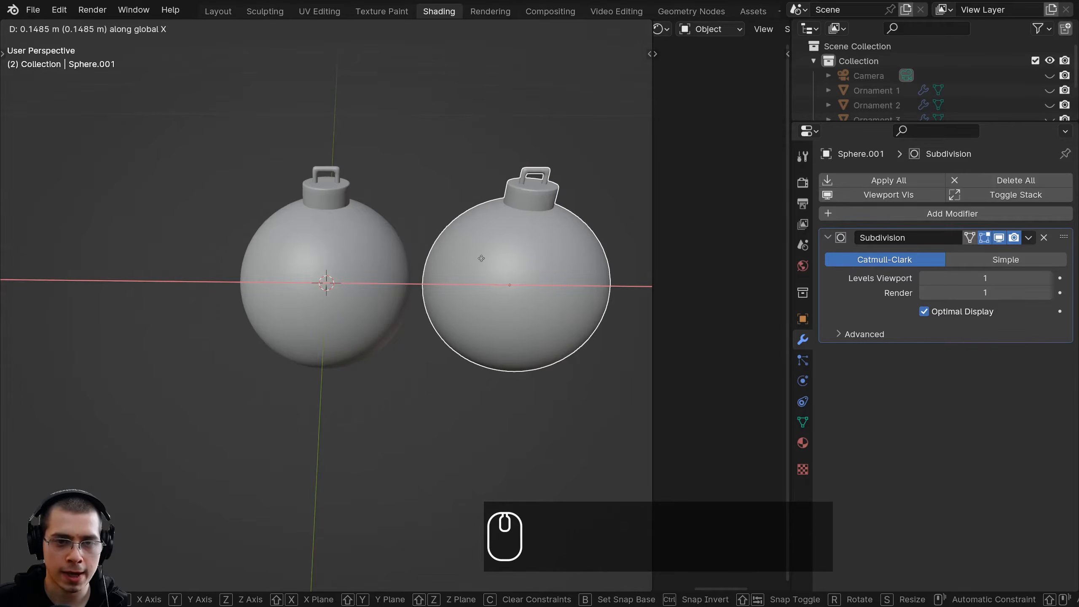
click(480, 256)
Duplicate the second ornament and move the copy about 0.3 m along negative X, to the other side of the original
scroll(453, 268, down, 2)
scroll(454, 269, up, 1)
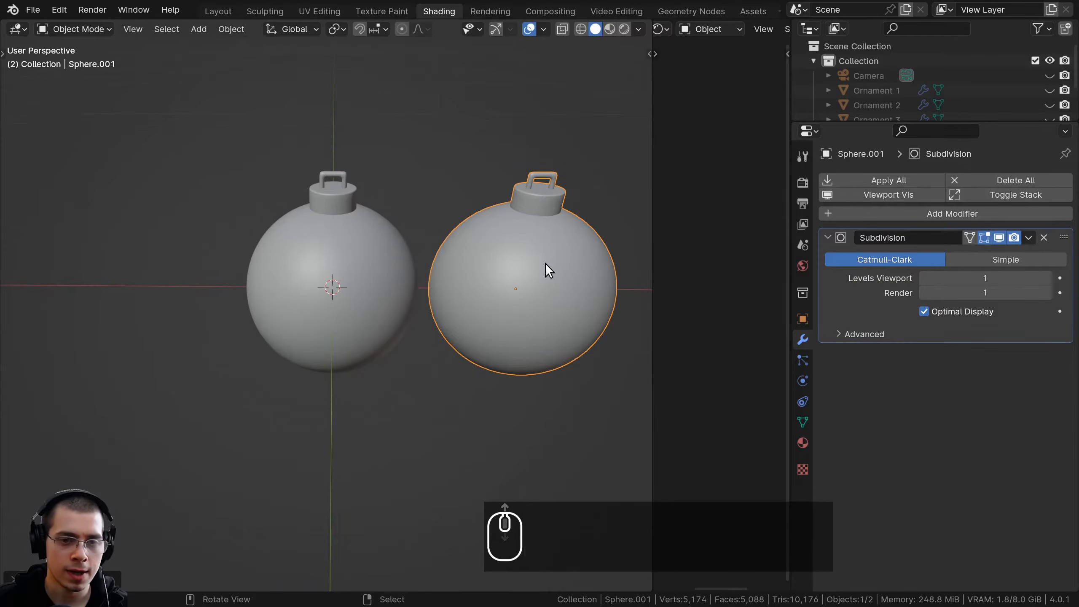
key(shift+d)
key(x)
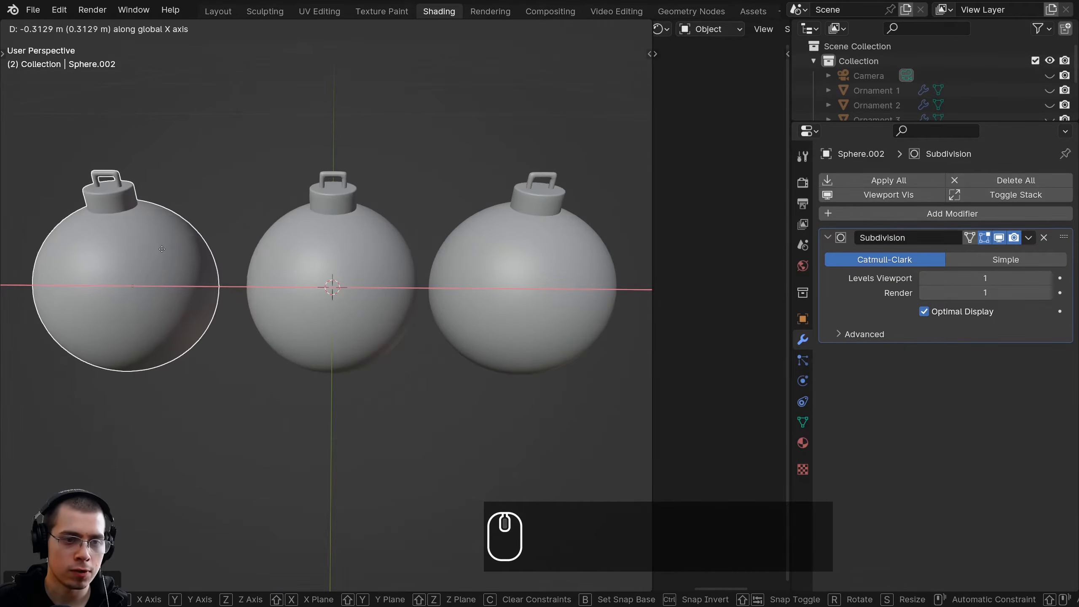
click(185, 258)
Deselect the ornaments, unhide the camera and view the row of three ornaments through it
key(alt+a)
scroll(322, 259, down, 4)
middle_drag(322, 259, 366, 294)
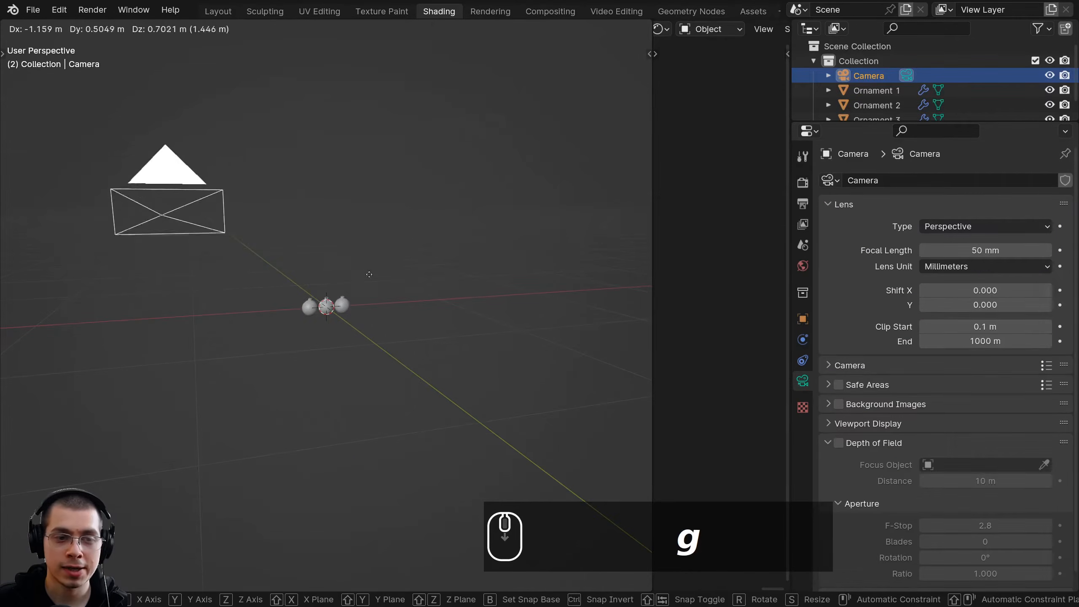
click(430, 256)
key(KP_0)
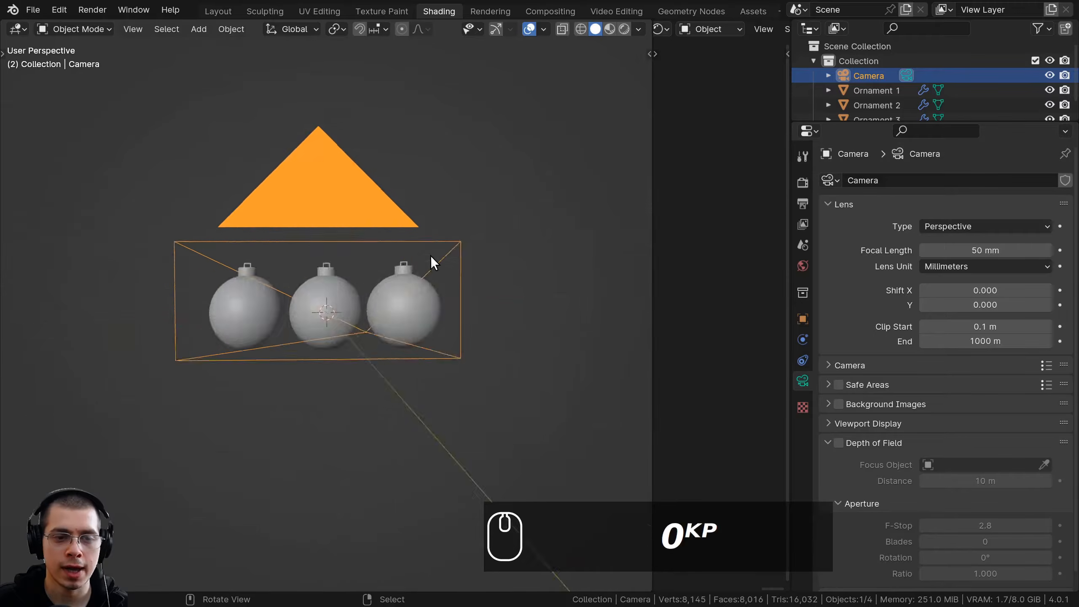
shift+scroll(498, 313, down, 1)
scroll(531, 281, up, 2)
shift+scroll(532, 281, down, 1)
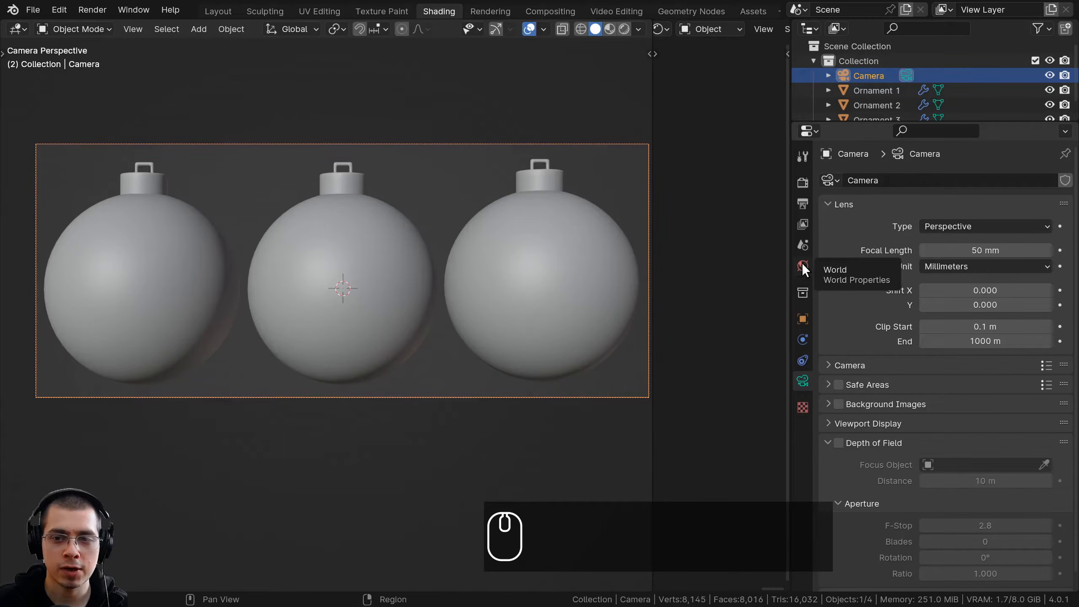
Examine the world's surface settings, including the HDR image christmas_photo_studio_02_1k.hdr and the Environment Texture option for the background color
click(802, 265)
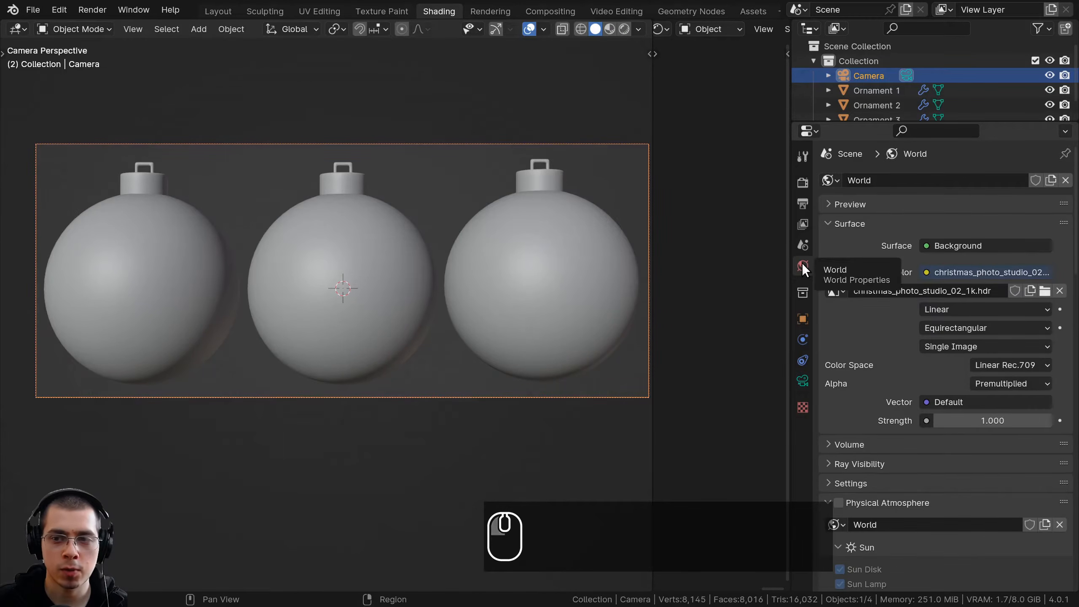
double_click(858, 291)
drag(854, 292, 860, 291)
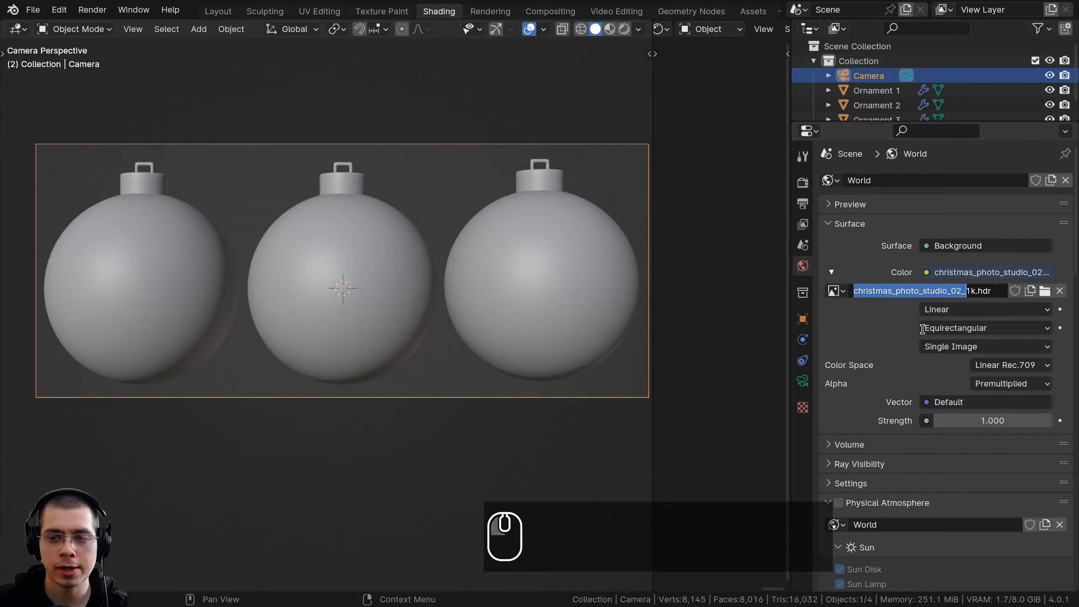
click(889, 302)
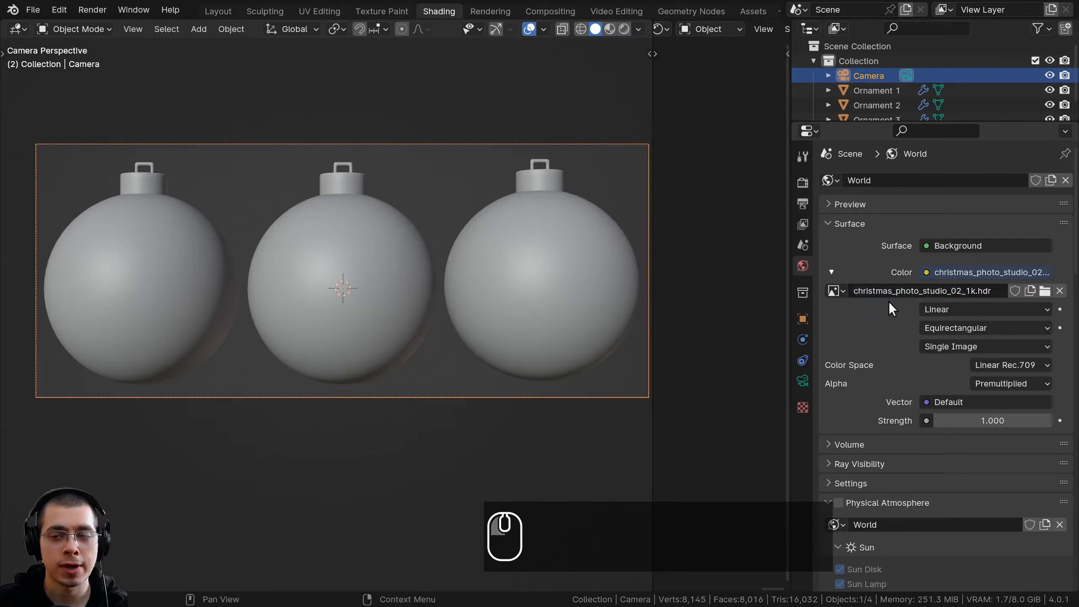
drag(994, 294, 965, 294)
click(910, 327)
double_click(965, 289)
click(965, 289)
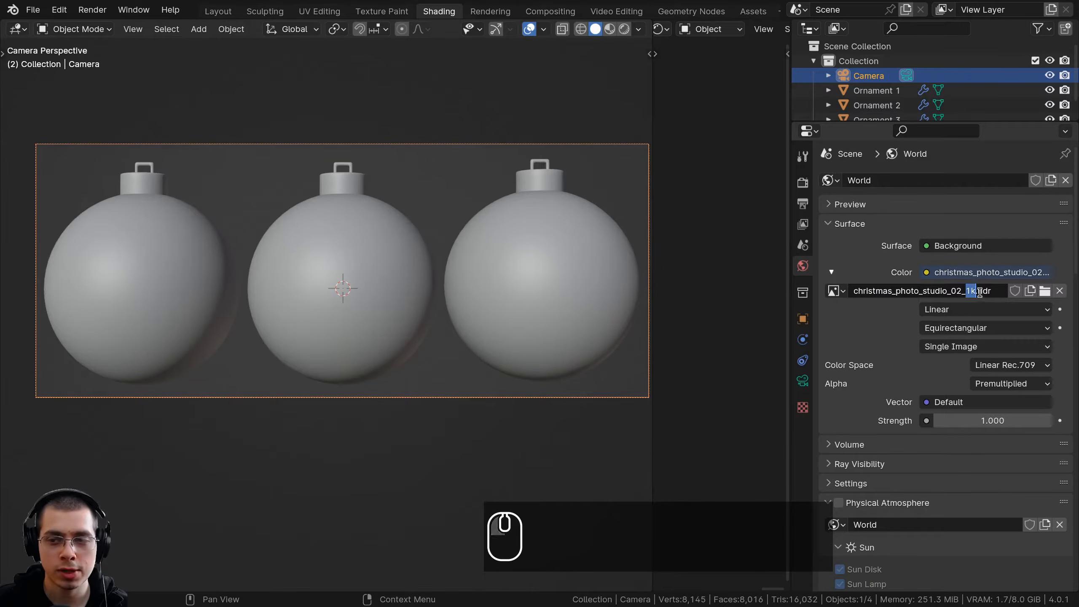
scroll(953, 329, down, 3)
scroll(952, 237, up, 3)
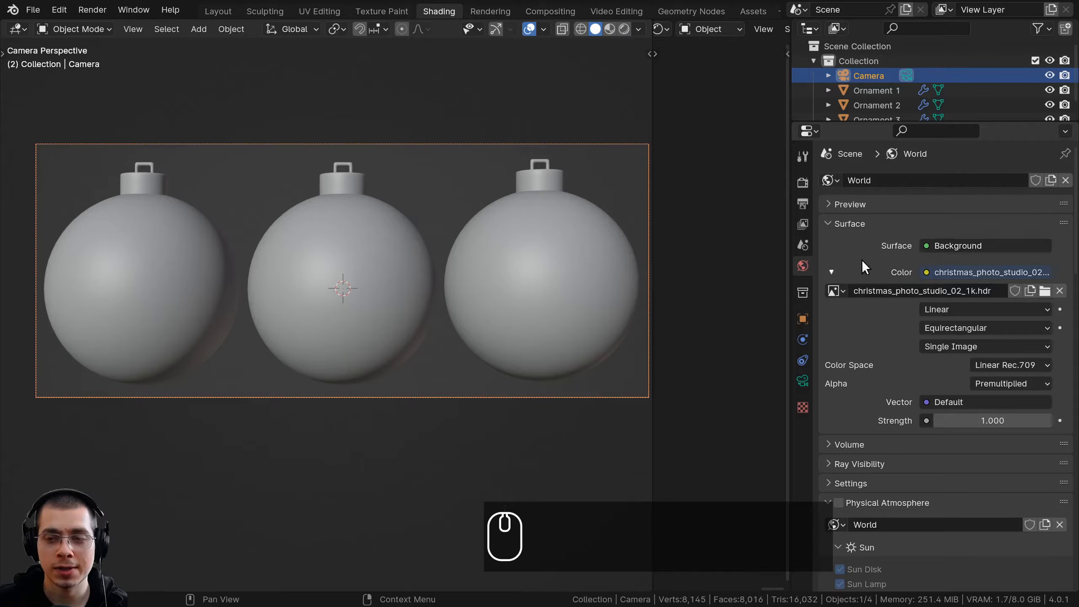
click(928, 273)
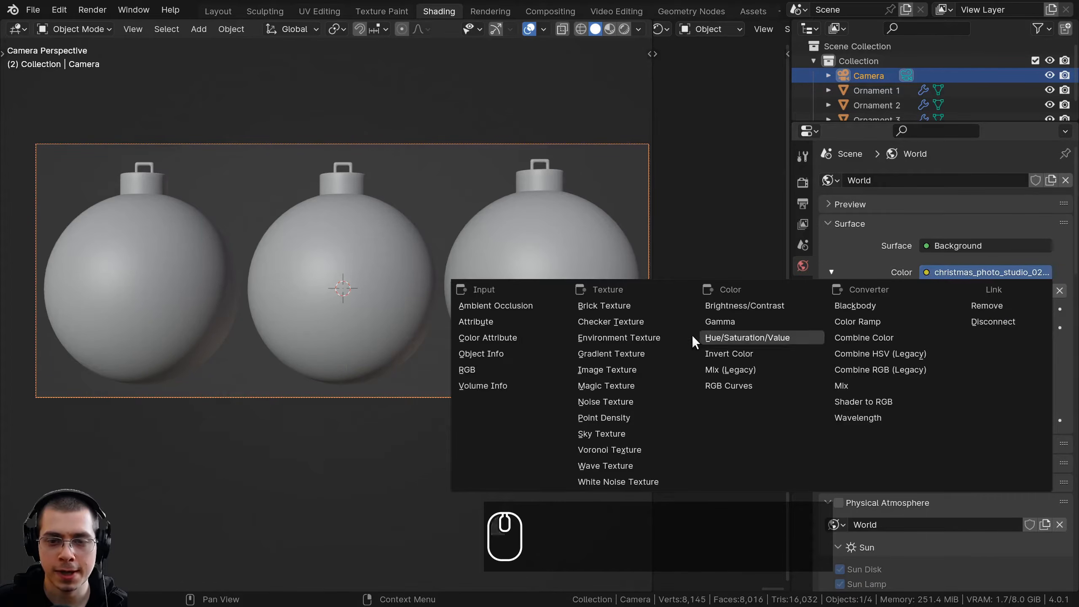
click(658, 338)
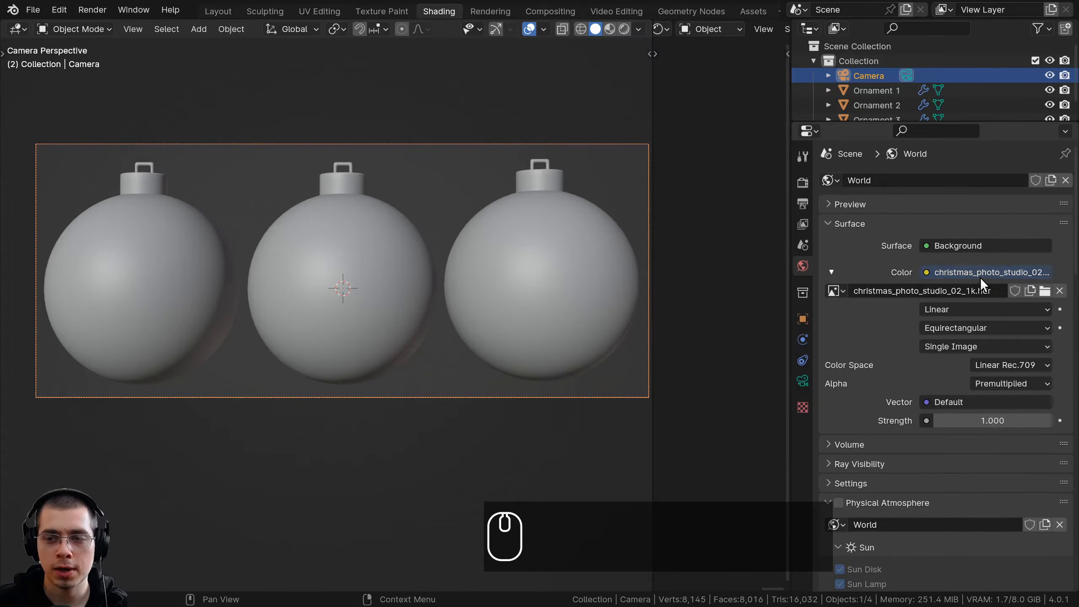
Switch the camera view to Rendered shading
shift+middle_drag(493, 225, 497, 293)
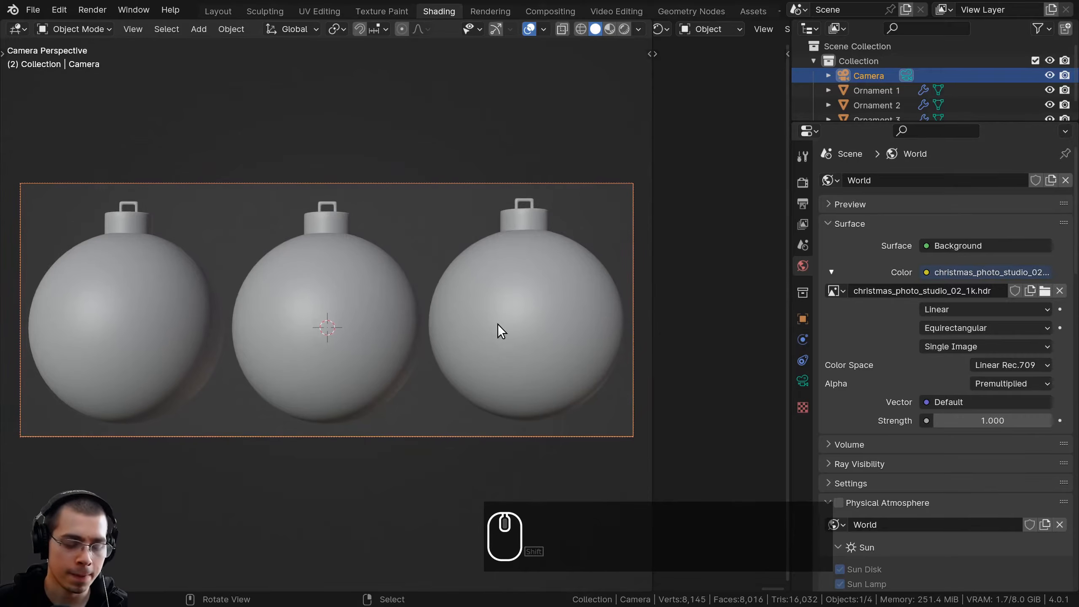
key(z)
click(500, 217)
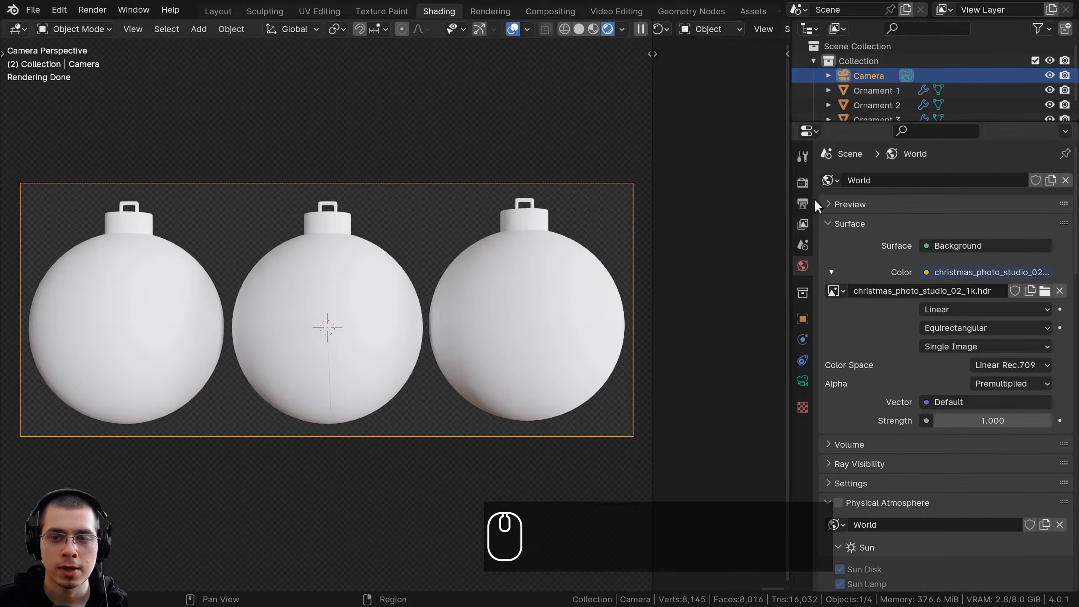
Examine the render settings for sampling, film transparency and color management, briefly toggling the transparent film off and back on
click(794, 185)
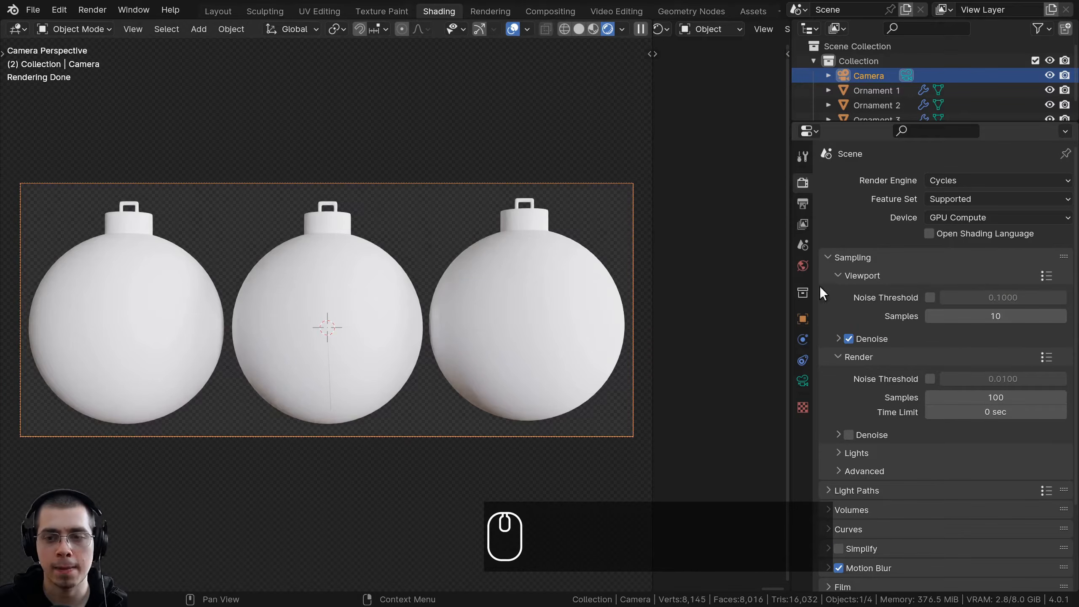
scroll(818, 247, down, 5)
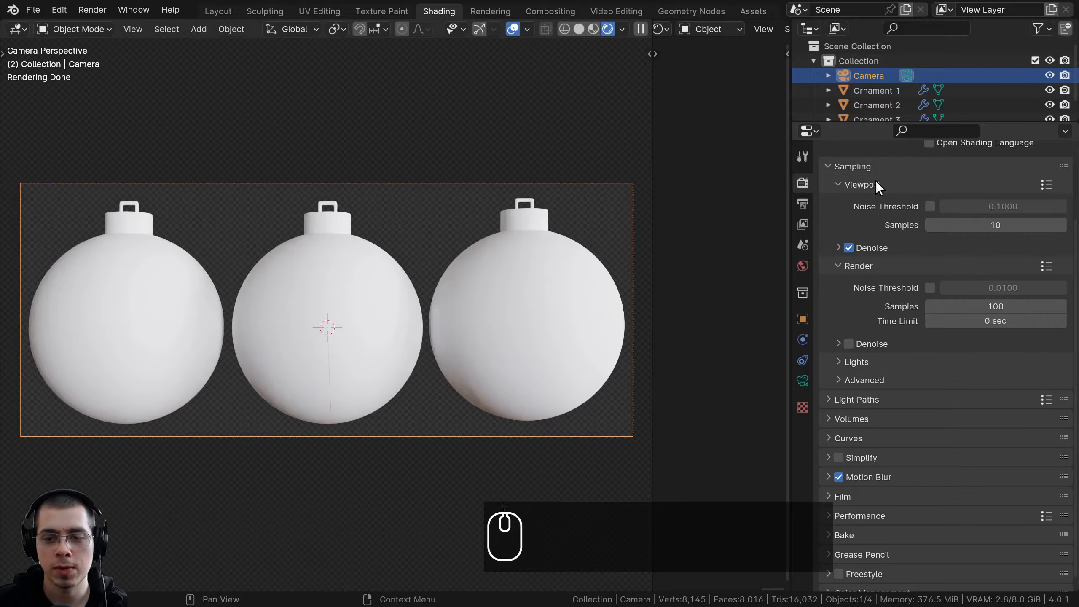
scroll(889, 435, down, 1)
click(826, 485)
scroll(851, 444, down, 5)
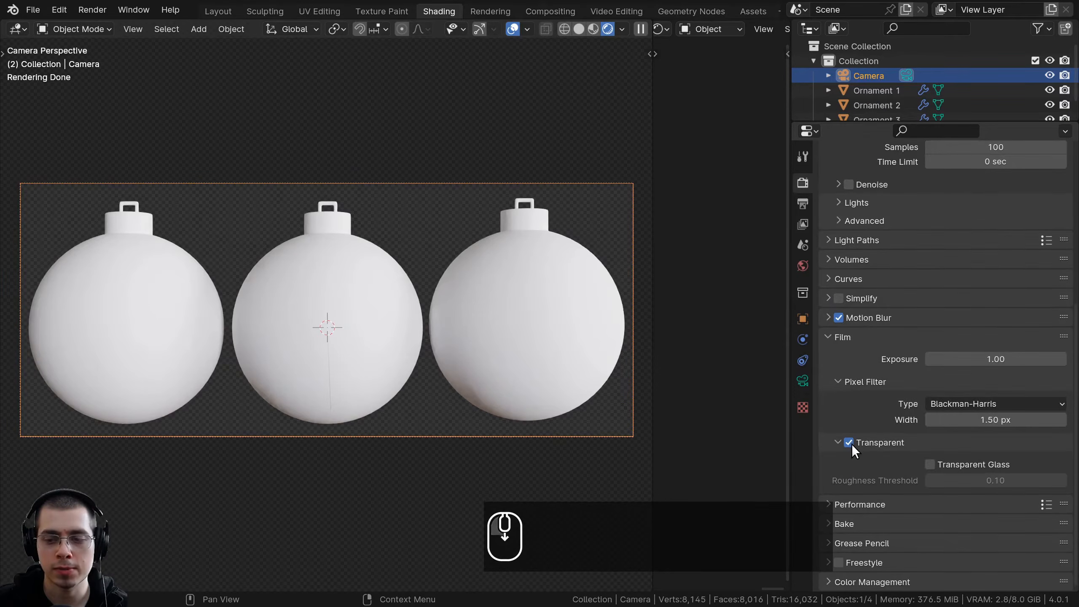
click(849, 442)
click(849, 442)
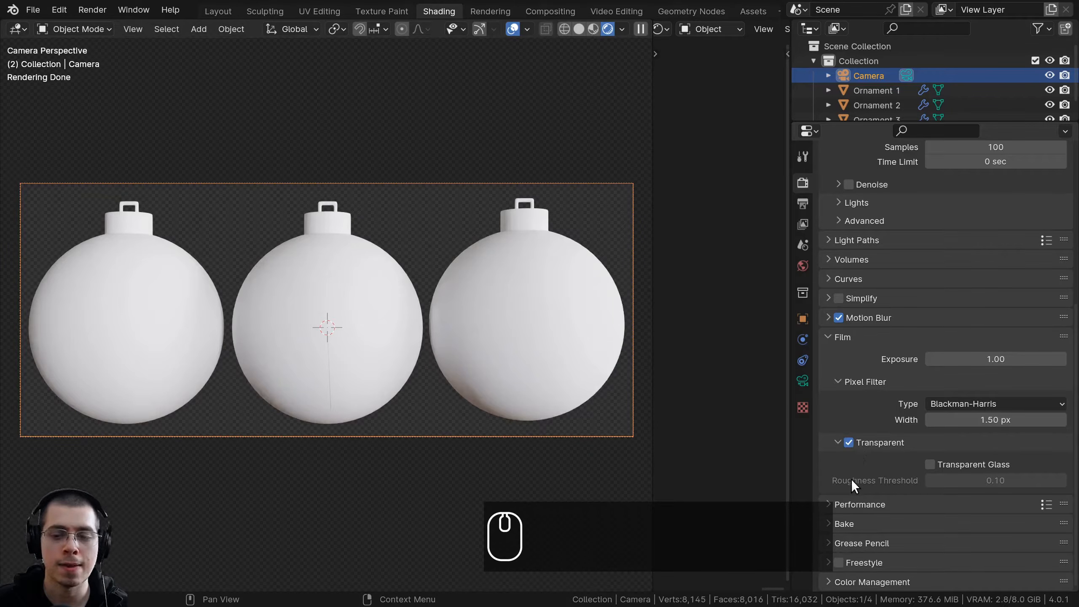
drag(791, 420, 820, 402)
scroll(890, 396, down, 5)
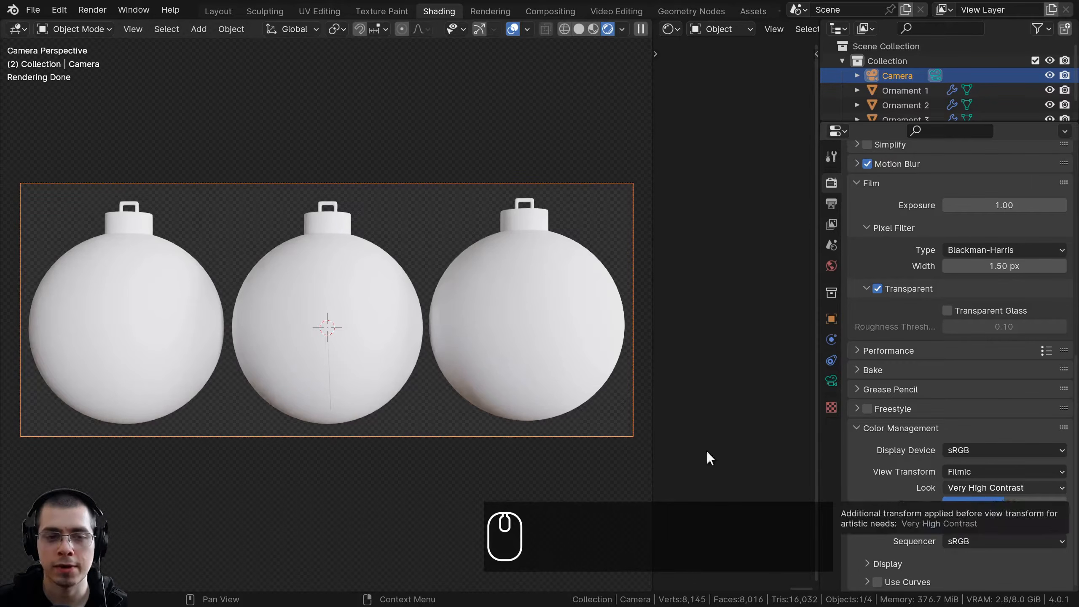
shift+middle_drag(371, 378, 383, 356)
shift+middle_drag(445, 319, 450, 323)
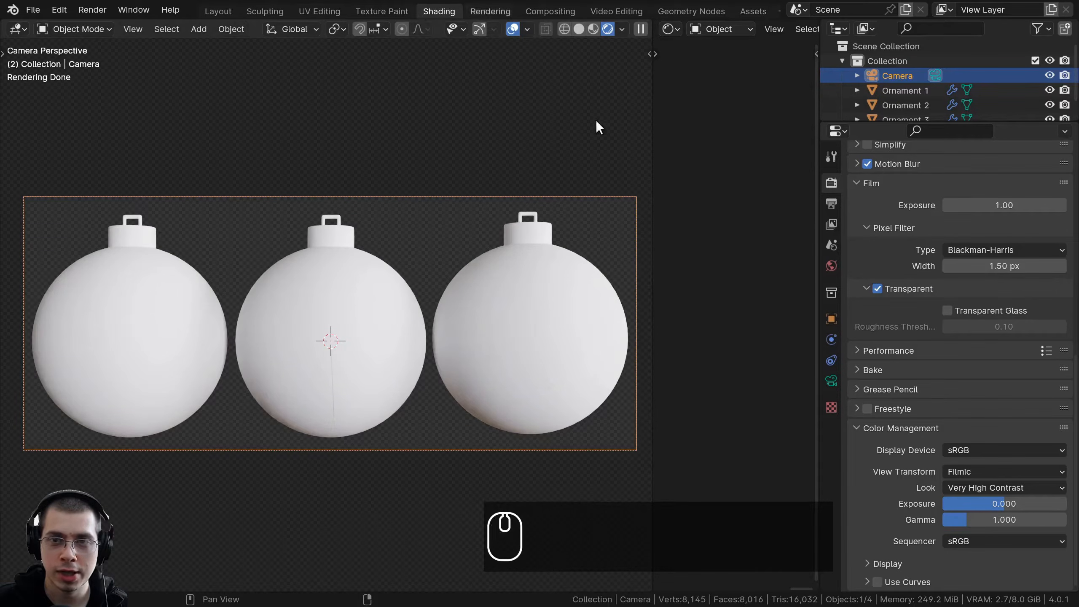
Enlarge the shader node editor beside the 3D viewport and frame the ornament at the left end of the row
drag(818, 155, 860, 154)
drag(651, 168, 417, 128)
shift+middle_drag(138, 307, 244, 278)
scroll(243, 325, up, 2)
key(z)
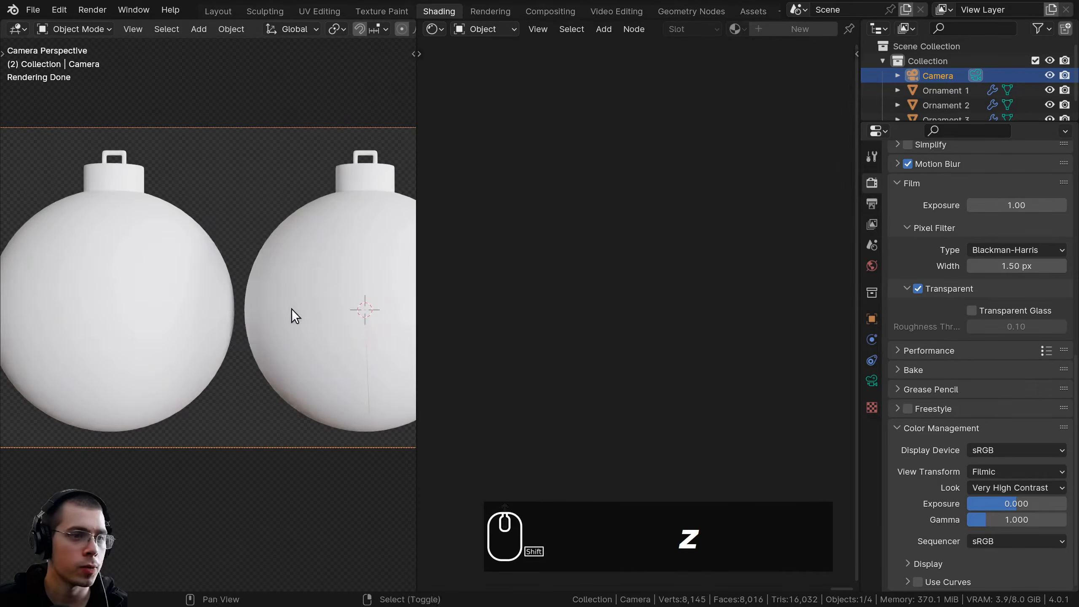
shift+middle_drag(311, 311, 340, 315)
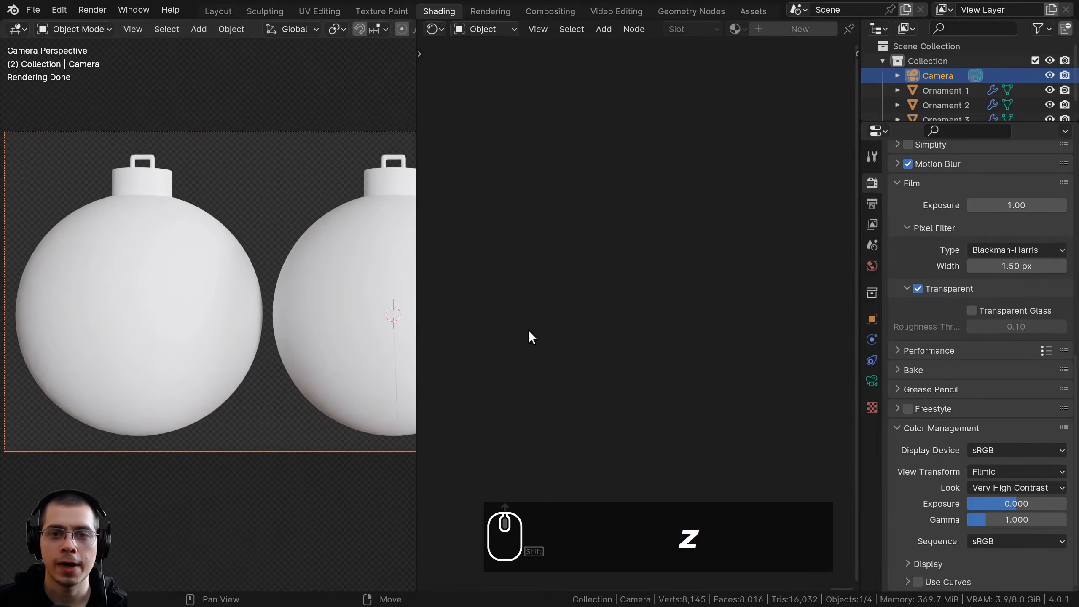
shift+middle_drag(163, 317, 184, 320)
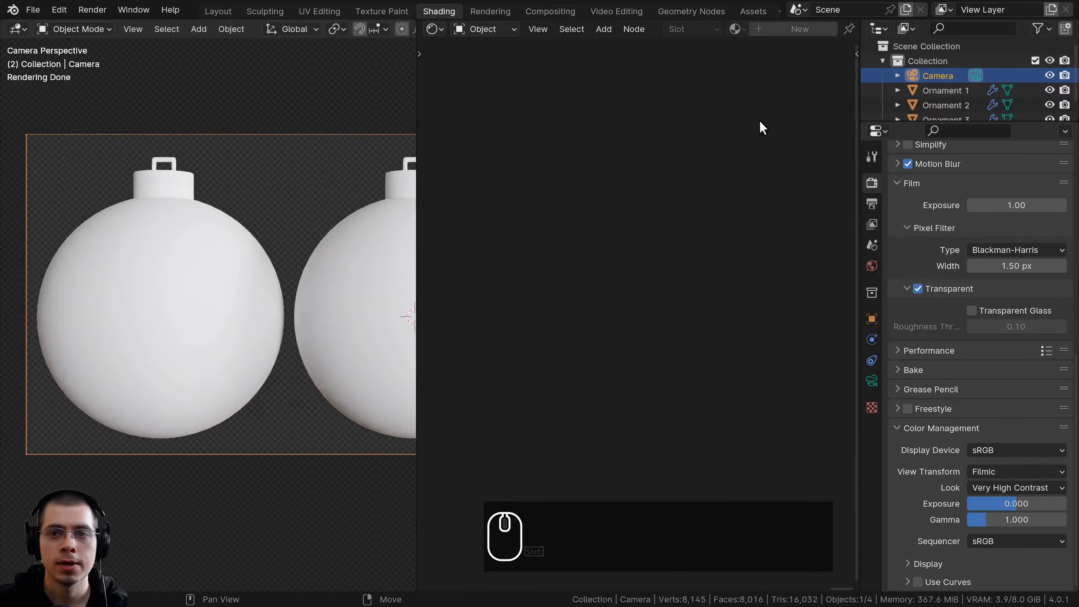
Select Ornament 3 and give it a new material named Gold Top
click(176, 266)
click(783, 29)
double_click(685, 29)
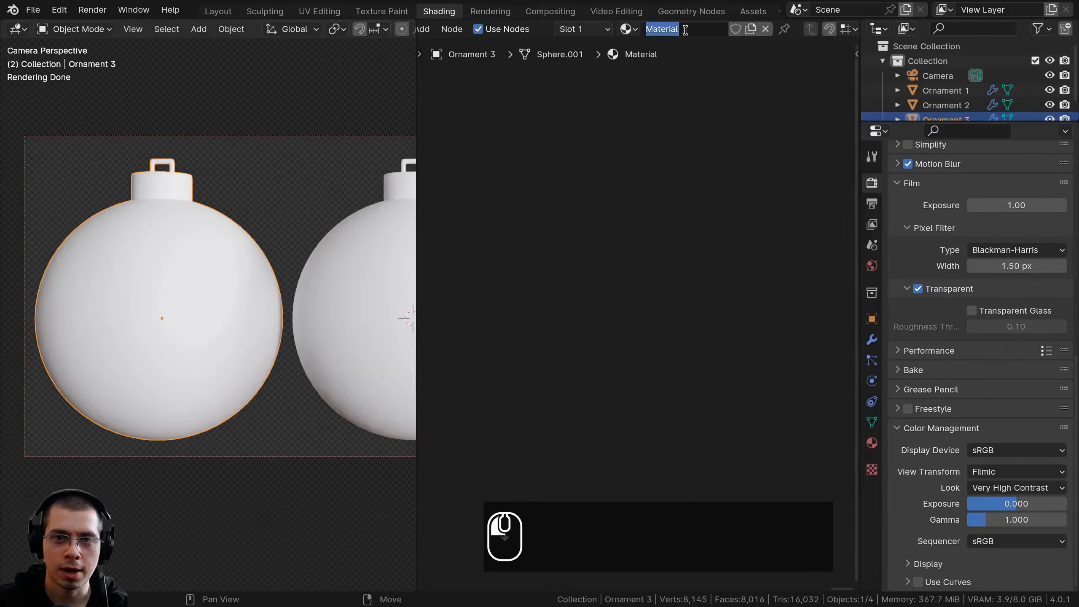
text(Gold Top)
key(Return)
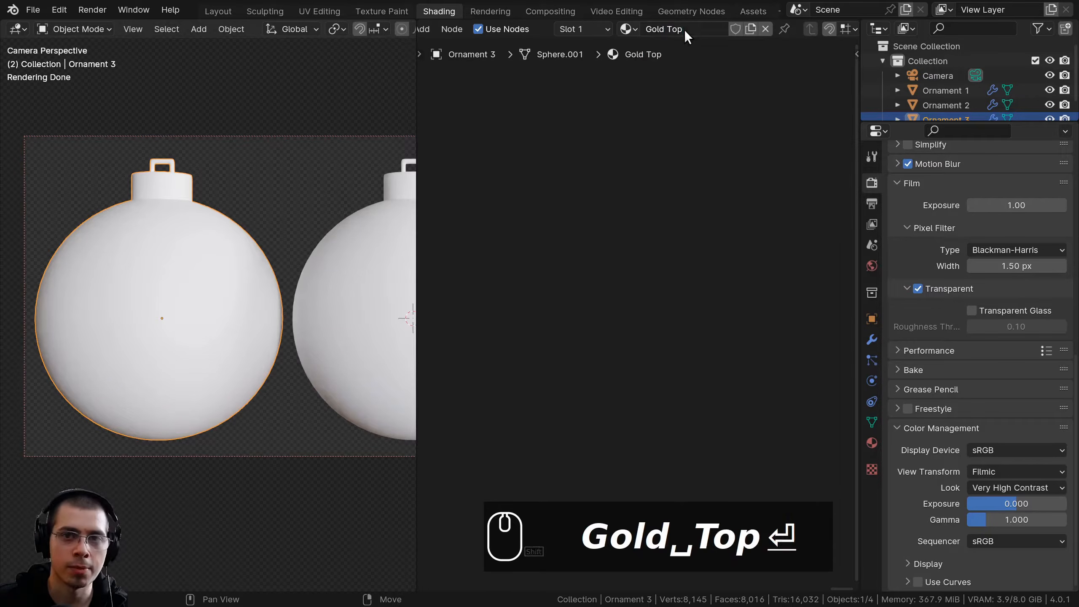
Set the Gold Top material to metallic 1 and roughness 0.2 with an orange-gold base color
scroll(317, 240, down, 2)
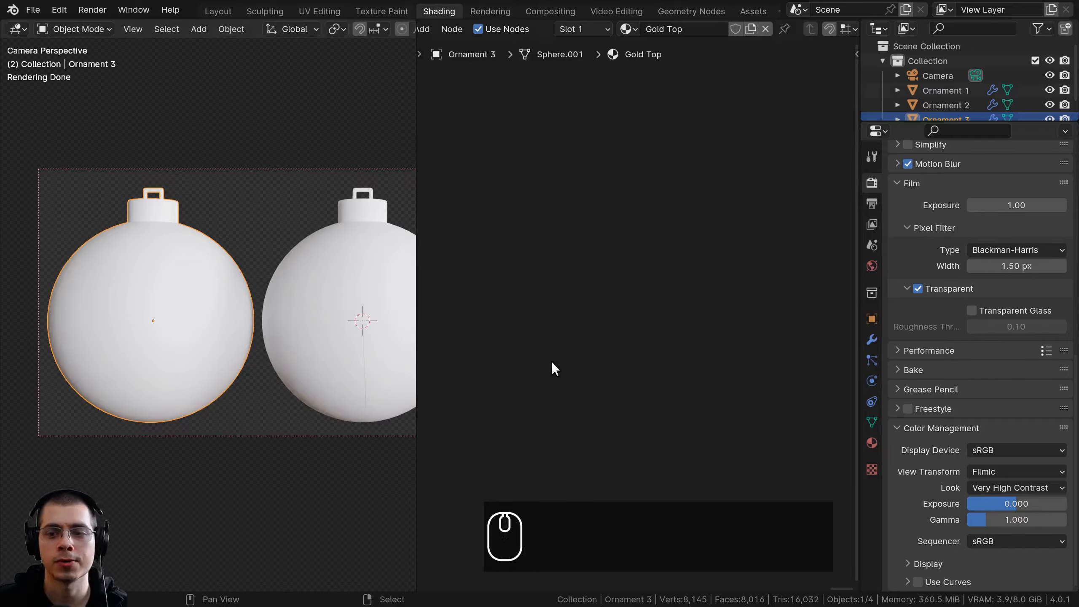
click(552, 254)
text(1)
key(Return)
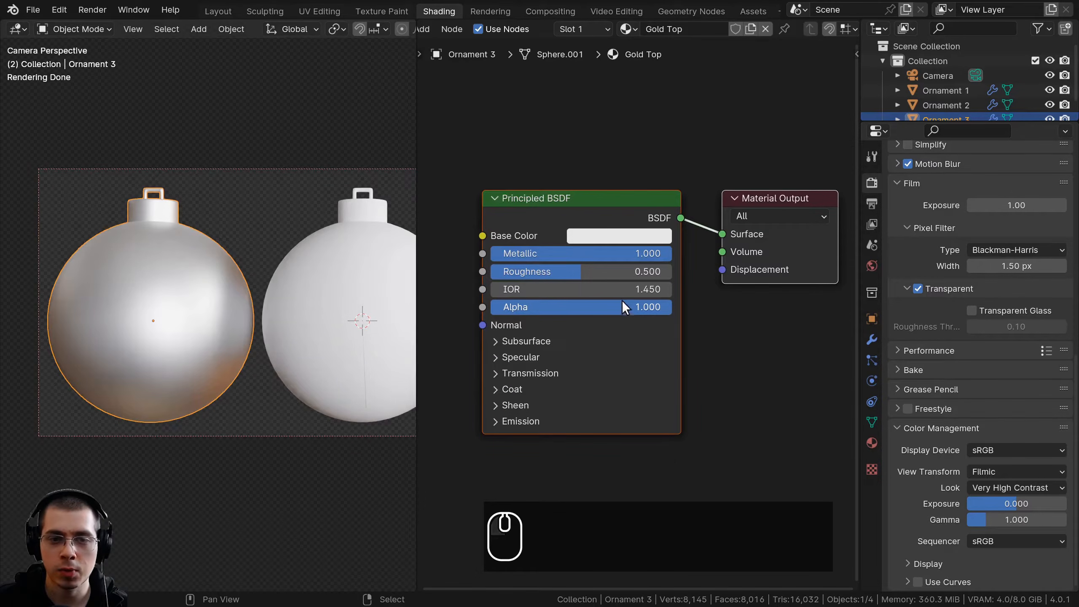
click(627, 272)
text(.2)
key(Return)
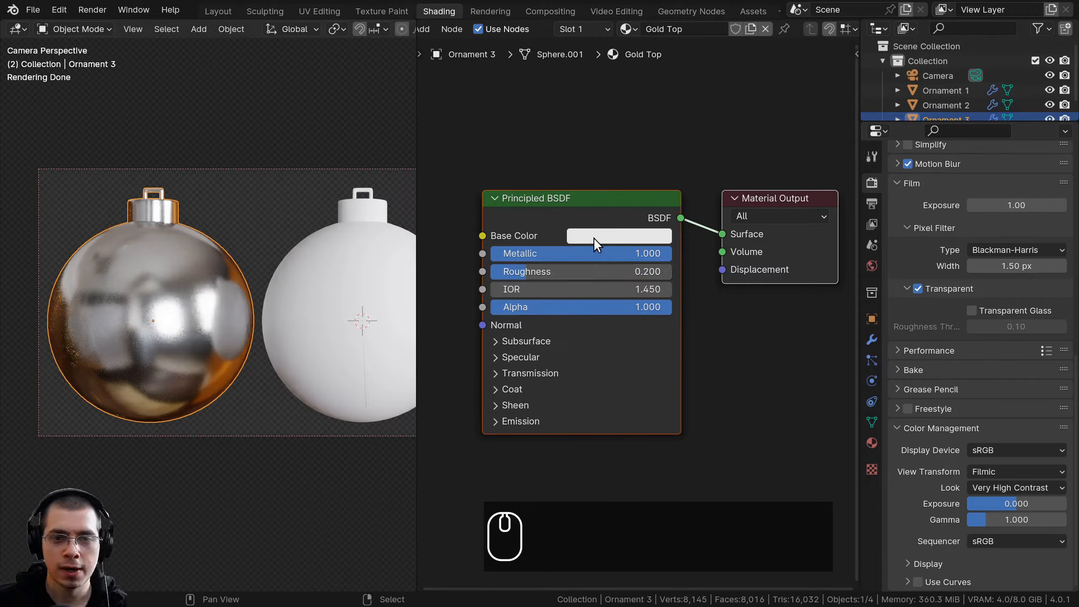
click(594, 237)
drag(620, 359, 610, 383)
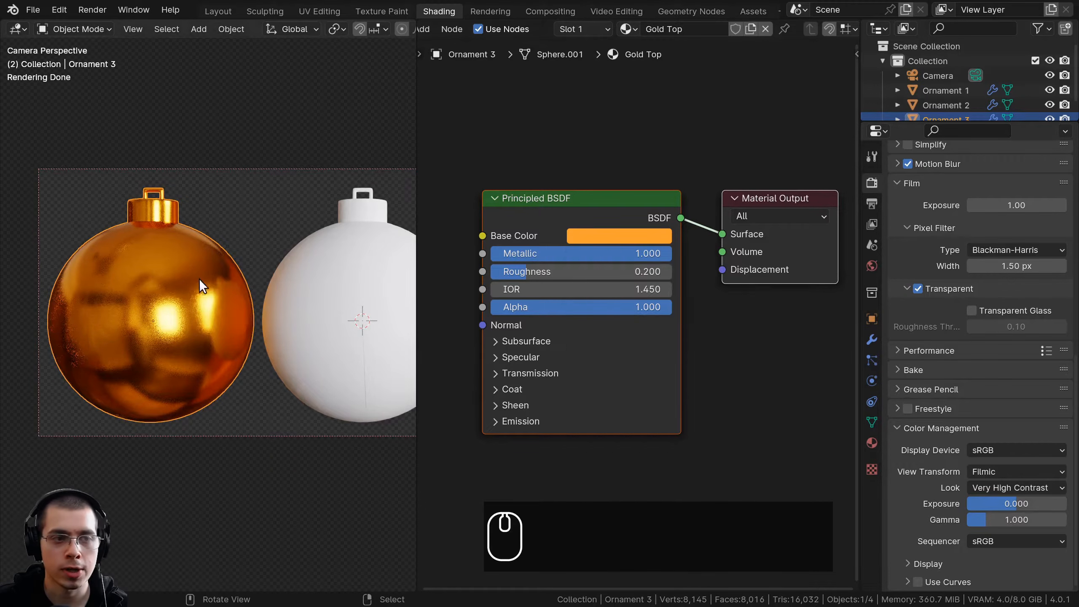
Apply the Gold Top material to the other two ornaments as well
scroll(202, 288, down, 1)
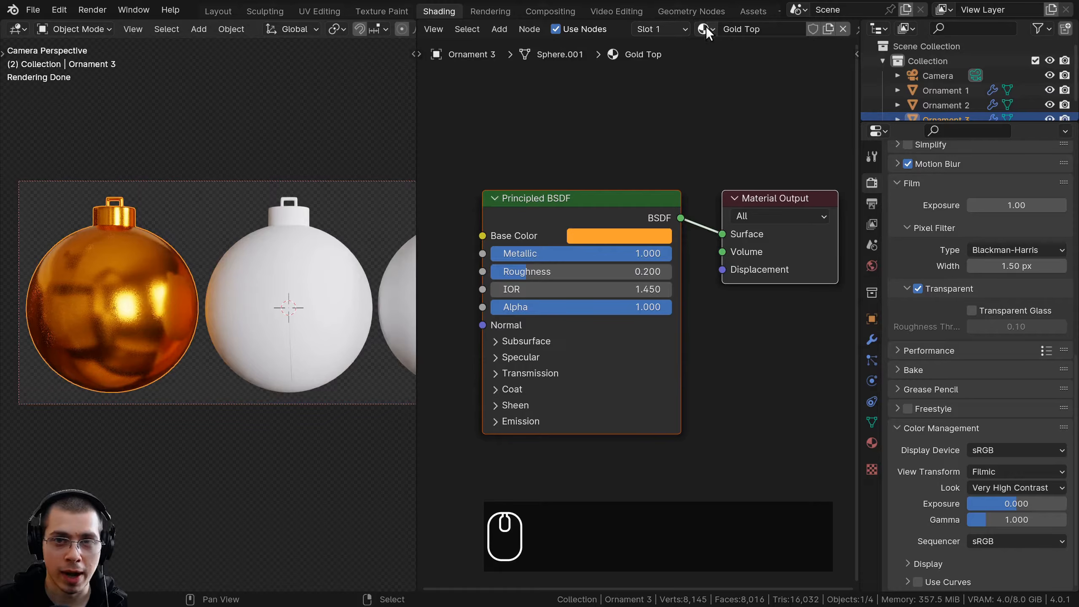
drag(702, 27, 300, 151)
drag(294, 243, 294, 244)
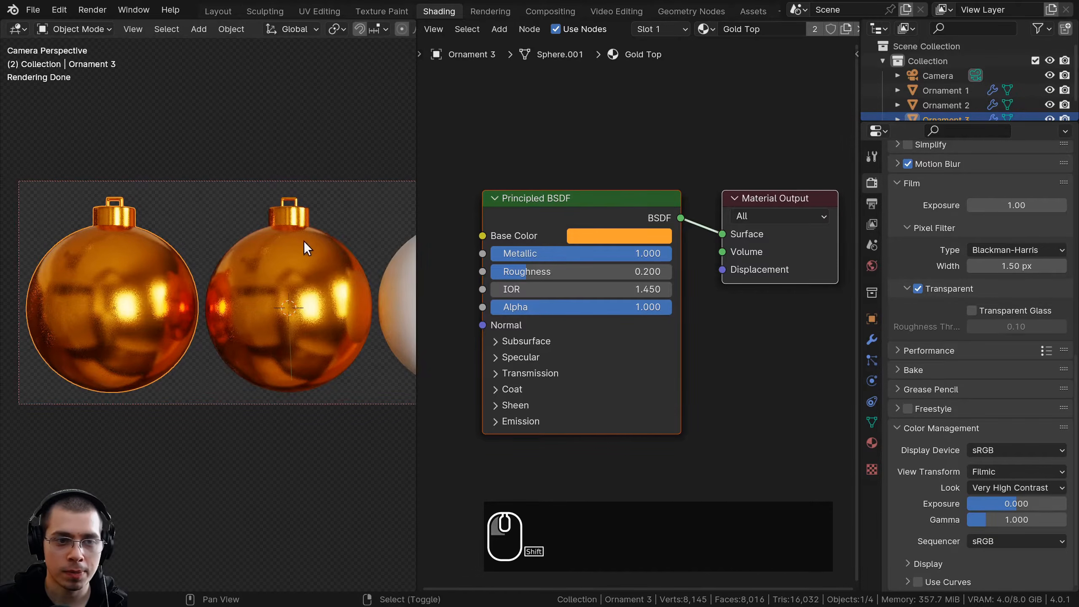
shift+middle_drag(310, 241, 259, 242)
drag(702, 31, 376, 307)
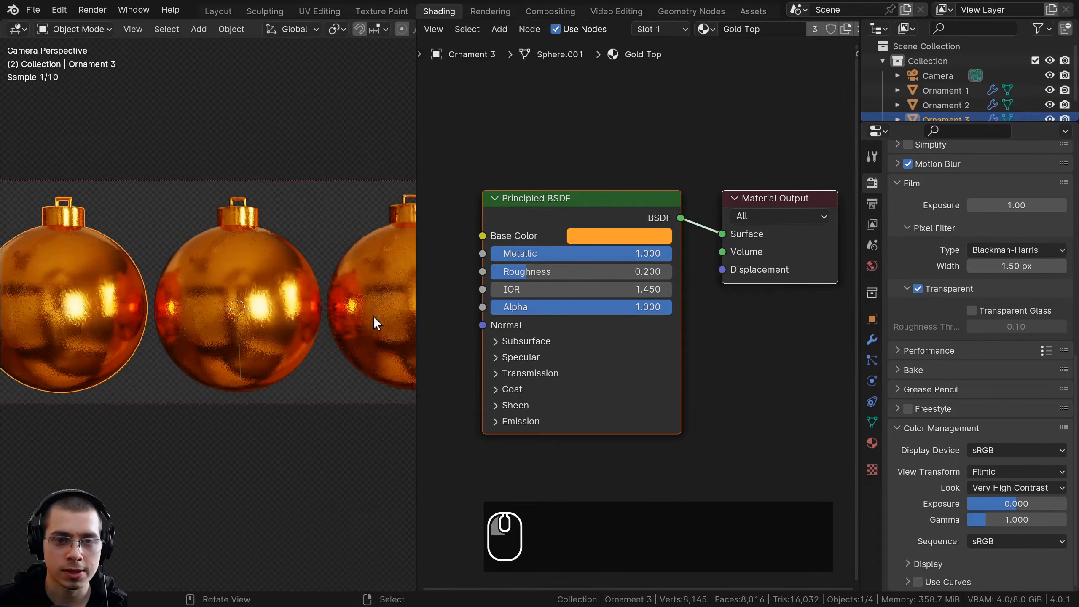
scroll(233, 333, down, 1)
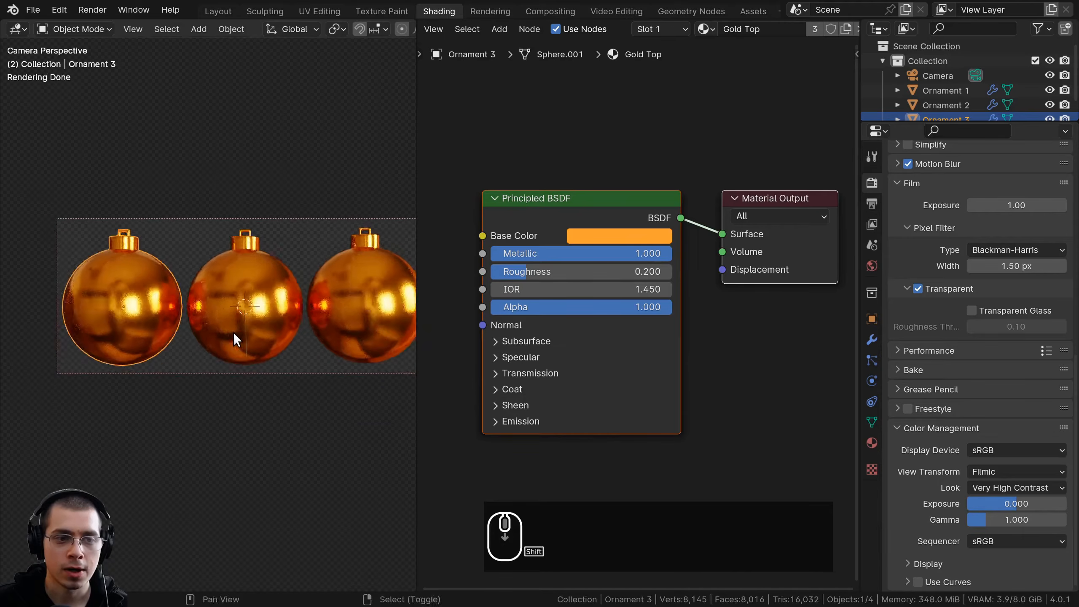
scroll(195, 298, up, 4)
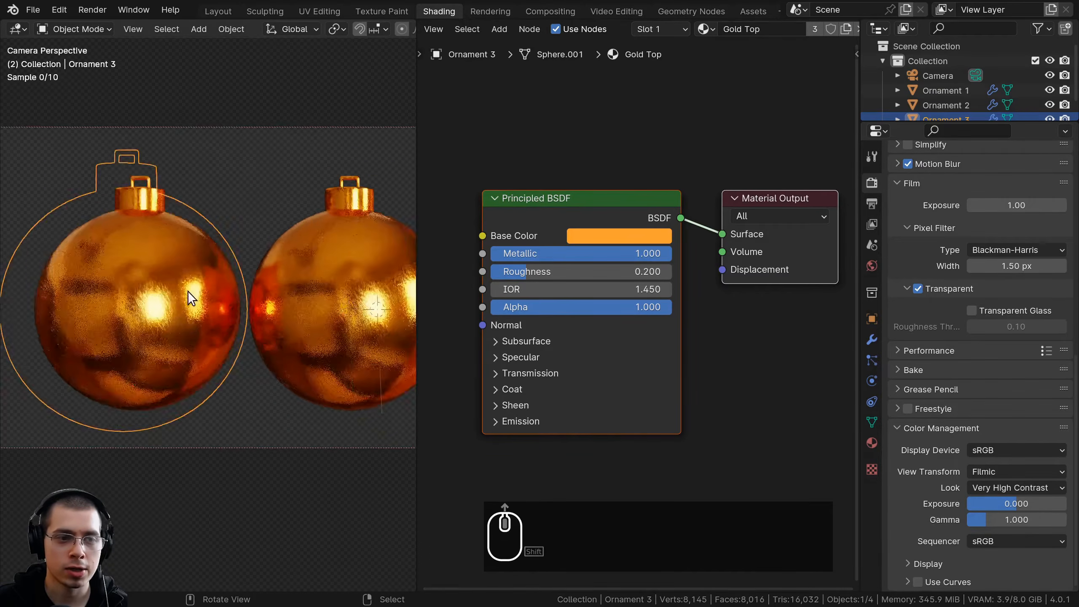
drag(554, 209, 575, 206)
scroll(317, 245, up, 1)
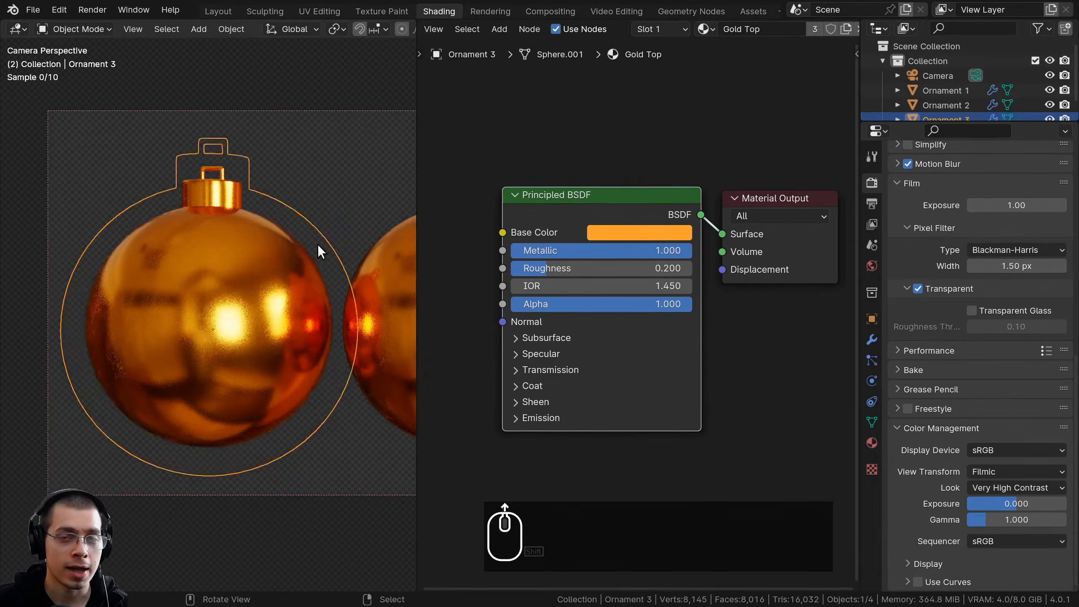
drag(602, 204, 612, 203)
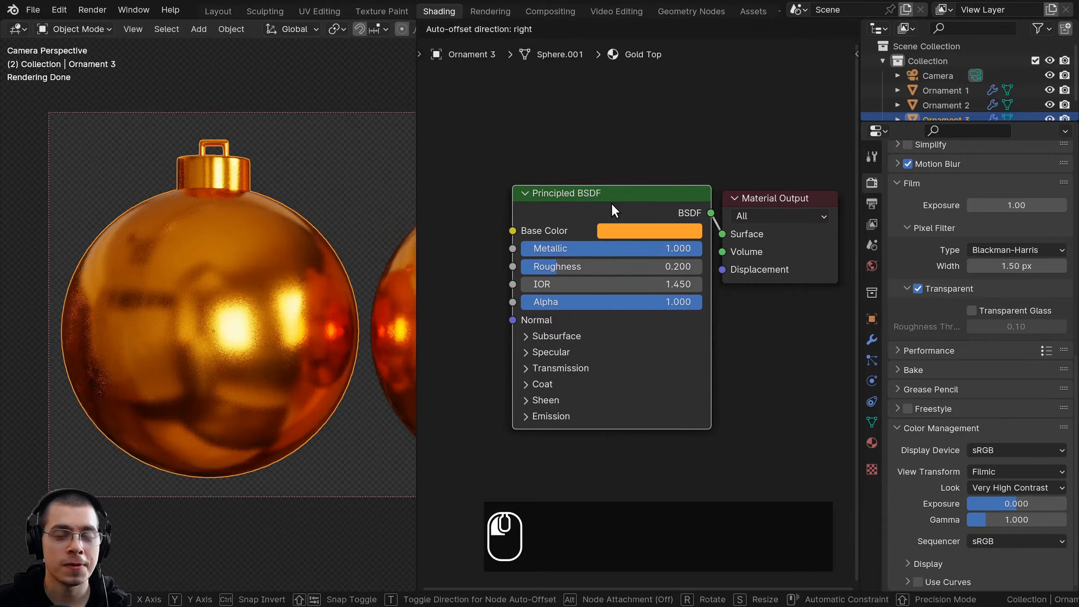
middle_drag(602, 219, 598, 218)
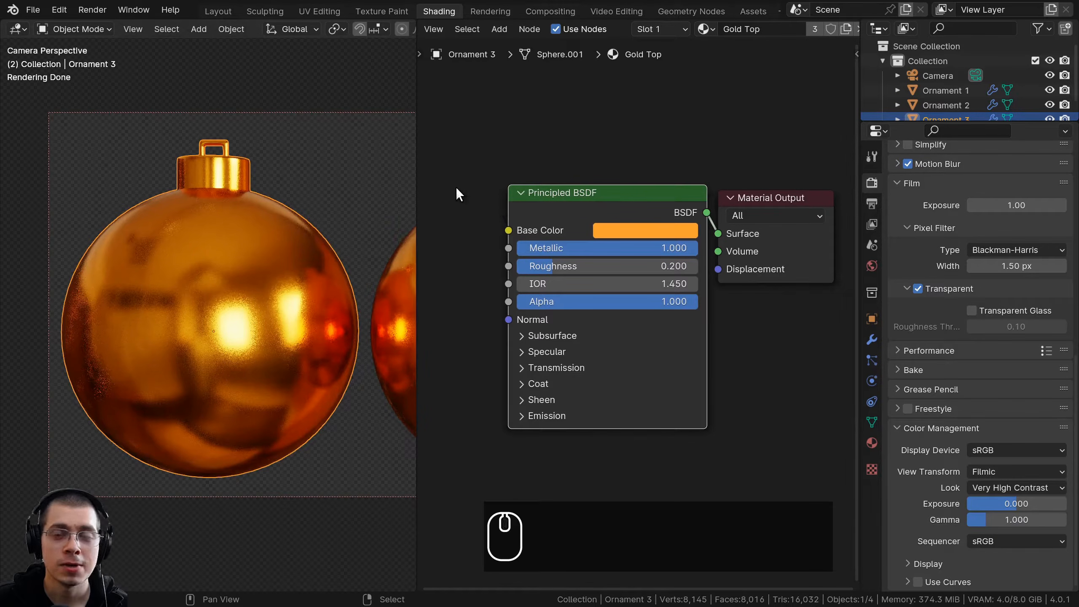
click(59, 11)
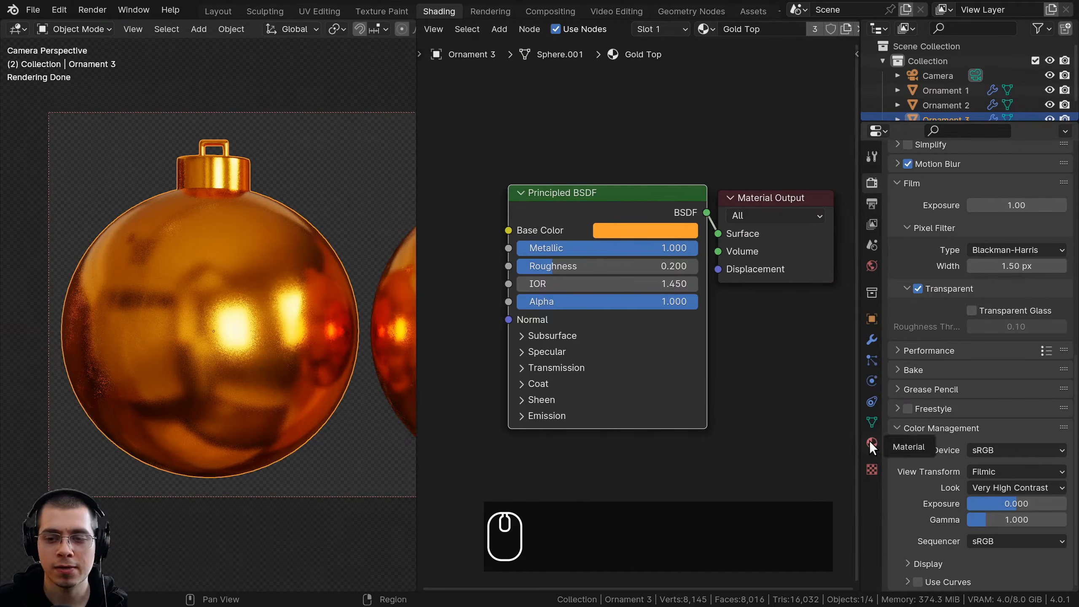
Add a second material slot to Ornament 3 with a new material named Dotted Ornament
click(871, 442)
drag(861, 268, 814, 268)
scroll(990, 191, up, 5)
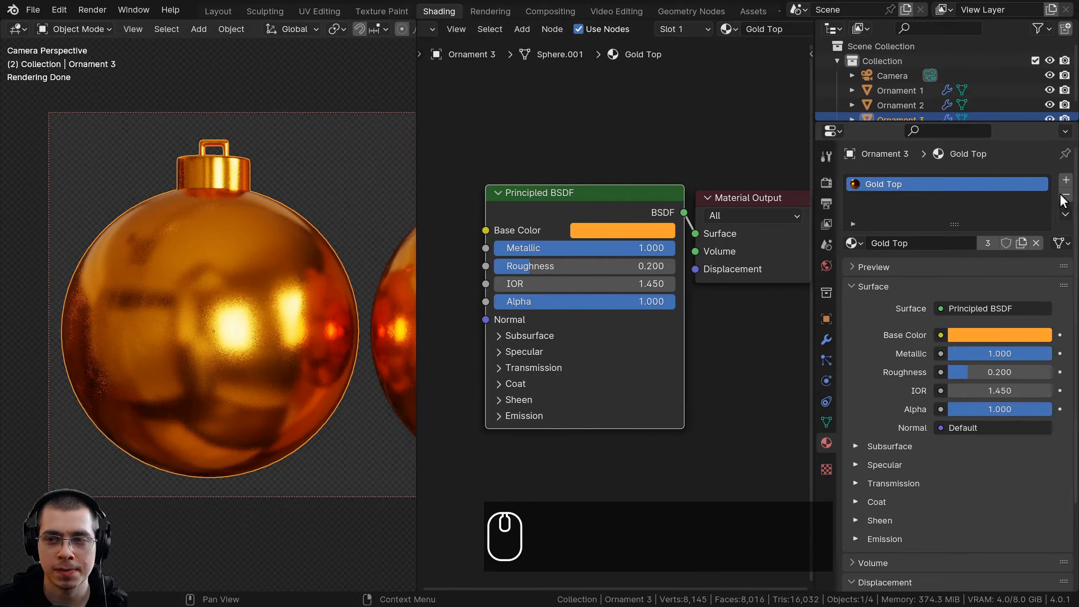
click(1066, 180)
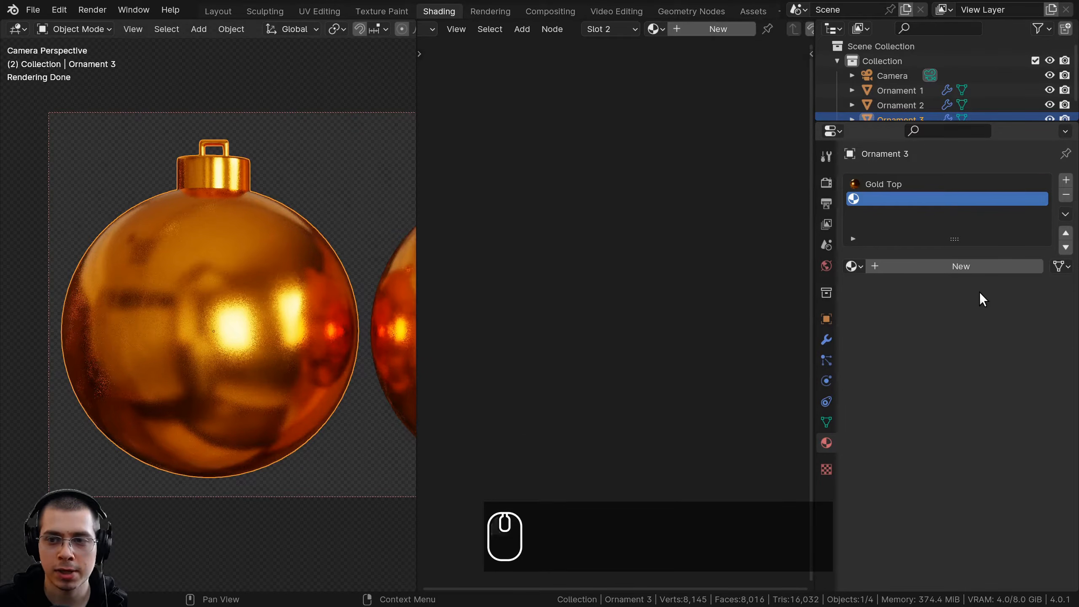
click(962, 266)
double_click(918, 199)
text(Dotted Ornament)
key(Return)
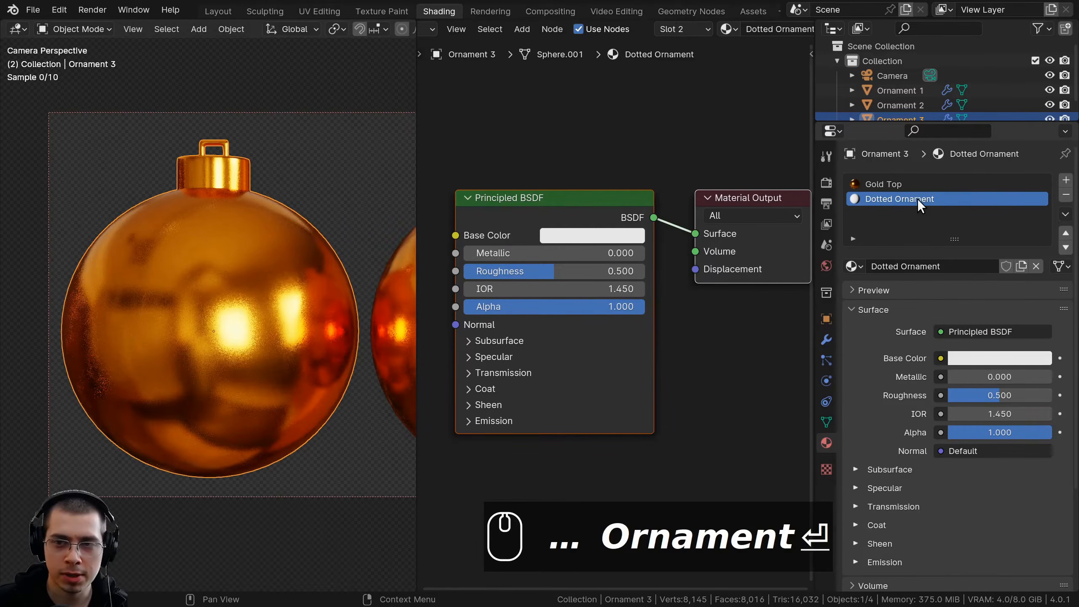
In Edit Mode, select all linked faces of Ornament 3's ball and assign the Dotted Ornament material to them
shift+middle_drag(282, 270, 282, 265)
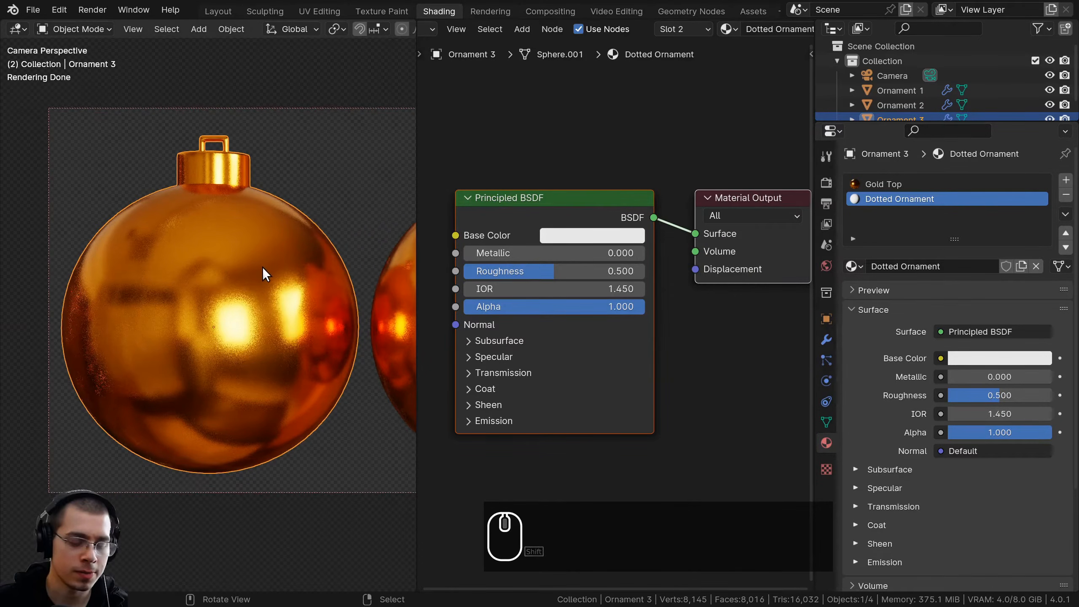
key(Tab)
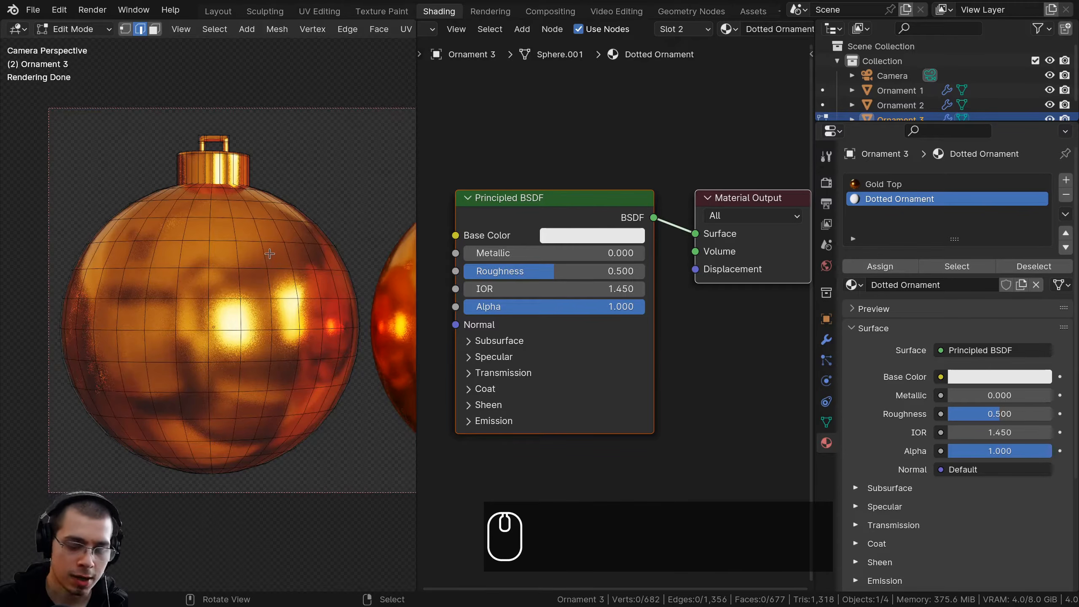
click(271, 267)
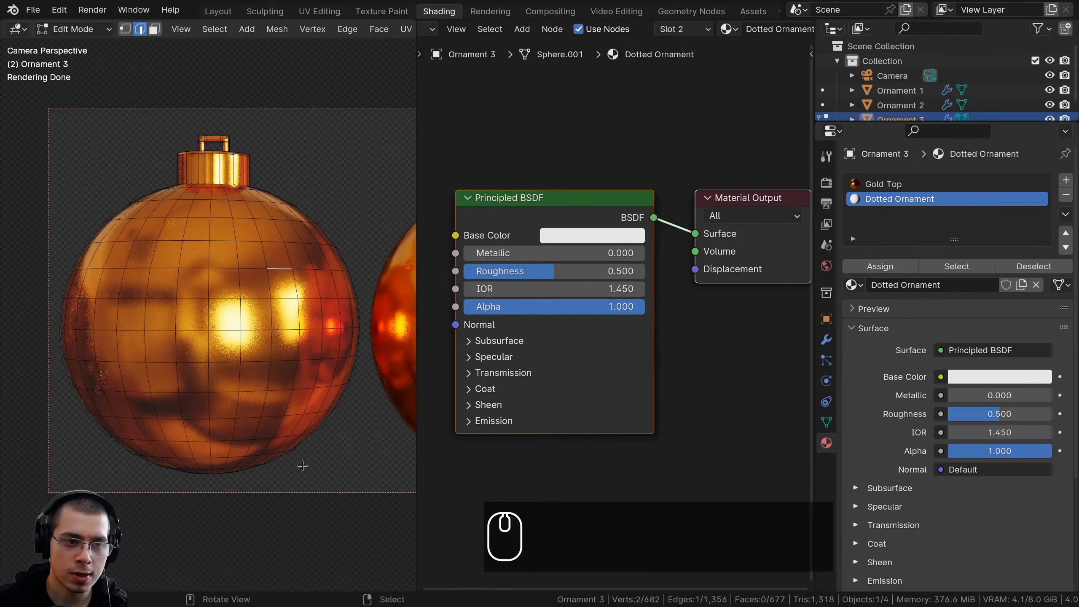
key(l)
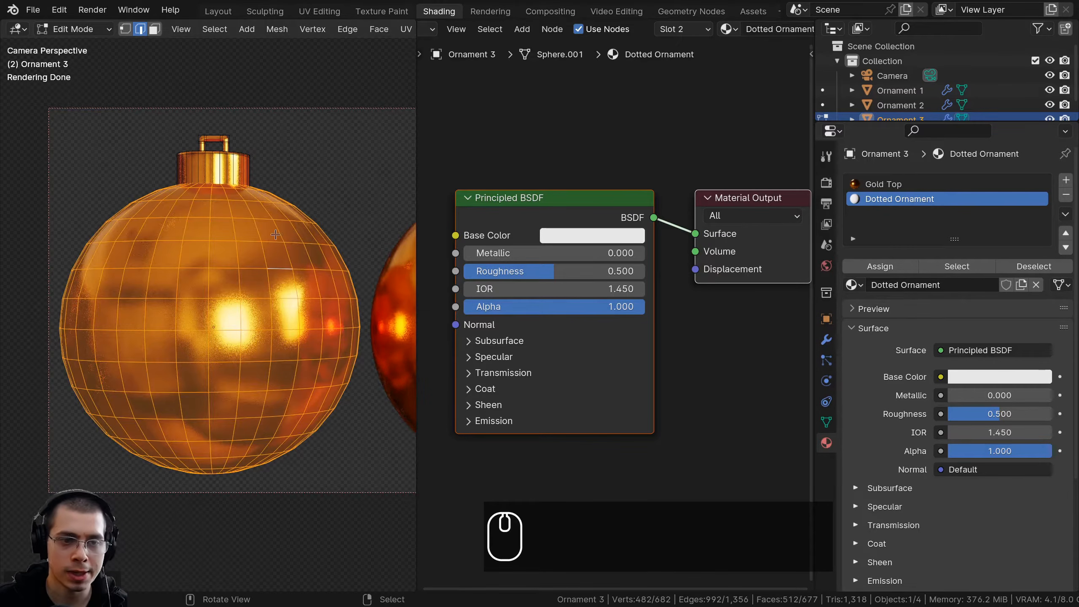
click(874, 267)
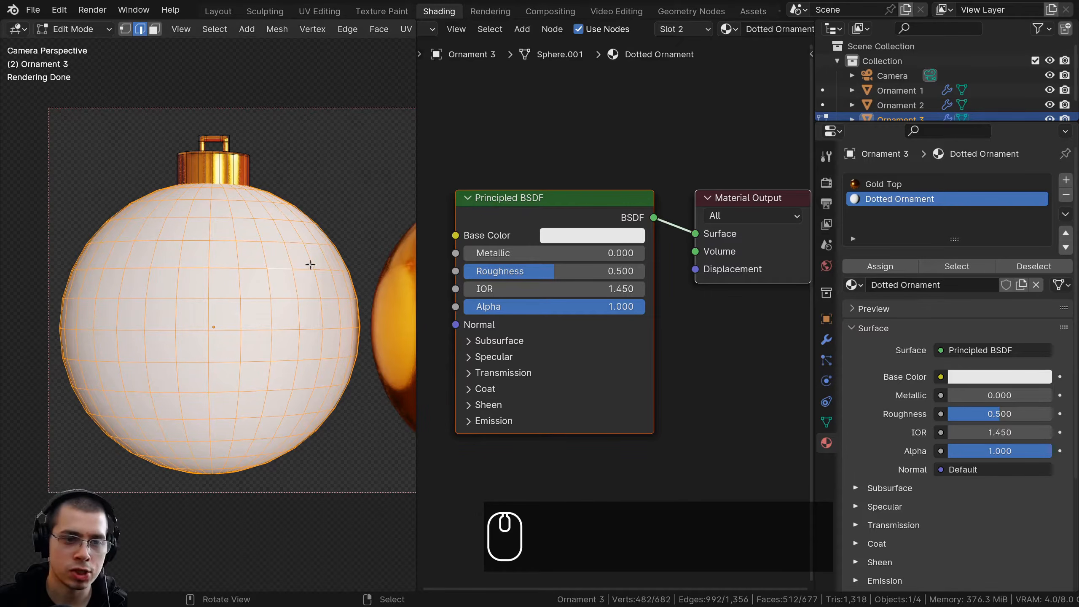
Return to Object Mode and widen the shader node editor, leaving free space in front of the Principled BSDF node
middle_drag(488, 270, 613, 284)
scroll(613, 284, down, 3)
drag(816, 224, 1054, 225)
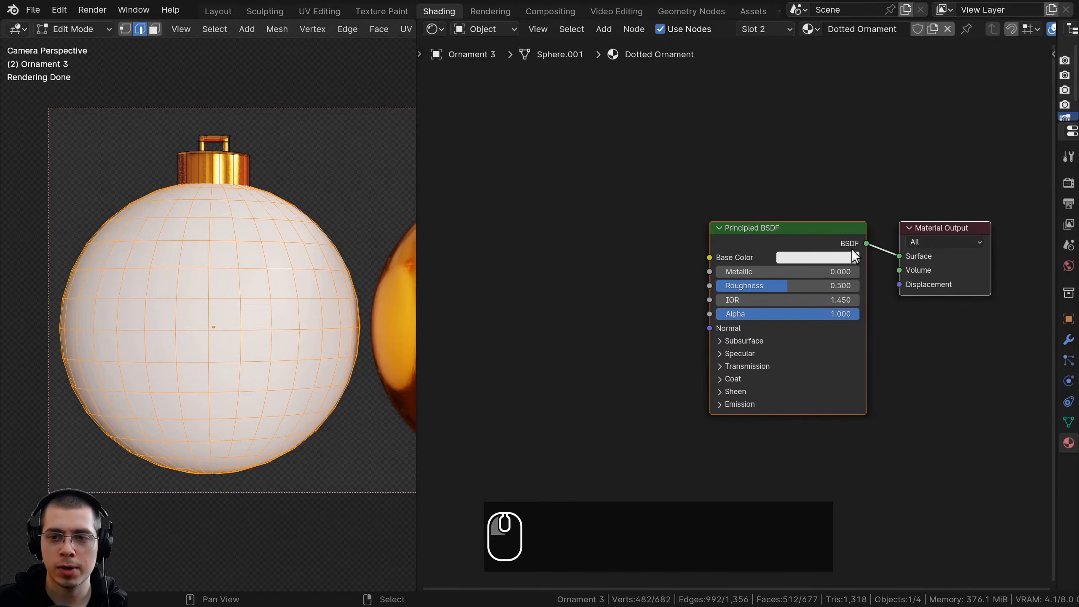
key(Tab)
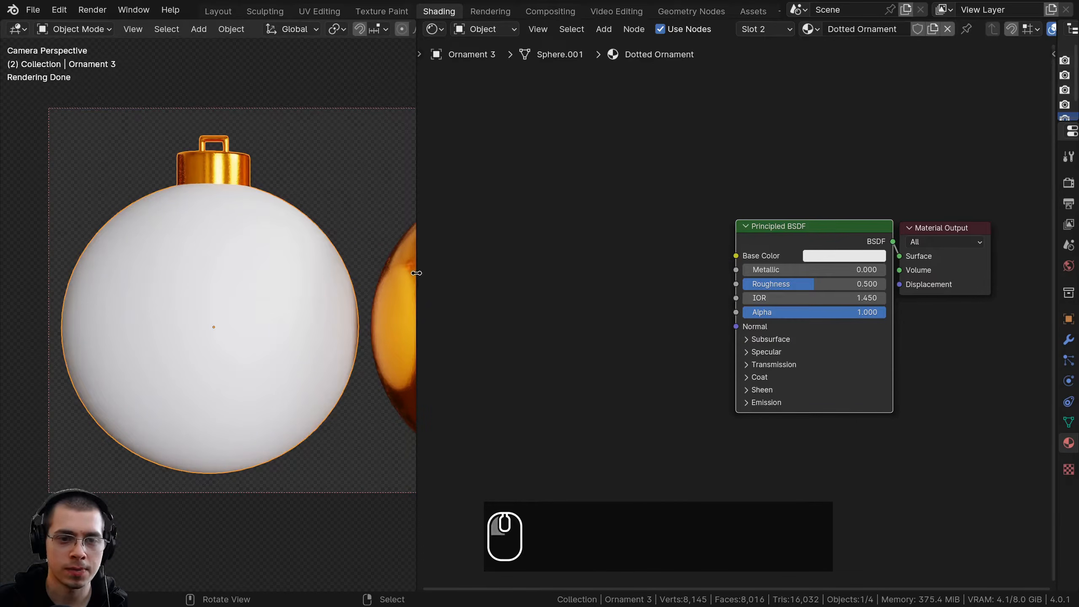
drag(416, 273, 330, 272)
shift+middle_drag(519, 277, 633, 211)
Add a Voronoi Texture node to the Dotted Ornament material and place it before the Principled BSDF node
key(shift+a)
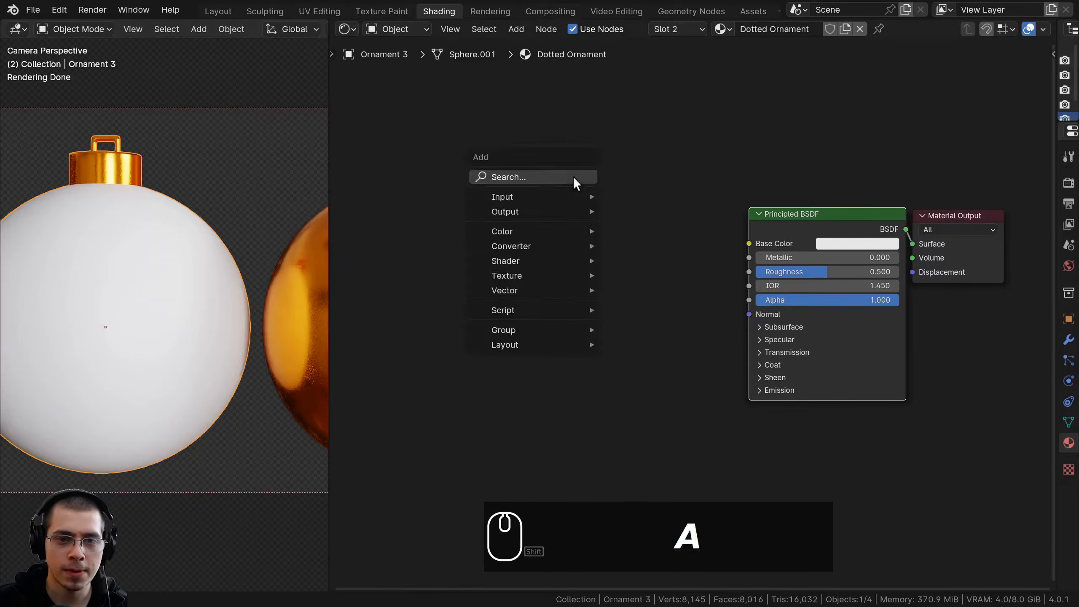
text(vor)
key(Return)
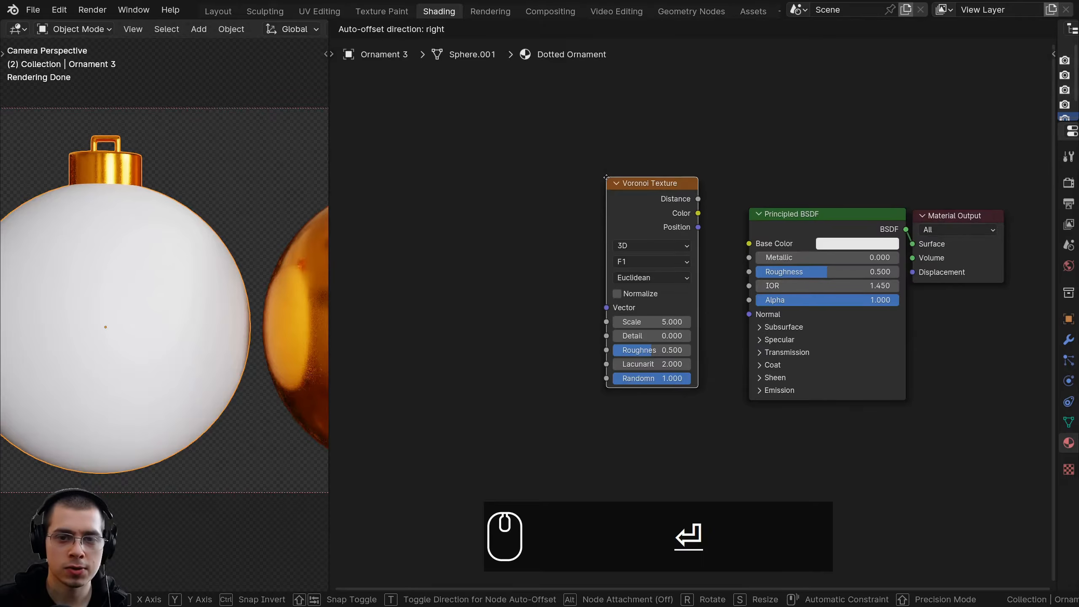
click(535, 207)
shift+middle_drag(200, 297, 263, 265)
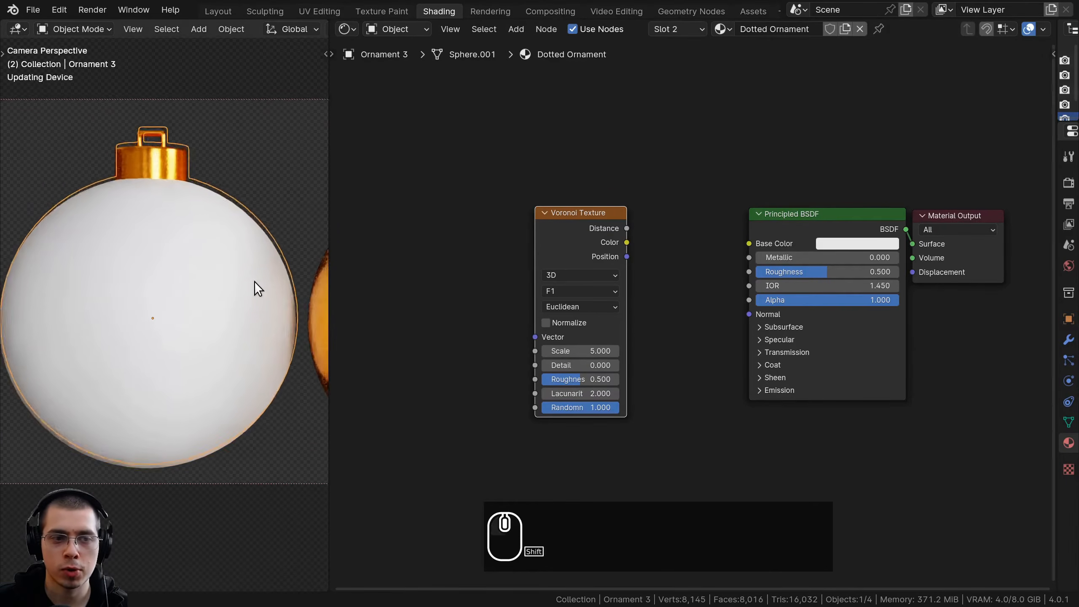
middle_drag(410, 258, 410, 256)
drag(569, 217, 567, 216)
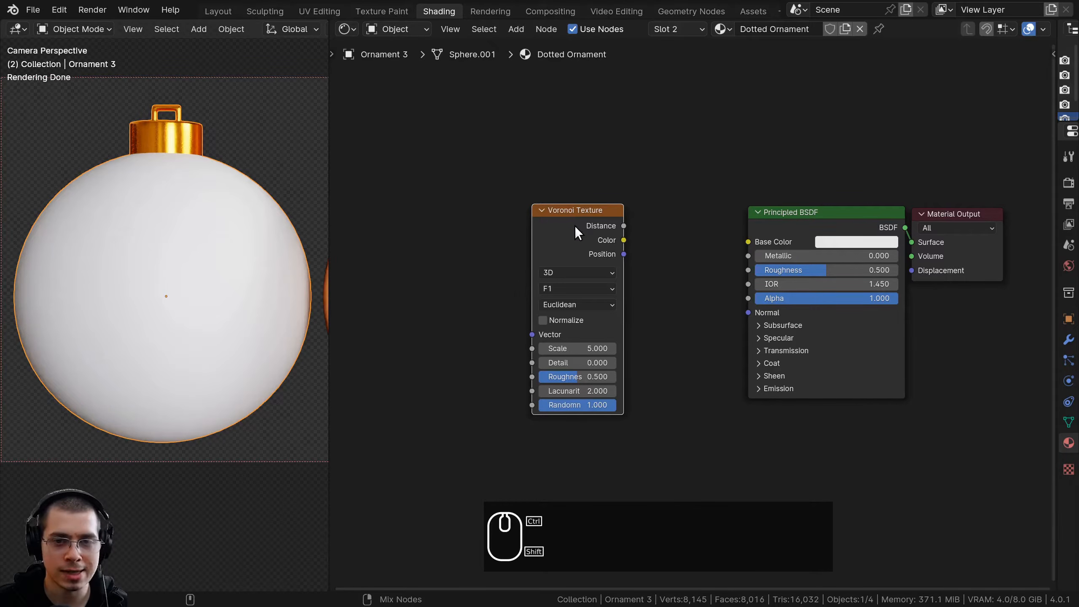
Preview the Voronoi Texture node's Distance output directly on Ornament 3
ctrl+shift+click(575, 225)
middle_drag(567, 228, 550, 228)
mouse_move(552, 233)
mouse_down()
mouse_move(557, 173)
mouse_move(702, 96)
mouse_move(529, 249)
mouse_move(543, 222)
mouse_up()
scroll(476, 245, up, 1)
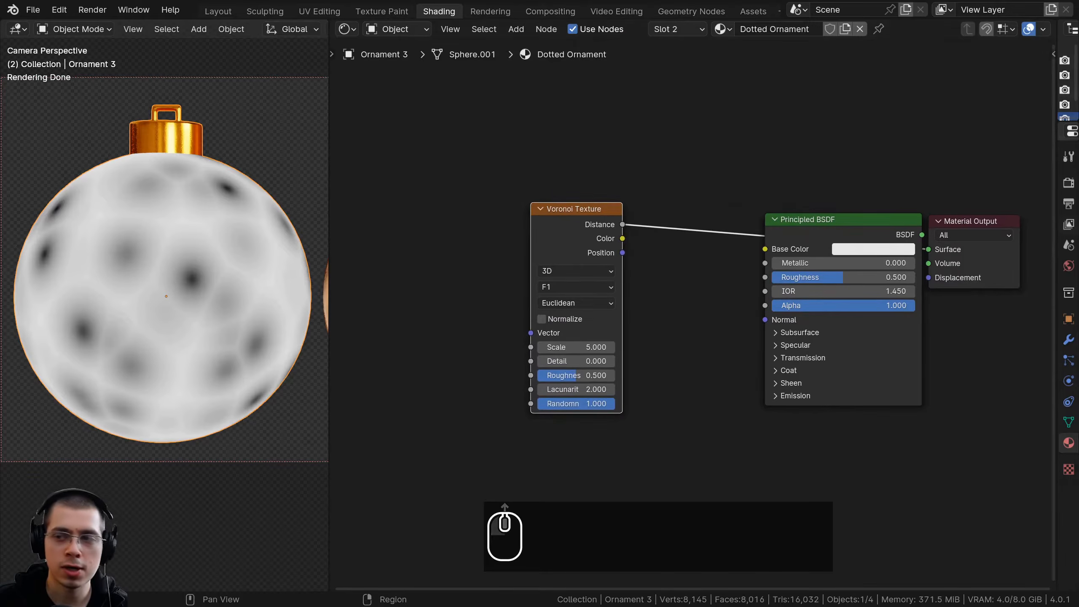
Add Texture Coordinate and Mapping nodes to the Voronoi Texture and feed the mapping from Object coordinates
key(Tab)
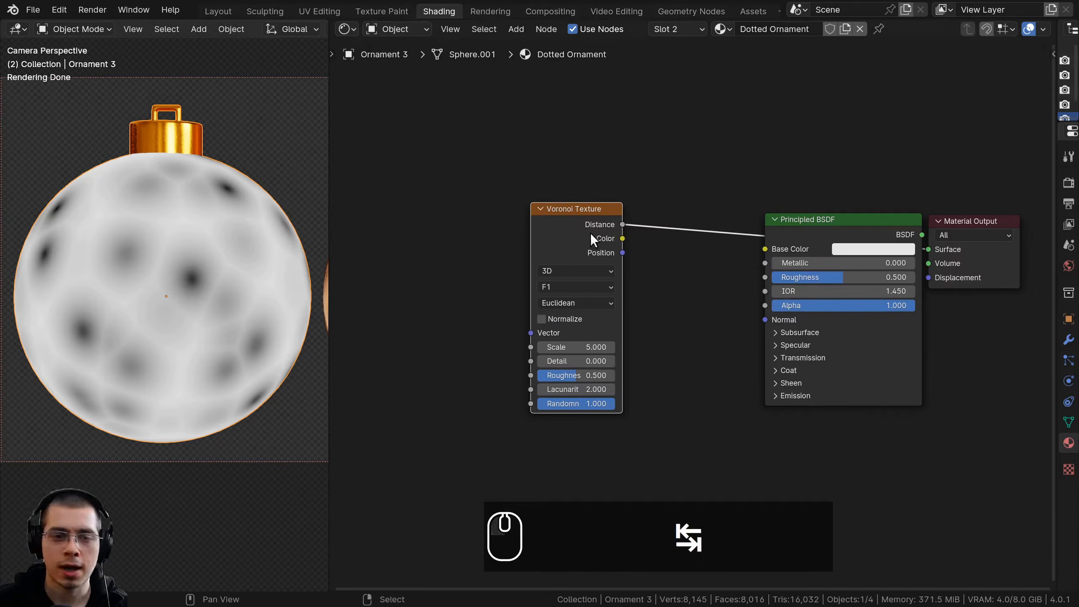
middle_drag(590, 233, 593, 235)
key(ctrl+t)
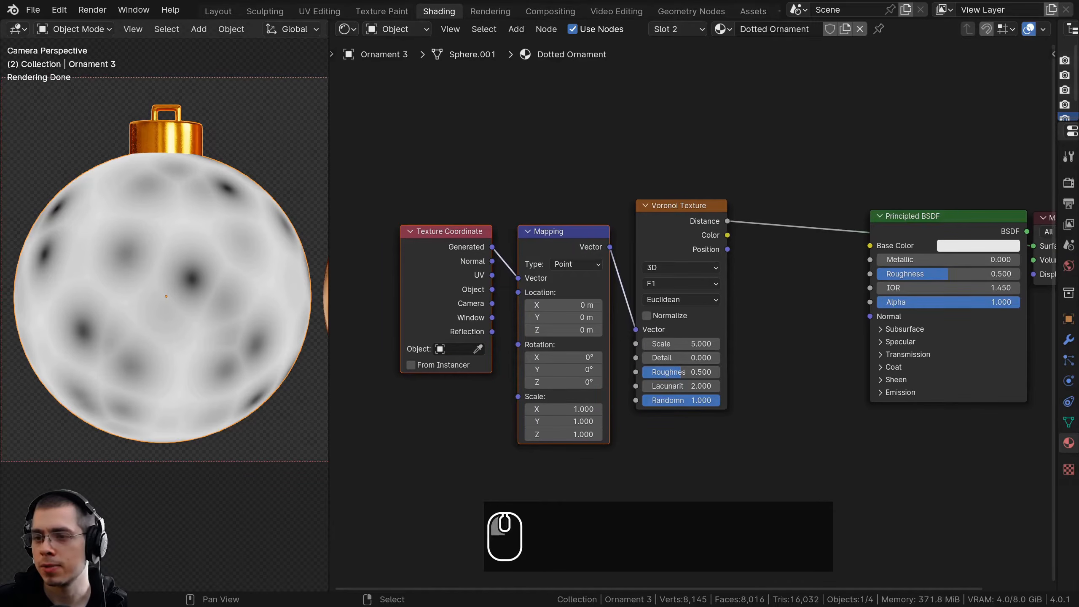
scroll(502, 359, up, 2)
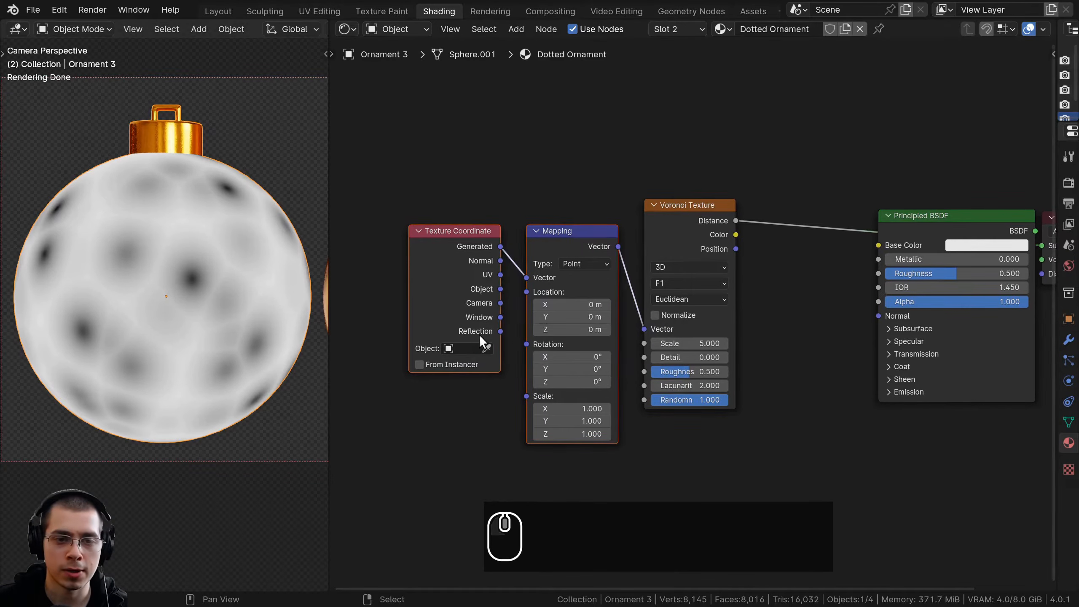
drag(501, 287, 697, 292)
middle_drag(602, 282, 450, 293)
drag(543, 288, 590, 264)
drag(438, 255, 448, 256)
key(b)
drag(410, 183, 677, 249)
key(g)
click(667, 232)
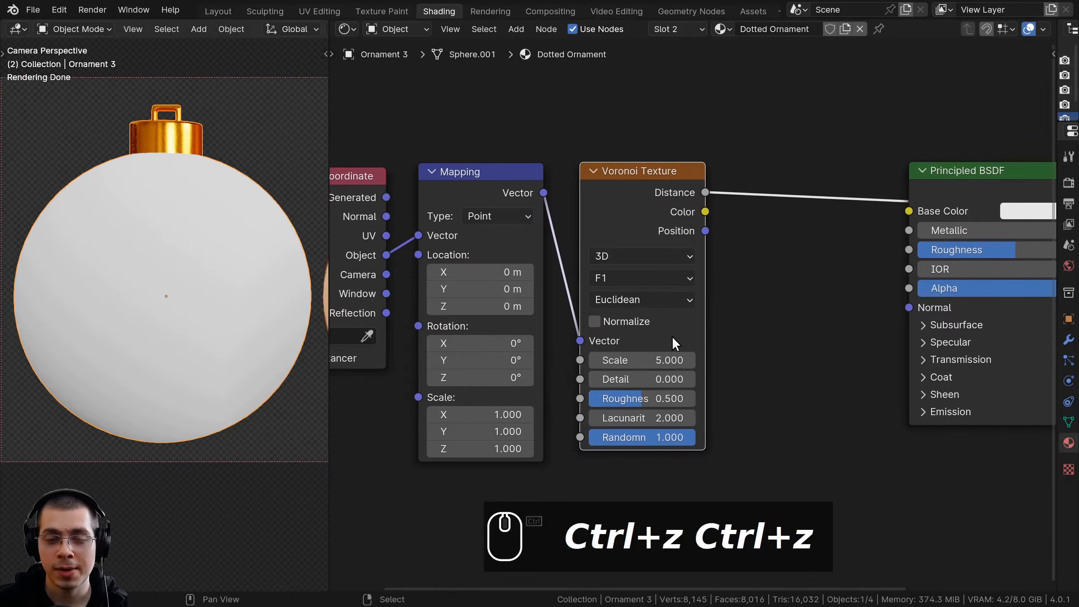
drag(631, 203, 627, 205)
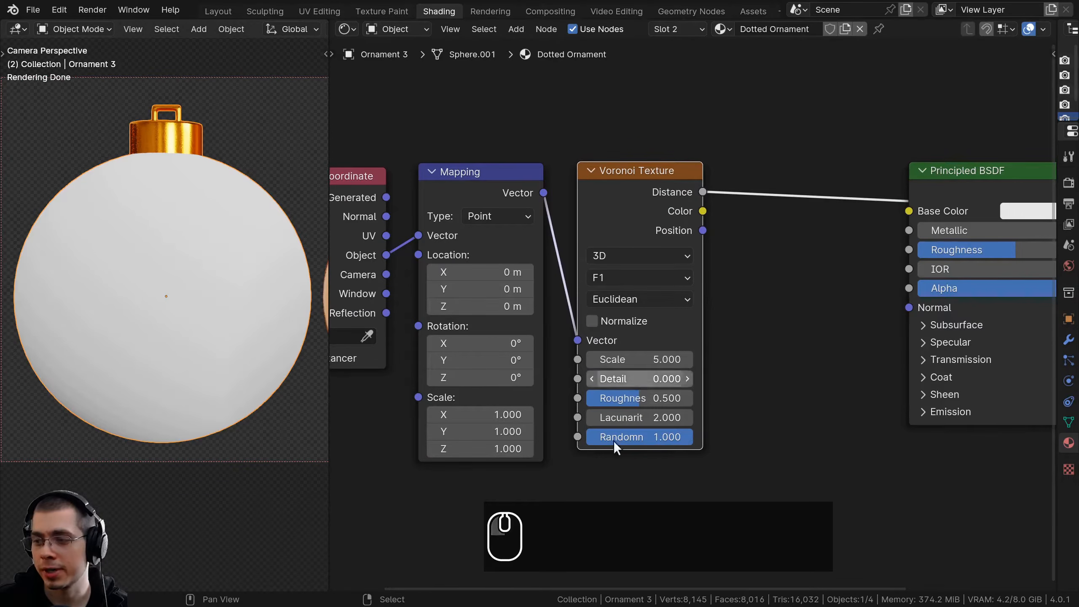
Set the Voronoi Texture node's Scale to 115
click(635, 360)
text(115)
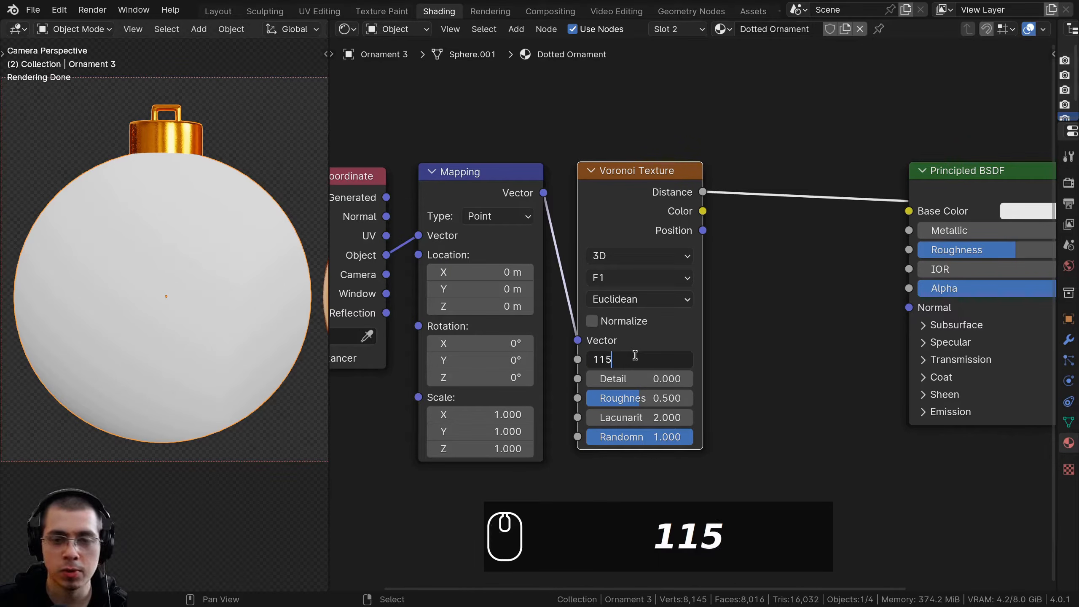
key(Return)
drag(642, 176, 635, 172)
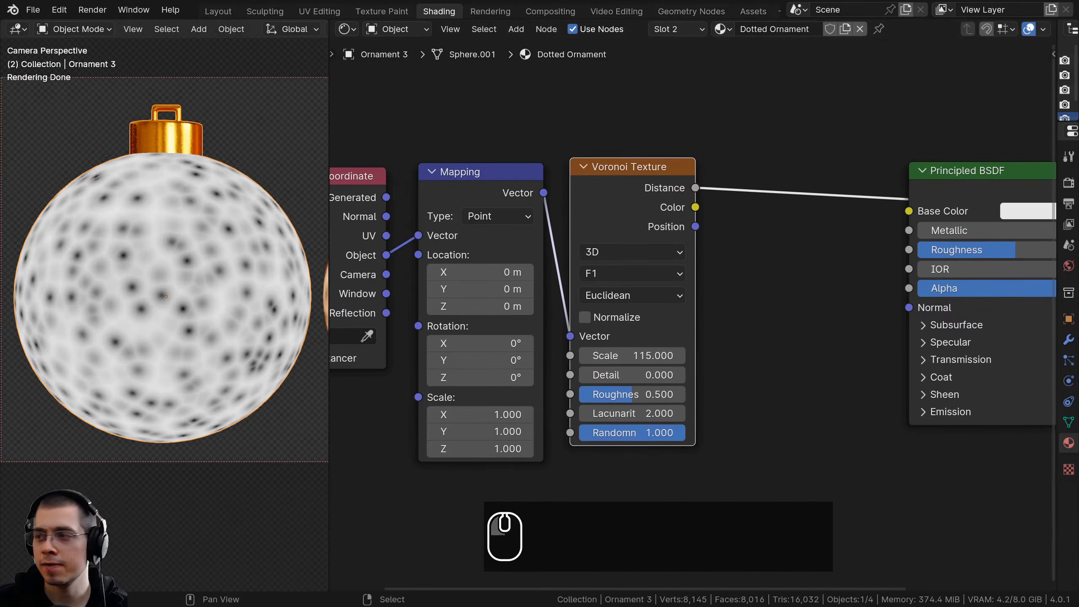
Move the Principled BSDF and Material Output nodes farther from the Voronoi Texture to free up space
scroll(763, 297, down, 3)
middle_drag(702, 283, 635, 293)
middle_drag(820, 150, 717, 162)
drag(910, 195, 693, 293)
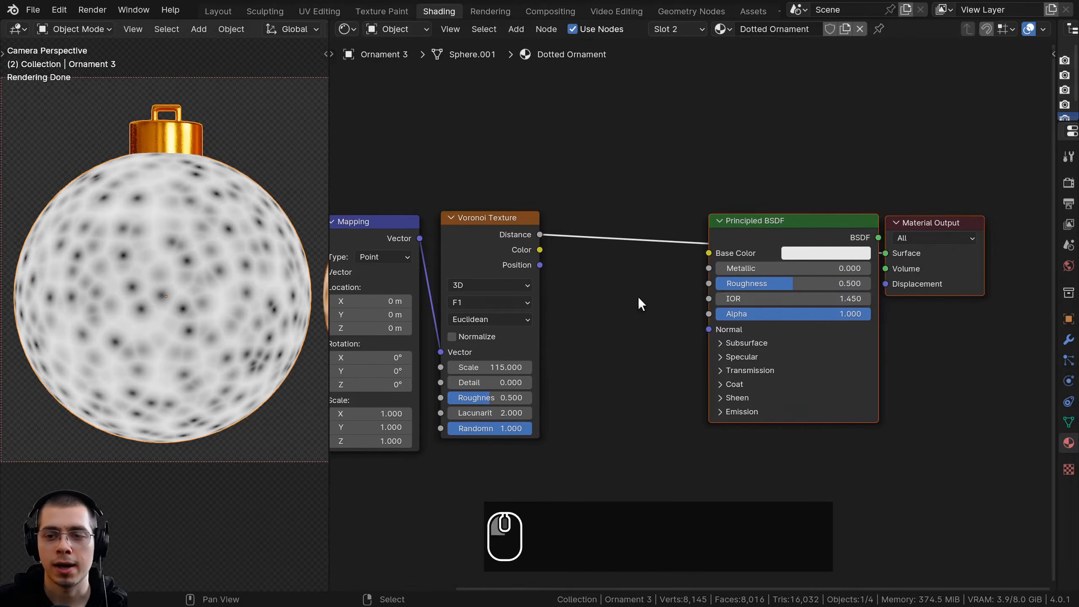
key(g)
click(704, 275)
key(a)
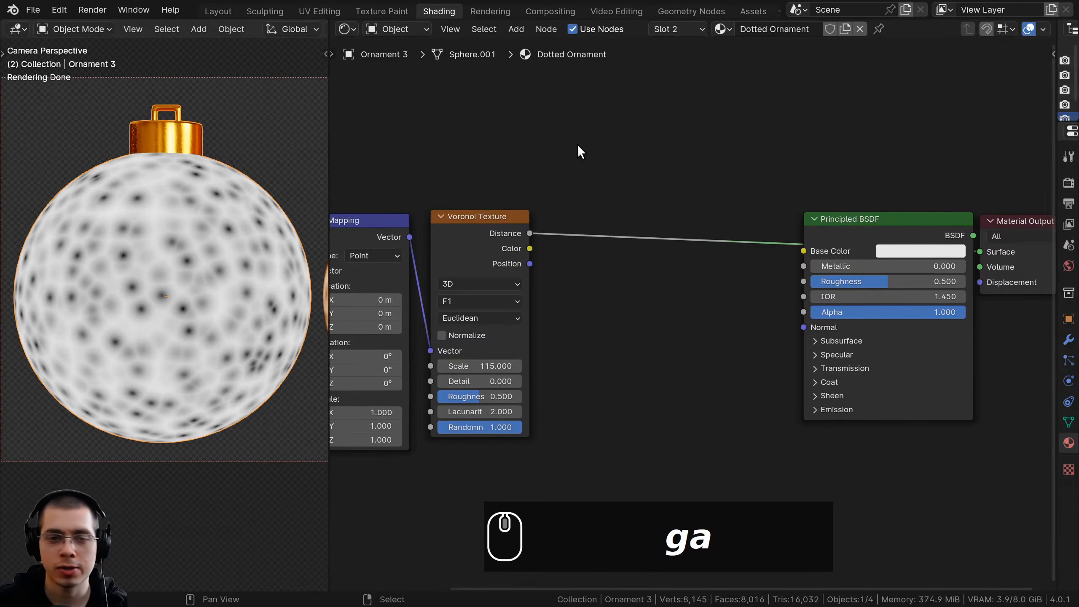
Insert a Color Ramp node on the link coming from the Voronoi Texture's Distance output
key(shift+a)
click(594, 137)
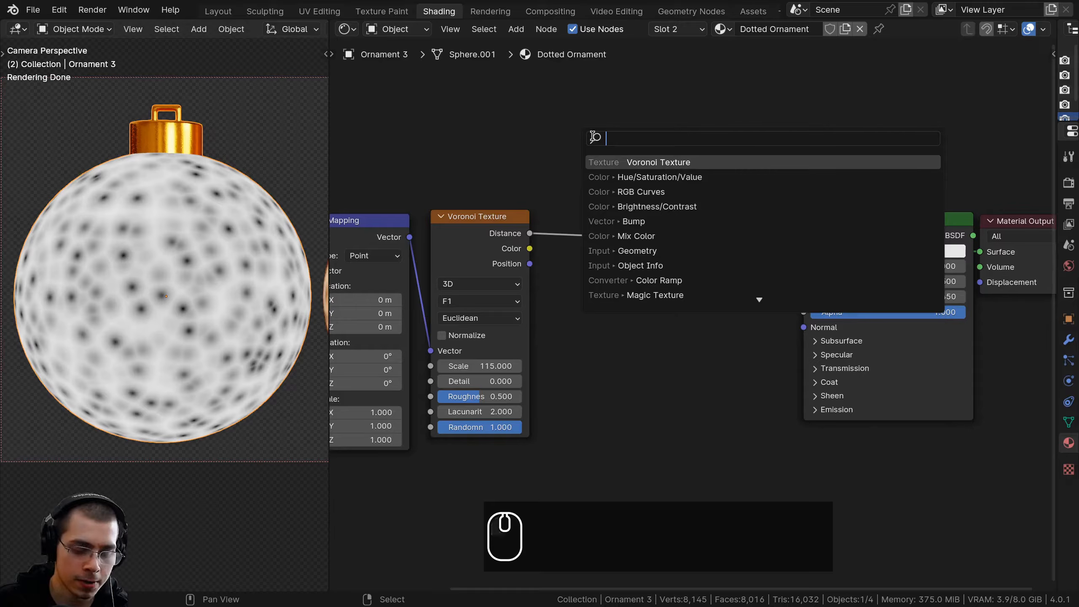
text(colo)
key(Down)
key(Return)
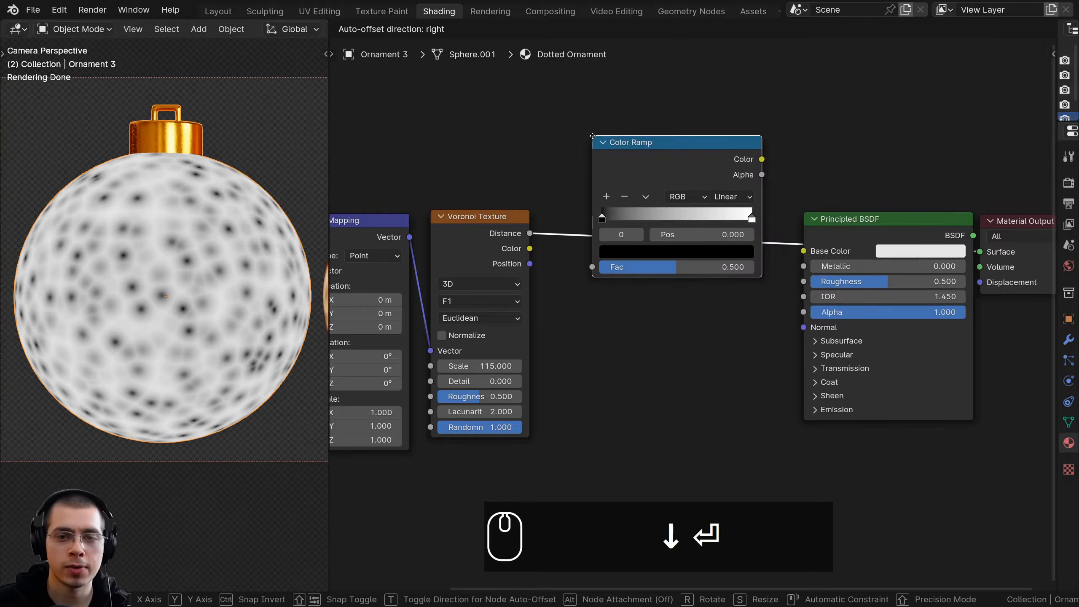
click(585, 205)
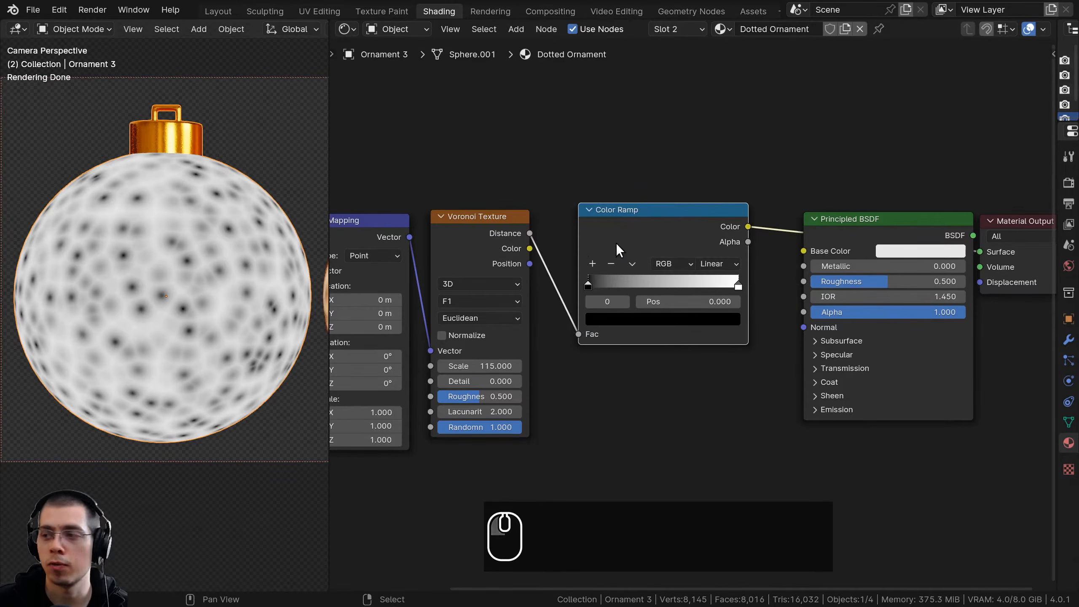
Reverse the Color Ramp's stops and tighten them into sharp dots, with white at 0.289 and black just after it
scroll(710, 265, up, 2)
scroll(738, 275, up, 1)
drag(755, 263, 588, 258)
scroll(600, 264, up, 1)
click(572, 257)
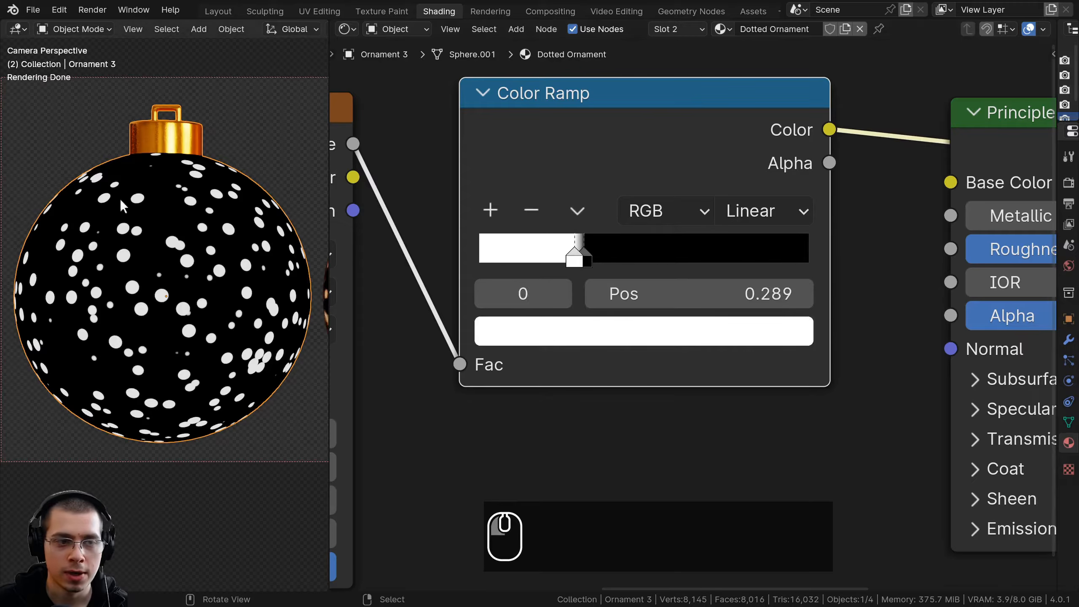
Add a Mix Color node after the Color Ramp
scroll(536, 342, down, 4)
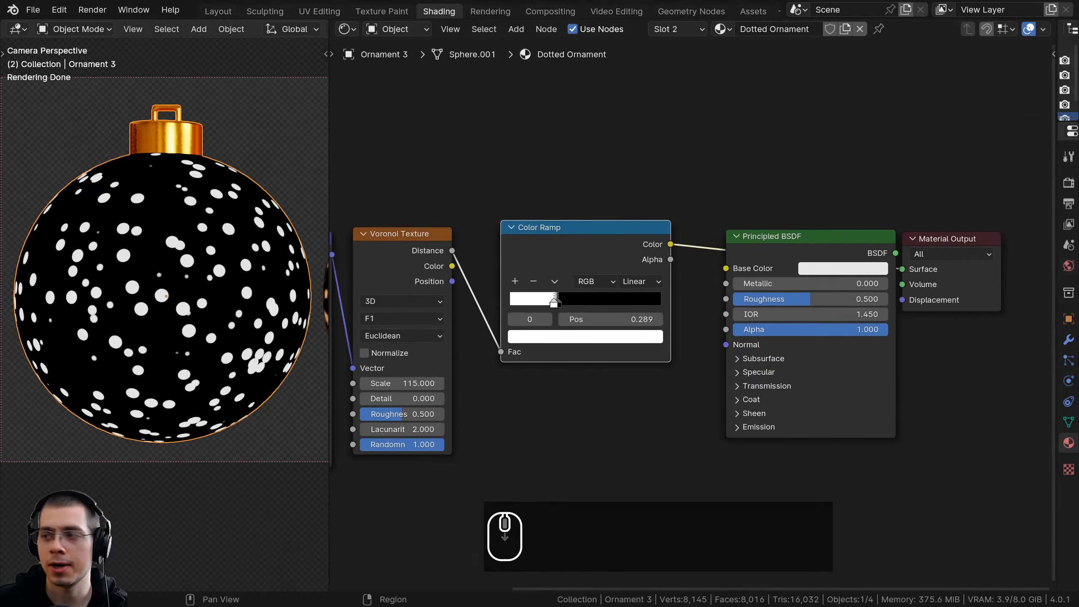
scroll(740, 185, down, 1)
key(shift+a)
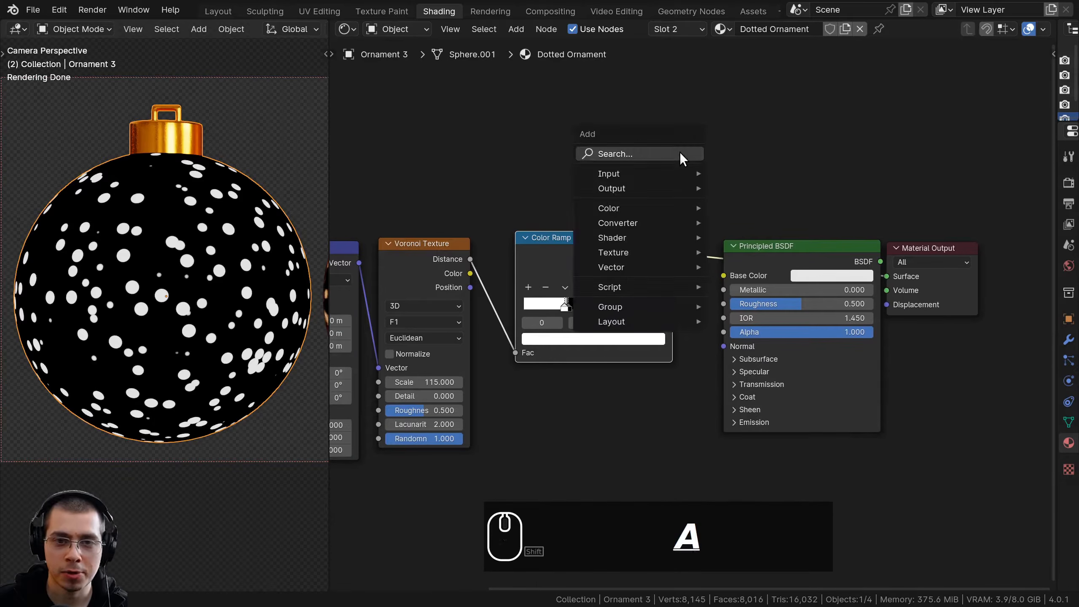
click(680, 154)
text(mix)
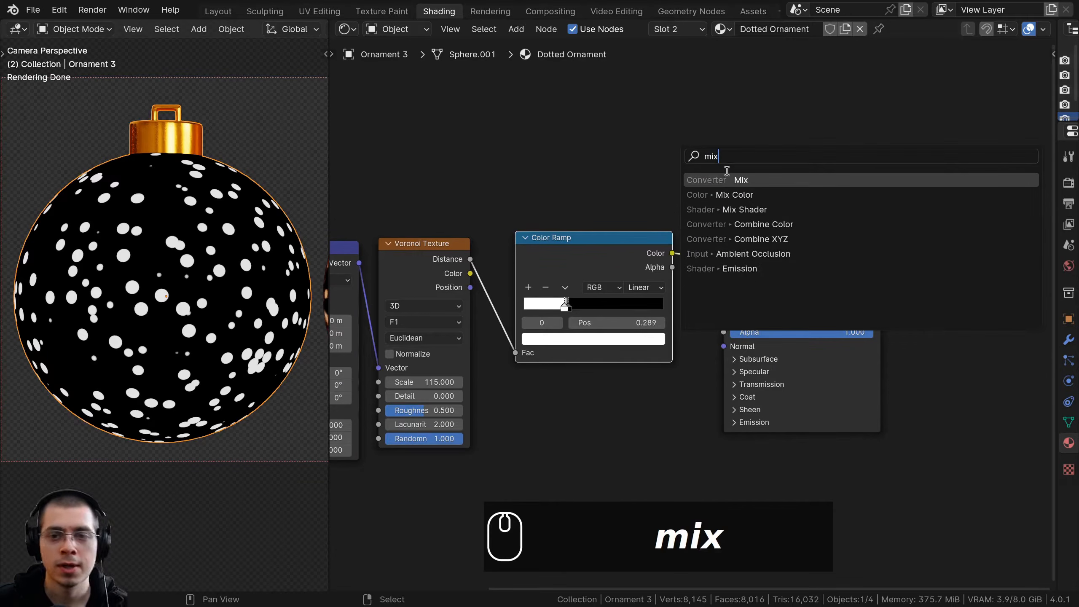
key(Down)
key(Return)
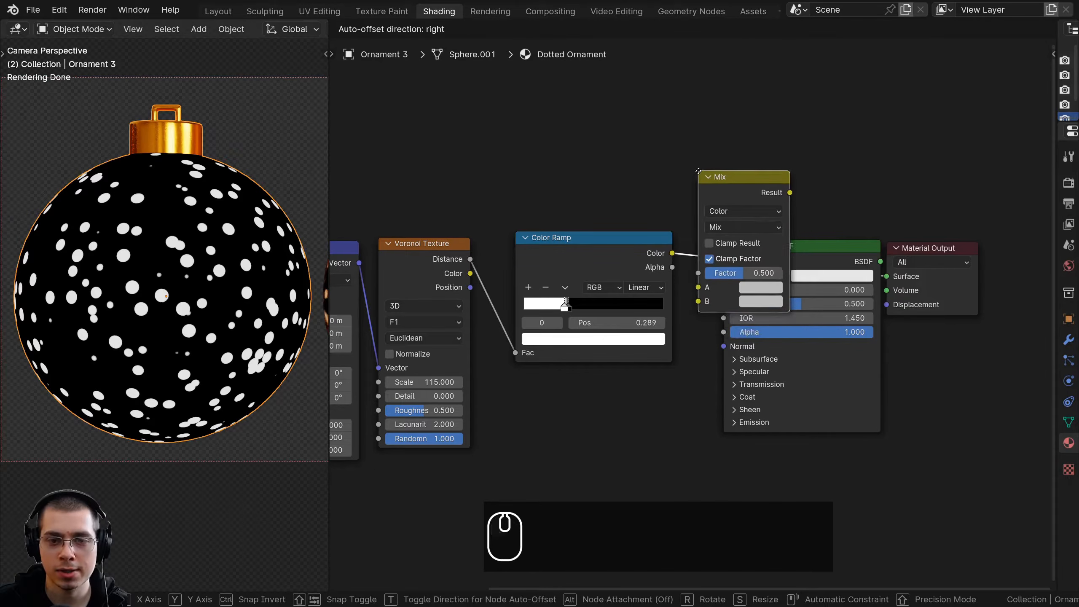
click(725, 171)
Connect the Color Ramp's Color output to the Mix node's Factor and preview the Mix result on the ornament
middle_drag(745, 180, 678, 188)
drag(795, 228, 948, 311)
scroll(688, 309, up, 5)
middle_drag(451, 245, 547, 261)
click(475, 248)
drag(740, 312, 720, 287)
middle_drag(480, 257, 488, 253)
middle_drag(484, 333, 512, 286)
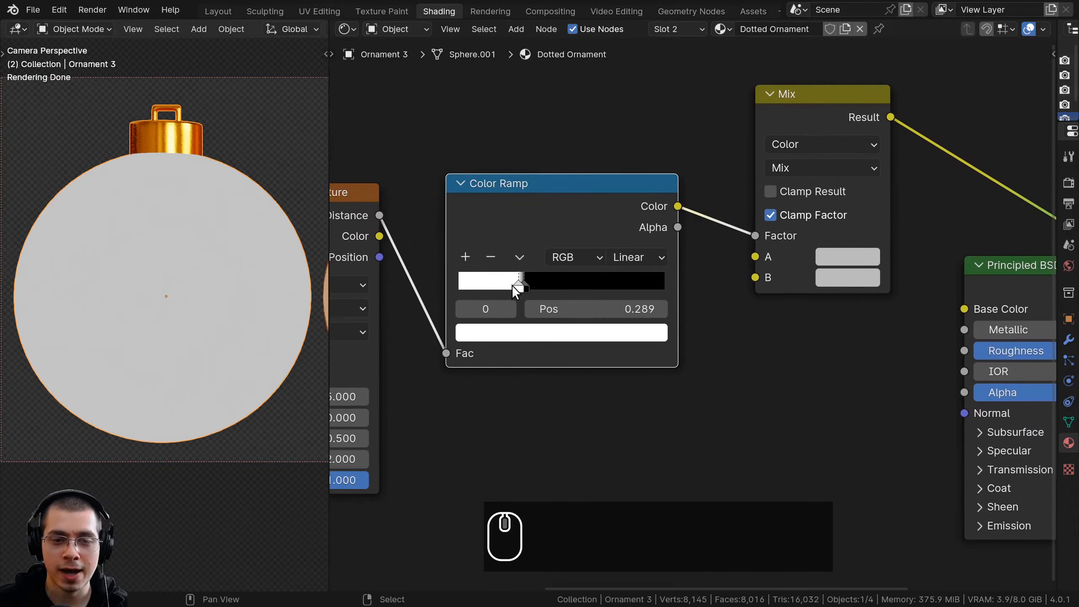
Set the Mix node's B color to white for the dots
drag(526, 279, 527, 267)
middle_drag(768, 209, 721, 219)
drag(761, 141, 748, 147)
middle_drag(780, 315, 736, 320)
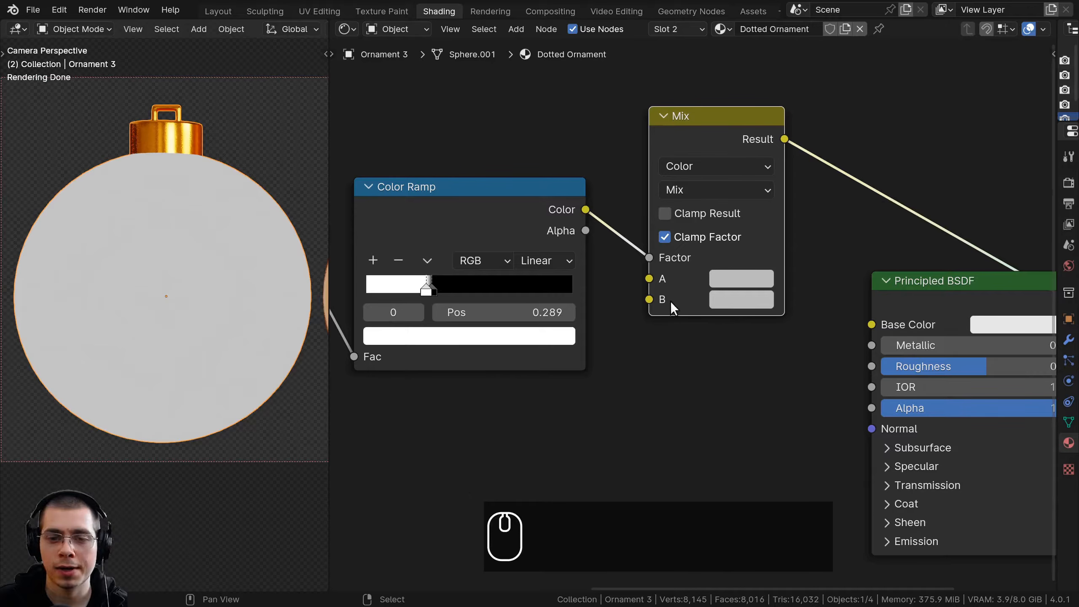
middle_drag(709, 312, 706, 316)
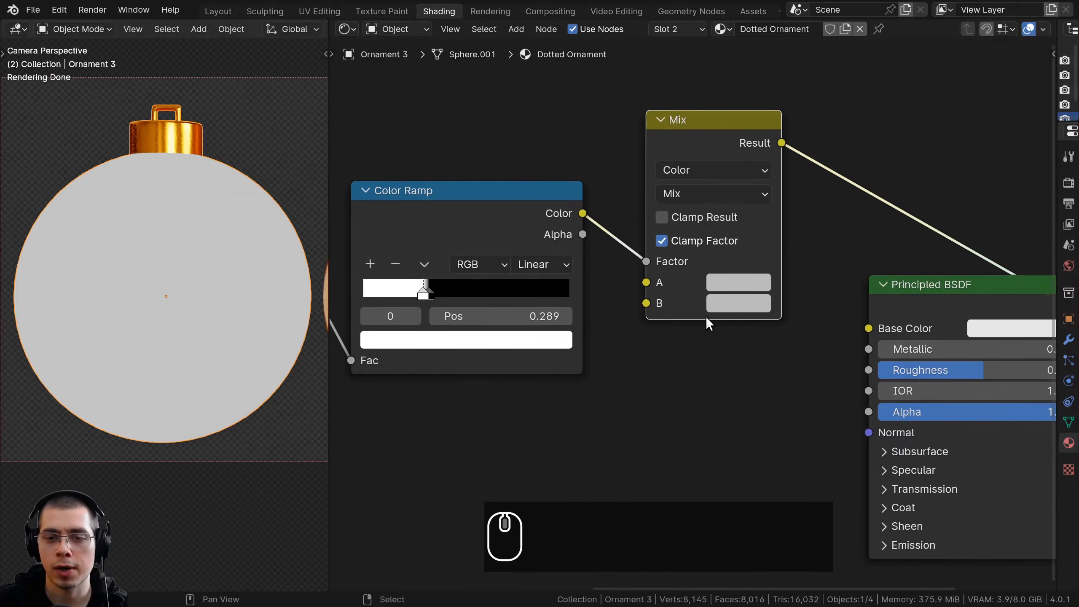
click(736, 303)
scroll(736, 304, up, 3)
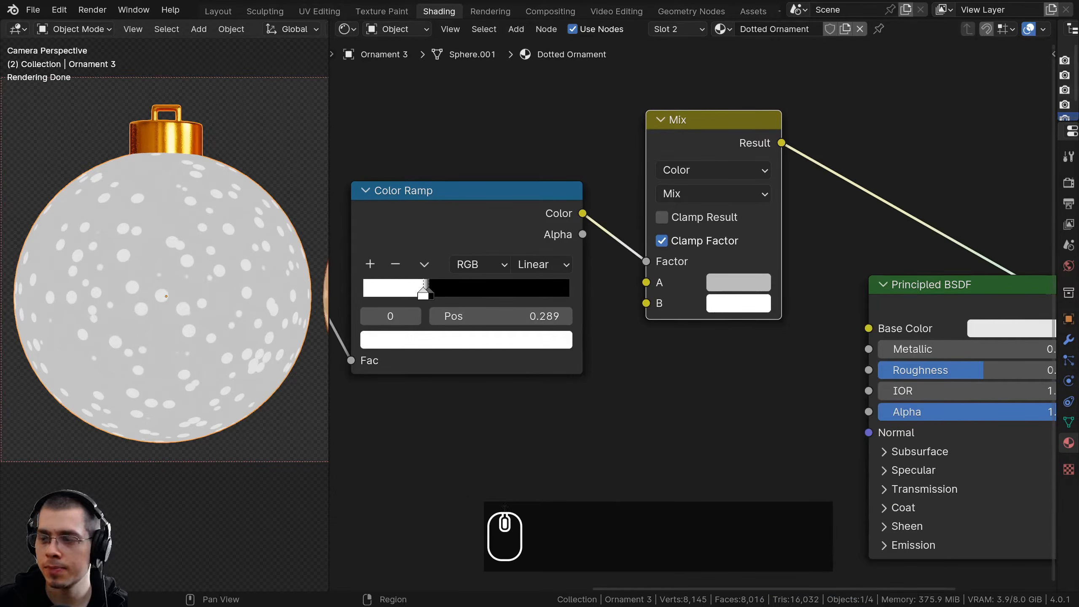
key(ctrl+c)
Set the Mix node's A color to the red with hex value BF0700
click(721, 285)
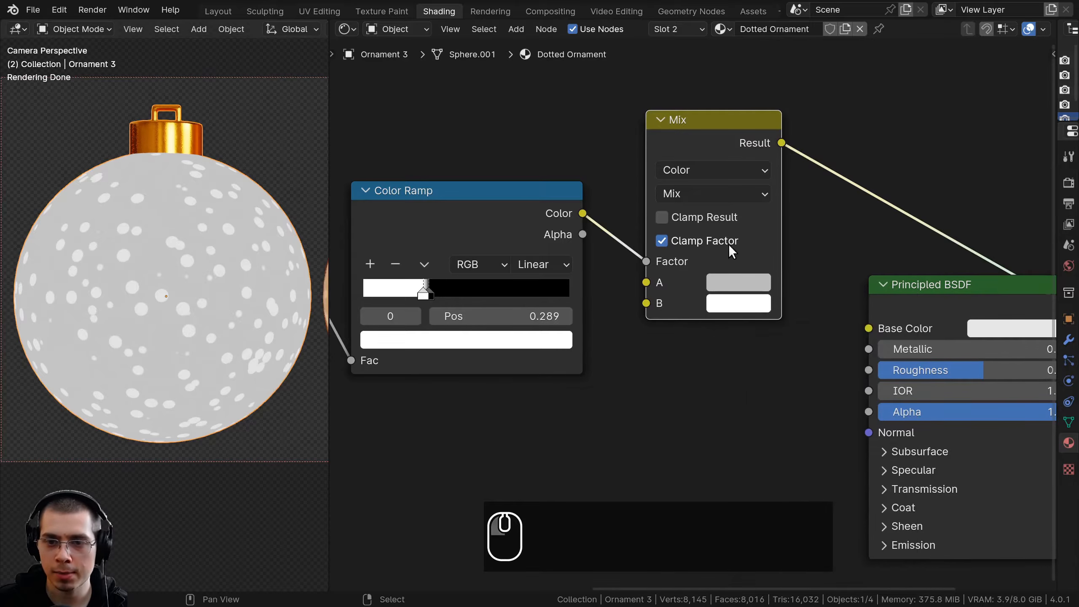
click(728, 277)
drag(801, 398, 796, 472)
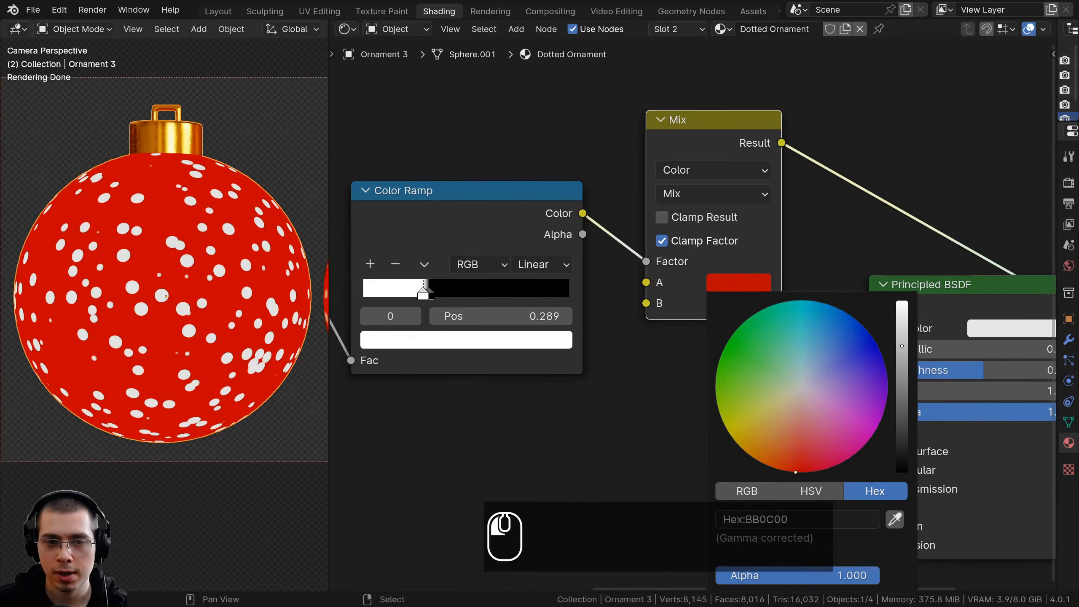
drag(904, 349, 902, 333)
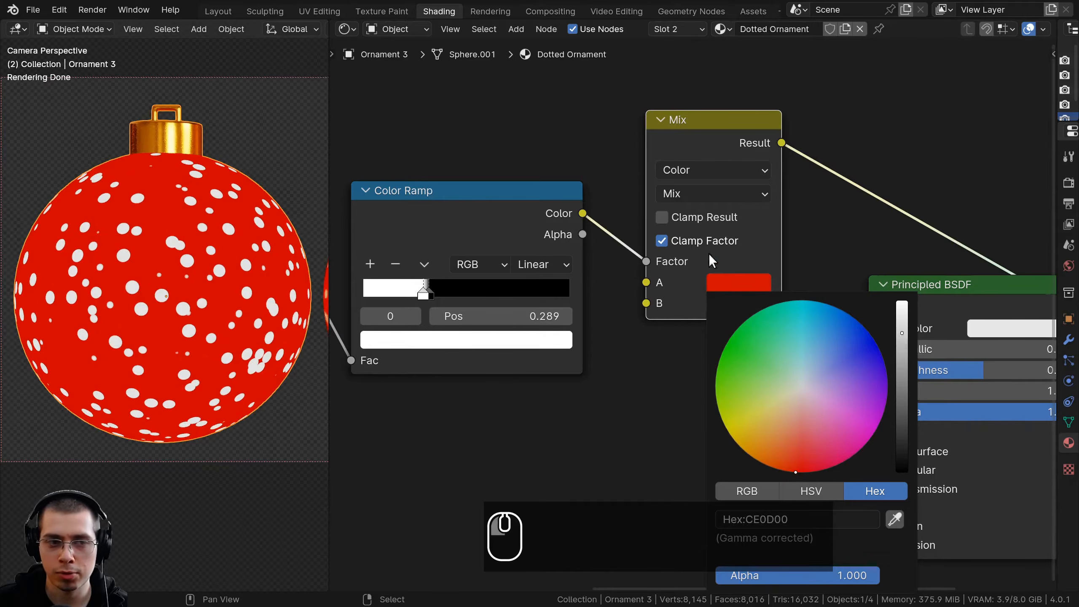
key(ctrl+v)
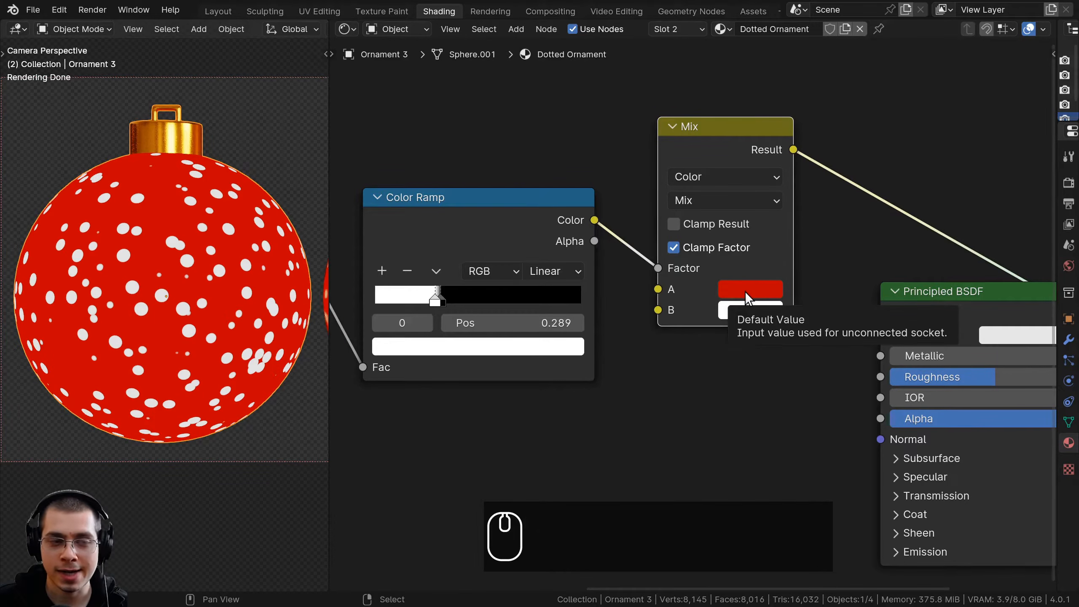
click(748, 297)
middle_drag(781, 186, 716, 113)
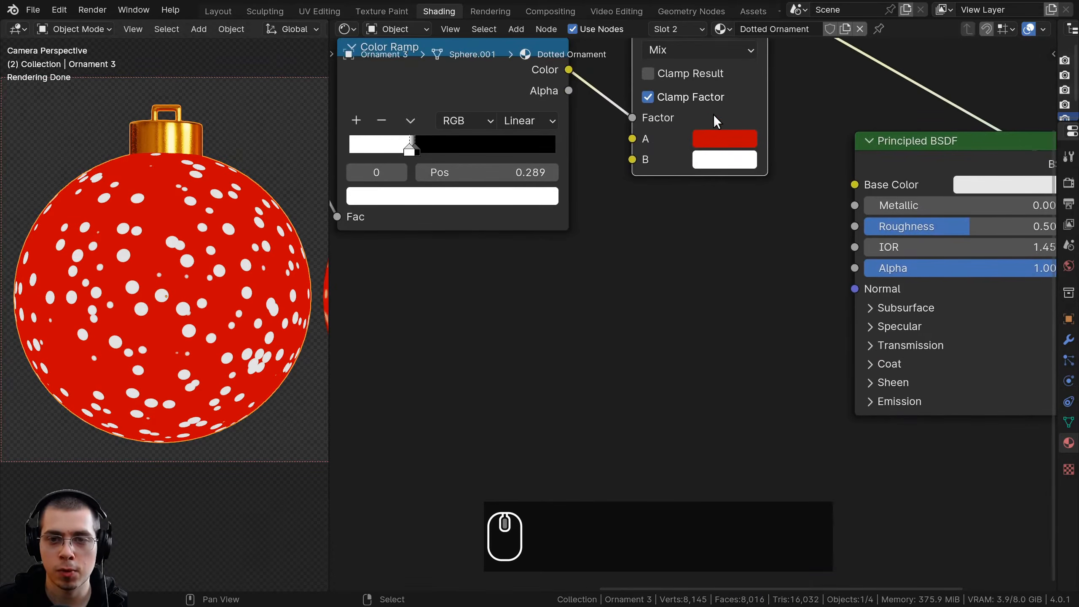
click(714, 132)
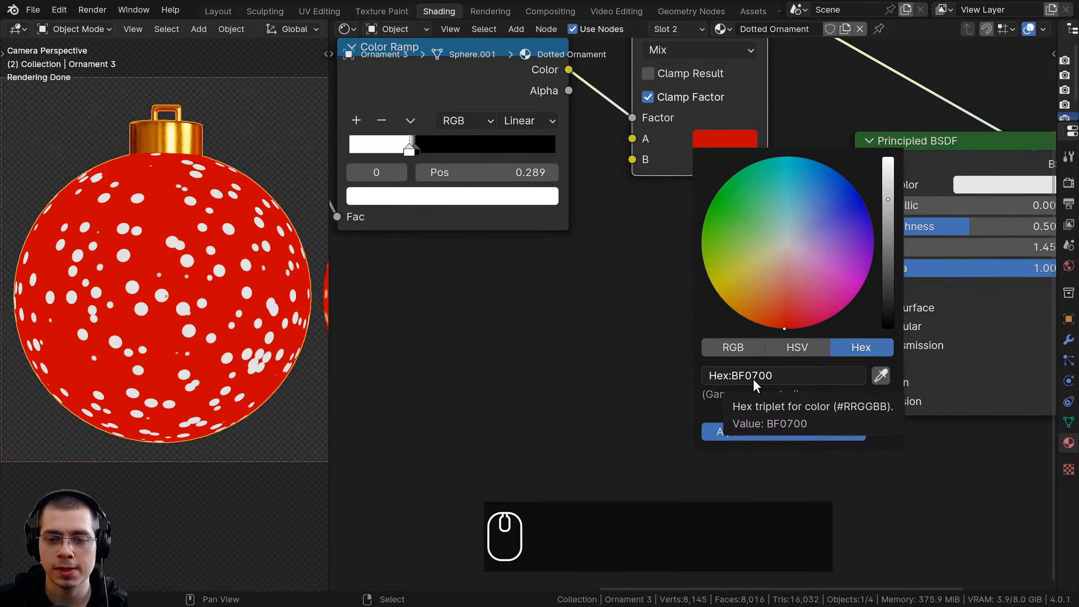
Insert a Hue/Saturation/Value node between the Voronoi Texture and the Color Ramp, and adjust the Color Ramp's spacing
scroll(702, 275, down, 1)
scroll(702, 275, down, 3)
middle_drag(701, 275, 704, 355)
drag(683, 179, 666, 183)
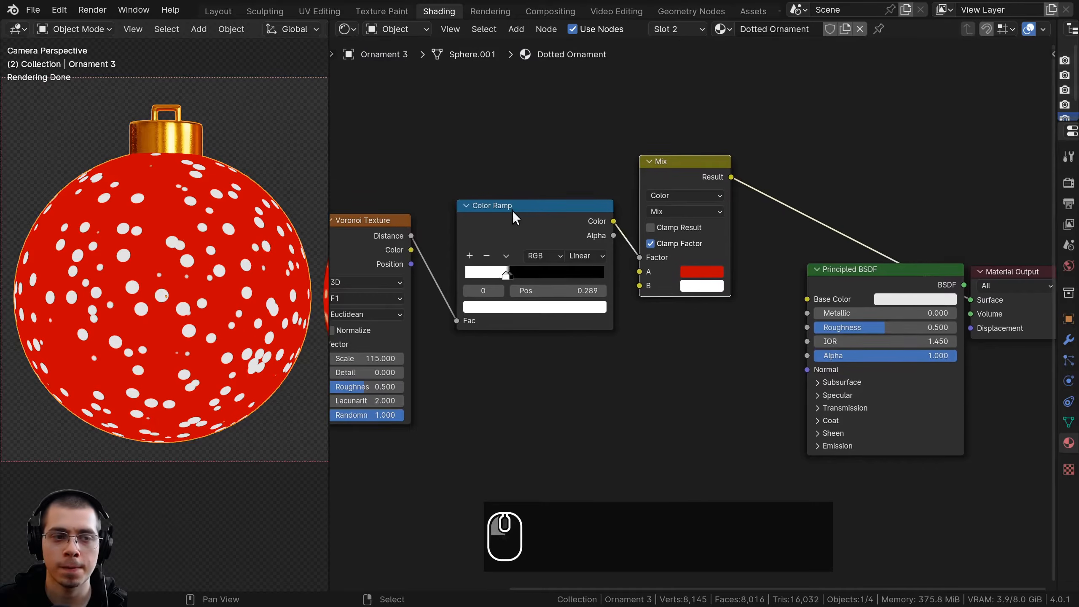
middle_drag(507, 207, 575, 222)
middle_drag(465, 255, 503, 264)
scroll(589, 261, up, 2)
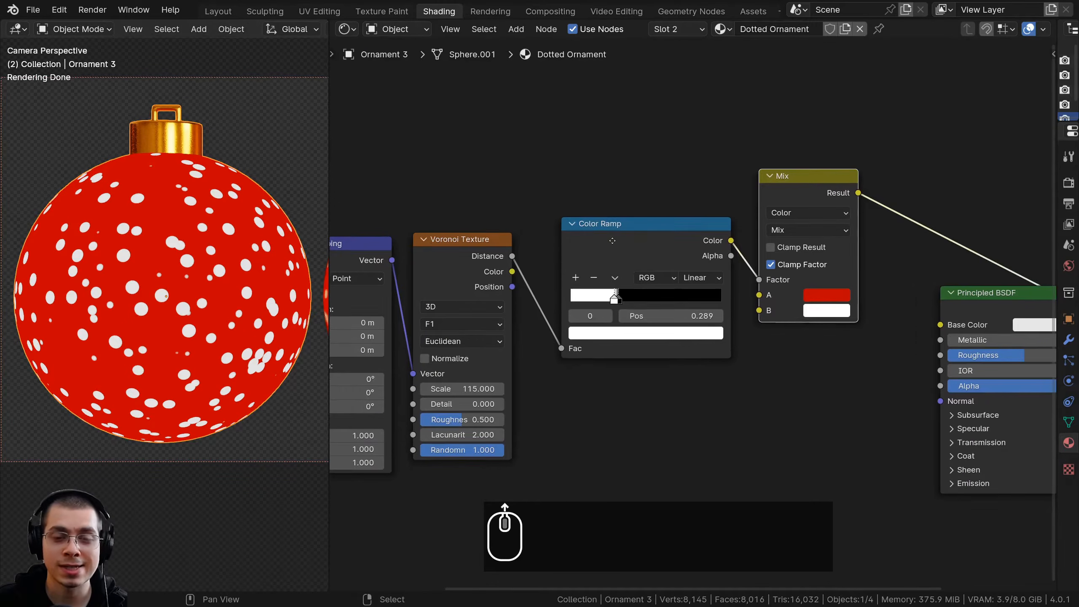
key(shift+a)
click(571, 175)
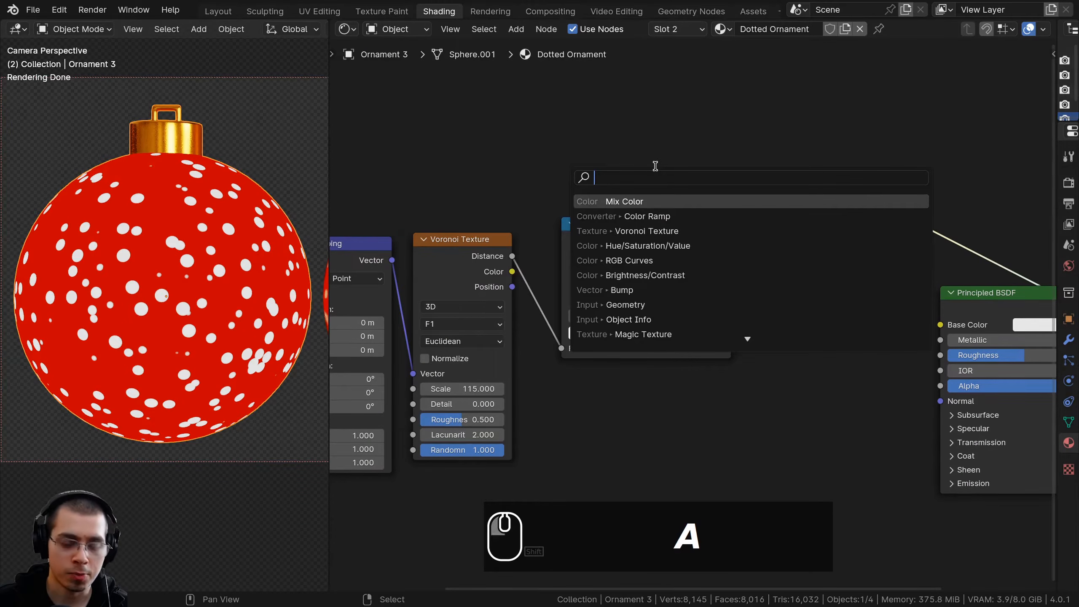
text(hue)
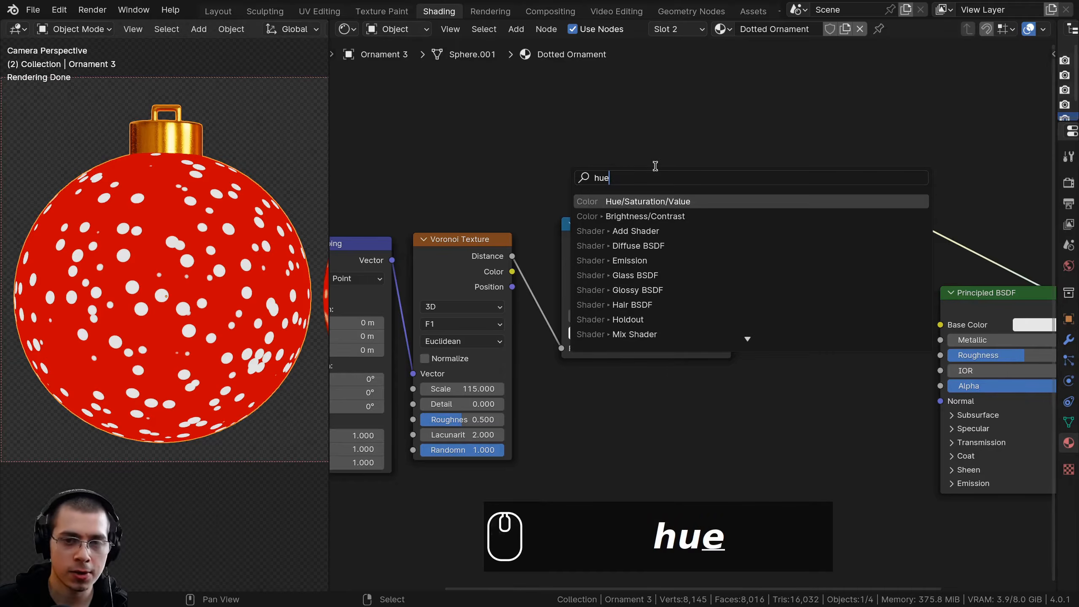
click(653, 201)
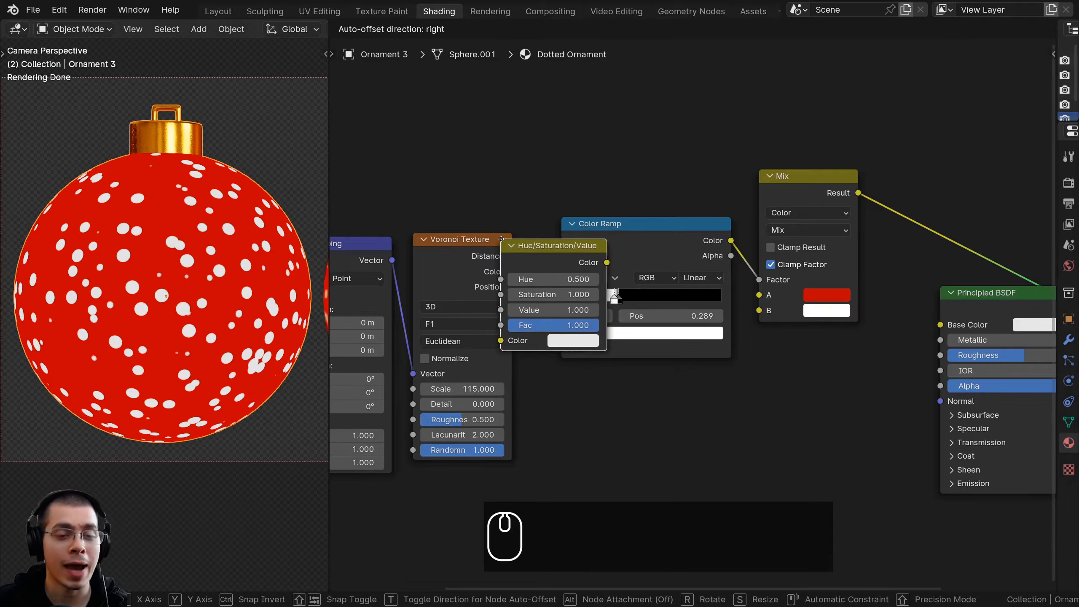
click(510, 238)
middle_drag(614, 242, 583, 242)
drag(567, 243, 564, 242)
click(565, 243)
Preview the Hue/Saturation/Value node's output on the ornament close up and try out changes to its Value
scroll(769, 258, up, 2)
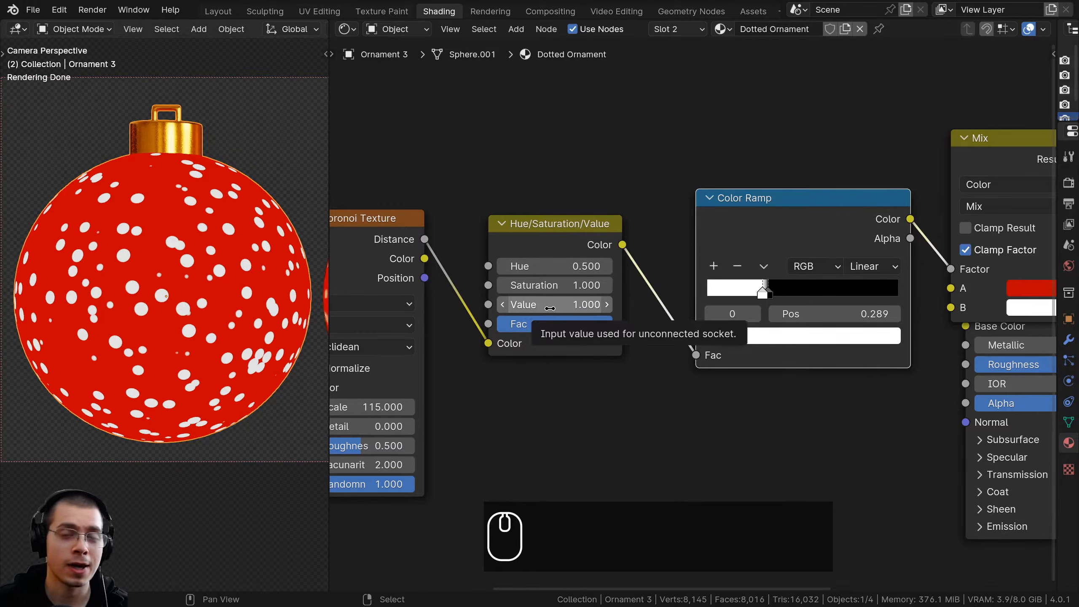
ctrl+shift+click(546, 229)
mouse_move(552, 305)
shift+mouse_down()
mouse_move(671, 305)
mouse_move(497, 304)
mouse_move(561, 304)
shift+mouse_up()
scroll(240, 293, up, 6)
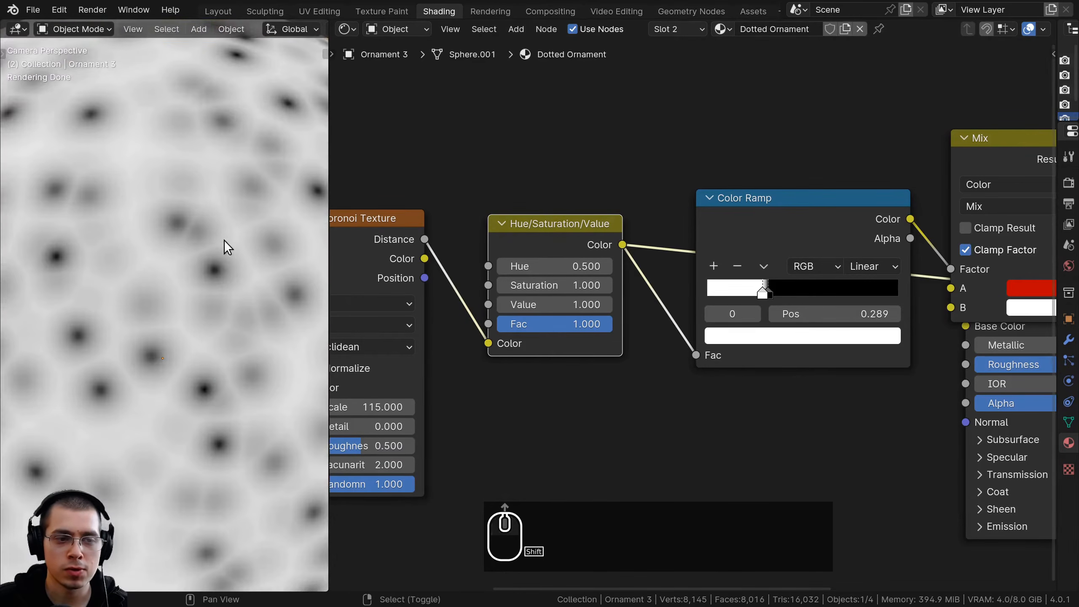
mouse_move(553, 304)
shift+mouse_down()
mouse_move(587, 305)
mouse_move(535, 305)
mouse_move(625, 304)
mouse_move(531, 304)
mouse_move(570, 305)
mouse_move(552, 305)
shift+mouse_up()
Preview the Mix node's output on the ornament close up
scroll(779, 303, down, 3)
middle_drag(867, 226, 718, 232)
scroll(884, 220, up, 1)
scroll(883, 218, up, 1)
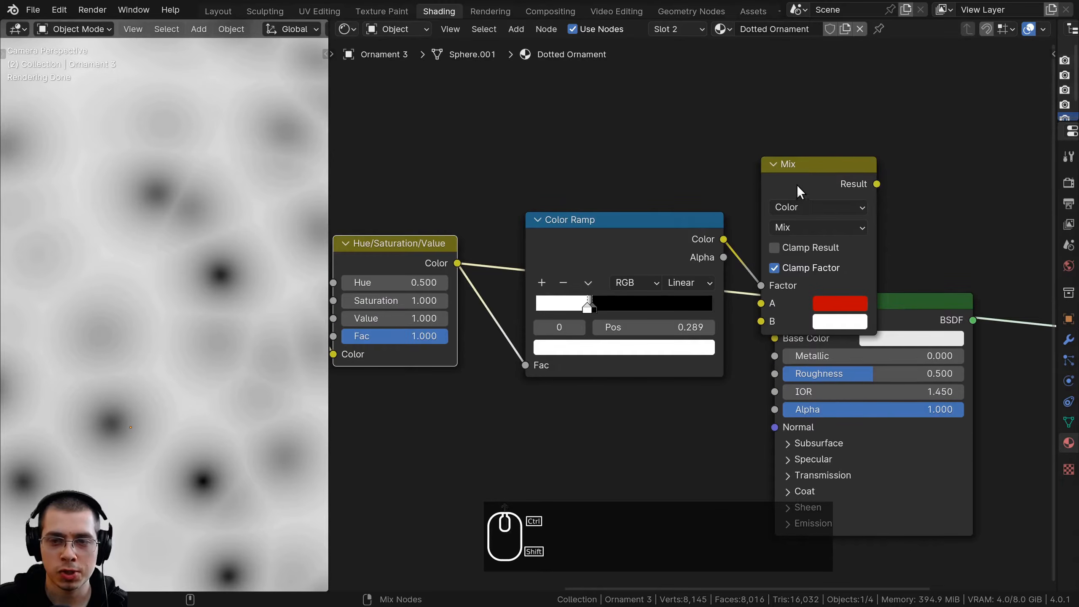
ctrl+shift+click(798, 183)
ctrl+scroll(637, 276, up, 5)
scroll(521, 315, up, 1)
shift+drag(521, 315, 370, 316)
right_click(522, 316)
Reconnect the Principled BSDF to the Material Output and tidy the layout of the surrounding shader nodes
drag(534, 246, 493, 236)
drag(750, 222, 674, 219)
scroll(848, 244, down, 5)
middle_drag(1041, 194, 870, 214)
drag(773, 232, 713, 225)
middle_drag(709, 174, 566, 137)
scroll(612, 158, up, 3)
click(630, 200)
drag(646, 274, 713, 268)
drag(607, 154, 646, 307)
ctrl+shift+click(756, 288)
drag(756, 288, 744, 196)
scroll(752, 197, down, 4)
middle_drag(752, 197, 665, 237)
click(821, 217)
drag(858, 300, 763, 206)
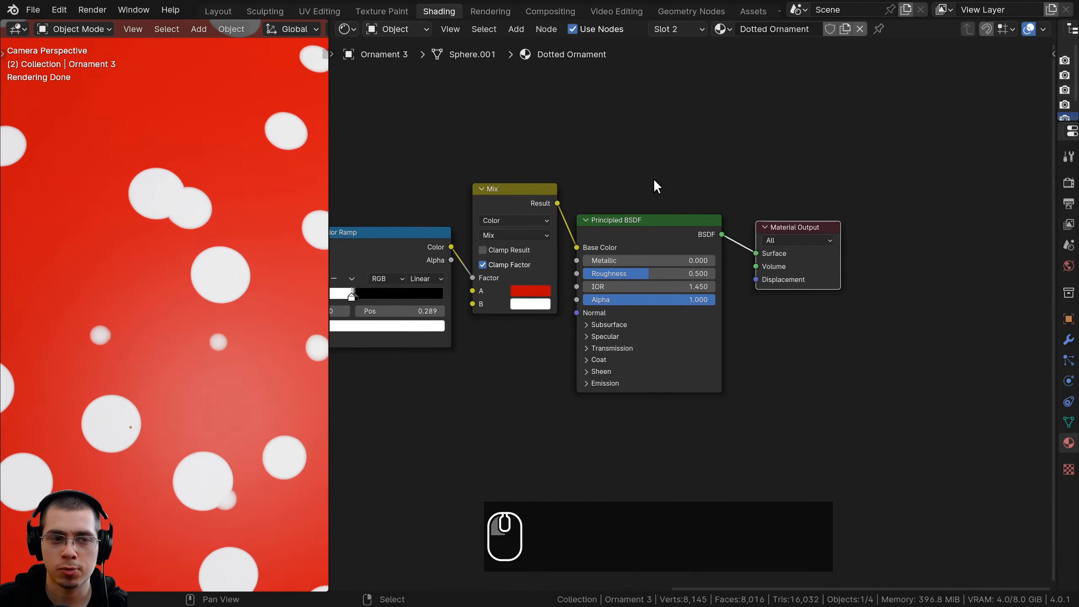
Move the Principled BSDF and Material Output nodes together to line them up with the Mix node
key(b)
drag(637, 157, 765, 251)
key(g)
click(762, 227)
scroll(209, 235, down, 5)
shift+middle_drag(216, 250, 217, 239)
scroll(218, 239, down, 1)
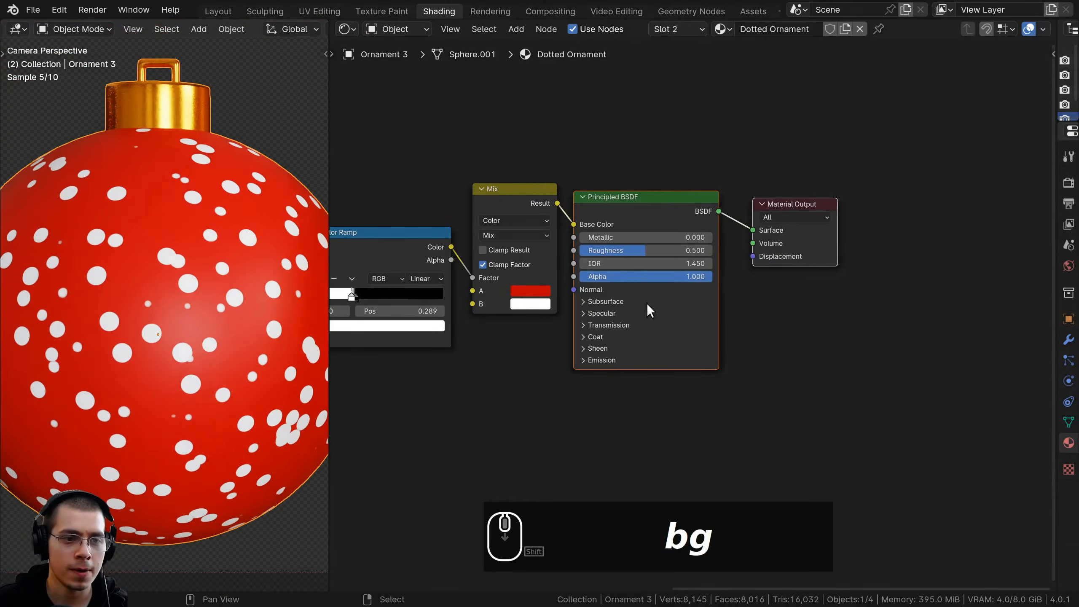
scroll(286, 318, down, 1)
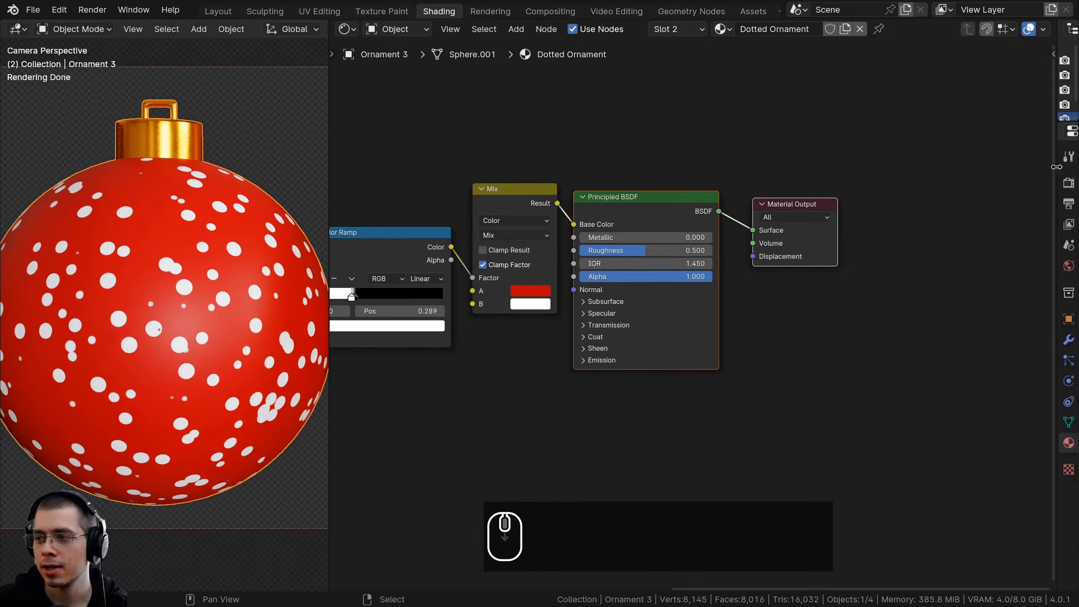
Set the Principled BSDF's Metallic value to 1.000
scroll(692, 317, up, 2)
drag(595, 208, 721, 214)
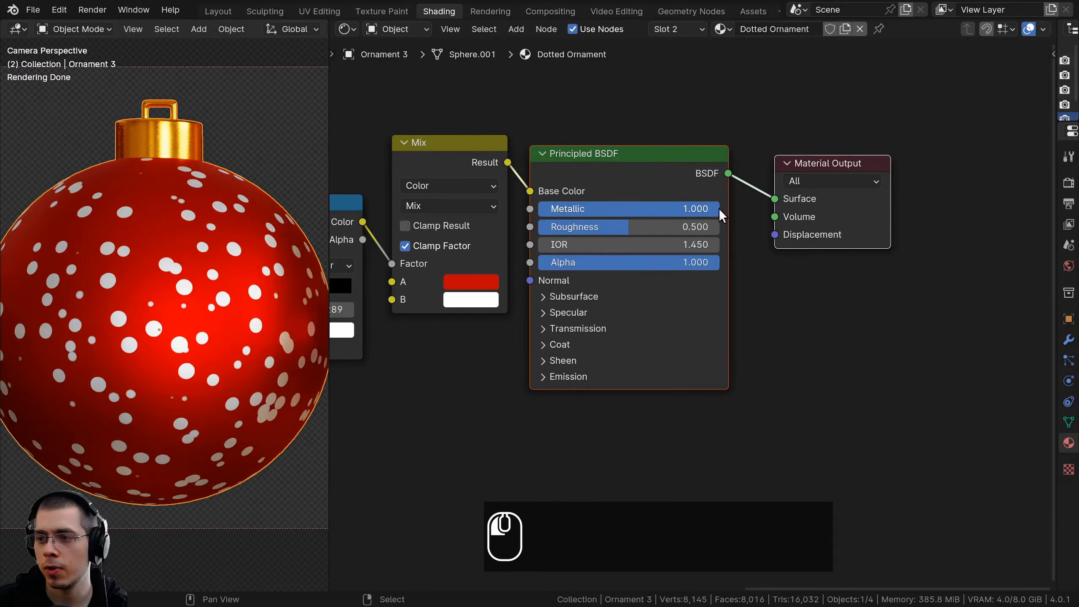
shift+middle_drag(88, 343, 90, 336)
Add a second Color Ramp node and place it unconnected below the Mix node
scroll(469, 312, down, 5)
middle_drag(469, 314, 715, 294)
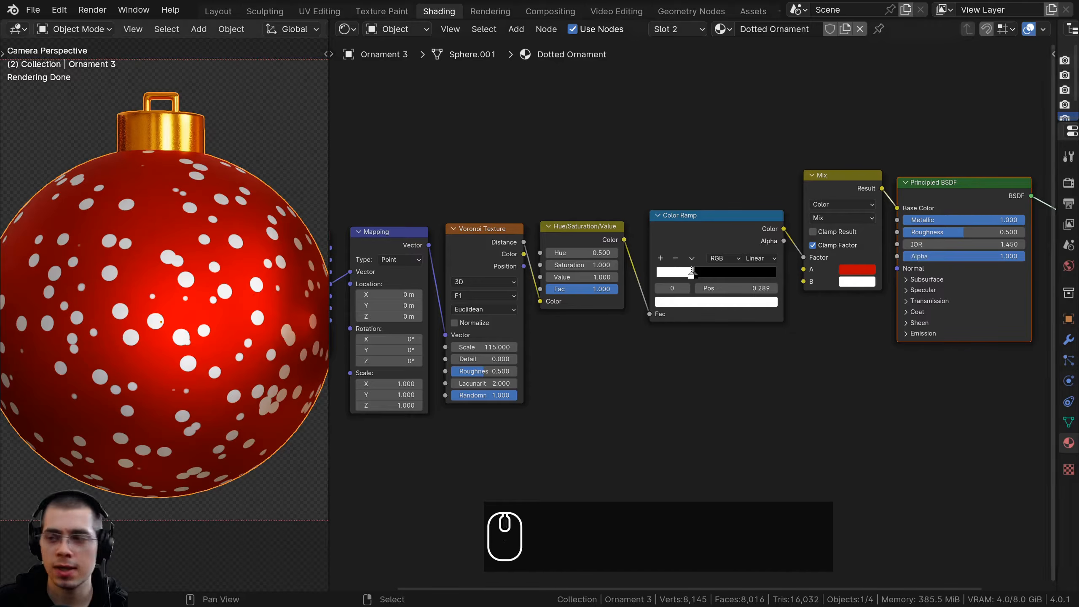
middle_drag(660, 221, 660, 217)
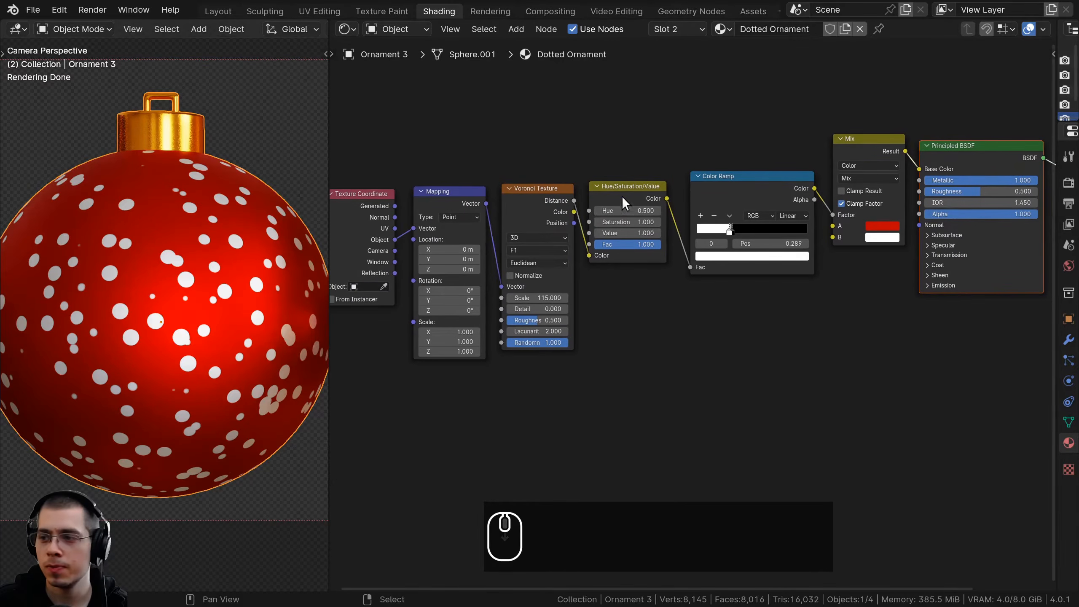
key(shift+a)
click(635, 164)
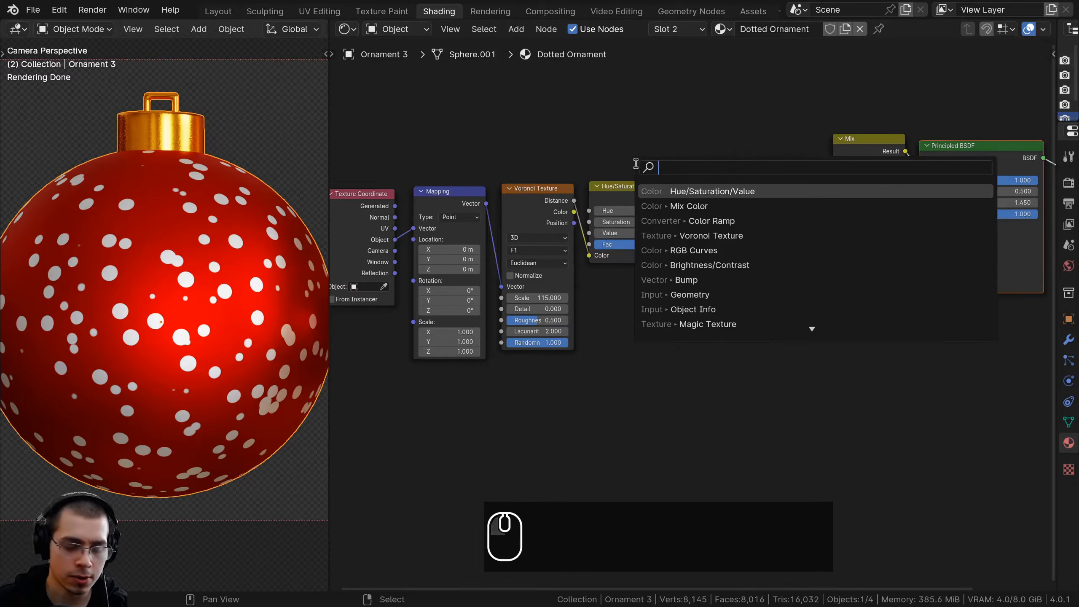
text(color)
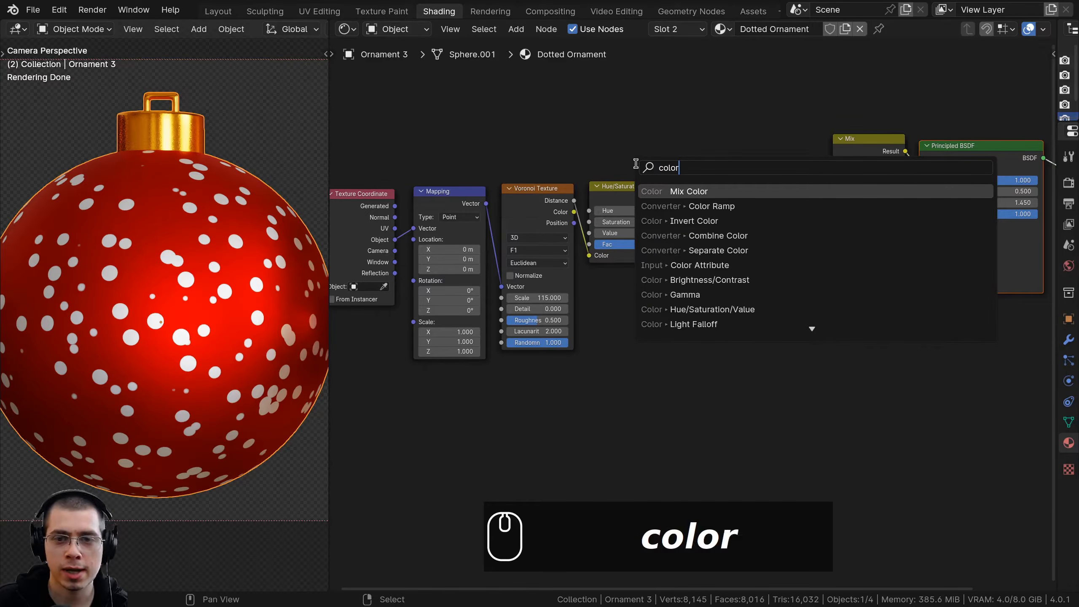
key(Down)
key(Return)
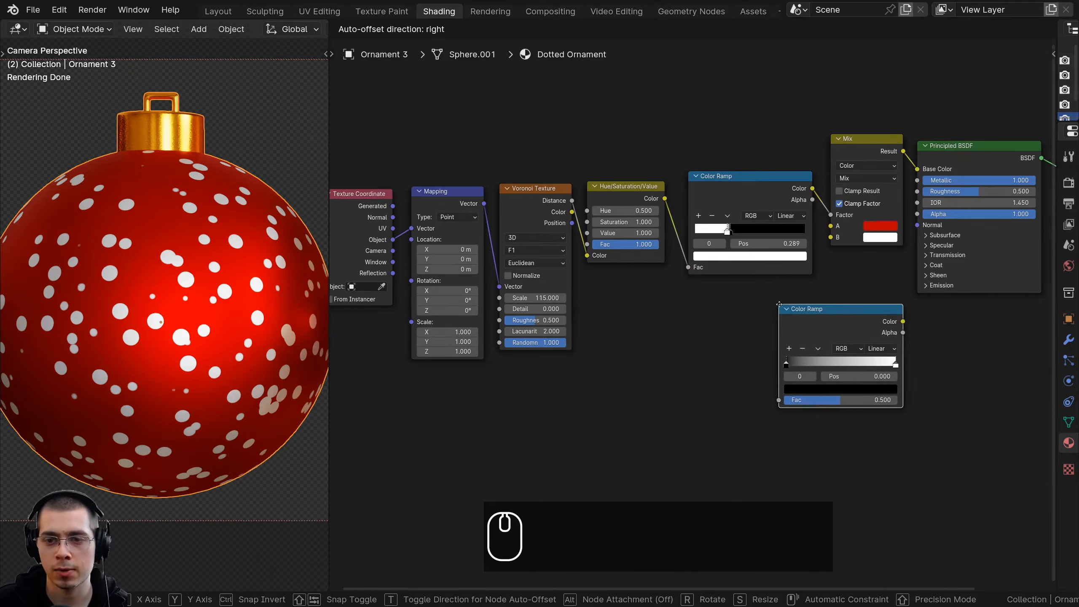
click(779, 304)
middle_drag(778, 303, 633, 319)
Preview the first Color Ramp's black-and-white output on the ornament, and return to the Principled BSDF shader
scroll(604, 277, up, 3)
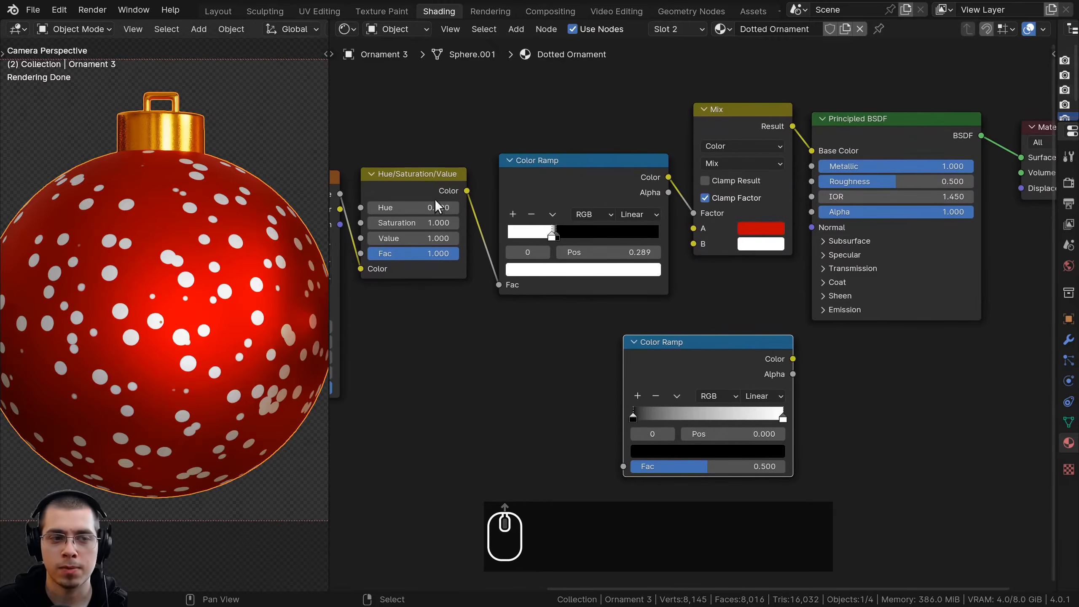
drag(549, 175, 543, 181)
middle_drag(568, 197, 519, 190)
scroll(519, 189, up, 2)
drag(520, 189, 520, 198)
drag(475, 165, 477, 167)
middle_drag(540, 172, 550, 179)
ctrl+shift+click(550, 180)
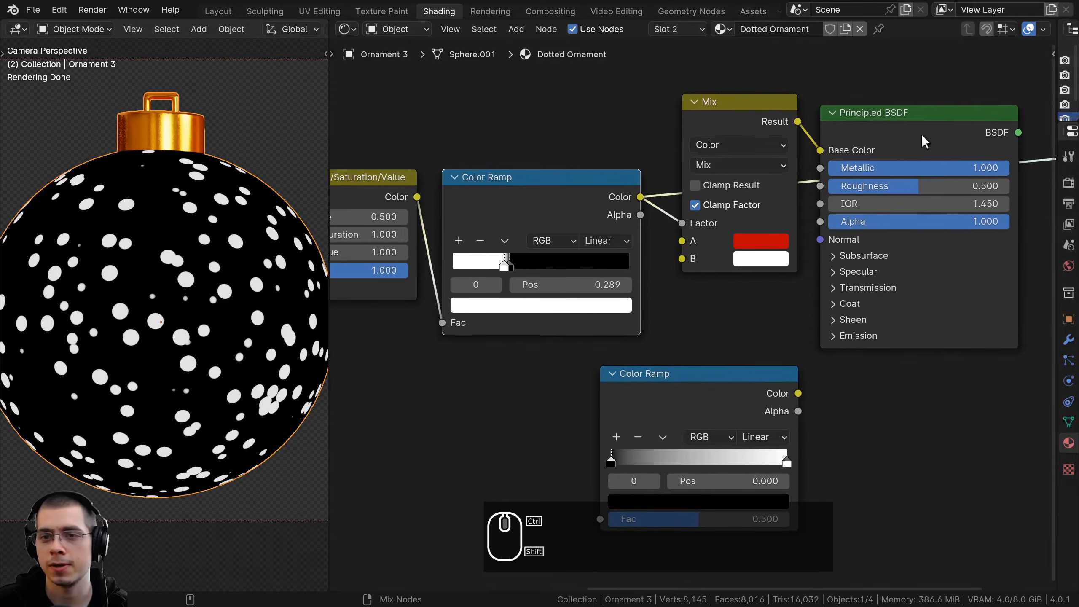
middle_drag(911, 136, 833, 127)
ctrl+shift+click(845, 119)
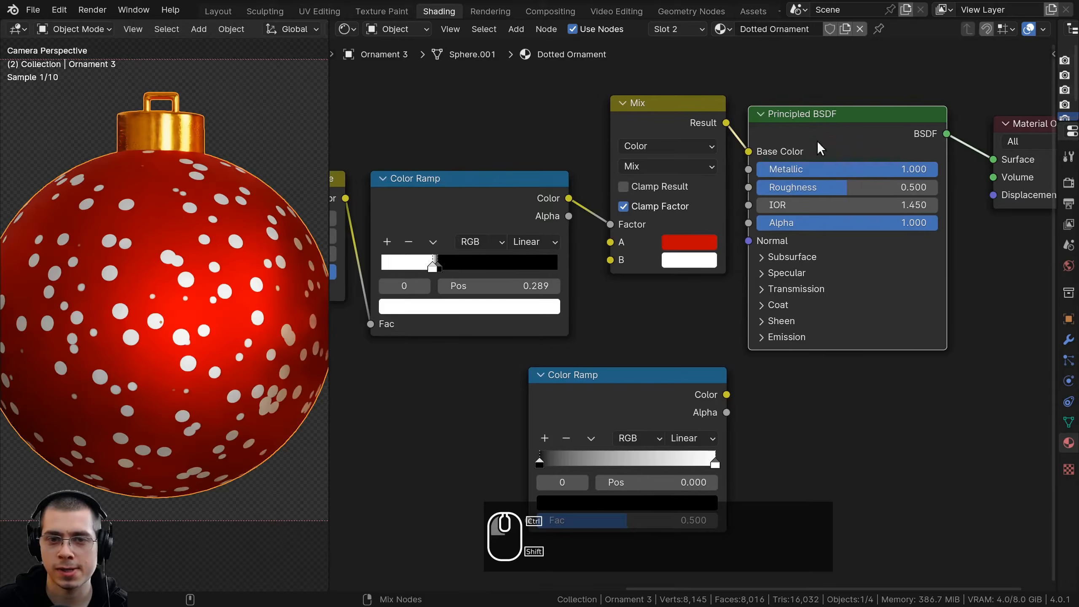
Connect the first Color Ramp's Color to the Principled BSDF's Roughness, move the Mix node up, and inspect the reflections
drag(543, 203, 747, 189)
middle_drag(718, 187, 702, 257)
drag(652, 173, 645, 67)
scroll(211, 260, down, 1)
scroll(209, 251, up, 4)
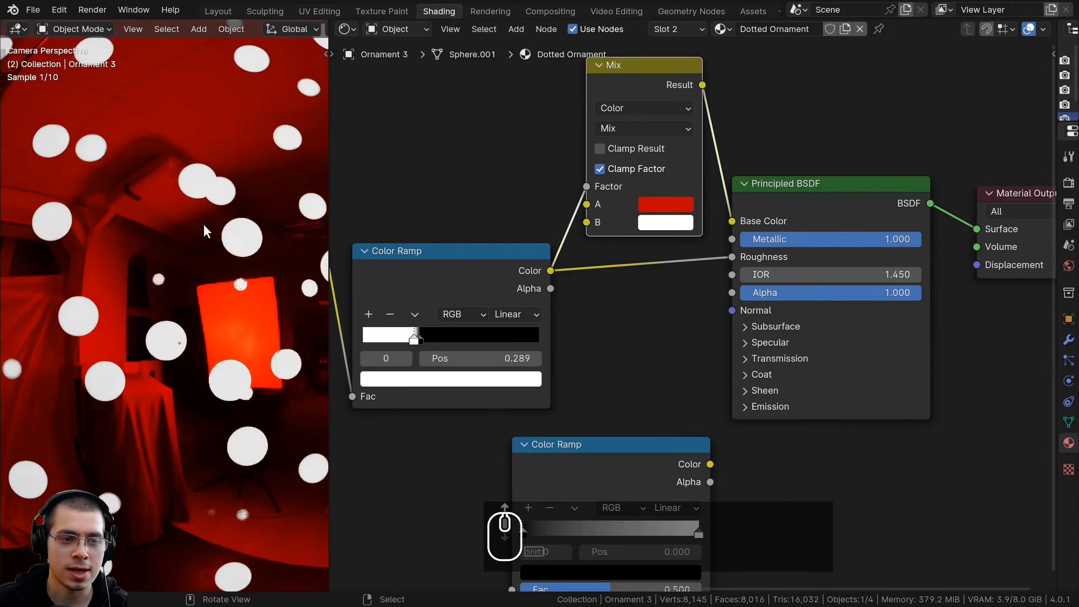
scroll(191, 179, up, 2)
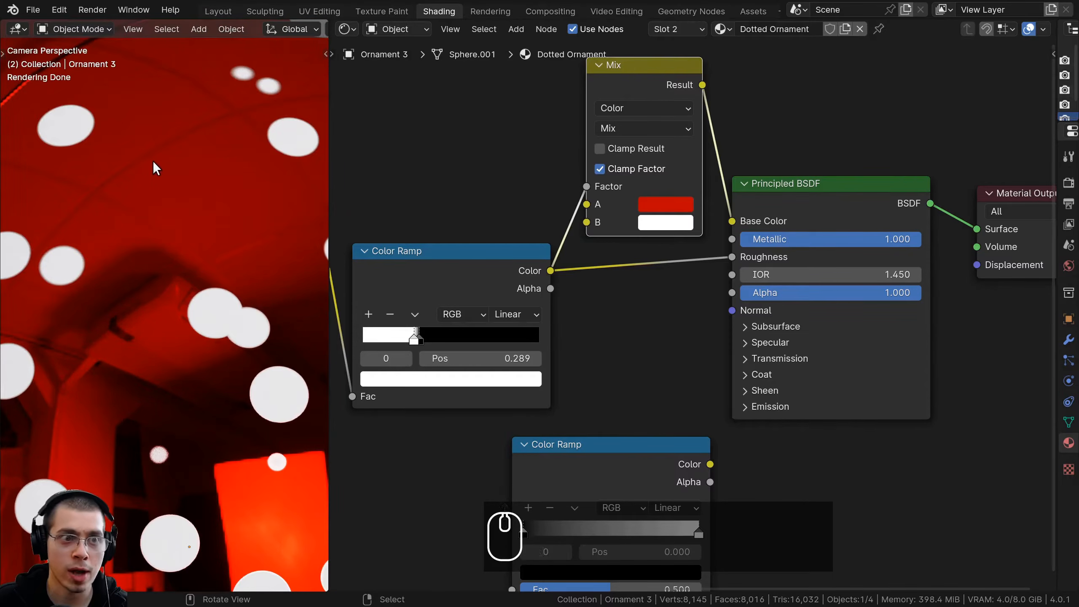
shift+scroll(401, 357, down, 2)
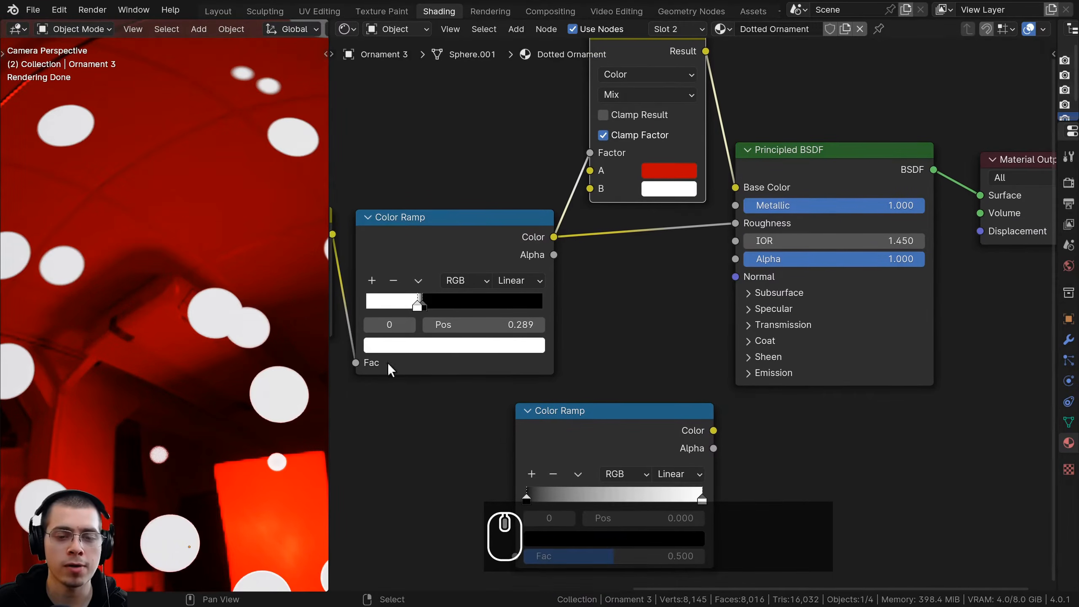
scroll(171, 282, down, 3)
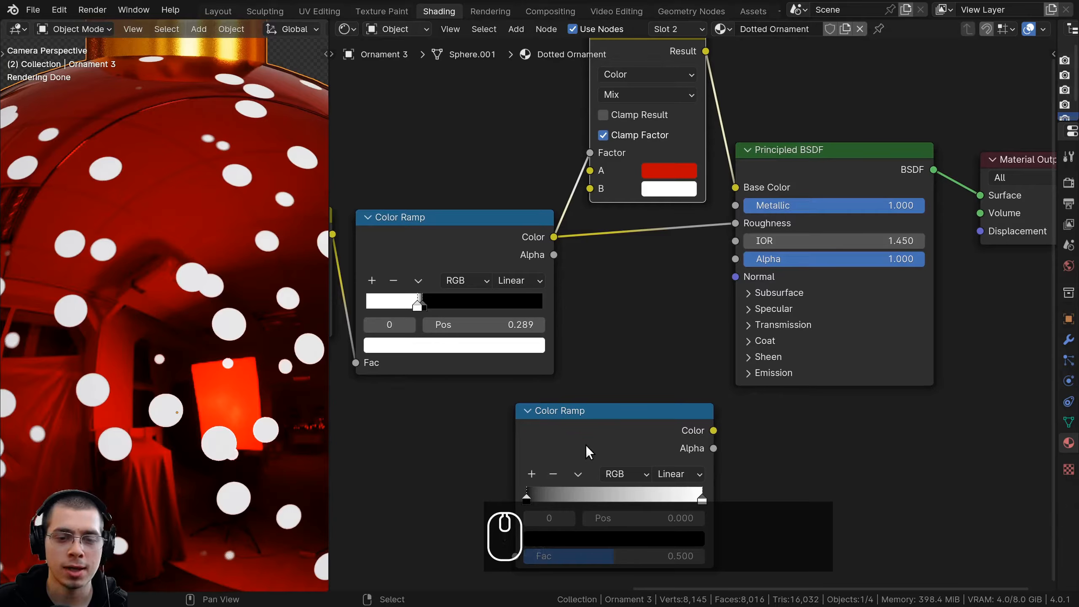
Insert the second Color Ramp into the Roughness link and set its black stop to a medium gray
drag(583, 451, 655, 260)
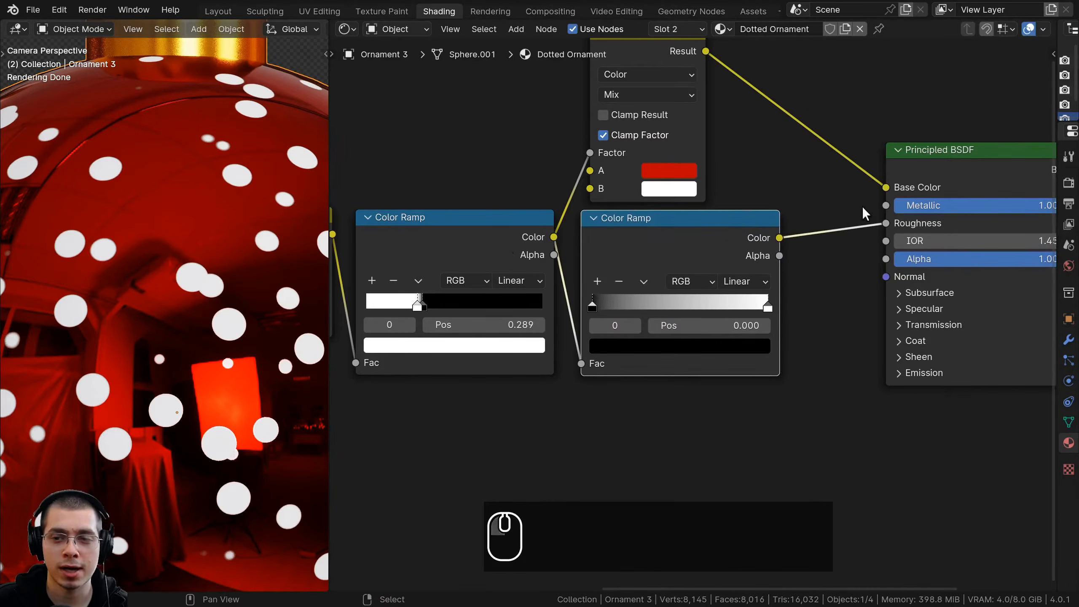
middle_drag(860, 208, 771, 216)
middle_drag(829, 305, 838, 306)
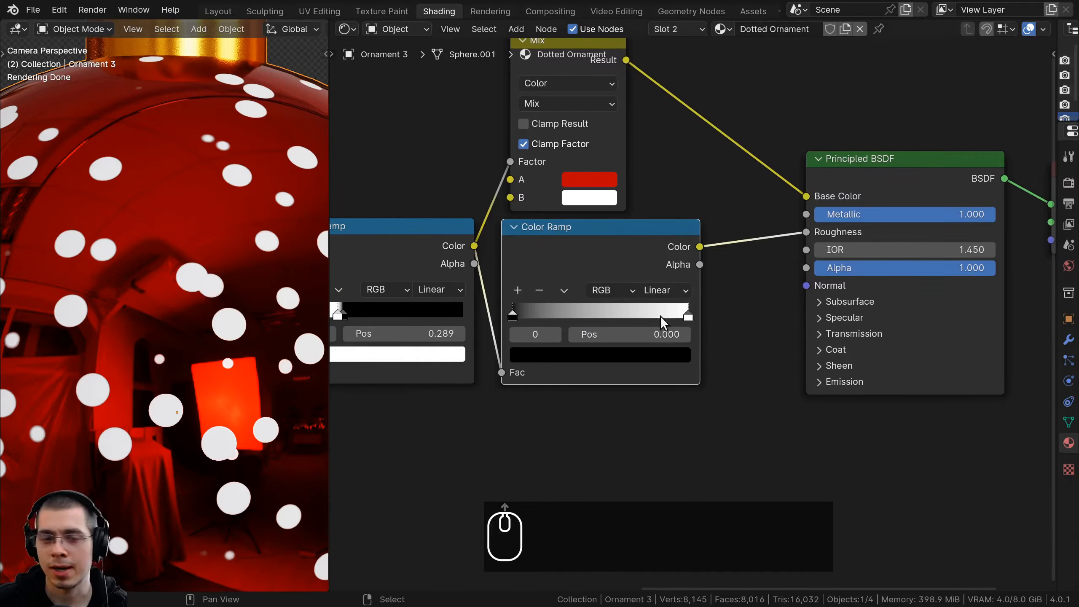
click(550, 354)
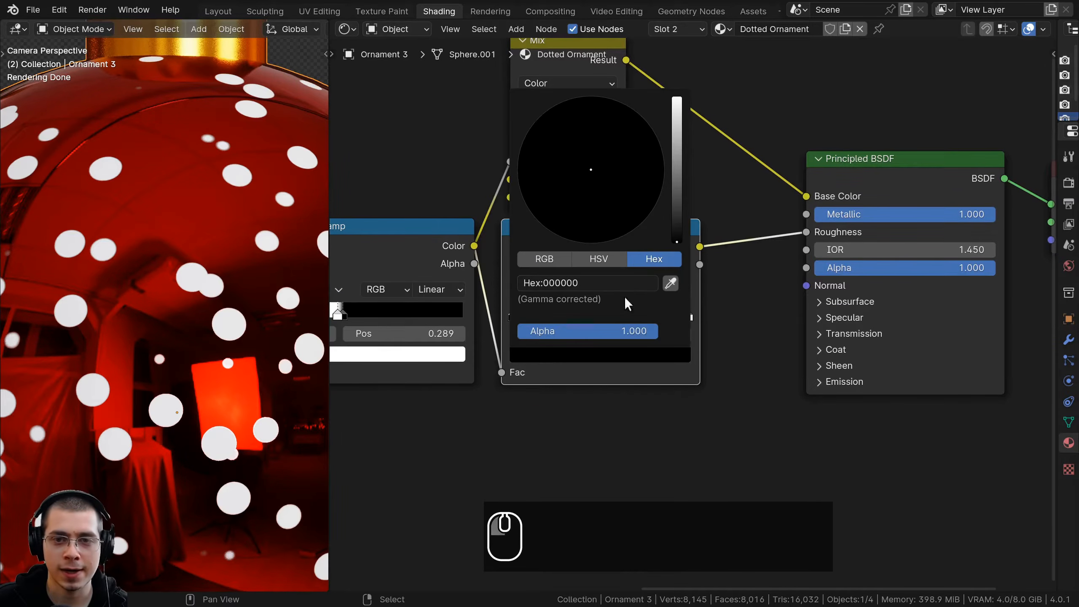
drag(677, 231, 677, 174)
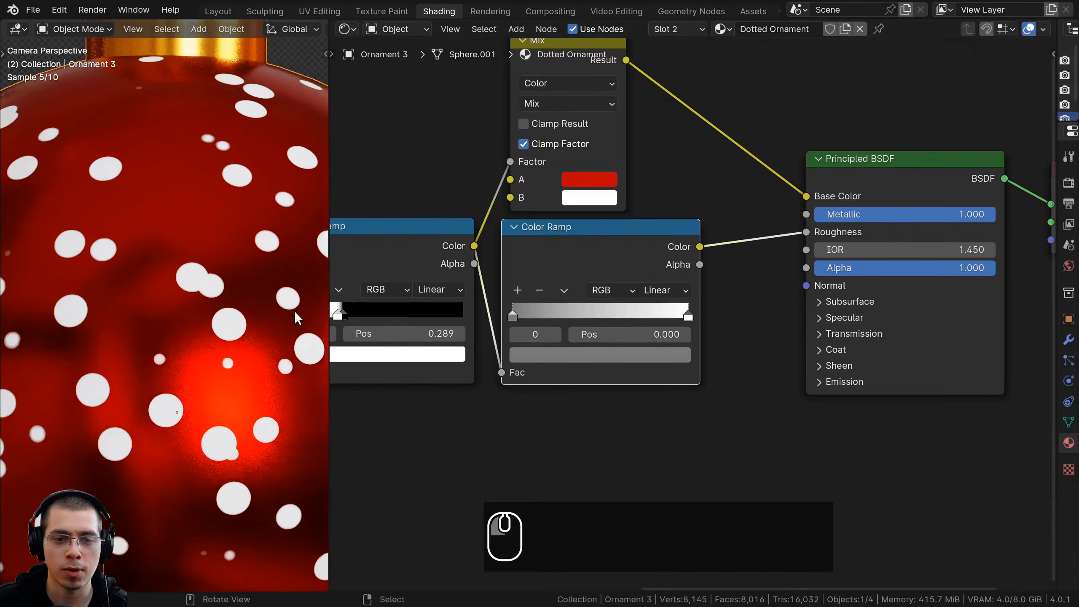
Set the second Color Ramp's white stop at position 1.000 to a medium gray
click(689, 316)
scroll(690, 310, down, 1)
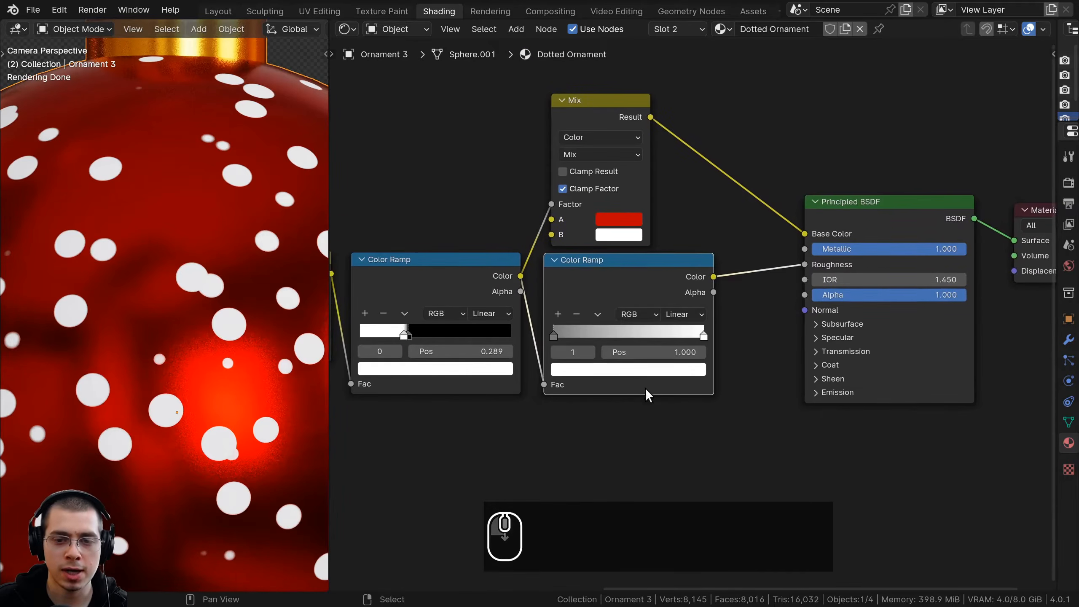
click(644, 366)
drag(694, 183, 694, 208)
scroll(560, 323, up, 2)
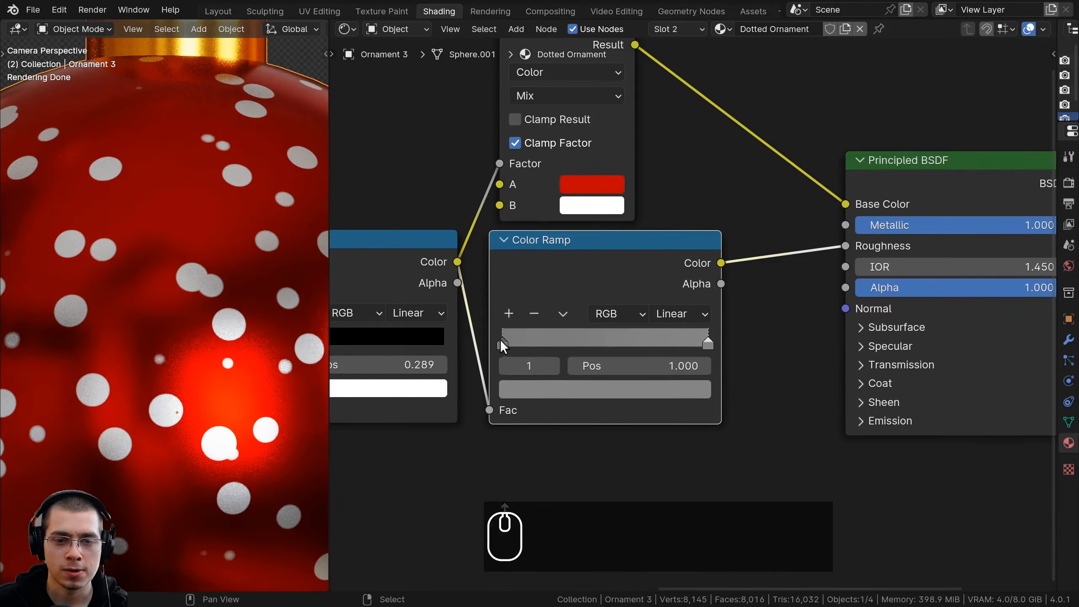
Move the second Color Ramp's stops to positions 0.377 and 0.535, and slightly lighten the gray of the stop at 0.535
drag(504, 341, 581, 337)
drag(709, 333, 610, 349)
click(574, 337)
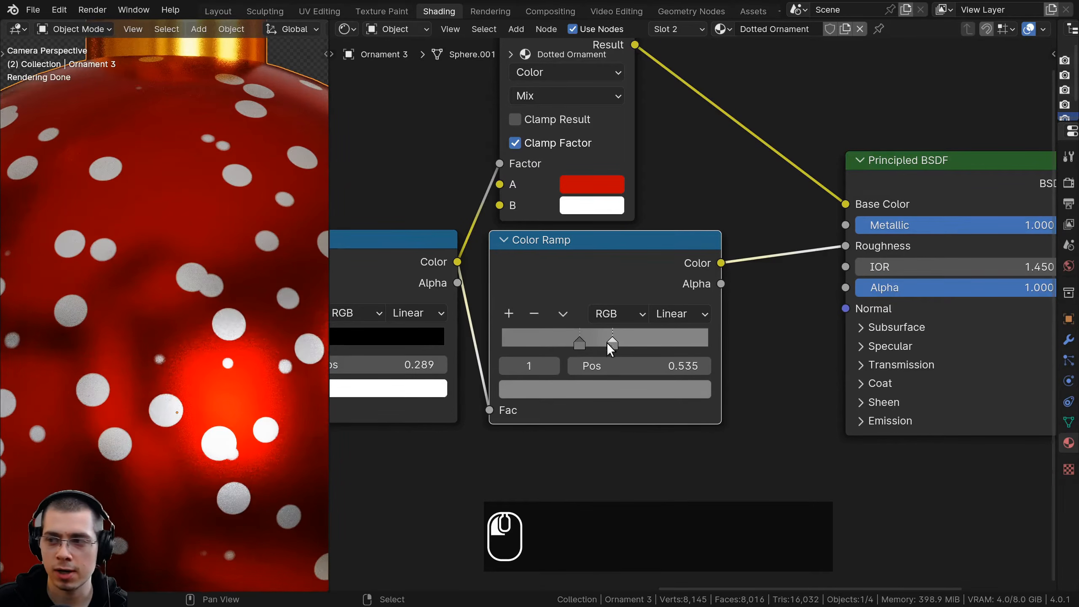
click(578, 390)
mouse_move(695, 164)
mouse_down()
mouse_move(695, 181)
mouse_move(694, 164)
mouse_up()
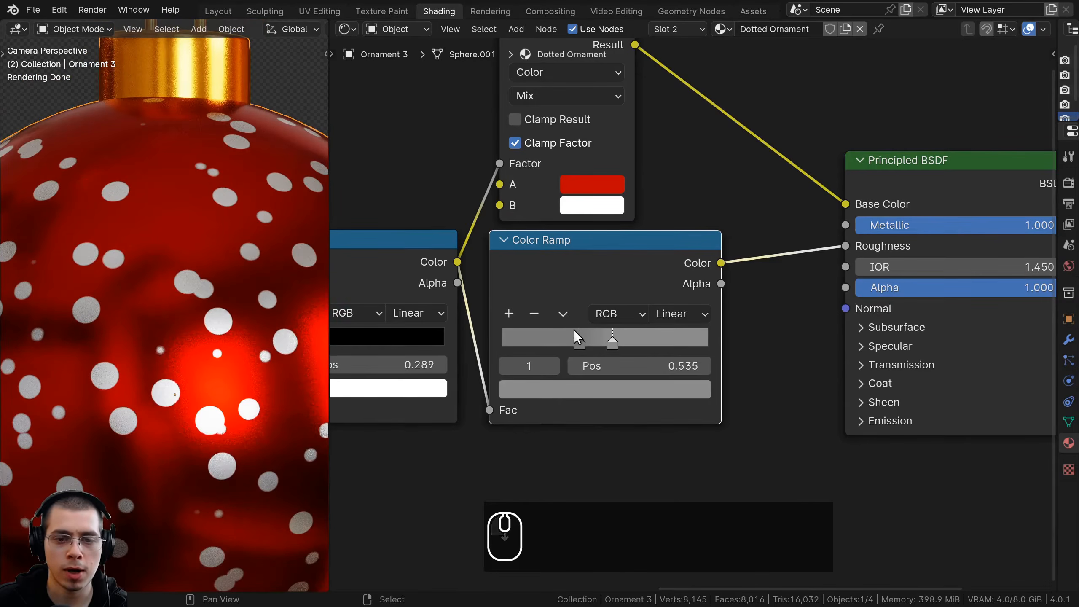
Slightly darken the gray of the second Color Ramp's stop at position 0.377
click(572, 333)
click(587, 387)
drag(694, 177, 695, 179)
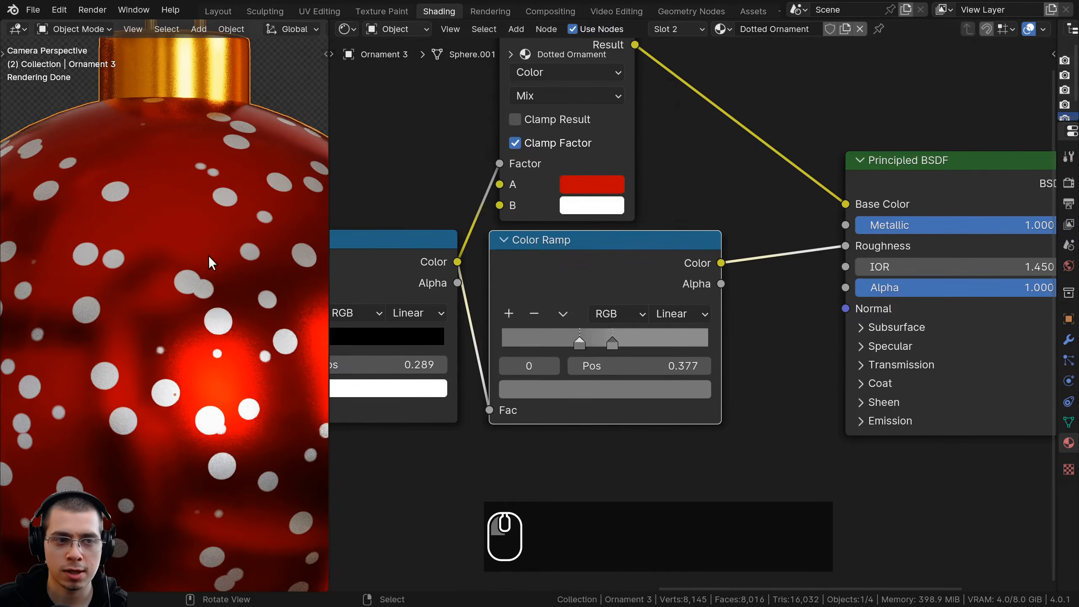
Duplicate the Hue/Saturation/Value node and insert the copy between the second Color Ramp and the Roughness input
scroll(208, 253, down, 5)
scroll(354, 290, down, 1)
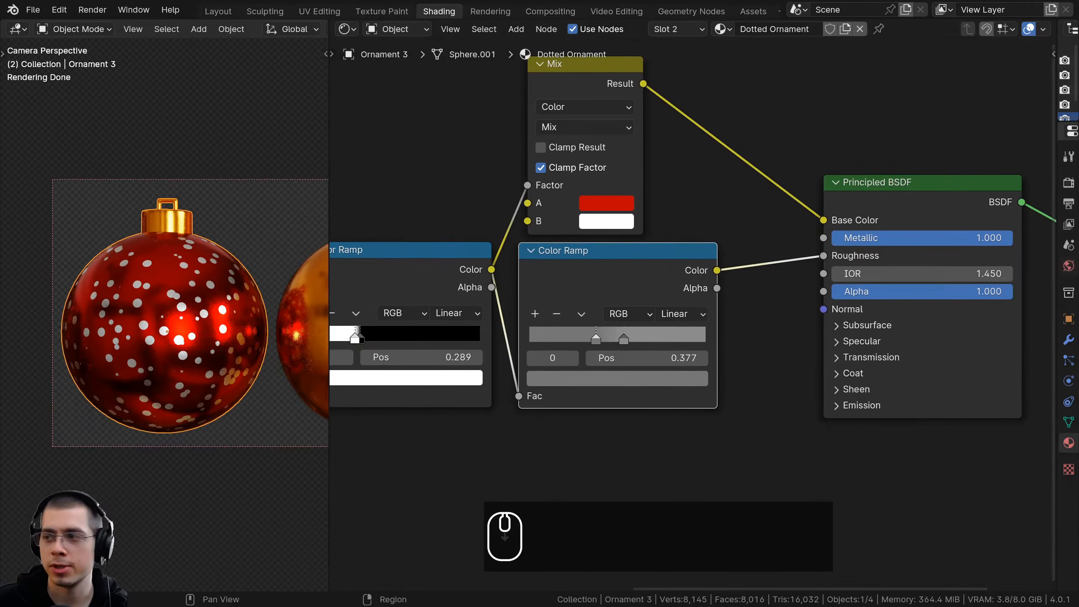
shift+middle_drag(611, 266, 622, 216)
scroll(616, 226, up, 1)
scroll(623, 216, down, 3)
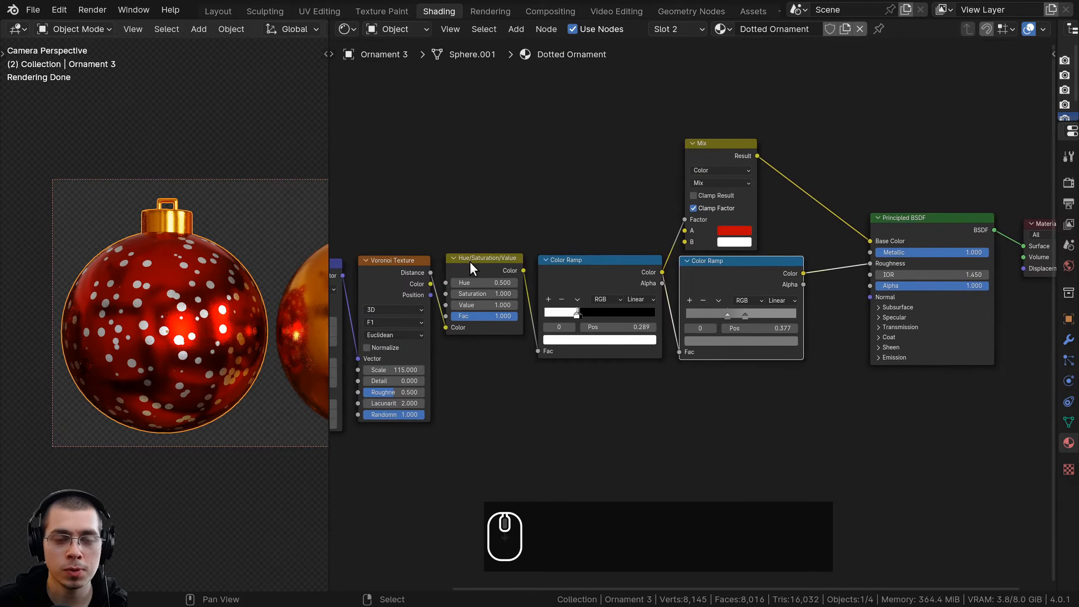
scroll(463, 252, up, 2)
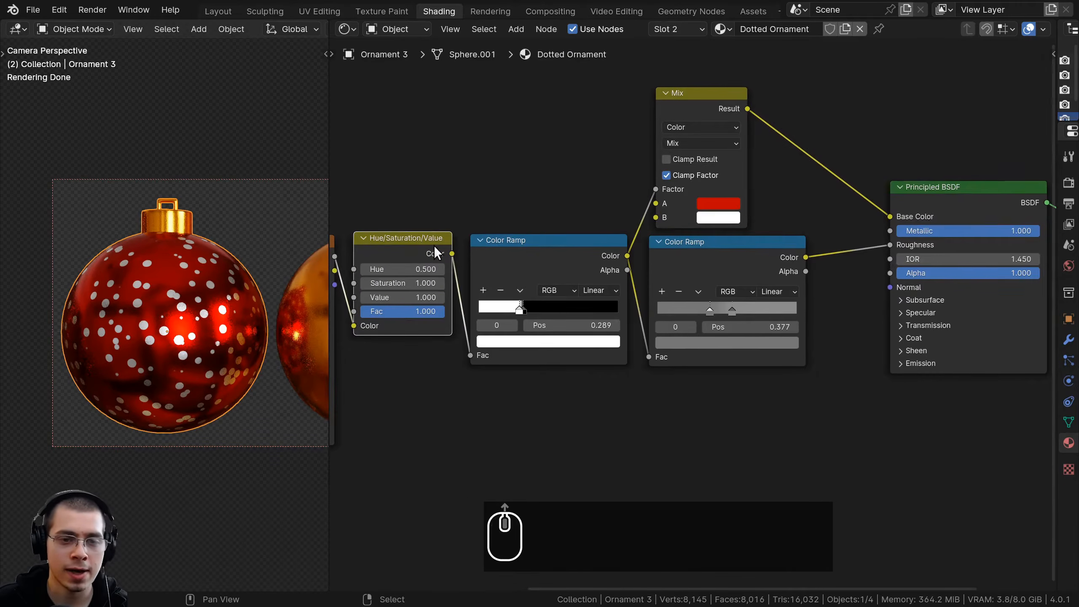
key(shift+d)
click(927, 253)
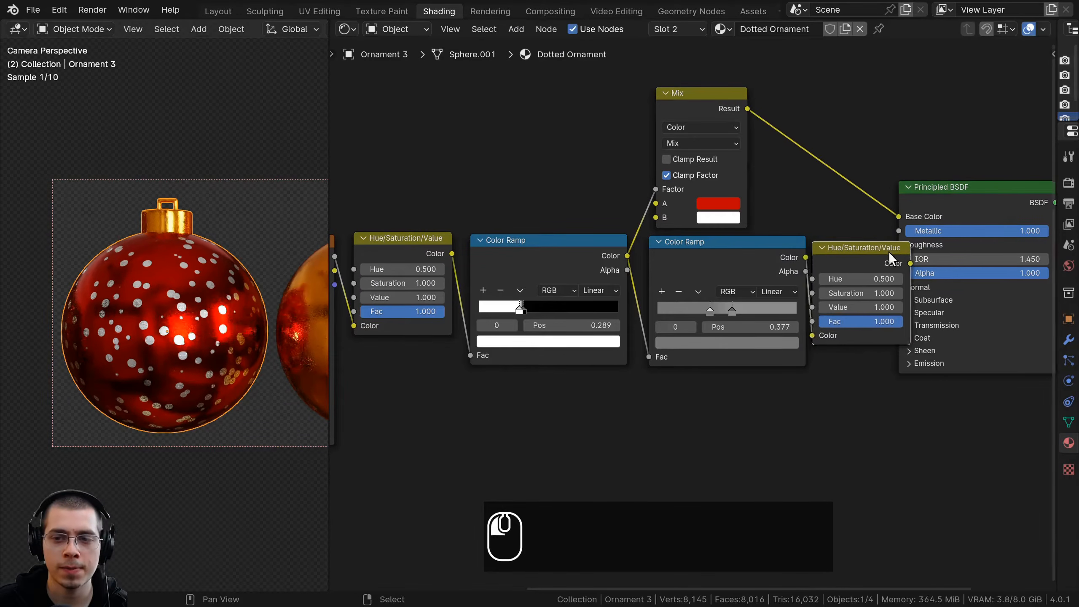
Space out the Principled BSDF and Material Output nodes to make room for the duplicated Hue/Saturation/Value node
middle_drag(903, 267, 735, 286)
drag(731, 279, 713, 277)
drag(915, 139, 1041, 292)
key(g)
click(924, 272)
key(a)
scroll(809, 279, up, 3)
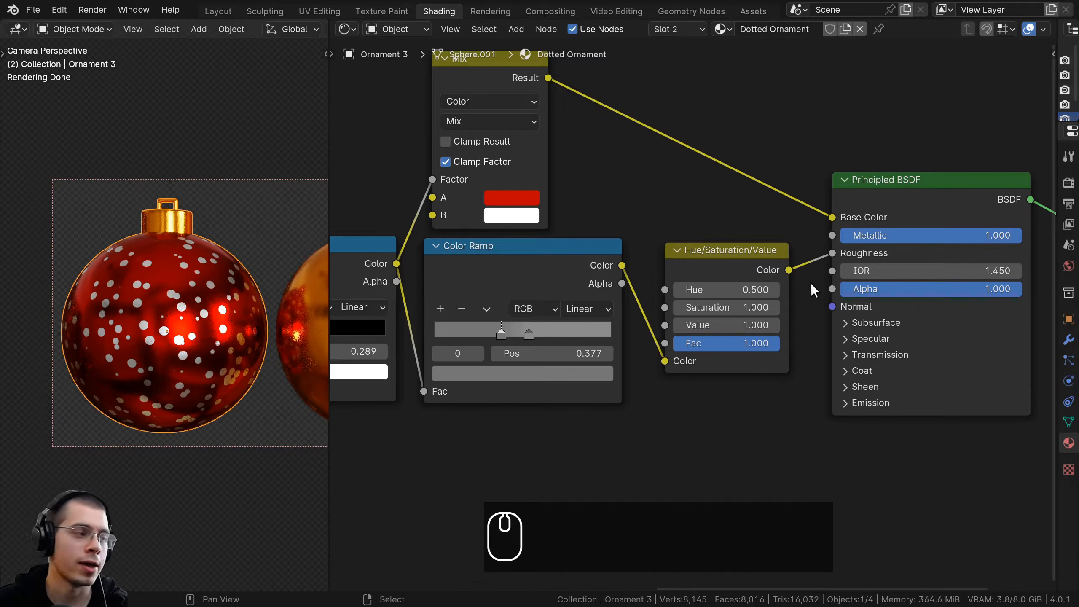
Try out changes to the duplicated Hue/Saturation/Value node's Value and inspect the dotted ornament close up
scroll(703, 289, up, 2)
drag(725, 368, 721, 363)
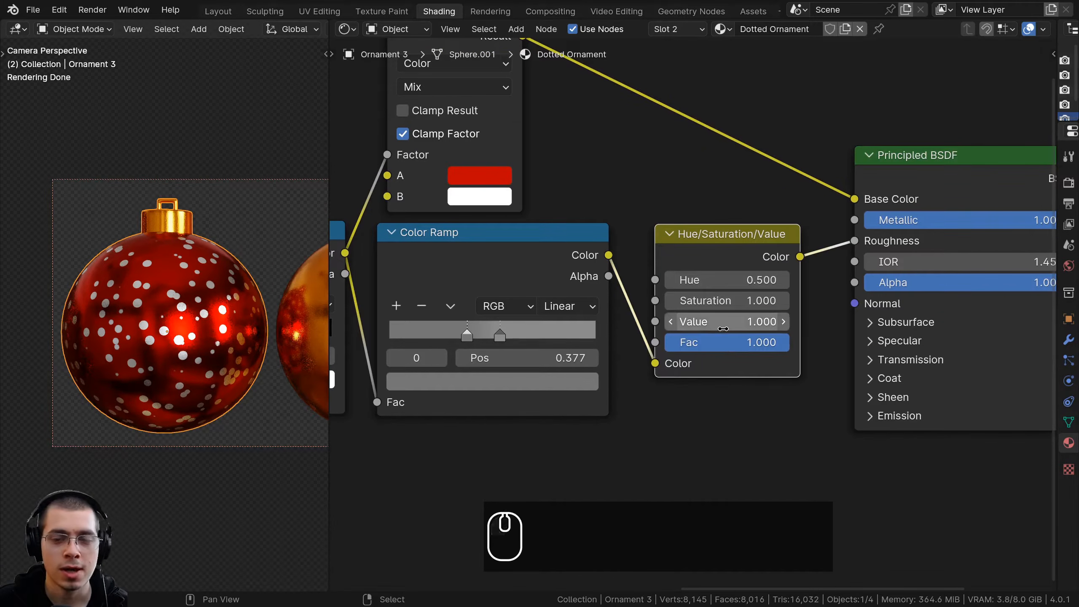
mouse_move(722, 321)
mouse_down()
mouse_move(742, 321)
mouse_move(702, 322)
mouse_move(760, 321)
mouse_move(701, 322)
mouse_move(761, 321)
mouse_move(728, 321)
mouse_up()
scroll(727, 253, down, 1)
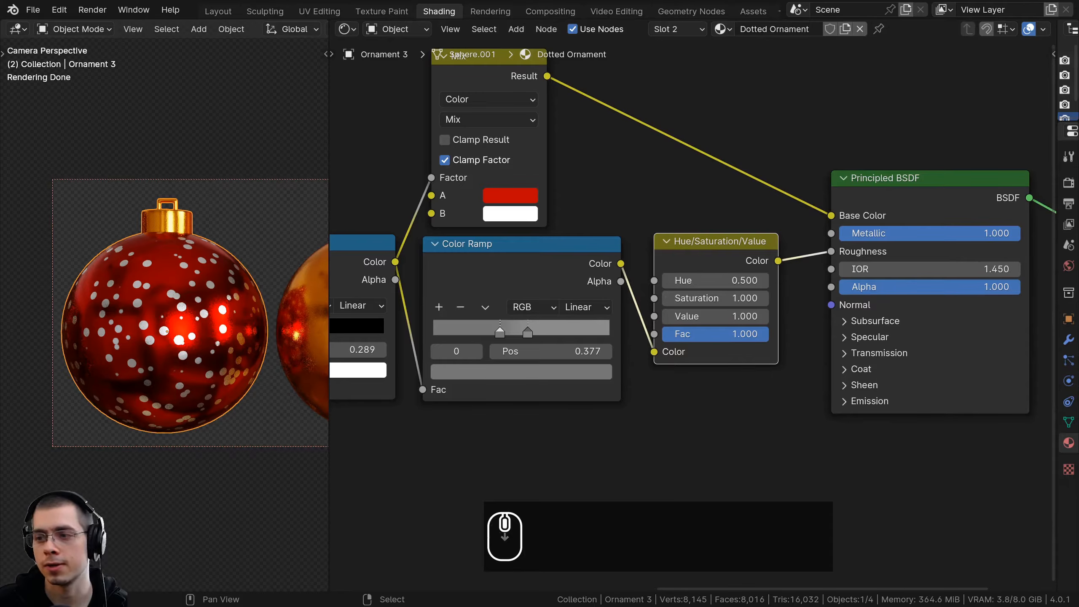
scroll(619, 353, down, 1)
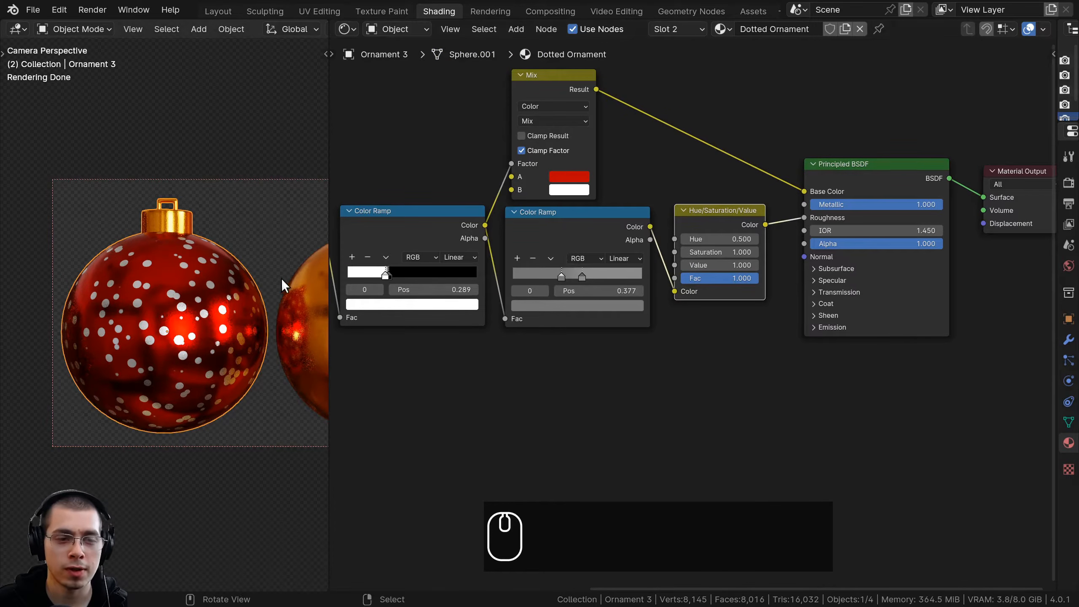
scroll(282, 279, up, 3)
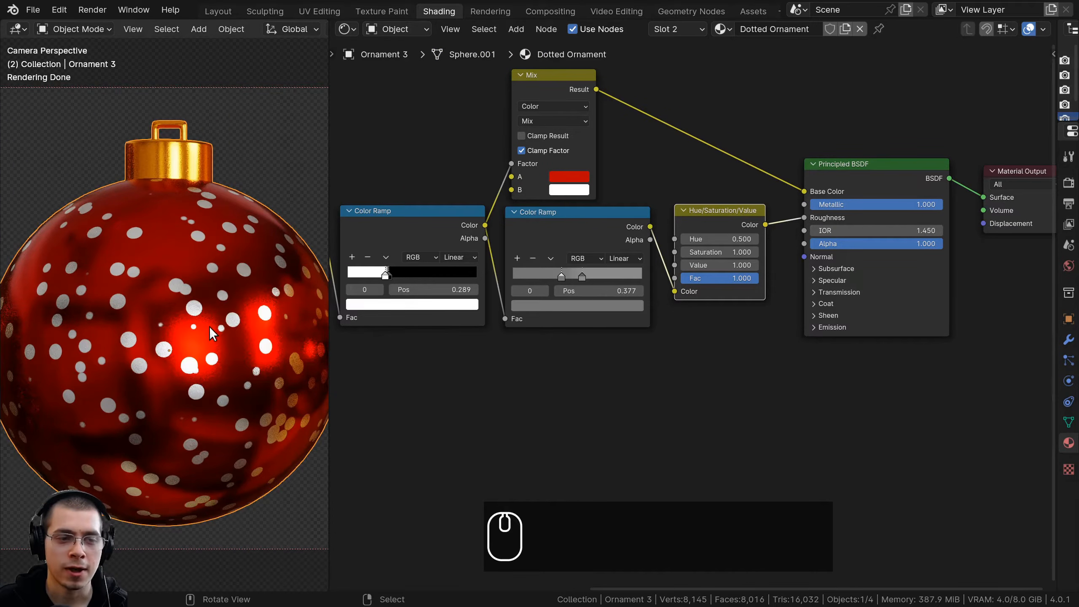
scroll(209, 326, up, 5)
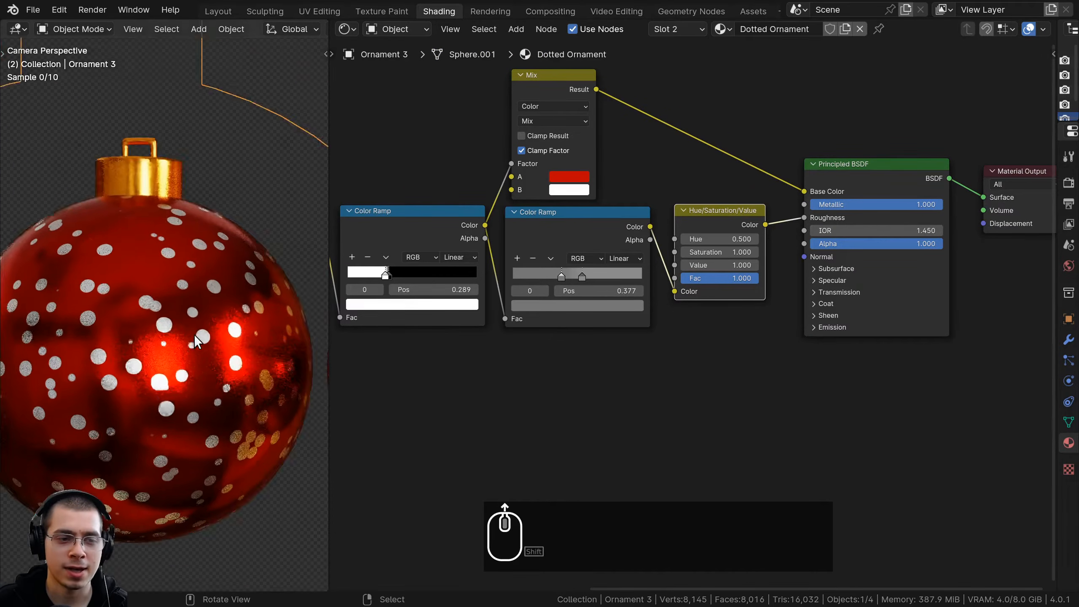
Connect the first Color Ramp's Color output to the Principled BSDF's Normal input and check the dots on the ornament
scroll(132, 387, down, 6)
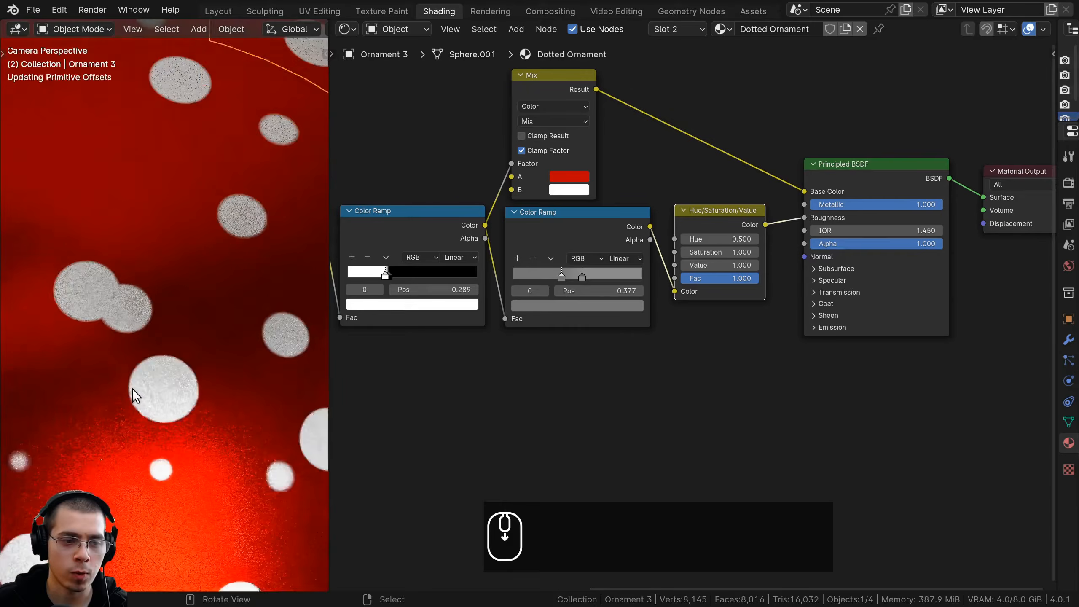
click(460, 229)
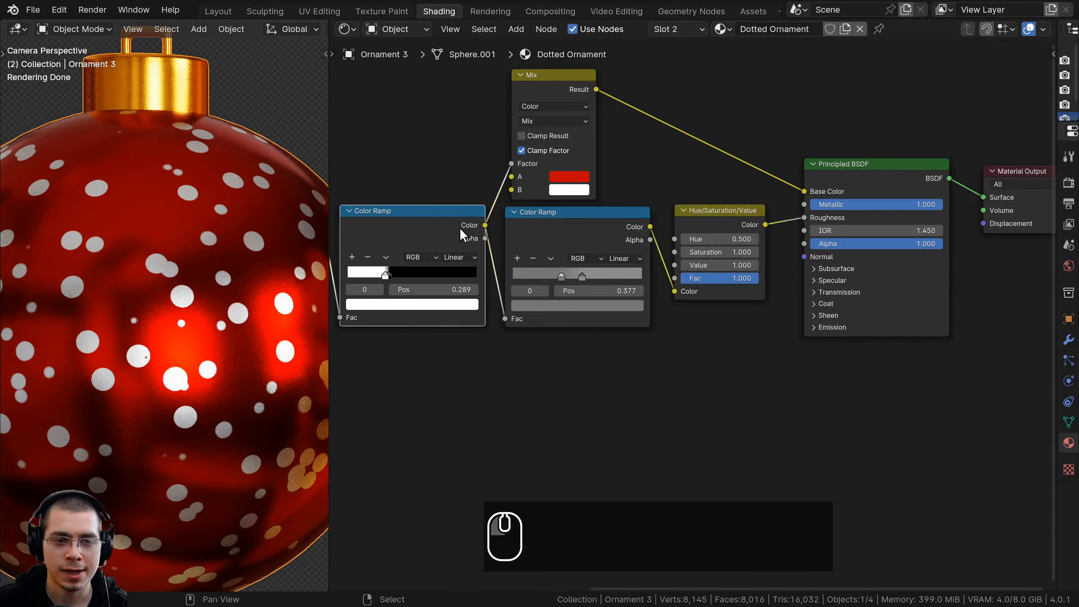
mouse_move(484, 225)
mouse_down()
mouse_move(460, 221)
mouse_move(808, 246)
mouse_move(789, 262)
mouse_move(816, 258)
mouse_move(805, 257)
mouse_up()
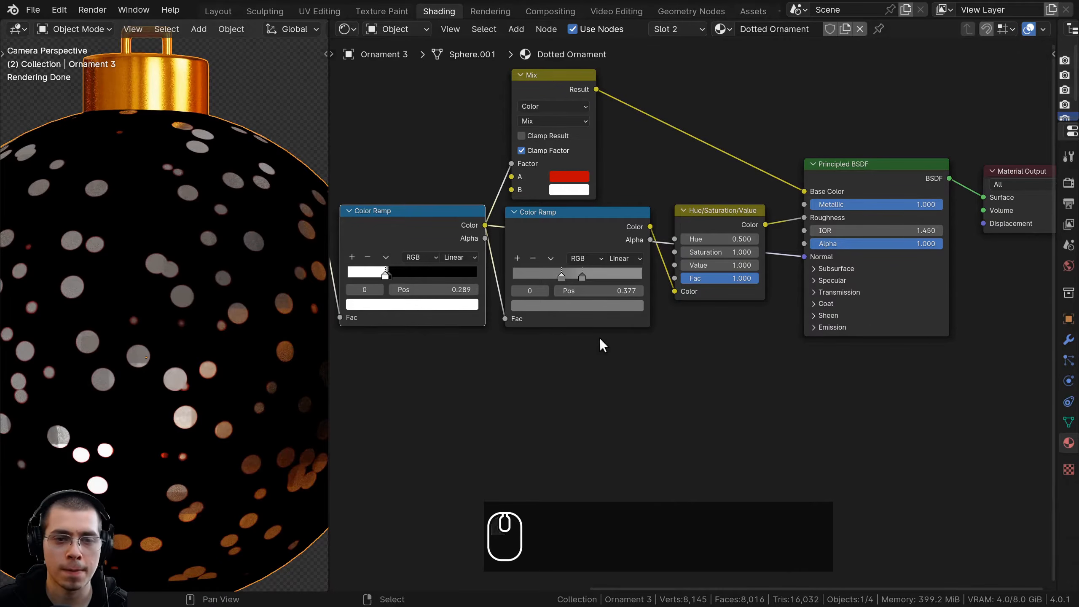
scroll(136, 322, up, 6)
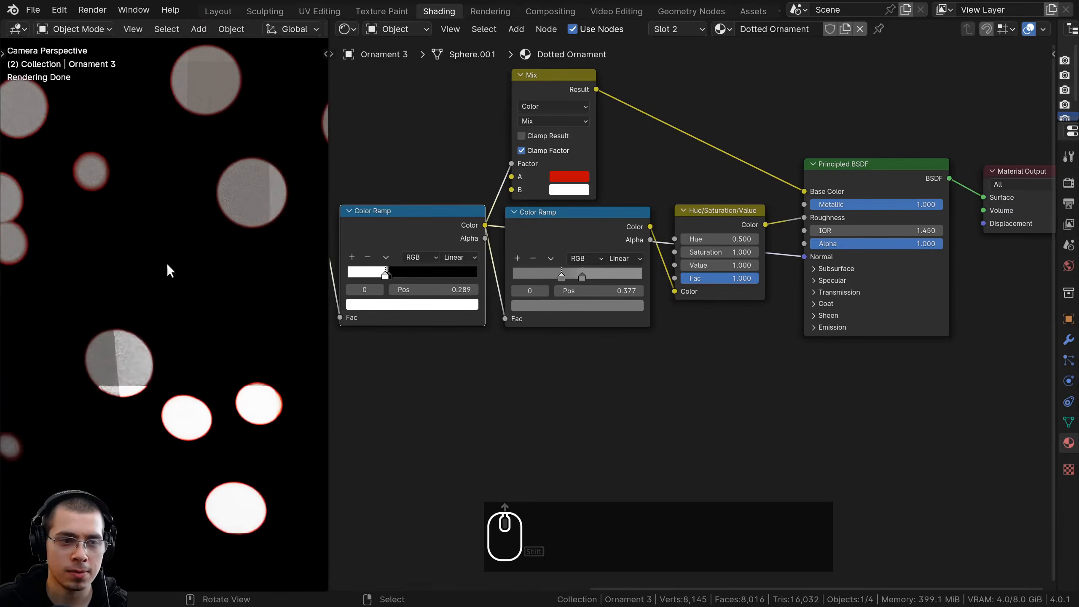
scroll(205, 257, down, 6)
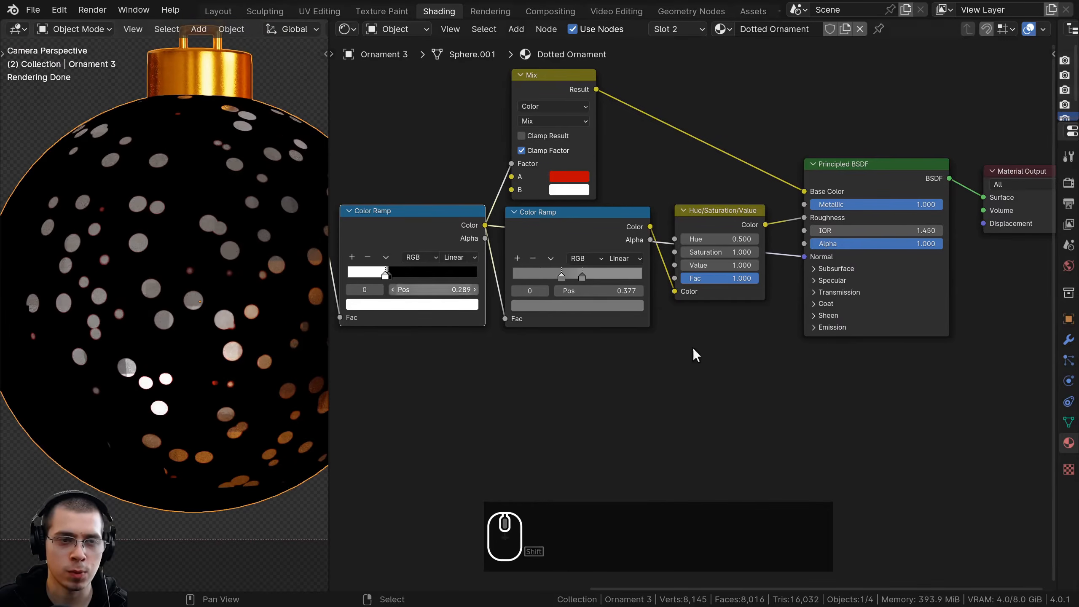
Add a Bump node on the link between the first Color Ramp and the Normal input, placed below the second Hue/Saturation/Value node
key(shift+a)
click(666, 199)
text(bum)
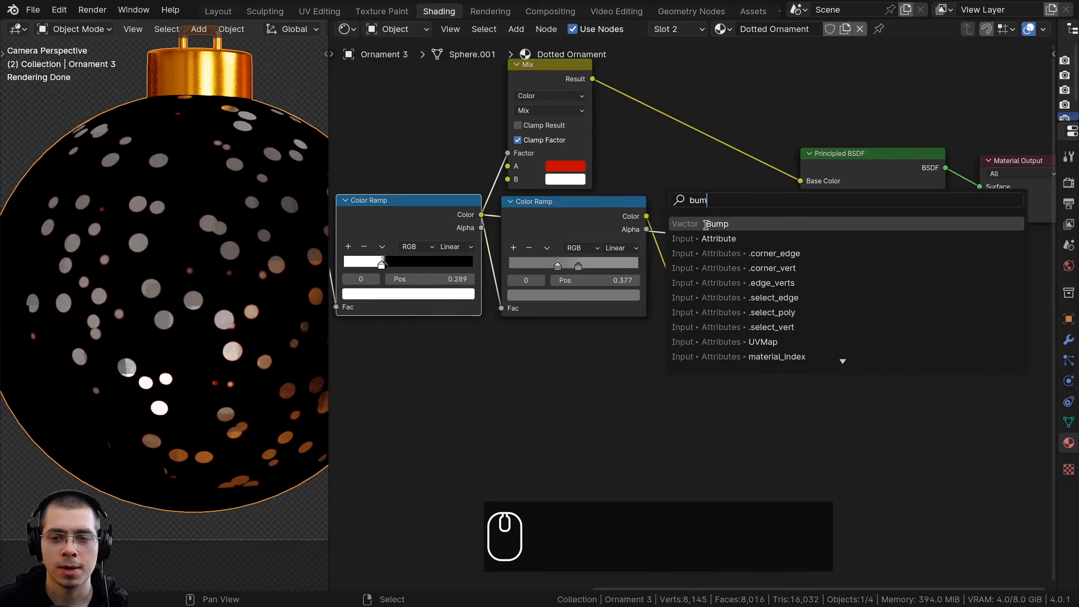
click(706, 224)
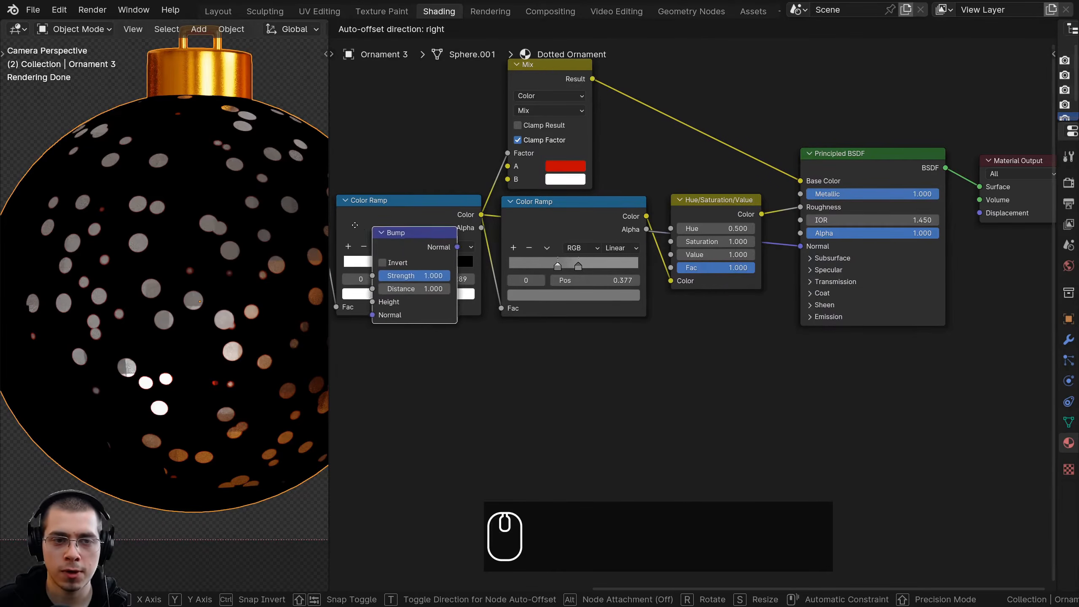
click(732, 230)
drag(803, 247, 733, 321)
middle_drag(733, 322, 724, 269)
Move the incoming Color Ramp link on the Bump node from its Normal input to its Height input
scroll(718, 268, up, 1)
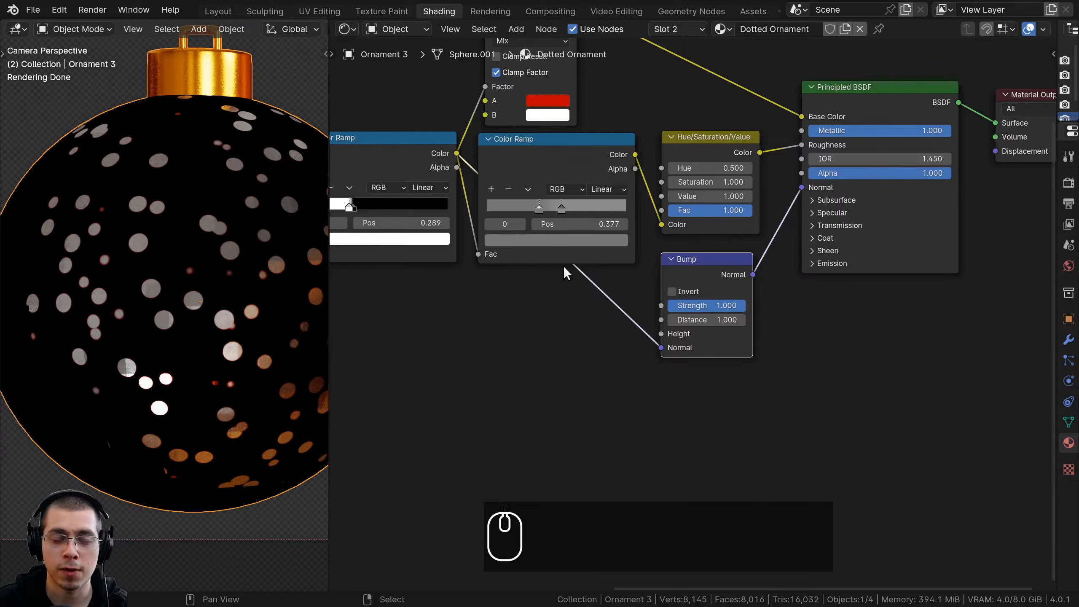
scroll(656, 365, up, 1)
drag(656, 353, 656, 343)
scroll(195, 251, up, 2)
Set the Bump node's Strength to 0.1 while viewing the dots' edges close up
shift+middle_drag(202, 253, 134, 444)
scroll(191, 296, up, 3)
scroll(187, 267, up, 5)
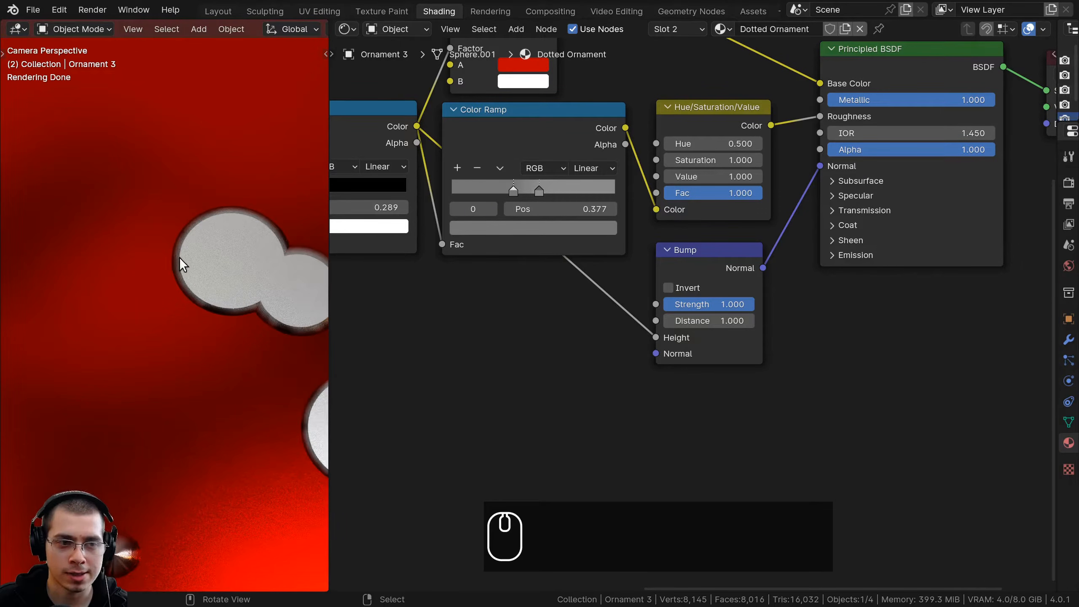
drag(714, 307, 643, 307)
scroll(697, 306, up, 1)
click(699, 300)
text(.1)
key(Return)
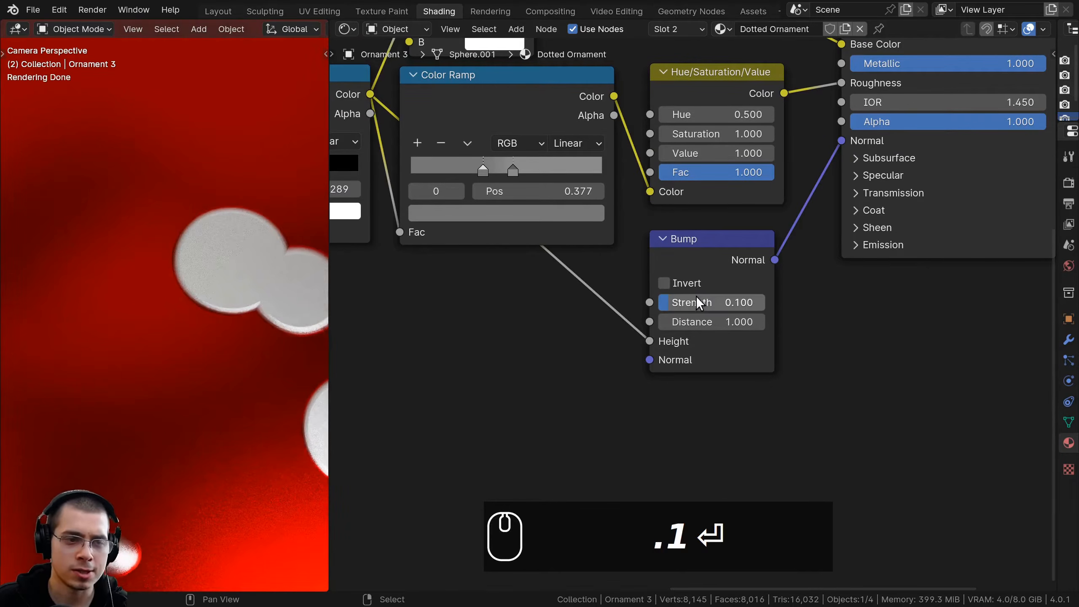
Examine the bumped dot edges close up, the whole ornament and the complete node tree of the dotted material
shift+middle_drag(282, 291, 206, 240)
scroll(229, 253, up, 4)
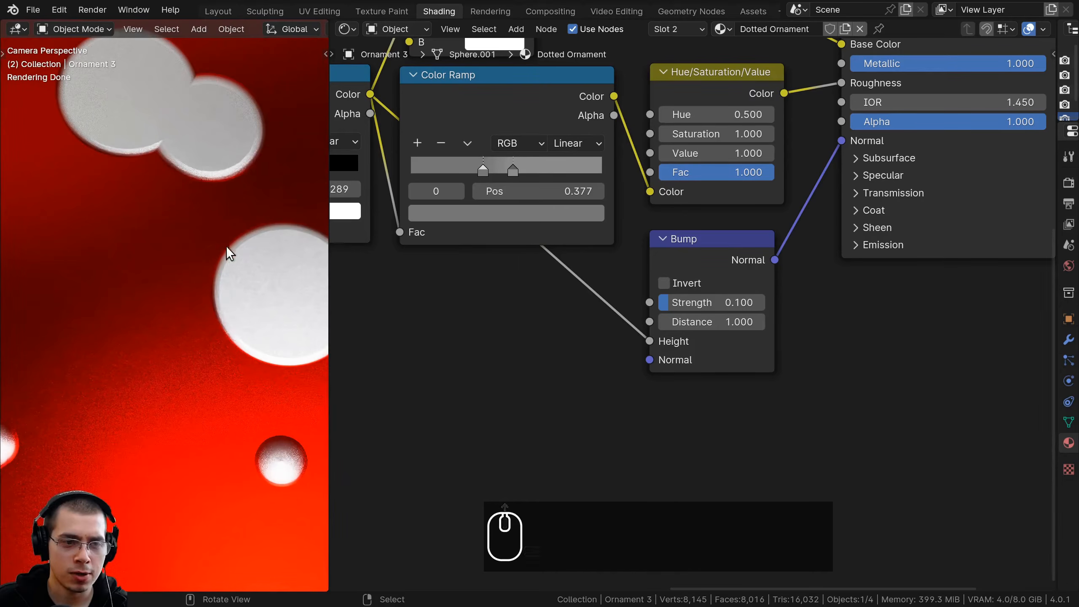
scroll(224, 255, down, 4)
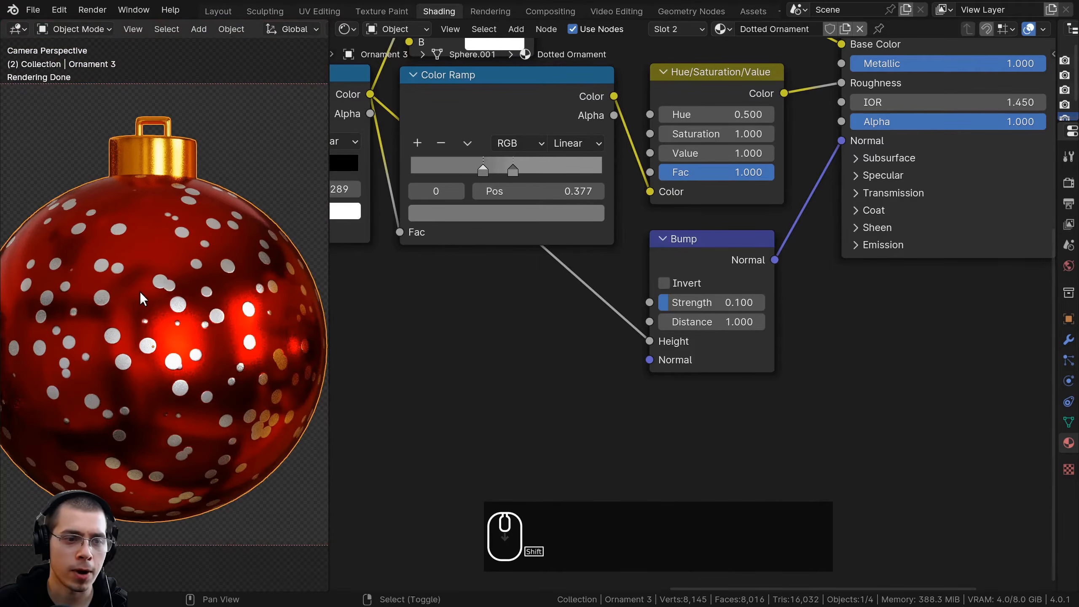
shift+scroll(588, 236, down, 1)
scroll(588, 235, down, 4)
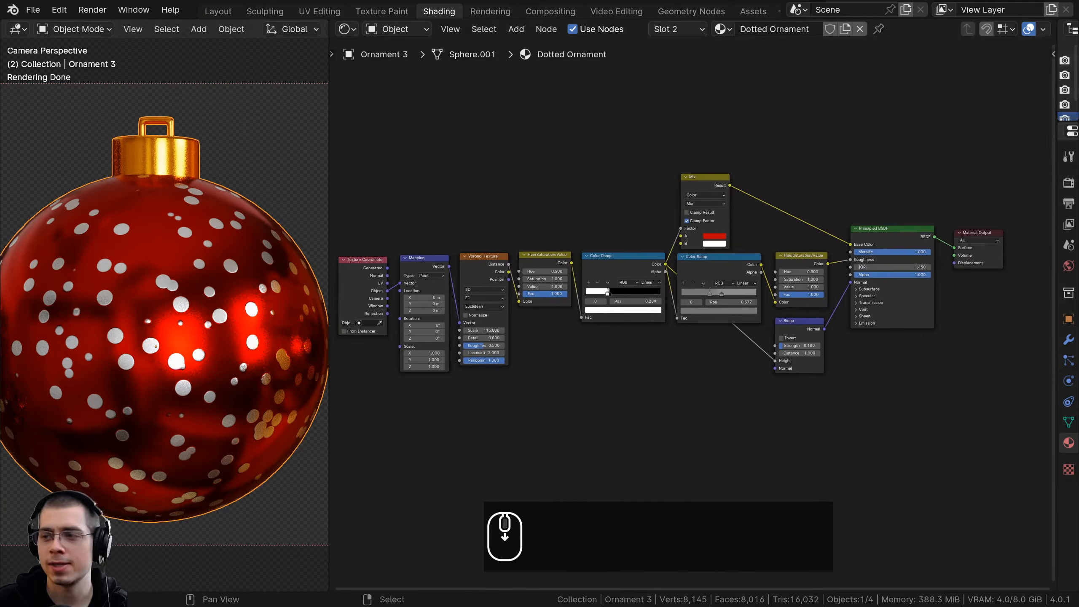
key(ctrl+z)
key(ctrl+z)
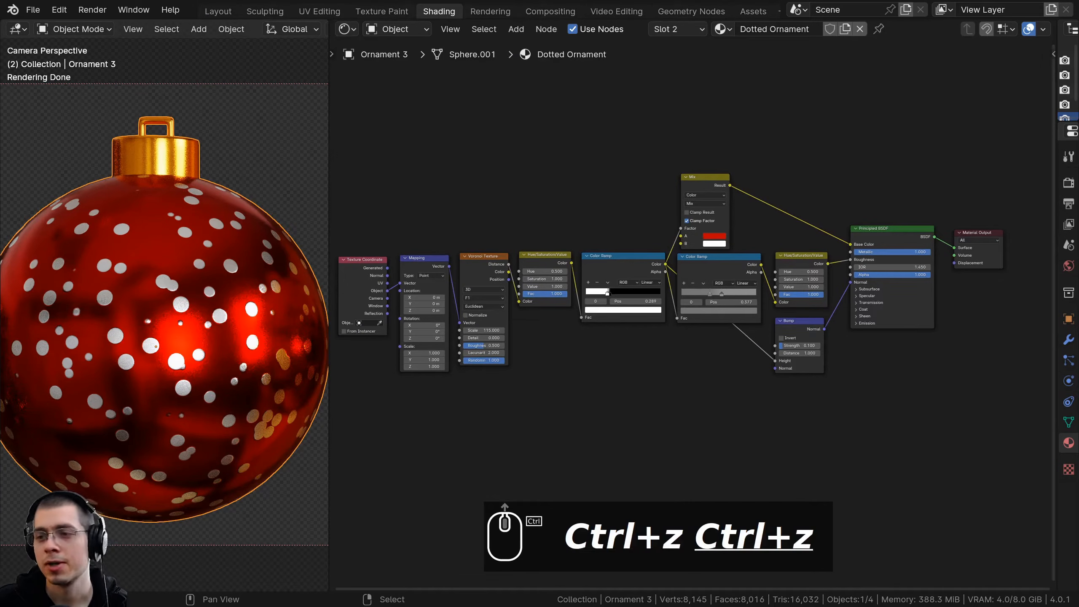
scroll(583, 235, down, 2)
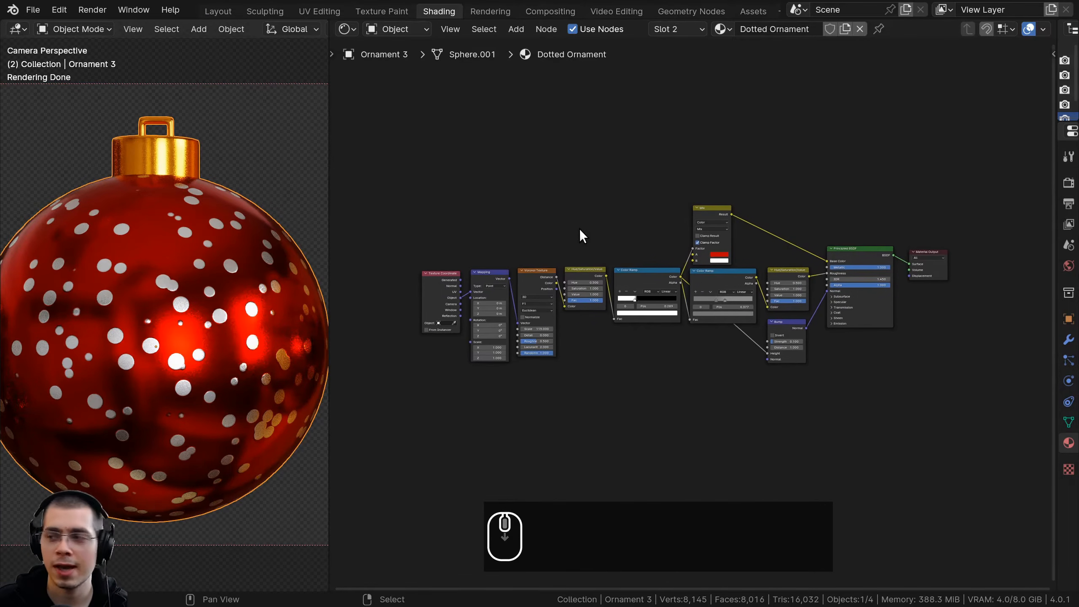
Combine all nodes except the Material Output into one node group and return to the material's main node tree
key(g)
key(g)
drag(382, 134, 856, 371)
middle_drag(826, 340, 802, 347)
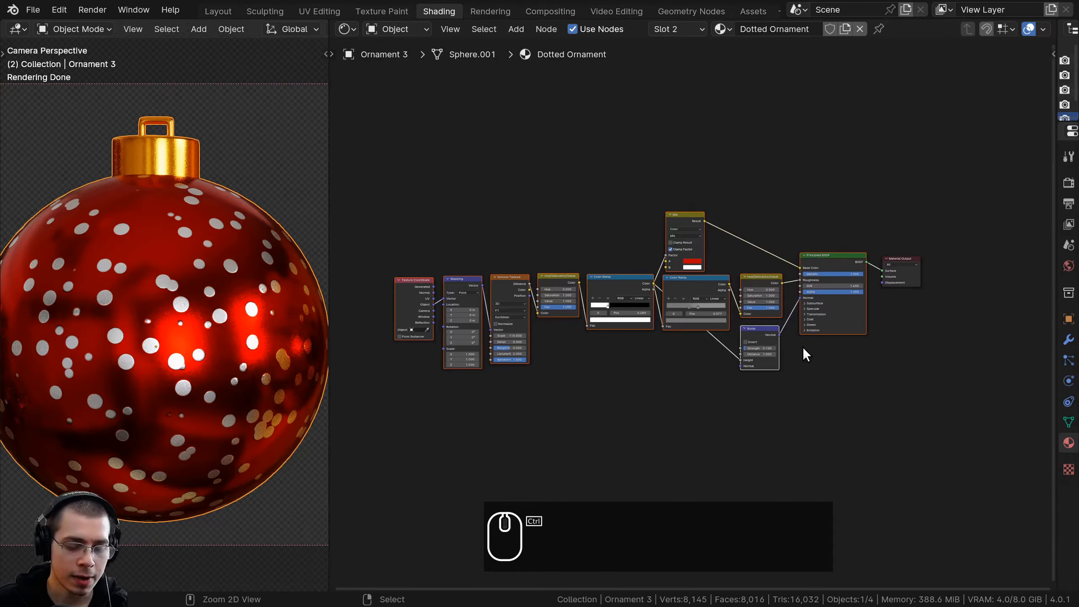
ctrl+scroll(797, 348, left, 2)
key(ctrl+g)
scroll(609, 264, up, 3)
scroll(607, 279, down, 2)
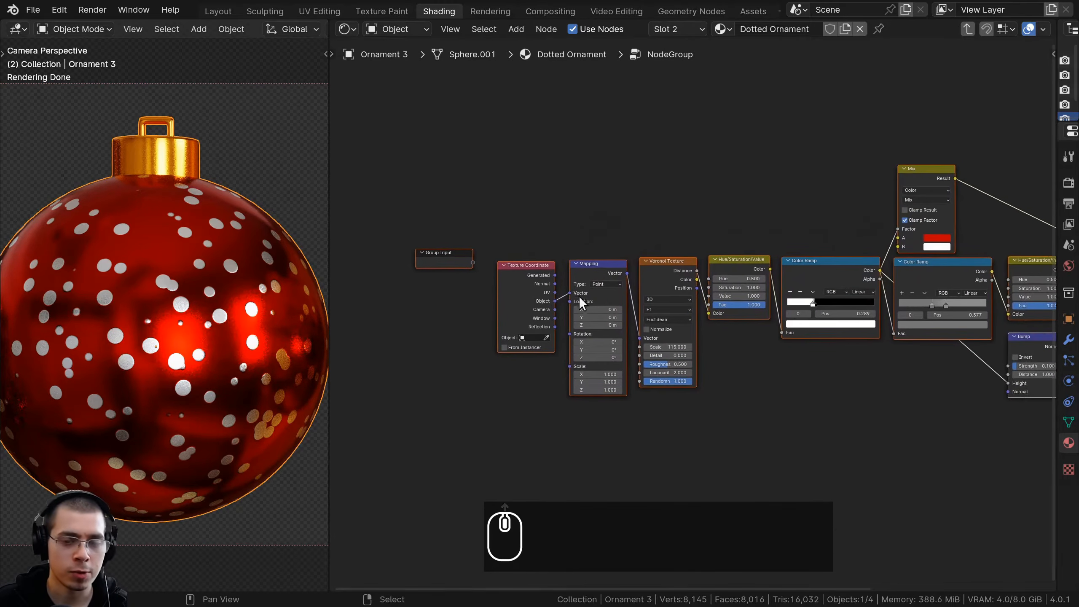
key(Tab)
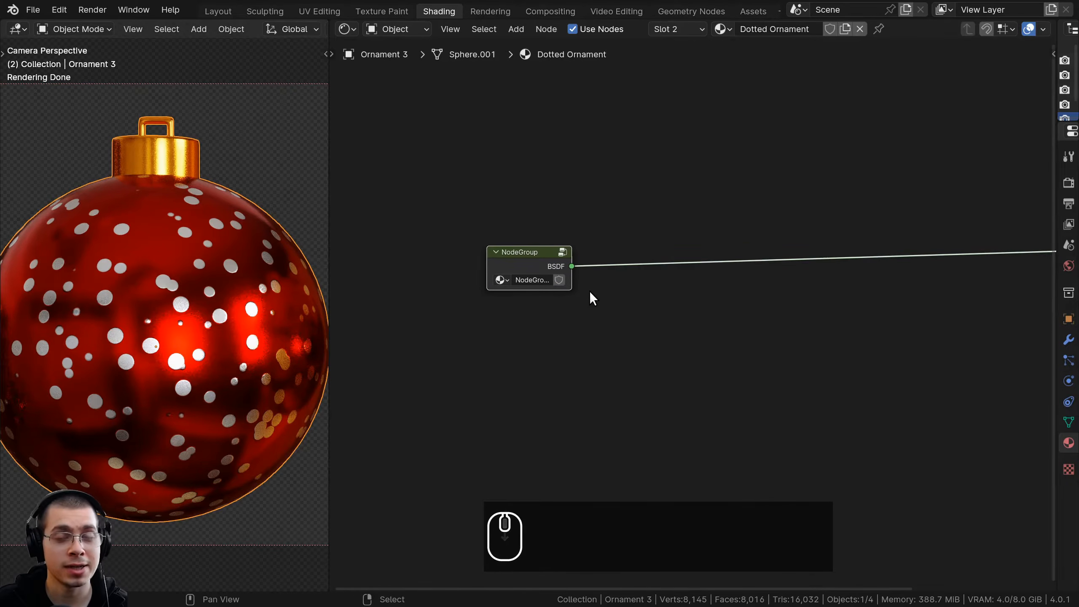
key(Tab)
key(Tab)
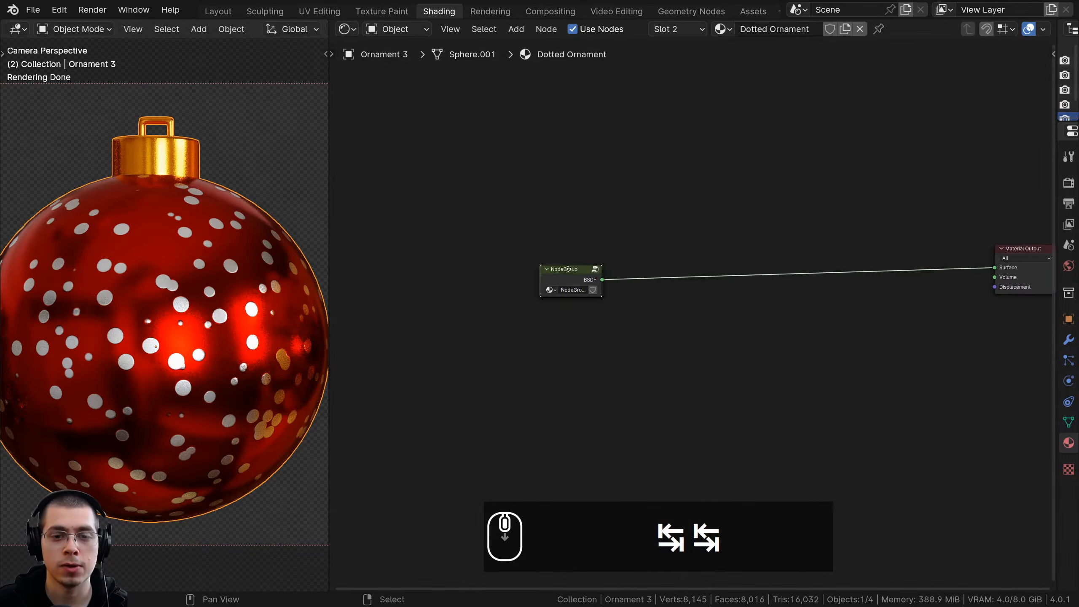
Place the node group directly beside the Material Output and widen it so its full name fits
scroll(481, 280, down, 1)
key(g)
click(810, 272)
scroll(663, 302, up, 3)
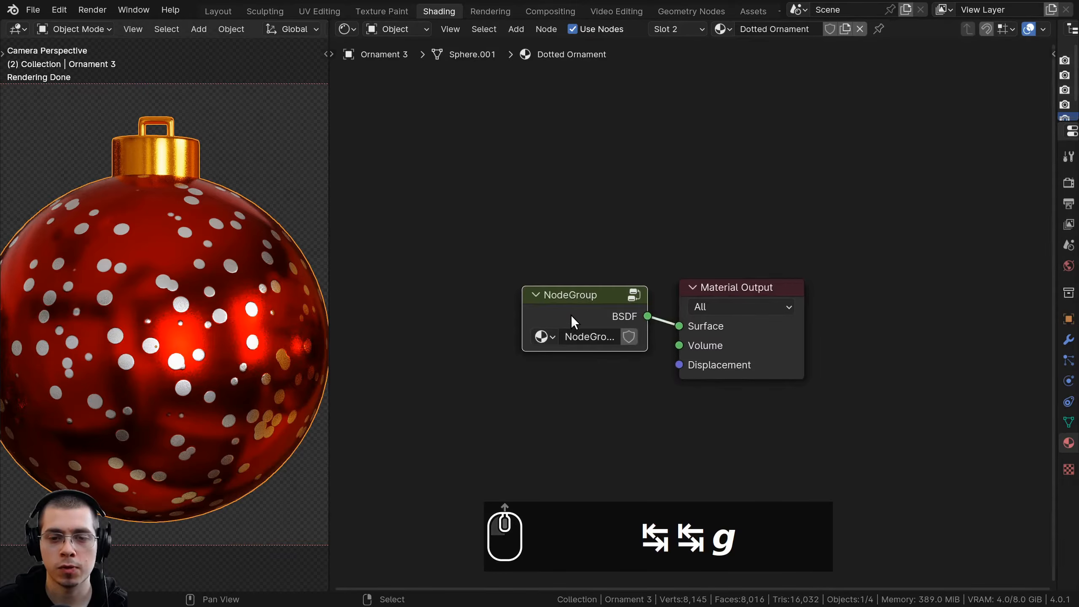
drag(525, 320, 392, 321)
middle_drag(392, 320, 507, 274)
Rename the node group as Dotted Ornament, reusing the material's name, and slightly narrow the group node
double_click(774, 29)
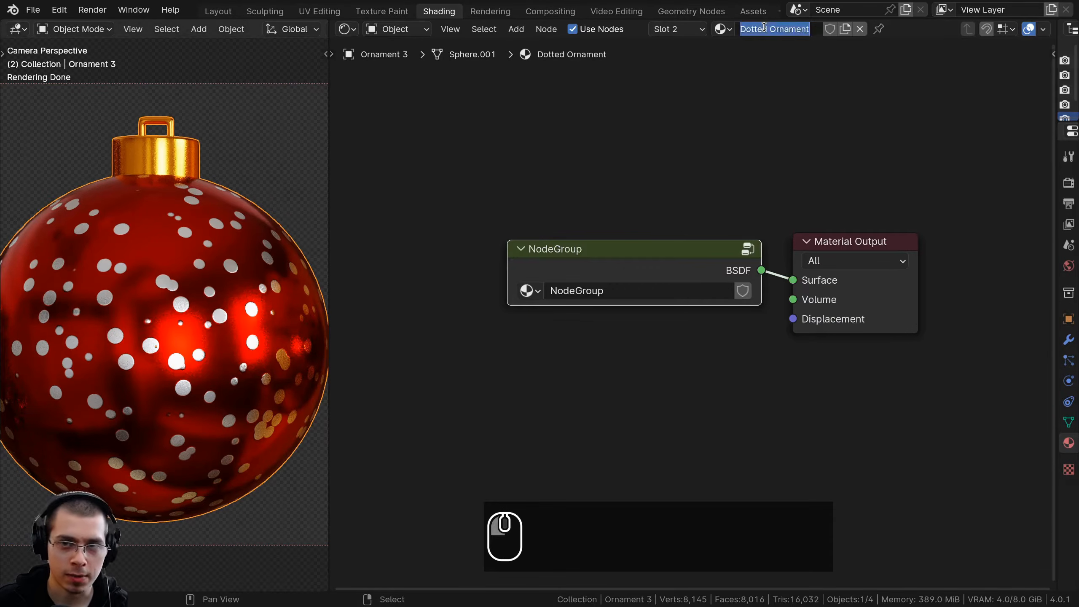
key(ctrl+c)
click(578, 291)
key(ctrl+v)
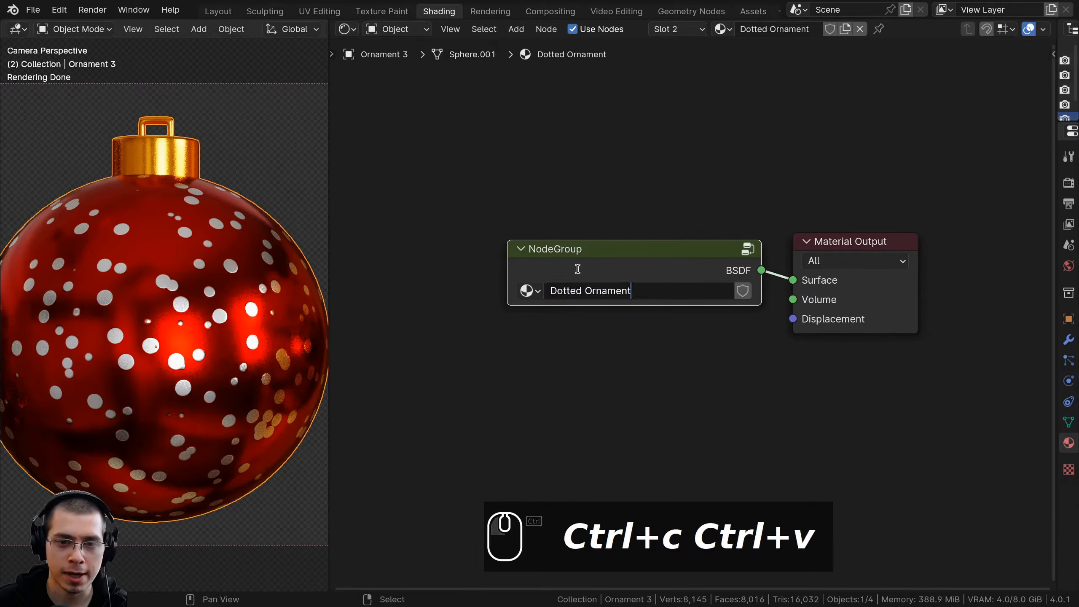
click(501, 264)
drag(507, 264, 519, 265)
drag(652, 261, 659, 260)
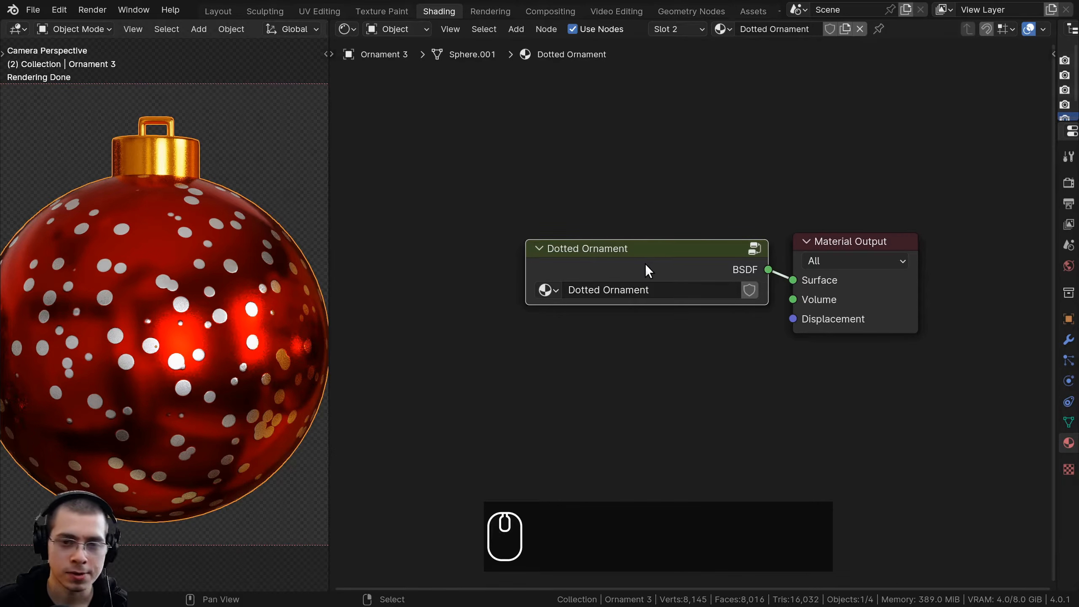
Open the Dotted Ornament group for editing and rename its BSDF output socket as Shader
key(Tab)
scroll(646, 263, down, 3)
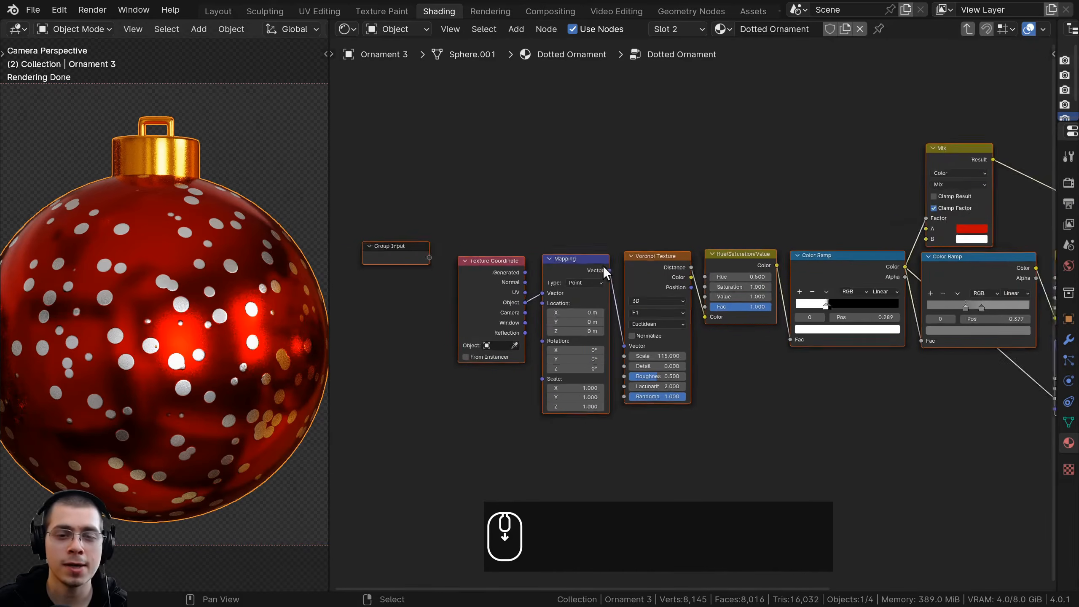
key(n)
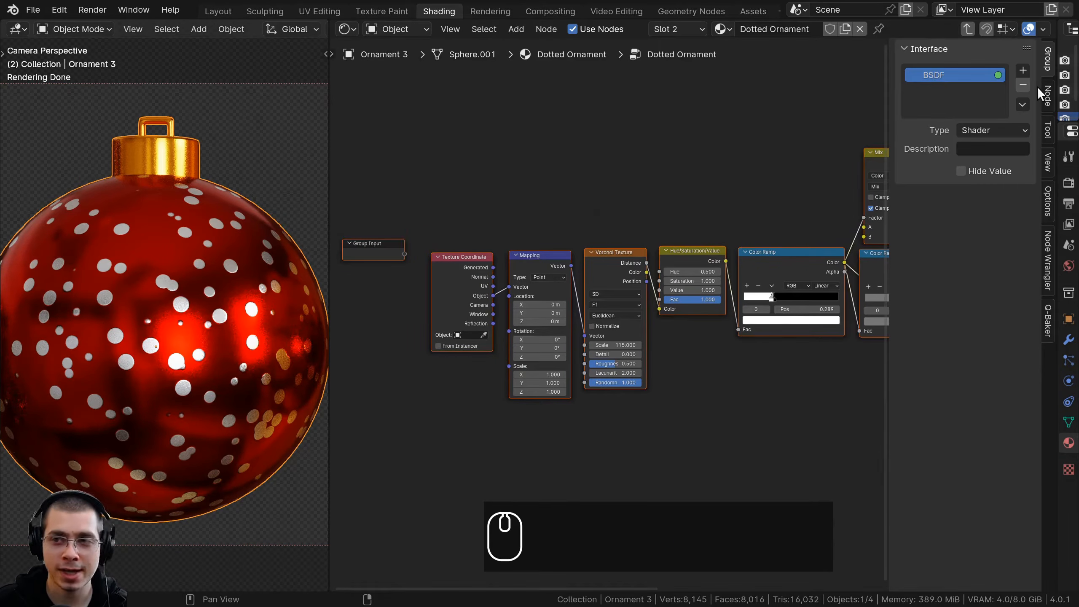
double_click(934, 79)
text(Shader)
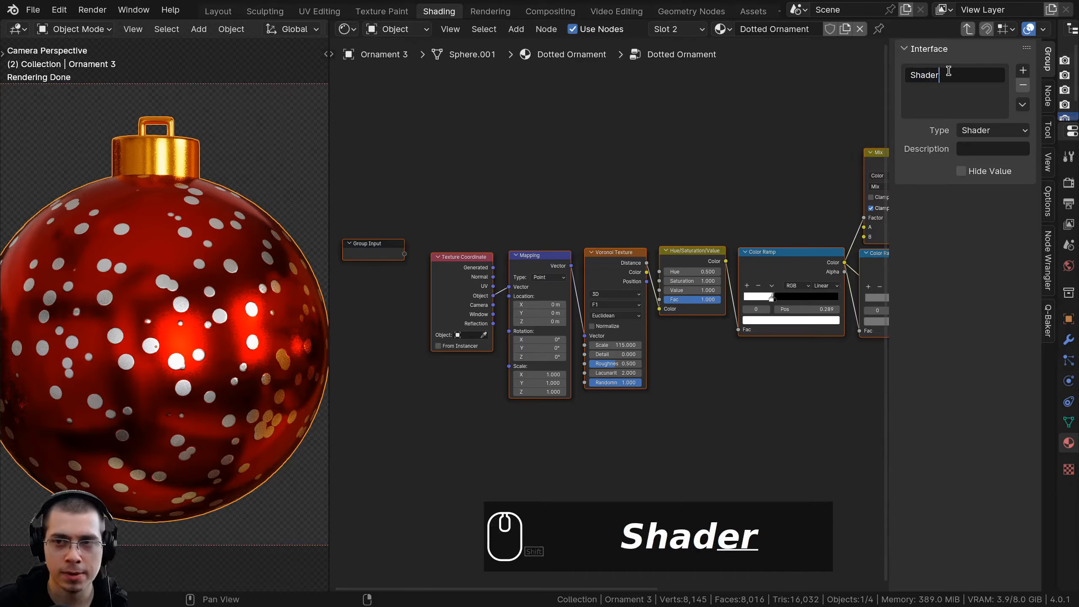
key(Return)
Move the Group Input node below the Texture Coordinate node, near the Mapping node's Scale input
ctrl+scroll(517, 276, left, 2)
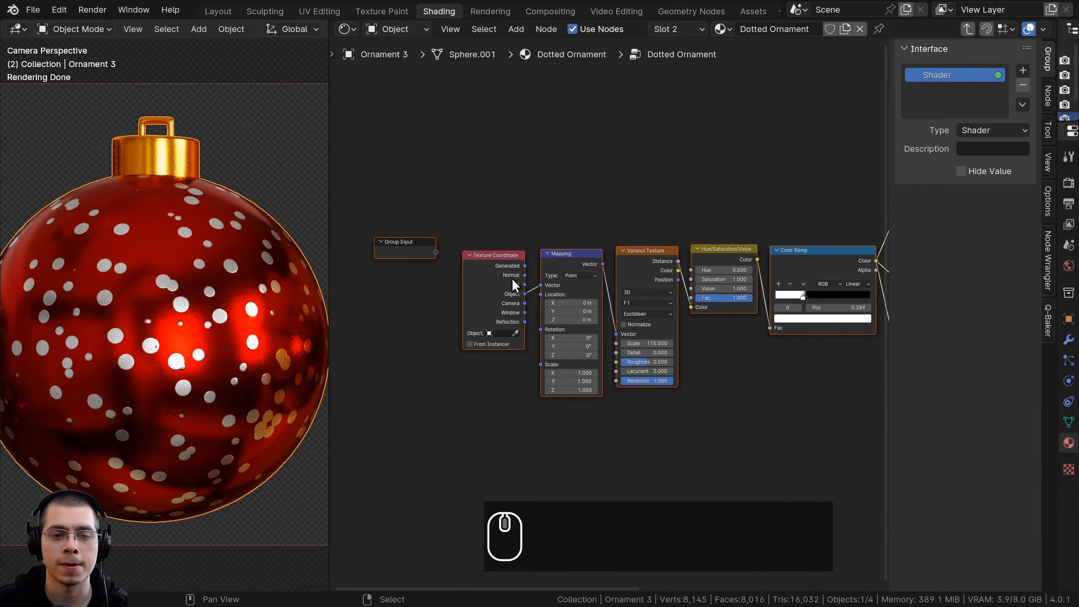
scroll(514, 278, up, 2)
click(503, 233)
key(g)
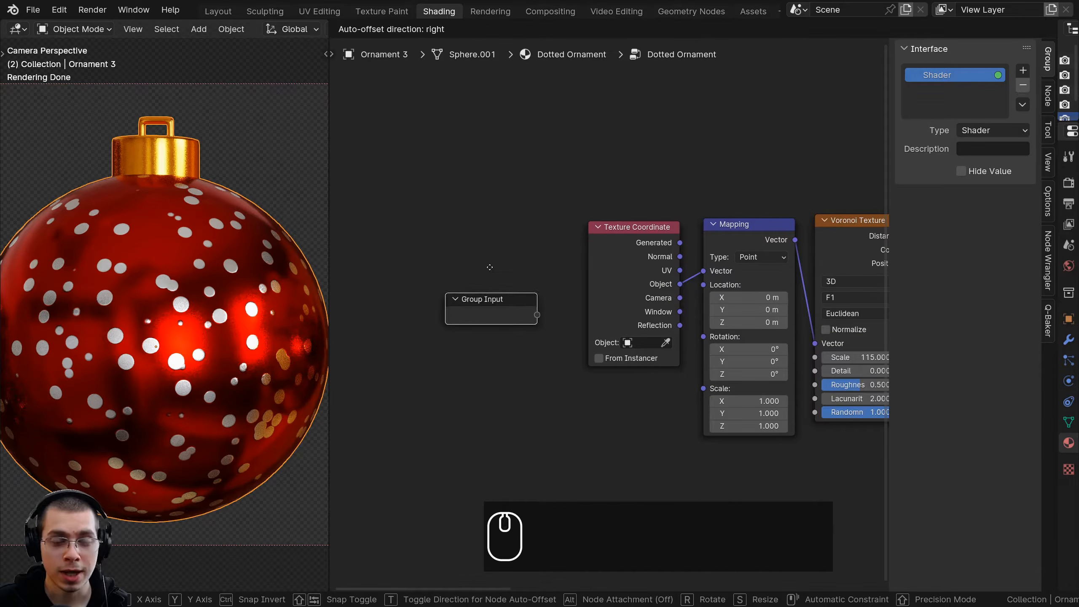
right_click(490, 267)
scroll(656, 296, up, 1)
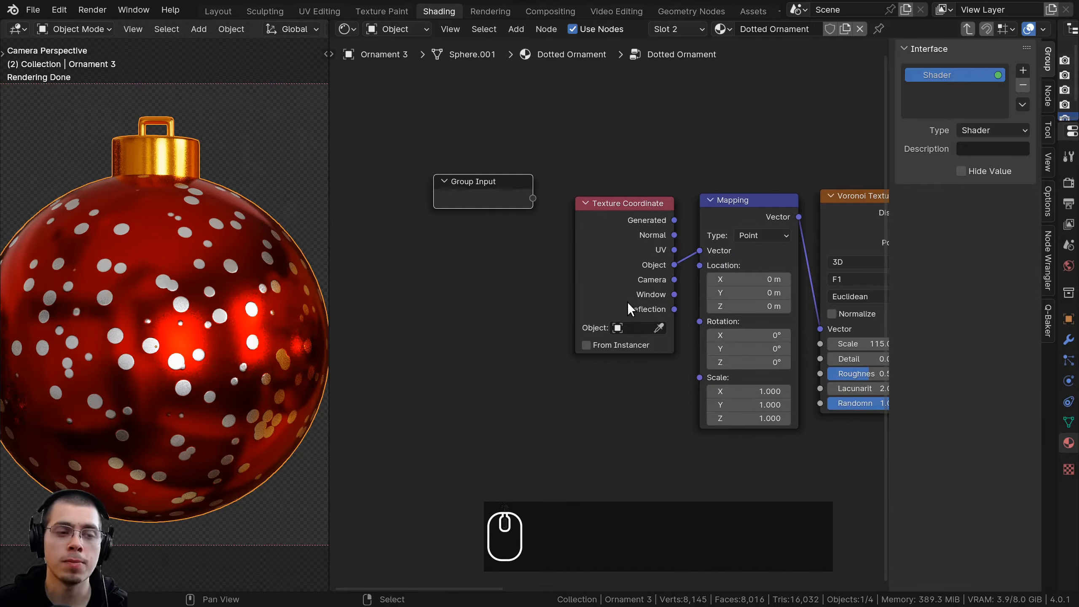
middle_drag(492, 250, 480, 242)
key(g)
click(495, 328)
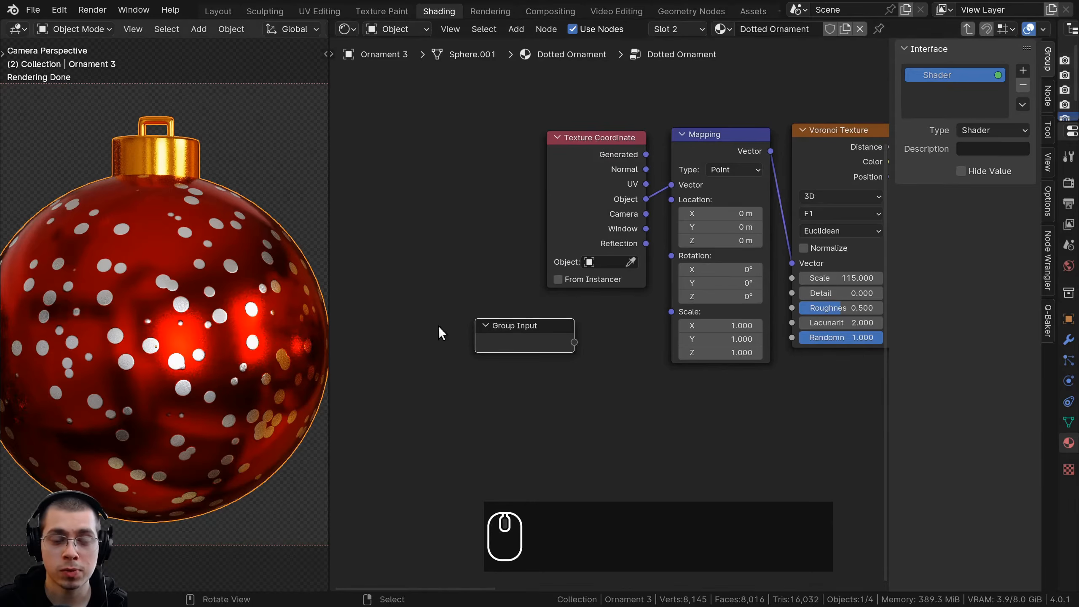
Expose the Mapping node's Scale by linking it to a new Group Input socket, and select that Scale socket in the group interface
scroll(627, 329, up, 1)
middle_drag(649, 335, 601, 341)
click(662, 131)
drag(635, 317, 533, 348)
ctrl+scroll(865, 221, right, 1)
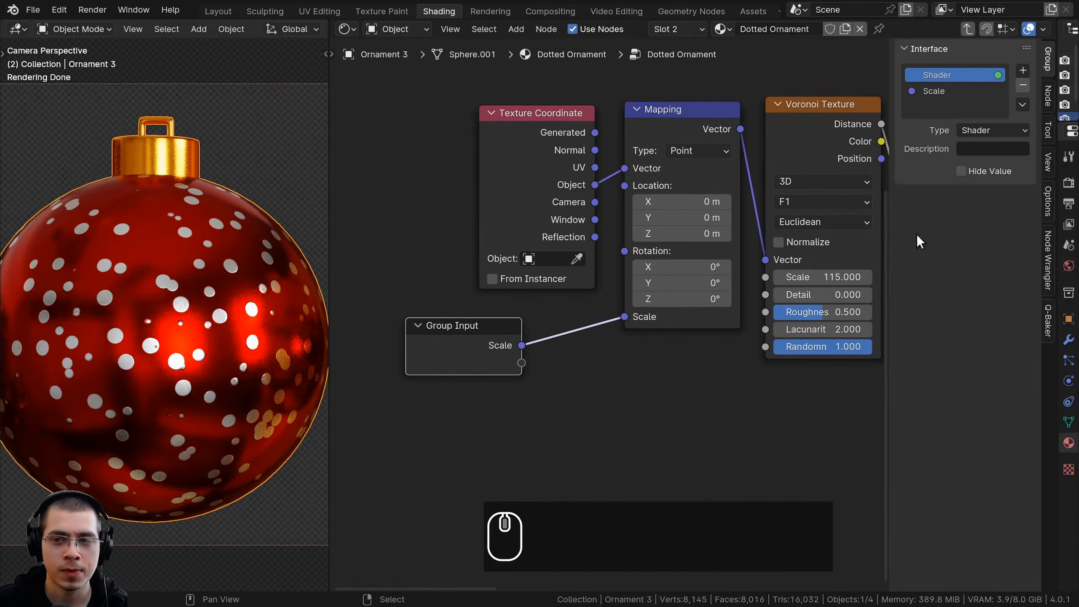
click(940, 93)
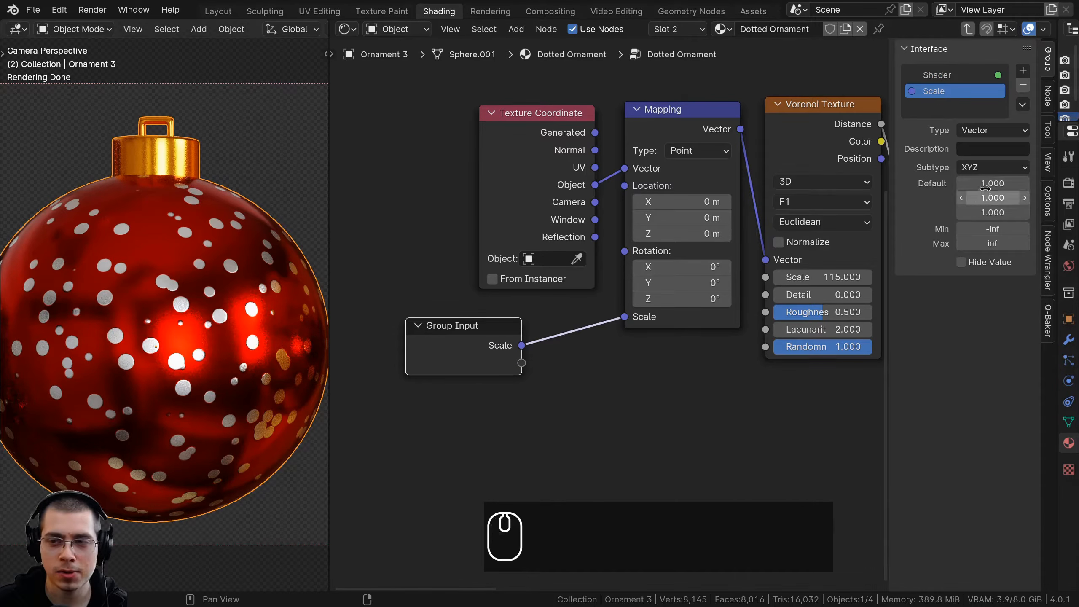
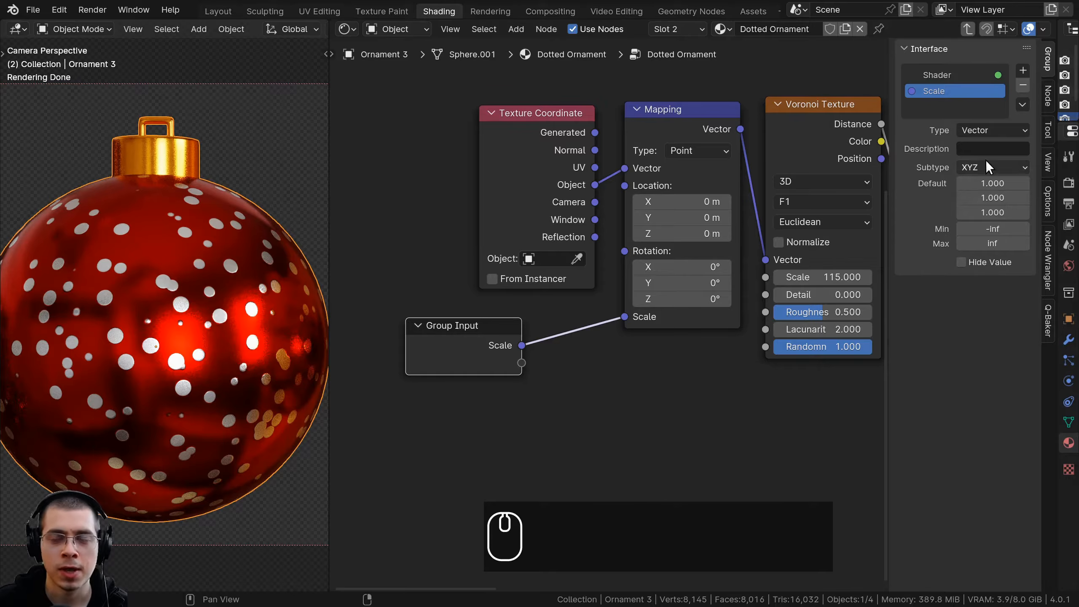
Change the Scale group input to the Float type and set its default value to 1
ctrl+scroll(679, 232, right, 2)
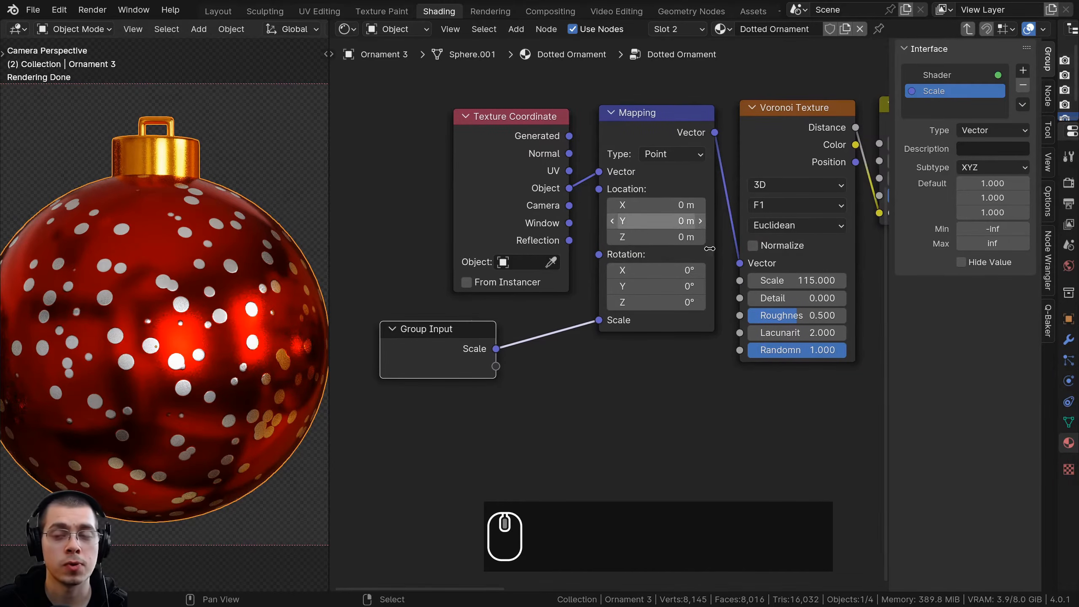
click(967, 131)
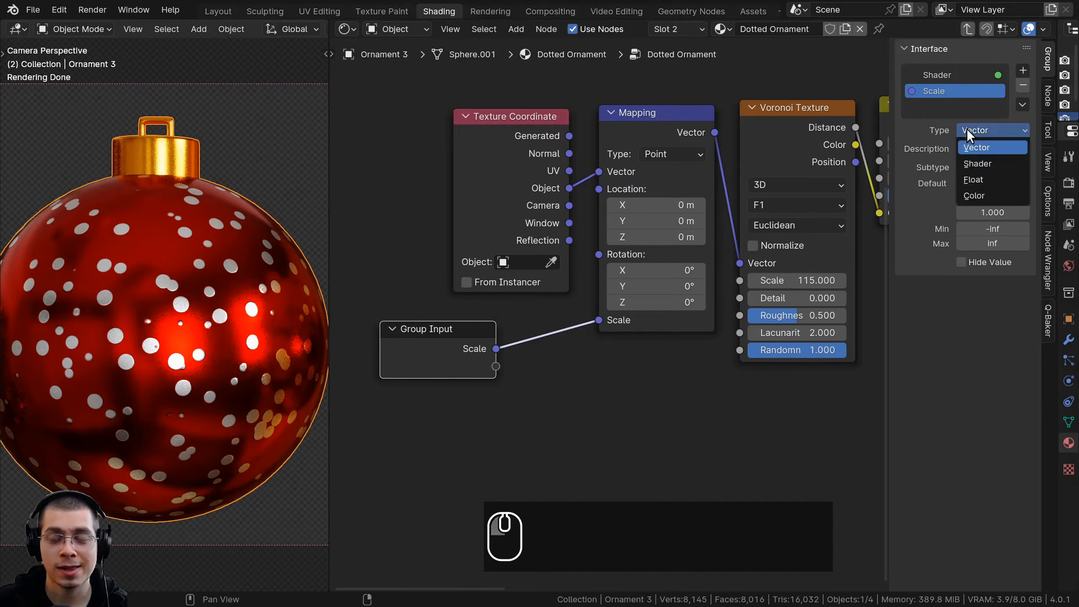
click(985, 179)
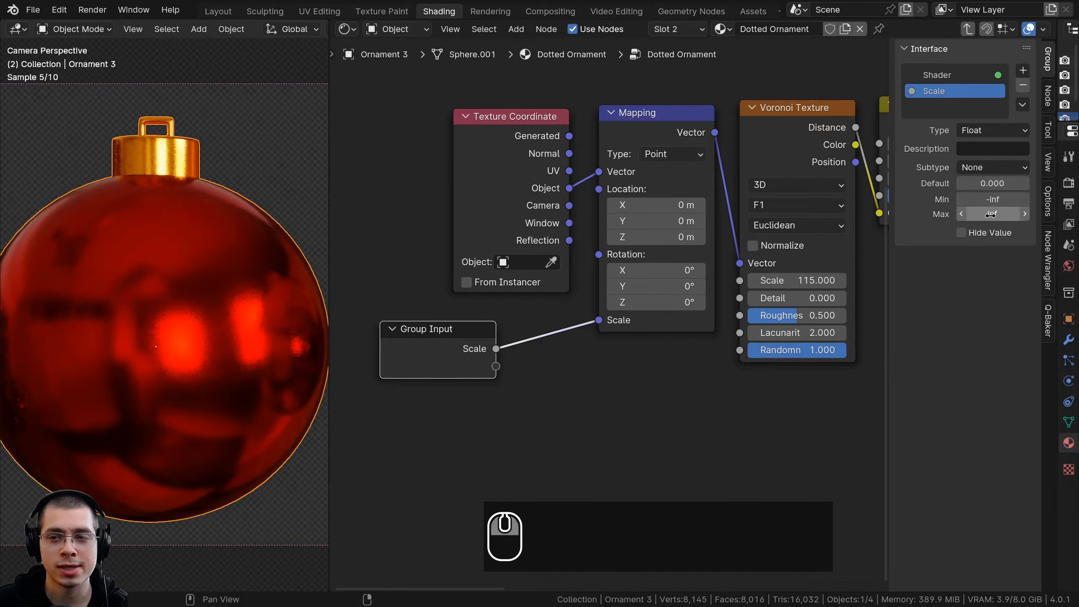
click(982, 184)
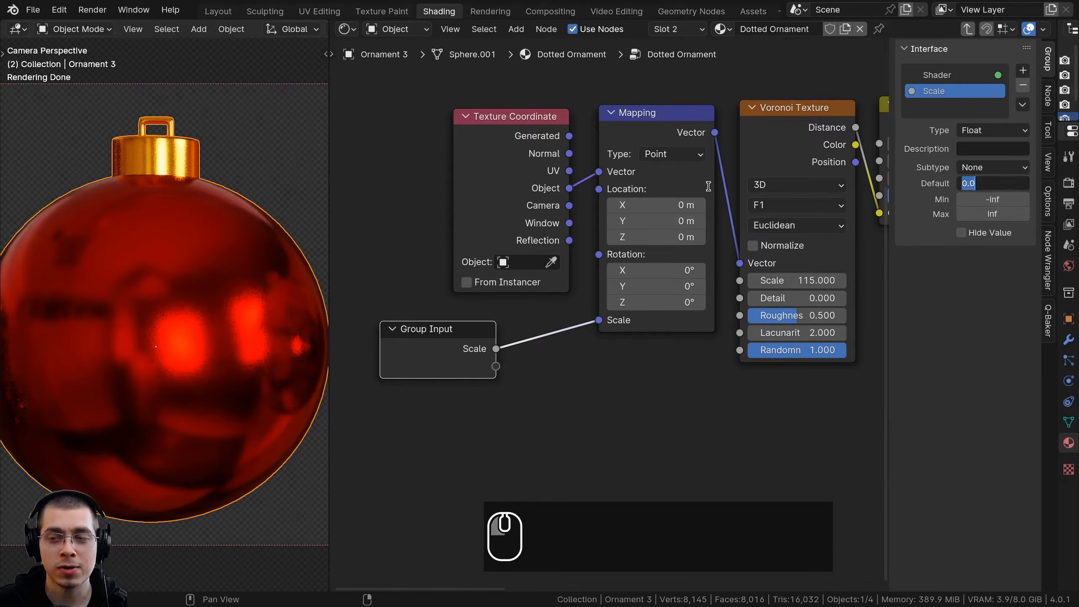
text(1)
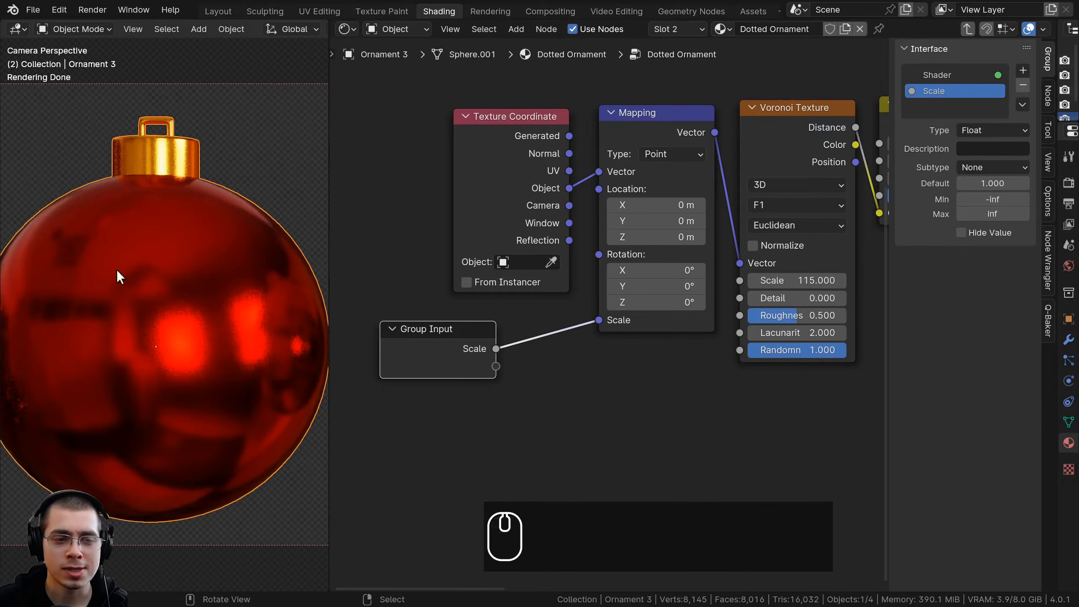
Set the Dotted Ornament group node's Scale to 1 outside the group, and reopen the group for editing
scroll(421, 318, up, 1)
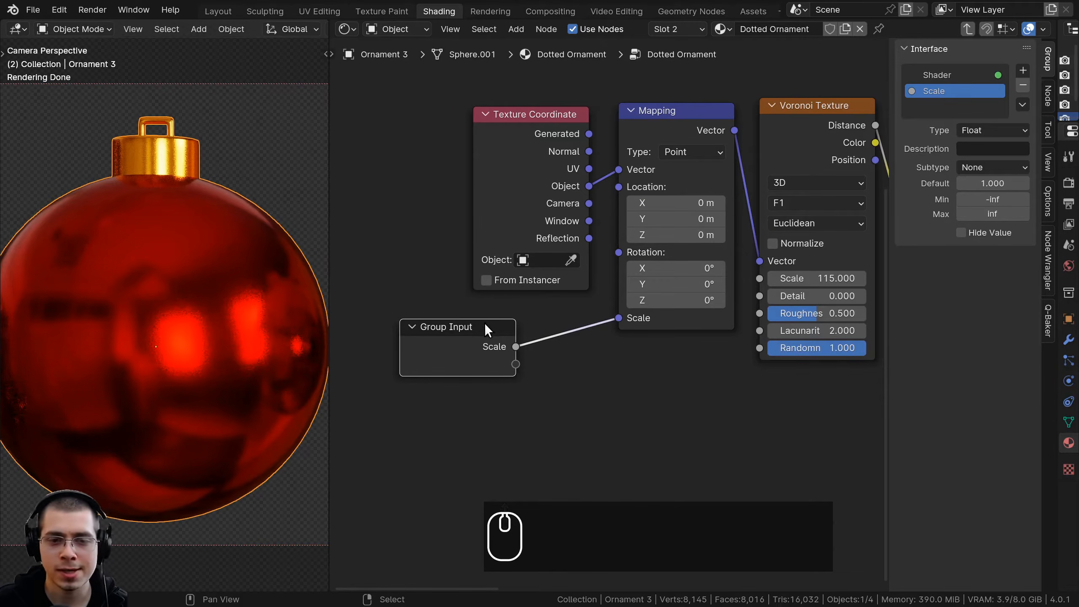
key(Tab)
click(548, 307)
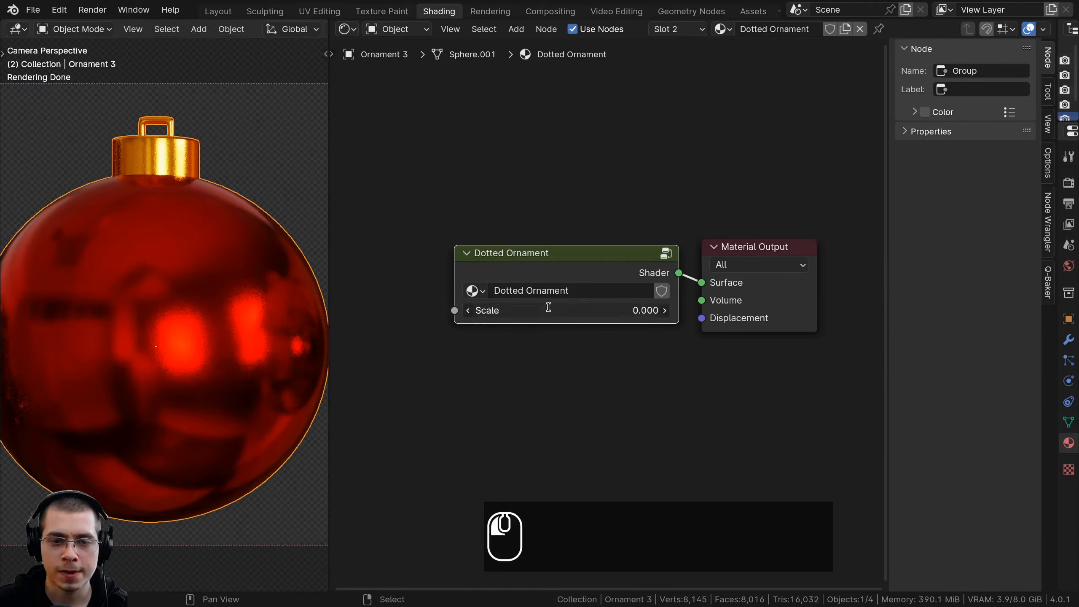
key(Return)
key(Tab)
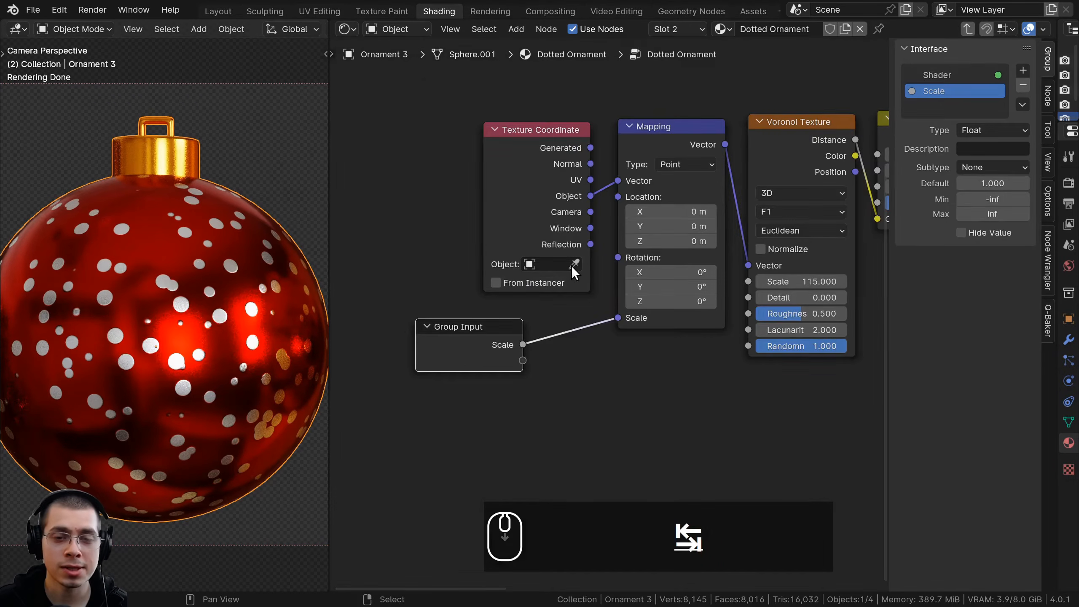
Move the Group Input node beside the Mix node and link the Mix node's A and B colors to new group inputs
scroll(571, 265, down, 1)
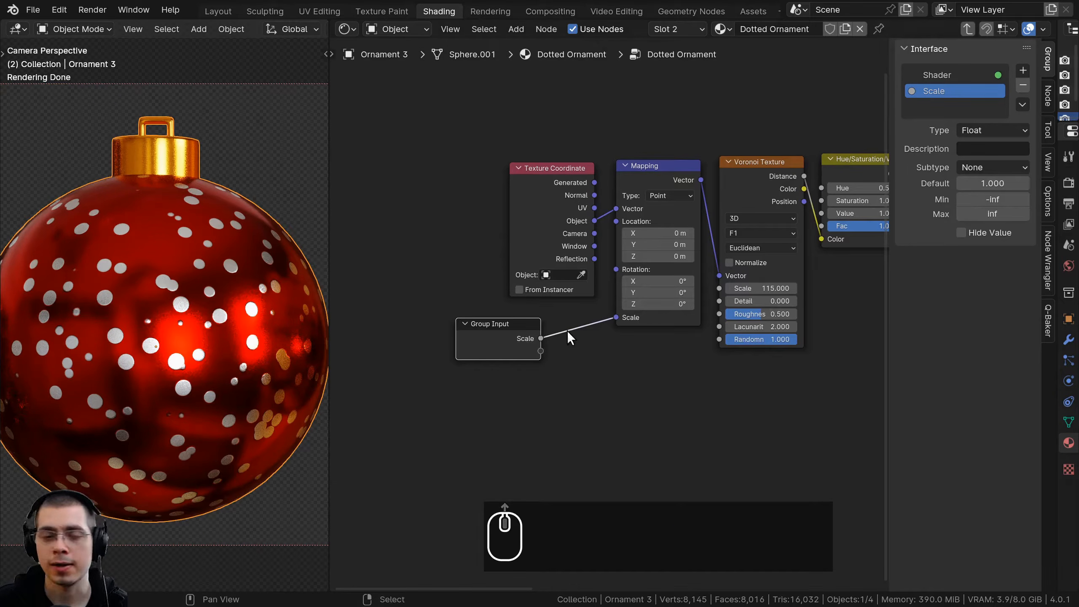
scroll(491, 338, down, 2)
key(g)
key(g)
click(566, 229)
scroll(616, 213, up, 2)
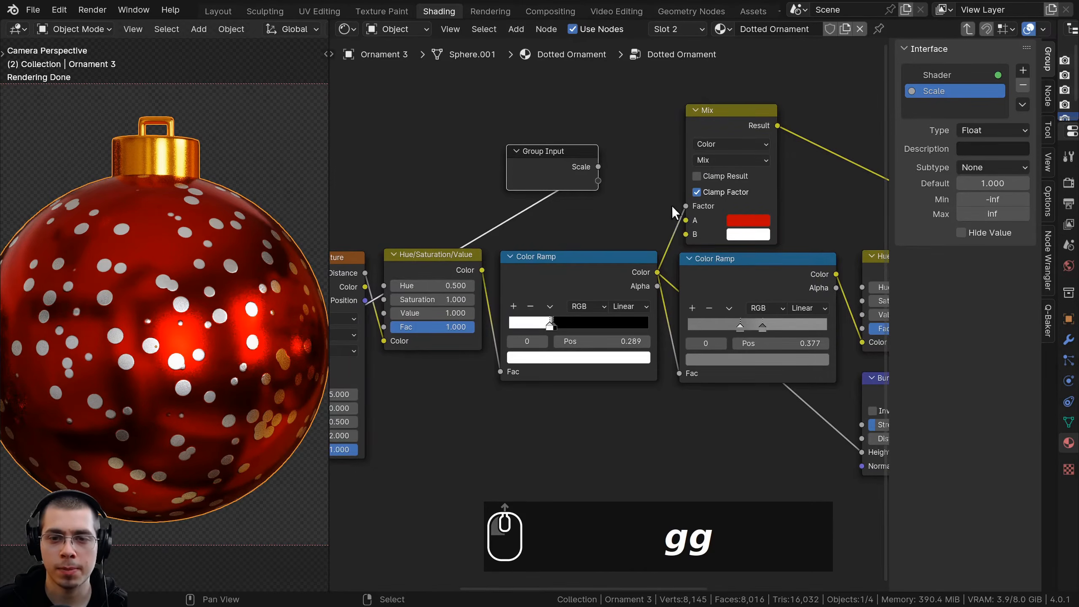
drag(686, 220, 594, 194)
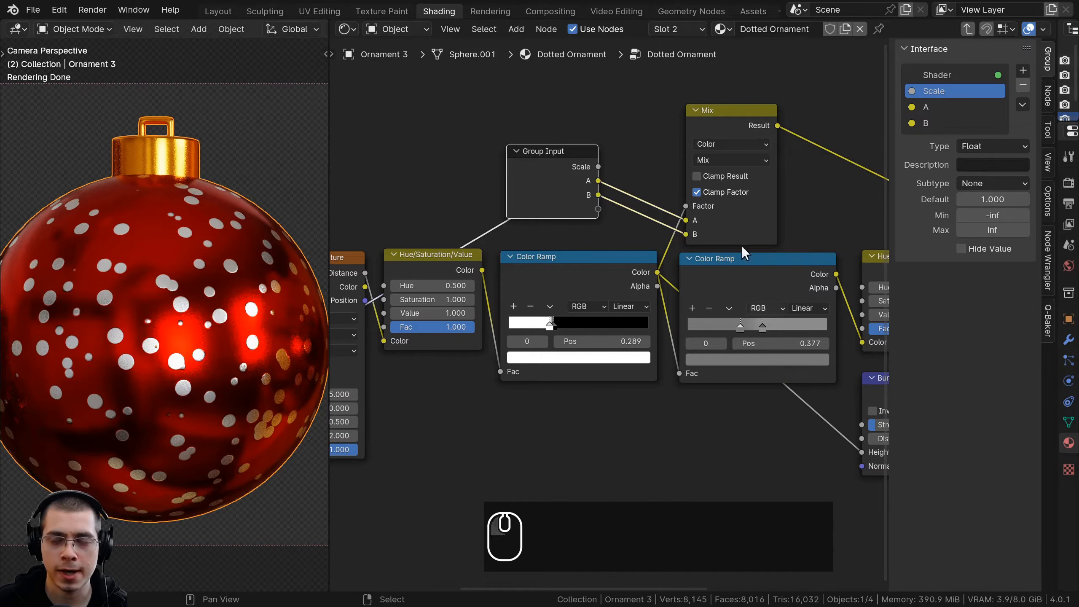
Rename the A and B group inputs as Color 1 and Color 2
click(927, 108)
double_click(928, 108)
text(Color 1)
key(Return)
double_click(925, 122)
text(Color 2)
key(Return)
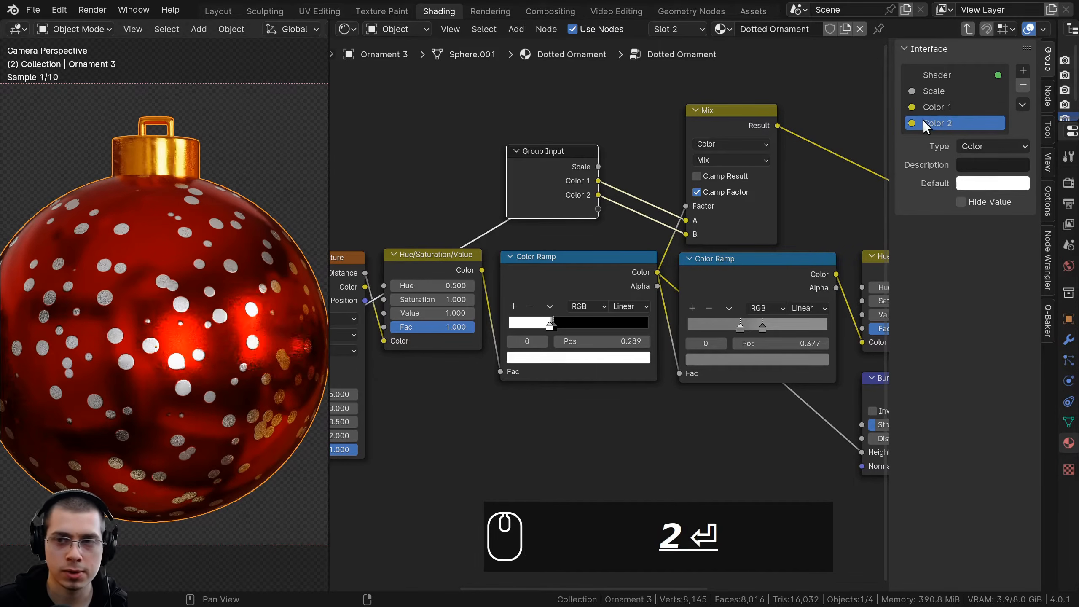
Expose the Principled BSDF's Metallic value by linking it to a new Group Input socket
scroll(582, 239, down, 5)
middle_drag(446, 207, 335, 225)
key(g)
click(352, 224)
scroll(706, 283, up, 1)
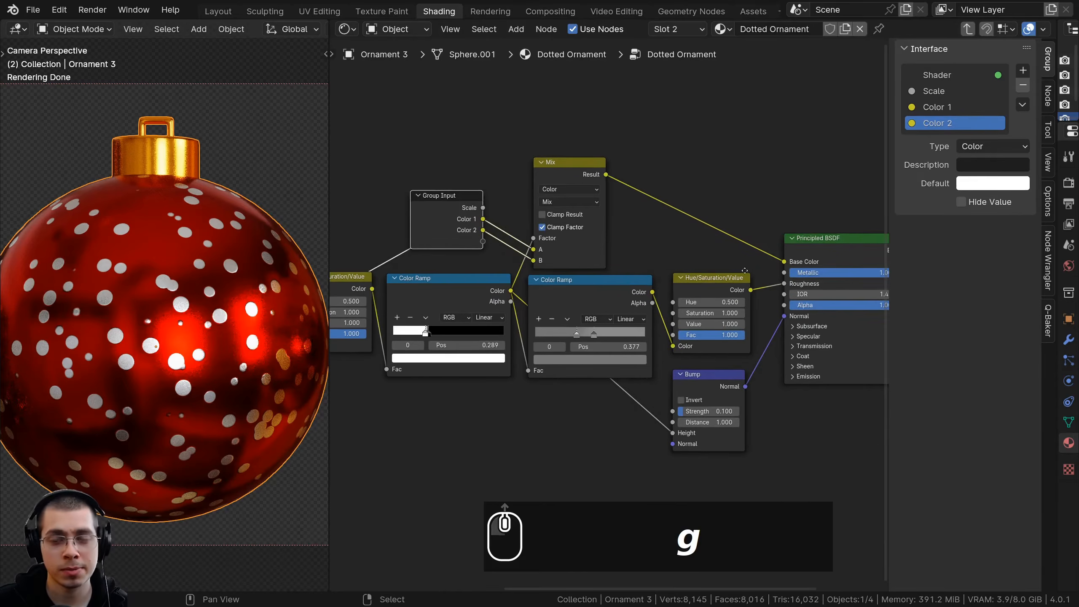
scroll(816, 272, up, 1)
drag(748, 266, 449, 237)
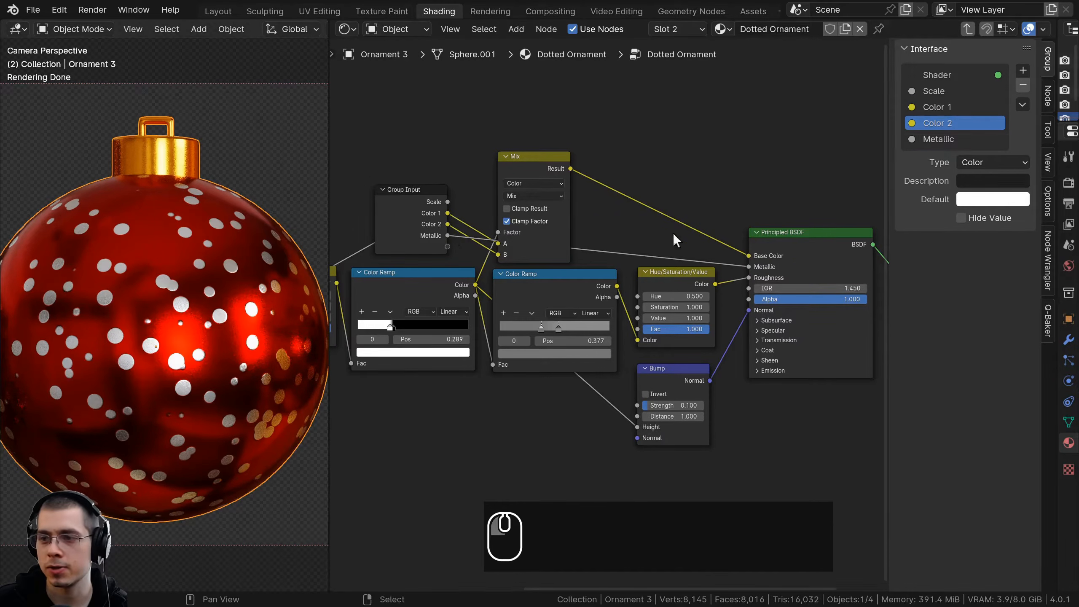
Move the Group Input above the Voronoi Texture and link the first Hue/Saturation/Value node's Value to a new group input
scroll(616, 316, down, 3)
middle_drag(616, 317, 817, 311)
click(638, 220)
key(g)
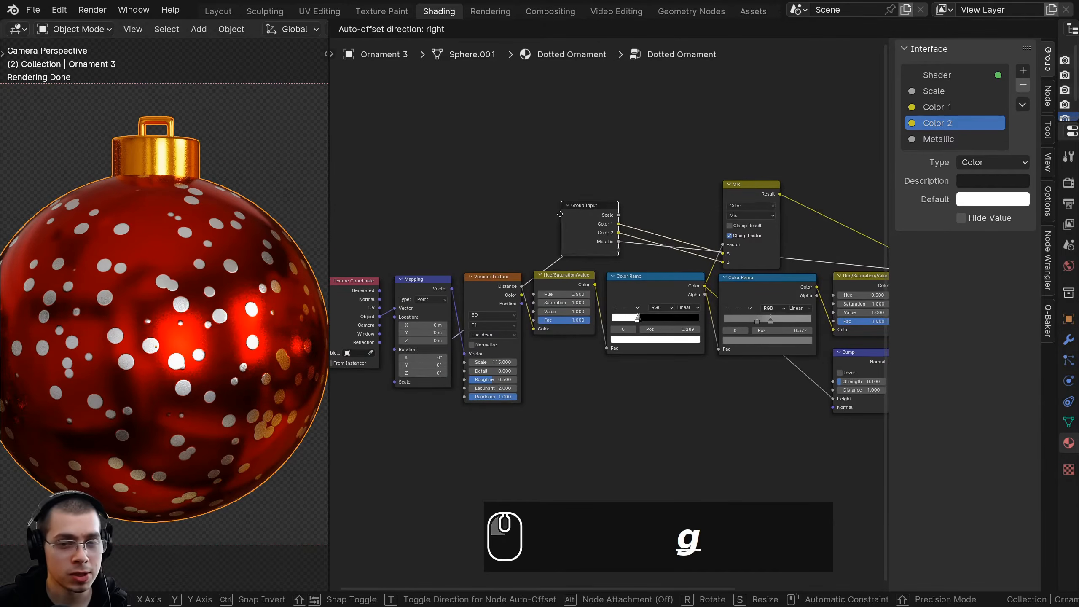
click(474, 216)
scroll(534, 314, up, 2)
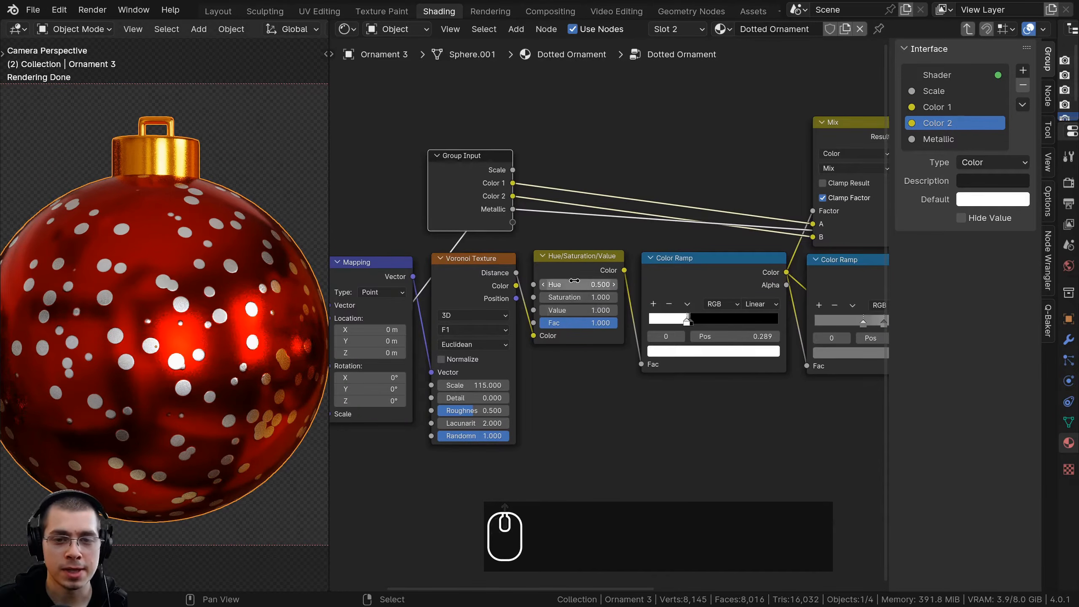
shift+drag(574, 312, 513, 222)
right_click(574, 312)
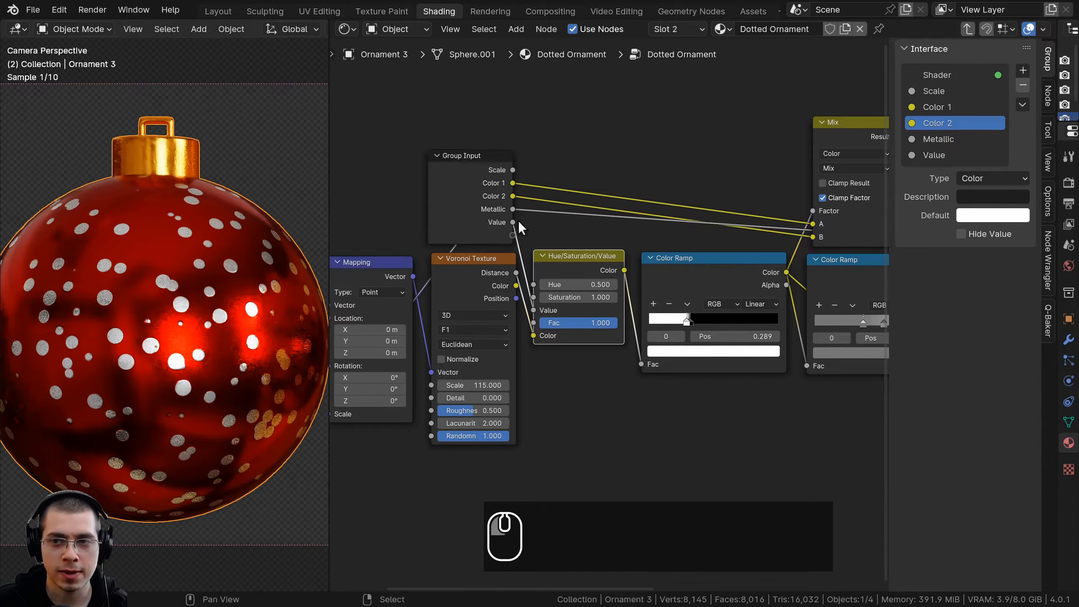
Rename the Value group input as Dots Size
double_click(932, 156)
text(Dot)
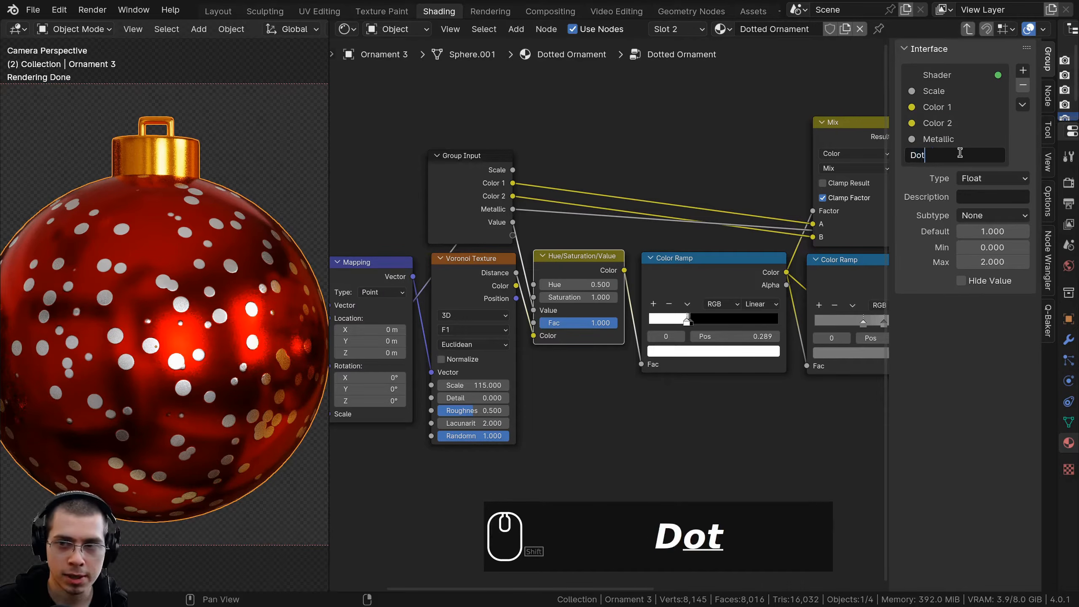
text(s Size)
key(Return)
double_click(959, 154)
key(Right)
key(BackSpace)
key(BackSpace)
text(ze)
key(Return)
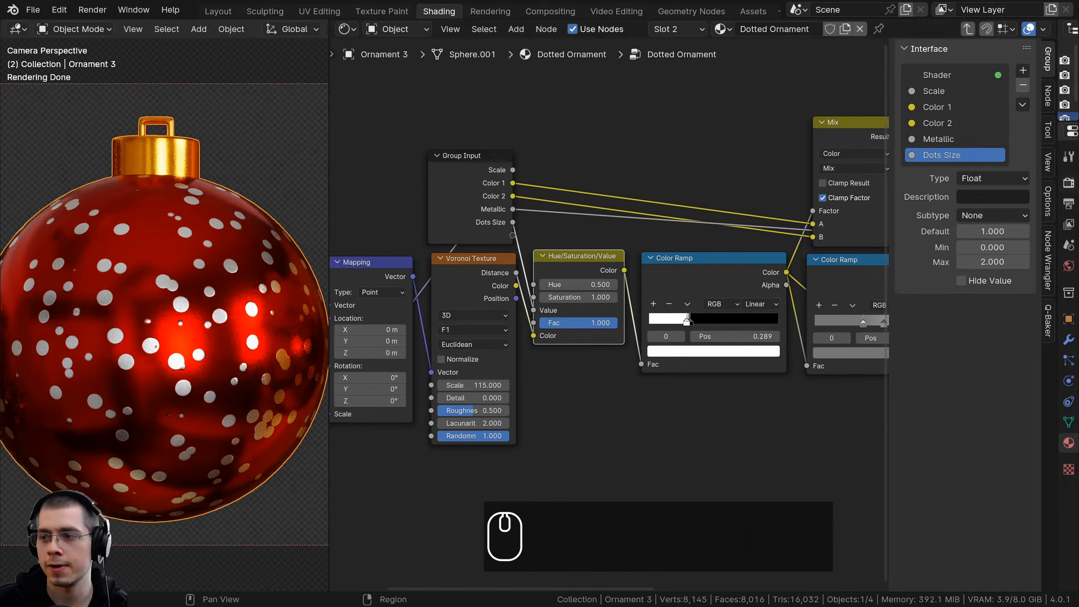
Expose the Voronoi Texture's Randomness as a new group input named Dots Random
scroll(480, 264, down, 2)
scroll(519, 306, up, 1)
middle_drag(454, 385, 539, 352)
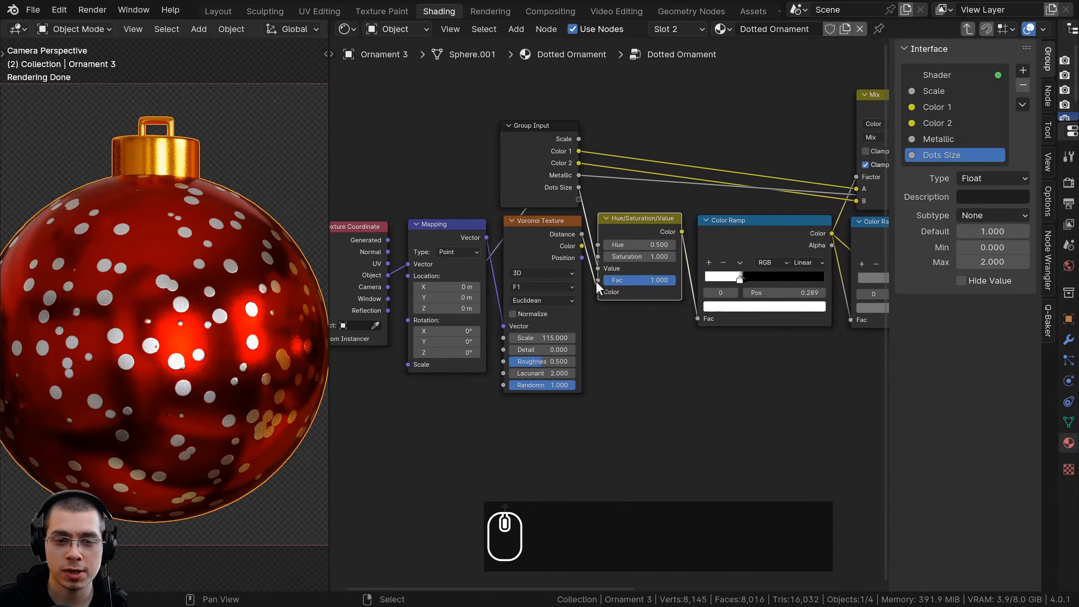
scroll(527, 370, up, 2)
drag(570, 396, 526, 151)
double_click(967, 172)
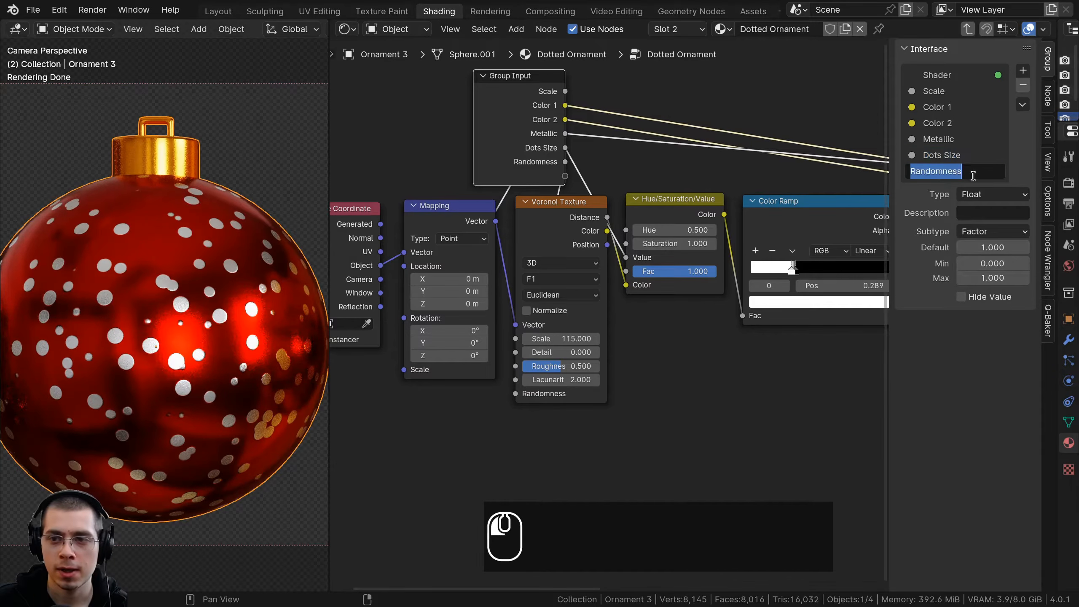
key(BackSpace)
key(BackSpace)
key(BackSpace)
text(Dots)
key(Return)
Try a lower Value on the Hue/Saturation/Value node that feeds the shader's Roughness
scroll(595, 312, down, 4)
middle_drag(851, 253, 705, 255)
middle_drag(772, 301, 667, 294)
scroll(654, 297, up, 6)
click(827, 207)
middle_drag(818, 221, 728, 238)
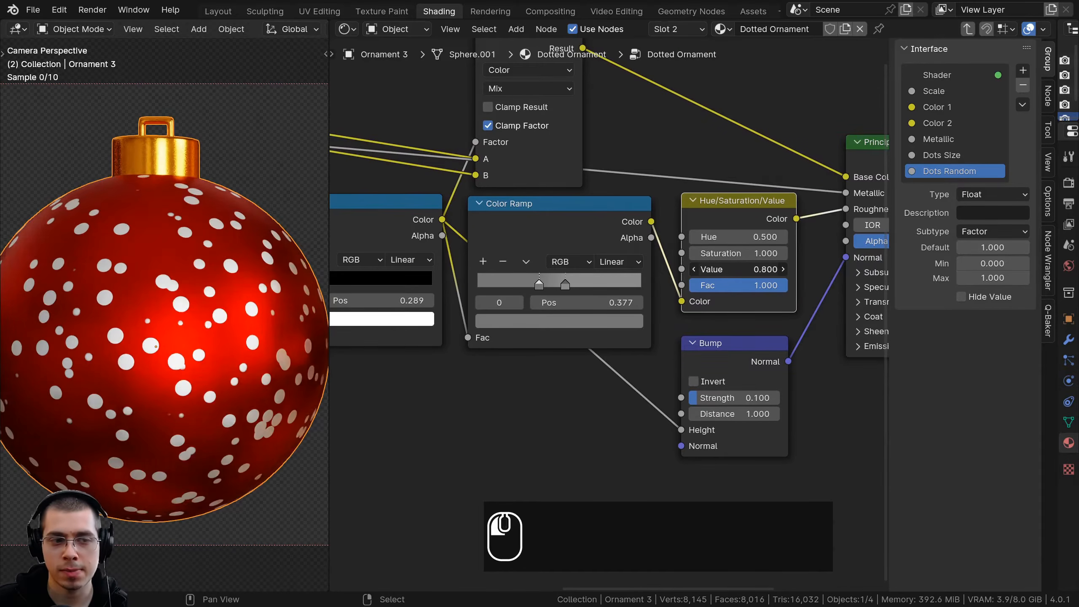
Expose the second Hue/Saturation/Value node's Value as a new group input named Roughness
scroll(714, 310, down, 3)
drag(731, 286, 524, 214)
double_click(925, 186)
text(Roughness)
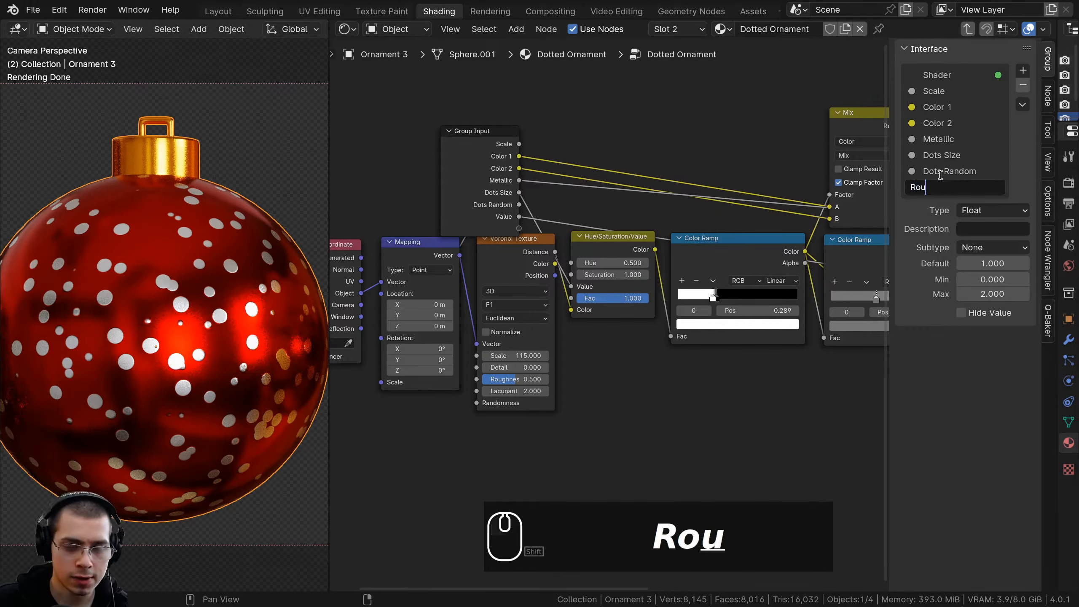
key(Return)
Move the Group Input node below the Color Ramp nodes, beside the Bump node
scroll(771, 255, down, 3)
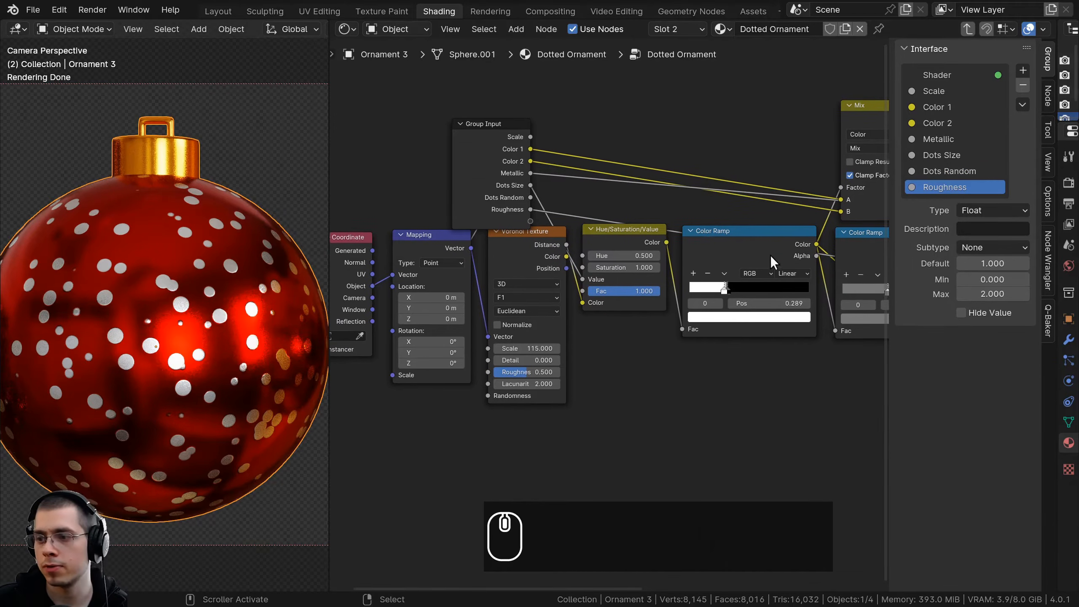
click(549, 192)
key(g)
click(702, 370)
middle_drag(665, 364, 519, 312)
scroll(454, 334, up, 1)
key(g)
click(495, 324)
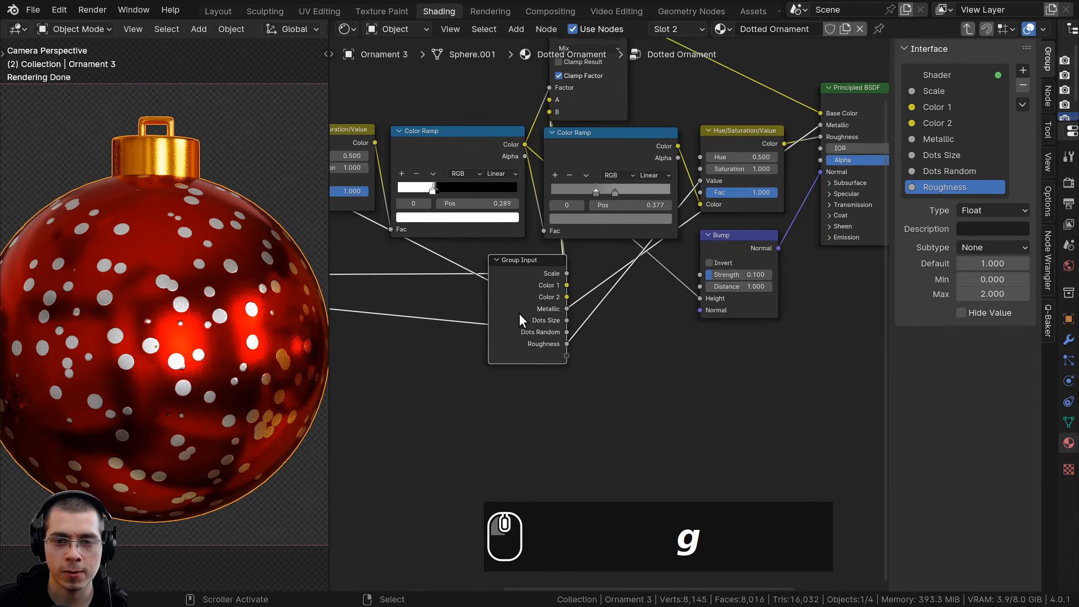
Expose the Bump node's Strength as a new group input named Bump Strength
scroll(612, 317, up, 2)
drag(717, 267, 560, 362)
double_click(926, 203)
text(Bump)
key(Return)
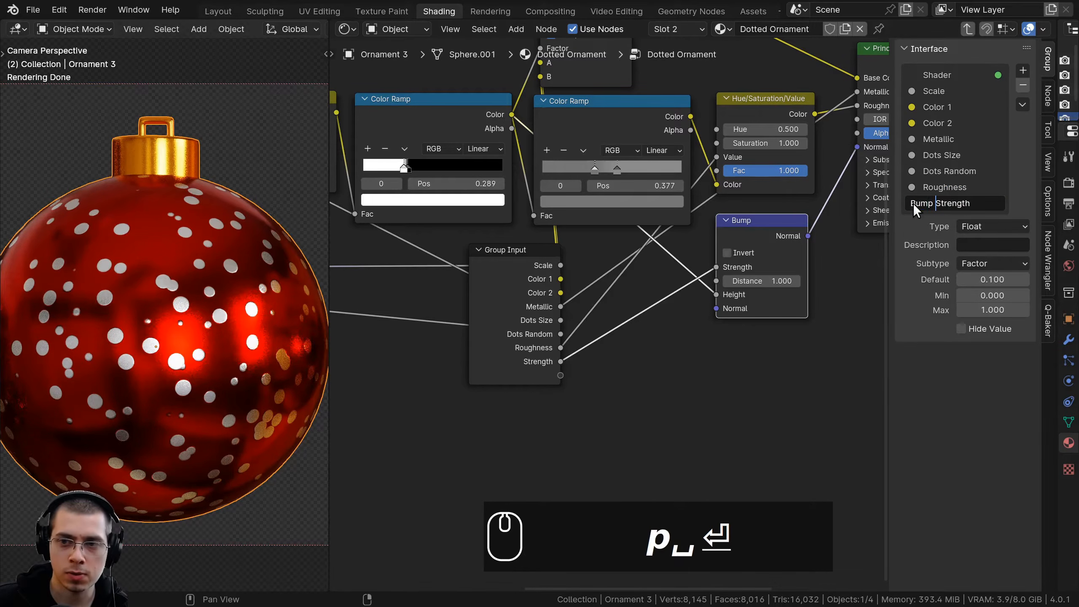
Move the Group Input node below the Texture Coordinate node and exit the Dotted Ornament group
scroll(520, 285, down, 3)
middle_drag(524, 295, 821, 276)
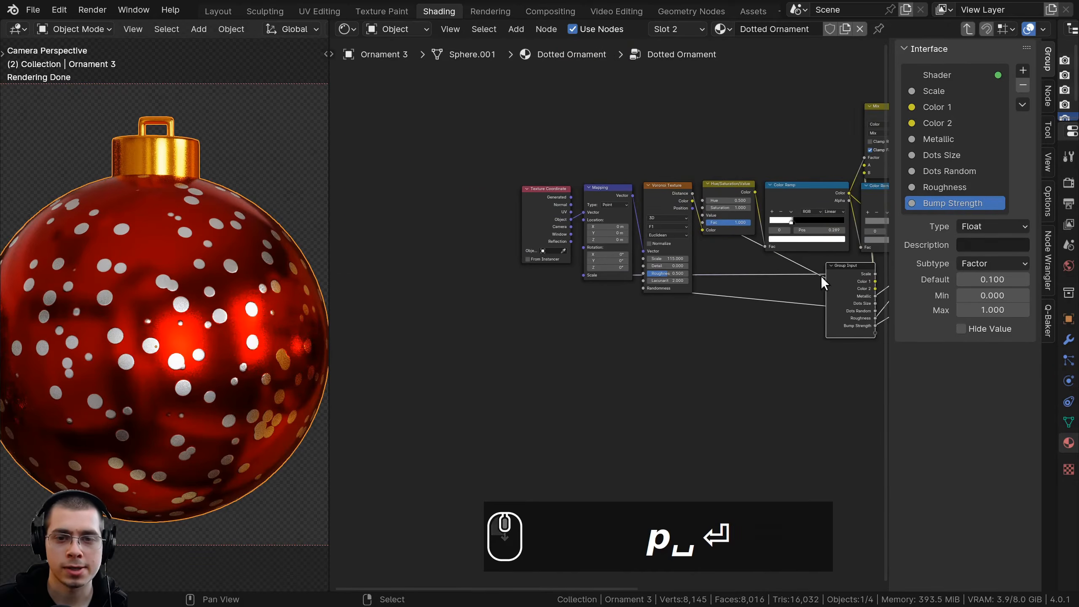
key(g)
click(517, 287)
scroll(587, 258, up, 2)
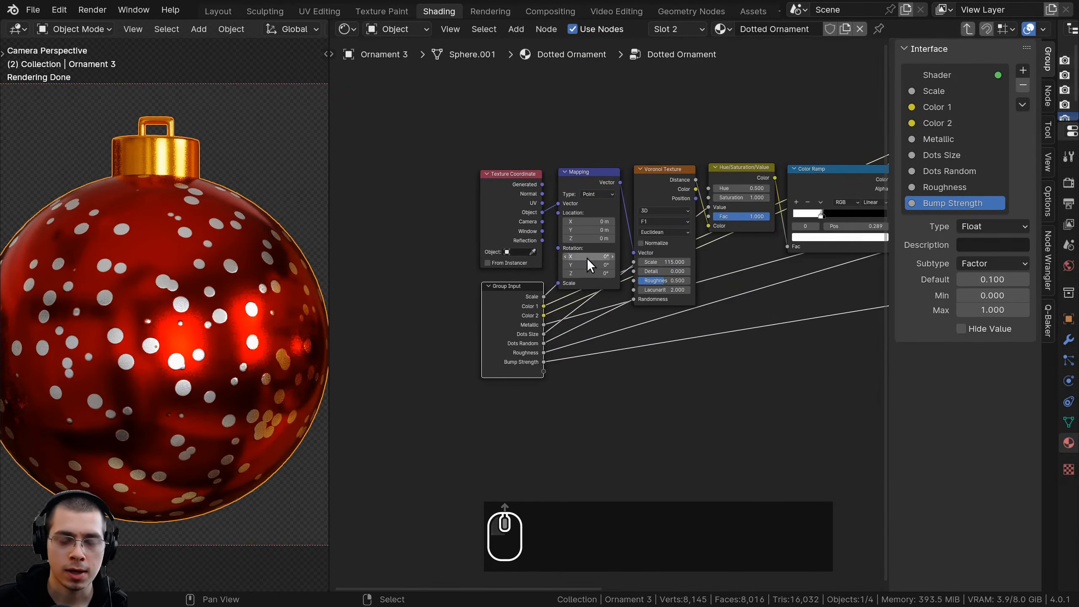
key(Tab)
scroll(589, 257, up, 3)
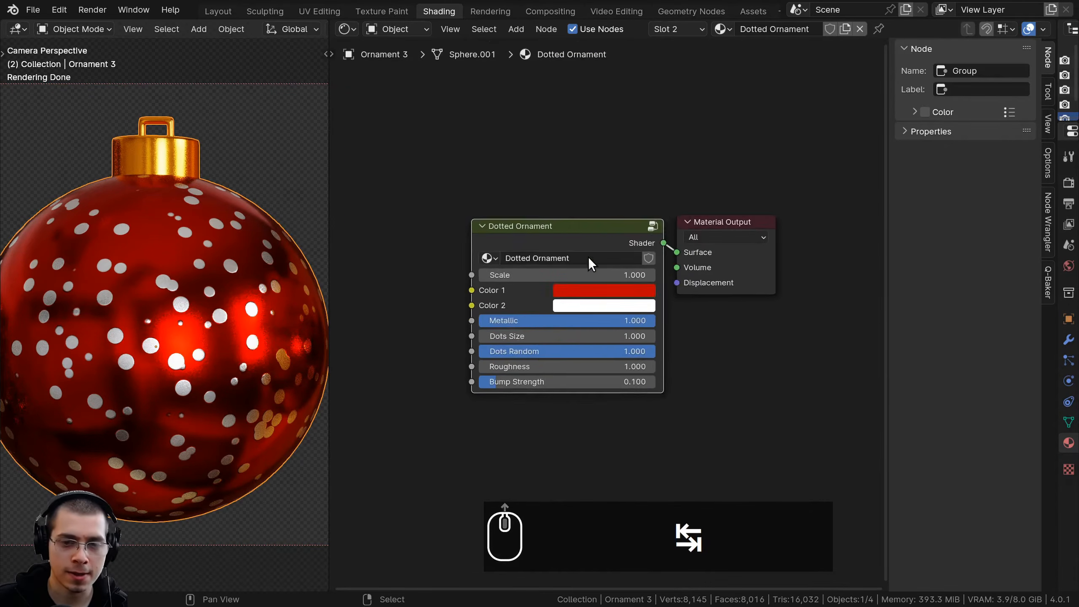
Hide the node editor's sidebar and deselect all nodes
scroll(586, 239, up, 2)
key(n)
drag(629, 125, 640, 121)
key(alt+a)
middle_drag(612, 147, 602, 152)
shift+middle_drag(277, 292, 283, 266)
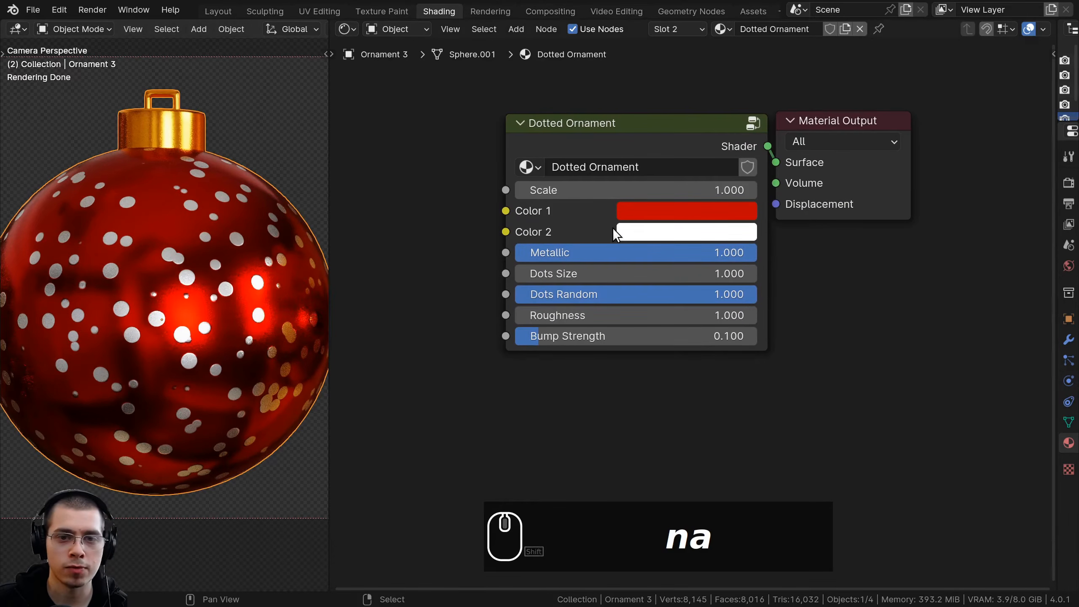
Try different Scale, Color 1 and Color 2 settings on the Dotted Ornament group node
mouse_move(613, 194)
mouse_down()
mouse_move(630, 195)
mouse_move(593, 195)
mouse_up()
right_click(594, 195)
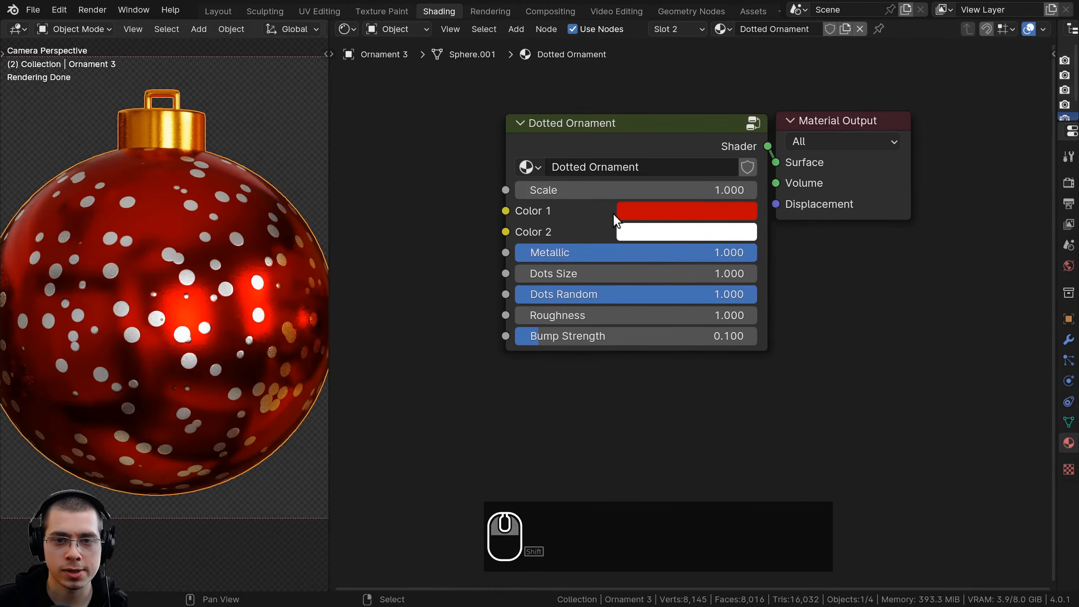
click(633, 210)
drag(746, 324, 706, 390)
click(657, 233)
drag(682, 282, 712, 336)
Try the group node's Metallic, Dots Size, Dots Random, Roughness and Bump Strength sliders, cancelling each change
drag(552, 253, 588, 336)
right_click(567, 253)
right_click(532, 274)
right_click(561, 273)
right_click(650, 295)
right_click(622, 323)
right_click(589, 336)
Save the Blender file with the finished Dotted Ornament node group
middle_drag(615, 183, 596, 248)
scroll(244, 183, down, 2)
key(ctrl+s)
scroll(184, 256, up, 2)
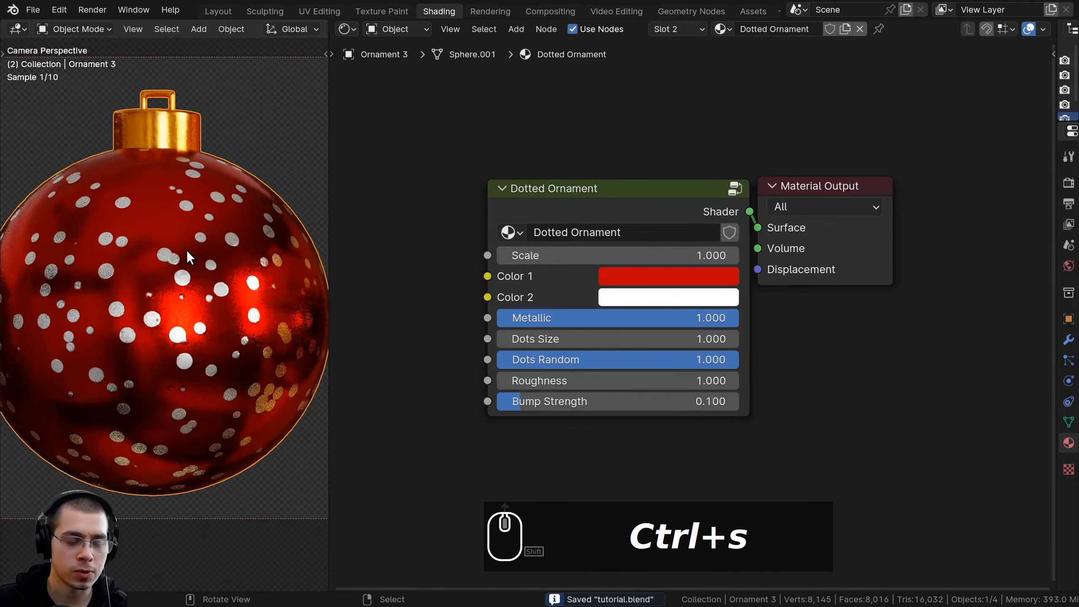
Hide the dotted Ornament 3 and select Ornament 1 in the viewport
scroll(199, 253, down, 2)
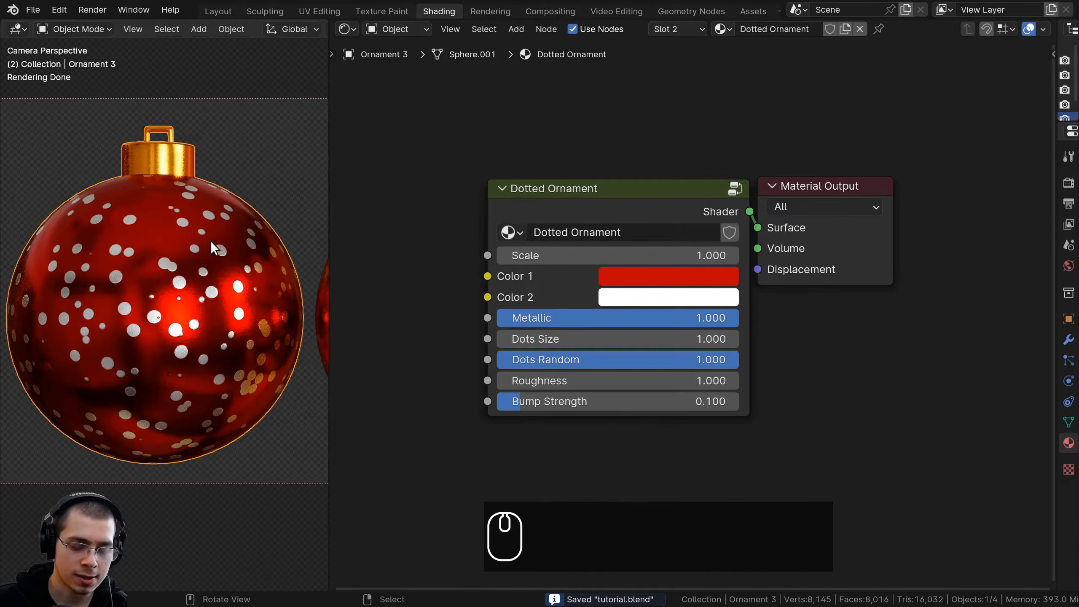
key(h)
shift+middle_drag(176, 270, 258, 215)
click(185, 181)
Widen the Outliner and Properties area beside the node editor
scroll(216, 258, down, 1)
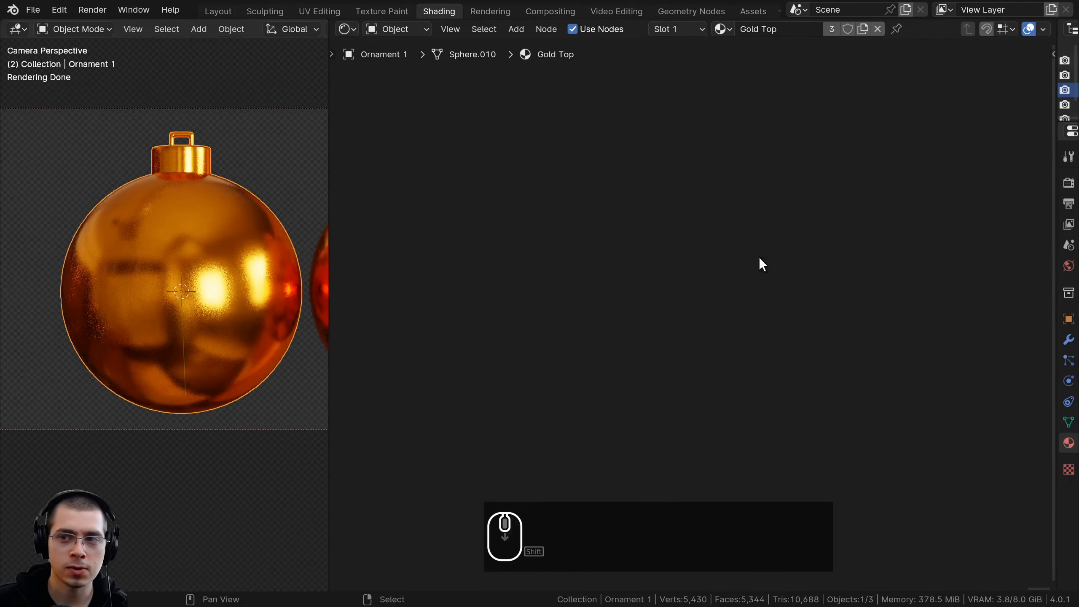
drag(1056, 212, 879, 208)
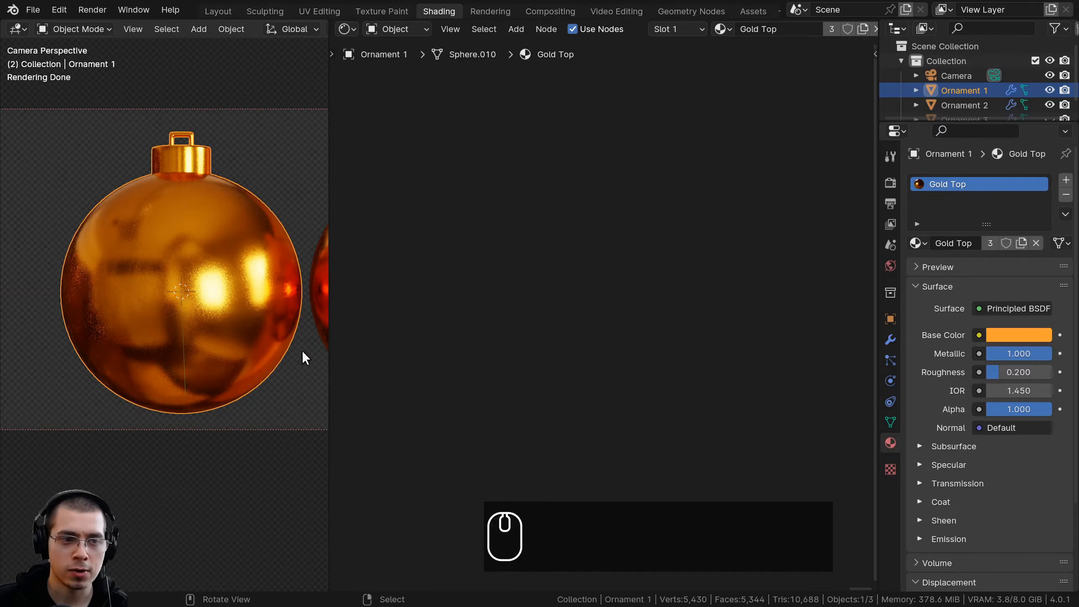
Add a second material slot to Ornament 1 with a new material named Striped Ornament
shift+middle_drag(220, 250, 217, 246)
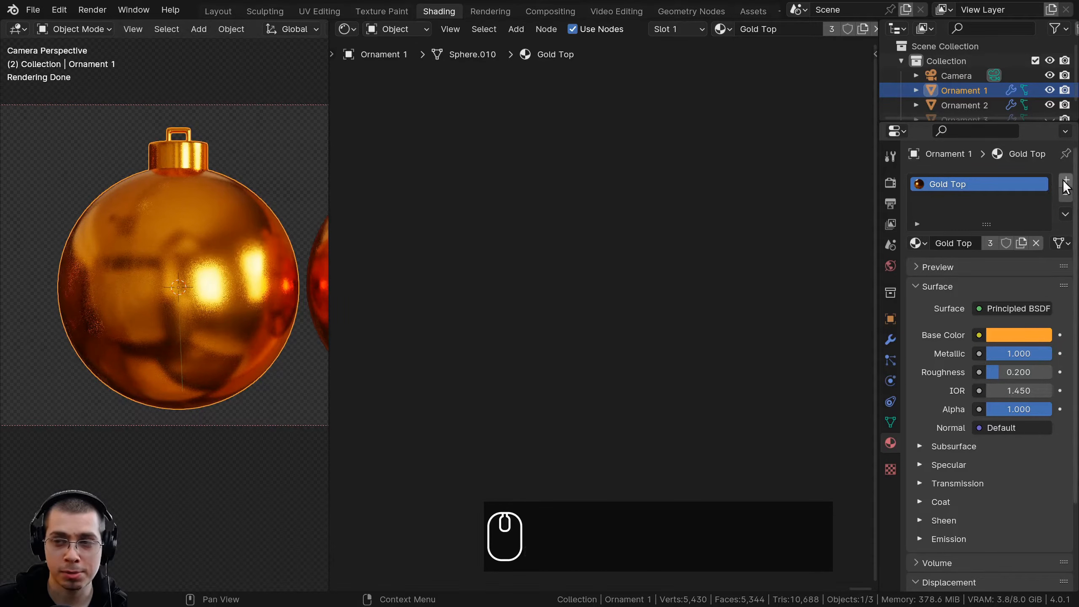
click(1066, 181)
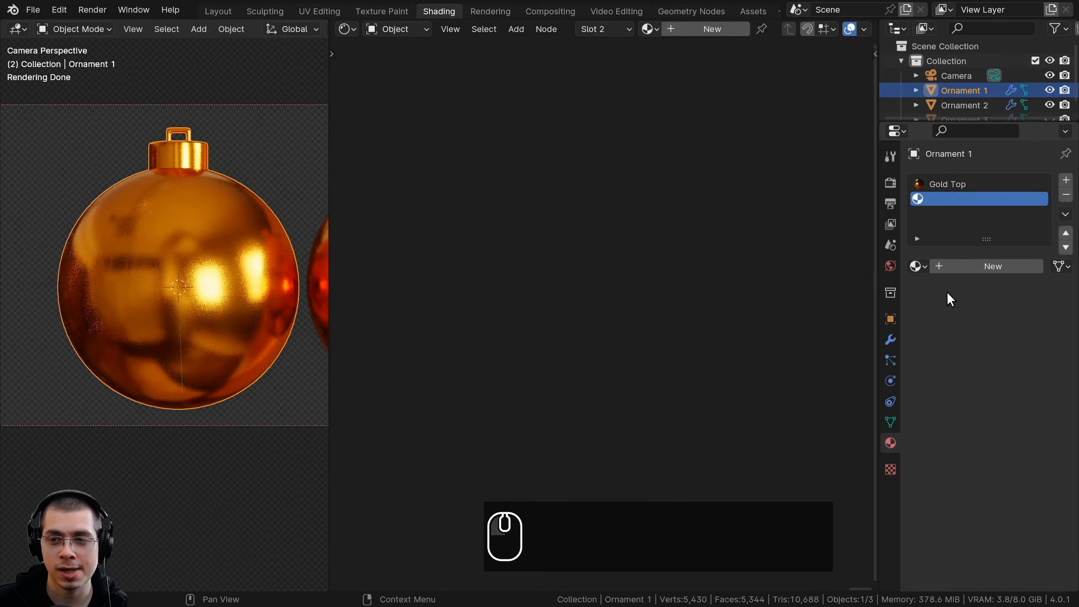
click(973, 272)
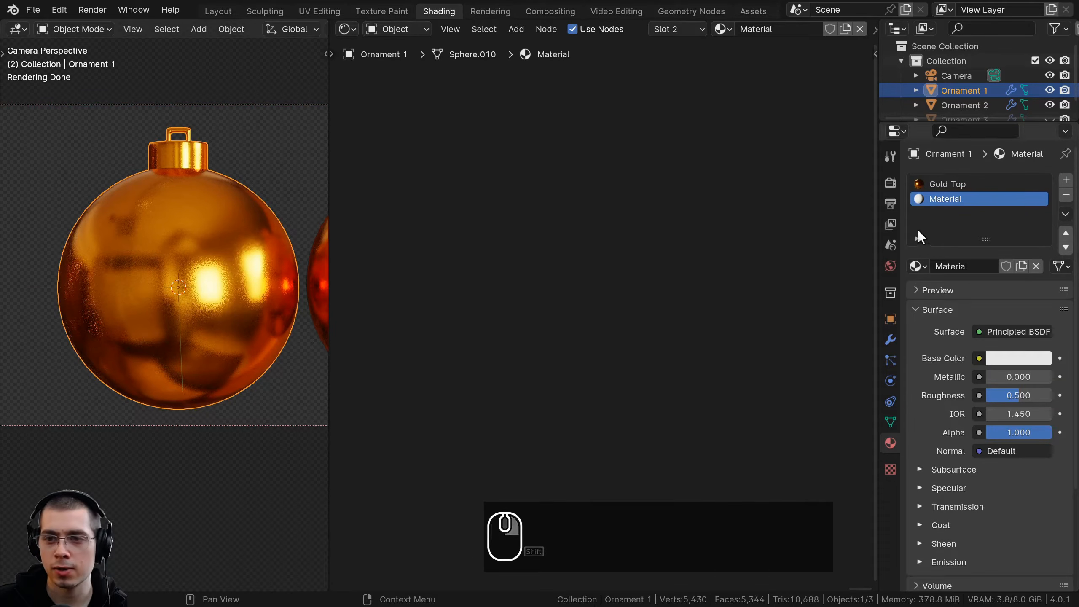
text(St)
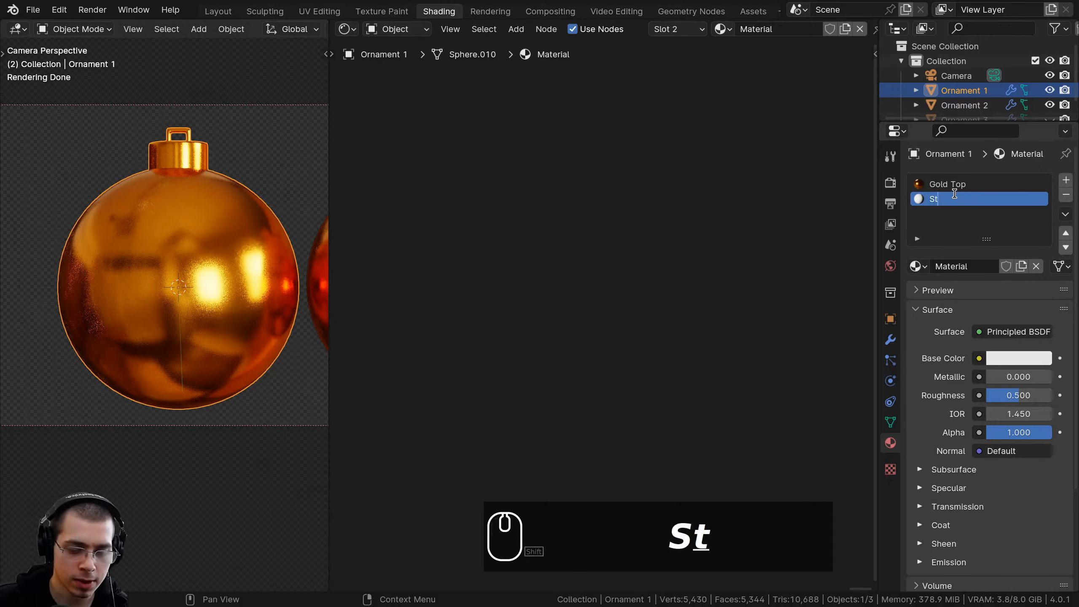
text(riped Ornament)
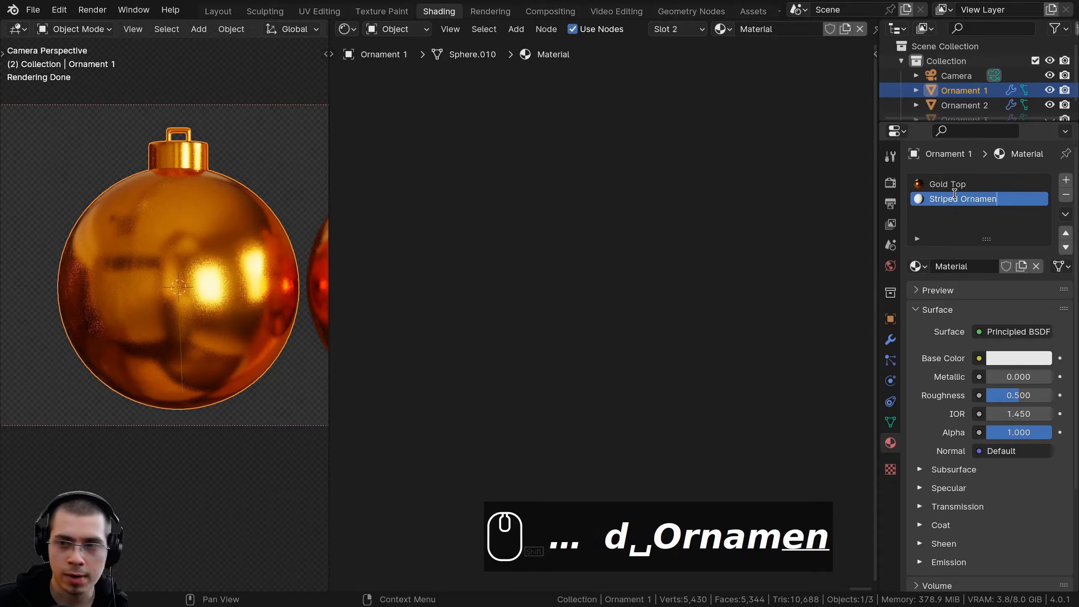
key(Return)
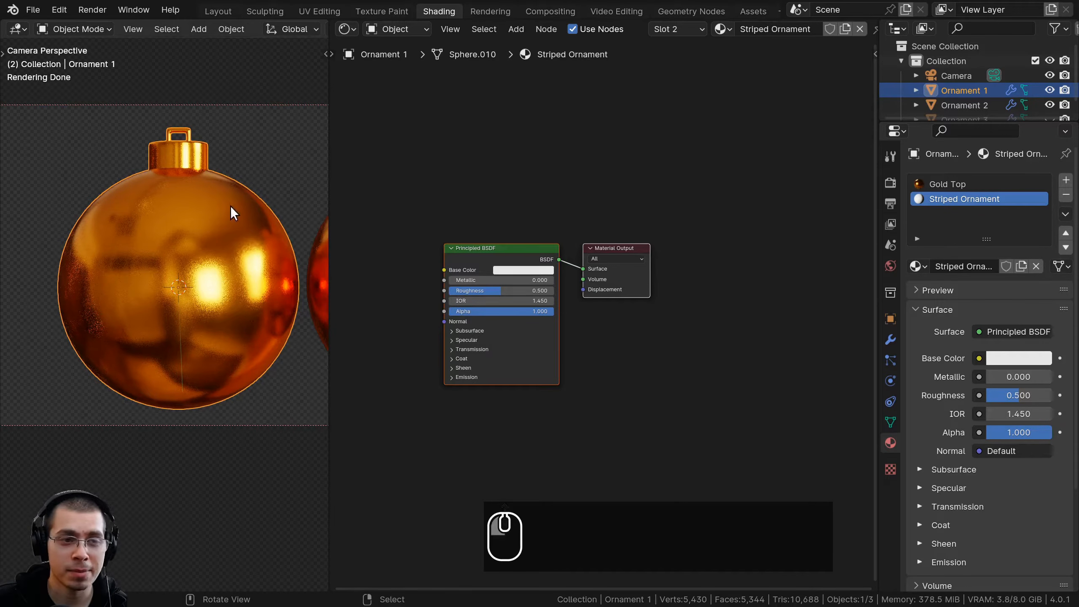
Assign the Striped Ornament material to all linked faces of Ornament 1's sphere, leaving the cap gold
key(Tab)
shift+click(220, 240)
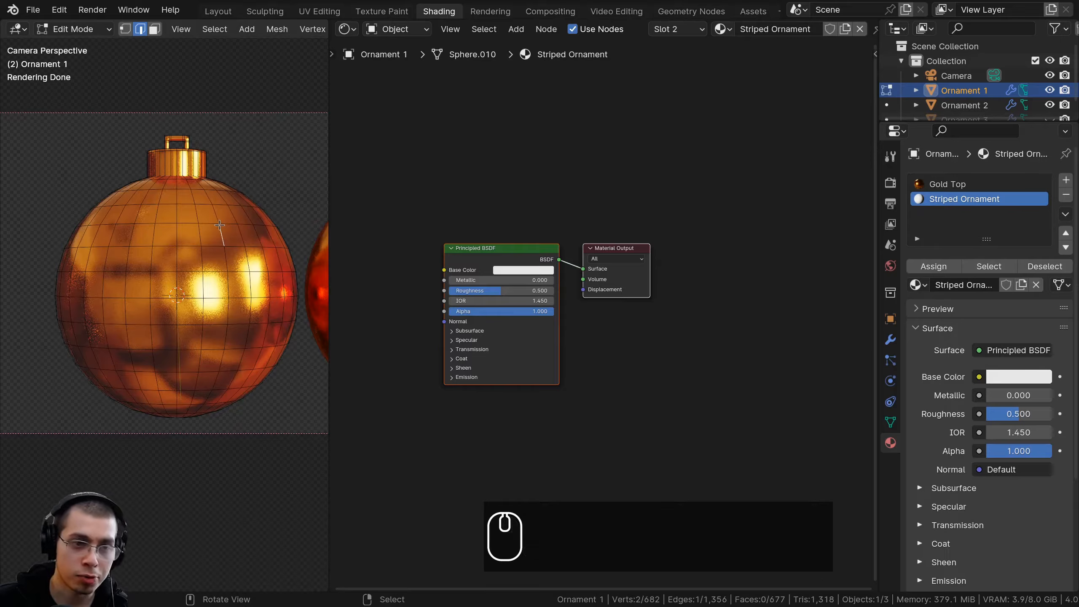
key(l)
scroll(260, 187, up, 1)
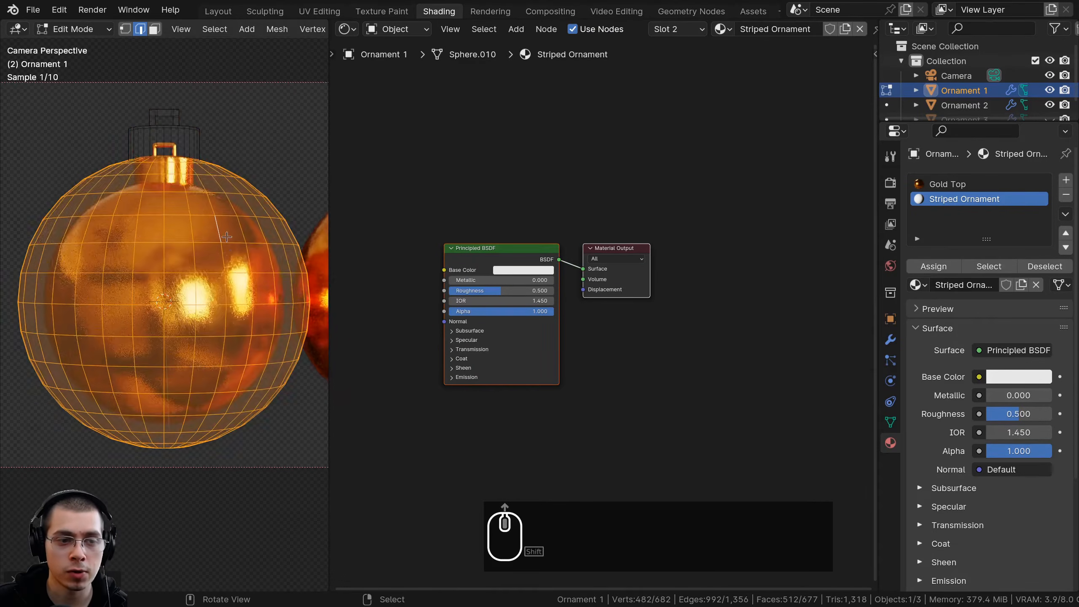
scroll(591, 340, up, 1)
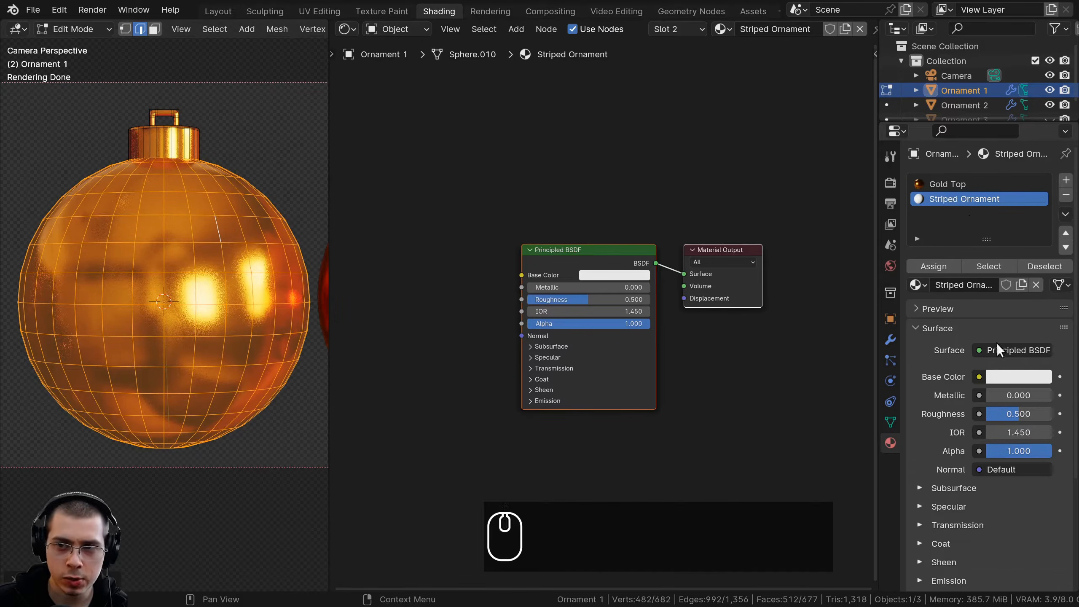
click(935, 266)
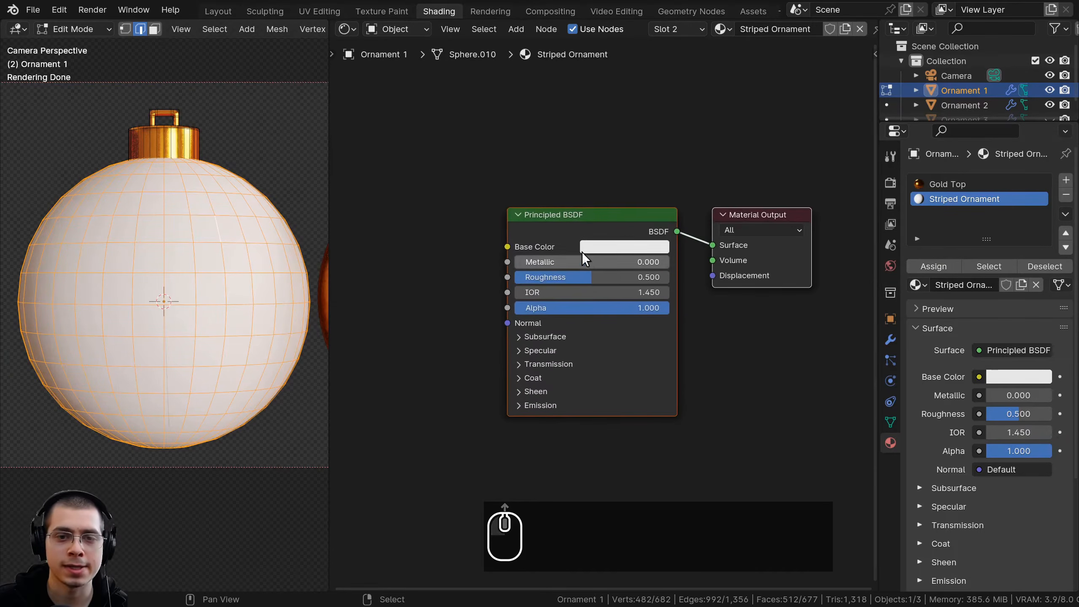
key(Tab)
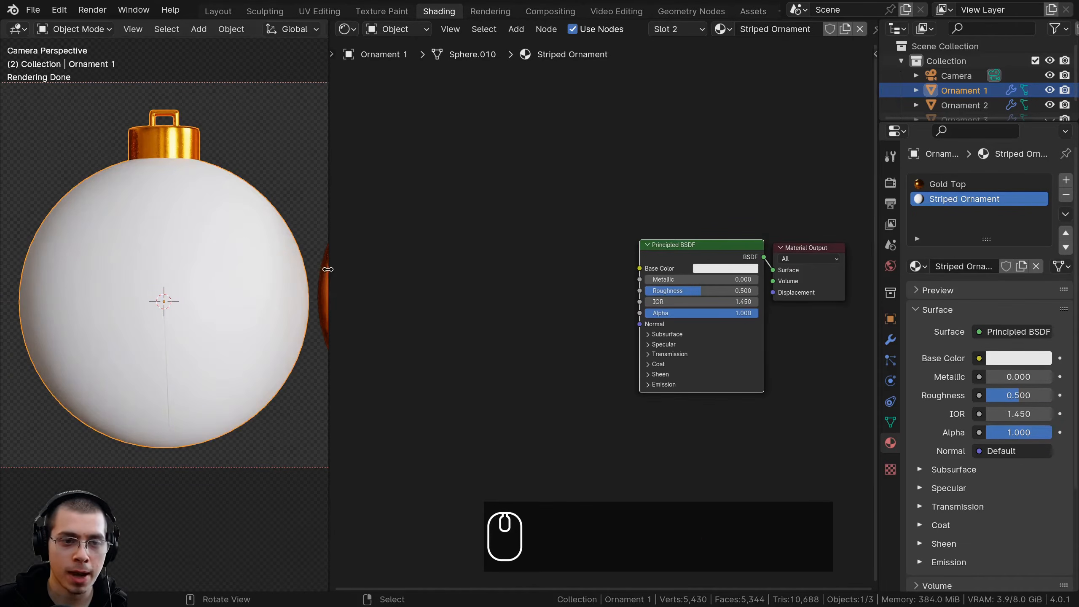
Widen the node editor and add a Wave Texture node in front of the Principled BSDF
drag(327, 269, 270, 269)
scroll(595, 296, down, 1)
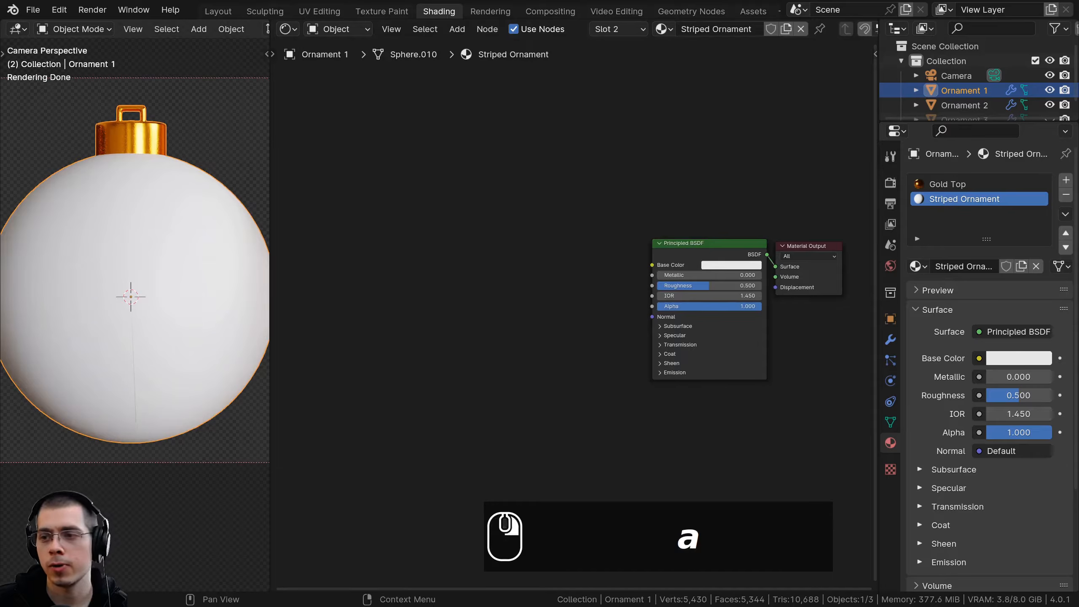
key(a)
key(a)
key(a)
key(shift+a)
text(wav)
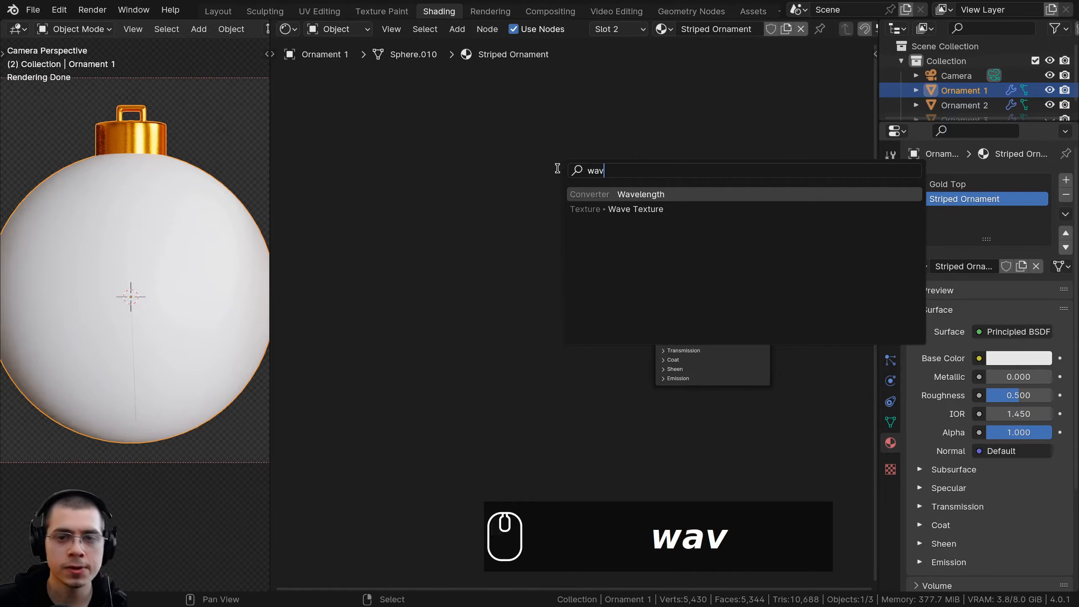
click(652, 207)
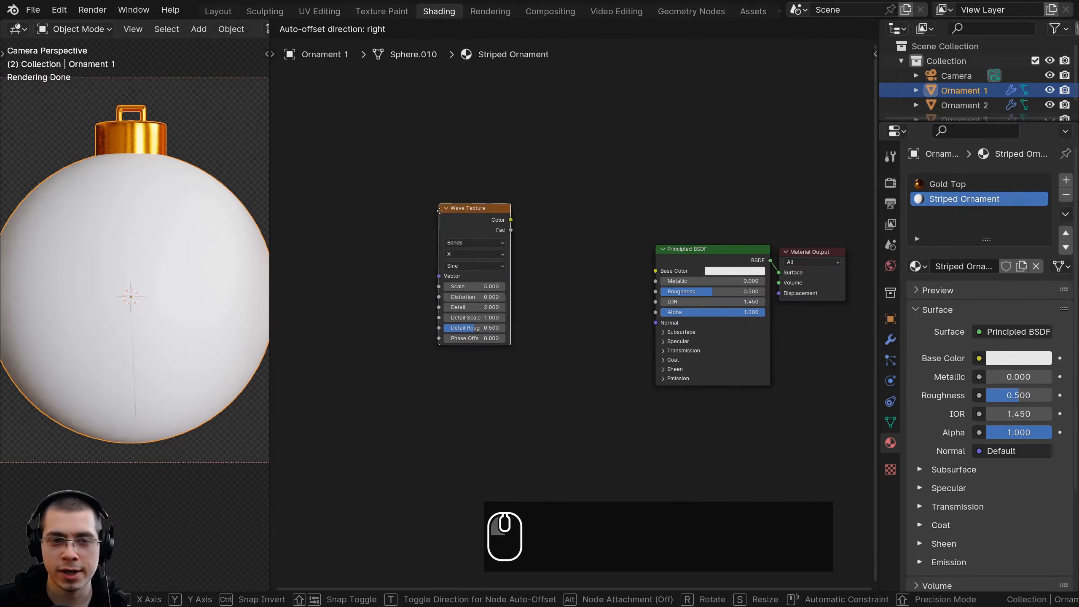
click(481, 216)
scroll(475, 243, up, 2)
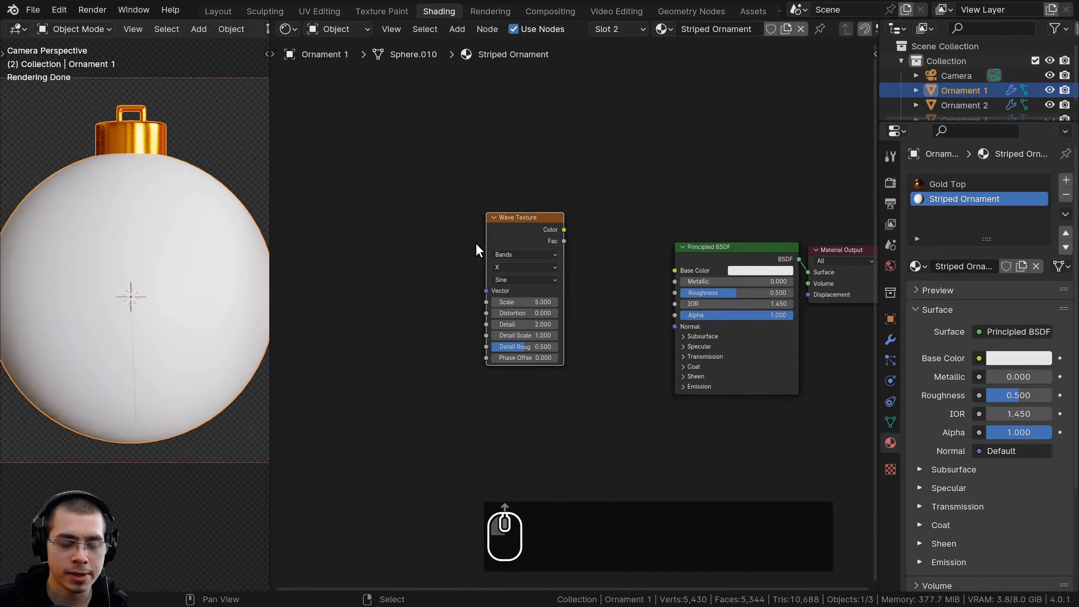
Preview the Wave Texture on the ornament by routing its Color straight to the material output's Surface
ctrl+shift+click(497, 218)
middle_drag(489, 223, 537, 195)
scroll(537, 195, up, 3)
drag(560, 195, 552, 186)
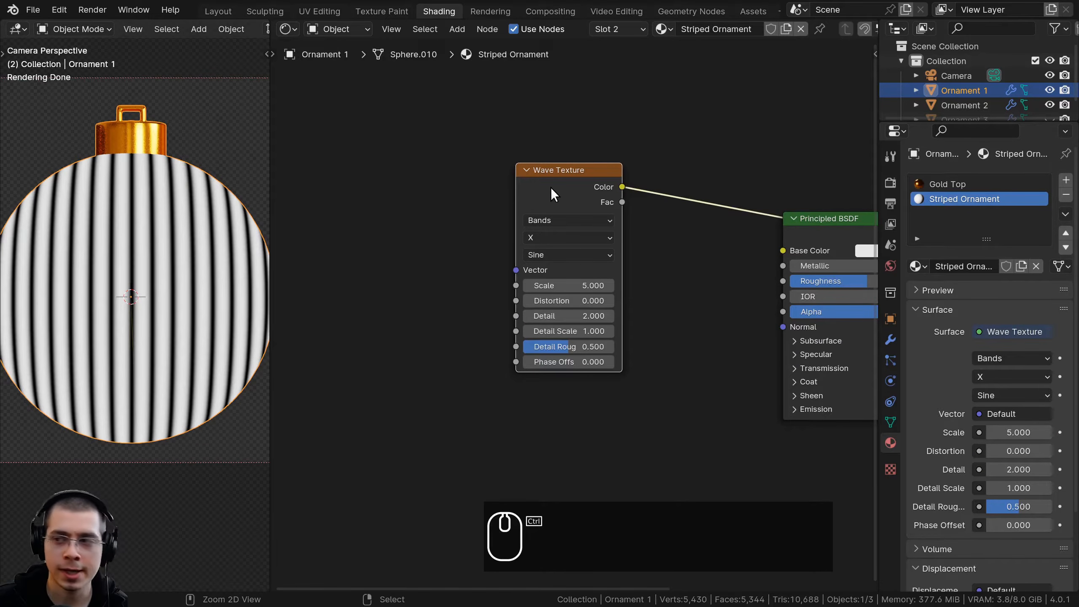
Add Texture Coordinate and Mapping nodes to the Wave Texture and feed the Mapping vector from the Object output
key(ctrl+t)
middle_drag(550, 191, 634, 176)
key(a)
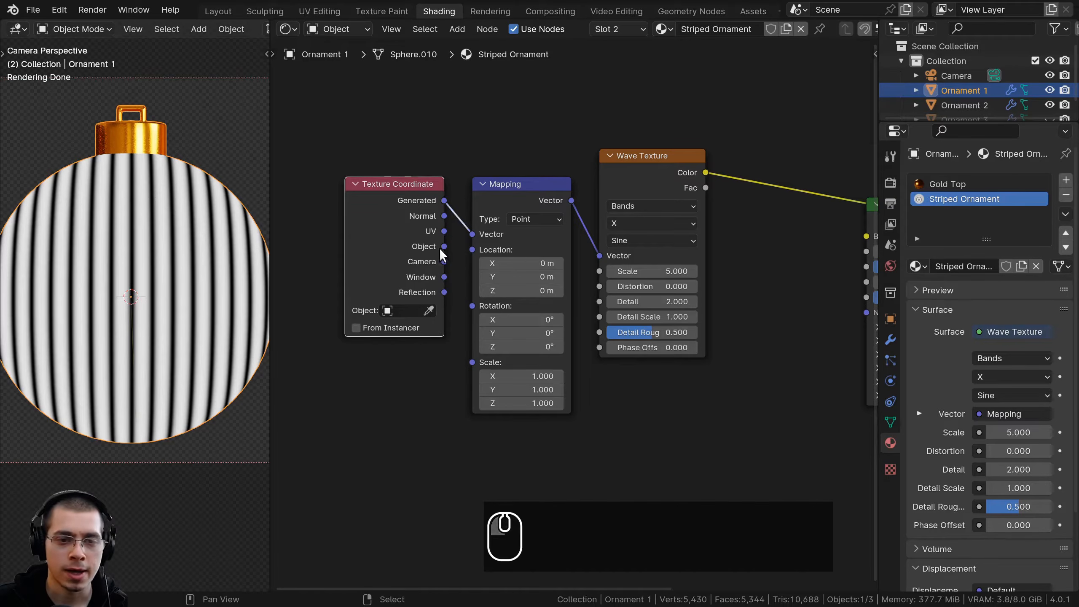
drag(443, 249, 406, 204)
drag(472, 238, 472, 235)
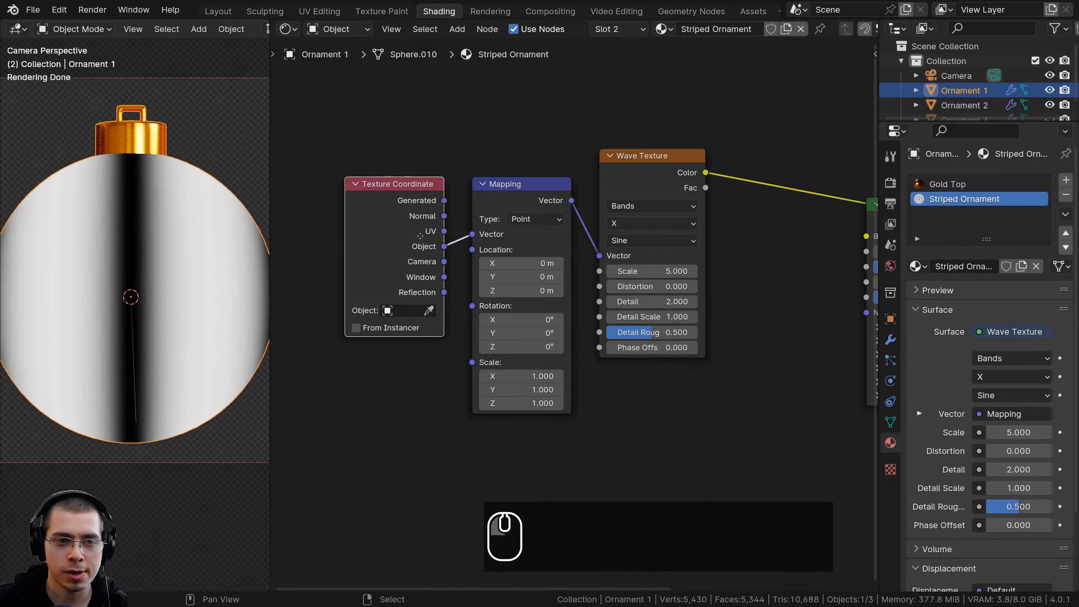
Arrange the Texture Coordinate, Mapping and Wave Texture nodes closer together
key(g)
click(380, 208)
key(b)
drag(442, 179, 525, 229)
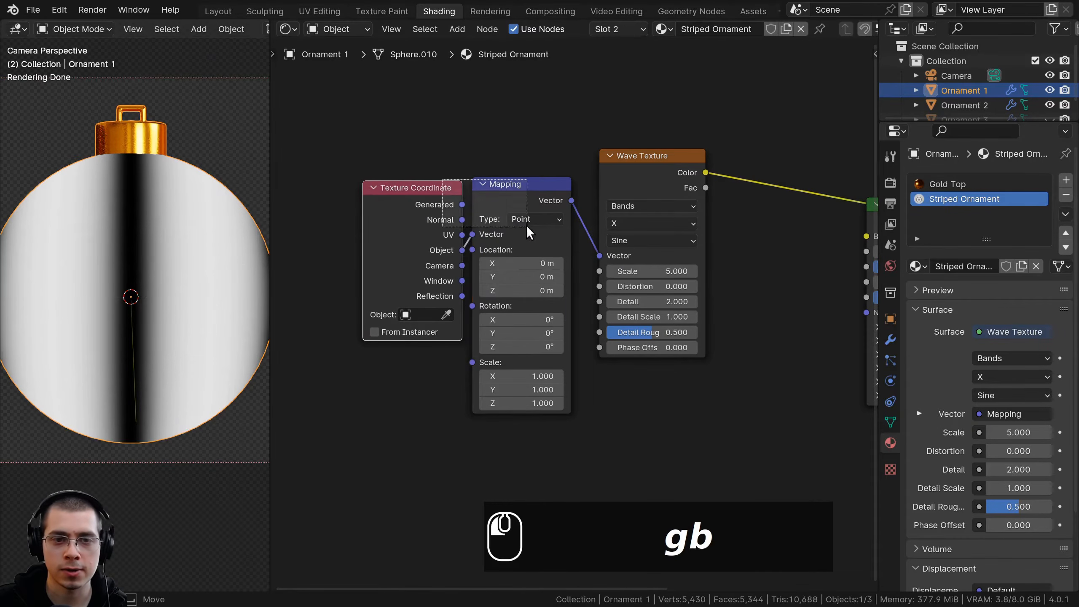
key(g)
click(520, 215)
scroll(606, 215, up, 4)
drag(617, 156, 608, 158)
middle_drag(592, 166, 553, 167)
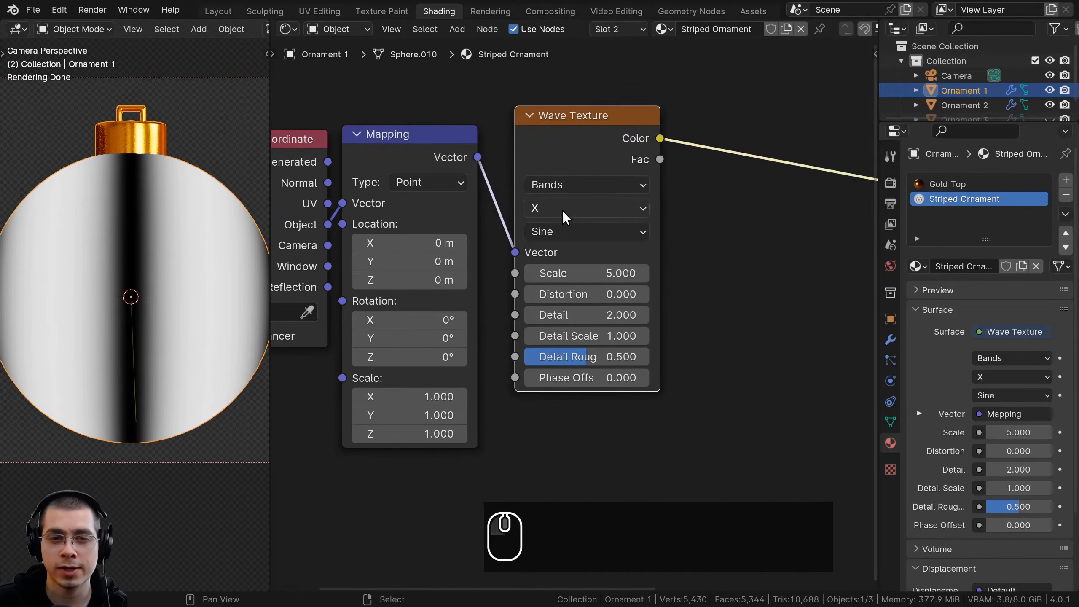
Set the Wave Texture's bands direction to Z and its scale to 8
click(566, 208)
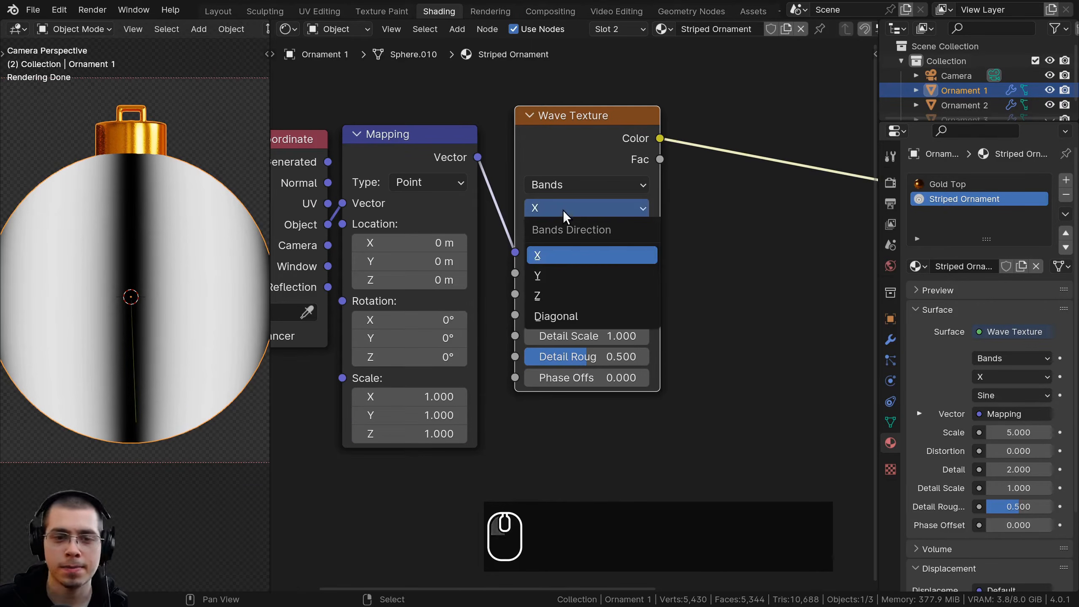
click(552, 295)
scroll(49, 317, down, 3)
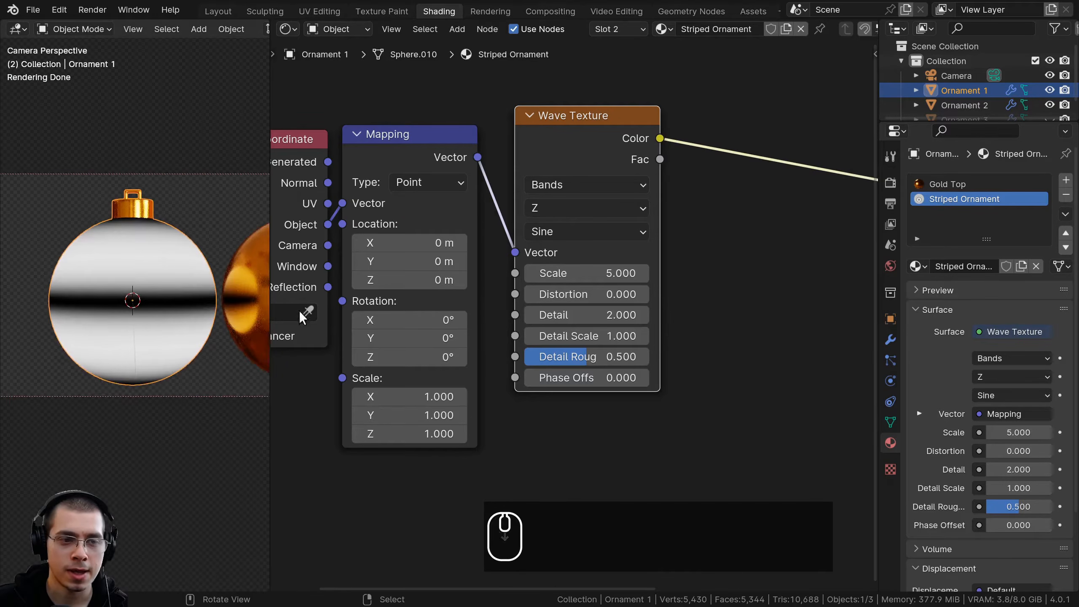
scroll(633, 296, up, 2)
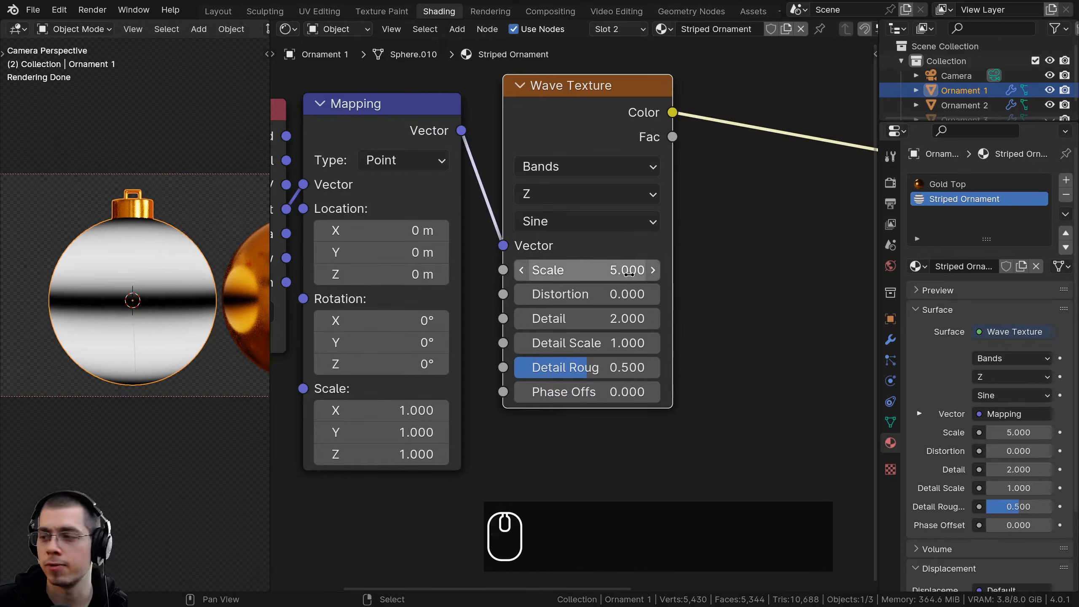
scroll(629, 273, up, 1)
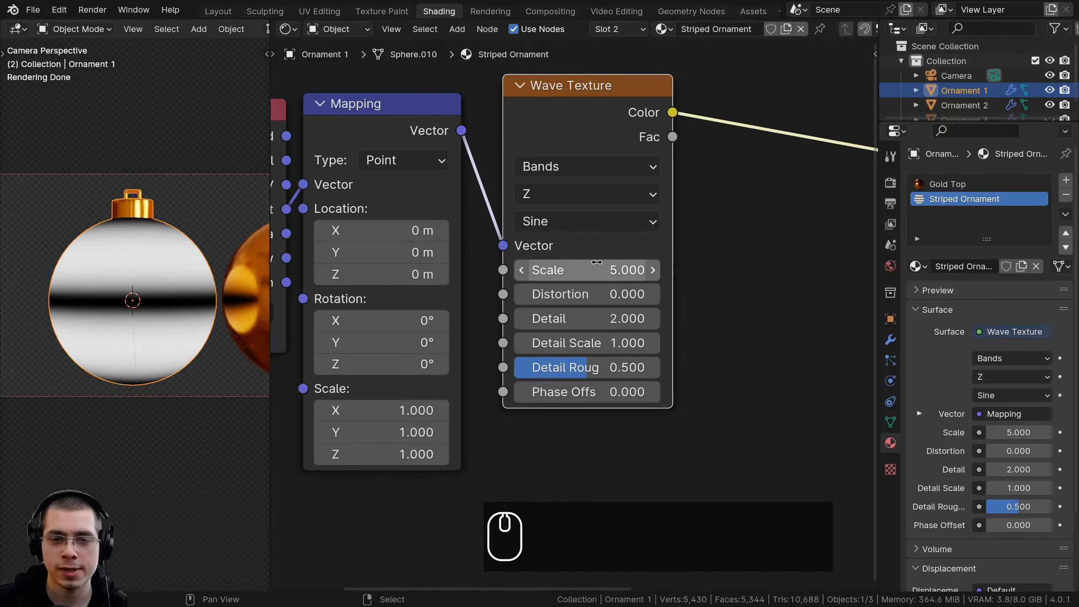
click(594, 267)
text(8)
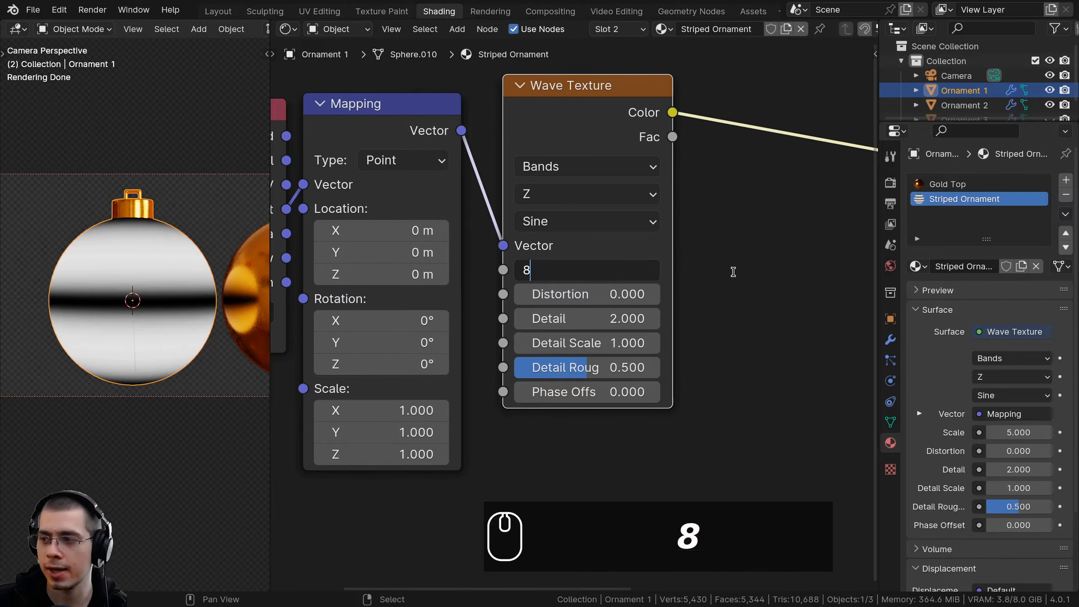
key(Return)
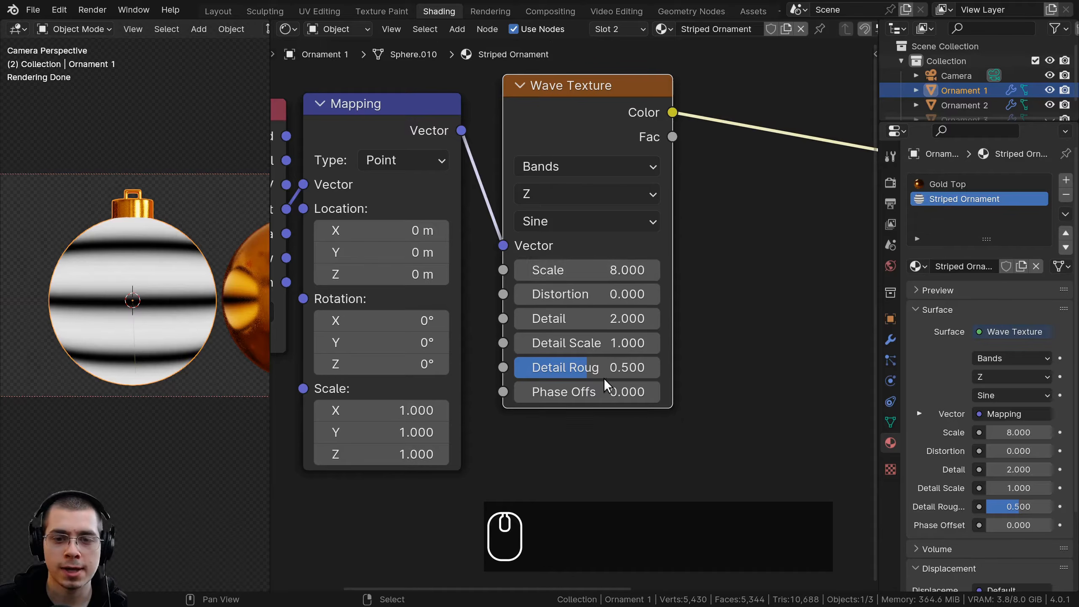
Try another Scale value on the Wave Texture and cancel the change
middle_drag(606, 382, 600, 386)
drag(591, 155, 587, 162)
mouse_move(585, 283)
shift+mouse_down()
mouse_move(627, 283)
mouse_move(603, 283)
shift+mouse_up()
right_click(585, 283)
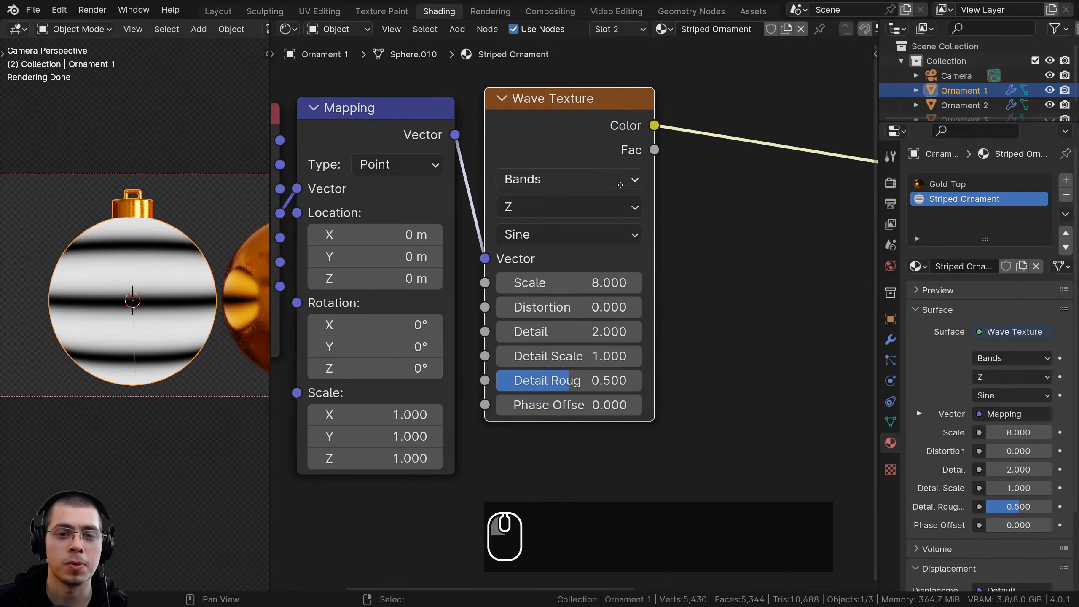
Set the Wave Texture's wave profile to Triangle and reposition the node beside Mapping
middle_drag(577, 233, 534, 242)
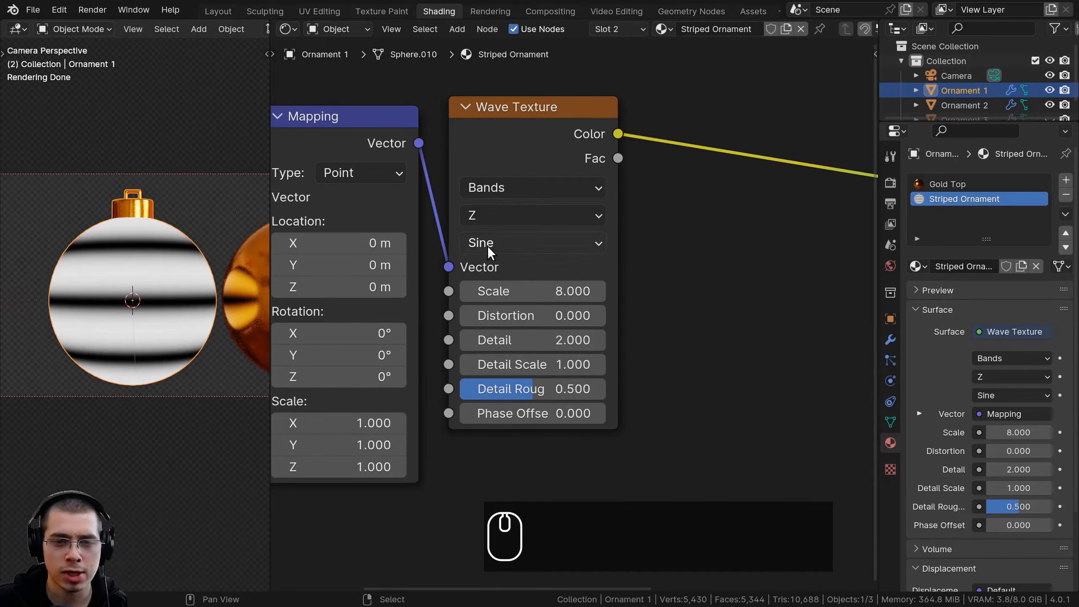
click(504, 243)
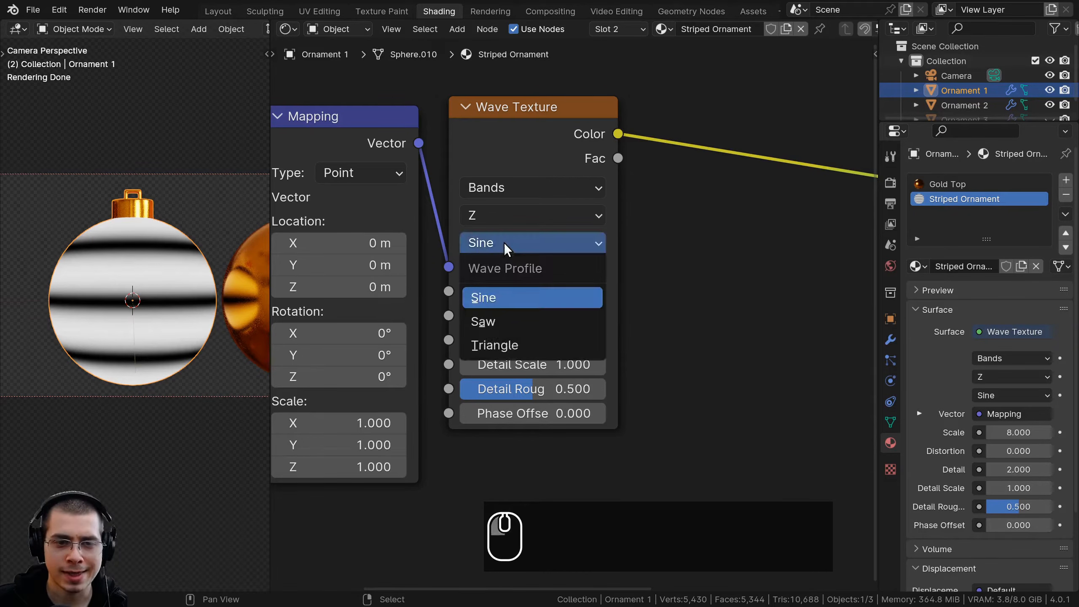
click(511, 345)
scroll(510, 148, down, 3)
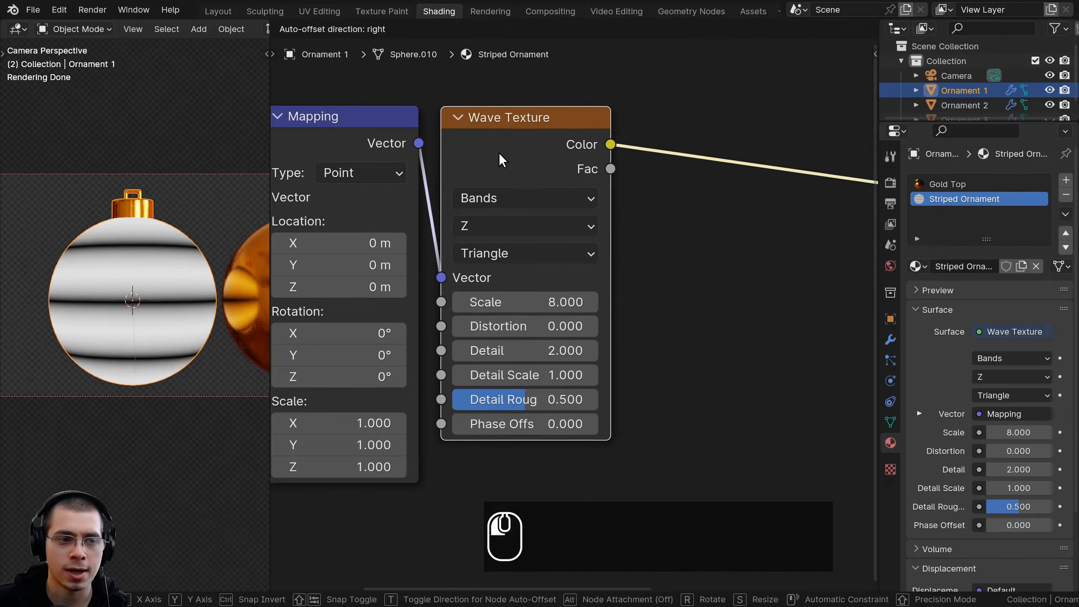
middle_drag(598, 229, 525, 228)
middle_drag(641, 140, 613, 149)
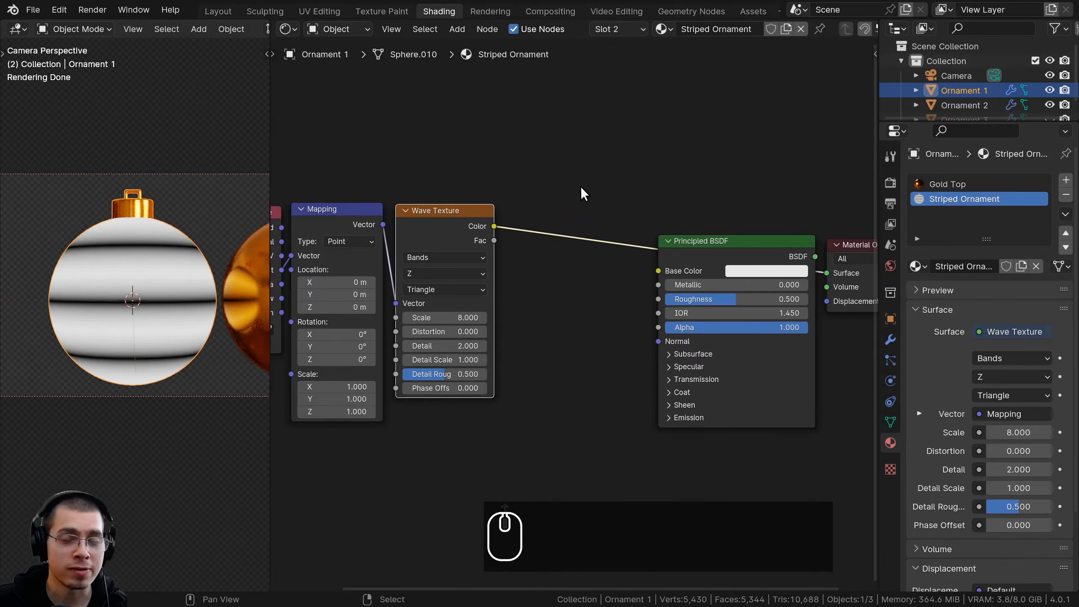
Add a Color Ramp node to the link after the Wave Texture
scroll(93, 208, up, 2)
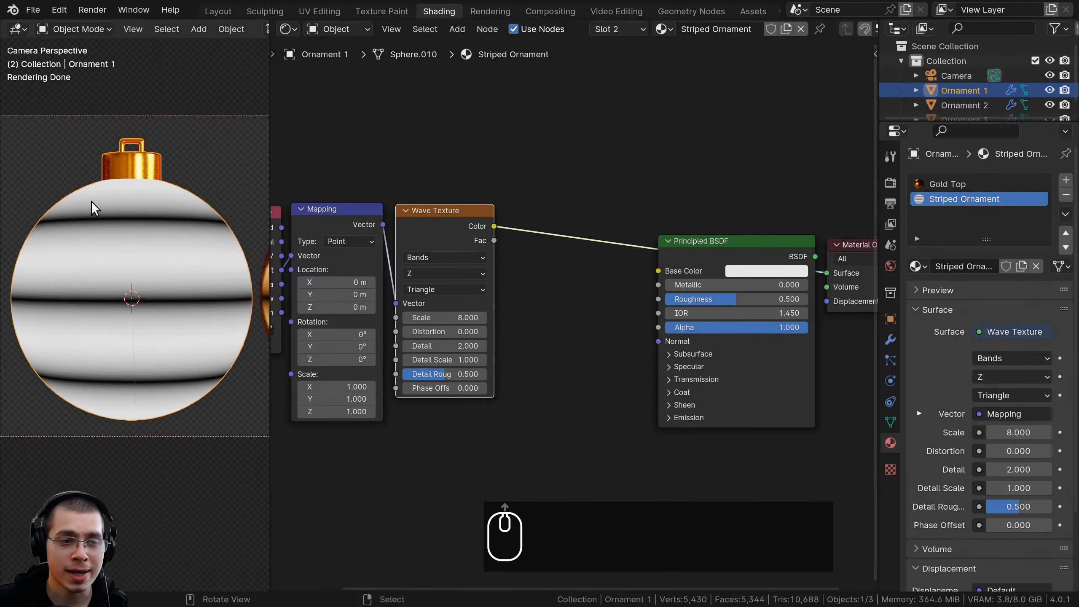
middle_drag(514, 171, 459, 184)
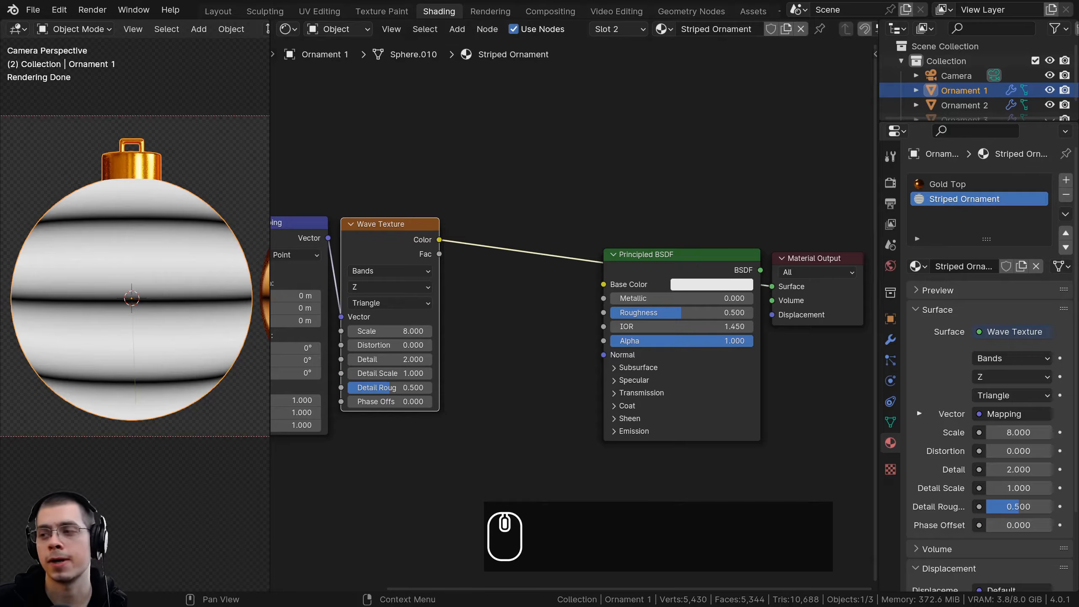
key(shift+a)
text(col)
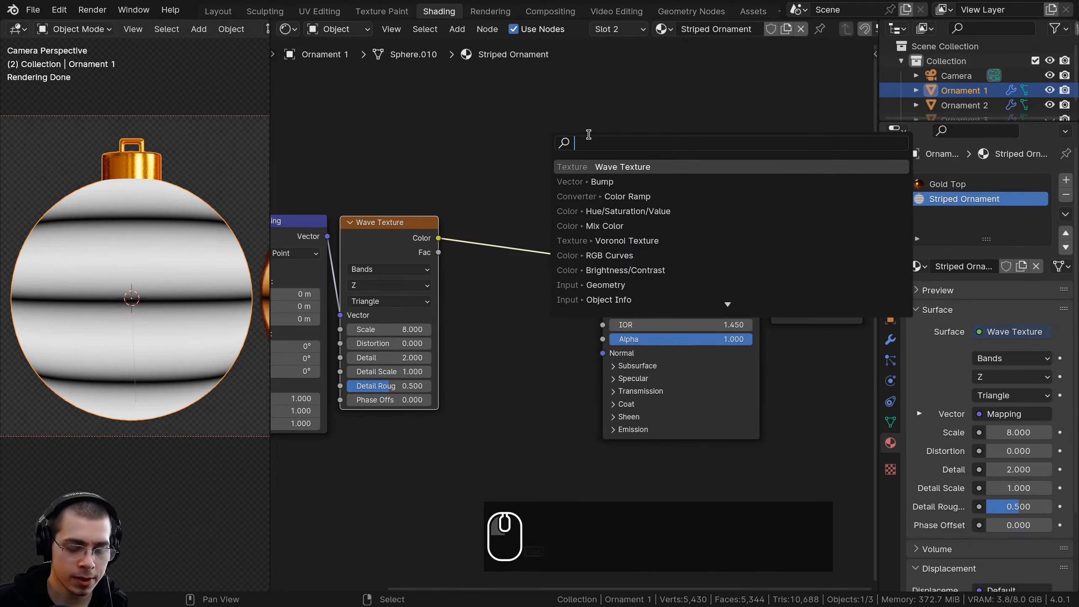
click(616, 181)
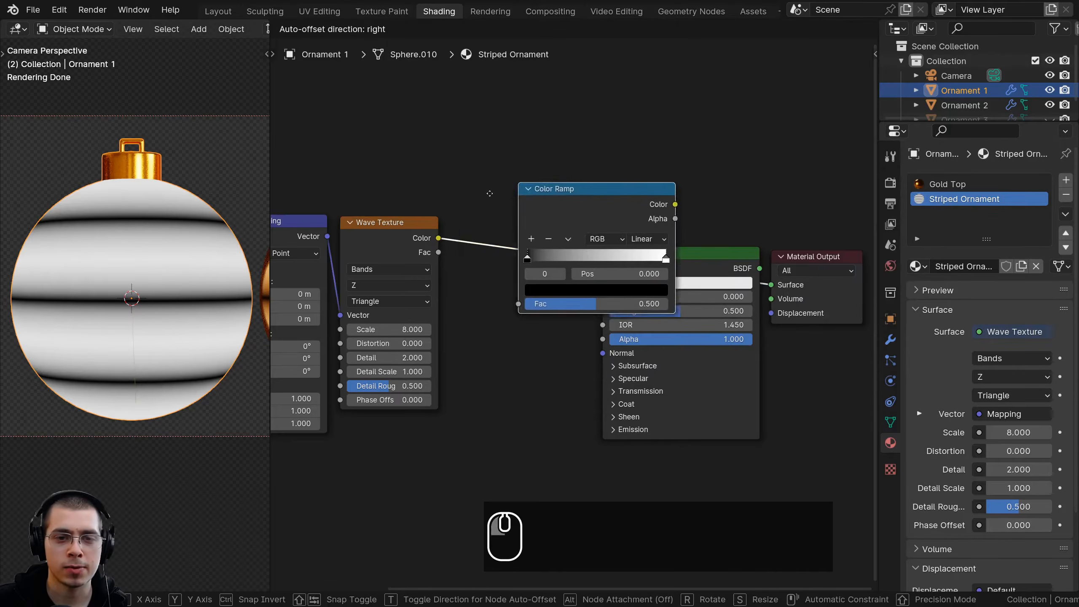
click(589, 270)
middle_drag(590, 271, 571, 275)
Move the Principled BSDF and Material Output nodes aside and place the Color Ramp between them and the Wave Texture
drag(616, 232, 689, 340)
scroll(595, 313, down, 2)
key(g)
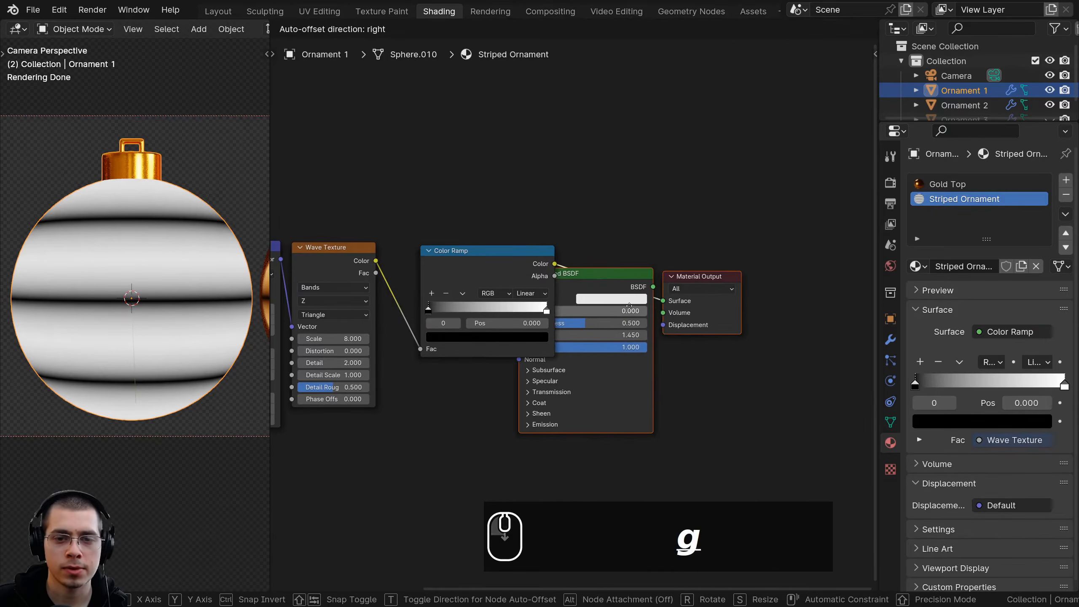
click(703, 314)
middle_drag(480, 275, 605, 303)
scroll(570, 306, up, 2)
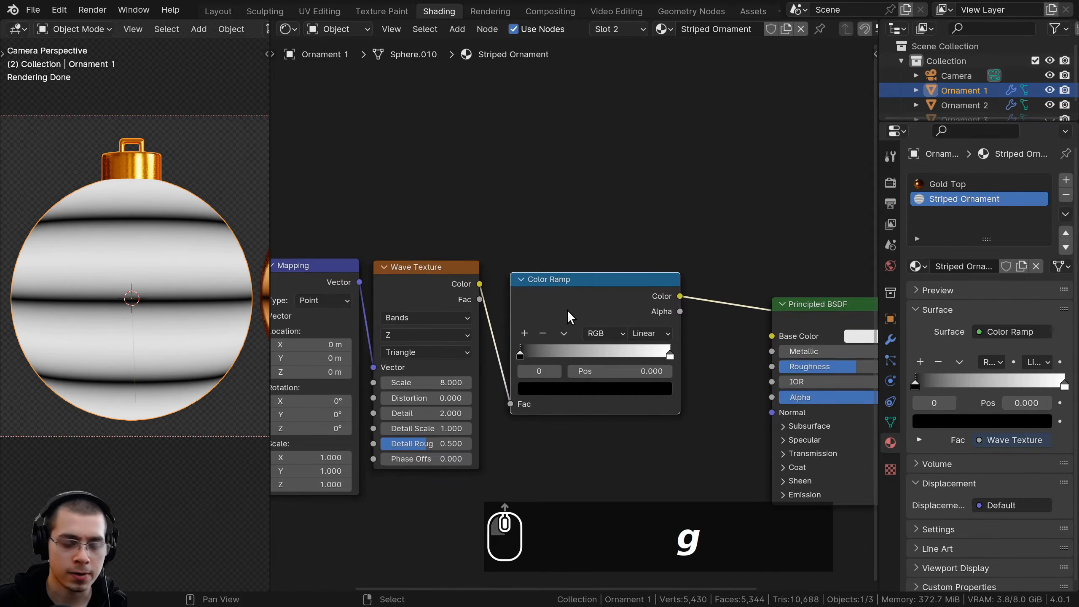
Duplicate the Color Ramp with its Wave Texture input kept and place the copy above the original
key(ctrl+d)
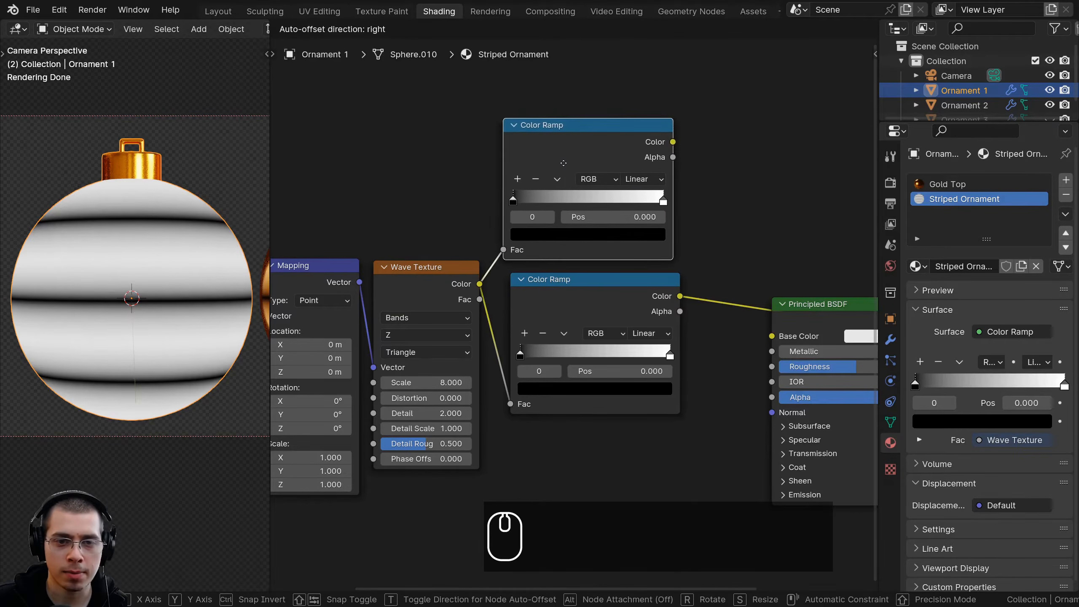
click(568, 175)
middle_drag(600, 315, 588, 317)
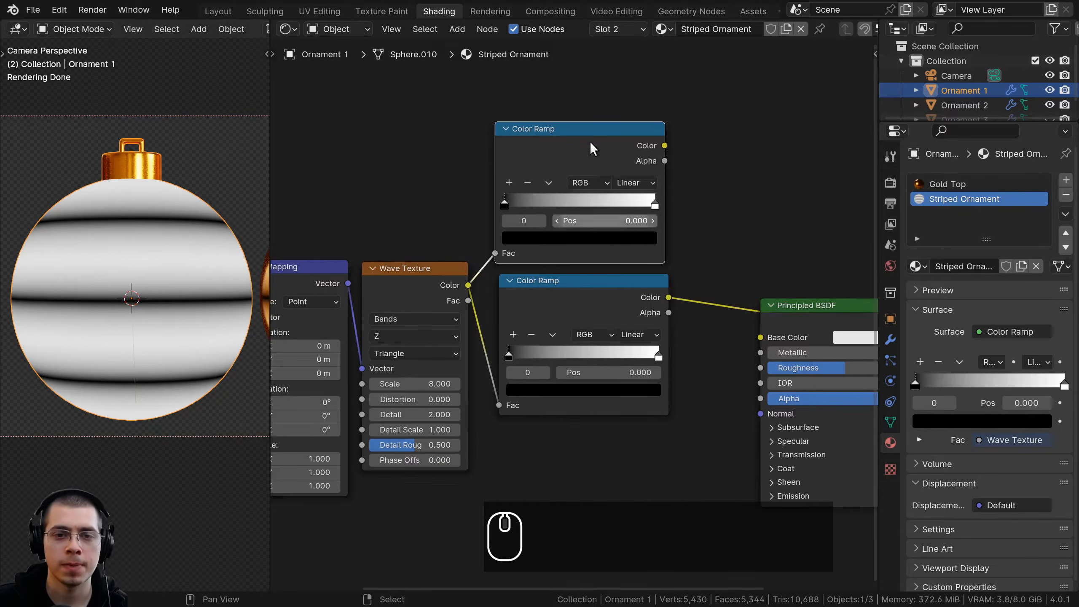
Preview the lower Color Ramp and make its gradient a hard white-to-black edge at position 0.276
scroll(604, 266, up, 2)
ctrl+shift+click(596, 286)
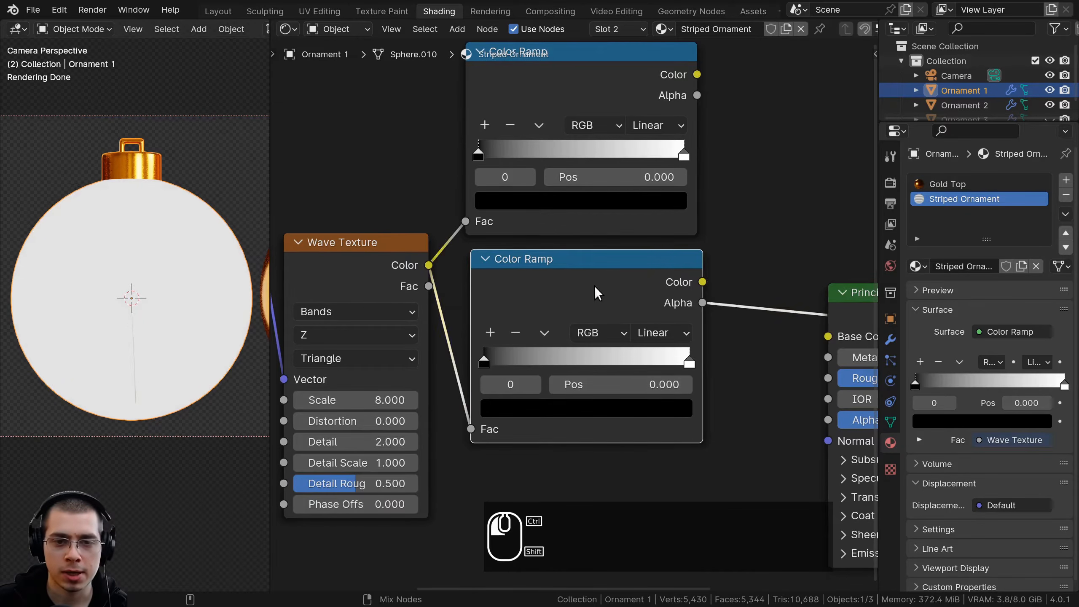
ctrl+shift+click(552, 284)
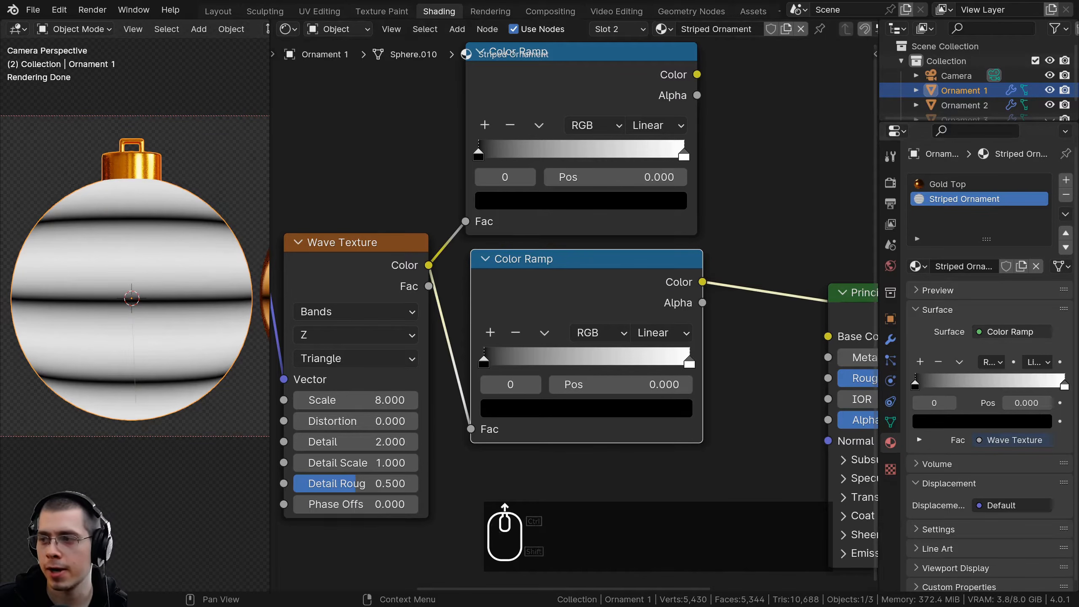
scroll(689, 361, up, 3)
drag(709, 349, 540, 345)
scroll(562, 349, up, 1)
scroll(540, 353, up, 1)
scroll(660, 279, down, 5)
middle_drag(638, 187, 625, 361)
Preview the upper Color Ramp and bring its black and white stops together at about 0.666 for a hard edge
scroll(634, 289, down, 1)
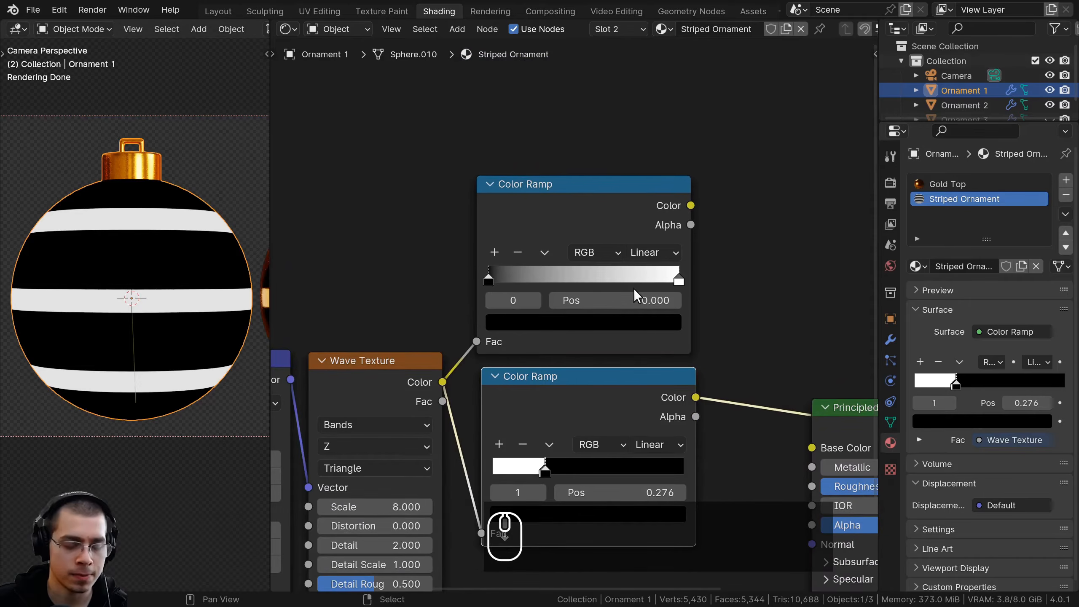
ctrl+shift+click(560, 209)
scroll(584, 220, up, 2)
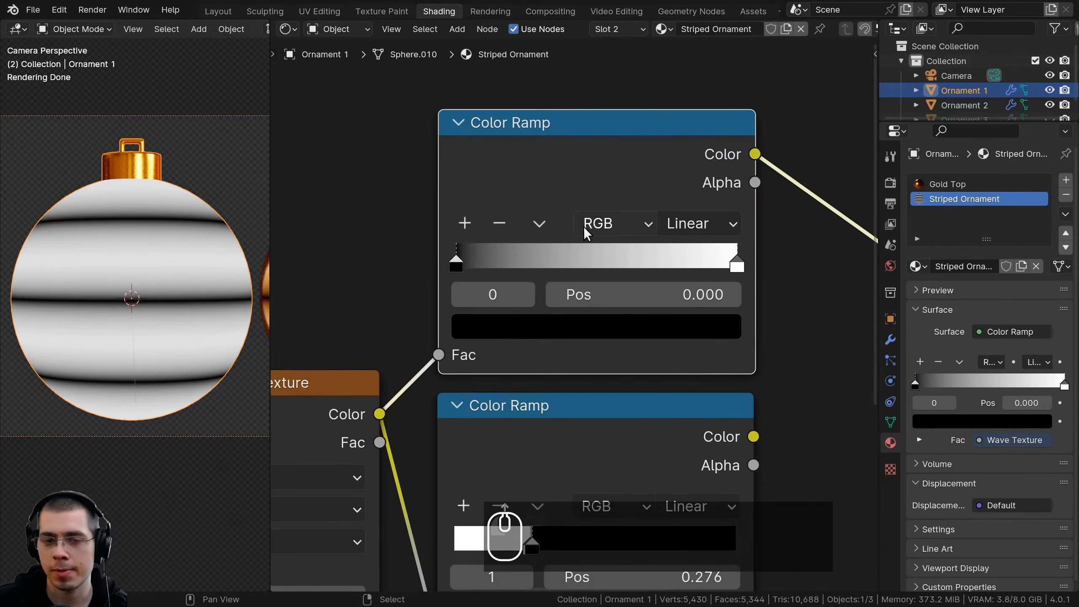
middle_drag(661, 230, 649, 231)
drag(491, 269, 634, 270)
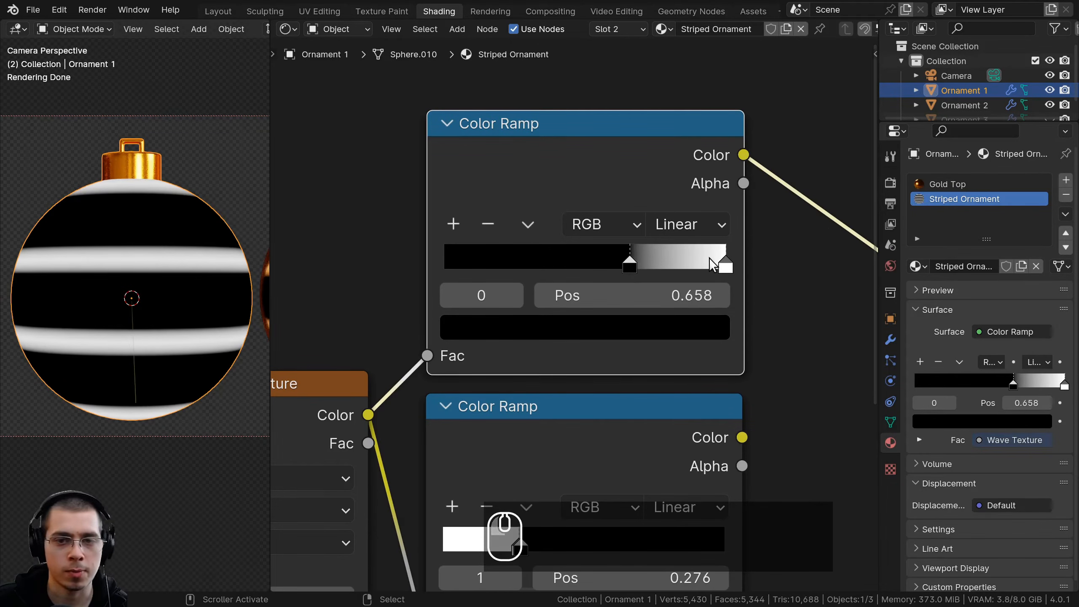
drag(725, 266, 628, 255)
Compare the stripe masks of the upper and lower Color Ramps by previewing each in turn
scroll(628, 255, down, 2)
middle_drag(622, 404, 588, 361)
ctrl+shift+click(588, 361)
ctrl+shift+click(578, 268)
ctrl+shift+click(573, 345)
ctrl+shift+click(574, 169)
ctrl+shift+click(543, 341)
scroll(561, 323, down, 1)
scroll(527, 339, down, 2)
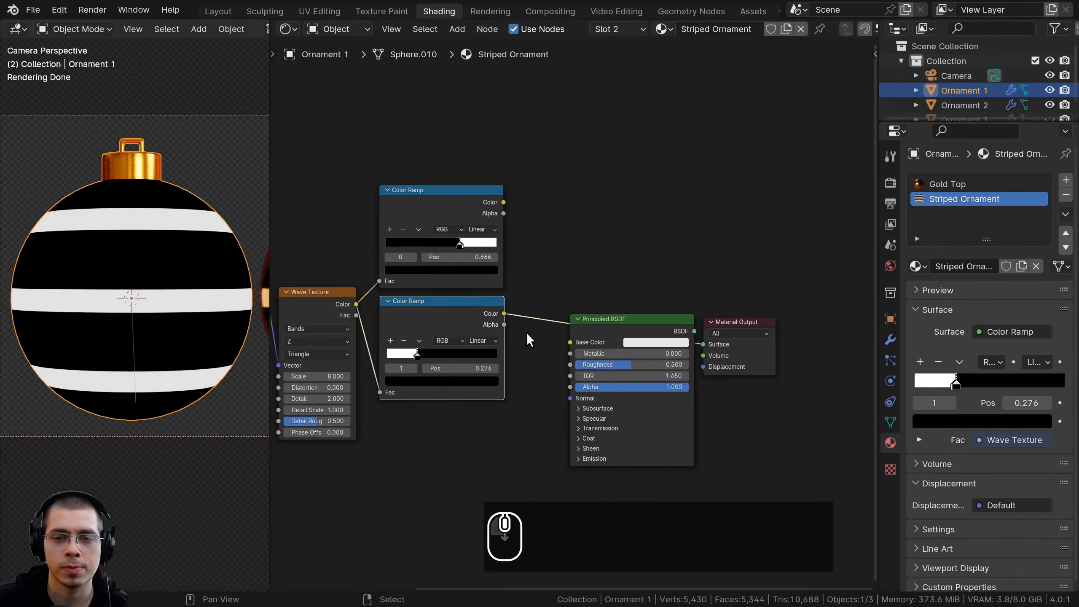
Add a Mix Color node after the lower Color Ramp and make room for it before the Principled BSDF
middle_drag(541, 205, 496, 183)
scroll(511, 183, up, 1)
key(shift+a)
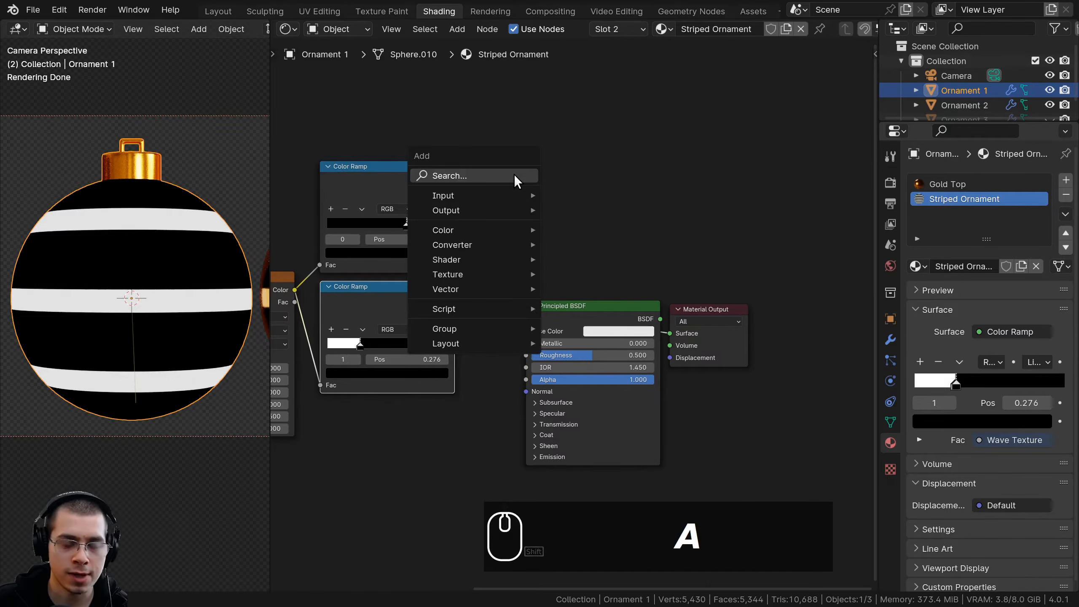
click(515, 175)
text(mix)
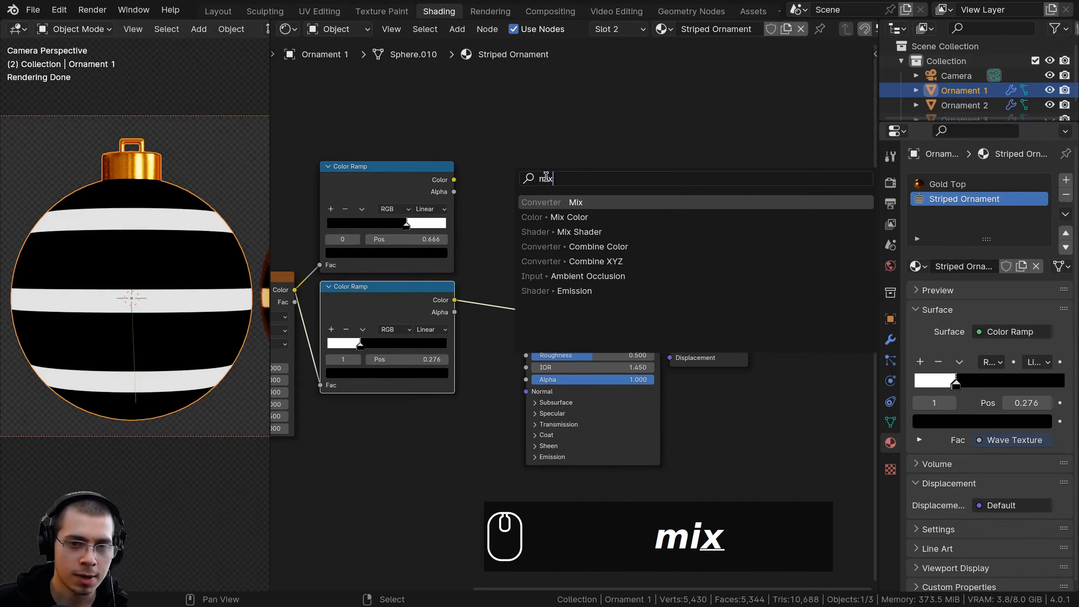
key(Down)
key(Return)
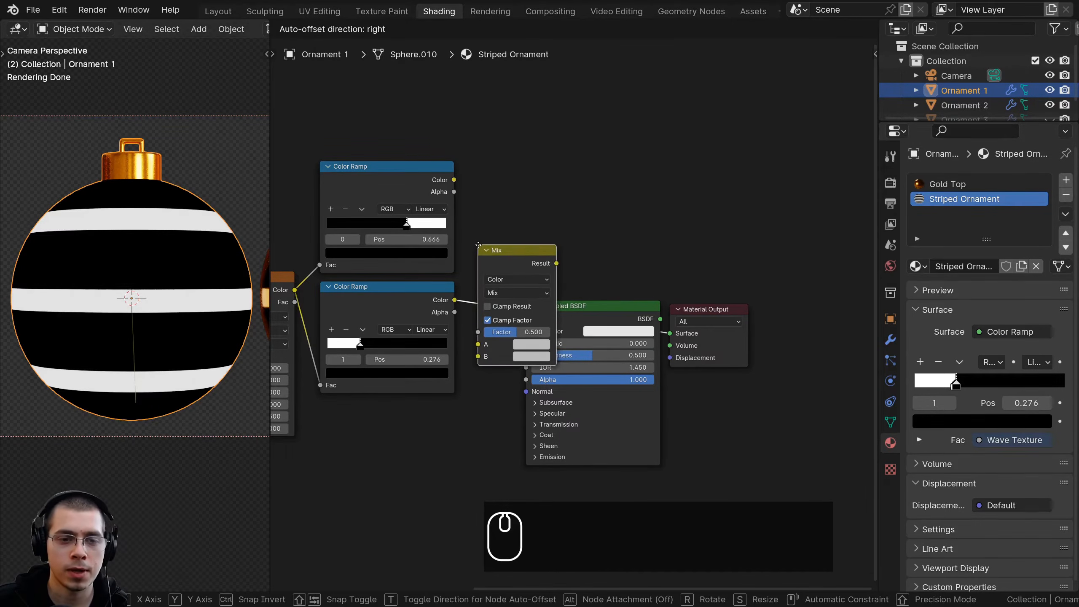
click(619, 238)
key(g)
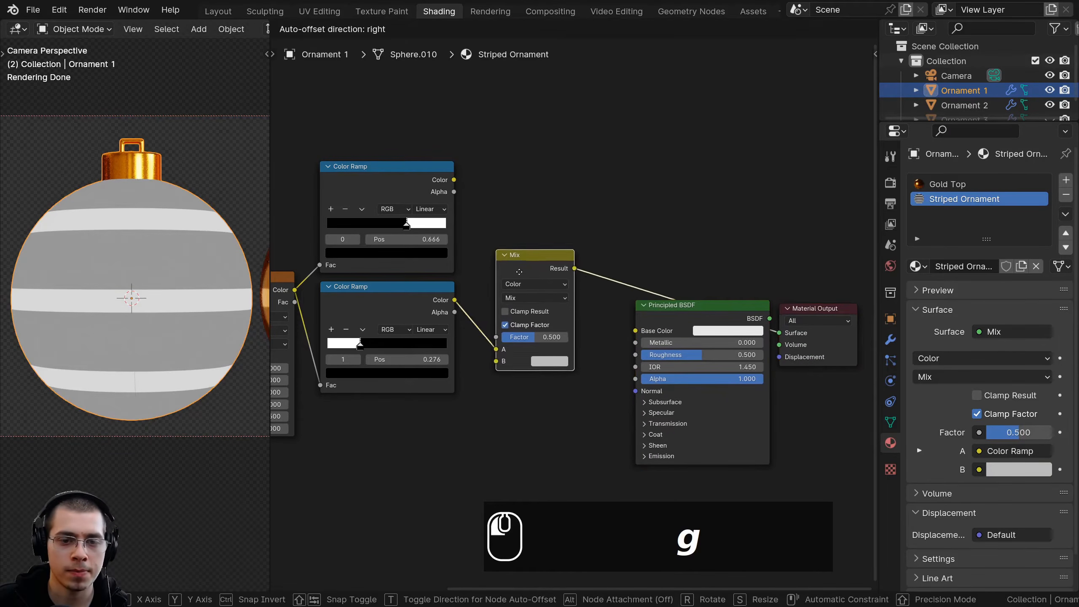
click(536, 308)
Duplicate the Mix node above the first and connect the upper Color Ramp's Color to the copy's Factor
key(shift+d)
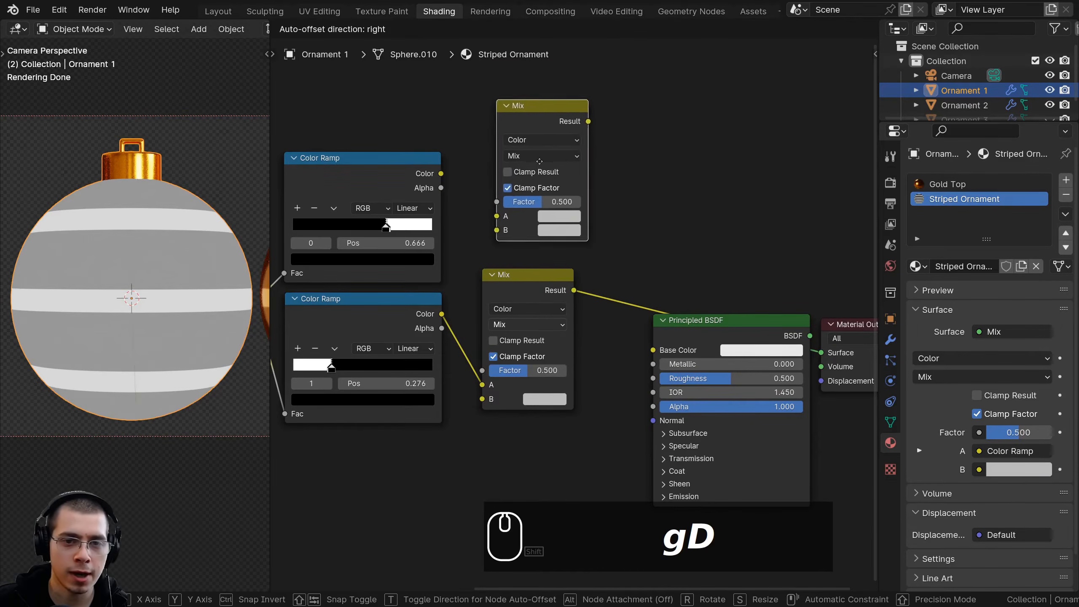
click(540, 164)
middle_drag(422, 184, 470, 197)
click(356, 192)
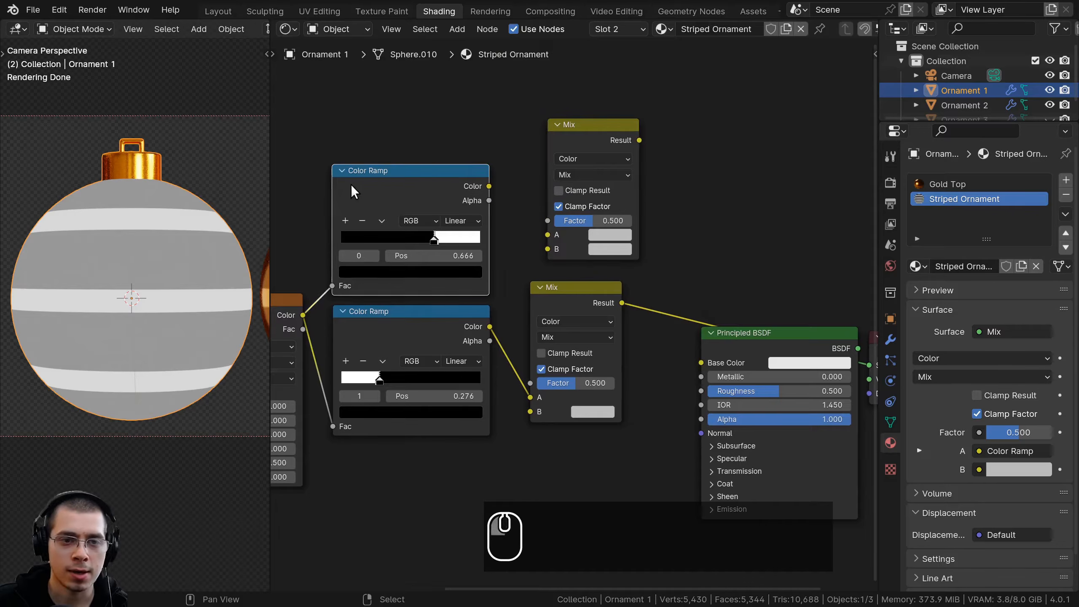
drag(489, 187, 531, 185)
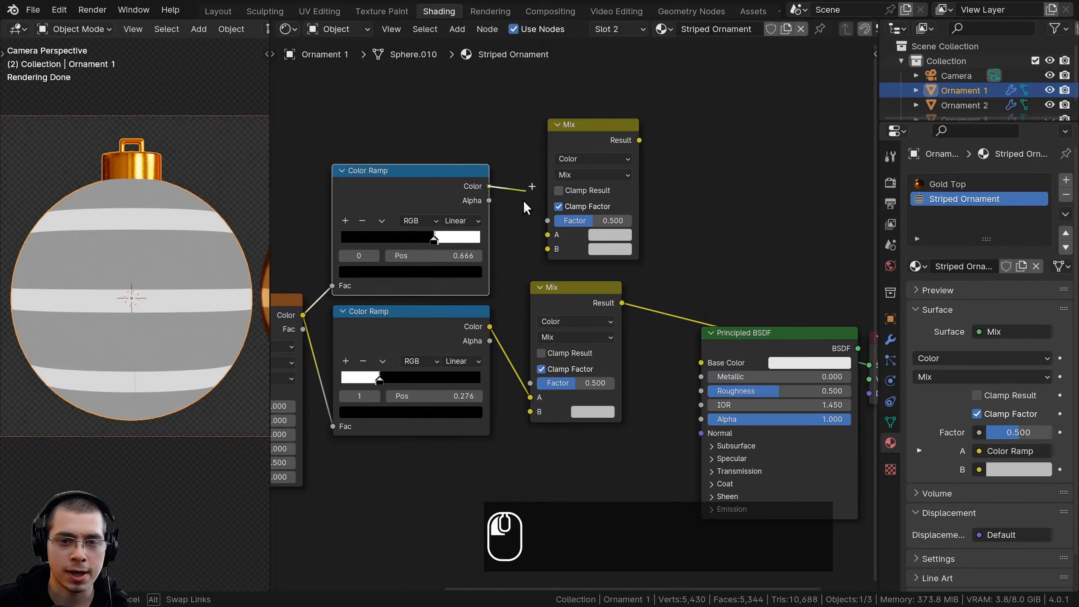
drag(541, 222, 546, 220)
middle_drag(546, 220, 586, 185)
Connect the lower Color Ramp's Color to the lower Mix node's Factor and align the two Mix nodes
click(468, 284)
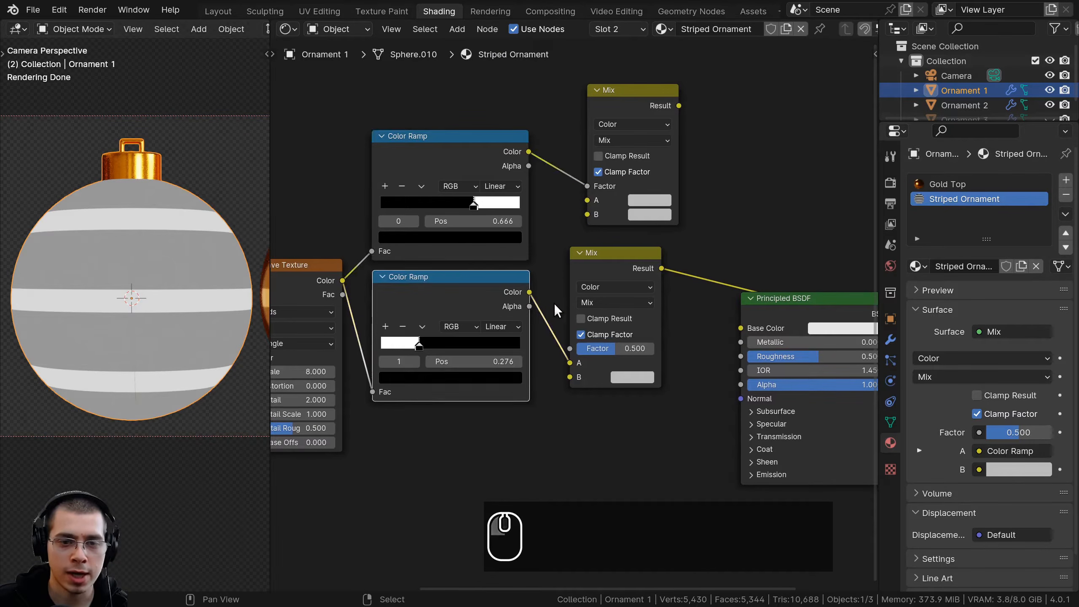
drag(529, 292, 570, 348)
drag(621, 256, 641, 200)
key(b)
key(g)
click(637, 203)
key(a)
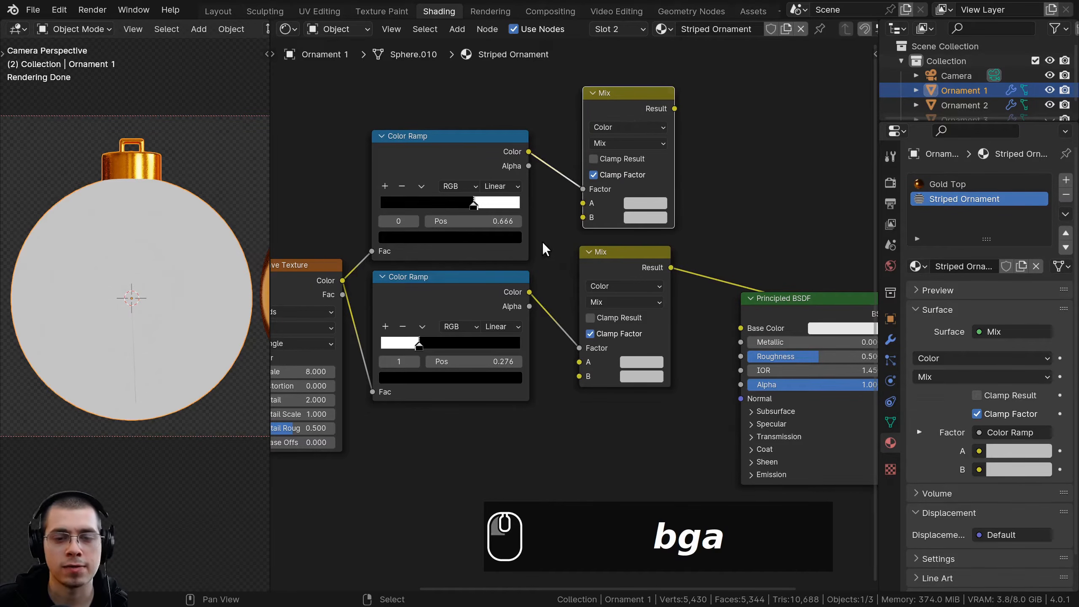
Set color A of the lower Mix node to a red of about hex DE1100
scroll(570, 248, up, 3)
click(656, 276)
scroll(609, 371, down, 2)
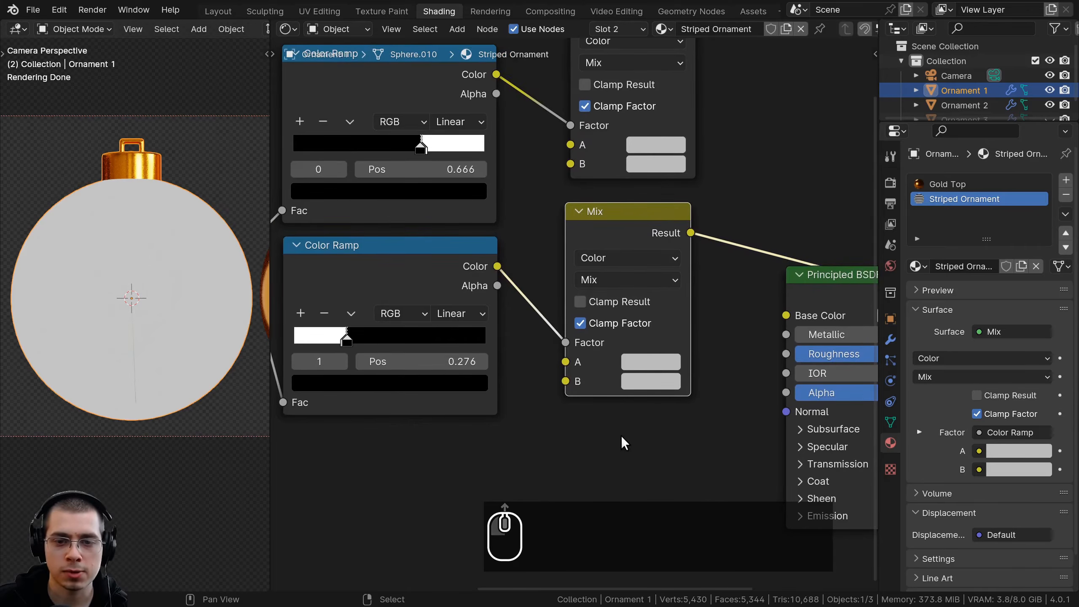
click(609, 371)
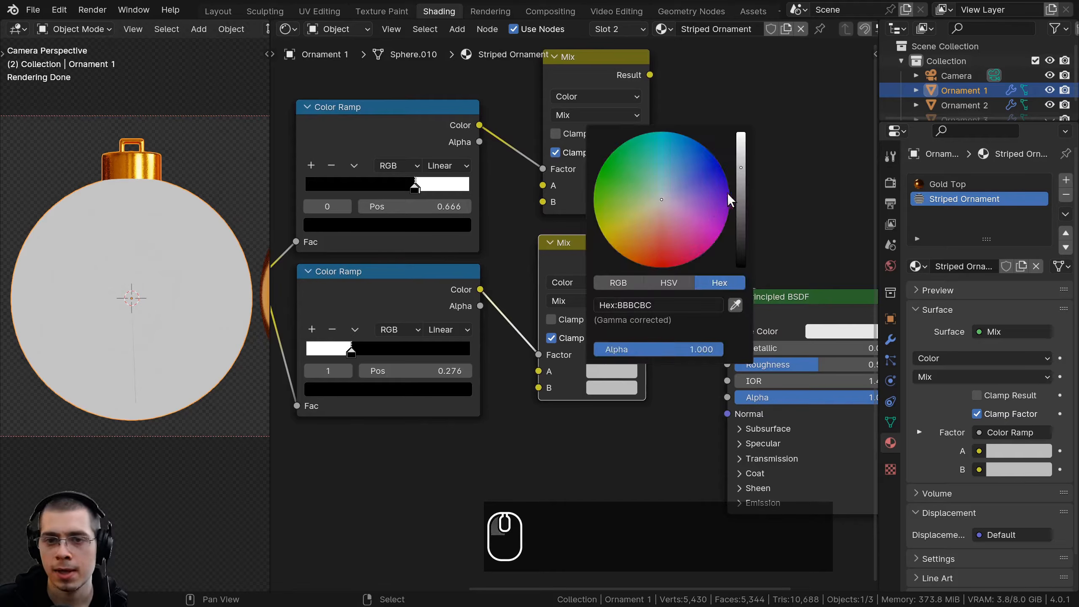
drag(740, 169, 740, 149)
drag(659, 221, 655, 267)
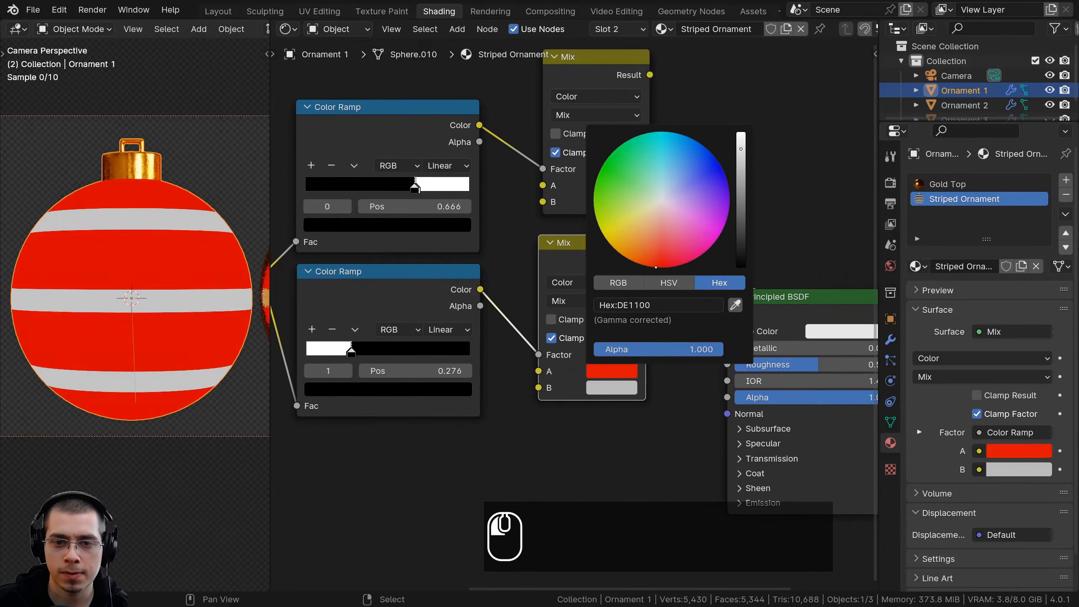
scroll(633, 378, up, 1)
click(632, 378)
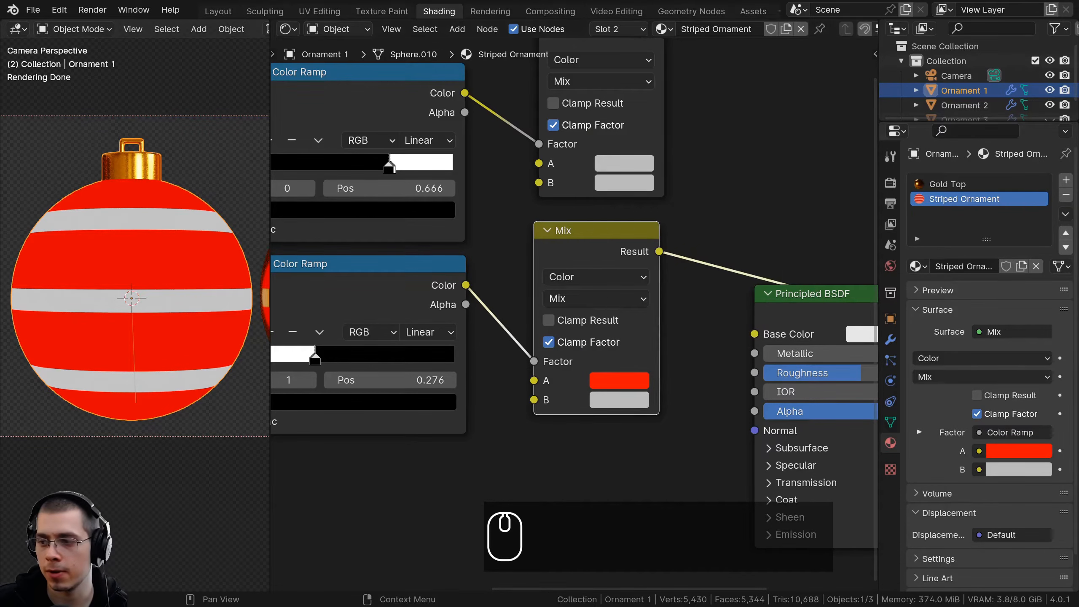
Set color B of the lower Mix node to white
click(622, 402)
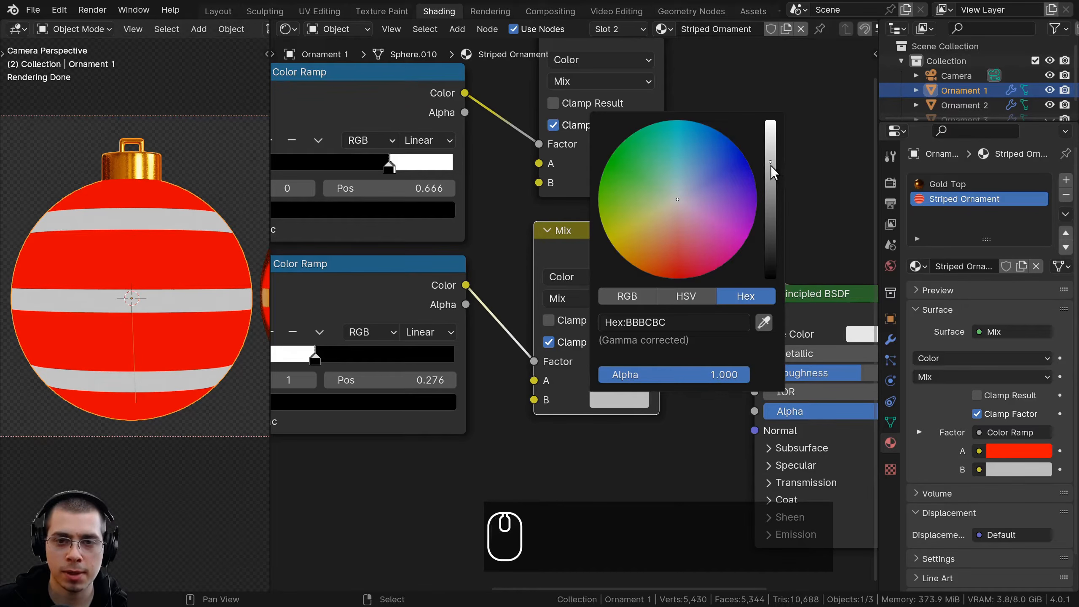
drag(771, 165, 771, 116)
scroll(442, 374, down, 4)
drag(519, 292, 490, 292)
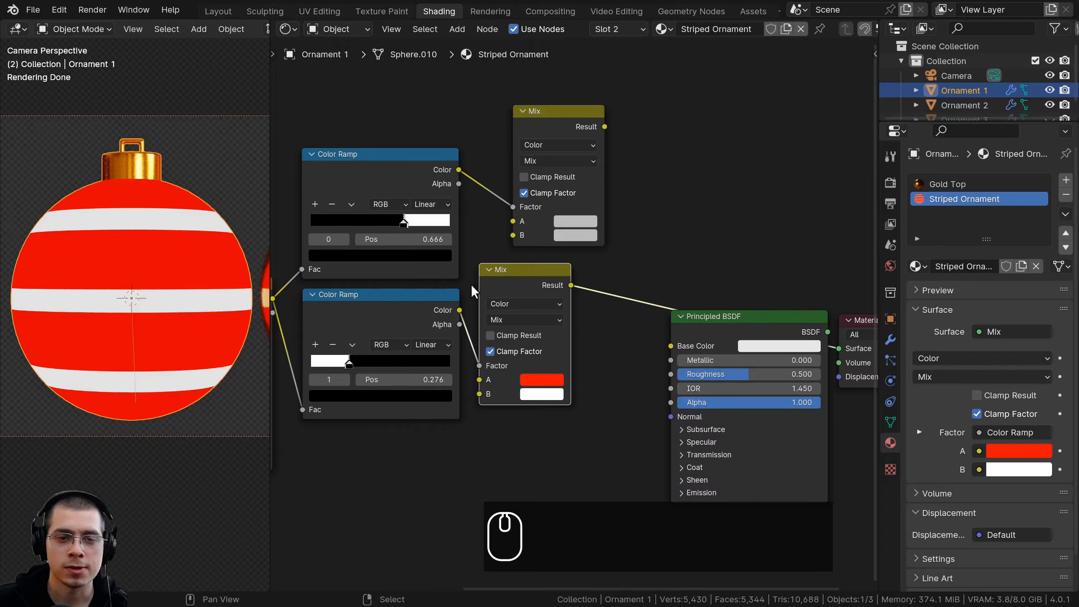
Connect the lower Mix node's Result to color A of the upper Mix node and preview the upper Mix
drag(556, 128, 624, 130)
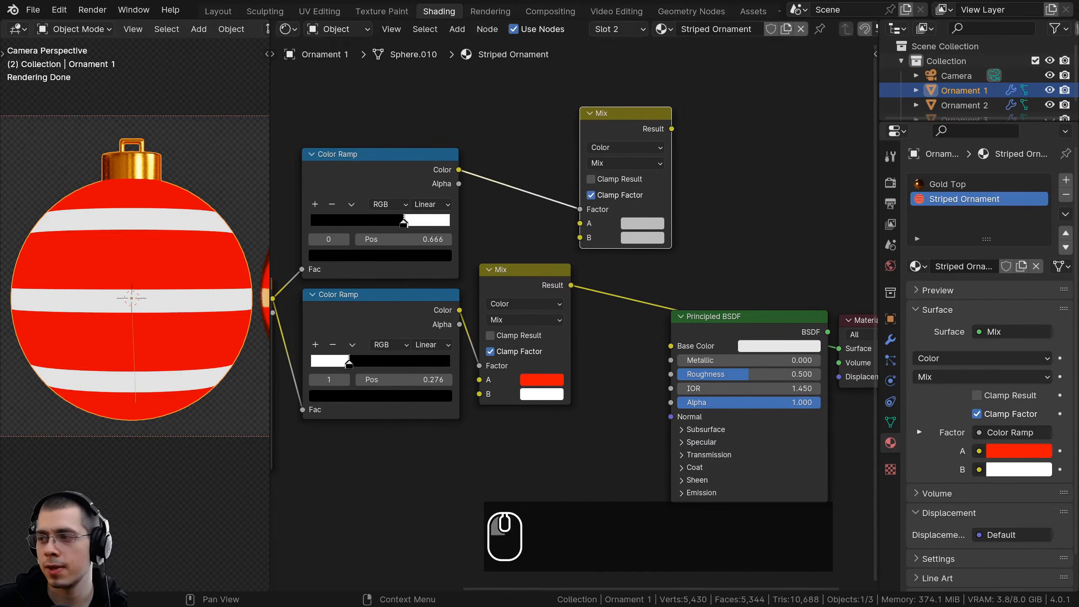
middle_drag(597, 263, 588, 265)
drag(510, 267, 576, 224)
ctrl+shift+click(607, 121)
drag(607, 121, 614, 149)
scroll(619, 302, up, 2)
middle_drag(620, 302, 610, 310)
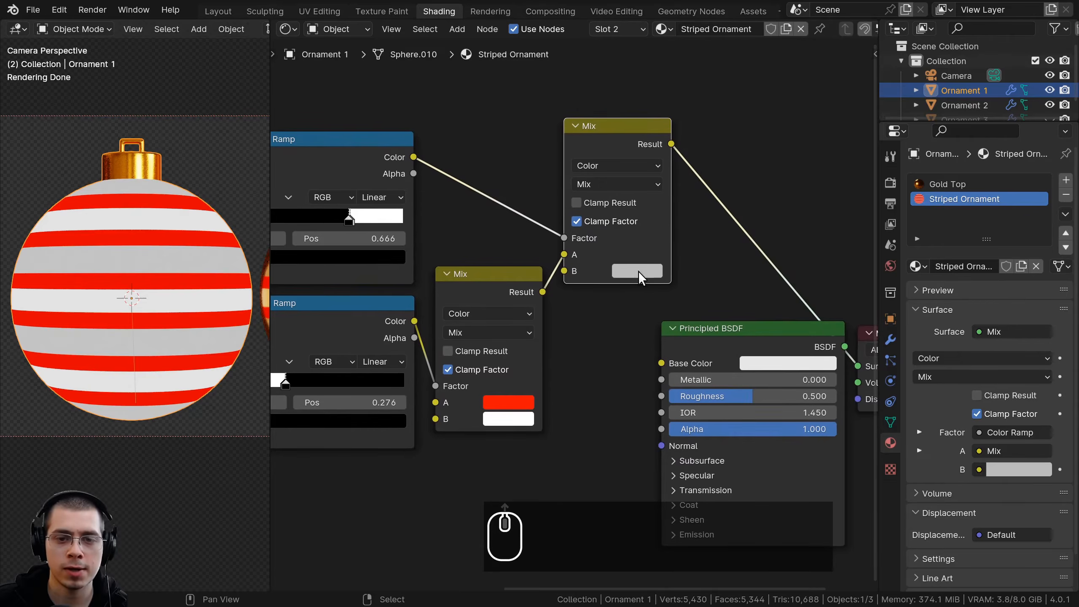
Set color B of the upper Mix node to bright green, hex 01FF00
click(636, 269)
drag(679, 109, 622, 79)
click(658, 272)
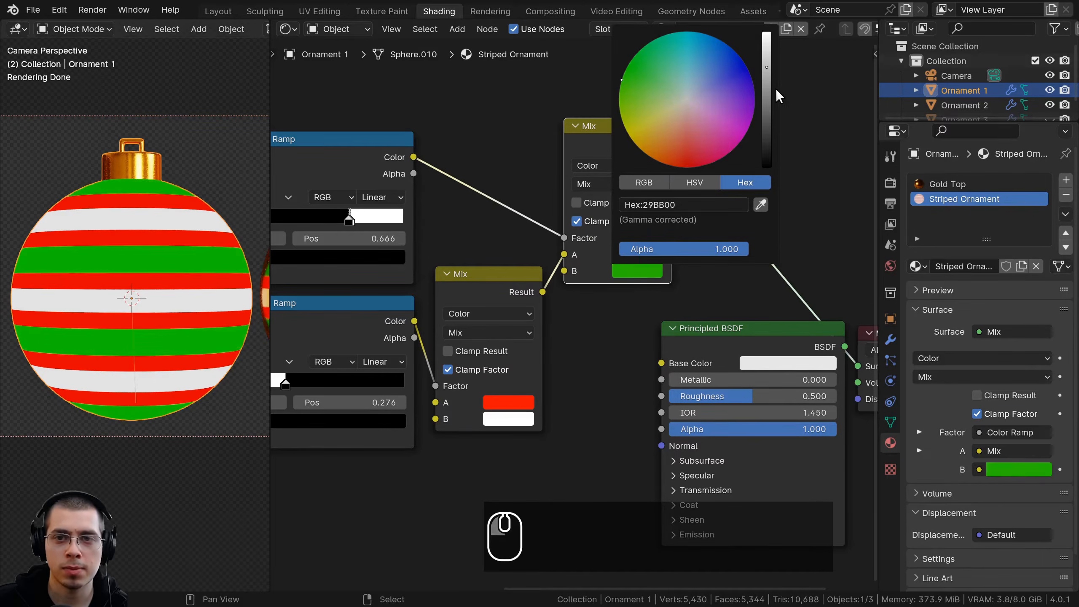
drag(767, 68, 767, 57)
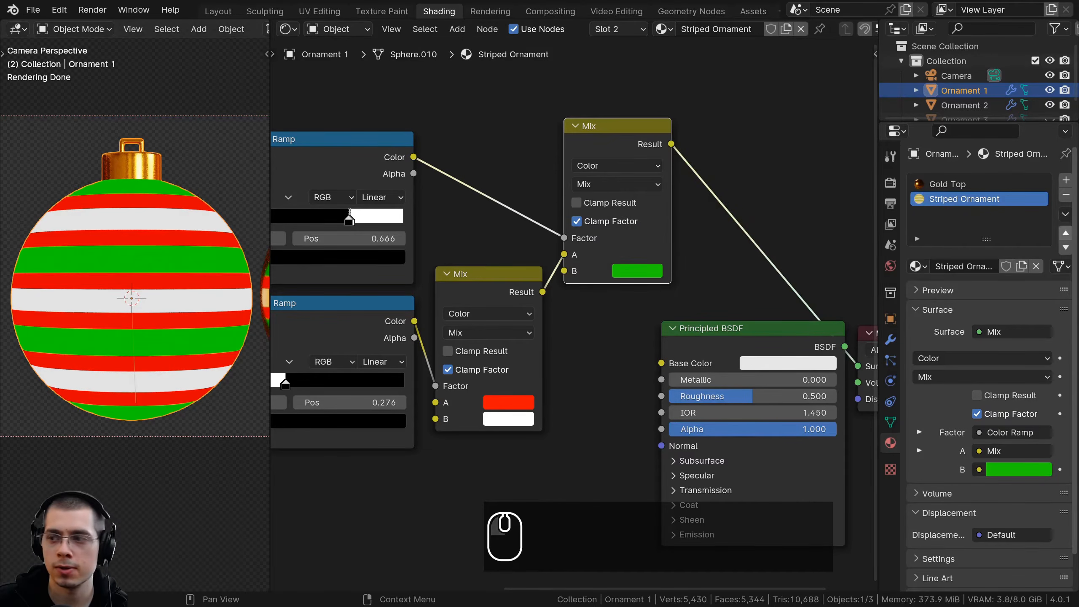
click(625, 271)
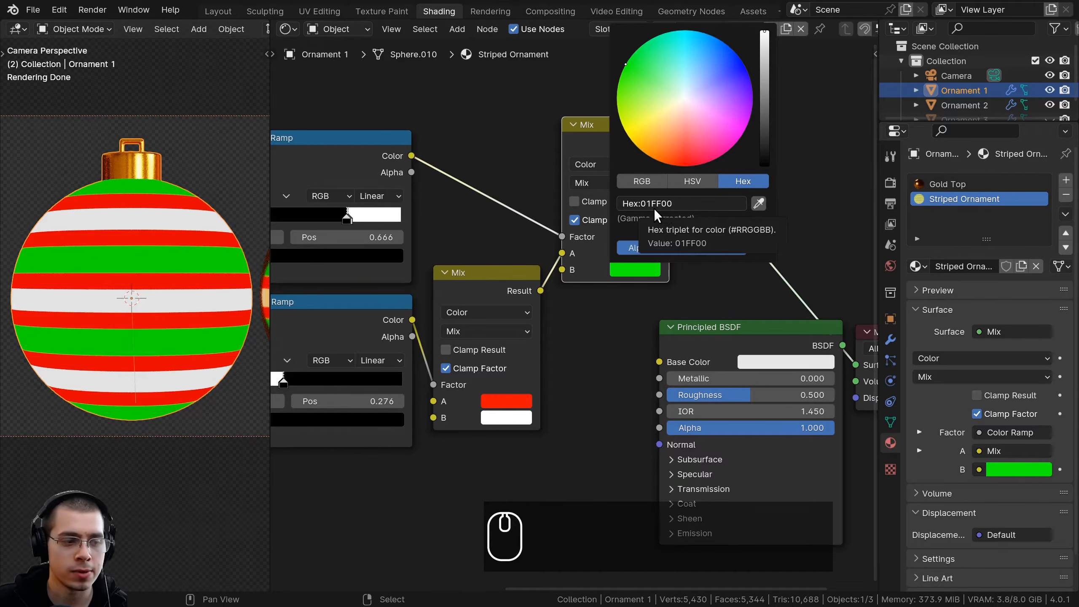
Connect the upper Mix node's Result to the Principled BSDF's Base Color
scroll(578, 142, down, 1)
drag(607, 150, 605, 321)
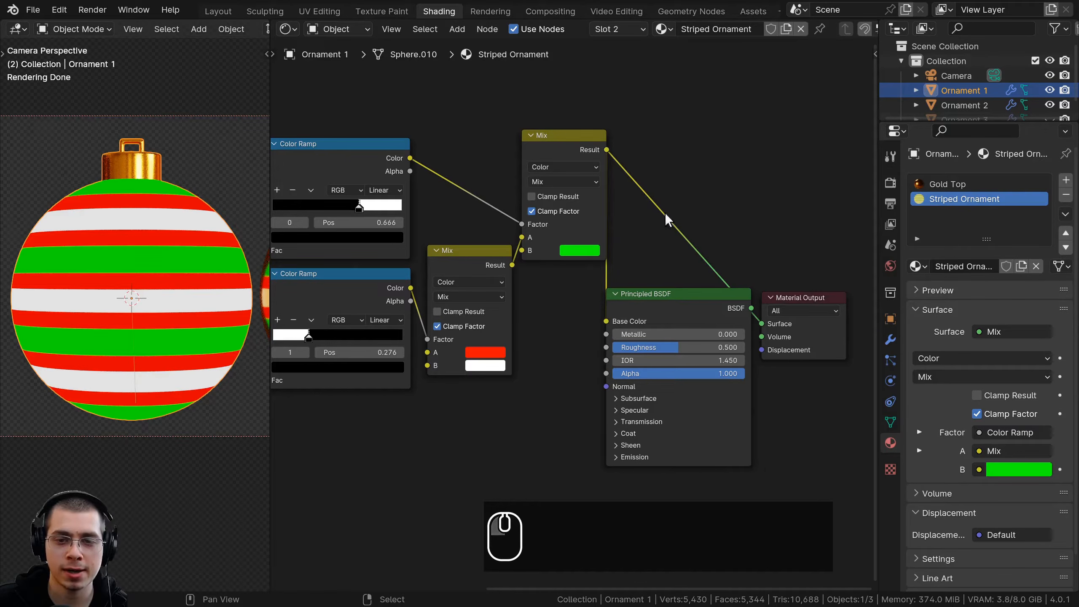
Preview the Principled BSDF and move it together with the Material Output node up beside the upper Mix node
ctrl+shift+click(697, 306)
key(b)
drag(641, 198, 786, 323)
key(g)
click(808, 212)
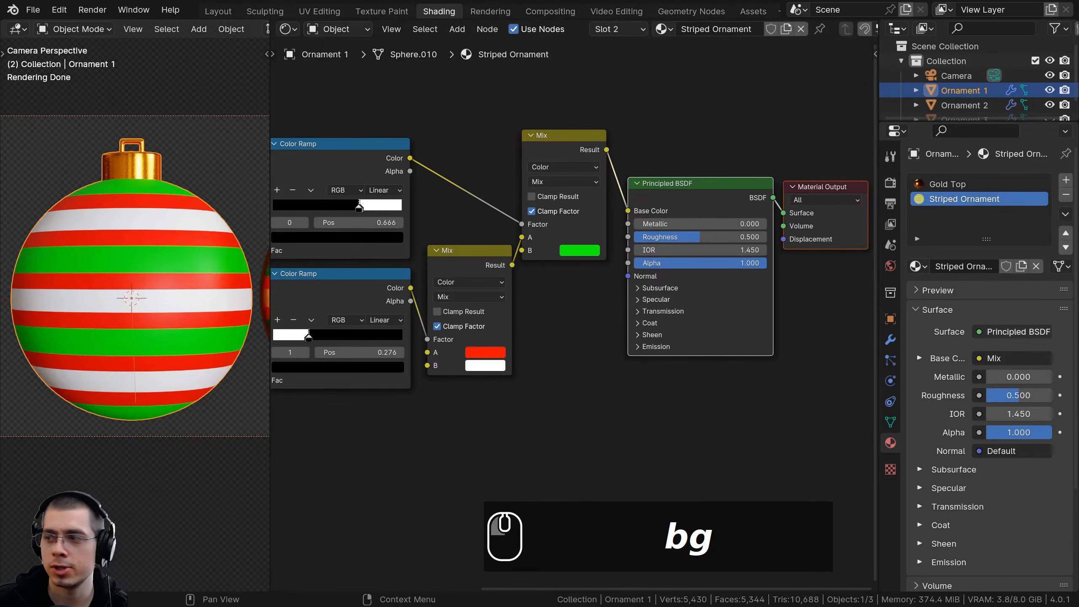
Set the Metallic value of the striped material's Principled BSDF to 1
middle_drag(679, 240, 620, 238)
scroll(620, 238, up, 4)
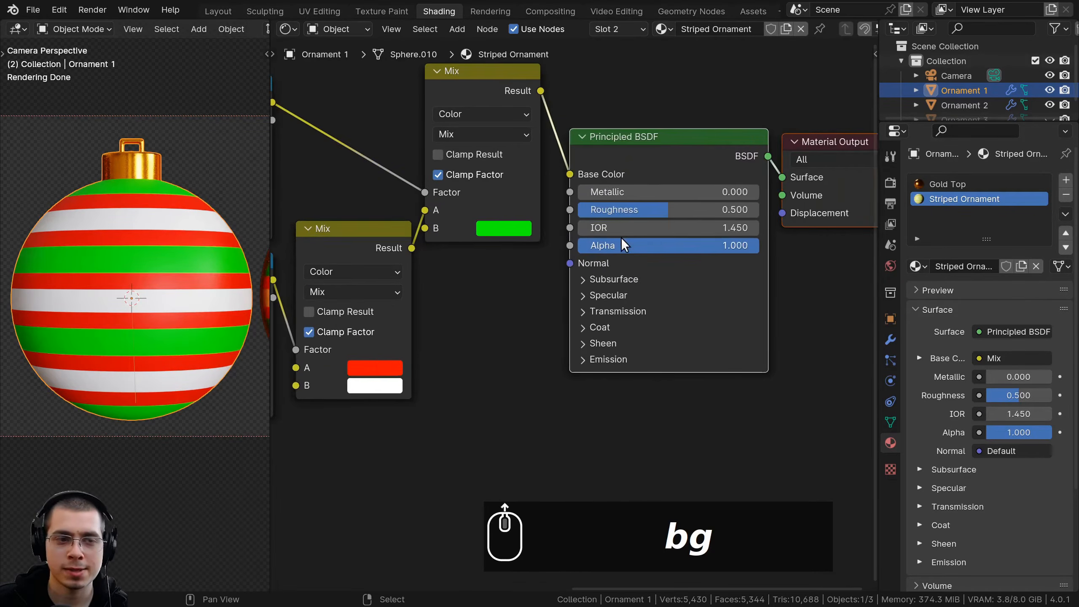
drag(598, 191, 759, 191)
scroll(734, 254, down, 3)
scroll(126, 292, up, 6)
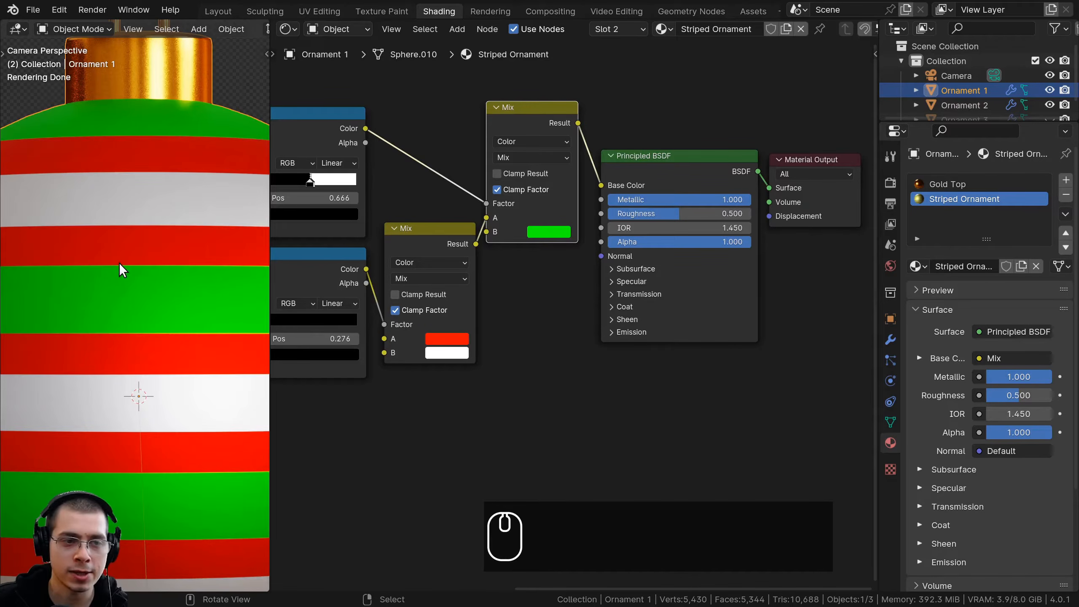
Connect the upper Mix node's Result to the Principled BSDF's Normal and move the shader and output nodes further away
drag(523, 129, 601, 256)
scroll(601, 276, down, 2)
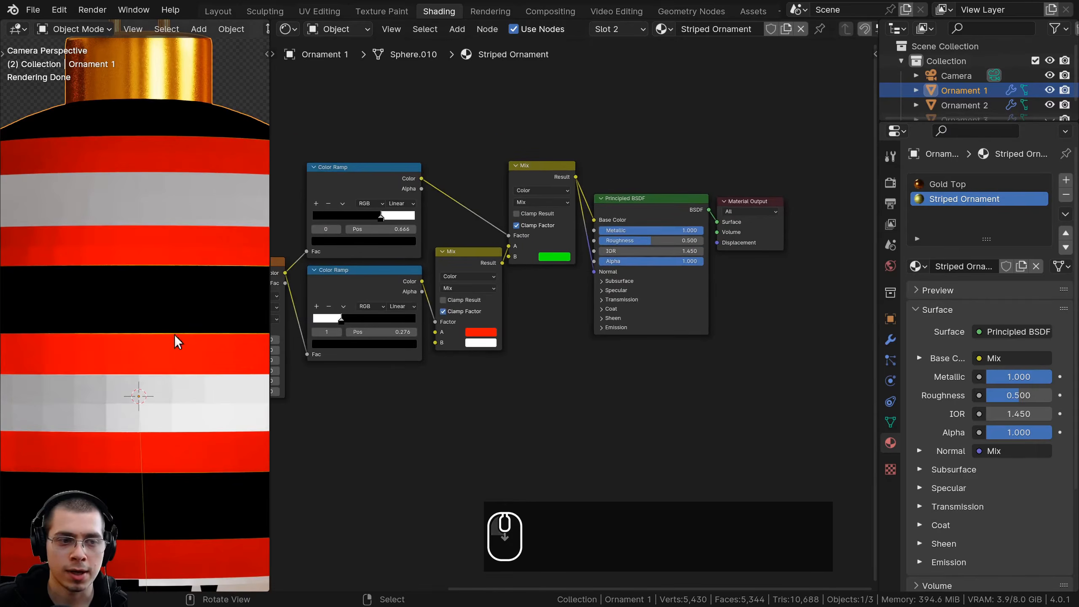
scroll(137, 341, down, 6)
drag(669, 138, 765, 292)
key(g)
click(736, 262)
Insert a Bump node on the link into the Principled BSDF's Normal and feed the Mix Result into its Height input
scroll(663, 221, up, 5)
key(a)
click(558, 116)
key(shift+a)
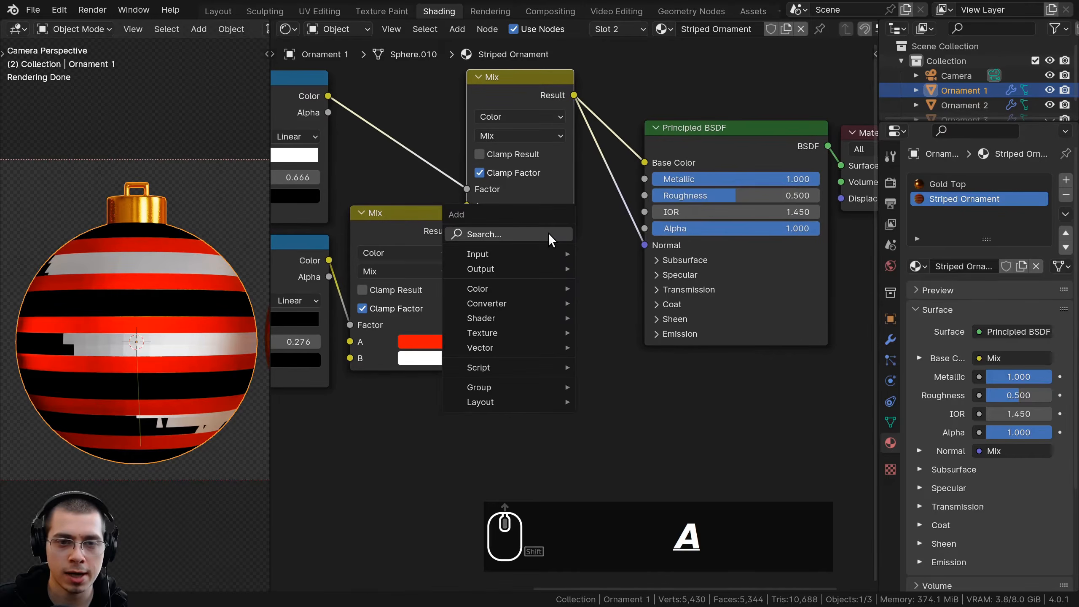
click(551, 234)
text(bum)
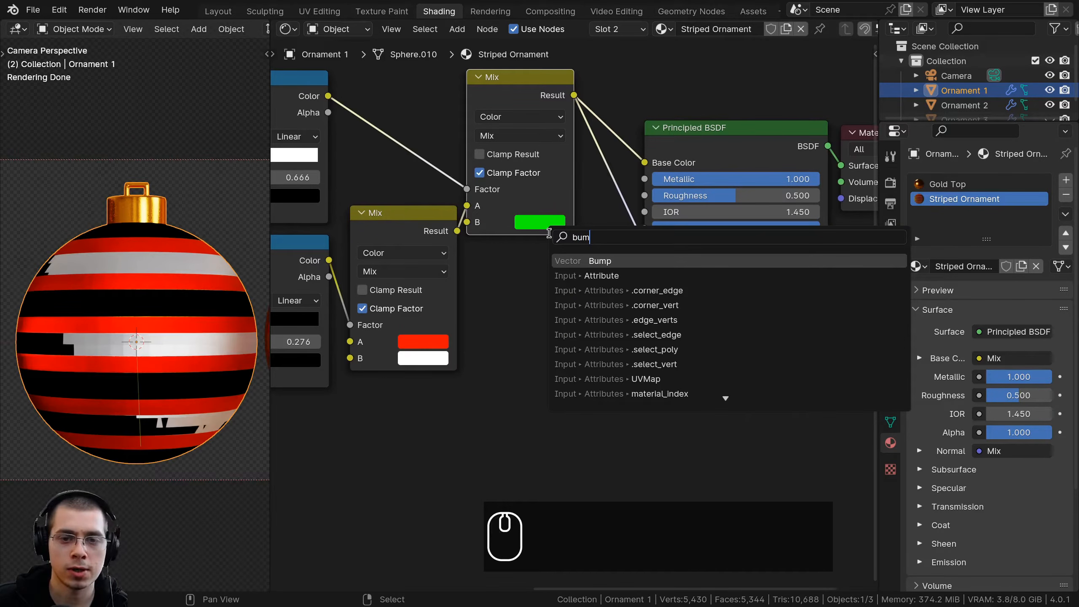
key(Return)
click(647, 211)
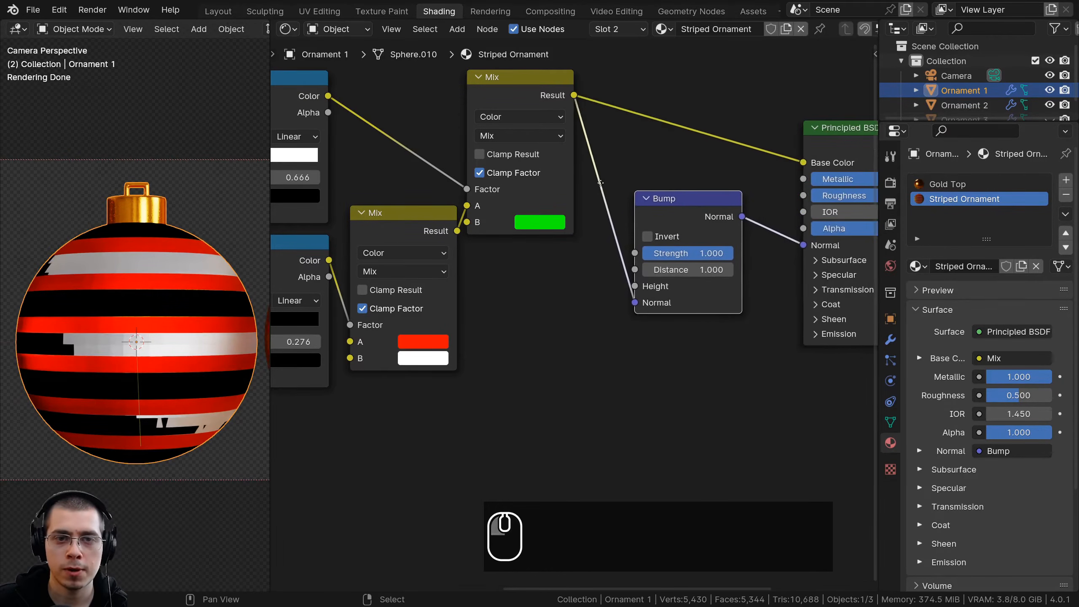
mouse_move(646, 324)
mouse_down()
mouse_move(632, 324)
mouse_move(649, 303)
mouse_up()
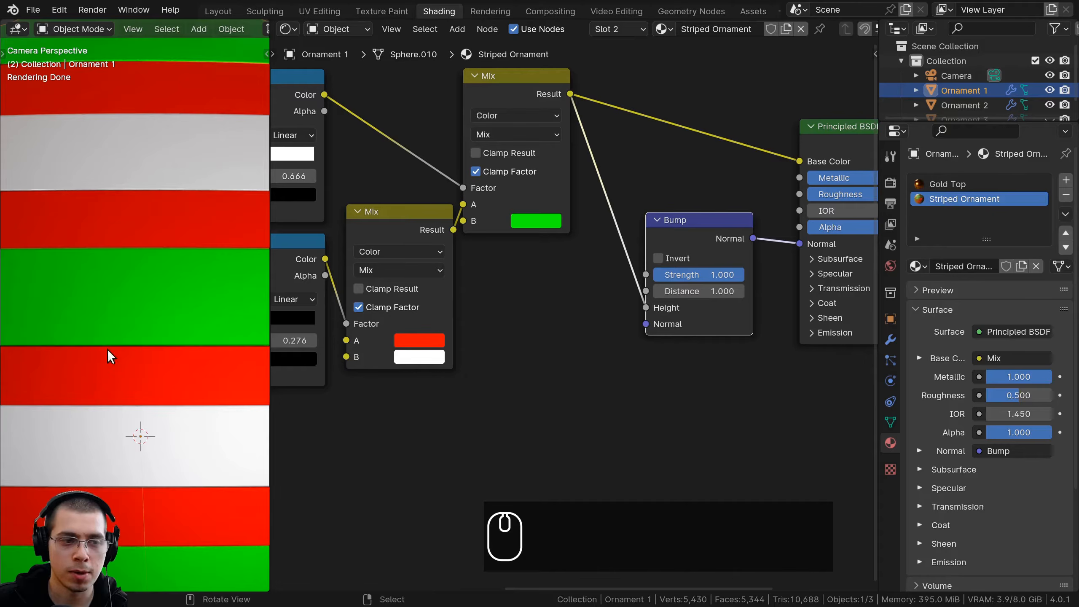
Set the Bump node's Strength to 0.25
scroll(107, 350, up, 2)
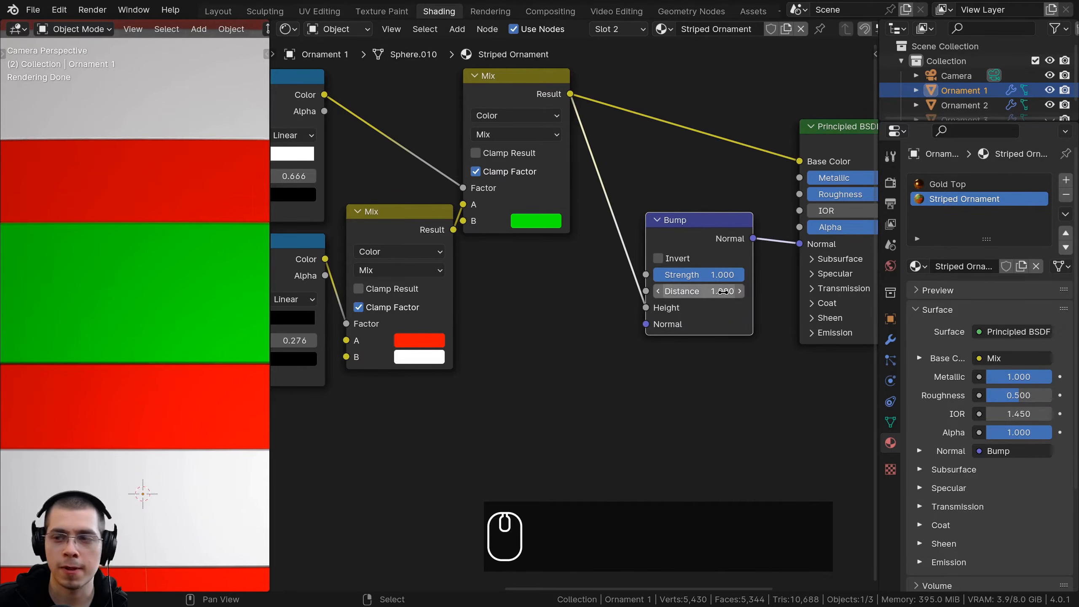
scroll(710, 350, up, 3)
click(736, 331)
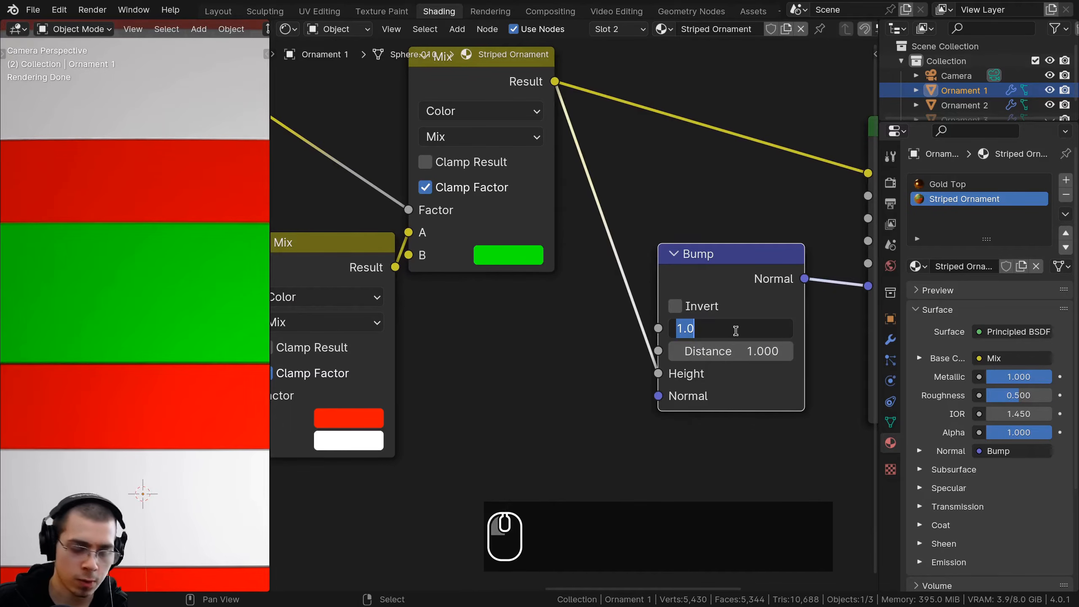
text(.25)
key(Return)
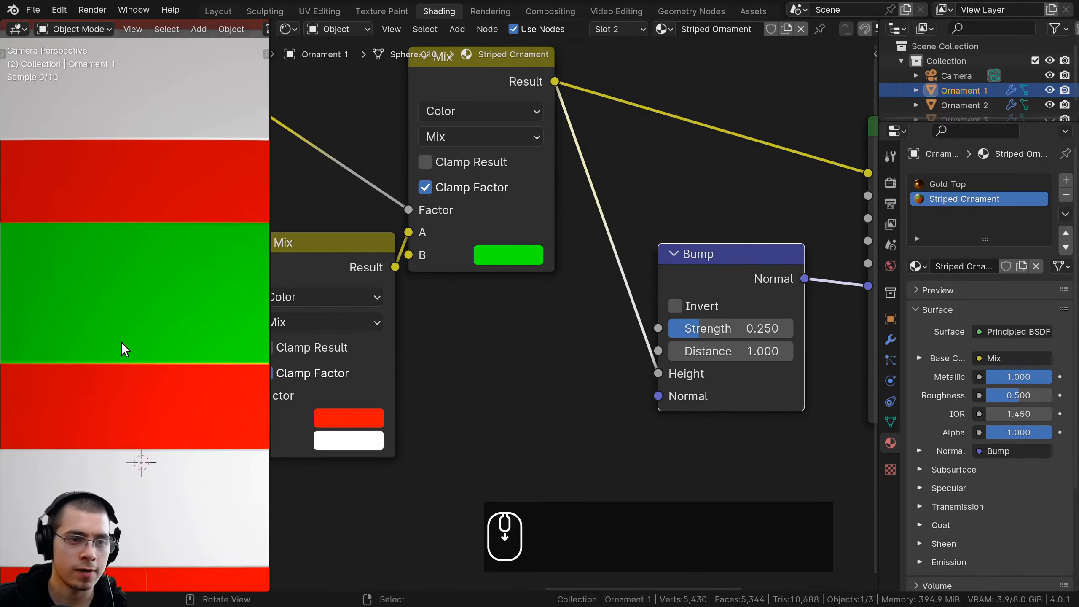
scroll(143, 352, down, 7)
Move the black stop of the upper Color Ramp to position 0.656 to soften the green stripe edges
middle_drag(477, 338, 561, 380)
scroll(436, 296, down, 1)
scroll(176, 306, up, 5)
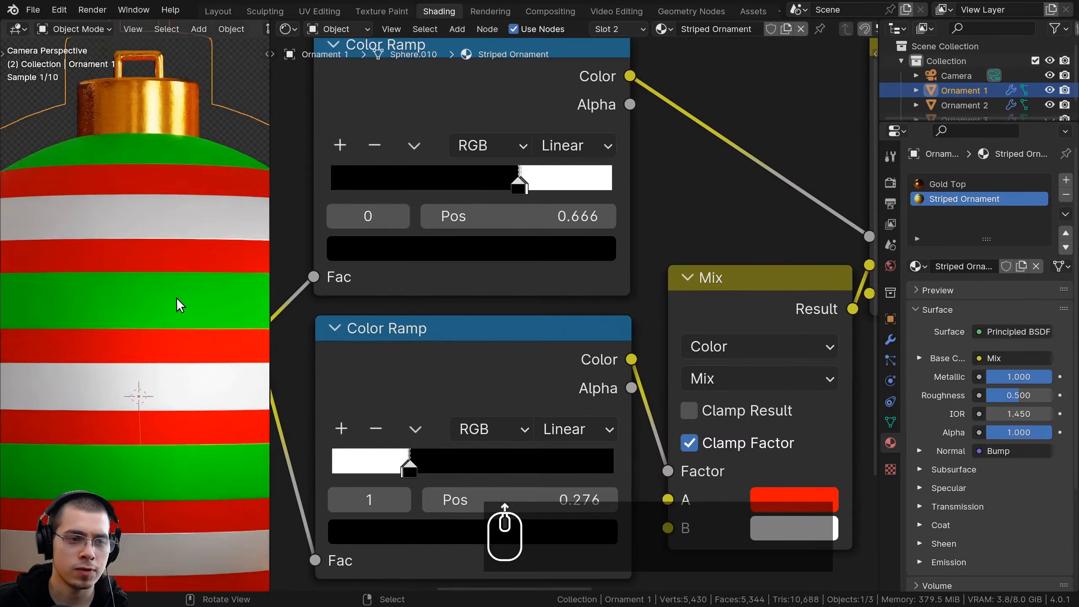
middle_drag(519, 216, 531, 239)
scroll(532, 209, up, 2)
drag(535, 215, 523, 209)
Move the white stop of the lower Color Ramp to position 0.269 to soften the white stripe edges
middle_drag(505, 382, 539, 178)
middle_drag(484, 274, 493, 268)
drag(449, 331, 452, 331)
click(439, 330)
shift+middle_drag(180, 386, 177, 325)
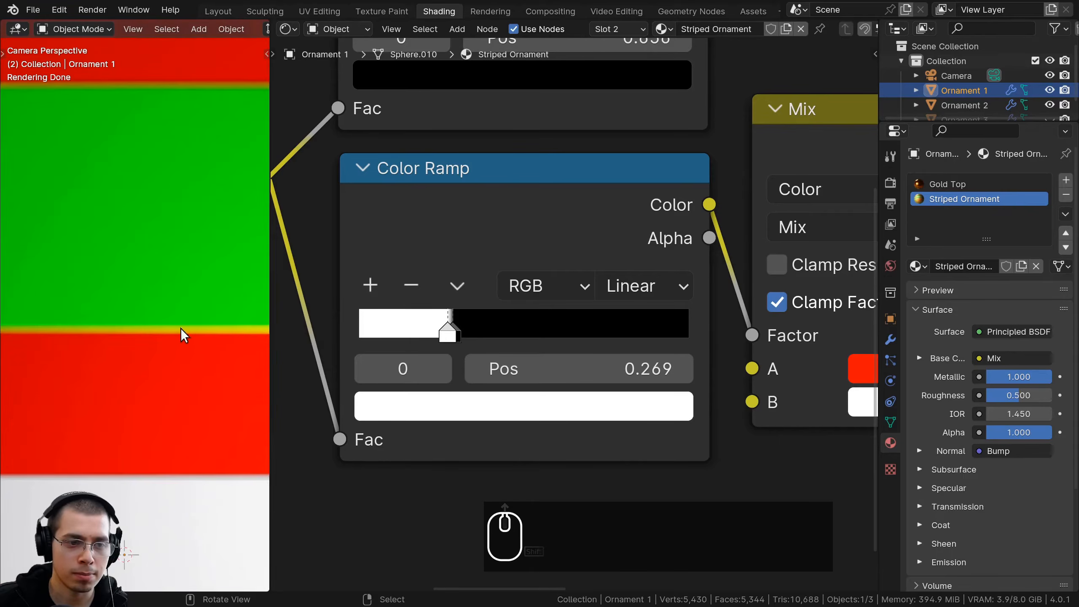
scroll(171, 334, down, 5)
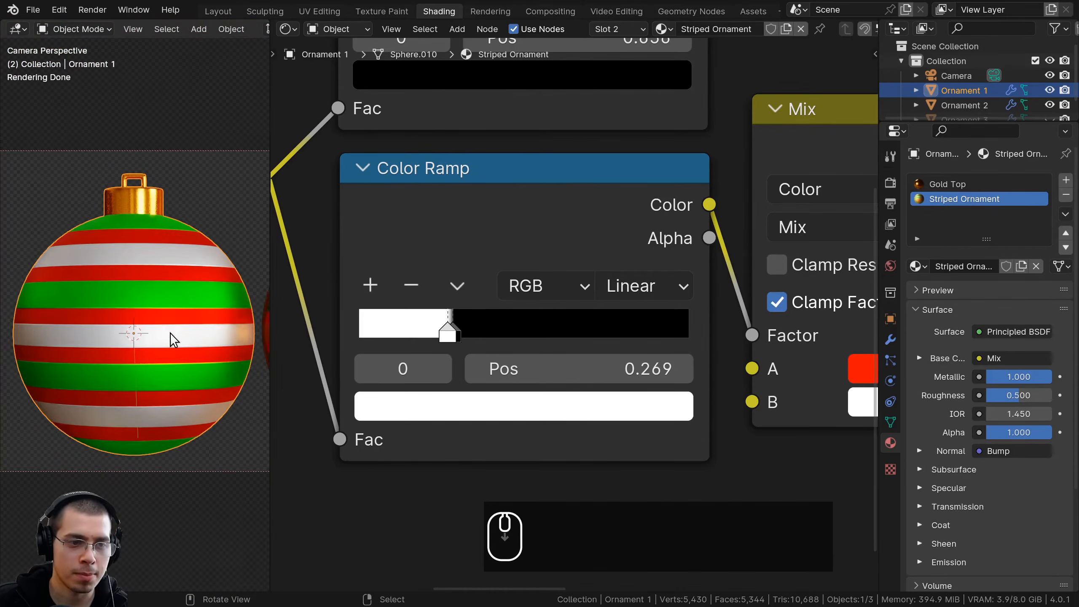
Lower the Principled BSDF's Roughness to about 0.281
scroll(685, 280, down, 4)
middle_drag(708, 402, 575, 404)
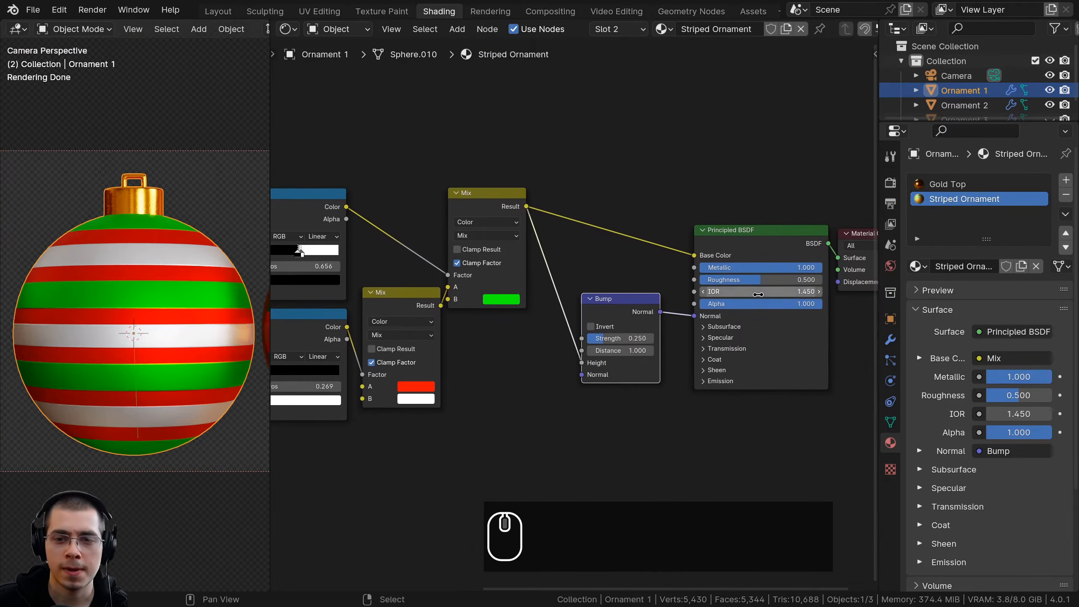
drag(761, 280, 734, 280)
scroll(194, 336, up, 4)
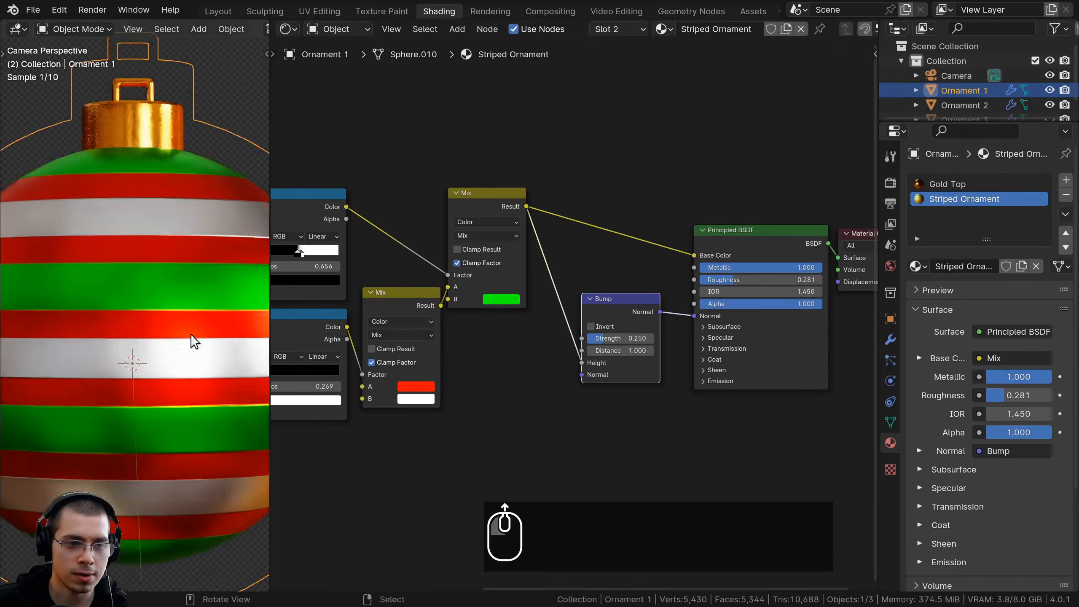
scroll(153, 316, down, 1)
Add a Noise Texture node and place it below the Wave Texture node
scroll(632, 312, down, 2)
key(a)
middle_drag(625, 339, 678, 289)
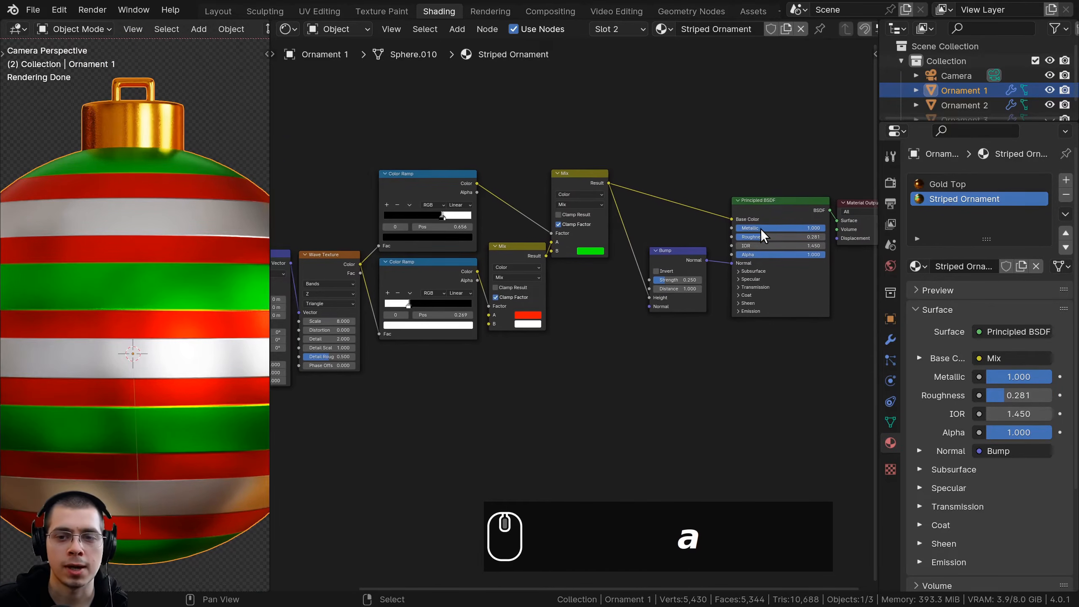
scroll(118, 246, down, 1)
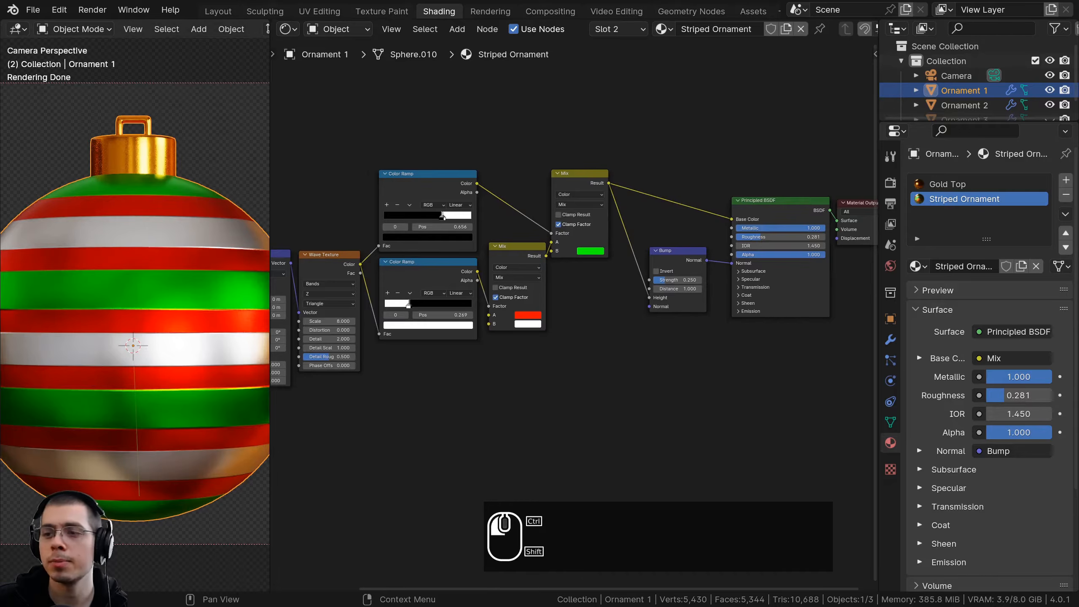
key(a)
key(a)
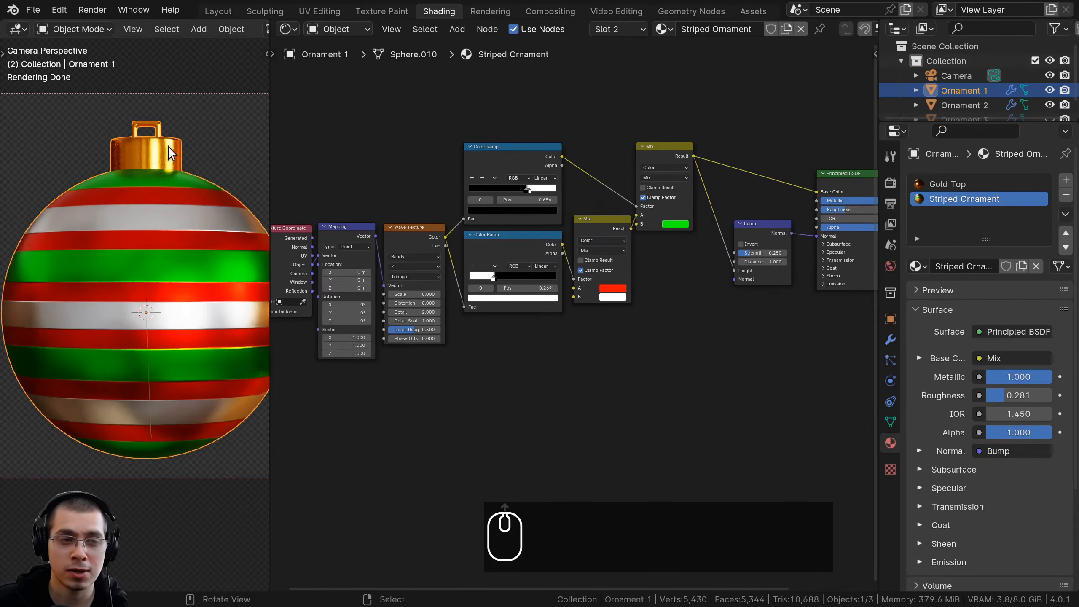
middle_drag(539, 322, 540, 314)
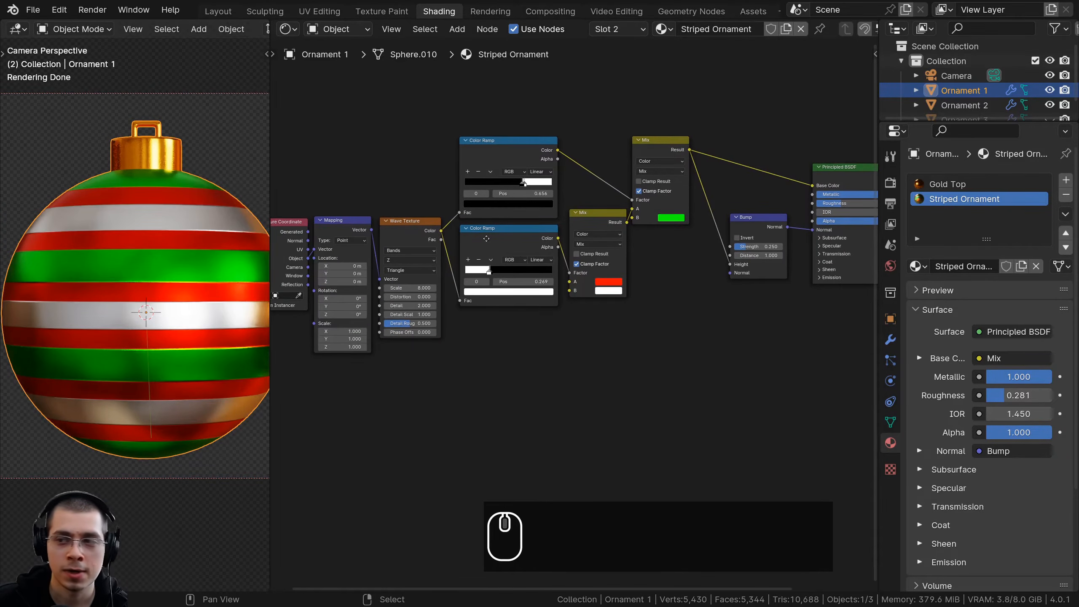
key(shift+a)
click(489, 236)
text(noise)
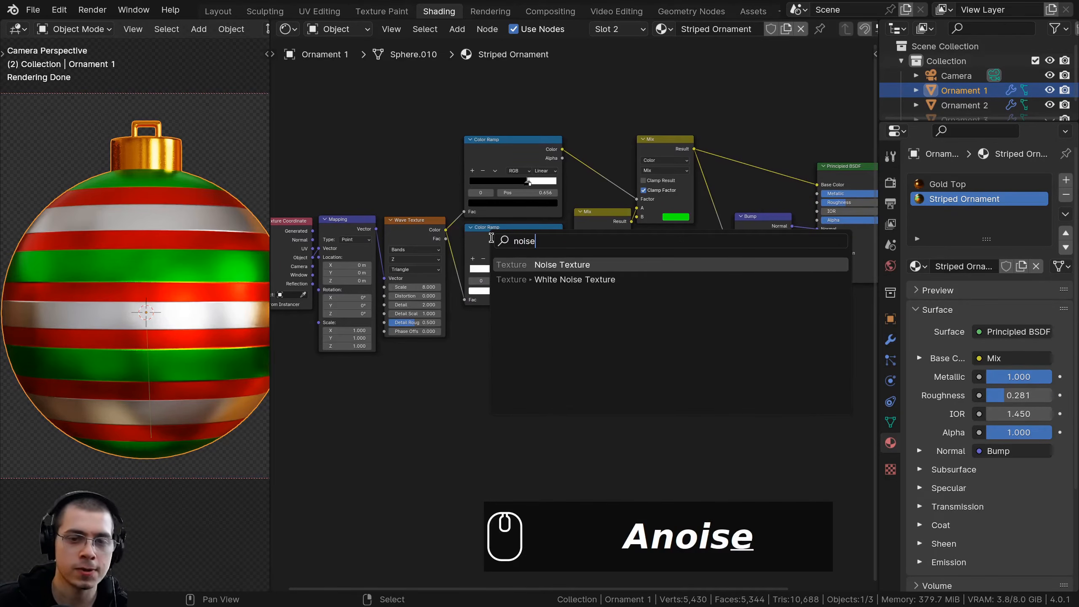
key(Return)
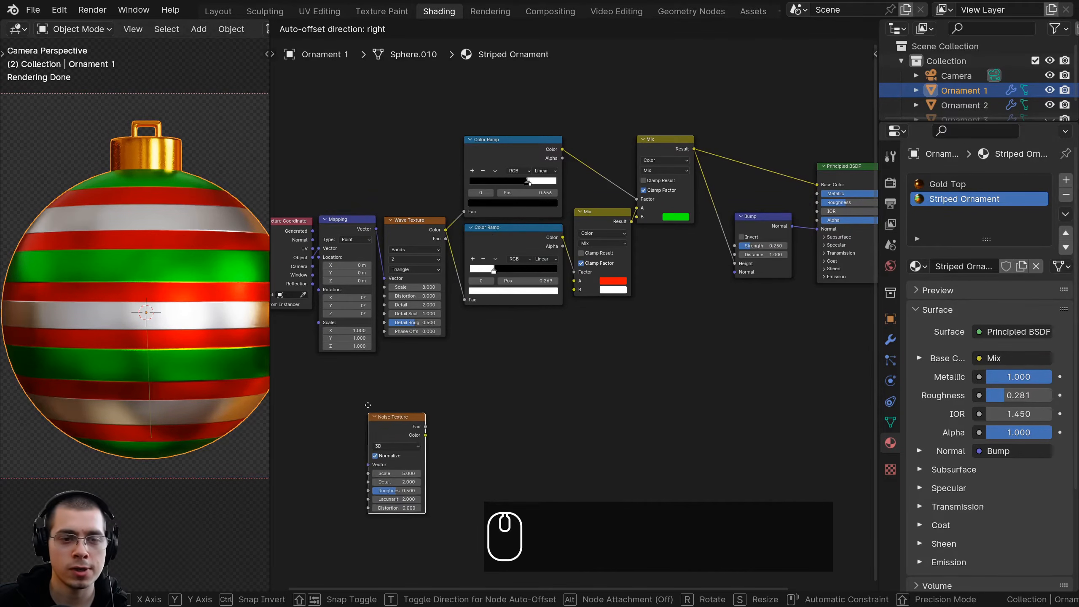
click(399, 349)
Move the Texture Coordinate and Mapping nodes further away from the Wave Texture to make room
middle_drag(392, 361, 558, 310)
scroll(558, 310, up, 4)
drag(601, 289, 591, 270)
middle_drag(591, 270, 589, 300)
drag(329, 128, 460, 192)
key(b)
drag(436, 109, 493, 123)
key(g)
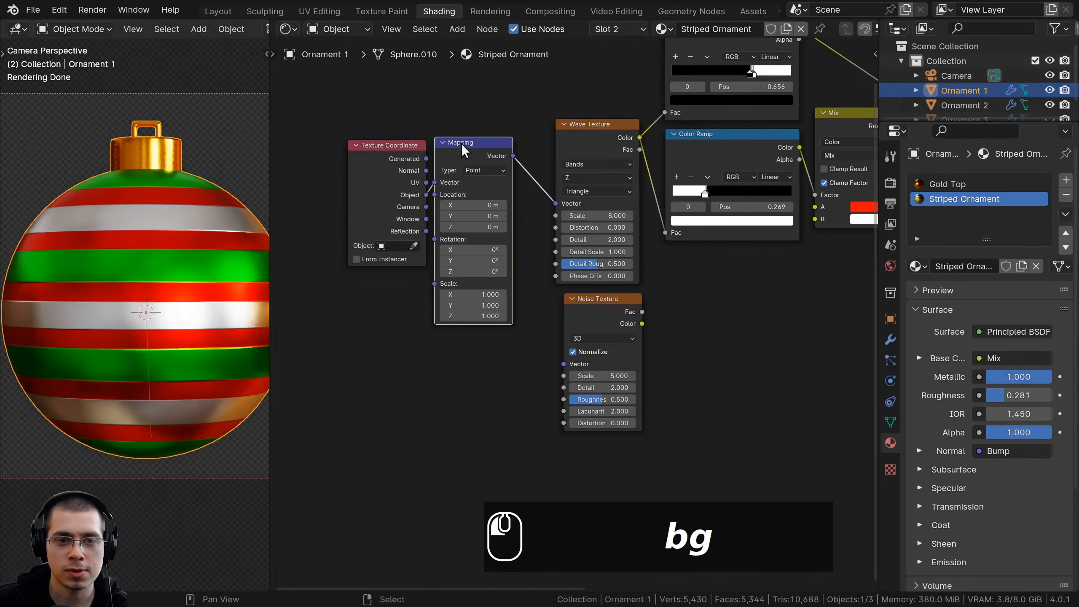
click(327, 200)
Connect the Mapping node's Vector to the Noise Texture's Vector input and preview the Noise Texture on the ornament
drag(514, 155, 564, 364)
scroll(563, 364, up, 1)
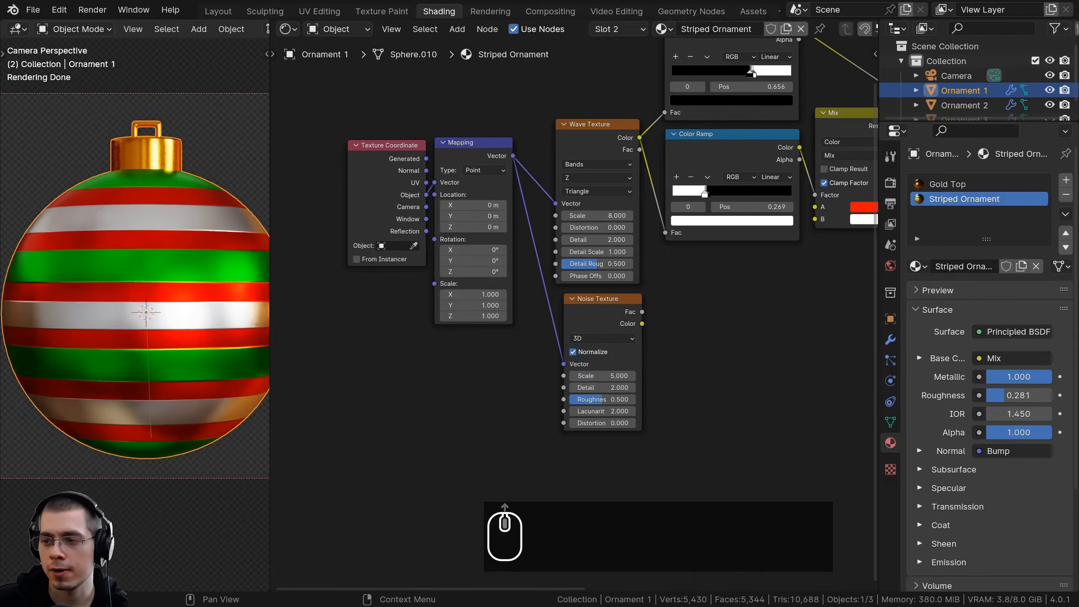
ctrl+shift+click(633, 397)
middle_drag(640, 399, 534, 376)
scroll(552, 381, up, 2)
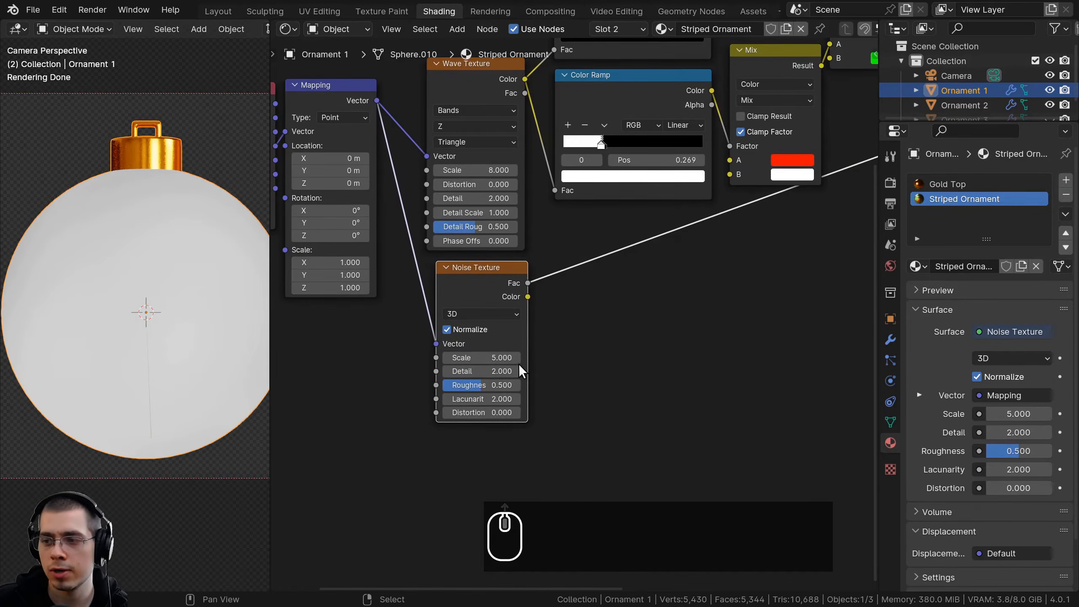
Set the Noise Texture's Scale to 30 and its Detail to 15
scroll(501, 404, up, 1)
scroll(495, 394, down, 1)
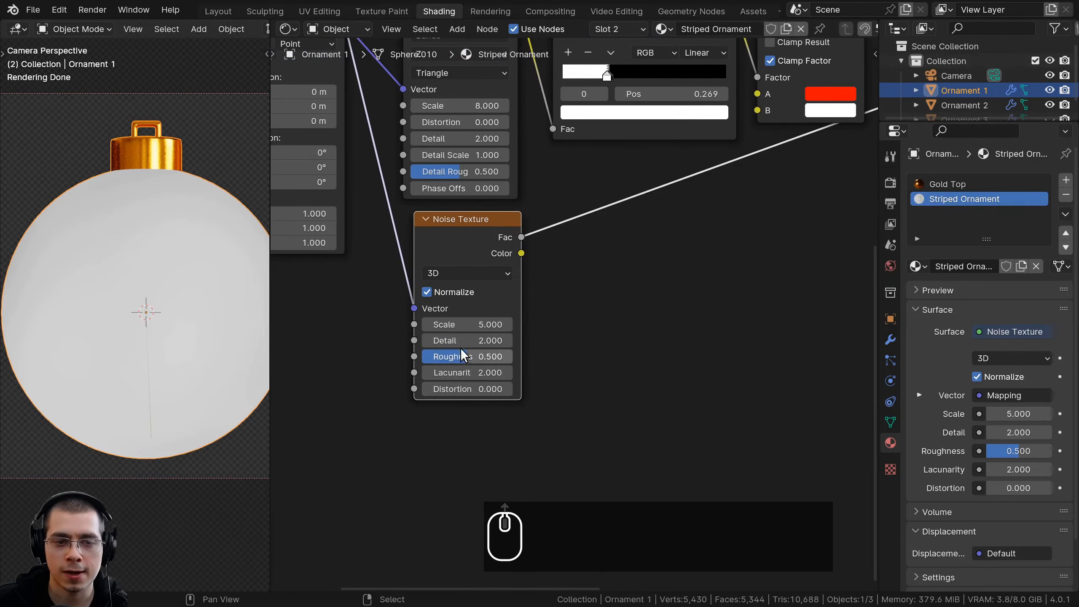
click(493, 324)
text(30)
key(Return)
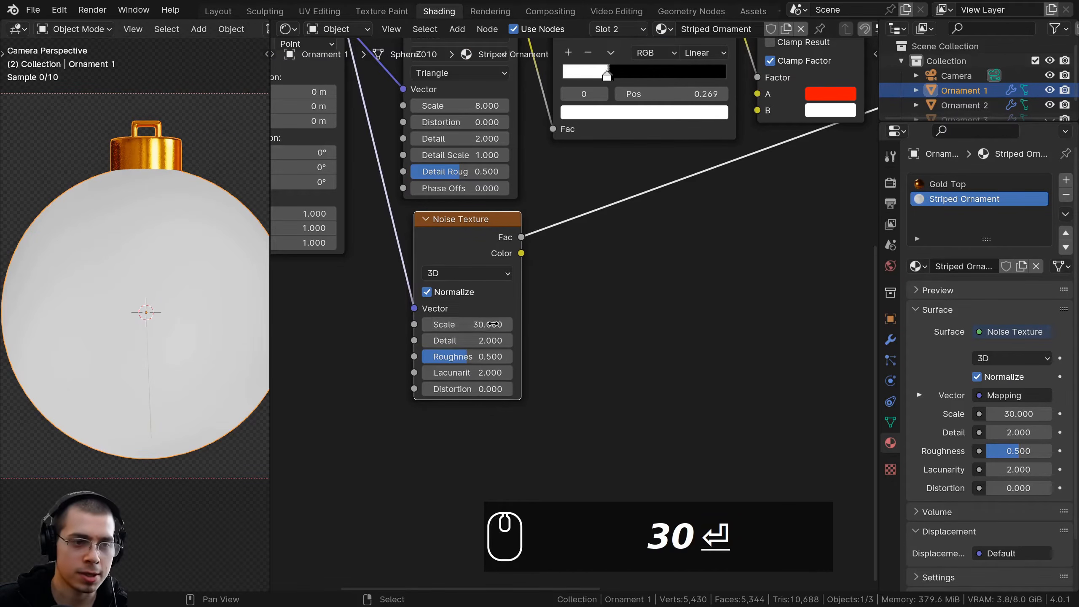
drag(468, 344, 493, 344)
scroll(487, 359, down, 1)
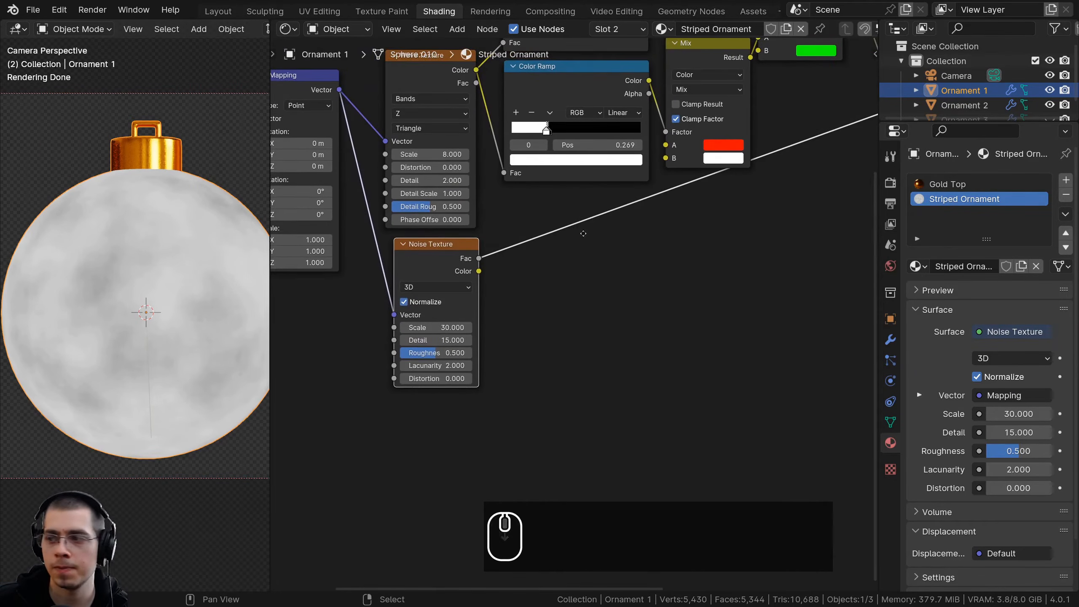
Connect the Noise Texture's Fac to the Principled BSDF's Roughness and preview the Principled BSDF again
middle_drag(591, 238, 574, 247)
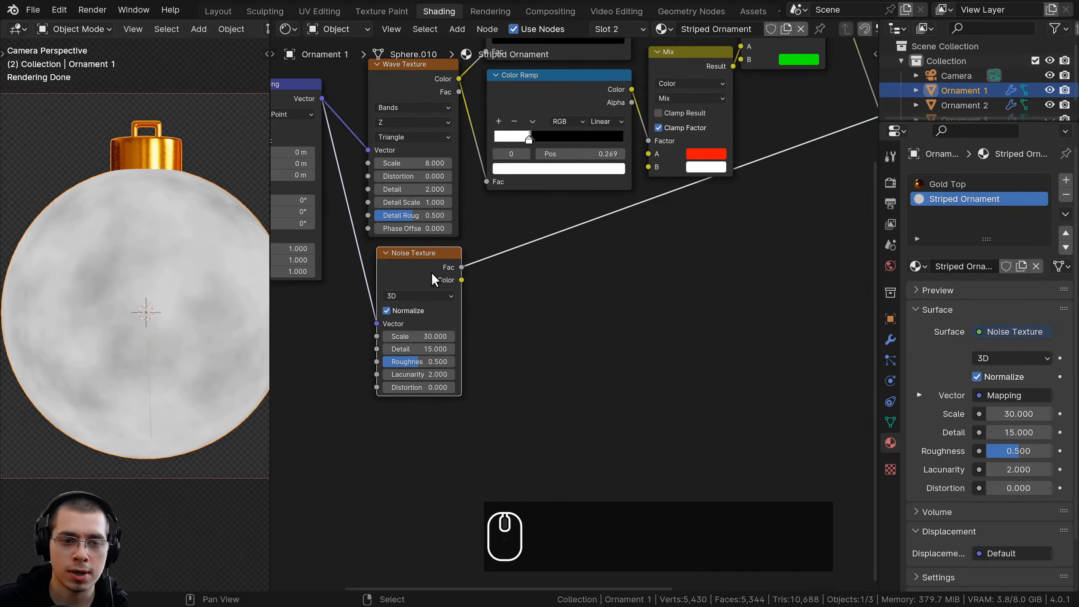
scroll(416, 269, down, 4)
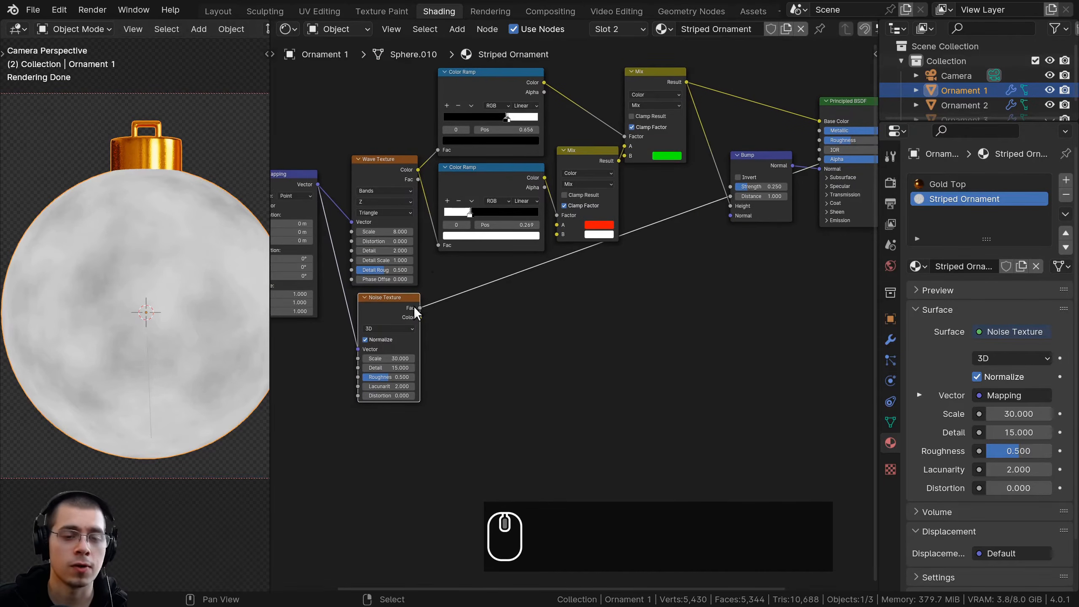
scroll(408, 310, up, 2)
drag(377, 308, 748, 97)
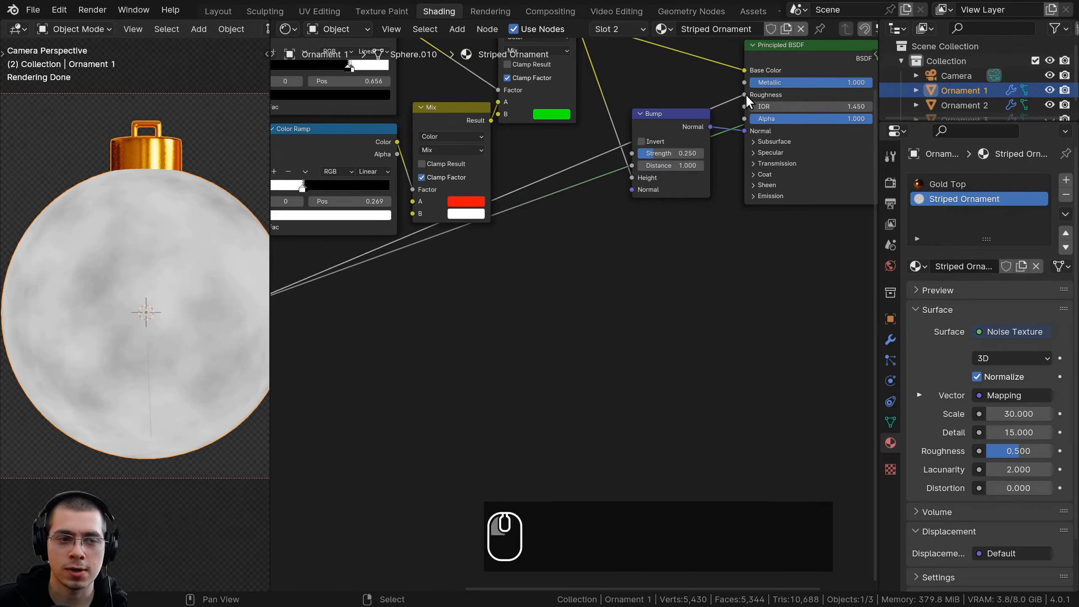
middle_drag(863, 64, 738, 167)
ctrl+shift+click(689, 151)
middle_drag(436, 330, 615, 265)
scroll(559, 280, down, 2)
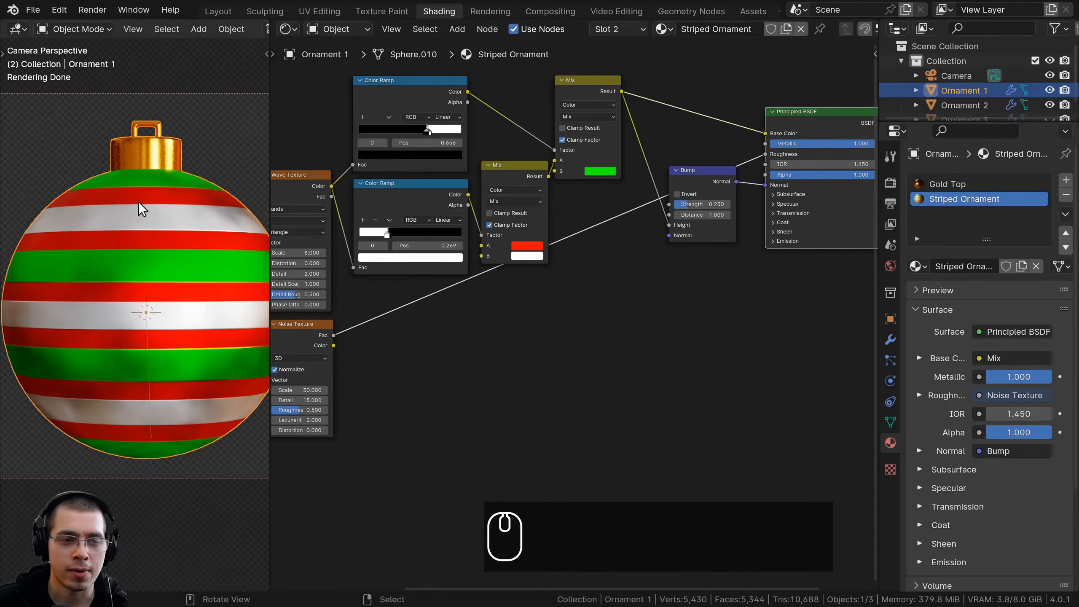
Duplicate the lower Color Ramp and insert the copy on the link between the Noise Texture's Fac and the Roughness input
middle_drag(323, 231, 352, 223)
click(435, 196)
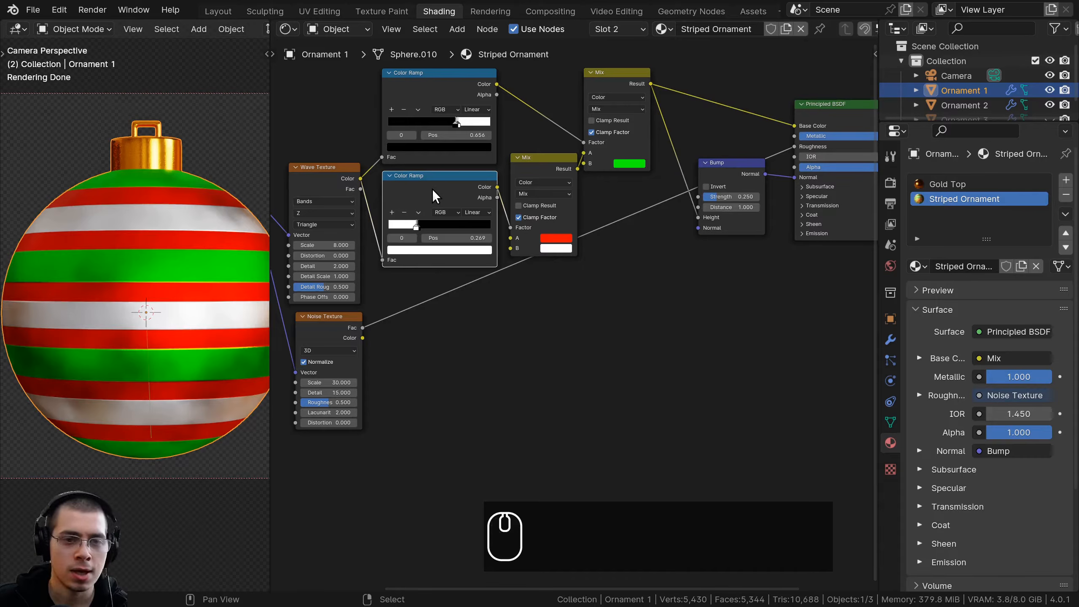
key(shift+d)
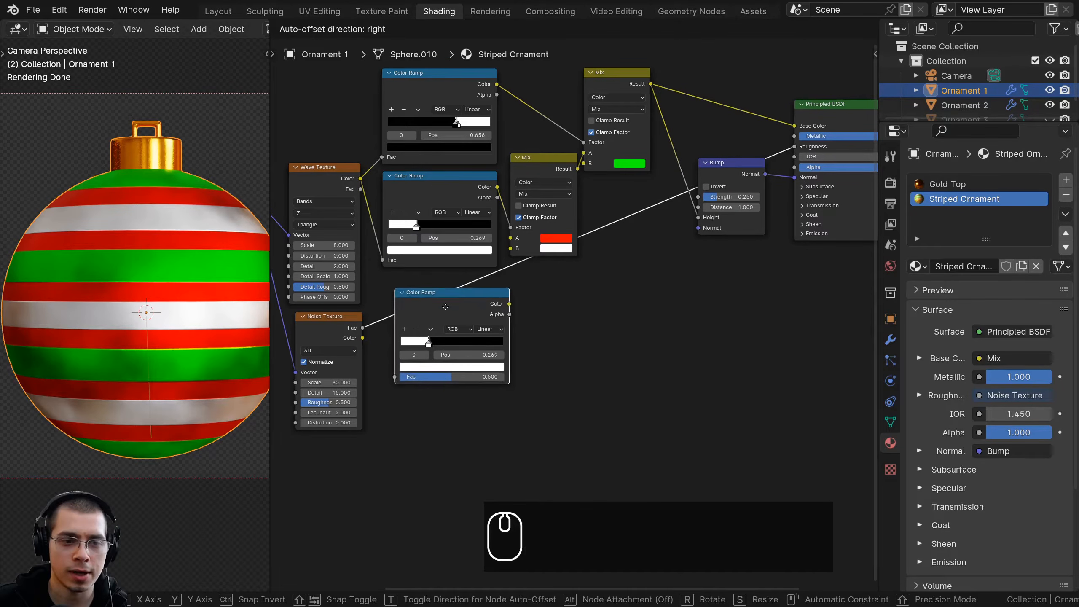
click(448, 313)
mouse_move(447, 305)
mouse_down()
mouse_move(461, 303)
mouse_move(438, 315)
mouse_up()
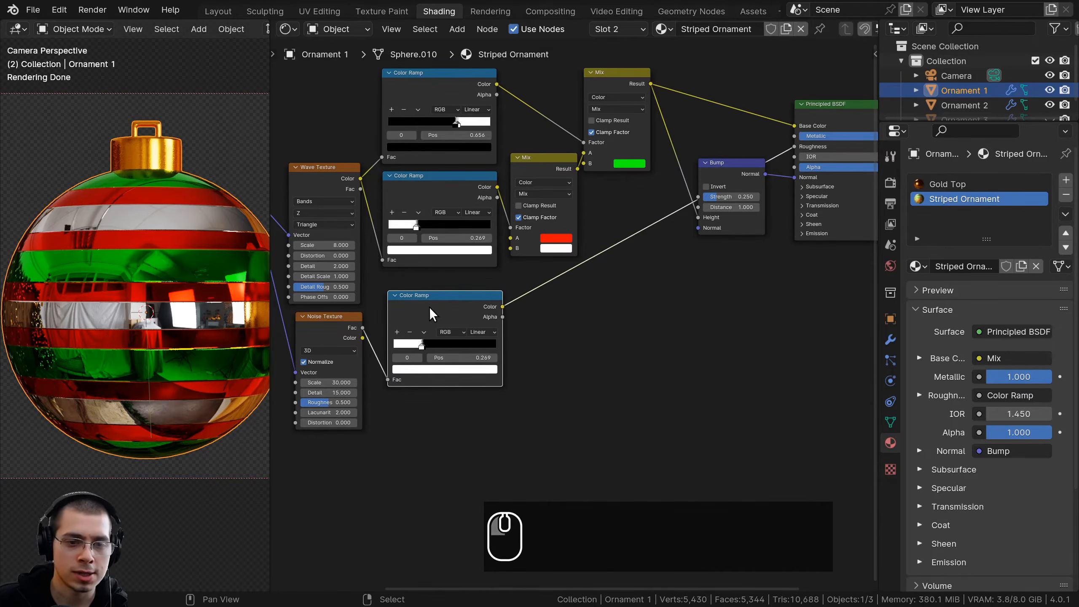
Reset the new Color Ramp to its default black-to-white gradient
key(BackSpace)
middle_drag(434, 299, 505, 285)
scroll(505, 285, up, 4)
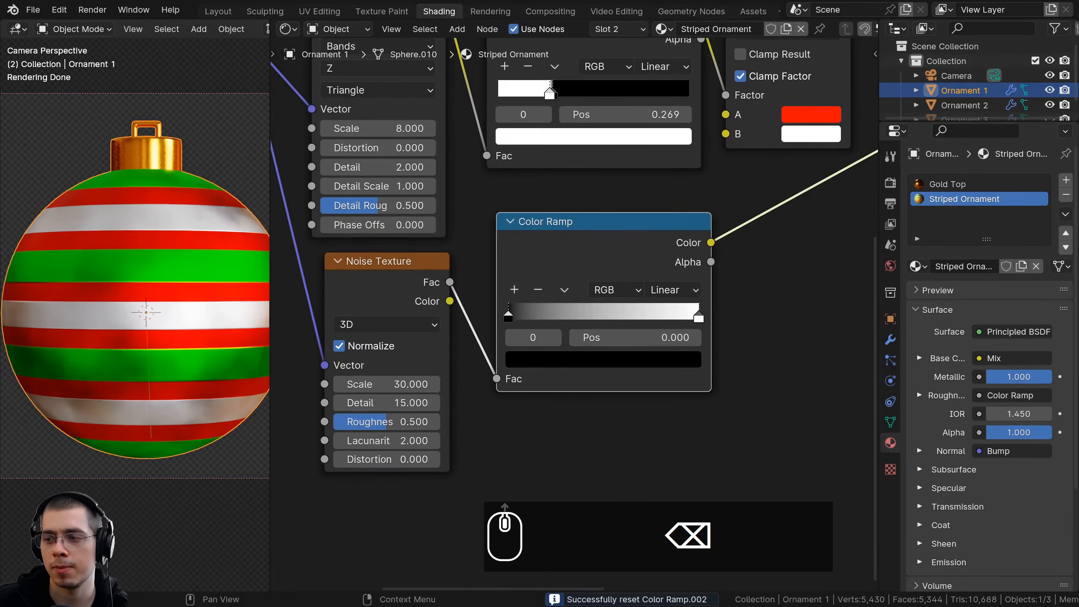
scroll(503, 358, up, 1)
middle_drag(503, 358, 492, 373)
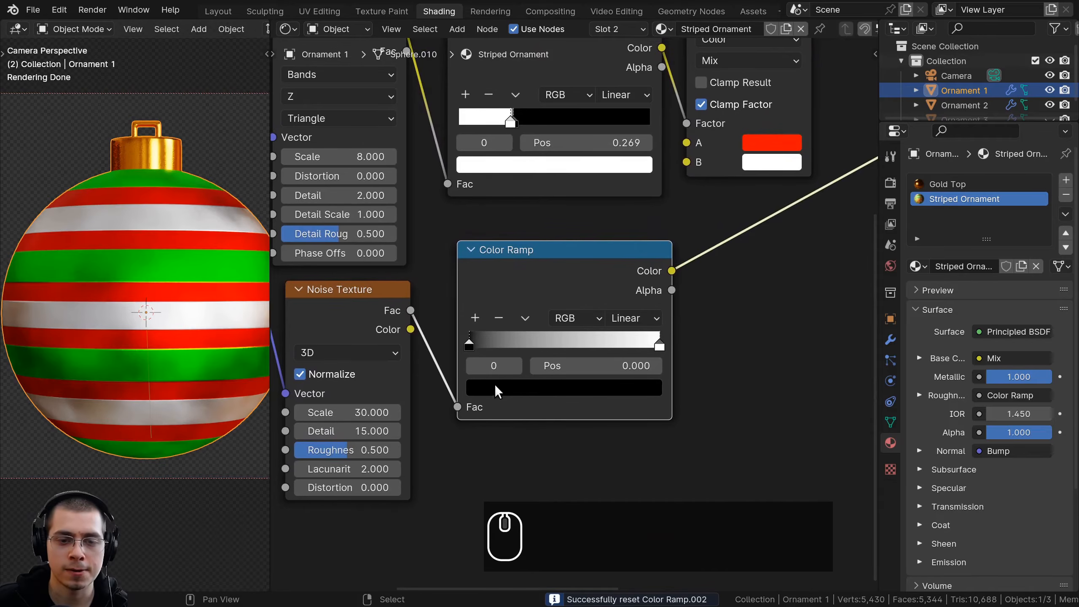
Darken the new Color Ramp's white stop to a mid grey and lighten its black stop to 606060
click(559, 399)
mouse_move(647, 261)
mouse_down()
mouse_move(647, 108)
mouse_move(646, 267)
mouse_up()
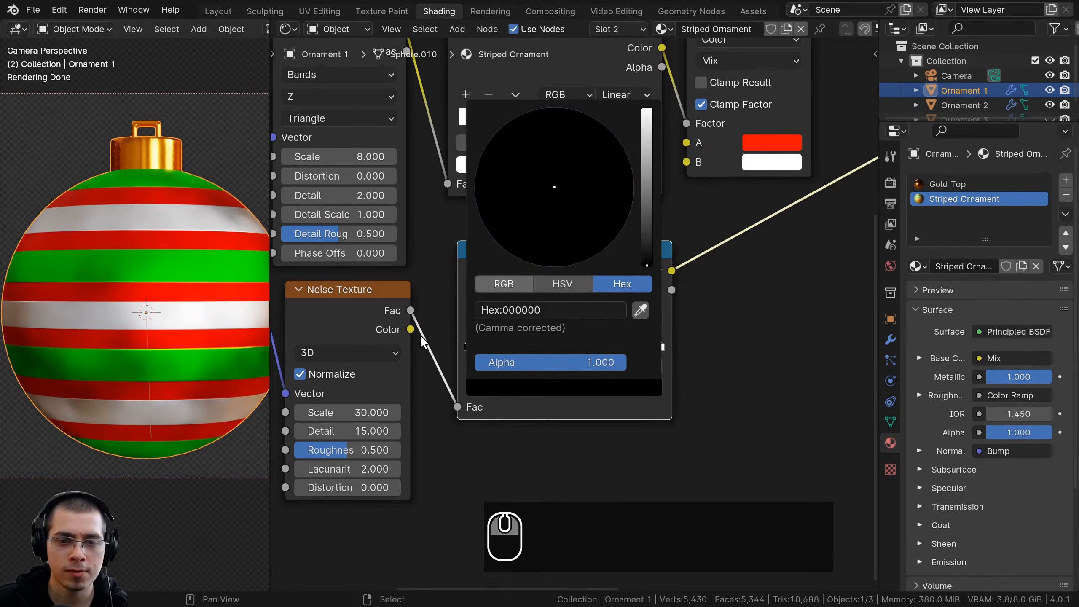
click(661, 343)
click(622, 388)
drag(647, 109, 646, 170)
click(468, 346)
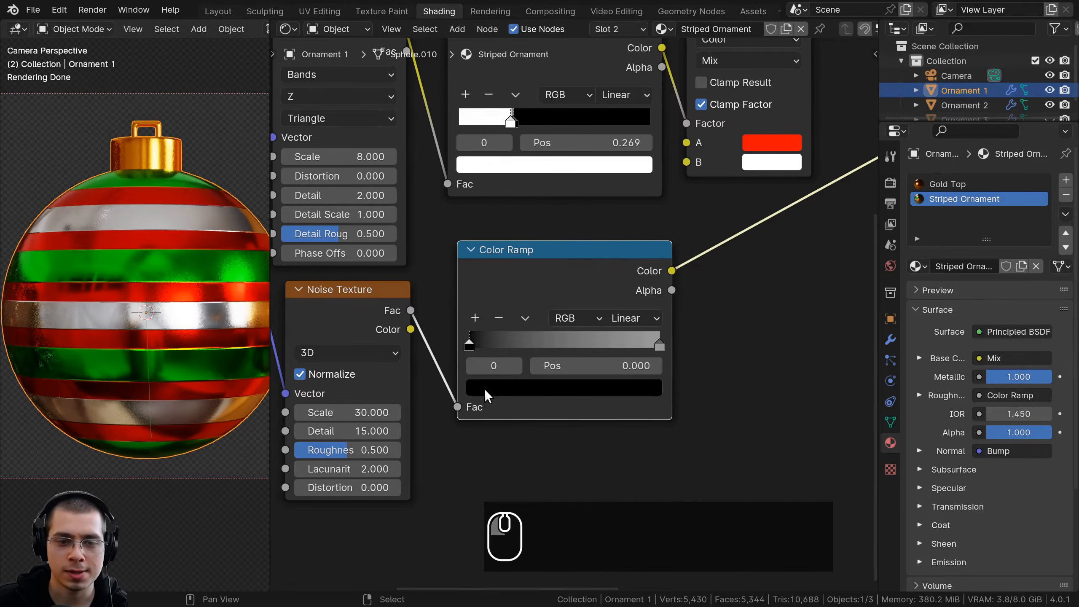
click(489, 394)
drag(647, 253, 646, 199)
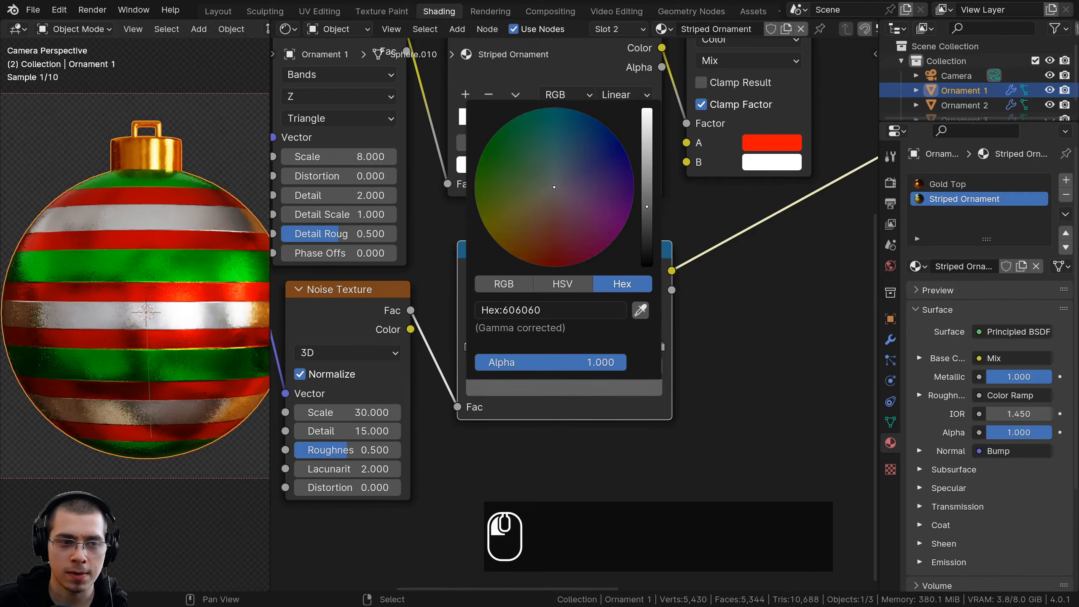
Set the Noise Texture's Scale to 40
scroll(195, 269, up, 2)
scroll(194, 269, up, 3)
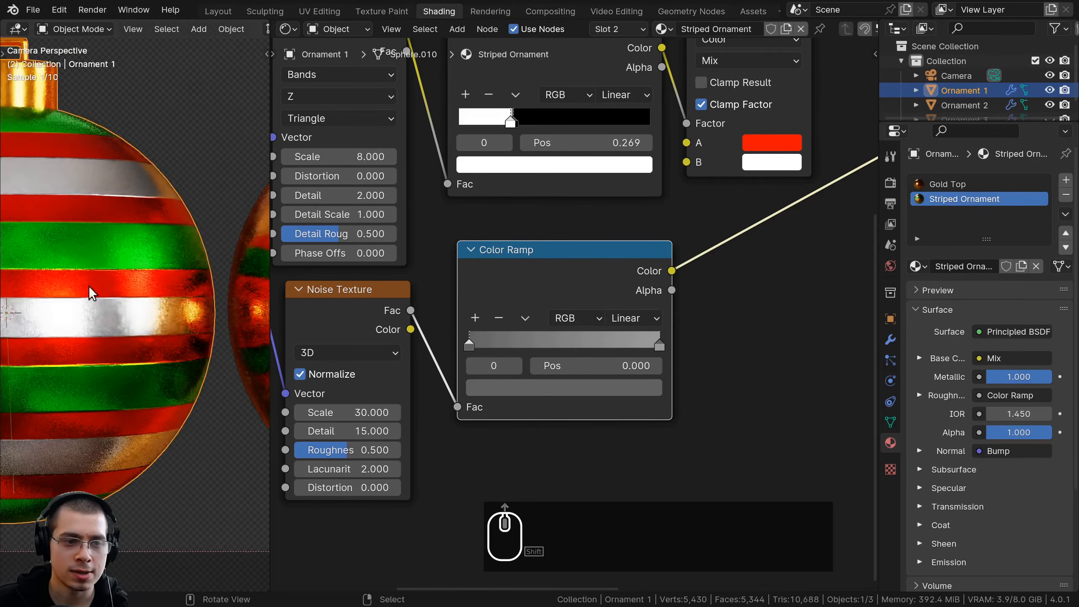
scroll(93, 352, up, 3)
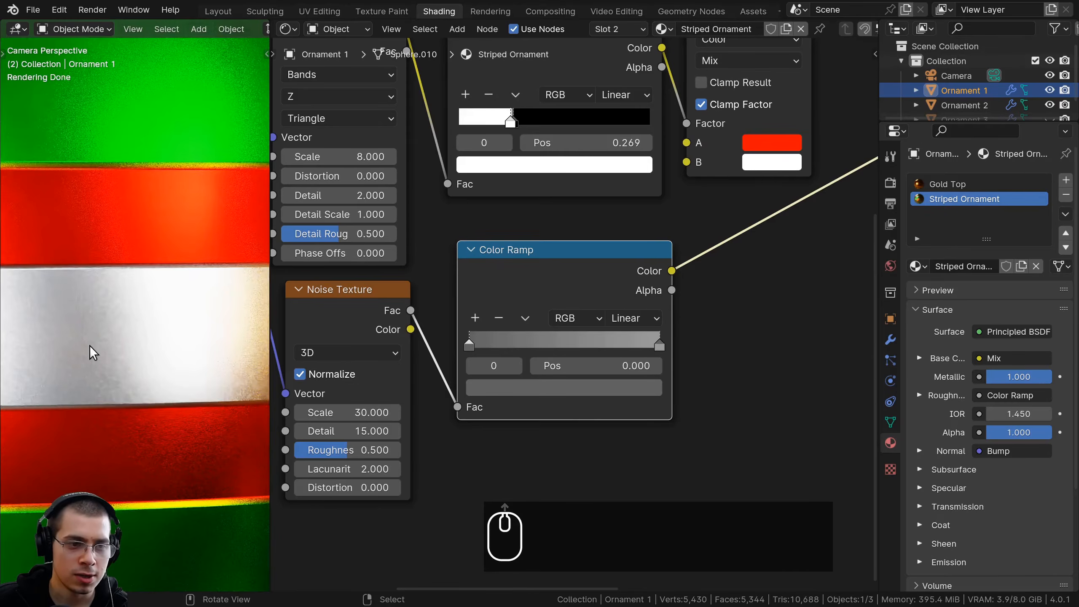
scroll(108, 362, down, 5)
drag(627, 345, 661, 349)
middle_drag(359, 407, 471, 327)
double_click(472, 326)
key(Return)
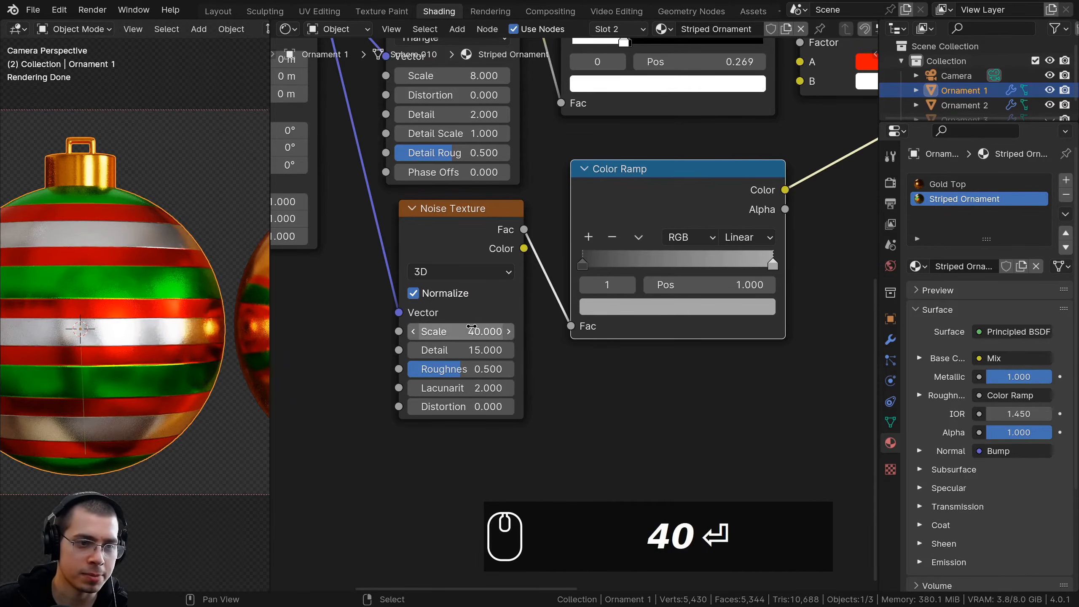
mouse_move(464, 331)
mouse_down()
mouse_move(476, 331)
mouse_move(463, 332)
mouse_up()
Insert a Hue/Saturation/Value node on the link between the lowest Color Ramp and the Principled BSDF's Roughness
shift+middle_drag(125, 323, 150, 325)
scroll(680, 272, down, 5)
middle_drag(669, 241, 488, 355)
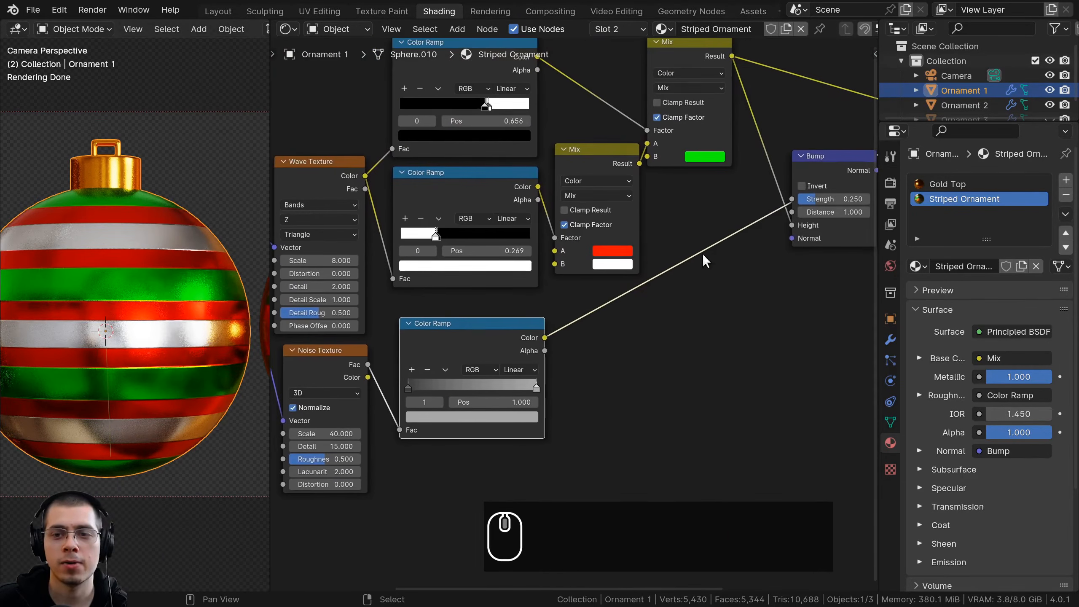
middle_drag(699, 206, 614, 240)
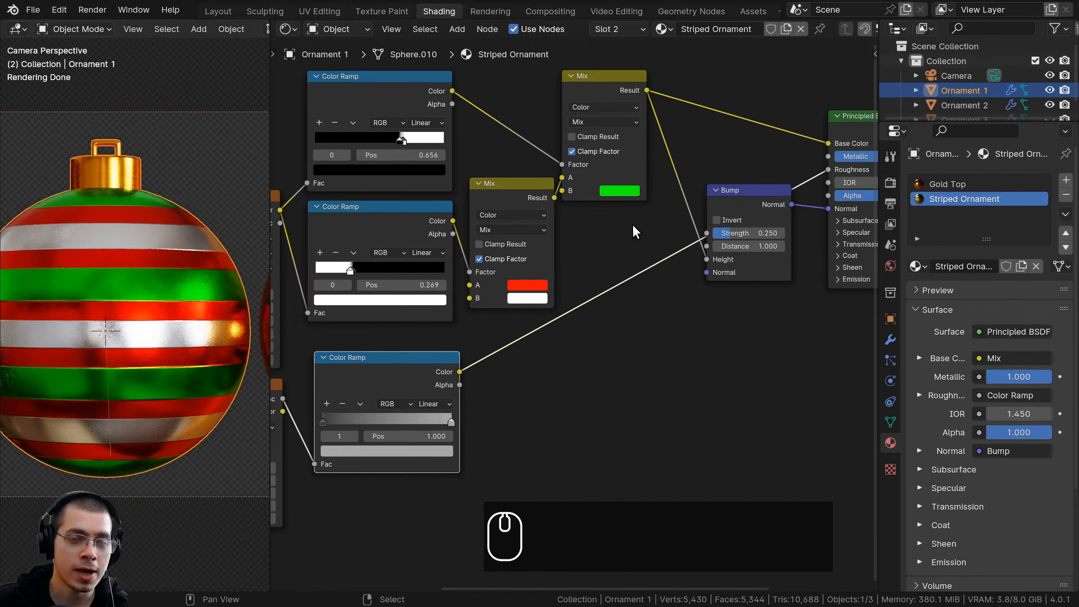
scroll(633, 234, up, 1)
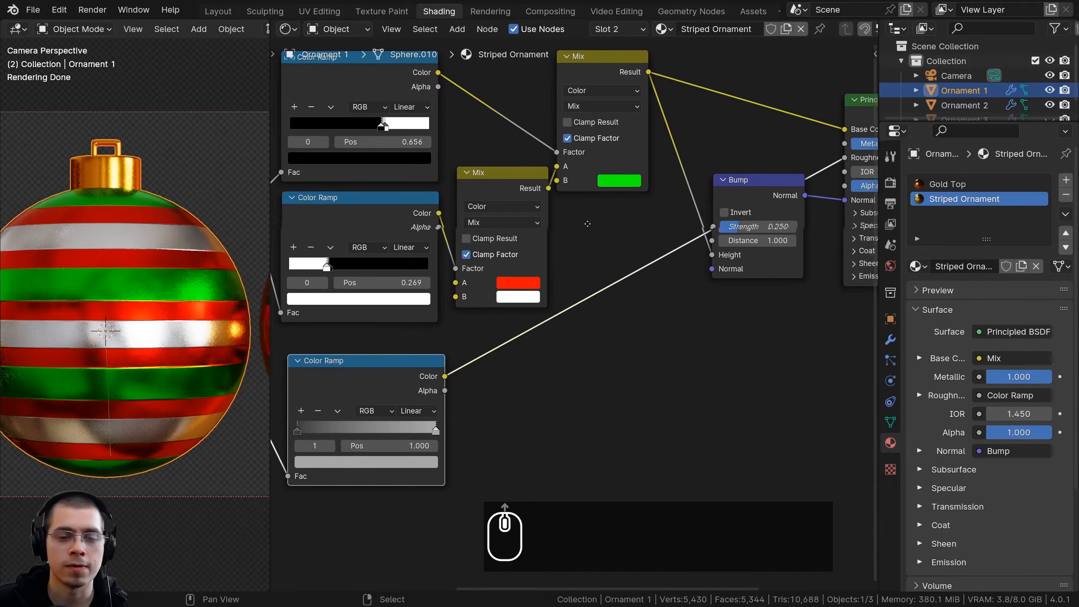
key(shift+a)
click(596, 210)
text(hue)
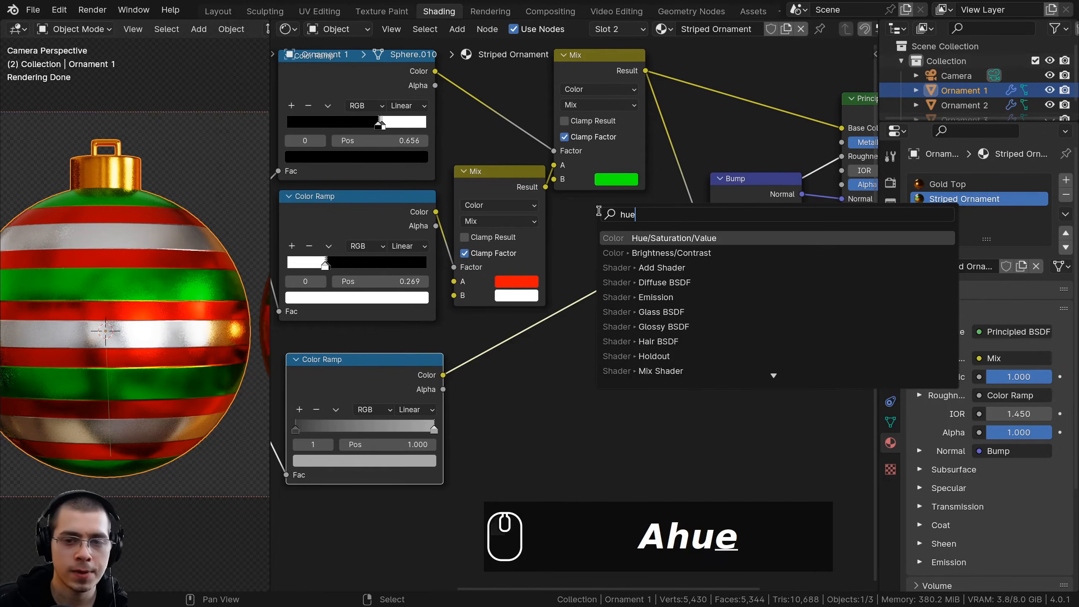
click(611, 238)
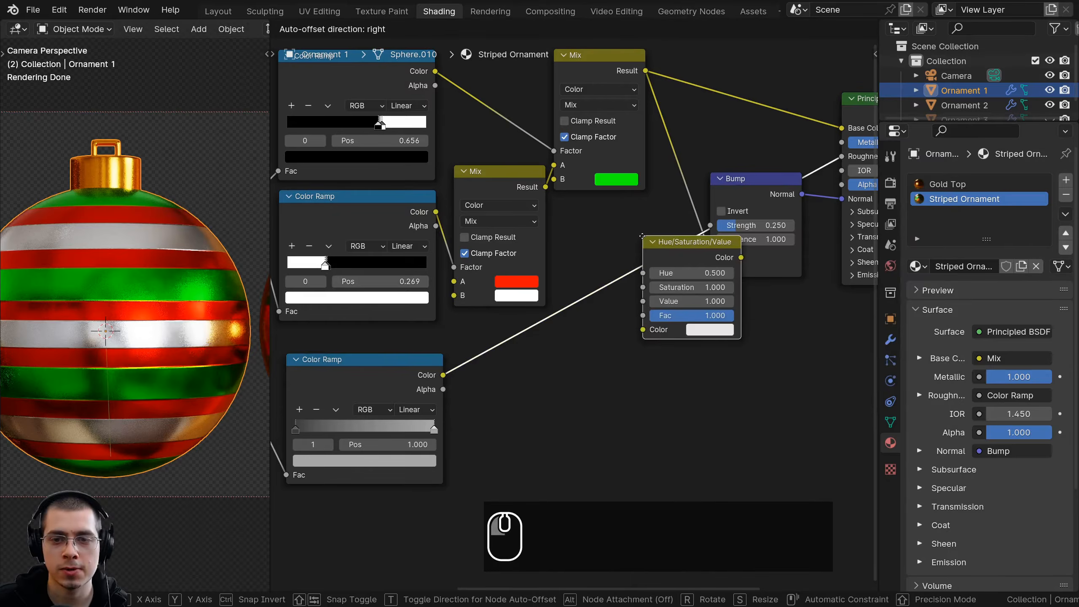
click(581, 219)
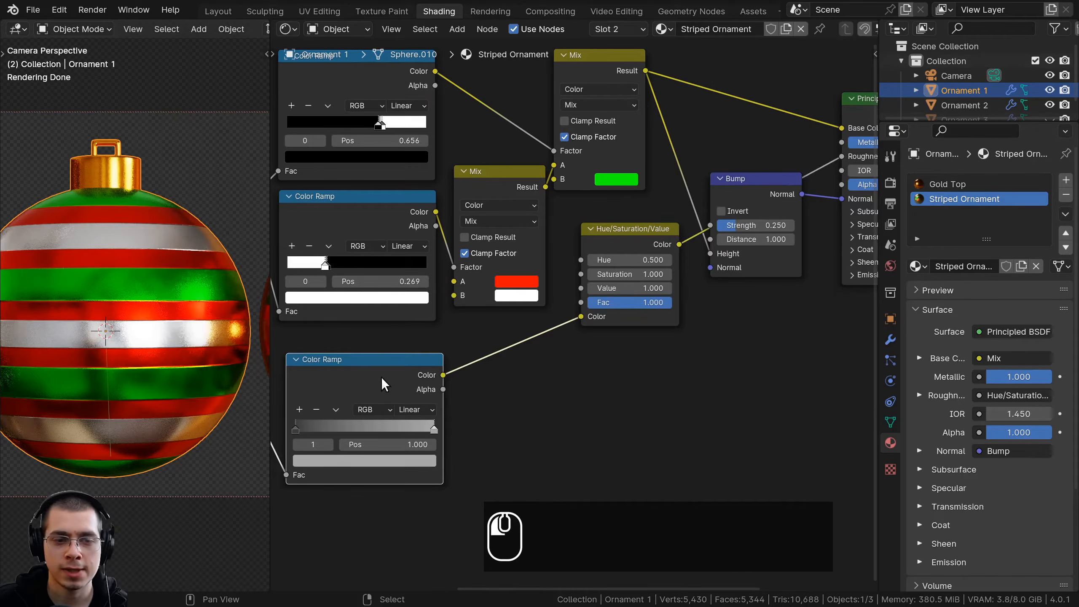
Rearrange the Hue/Saturation/Value node beside the Principled BSDF with the Bump node beneath it
click(685, 233)
middle_drag(685, 233, 609, 236)
drag(677, 189, 678, 285)
drag(548, 243, 671, 166)
middle_drag(666, 171, 556, 303)
Try different Value amounts on the Hue/Saturation/Value node
scroll(556, 303, up, 2)
scroll(556, 303, up, 3)
middle_drag(532, 384, 523, 303)
scroll(523, 302, up, 1)
drag(524, 284, 583, 285)
right_click(537, 284)
right_click(538, 284)
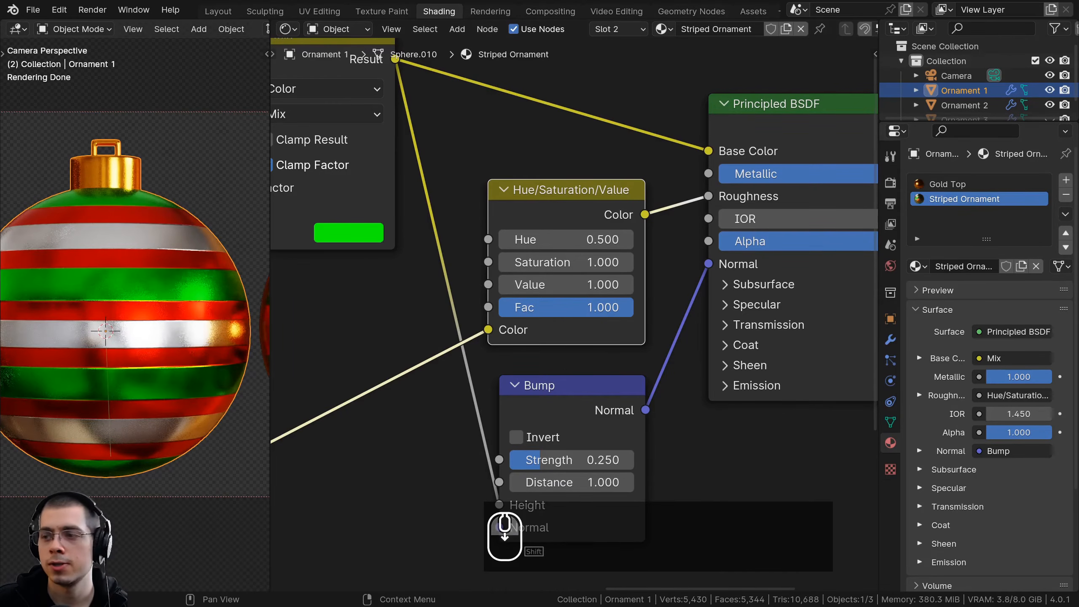
Group all nodes except the Material Output into one node group and return to the main node tree
scroll(627, 343, down, 6)
scroll(140, 316, down, 2)
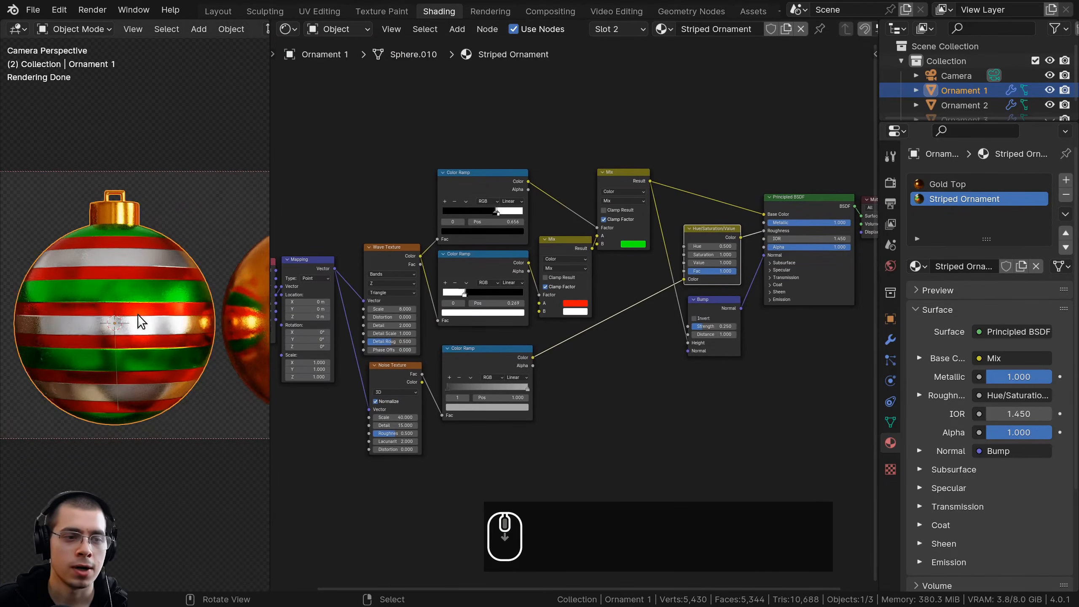
shift+scroll(535, 255, down, 2)
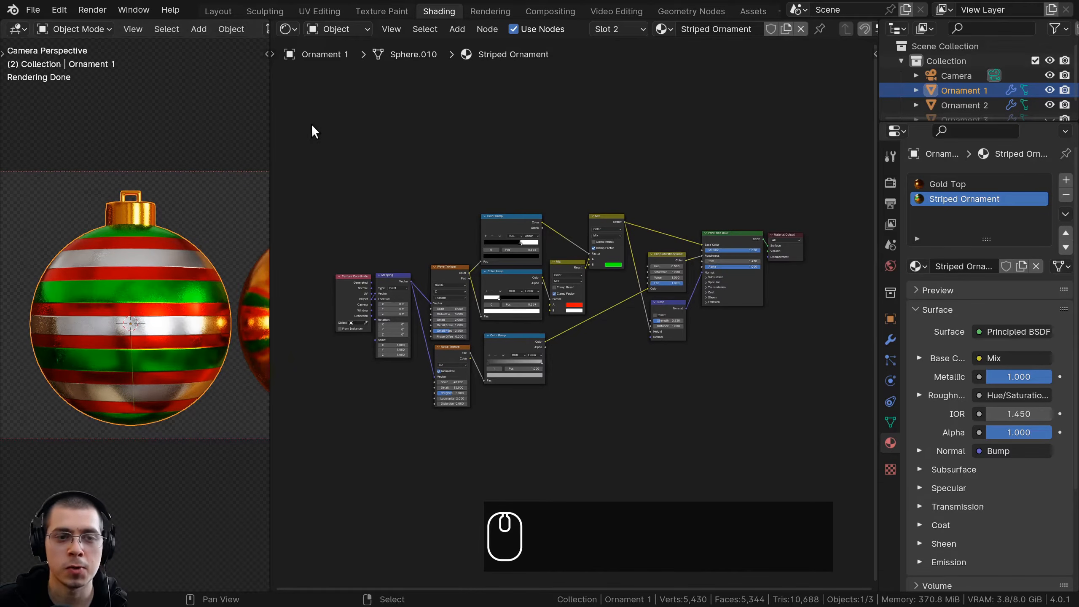
drag(313, 124, 737, 416)
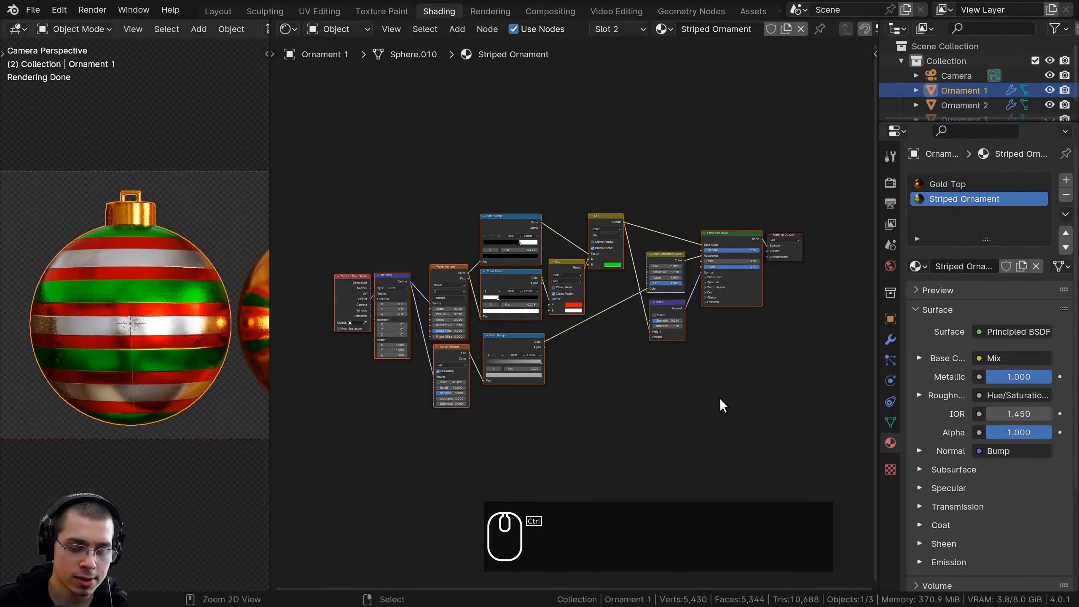
key(ctrl+g)
scroll(587, 350, up, 4)
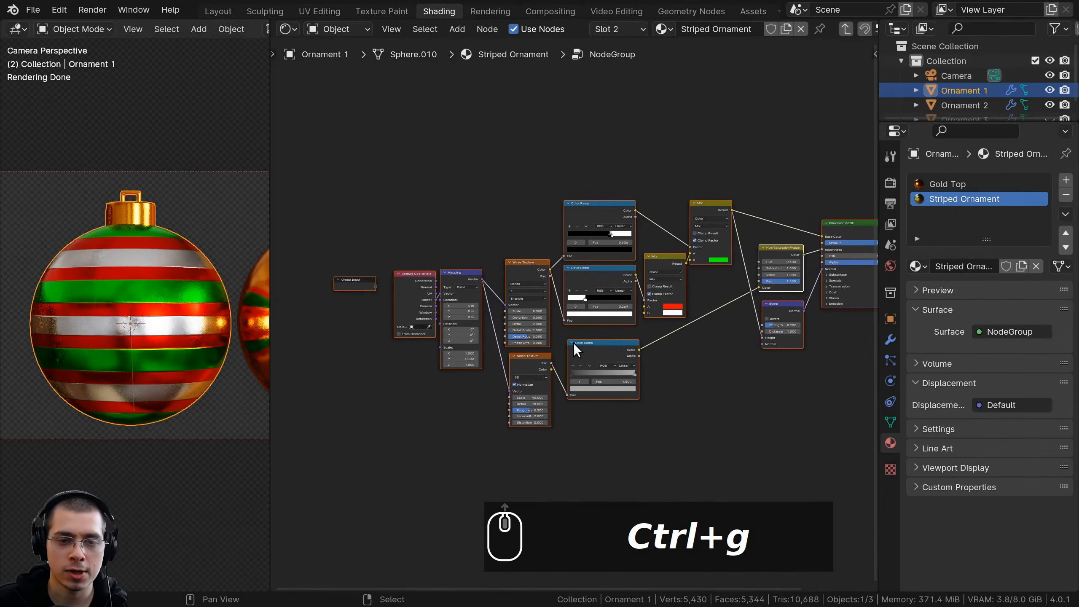
key(Tab)
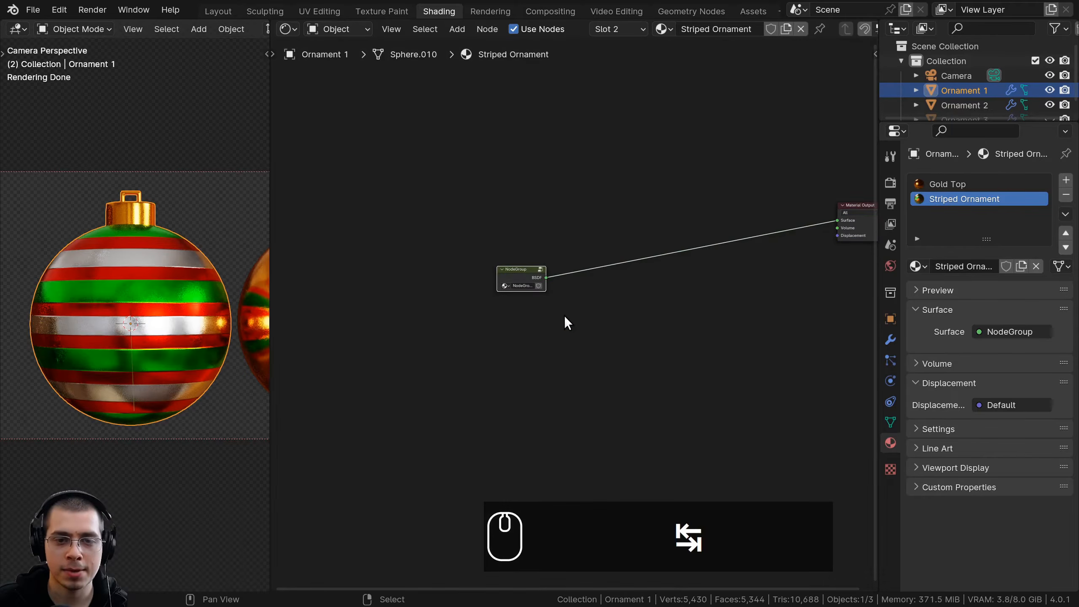
Place the node group and the Material Output side by side and widen the group node
scroll(458, 370, up, 2)
middle_drag(458, 370, 416, 406)
drag(382, 319, 765, 235)
middle_drag(734, 236, 580, 269)
scroll(580, 269, up, 5)
drag(580, 269, 504, 263)
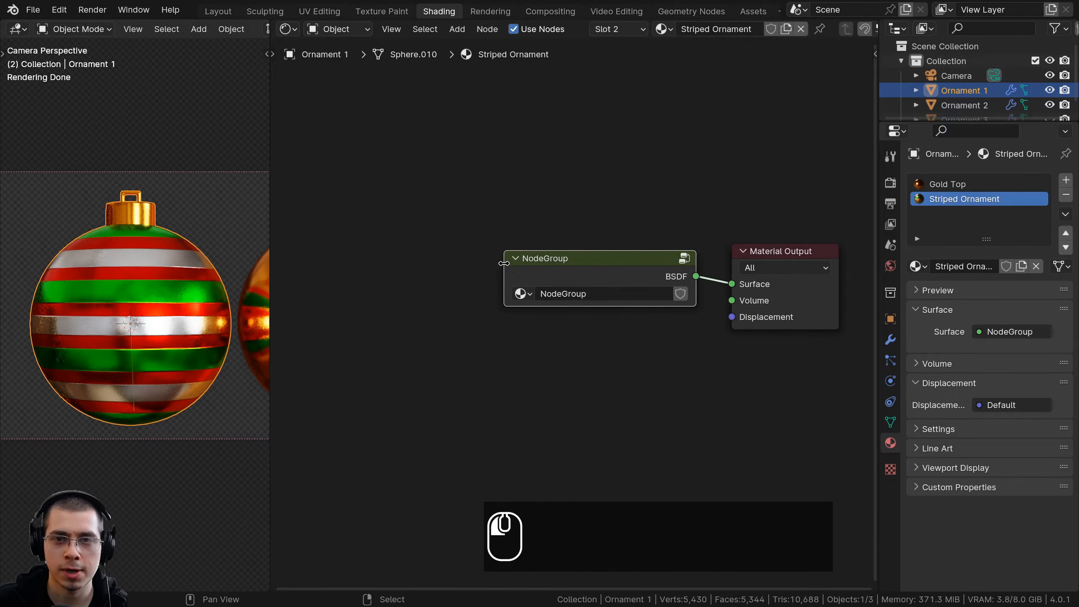
Name the node group Striped Ornament, copying the material's name
key(ctrl+c)
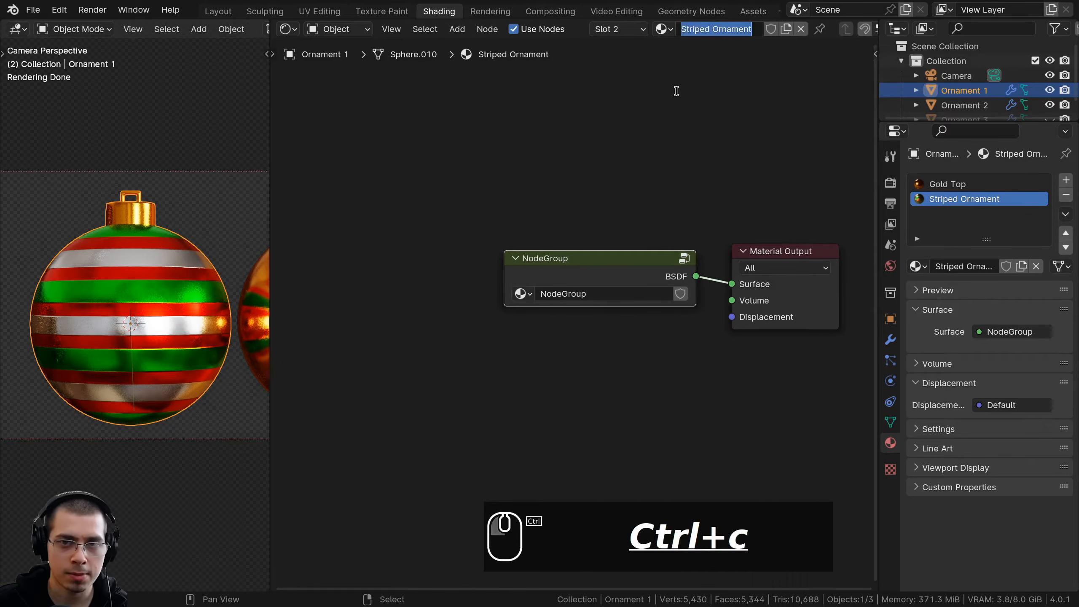
double_click(565, 293)
key(ctrl+v)
click(581, 267)
drag(580, 267, 597, 266)
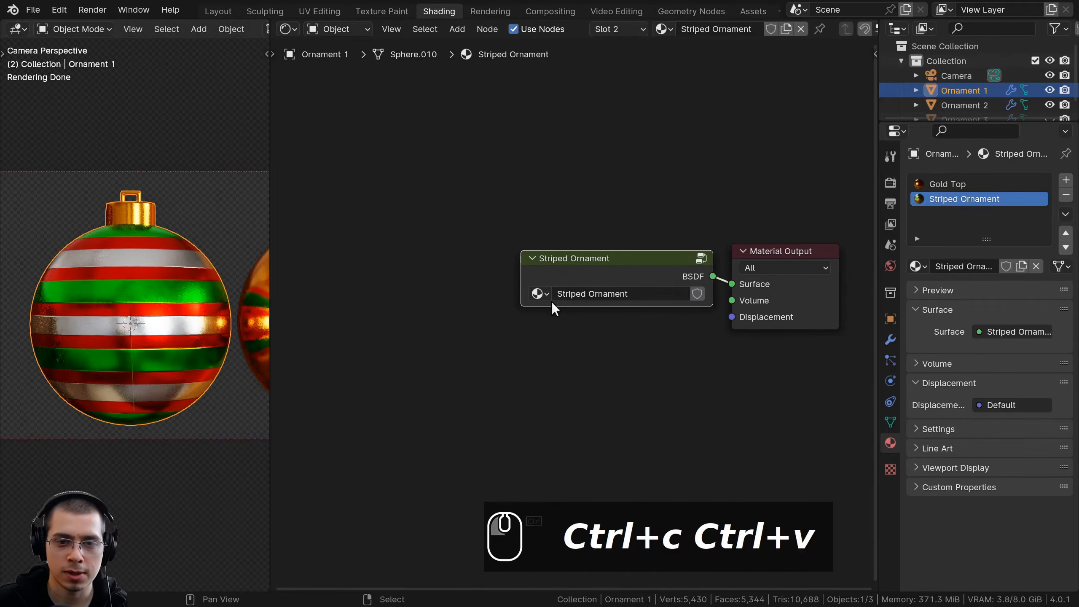
double_click(592, 295)
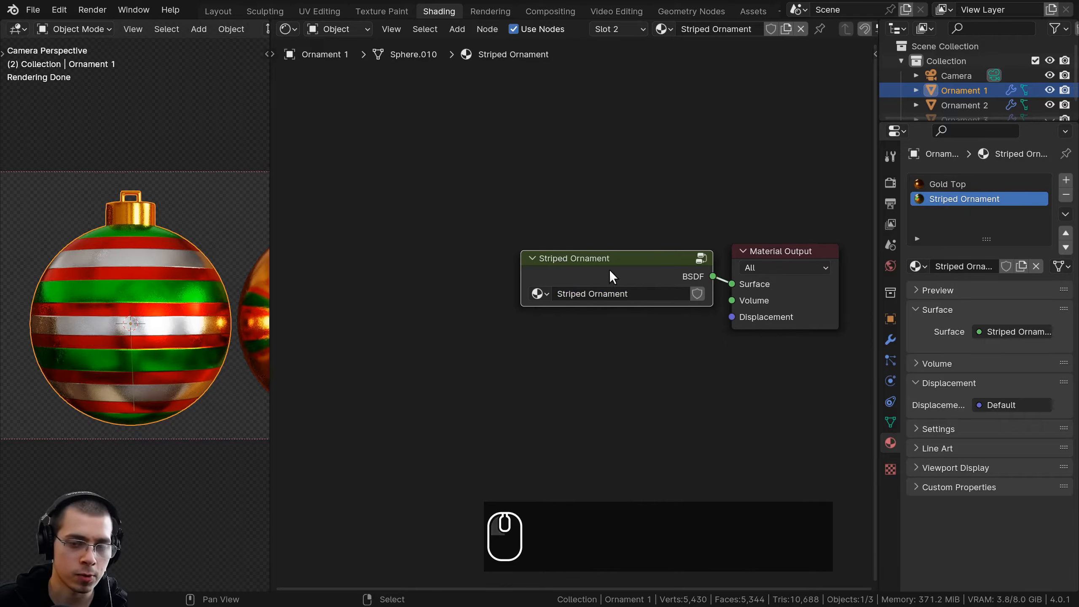
middle_drag(612, 269, 602, 270)
Enter the Striped Ornament group and rename its BSDF output as Shader
key(Tab)
scroll(588, 271, down, 6)
middle_drag(692, 241, 559, 316)
key(n)
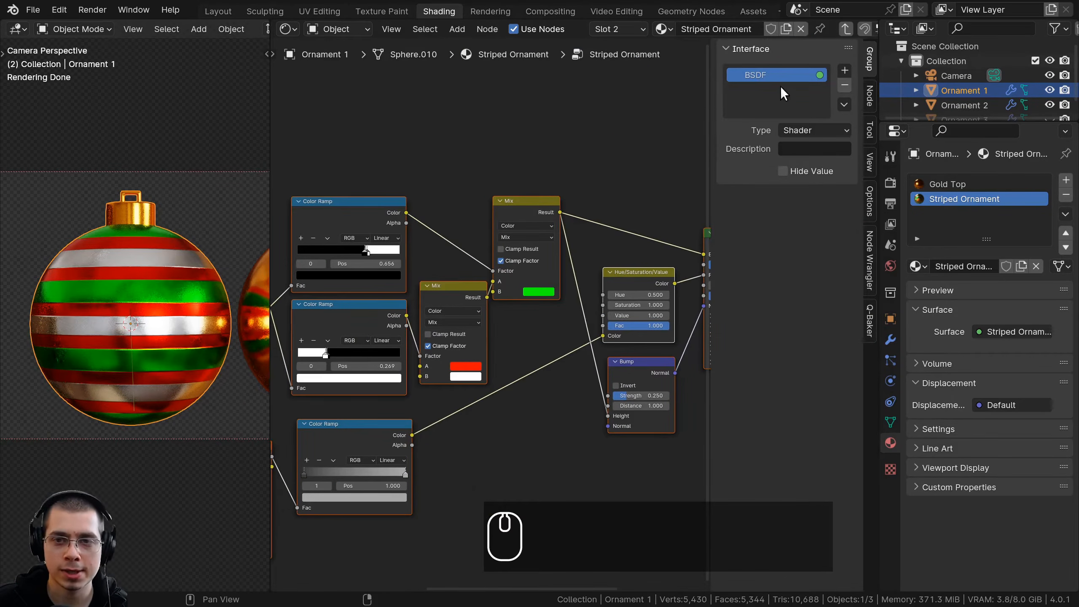
double_click(759, 75)
text(Shader)
key(Return)
Expose the Mapping node's Scale by connecting it to the Group Input node
drag(879, 134, 1058, 265)
scroll(638, 323, up, 1)
middle_drag(638, 323, 1054, 197)
key(a)
click(406, 201)
key(g)
right_click(390, 214)
scroll(395, 200, up, 1)
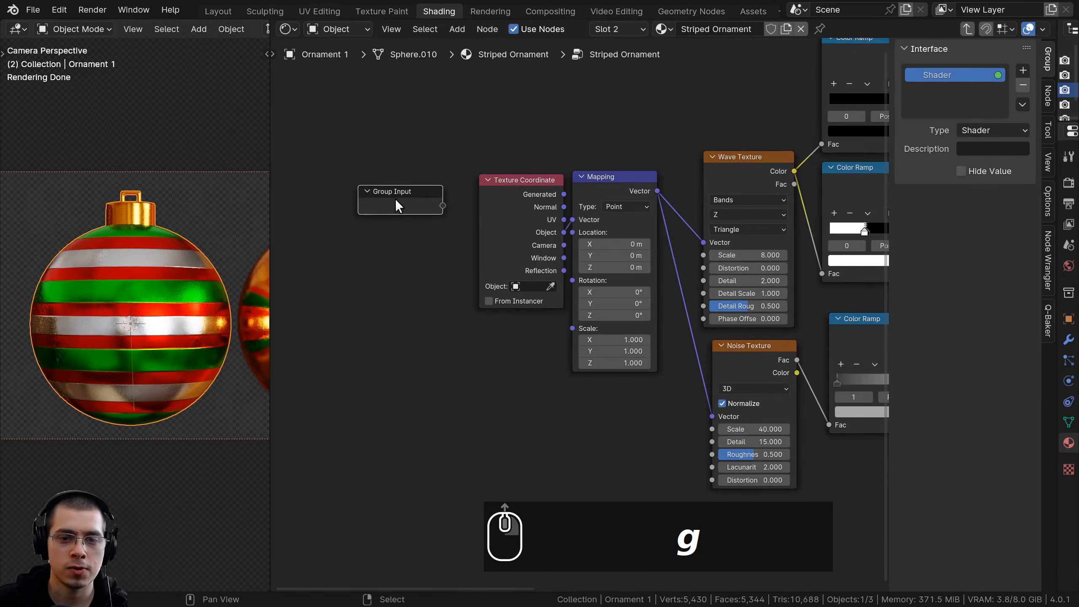
scroll(501, 407, up, 1)
middle_drag(550, 332, 530, 331)
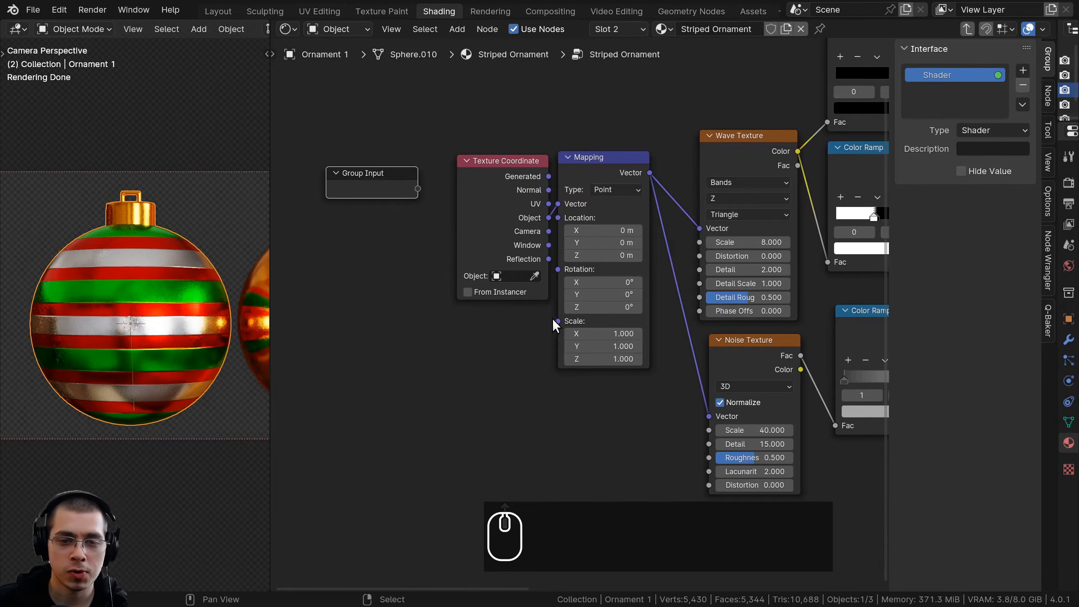
drag(557, 320, 406, 234)
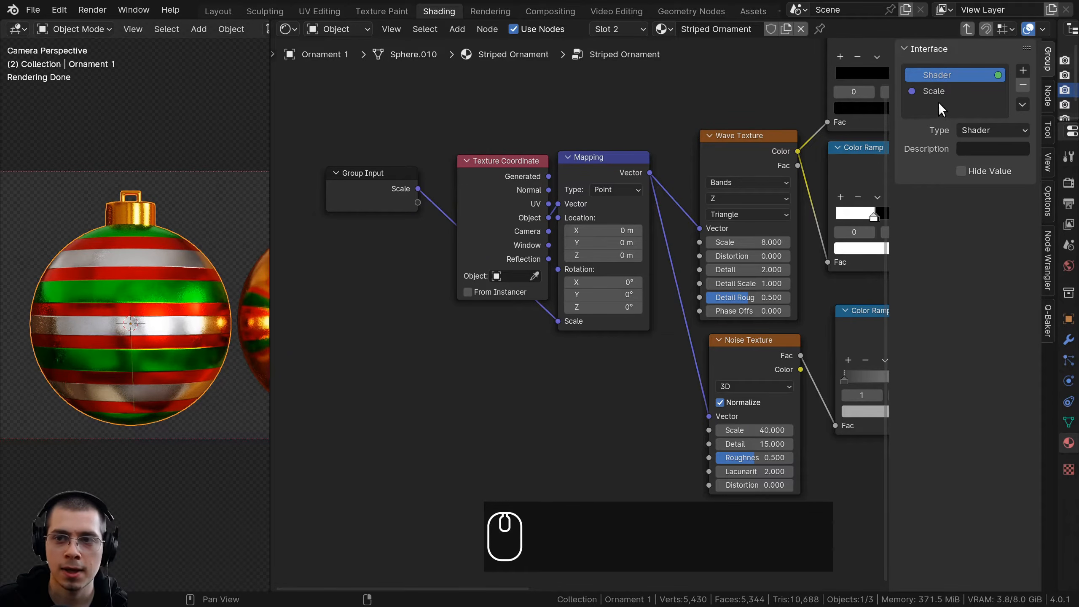
Try changing the separate default values of the group's vector Scale input
click(935, 91)
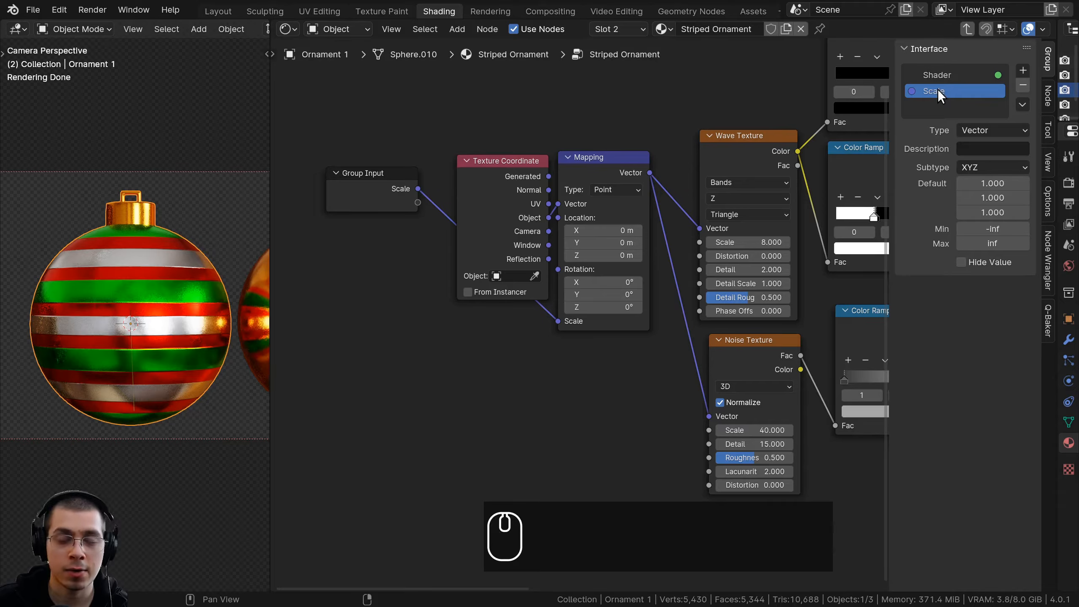
drag(985, 183, 939, 184)
right_click(984, 184)
drag(985, 198, 1028, 198)
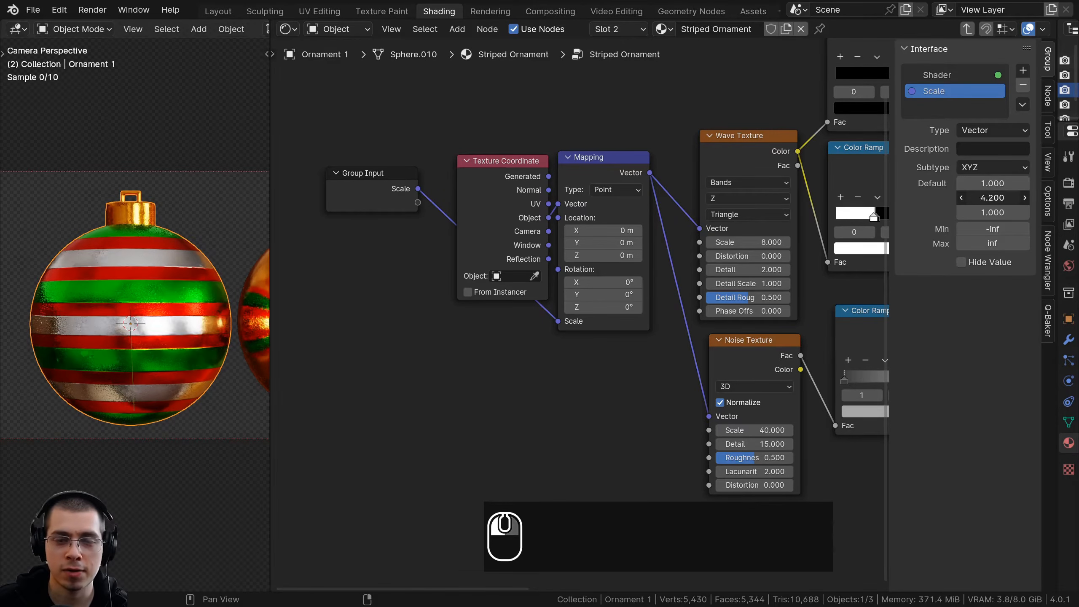
right_click(993, 197)
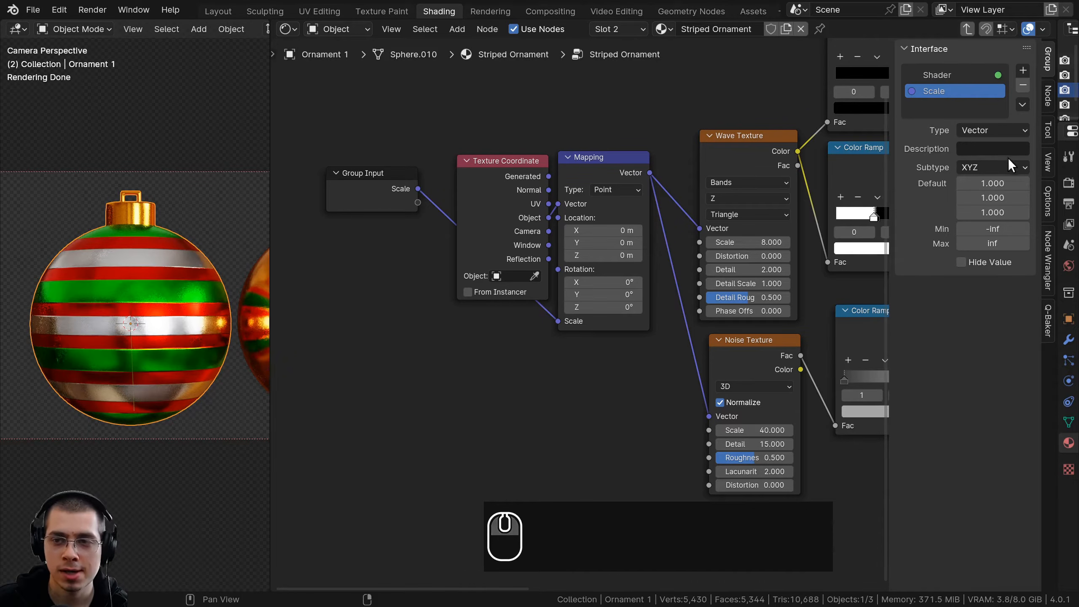
Change the Scale input to Float with default 1, move Group Input below Texture Coordinate, and set the group node's Scale to 1
click(984, 133)
click(974, 181)
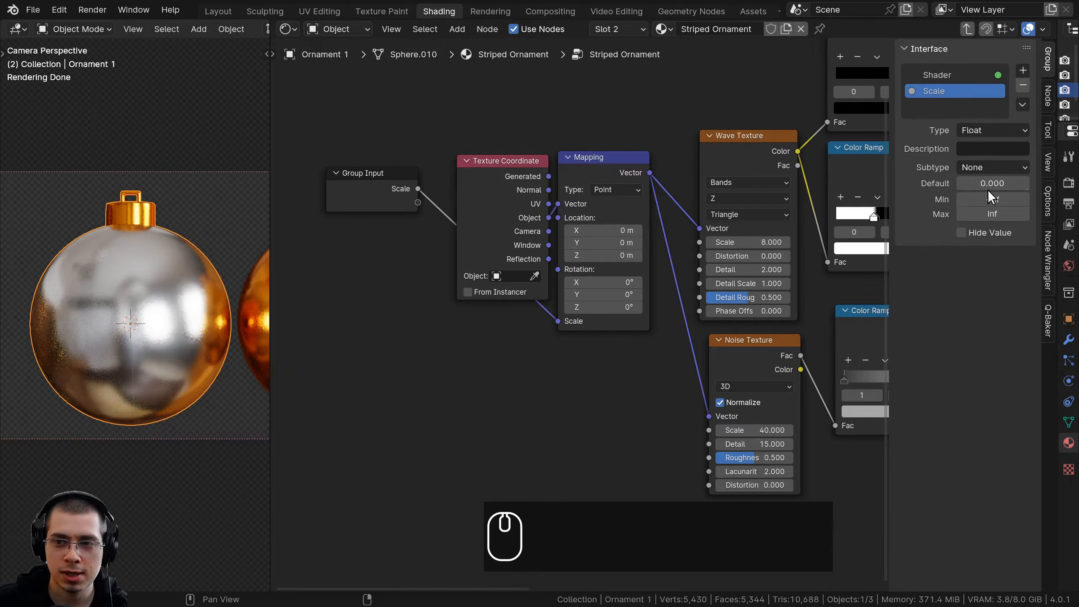
drag(382, 199, 501, 374)
key(Tab)
scroll(572, 355, up, 1)
double_click(605, 311)
key(Return)
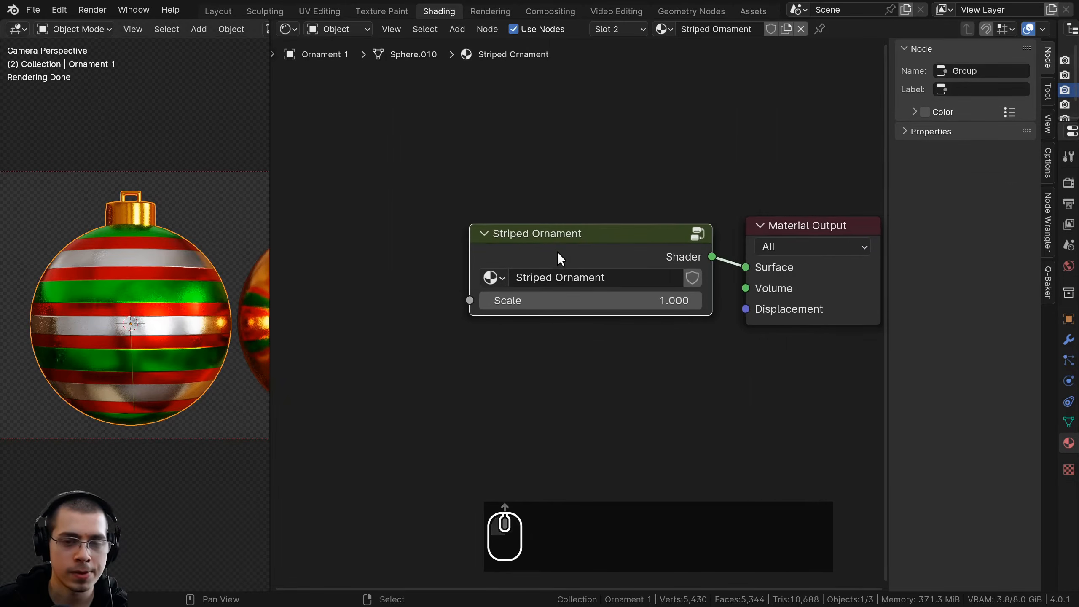
Reopen the Striped Ornament group and move the Group Input node above the Mix nodes
key(Tab)
scroll(559, 279, down, 2)
drag(505, 354, 501, 331)
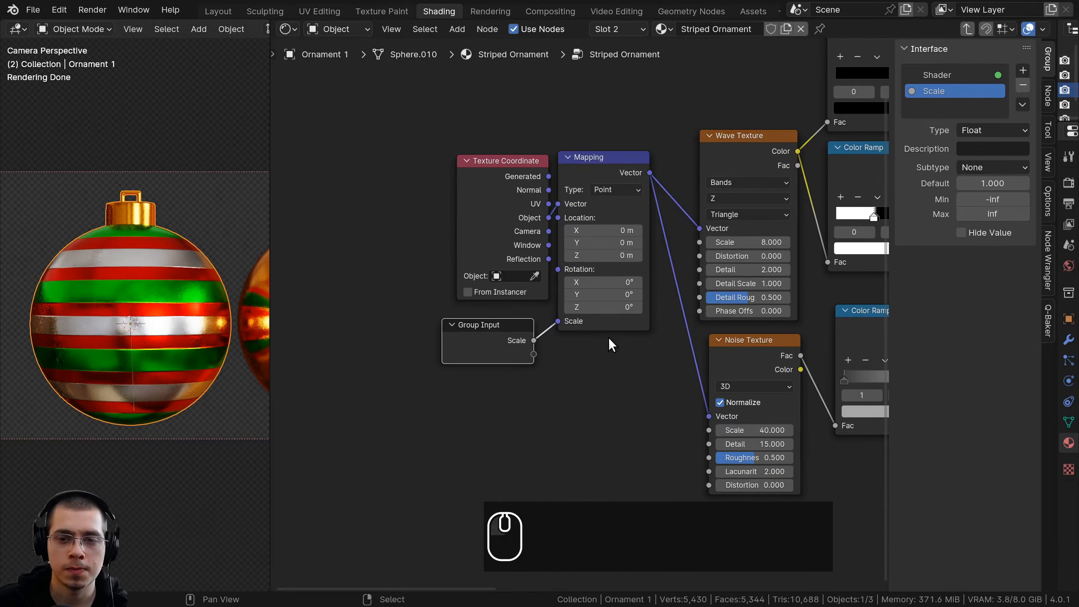
scroll(672, 309, down, 4)
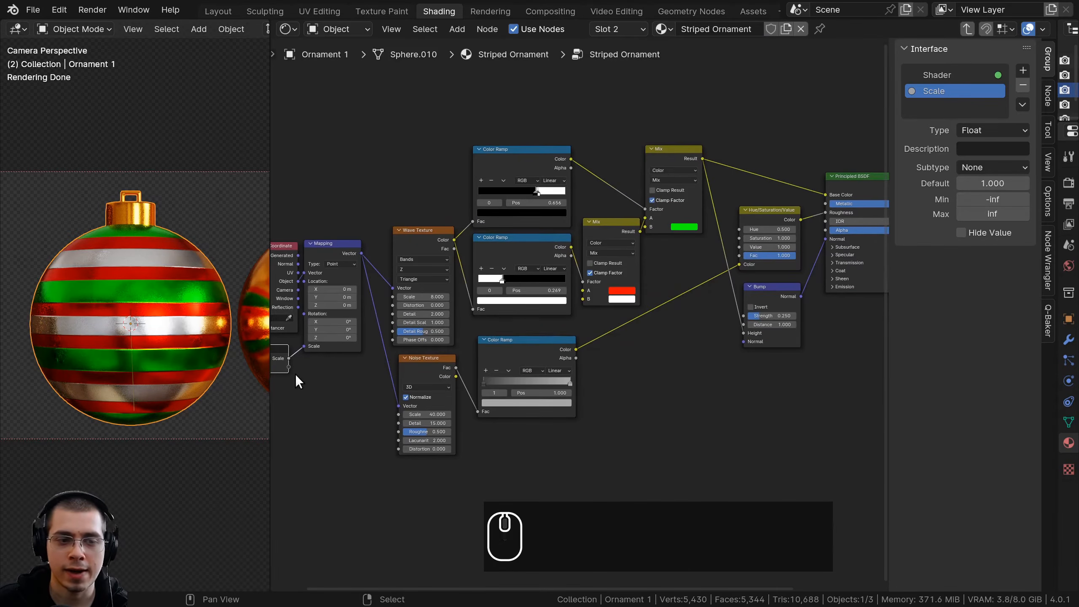
key(g)
click(748, 145)
Expose the Principled BSDF's Metallic value as a group input and move the Group Input node above the Color Ramps
scroll(553, 259, up, 2)
scroll(553, 259, up, 1)
drag(649, 280, 525, 182)
middle_drag(506, 181, 509, 184)
middle_drag(424, 218, 640, 233)
scroll(784, 264, down, 3)
key(g)
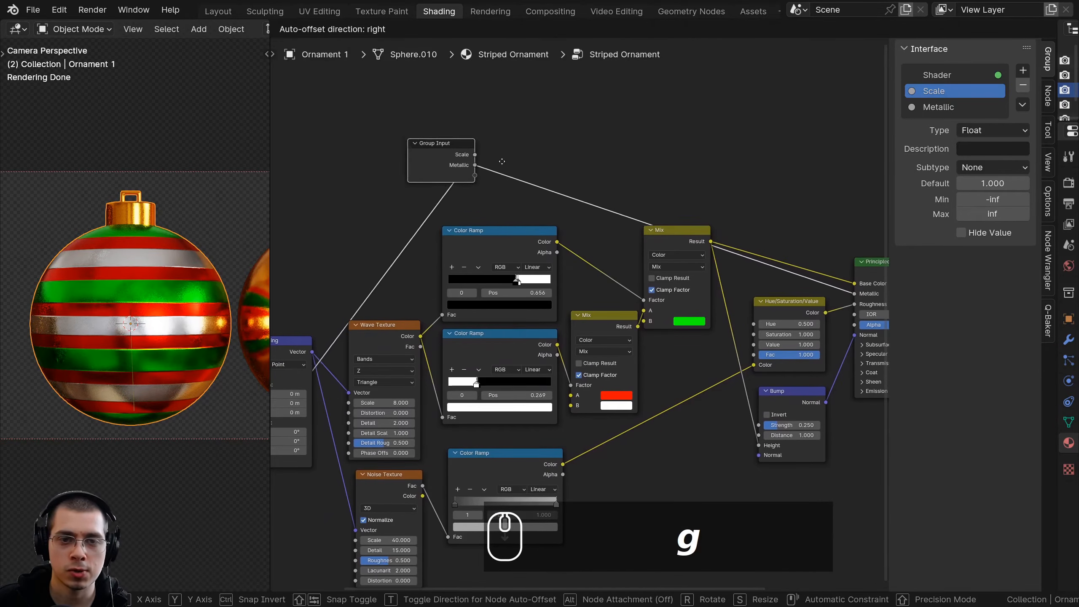
click(517, 188)
Expose the red and white colors of one Mix node and the green color of the other as group inputs
scroll(569, 340, up, 1)
drag(569, 416, 467, 173)
drag(568, 430, 468, 187)
scroll(675, 326, up, 1)
drag(675, 324, 448, 182)
middle_drag(448, 181, 495, 219)
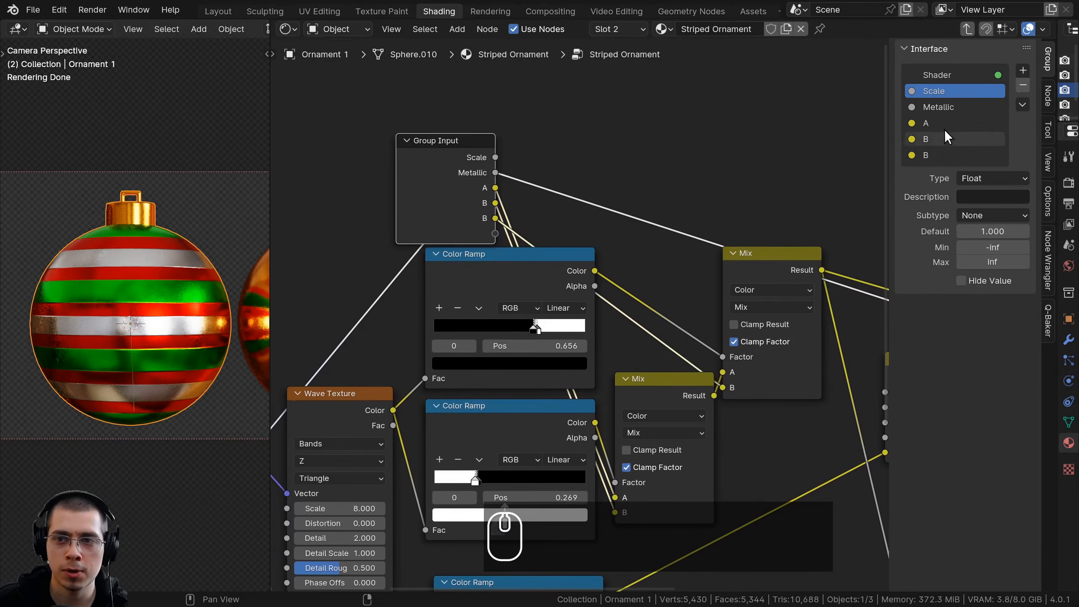
Rename the three exposed color inputs as Color 1, Color 2 and Color 3
double_click(927, 123)
text(Color 1)
key(Return)
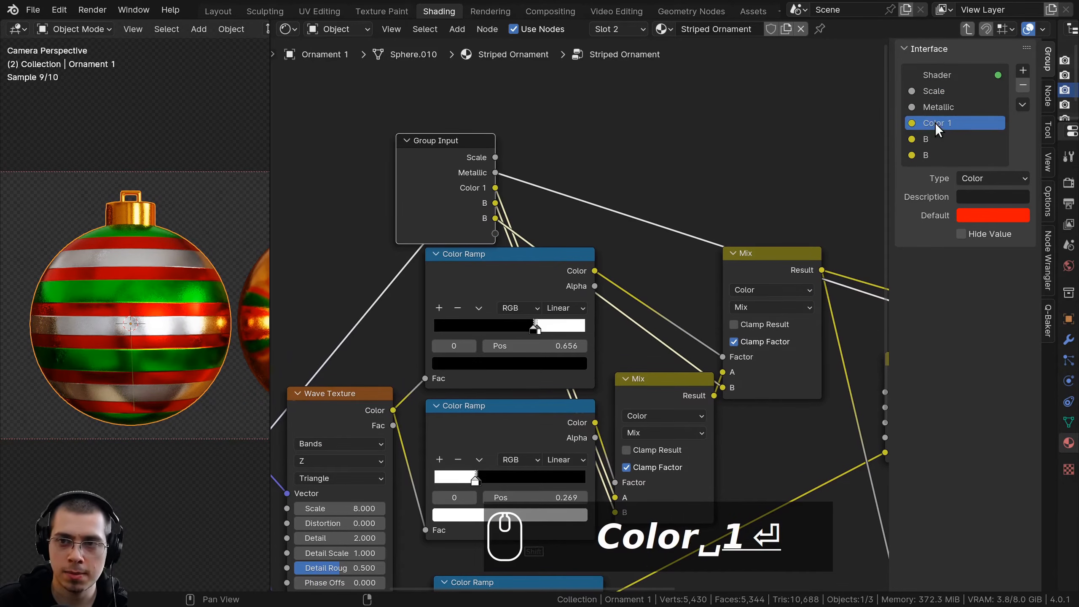
key(ctrl+c)
ctrl+click(931, 139)
key(ctrl+v)
key(BackSpace)
text(2)
key(Return)
ctrl+click(932, 156)
key(ctrl+v)
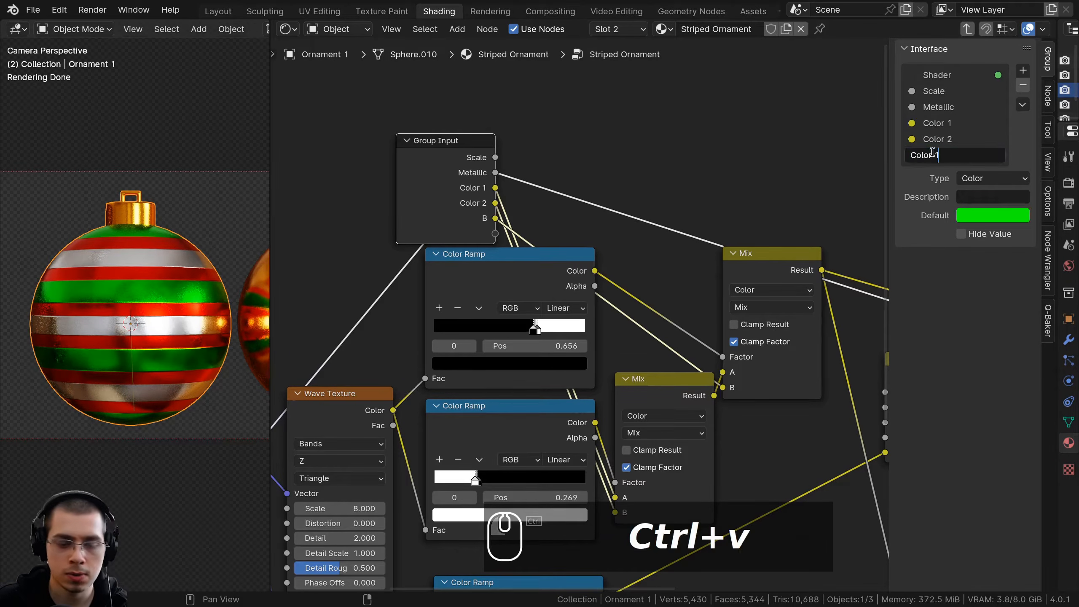
key(BackSpace)
text(3)
key(Return)
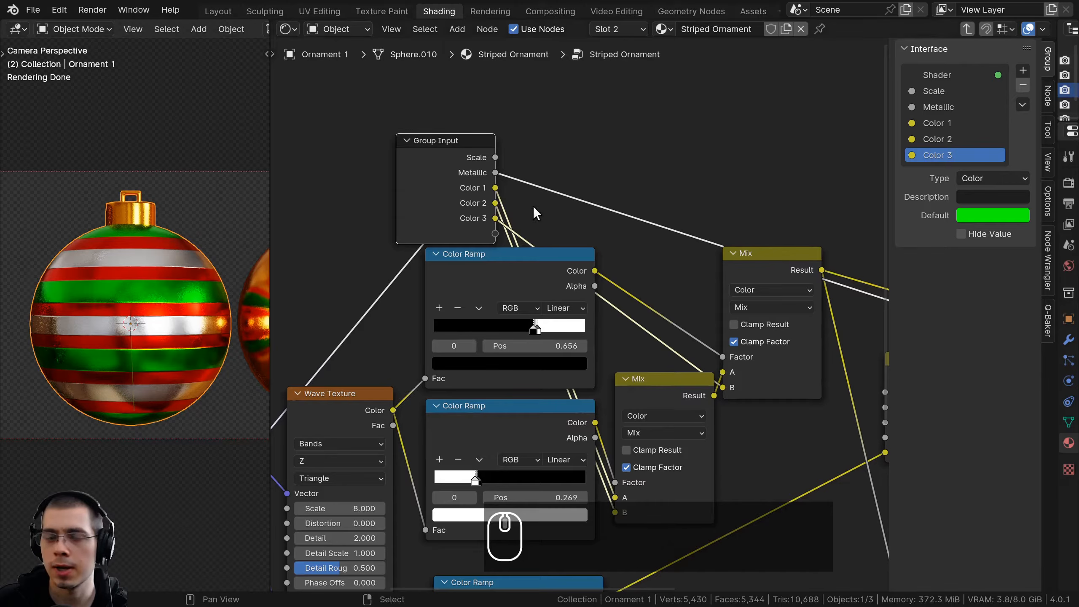
Move the Group Input node back below the Texture Coordinate node
middle_drag(469, 188, 666, 161)
scroll(664, 201, down, 5)
middle_drag(648, 211, 707, 157)
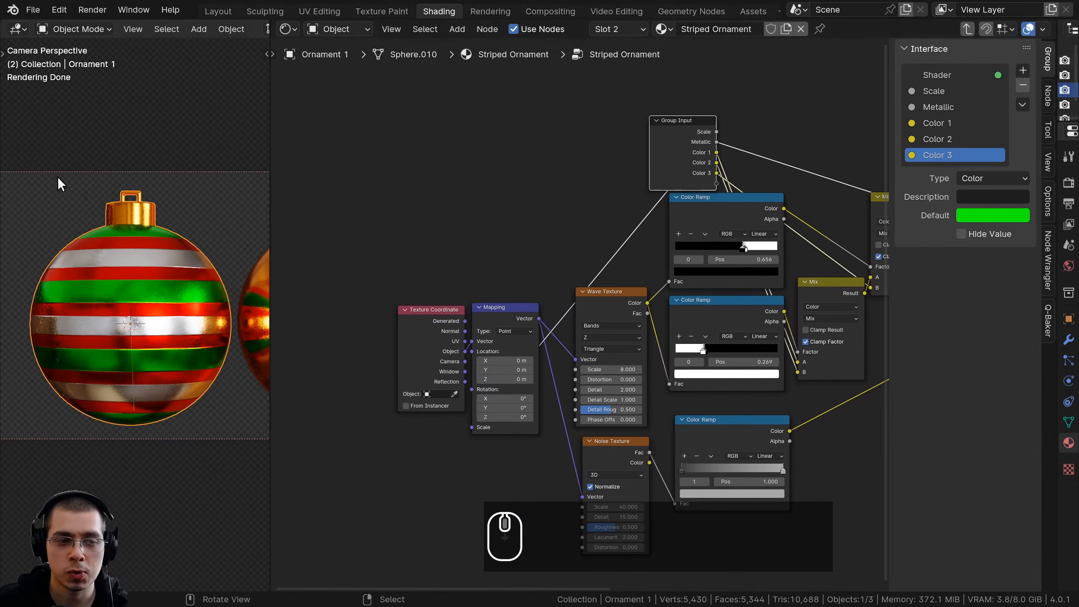
middle_drag(589, 154, 679, 57)
key(g)
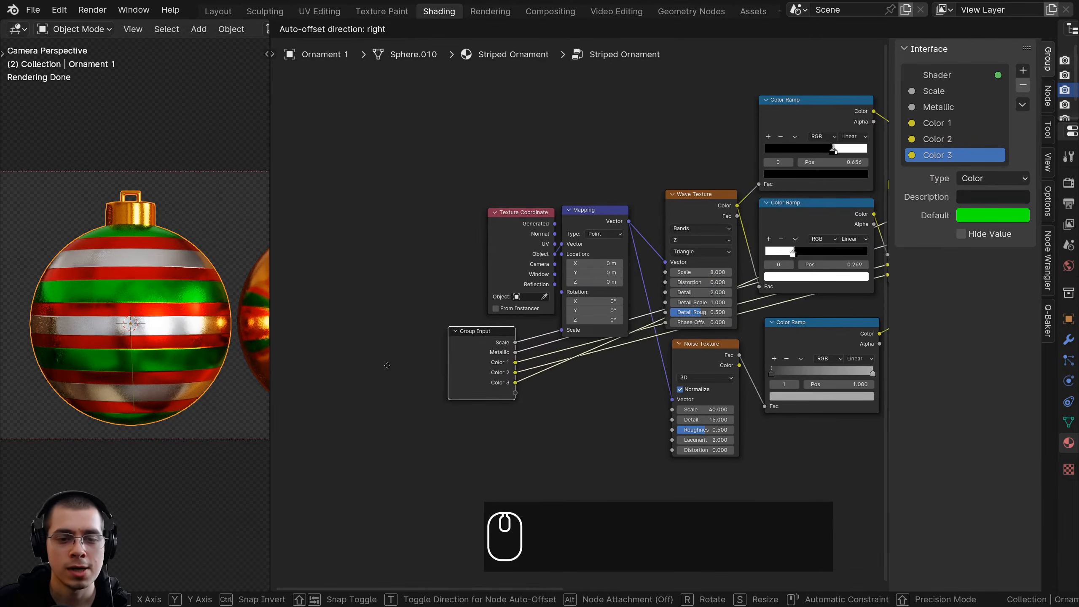
click(405, 368)
scroll(409, 370, up, 2)
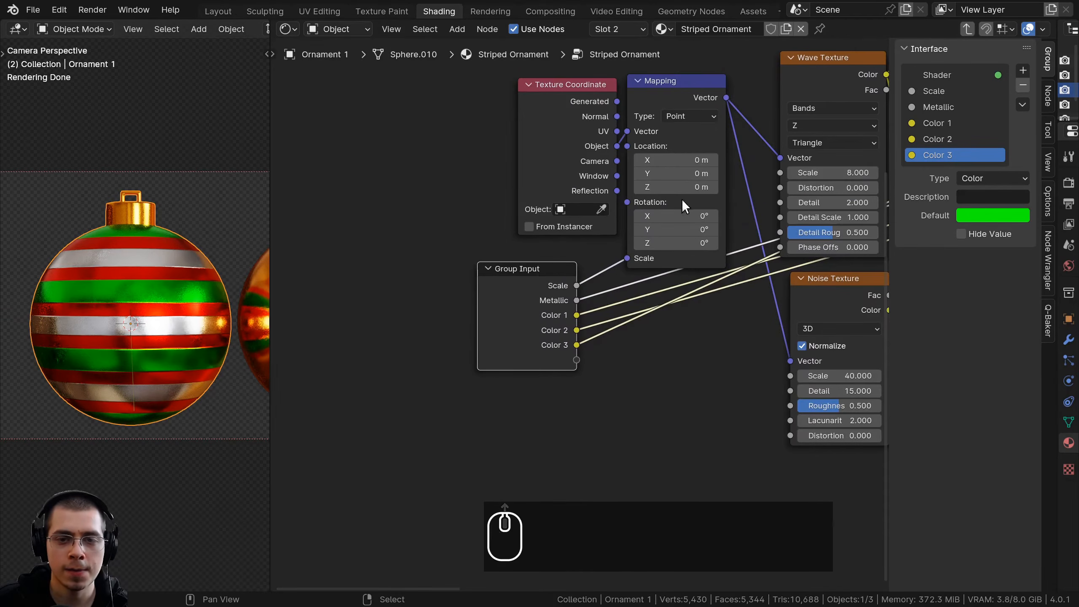
Expose the Mapping node's Rotation by connecting it to the Group Input node
click(679, 94)
middle_drag(755, 59, 647, 69)
middle_drag(599, 236, 634, 275)
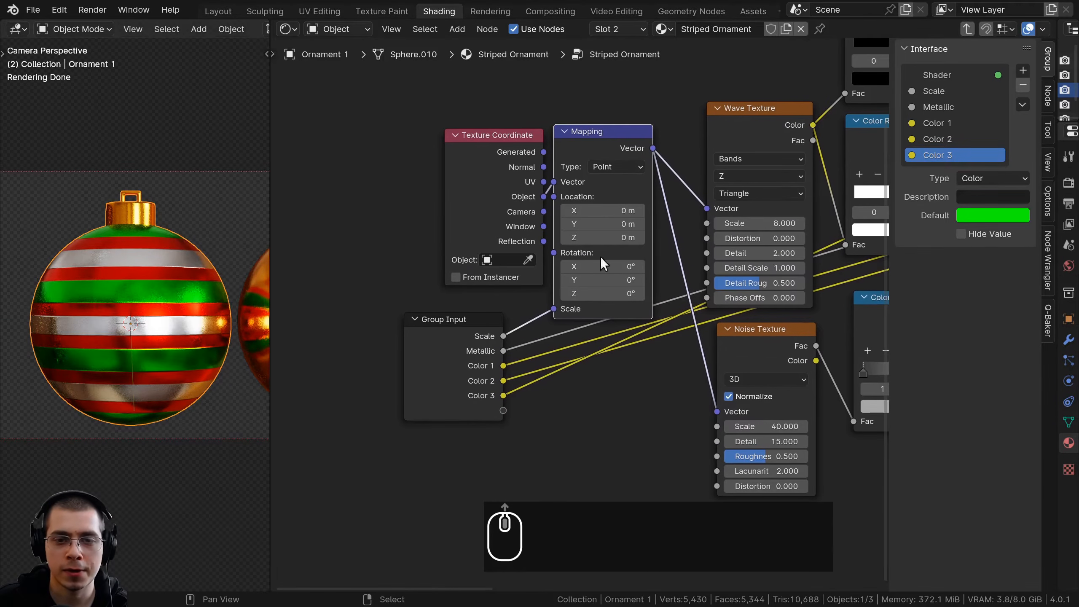
drag(577, 267, 498, 418)
right_click(540, 268)
scroll(563, 318, up, 1)
scroll(548, 367, up, 1)
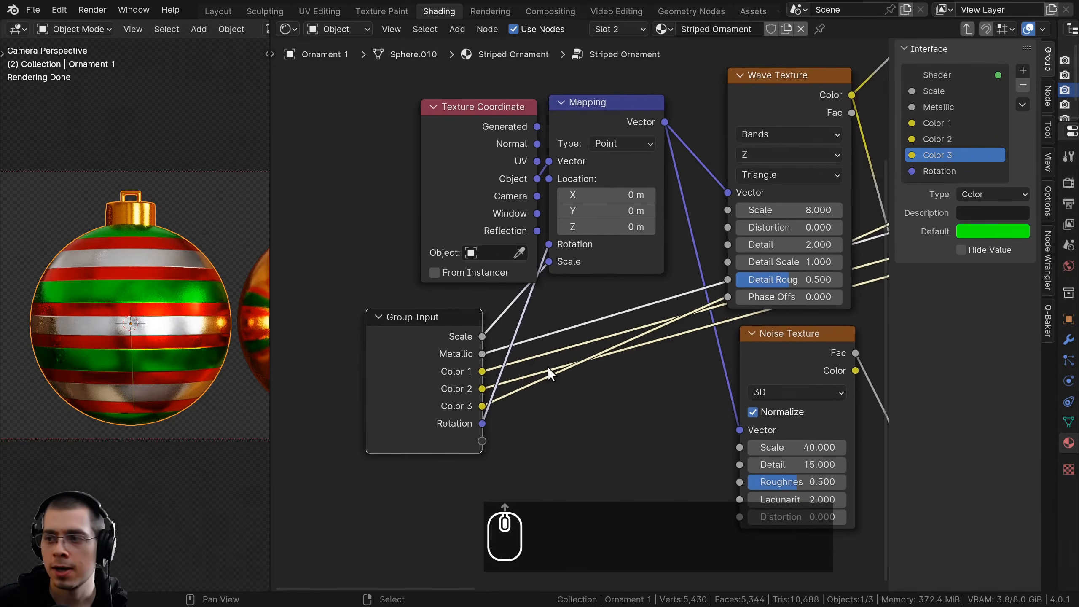
Try different Rotation values on the Striped Ornament group node, restoring them before reopening the group
key(Tab)
right_click(559, 325)
mouse_move(559, 324)
mouse_down()
mouse_move(586, 324)
mouse_move(599, 355)
mouse_move(599, 339)
mouse_move(631, 339)
mouse_move(549, 323)
mouse_up()
right_click(559, 339)
right_click(558, 354)
right_click(559, 339)
right_click(559, 323)
drag(528, 180, 538, 178)
middle_drag(572, 174, 570, 180)
key(Tab)
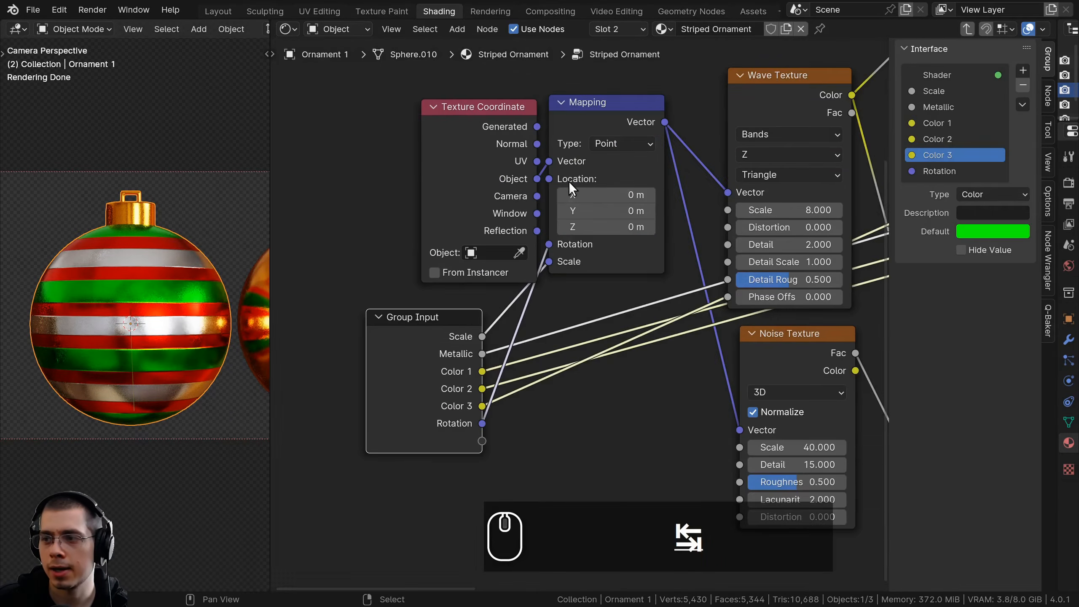
Expose the Wave Texture's Phase Offset as a group input and rename it Offset
scroll(627, 242, down, 1)
scroll(710, 272, down, 4)
middle_drag(693, 299, 585, 306)
scroll(678, 162, up, 4)
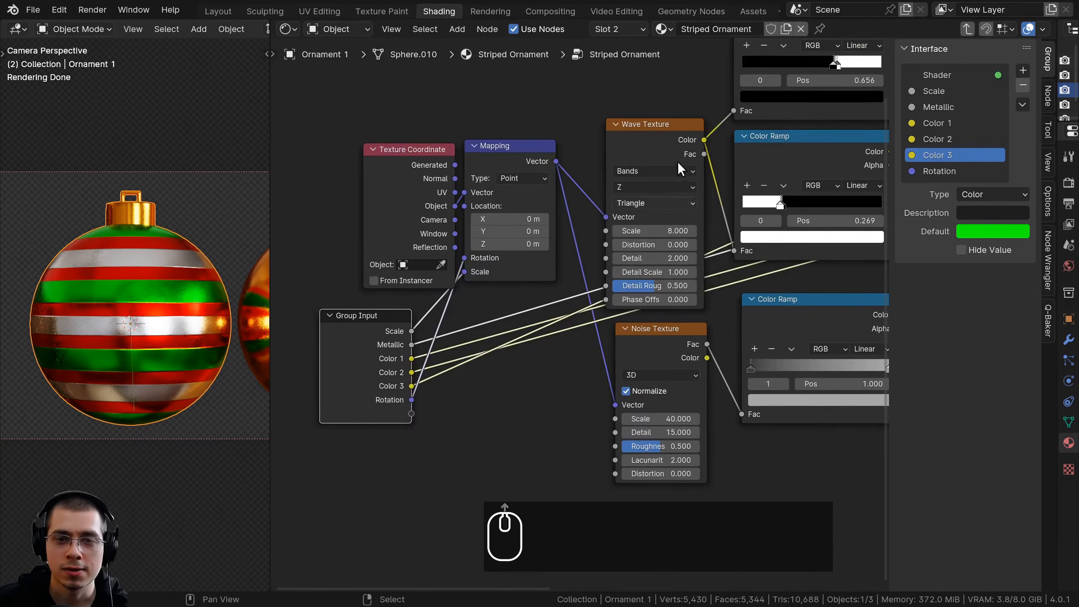
mouse_move(662, 269)
mouse_down()
mouse_move(738, 269)
mouse_move(650, 269)
mouse_up()
right_click(662, 268)
middle_drag(647, 289, 672, 281)
drag(636, 261, 471, 412)
drag(411, 396, 409, 394)
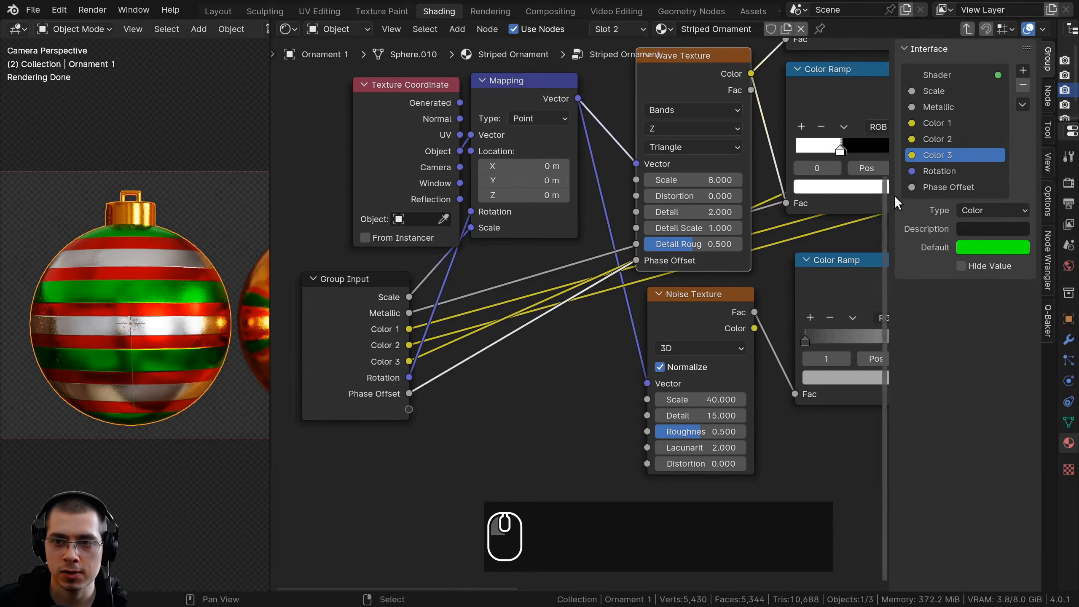
click(930, 187)
double_click(931, 188)
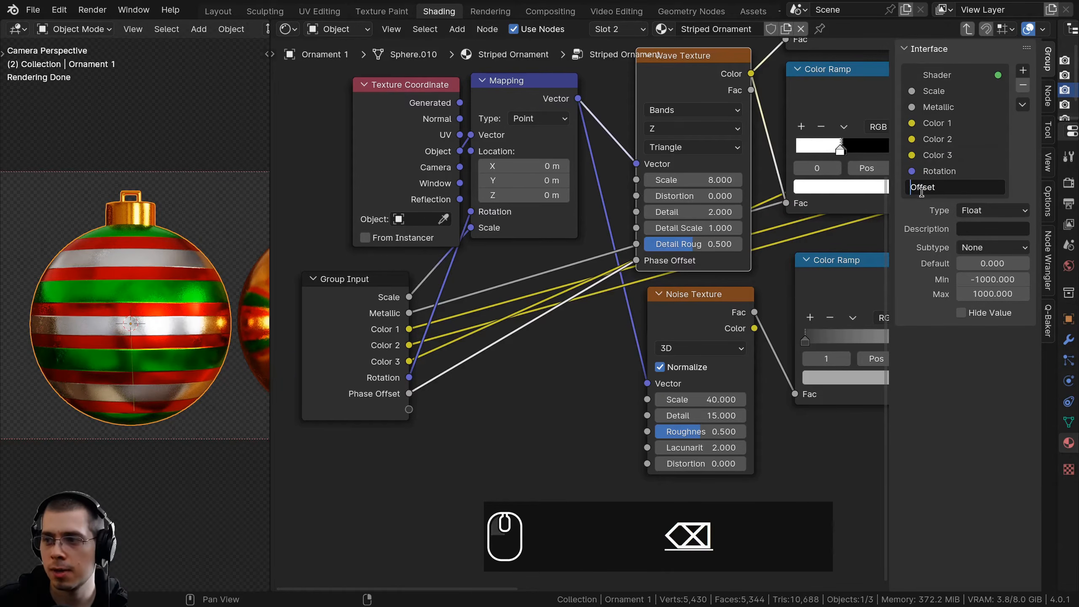
key(Return)
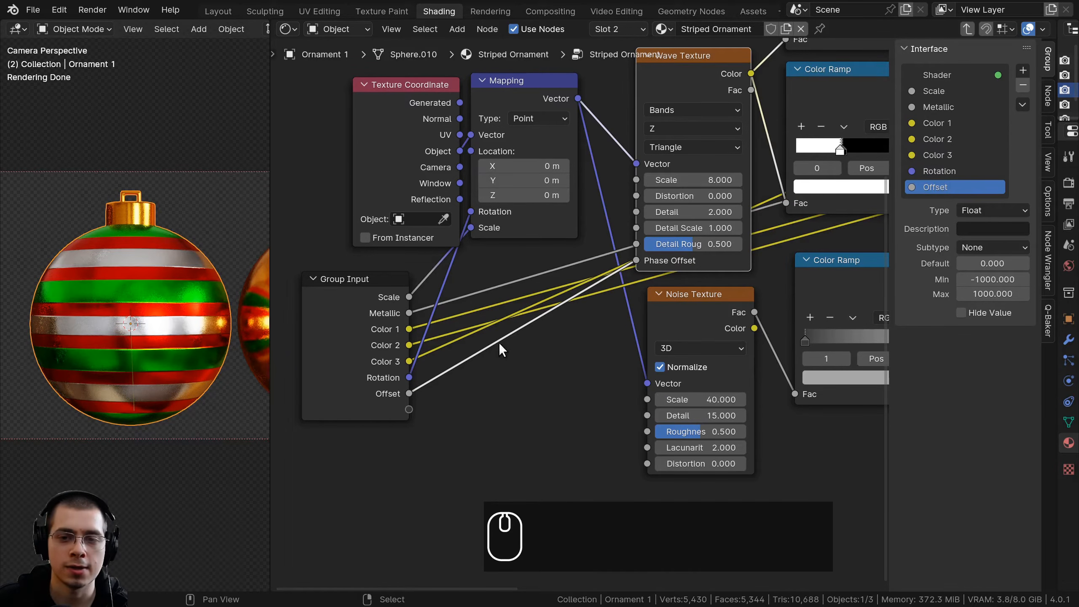
Test the Wave Texture's Distortion and expose it as a group input
drag(675, 196, 738, 197)
right_click(738, 196)
drag(636, 195, 408, 409)
scroll(422, 405, down, 2)
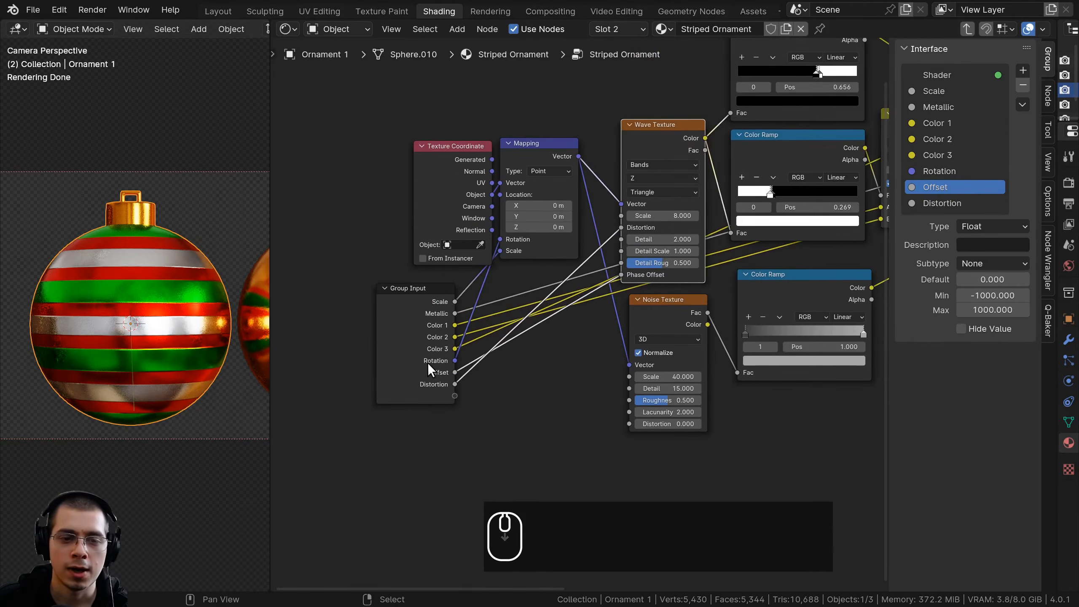
Move the Group Input node beside the Bump node and expose the Hue/Saturation/Value node's Value
scroll(428, 362, down, 2)
middle_drag(427, 363, 308, 378)
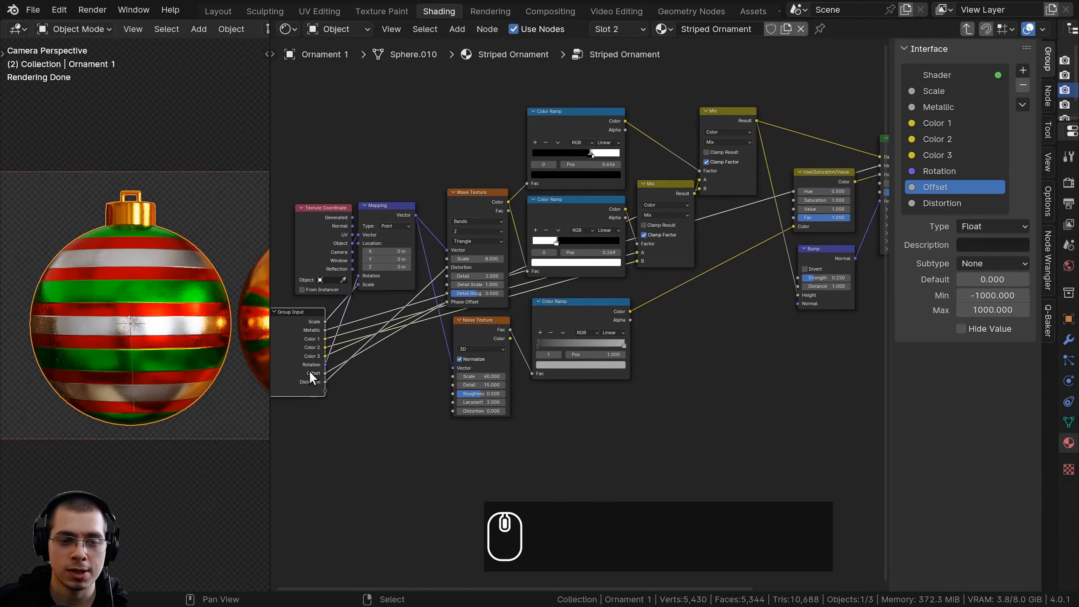
key(g)
click(606, 364)
middle_drag(607, 363, 358, 418)
scroll(556, 315, up, 4)
middle_drag(557, 315, 591, 314)
scroll(583, 304, up, 3)
click(602, 170)
middle_drag(604, 230, 625, 218)
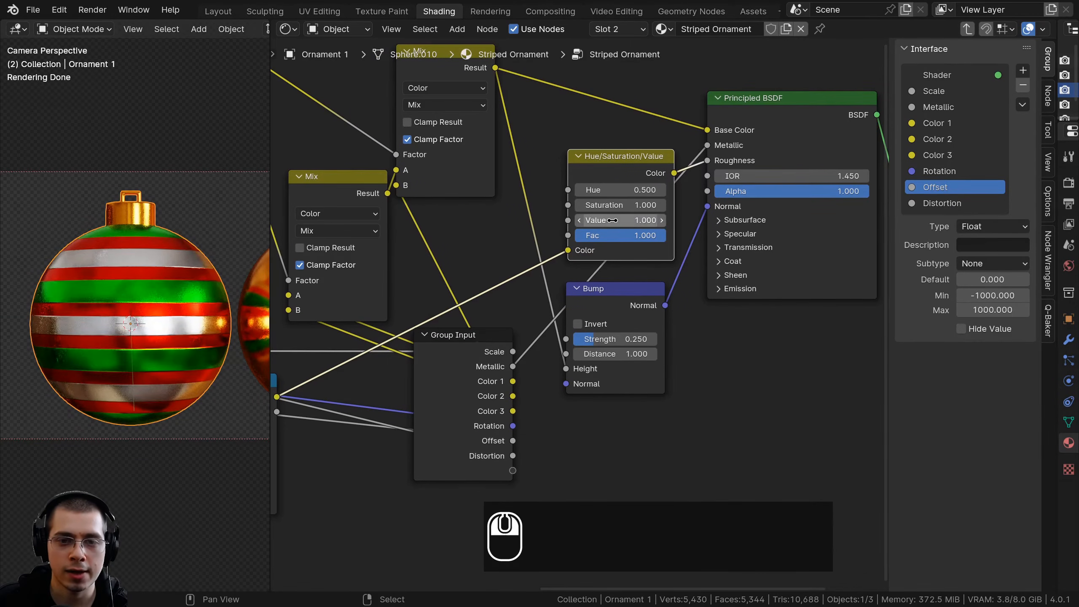
scroll(665, 184, up, 2)
drag(624, 185, 561, 455)
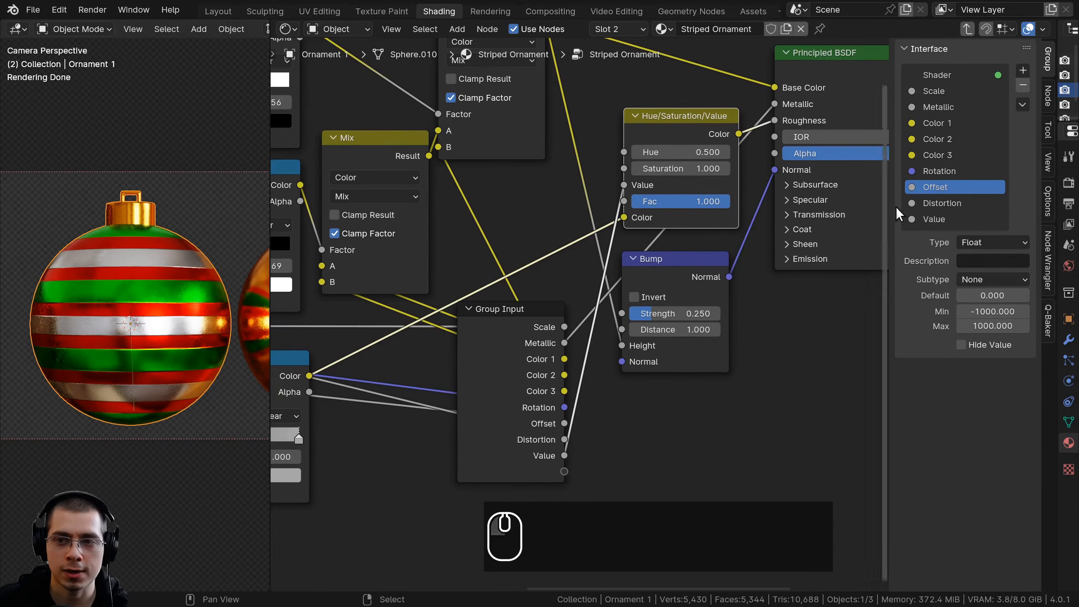
Rename the exposed Value input as Roughness
double_click(931, 218)
text(R)
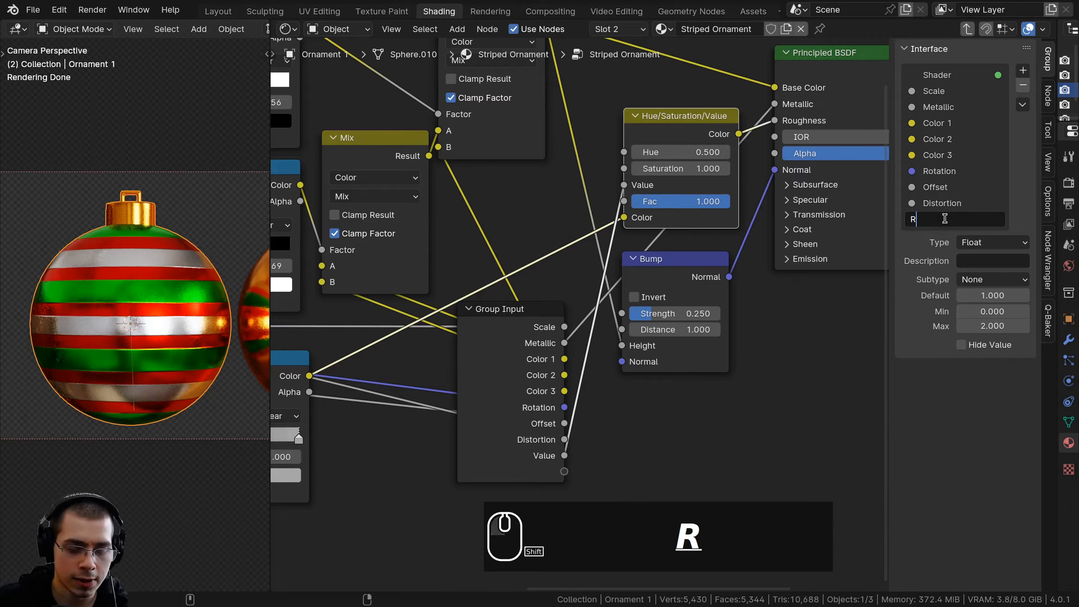
text(oughness)
key(Return)
Expose the Bump node's Strength as a group input and rename it Bump Strength
middle_drag(539, 363, 537, 345)
drag(536, 339, 522, 332)
middle_drag(668, 335, 680, 311)
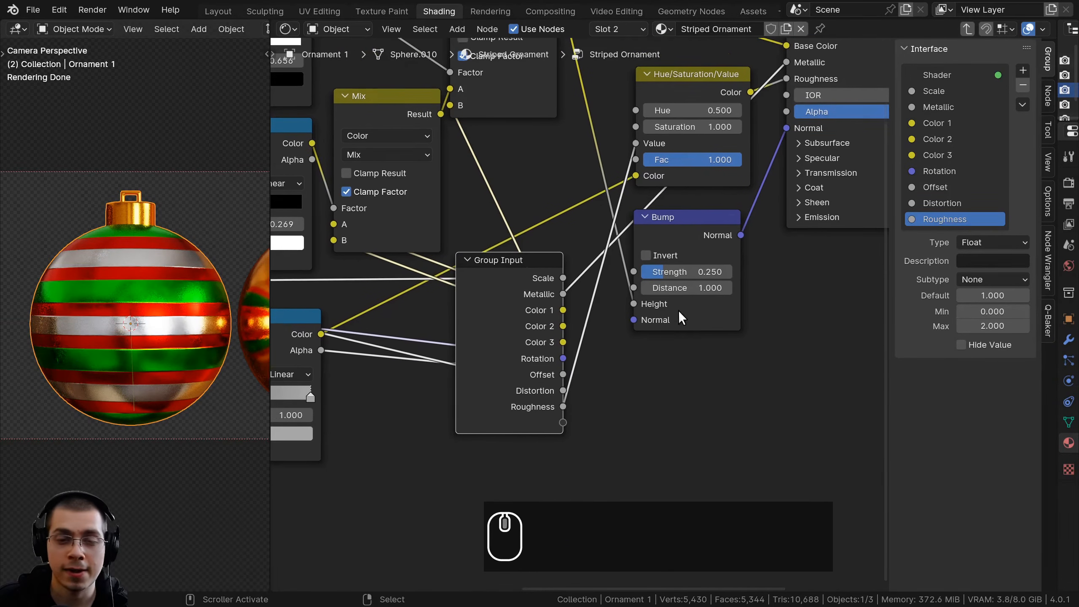
drag(685, 272, 753, 272)
right_click(753, 272)
drag(634, 272, 620, 216)
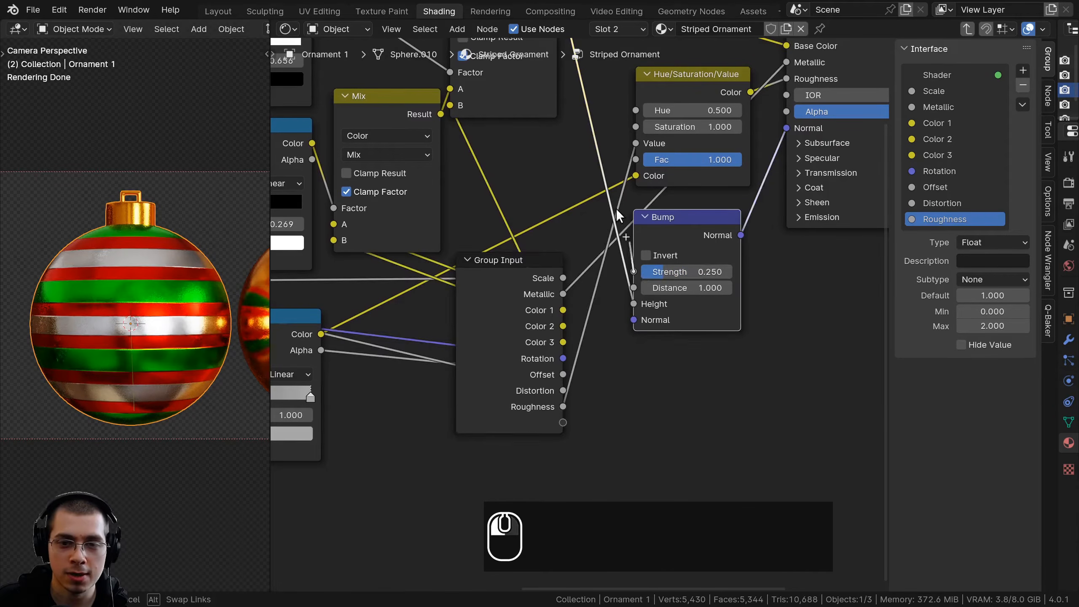
drag(563, 429, 563, 423)
click(919, 235)
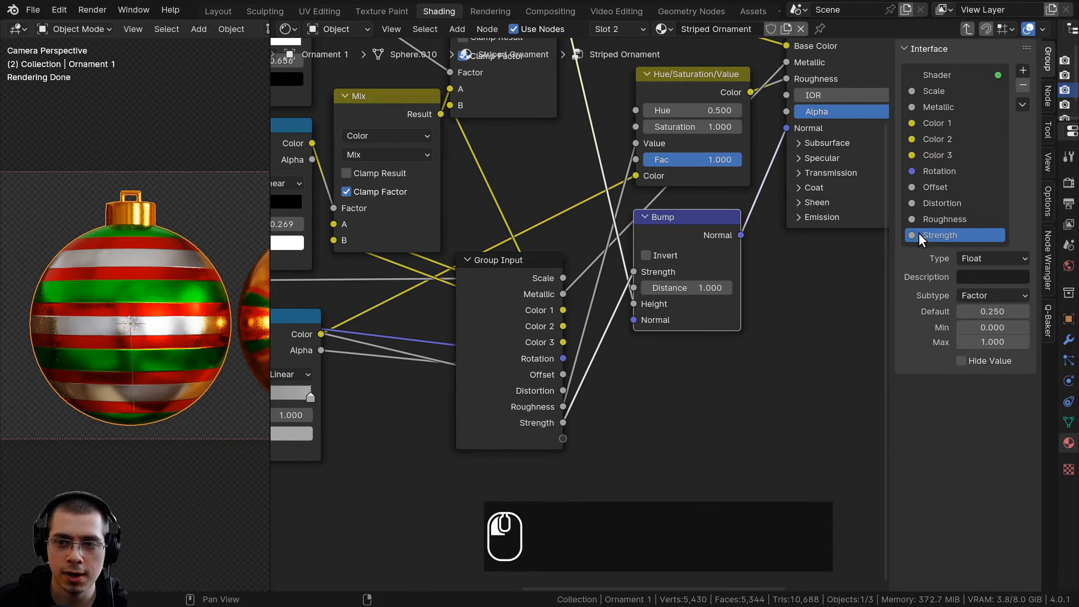
click(911, 235)
text(Bump)
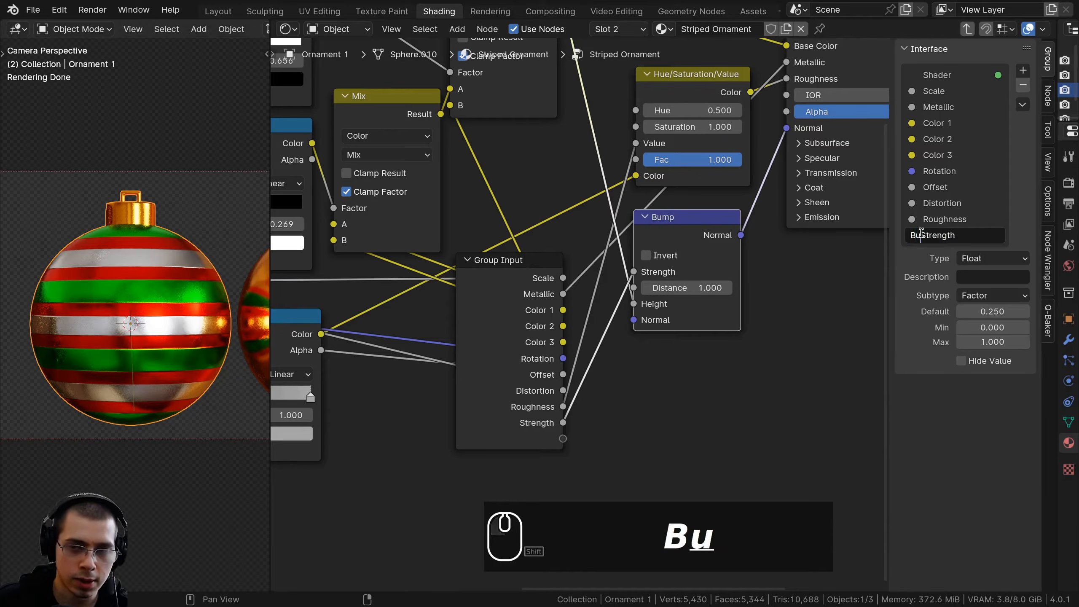
key(Return)
Return the Group Input node to its place under the Texture Coordinate node
scroll(645, 308, down, 4)
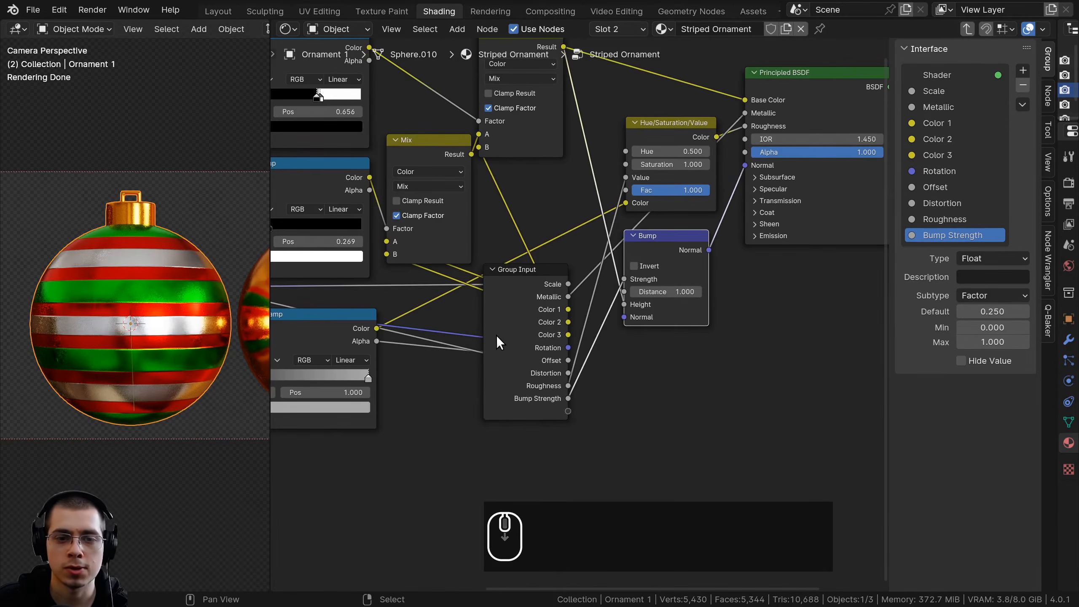
middle_drag(646, 309, 733, 300)
key(g)
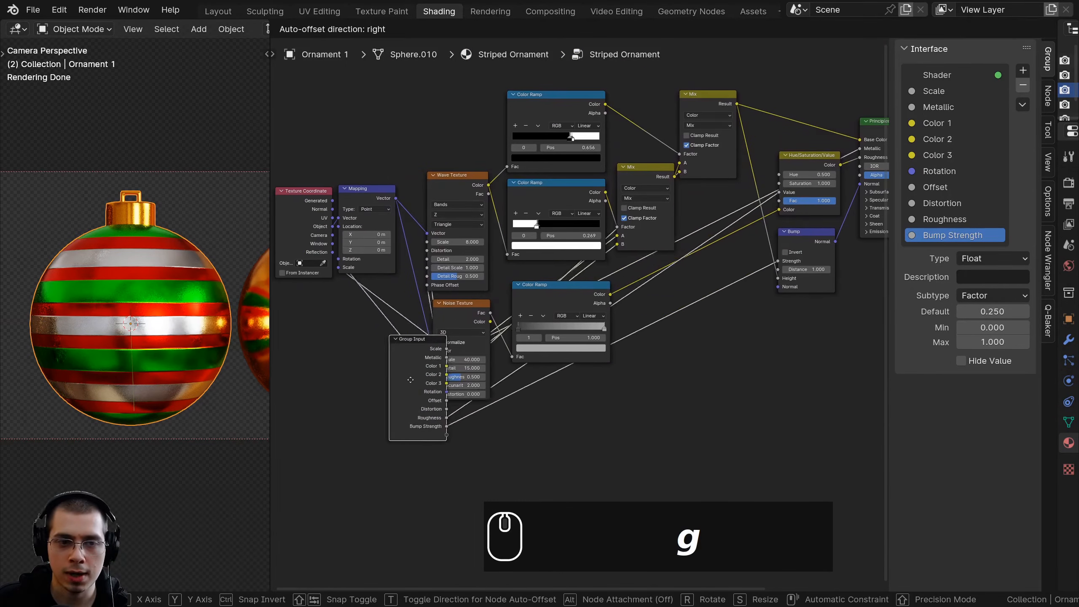
click(317, 338)
middle_drag(361, 325, 385, 333)
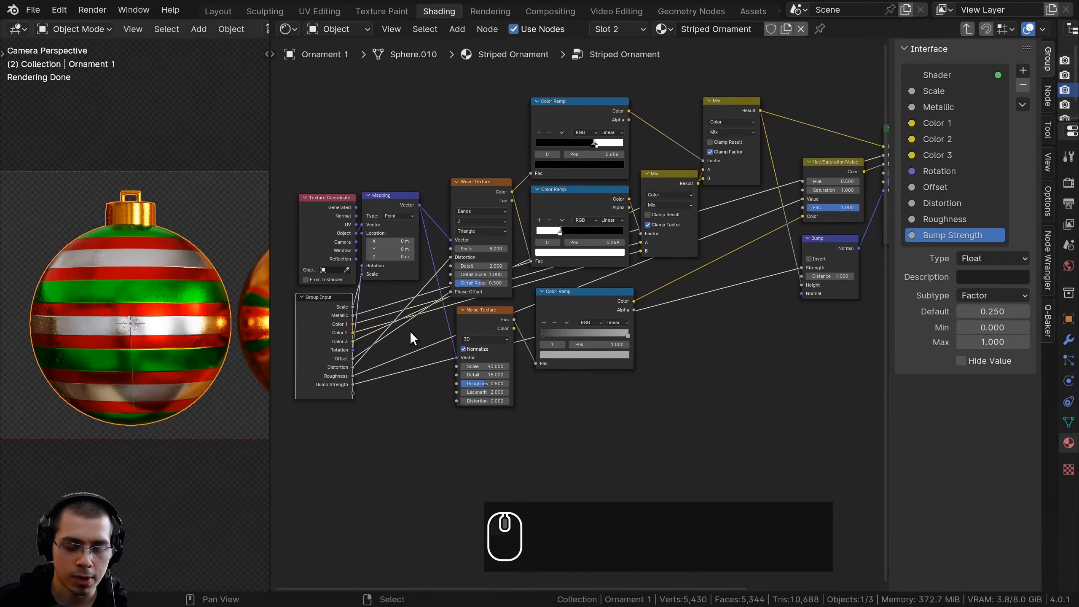
Hide the node editor's sidebar and exit the group to bring up the finished Striped Ornament node
key(n)
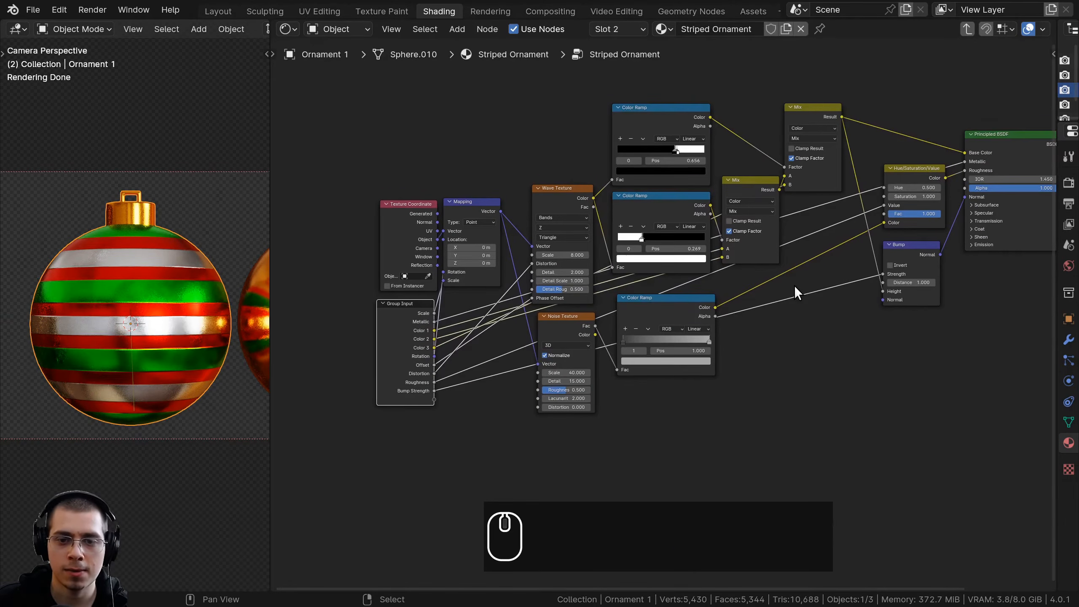
key(Tab)
key(Tab)
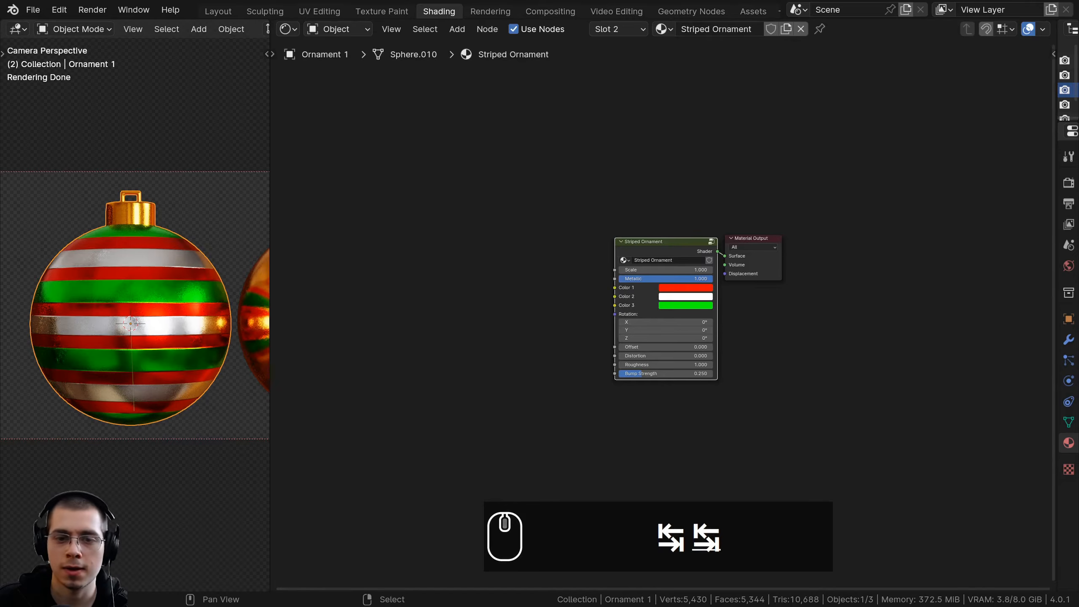
scroll(887, 313, up, 5)
scroll(205, 294, up, 1)
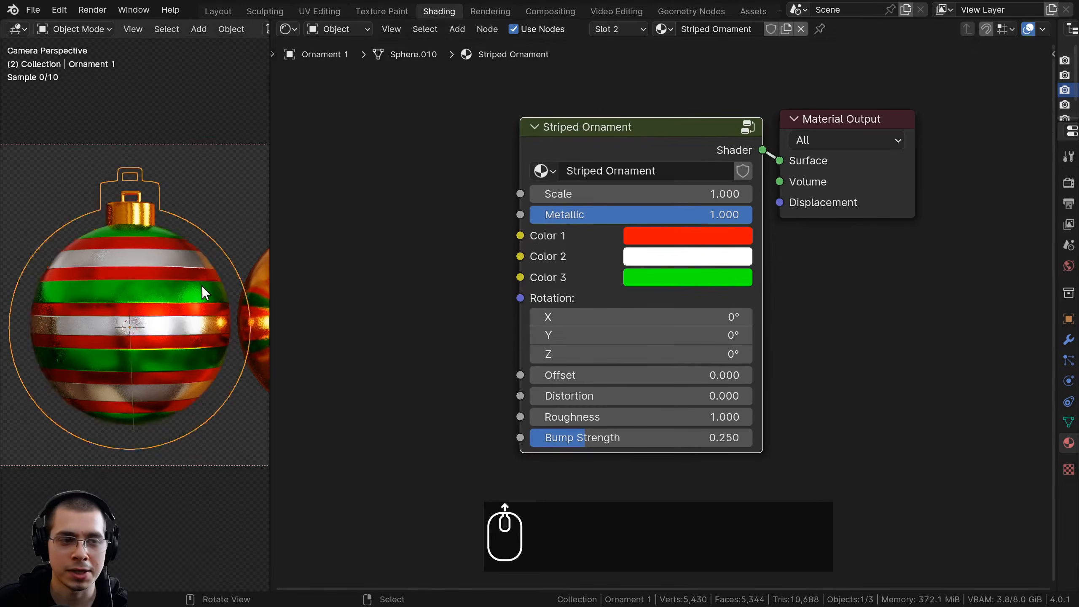
Try out the group node's Scale, Metallic, Color 1, Rotation, Offset, Distortion, Roughness and Bump Strength controls, restoring each value
scroll(205, 293, up, 1)
mouse_move(571, 194)
mouse_down()
mouse_move(603, 194)
mouse_move(578, 194)
mouse_up()
right_click(578, 194)
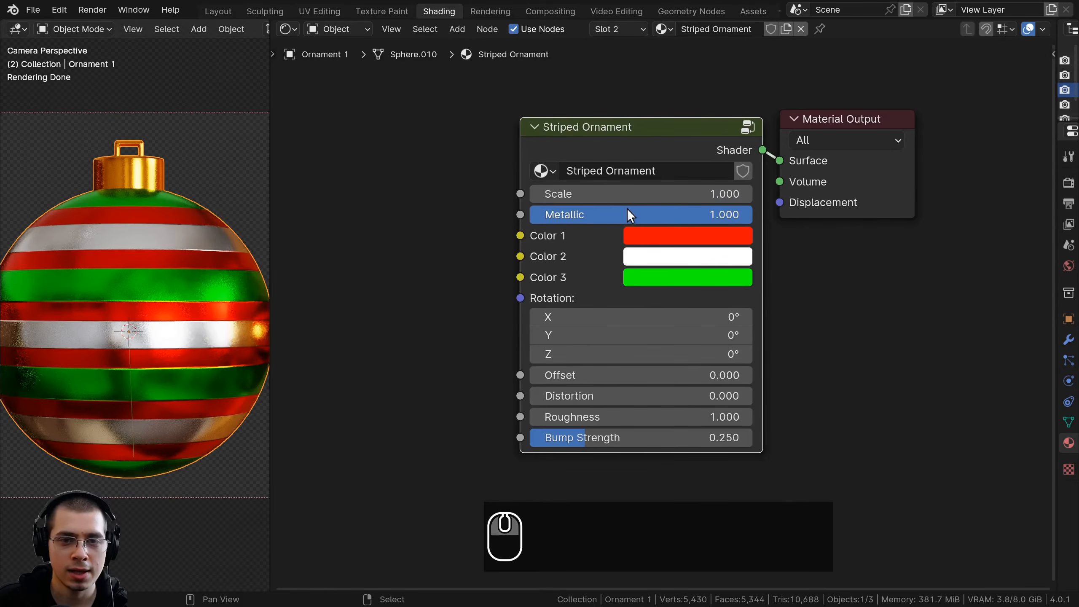
drag(631, 216, 750, 214)
click(681, 235)
drag(726, 304, 696, 317)
right_click(650, 306)
right_click(696, 318)
middle_drag(571, 347, 582, 326)
drag(584, 355, 582, 417)
right_click(574, 355)
right_click(591, 375)
right_click(590, 397)
right_click(583, 418)
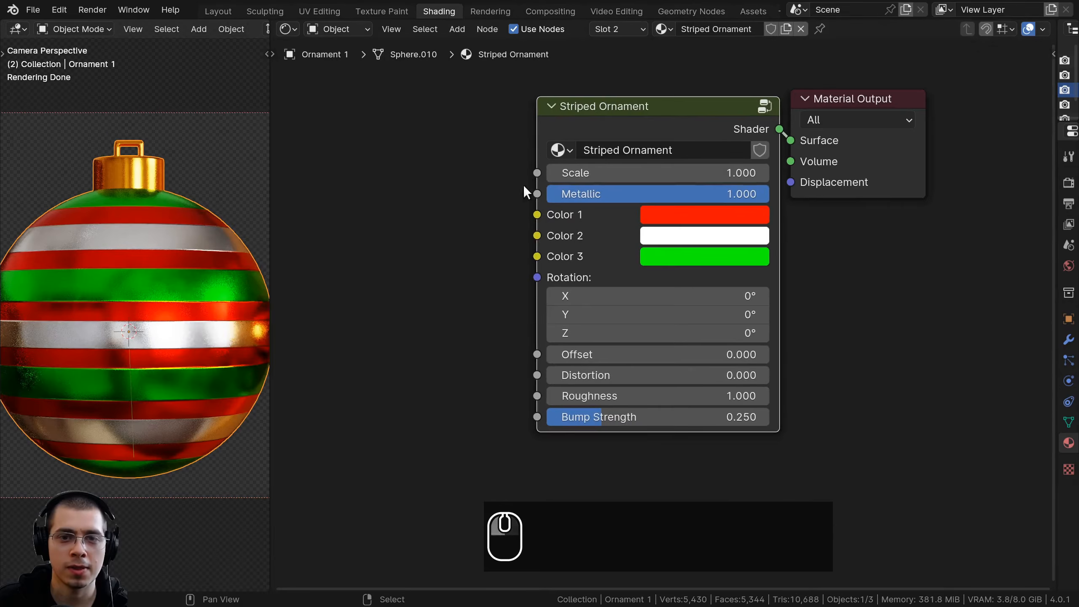
Save the file and widen the 3D viewport to take in the neighboring ornament
key(a)
key(ctrl+s)
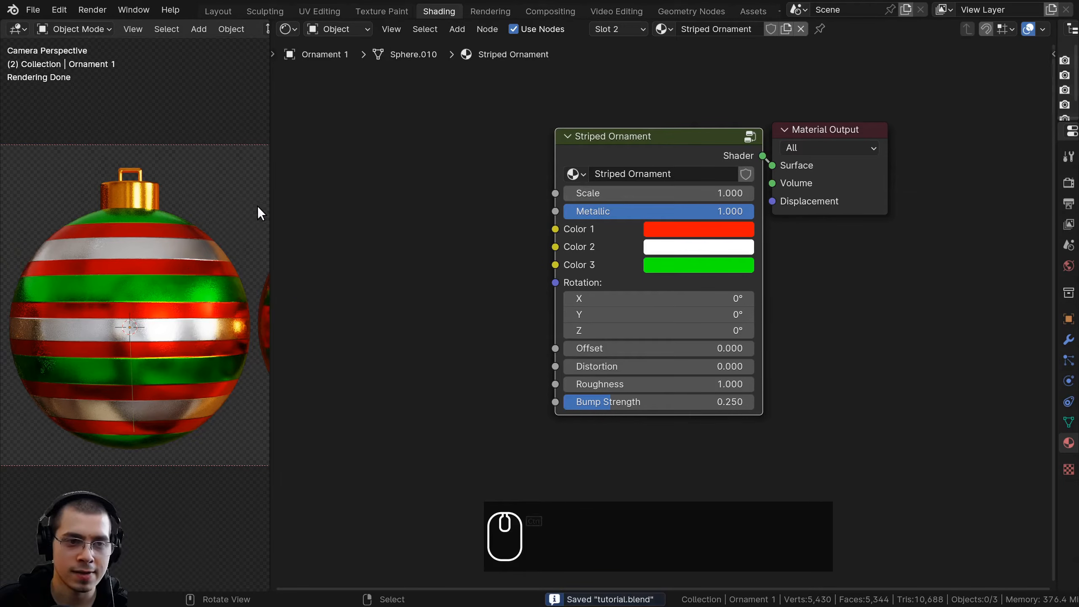
drag(269, 205, 440, 206)
shift+middle_drag(293, 272, 202, 287)
scroll(208, 290, down, 1)
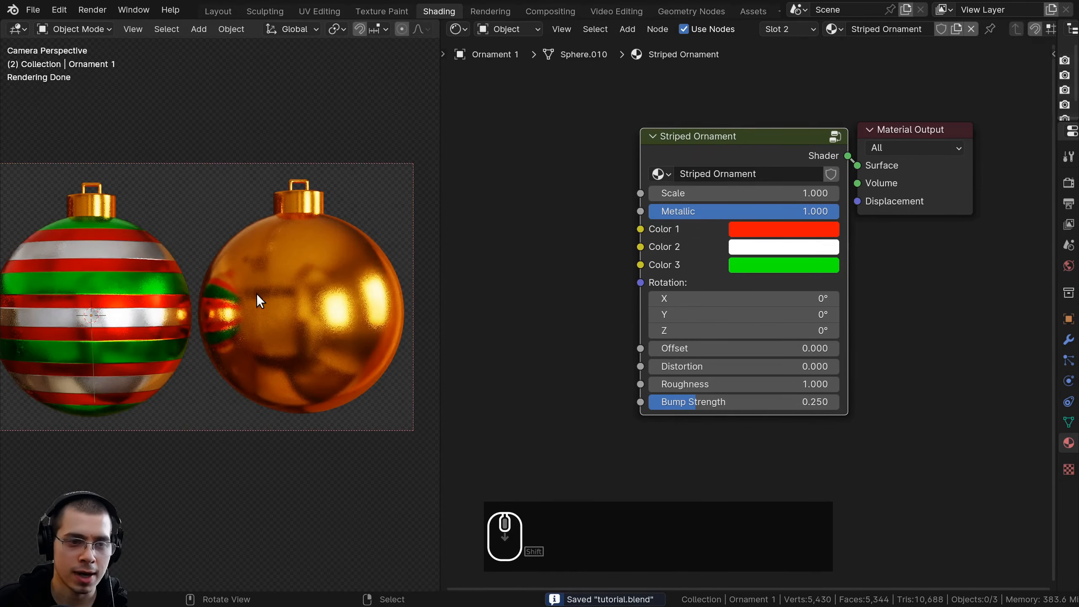
Hide the striped ornament so that the next ornament stands alone in the viewport
click(96, 265)
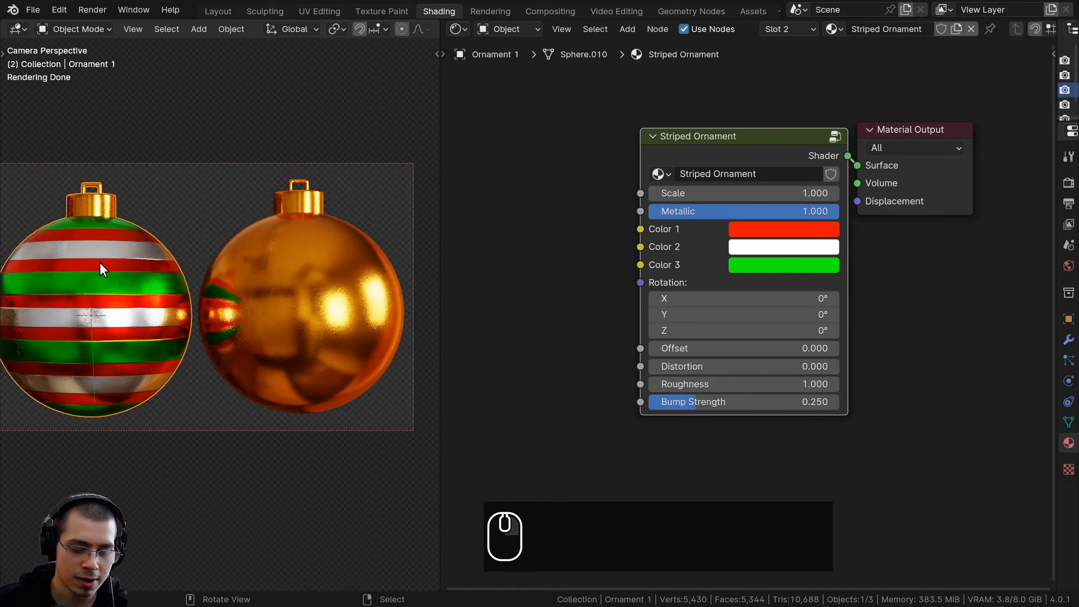
key(h)
scroll(144, 274, up, 3)
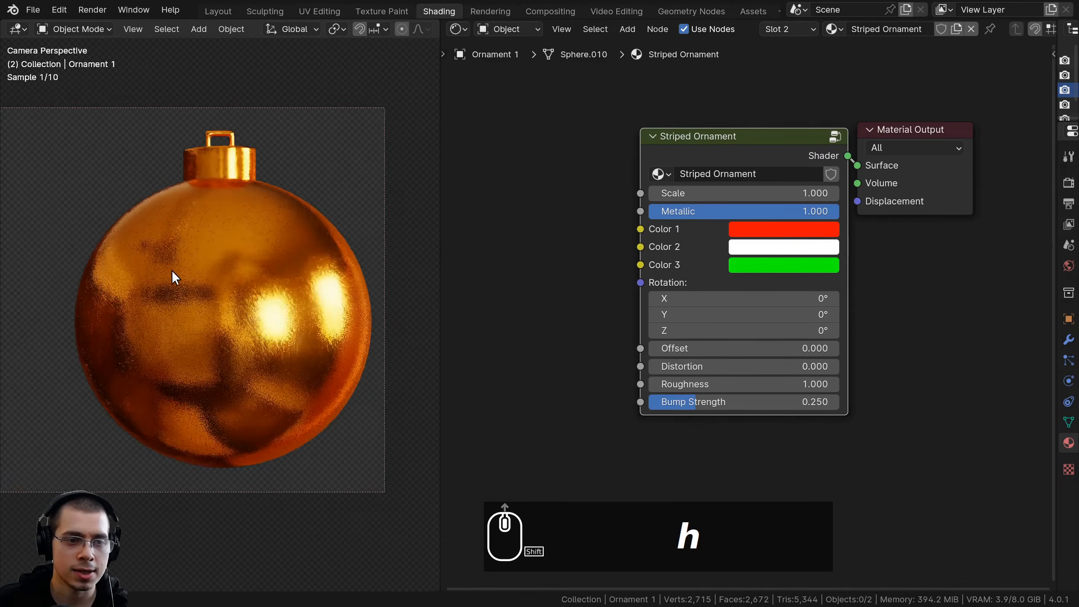
Select the remaining visible ornament, expand its material properties and add a second slot with a new material
shift+middle_drag(177, 270, 168, 275)
click(180, 205)
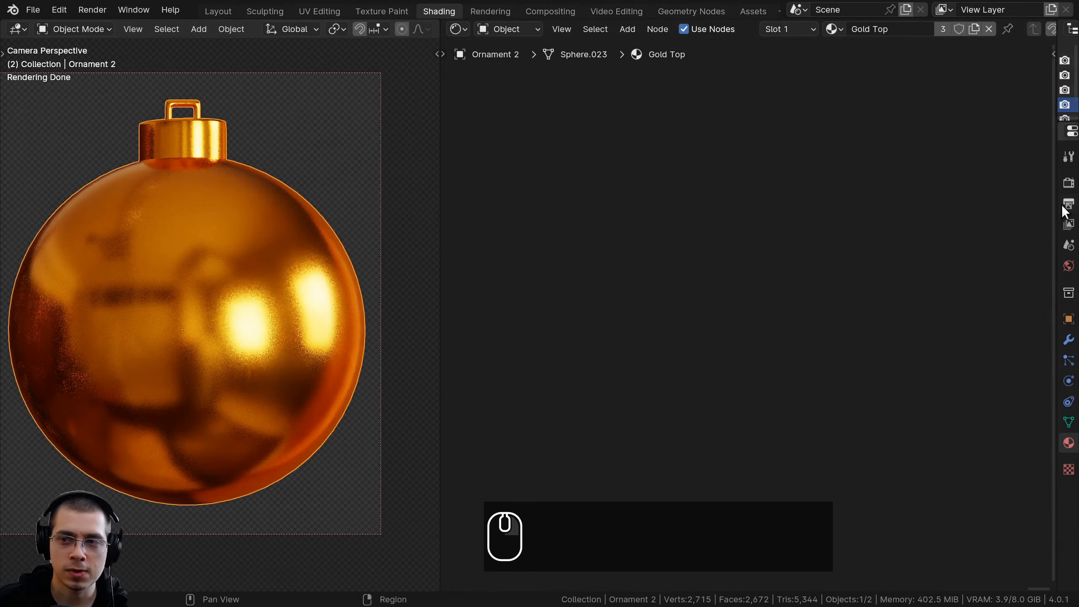
drag(1052, 199, 813, 200)
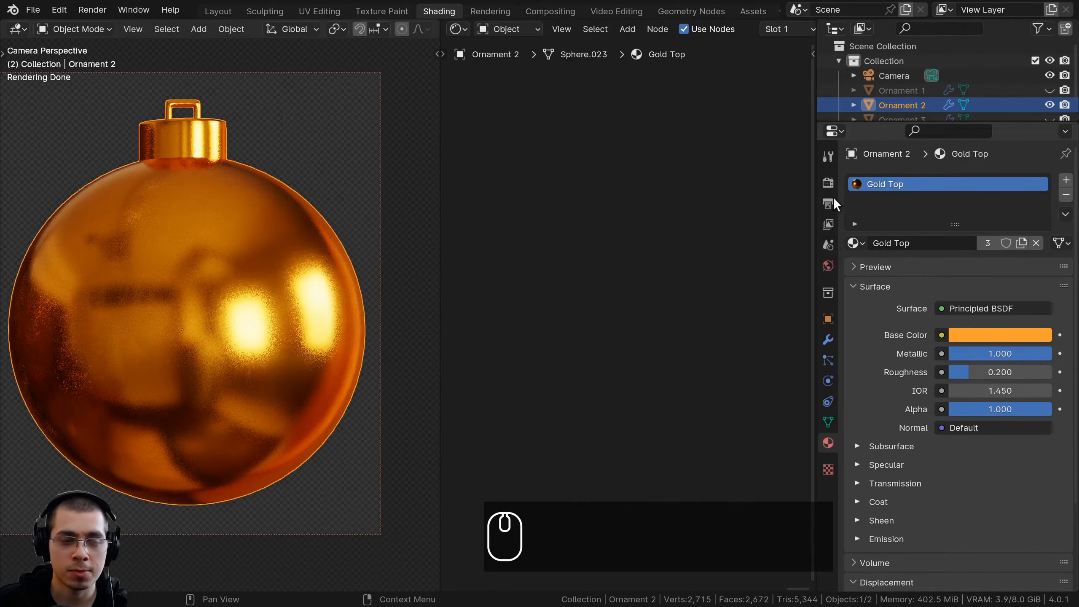
click(1066, 181)
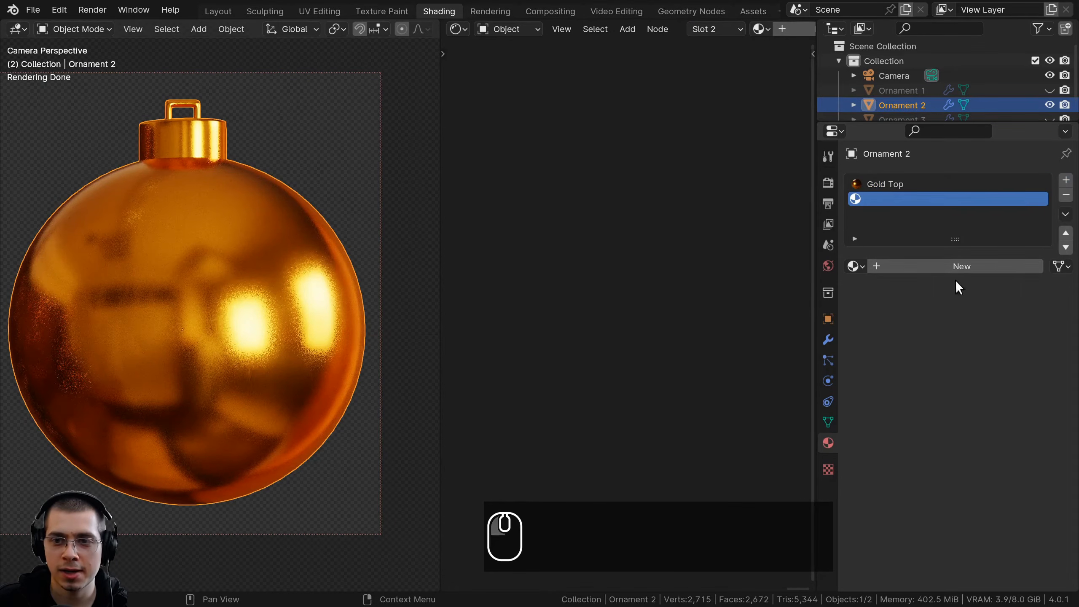
click(911, 264)
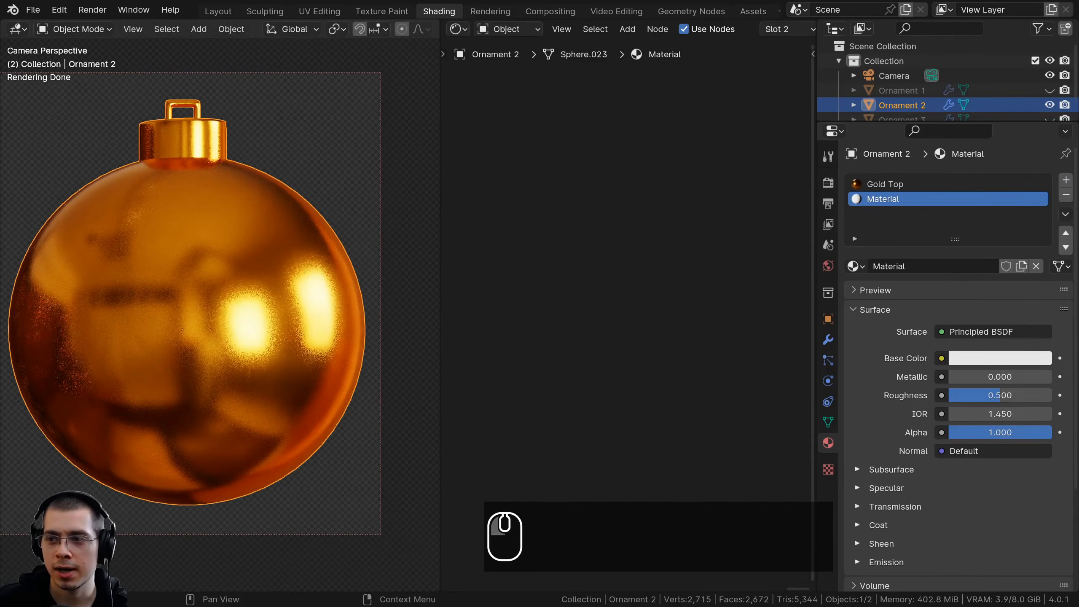
Rename the new material as Frosted Icy Ornament
double_click(897, 198)
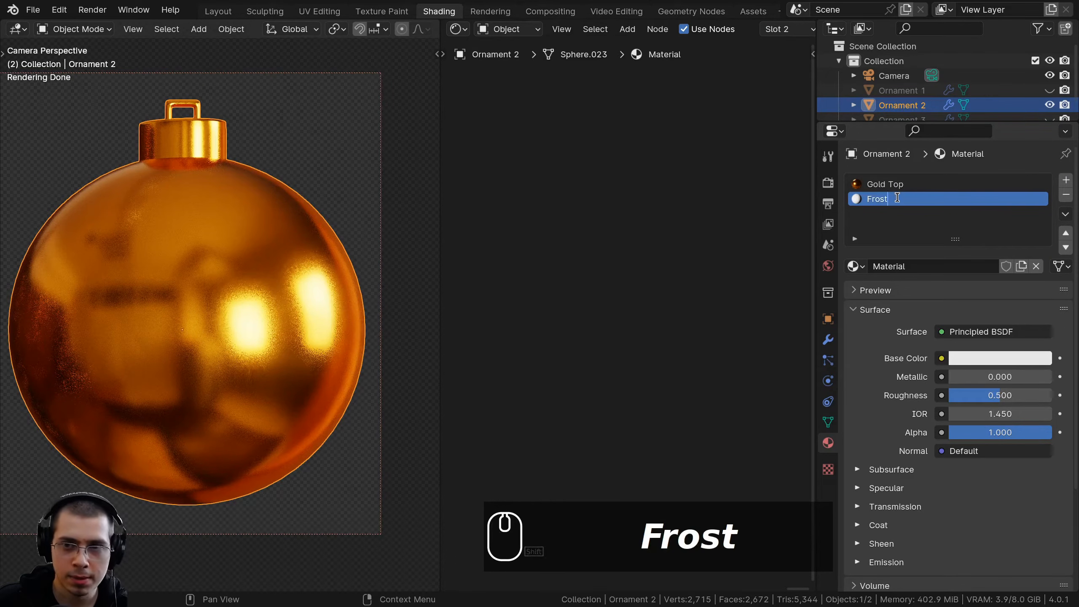
text(Frosted Icy orman)
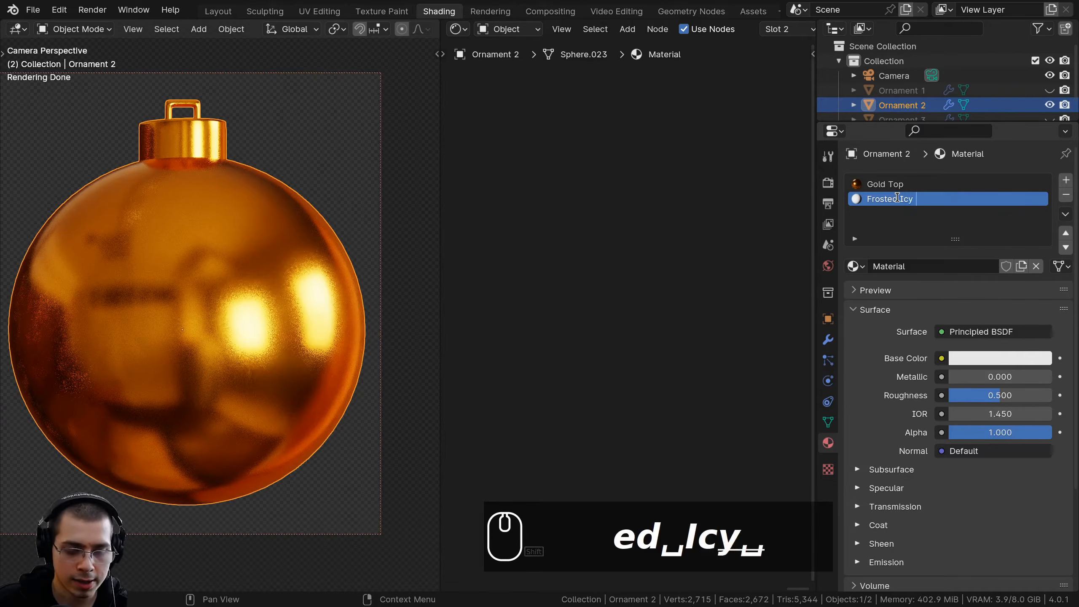
text(ent)
key(Return)
Assign the Frosted Icy Ornament material to the linked faces of the ball only, keeping the cap gold, and return to Object Mode
scroll(258, 255, down, 1)
key(Tab)
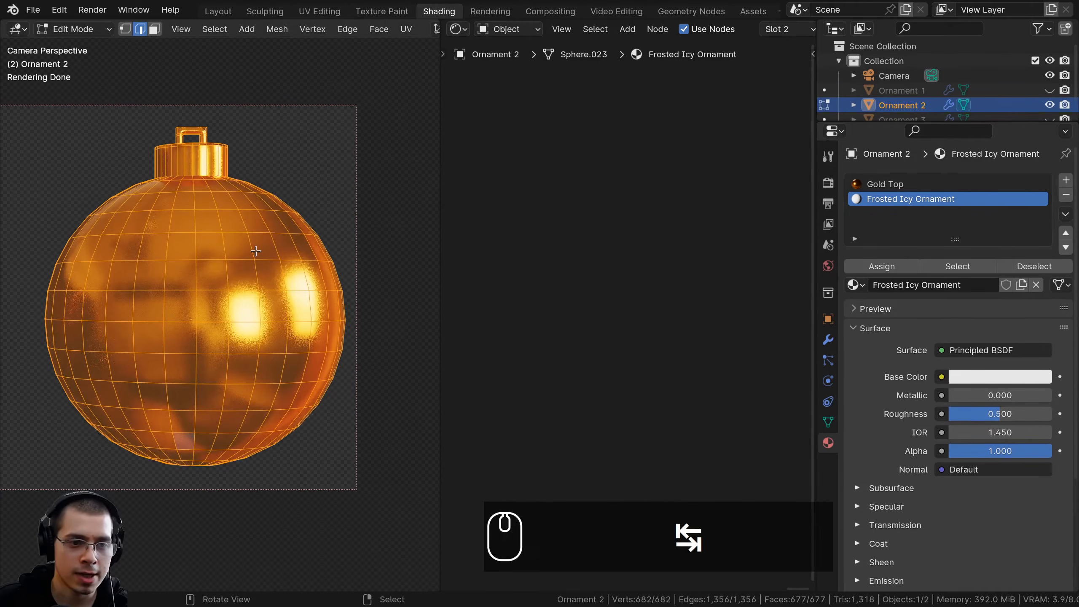
click(248, 261)
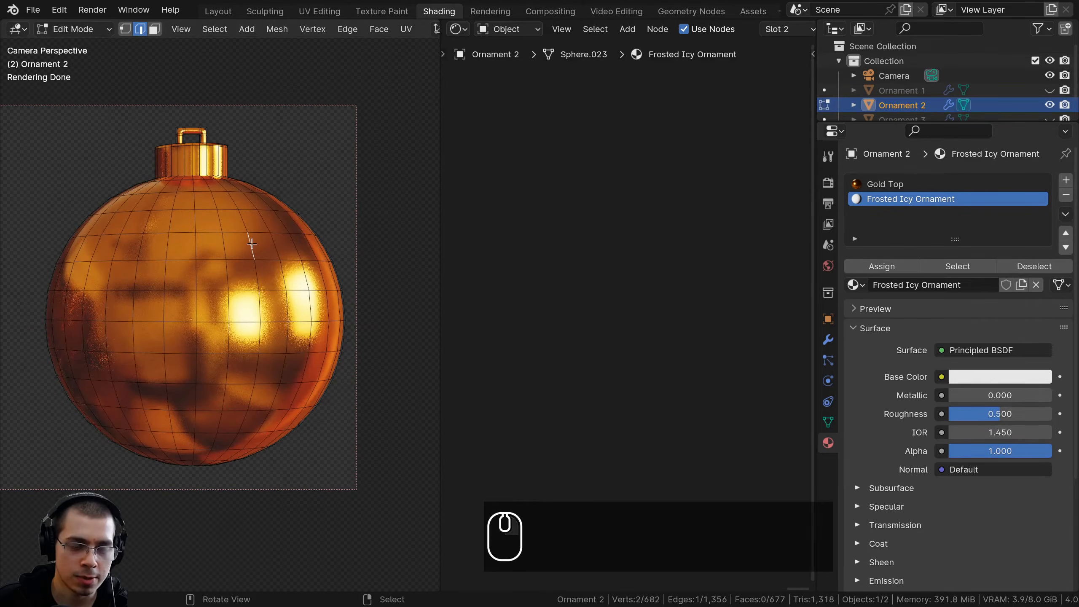
key(l)
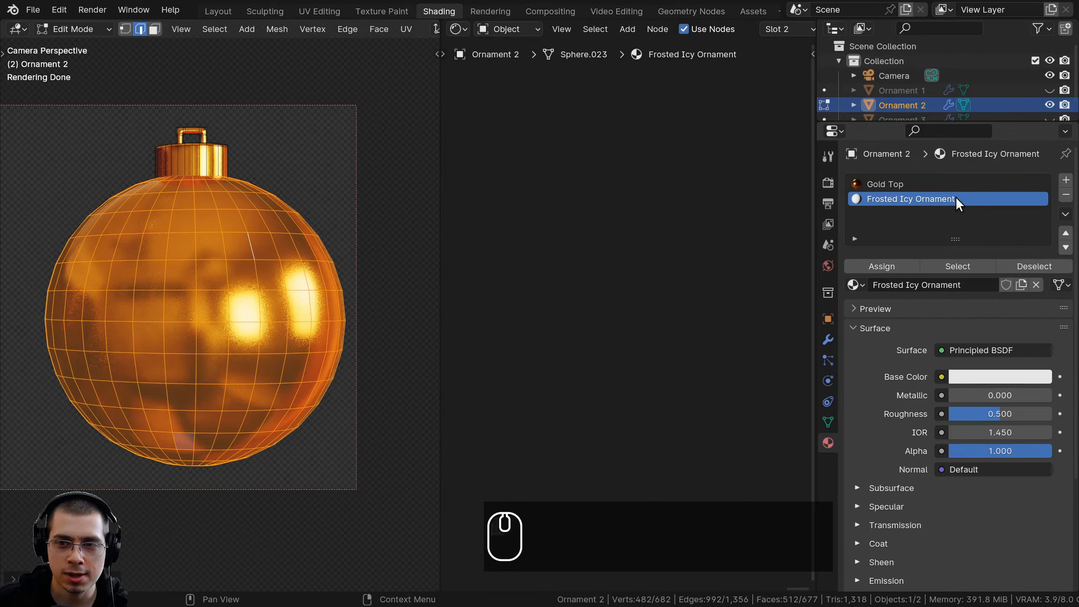
click(881, 265)
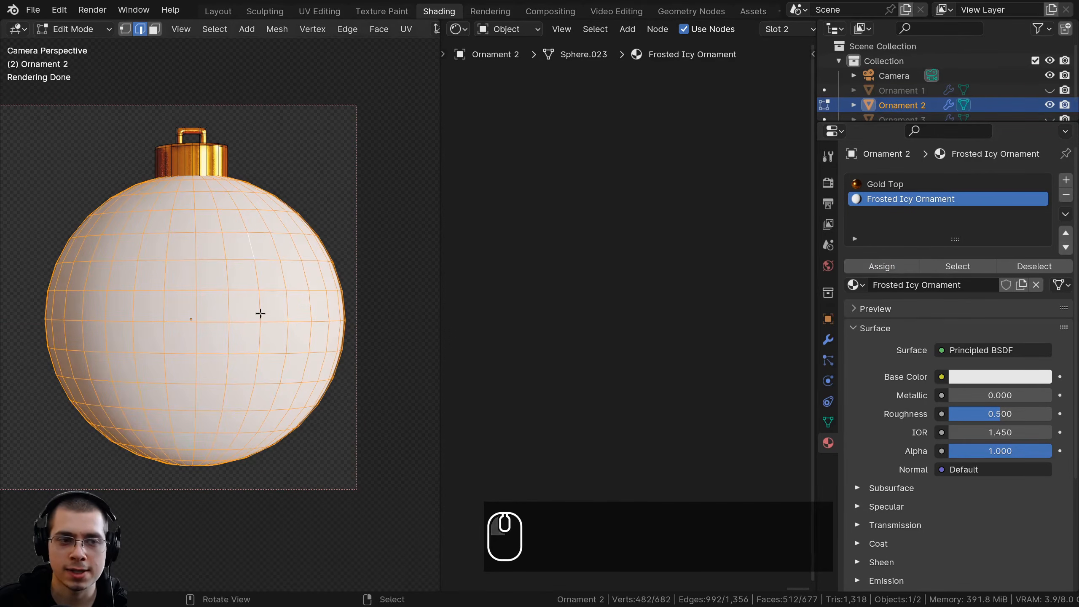
key(Tab)
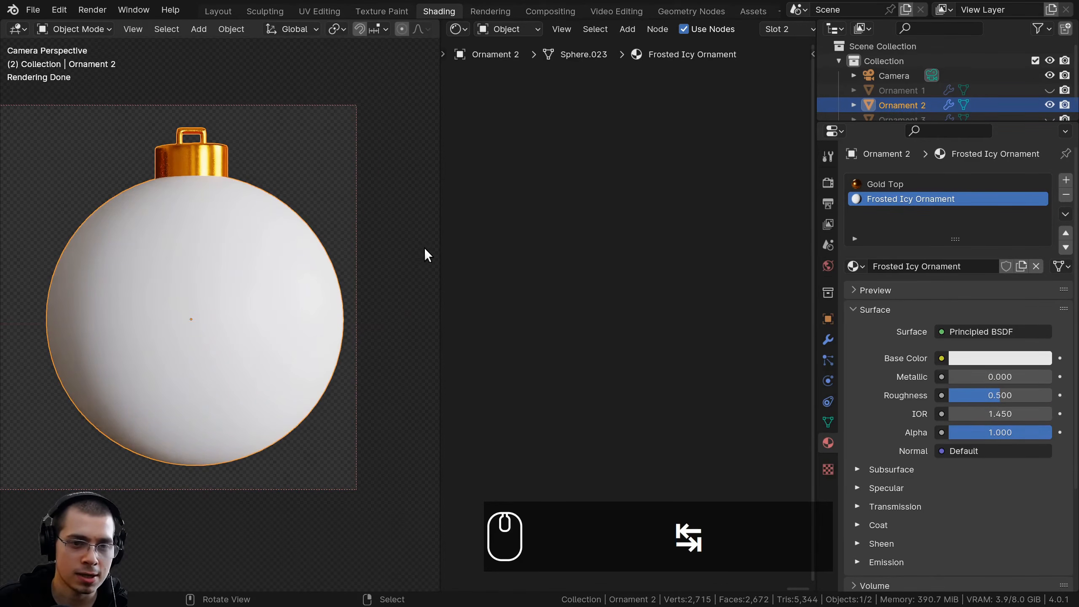
Enlarge the node editor by narrowing the 3D viewport and the material properties, with the Principled BSDF and Material Output nodes in view
drag(439, 246, 305, 244)
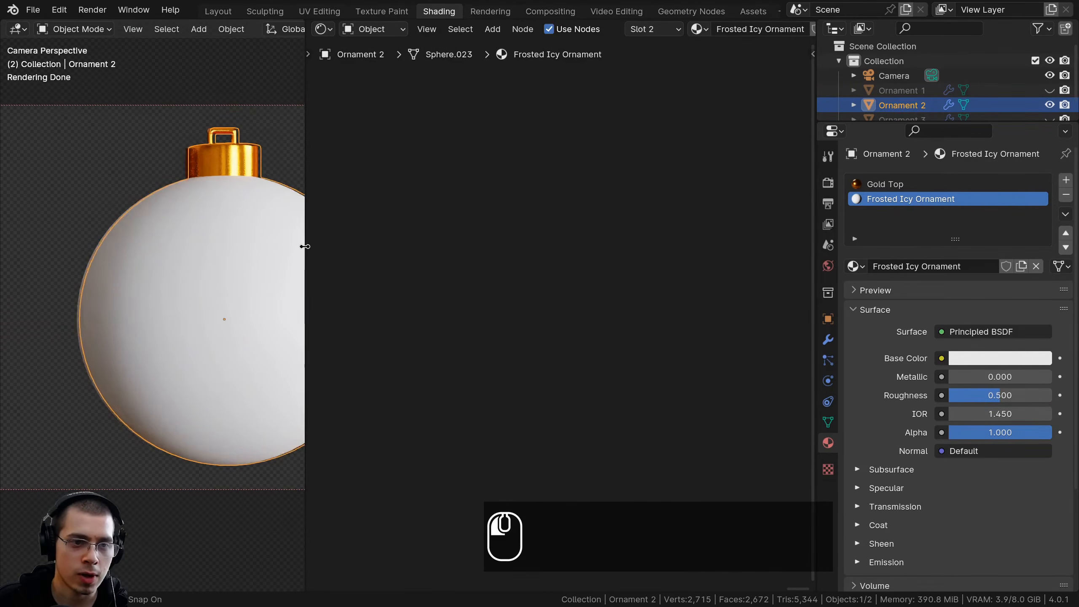
drag(815, 237, 1003, 237)
middle_drag(489, 295, 763, 262)
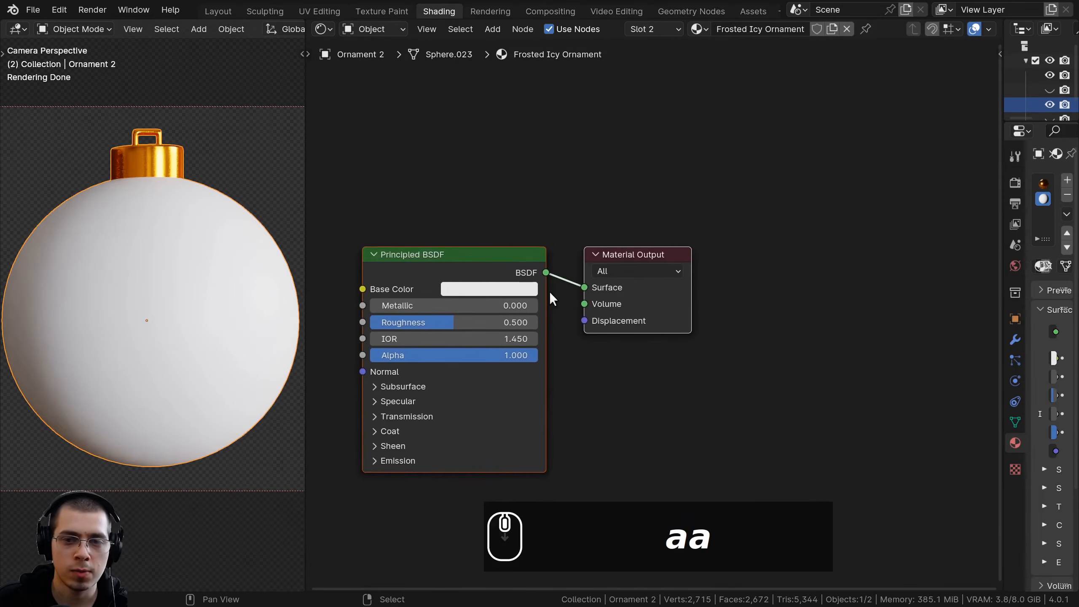
key(a)
drag(1000, 202, 1040, 202)
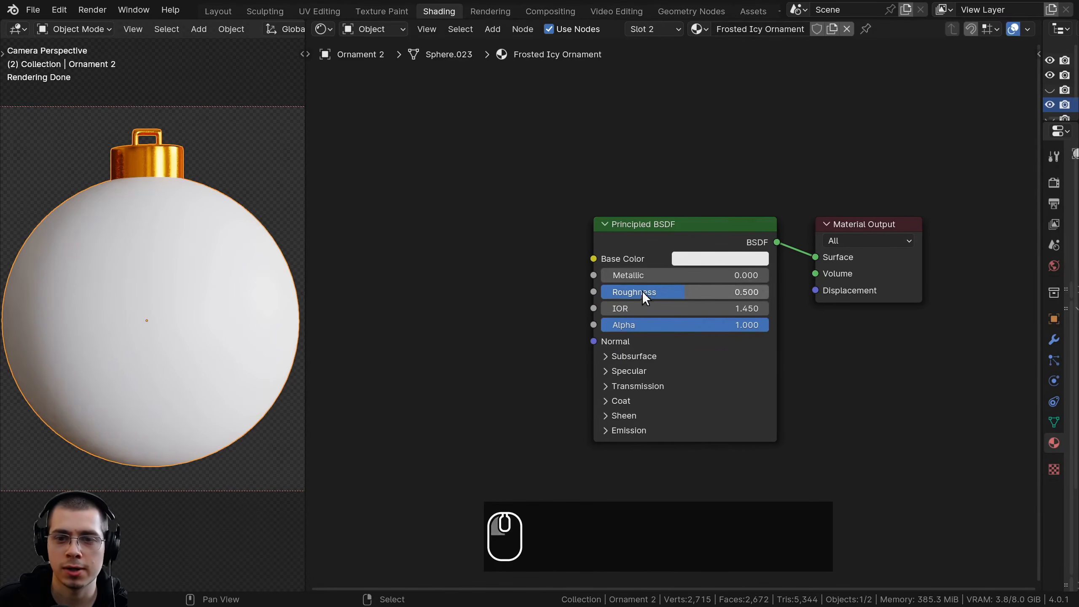
middle_drag(646, 296, 690, 313)
Add a Voronoi Texture node and place it ahead of the Principled BSDF node
key(shift+a)
click(508, 212)
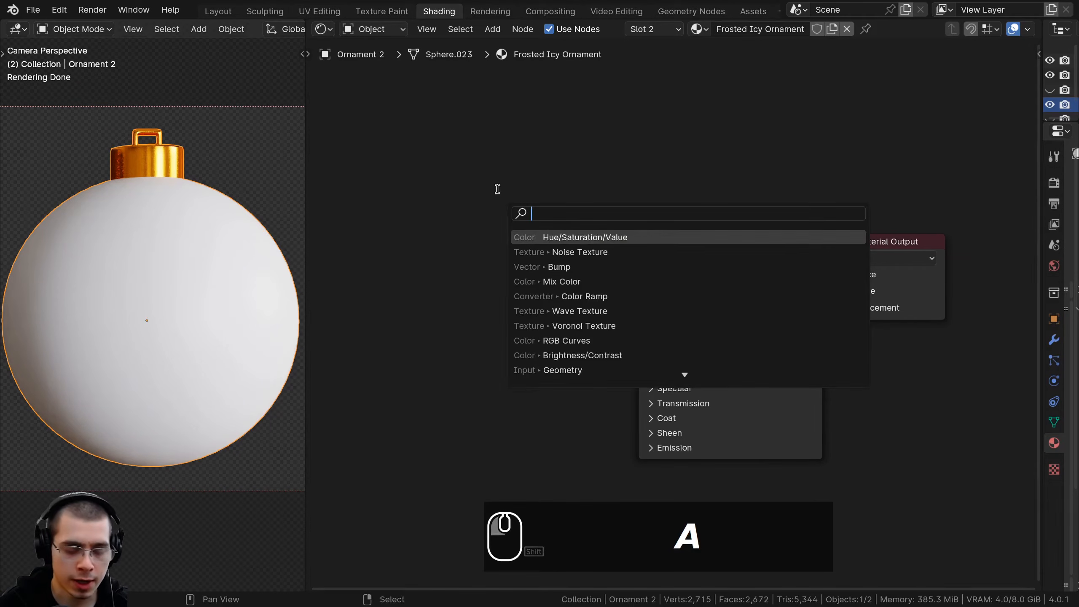
text(vor)
key(Return)
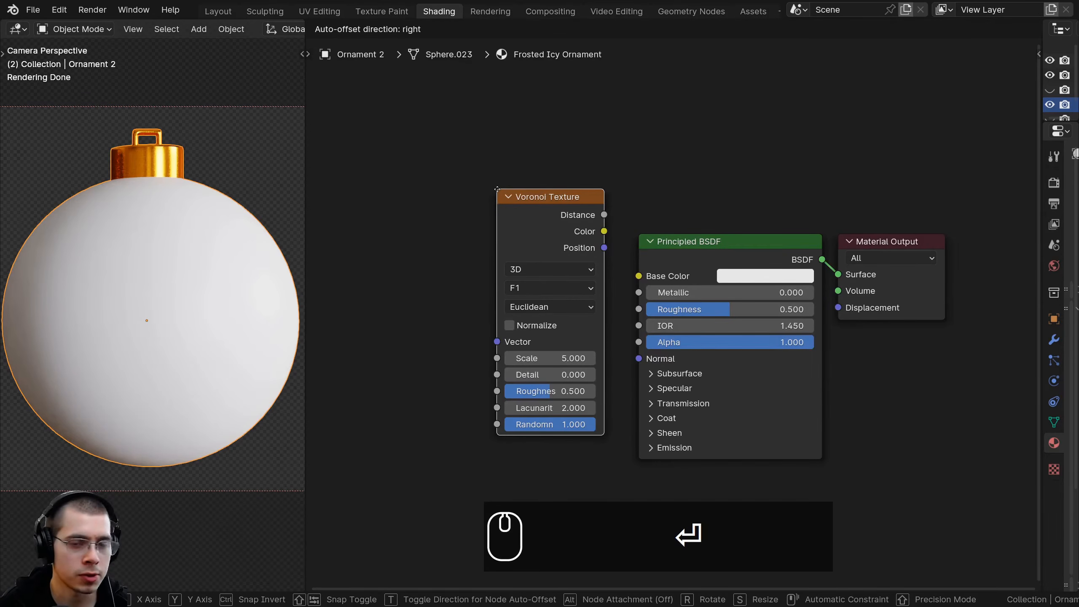
click(405, 192)
middle_drag(416, 232, 535, 177)
scroll(535, 177, up, 1)
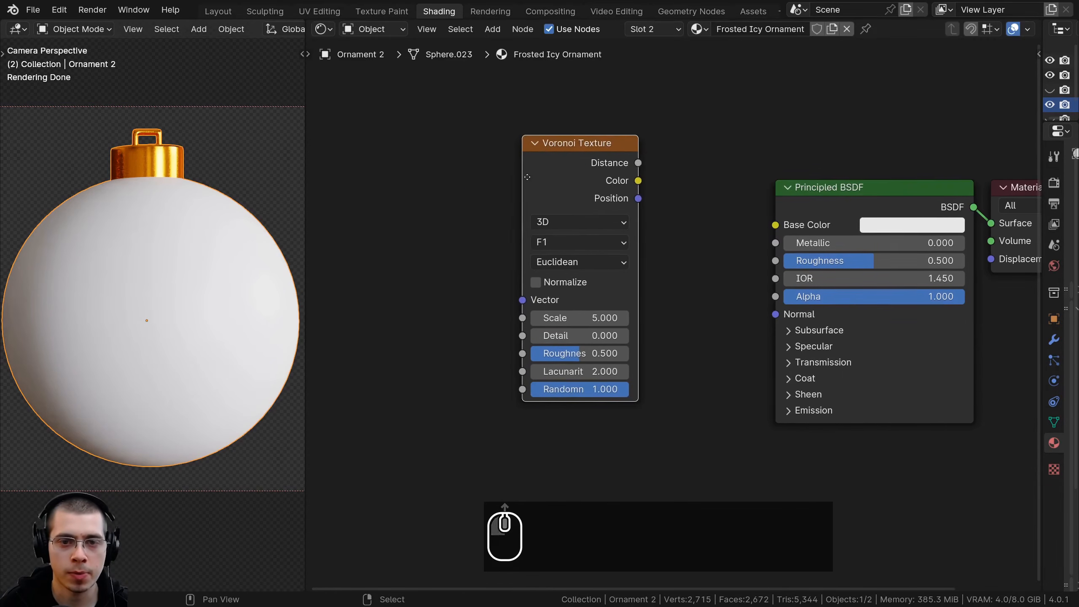
Preview the Voronoi Texture's Distance output on the ornament and shift the node slightly away from the Principled BSDF
drag(535, 176, 472, 182)
scroll(506, 212, down, 2)
middle_drag(520, 224, 548, 236)
scroll(595, 251, up, 1)
ctrl+shift+click(585, 212)
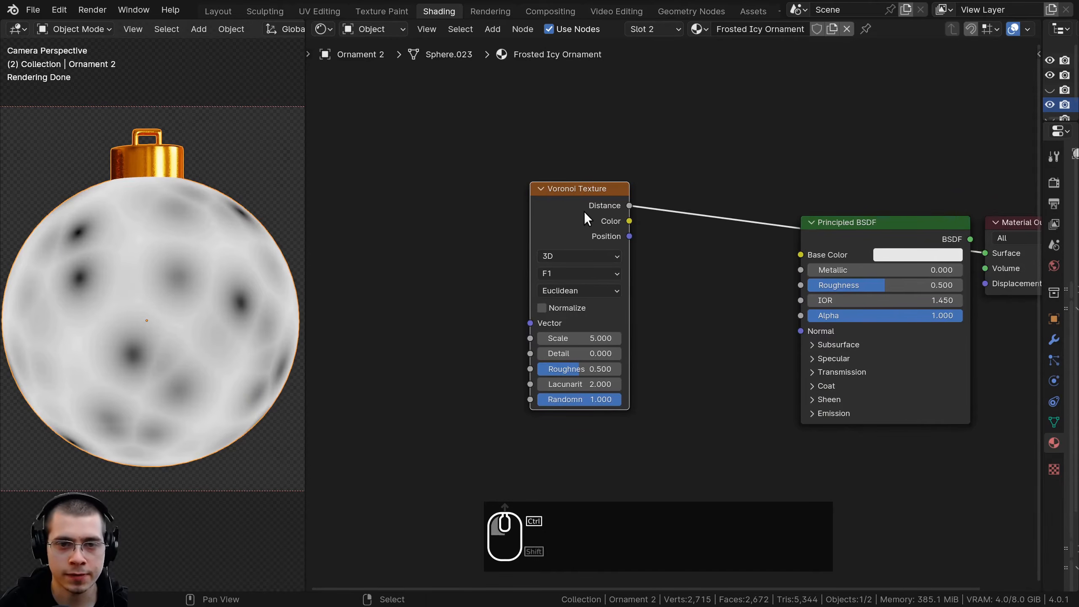
drag(586, 213, 563, 221)
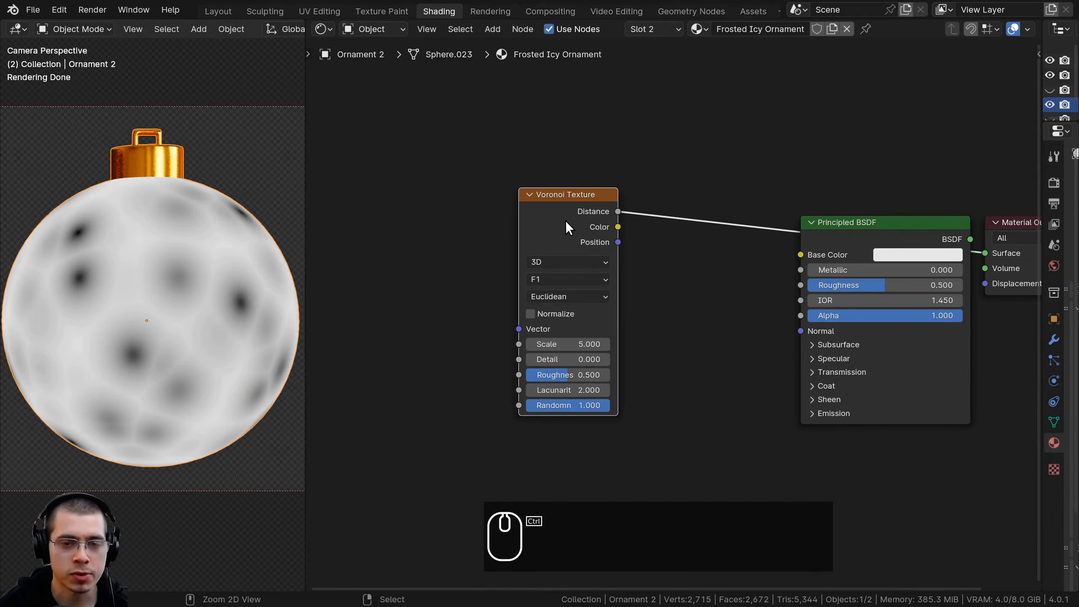
Add Mapping and Texture Coordinate nodes to the Voronoi Texture, and feed the Mapping vector from the Object output
key(ctrl+t)
key(a)
drag(572, 190, 564, 186)
drag(479, 255, 472, 258)
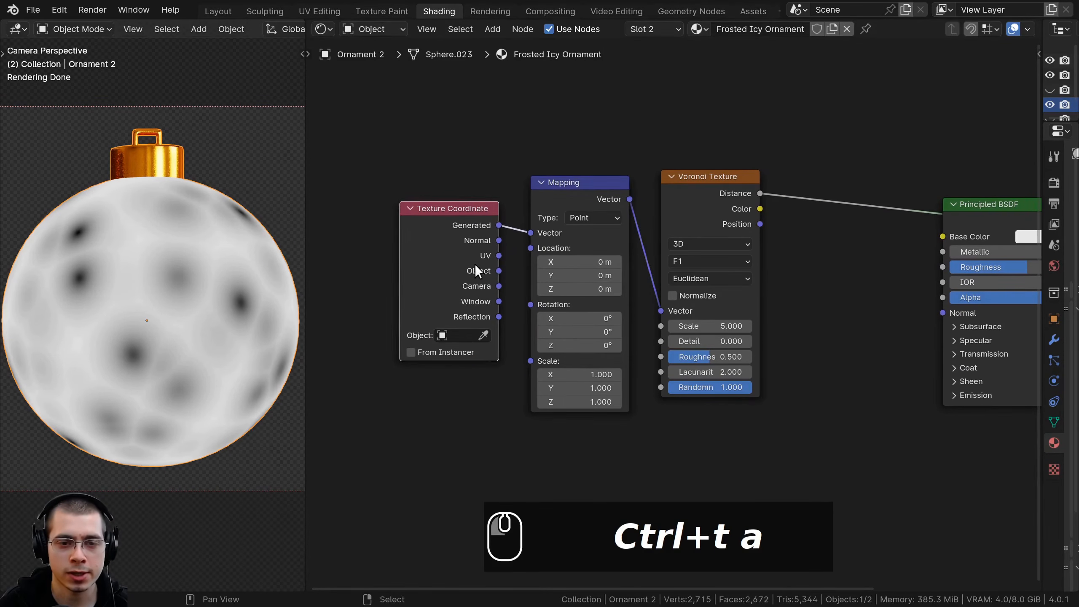
drag(548, 233, 502, 221)
Rearrange the Texture Coordinate, Mapping and Voronoi Texture nodes by moving them in box-selected groups
right_click(495, 213)
key(b)
drag(432, 174, 512, 259)
key(g)
click(521, 255)
key(b)
drag(478, 168, 589, 283)
key(g)
click(599, 294)
Set the Voronoi Texture's distance metric to Minkowski and its Scale to 100
middle_drag(703, 193, 624, 157)
key(a)
scroll(625, 157, up, 4)
drag(625, 163, 625, 174)
middle_drag(598, 212, 631, 252)
click(612, 251)
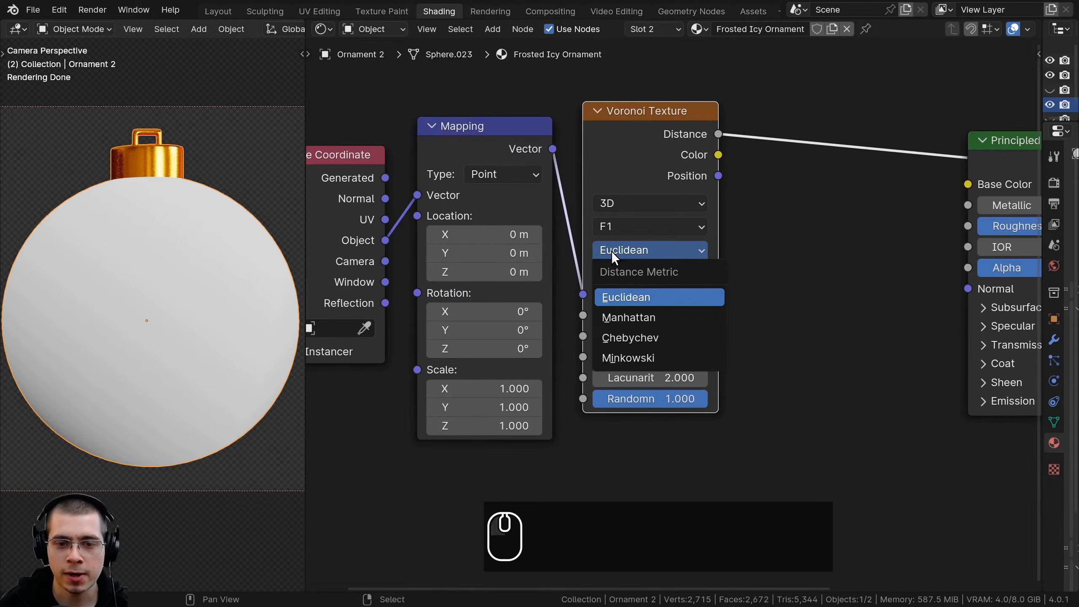
click(648, 361)
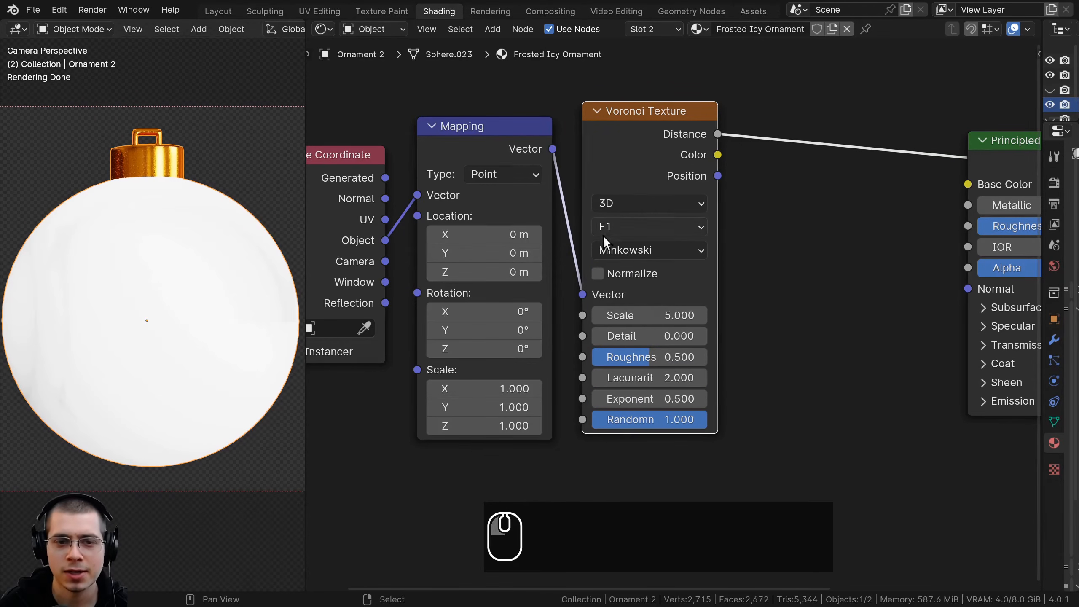
click(651, 309)
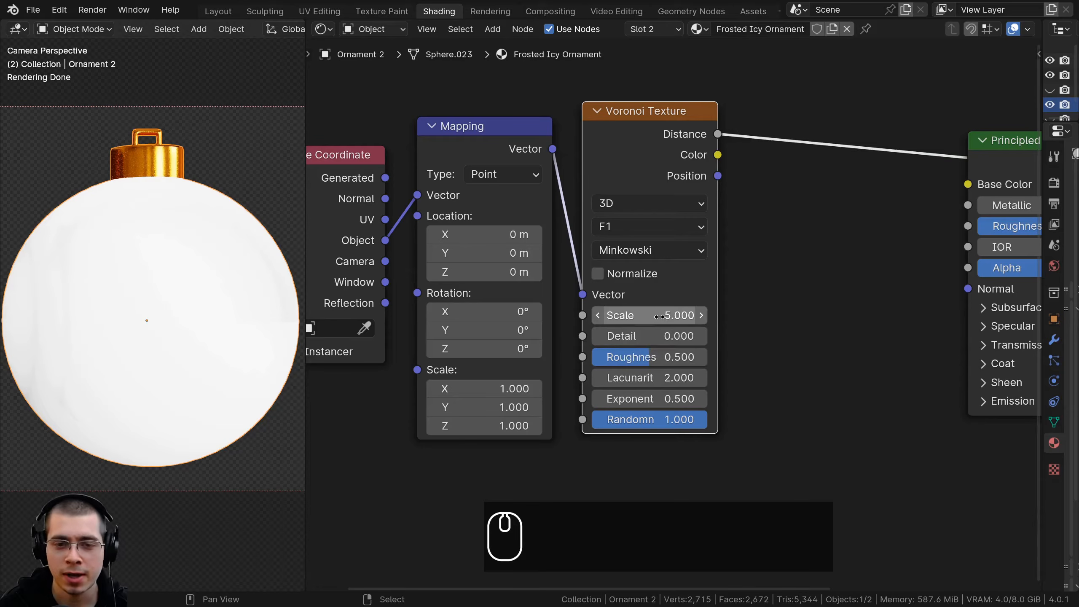
key(Return)
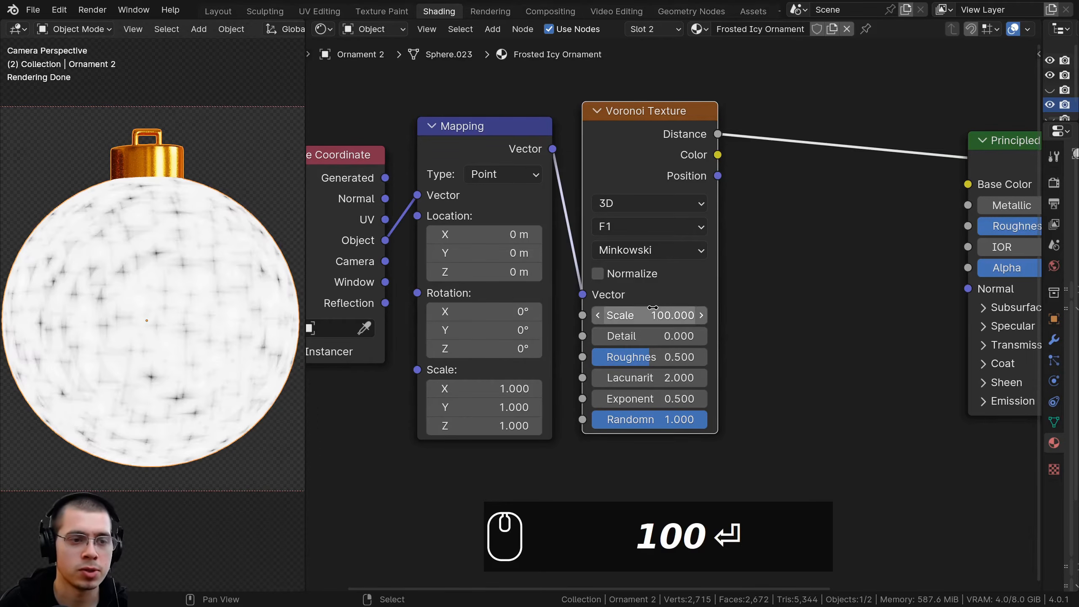
Examine the Minkowski Voronoi pattern up close on the ornament's surface alongside its node setup
scroll(221, 256, up, 6)
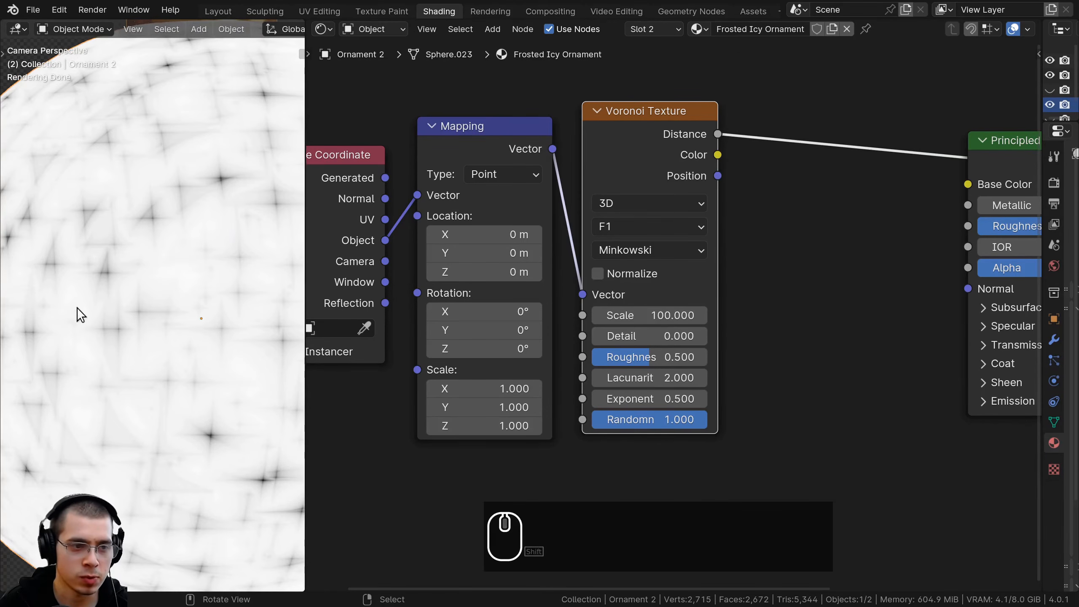
scroll(187, 406, down, 6)
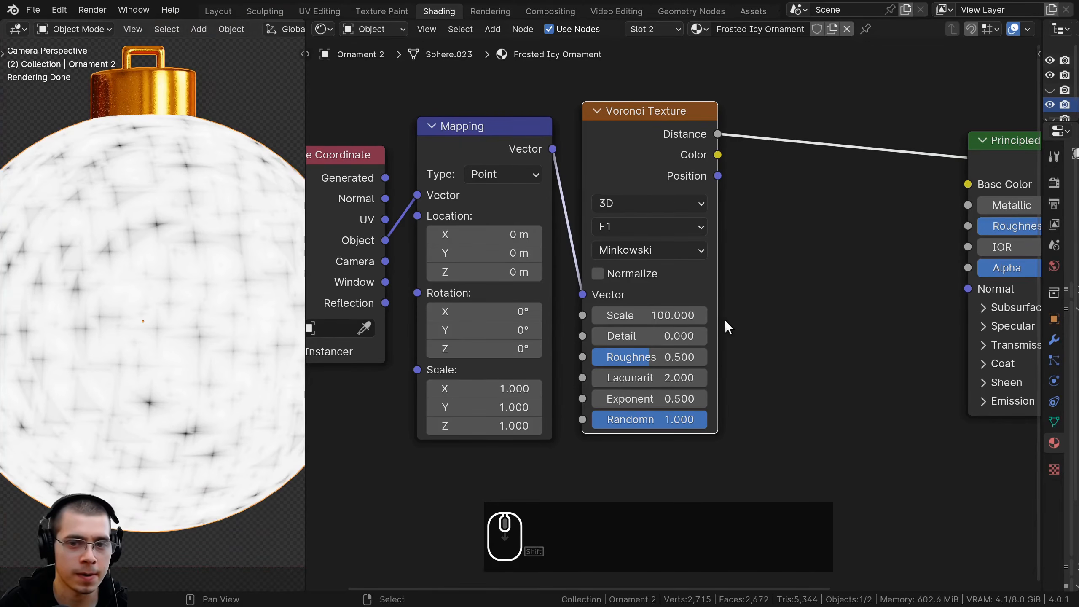
scroll(637, 255, down, 2)
middle_drag(610, 176, 545, 217)
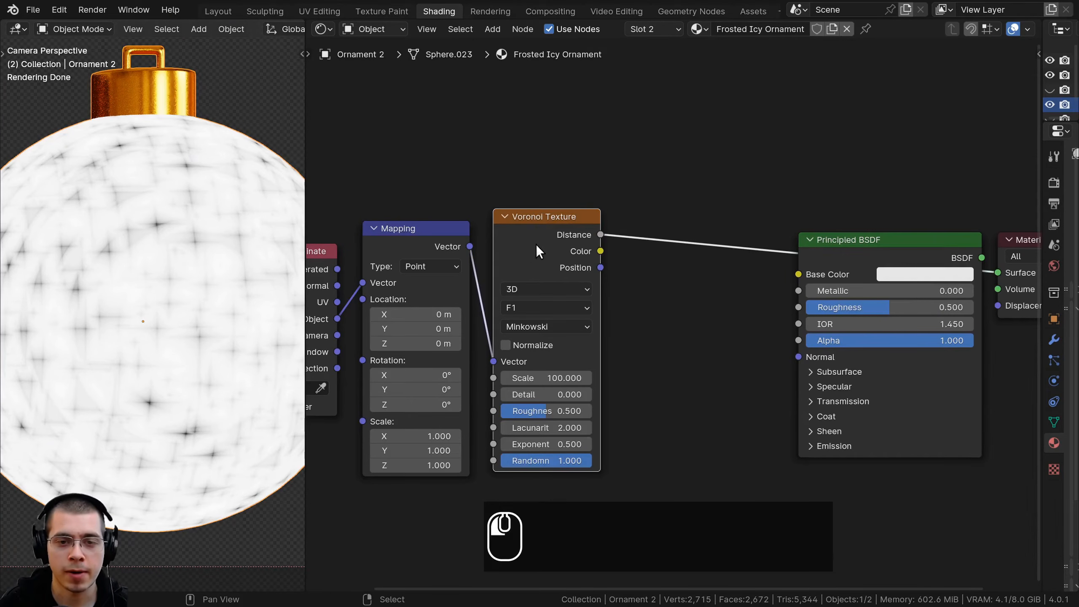
drag(534, 244, 536, 232)
scroll(594, 187, up, 2)
scroll(157, 192, up, 5)
shift+middle_drag(160, 201, 167, 235)
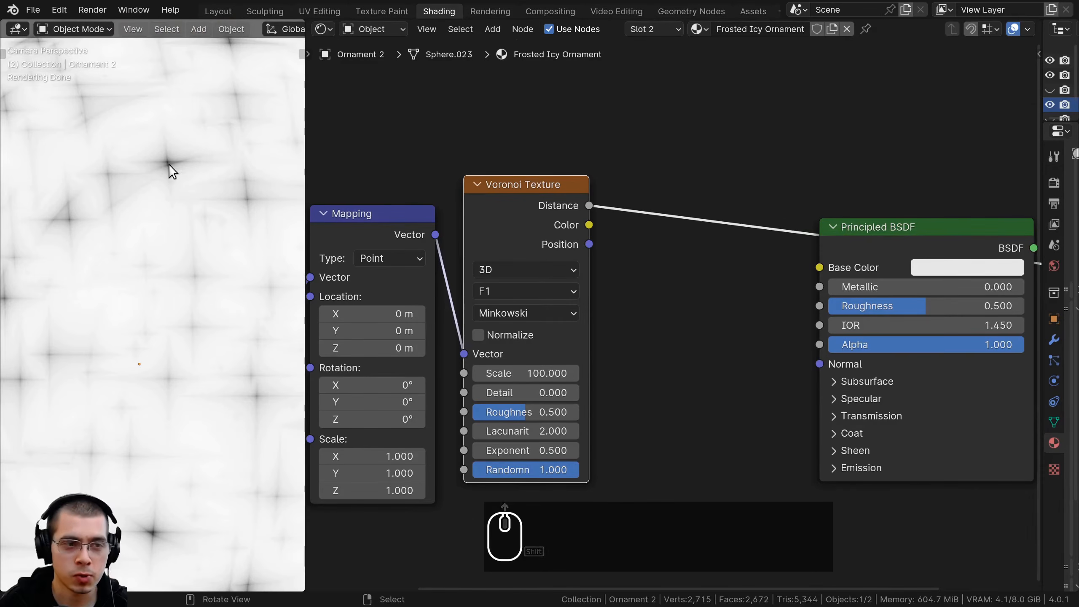
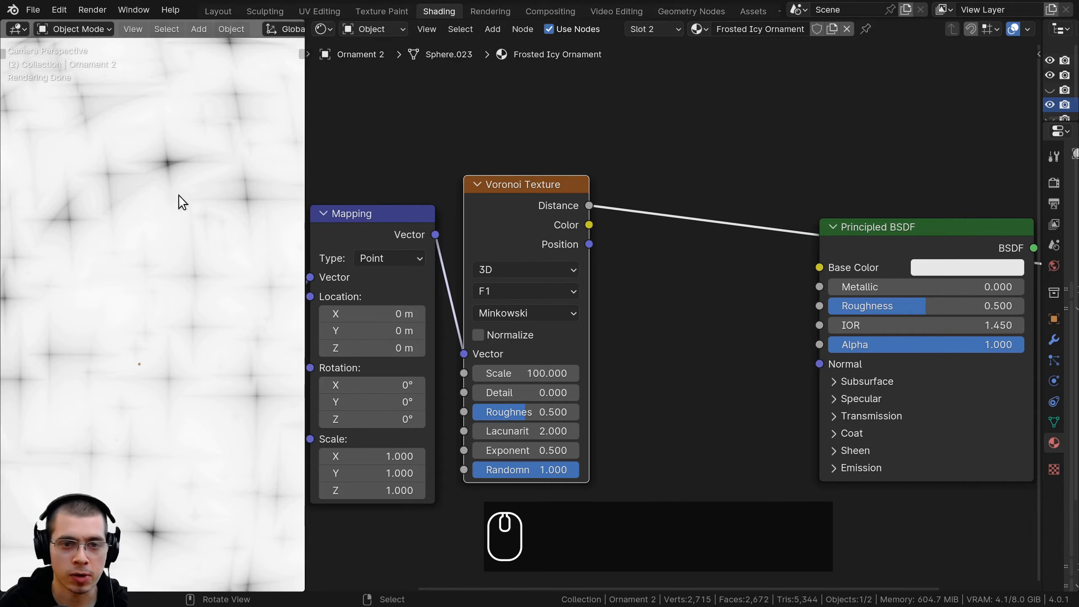
Add a Hue/Saturation/Value node fed by the Voronoi Texture's Distance output, placed just after that texture node
scroll(171, 190, down, 1)
middle_drag(486, 215, 486, 233)
key(shift+a)
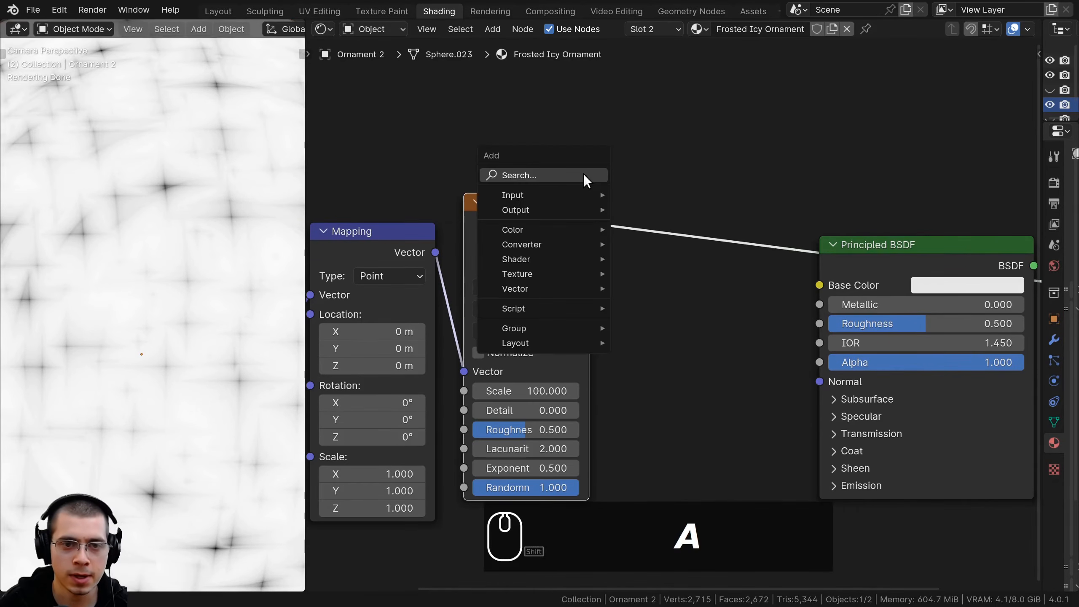
click(584, 175)
text(hue)
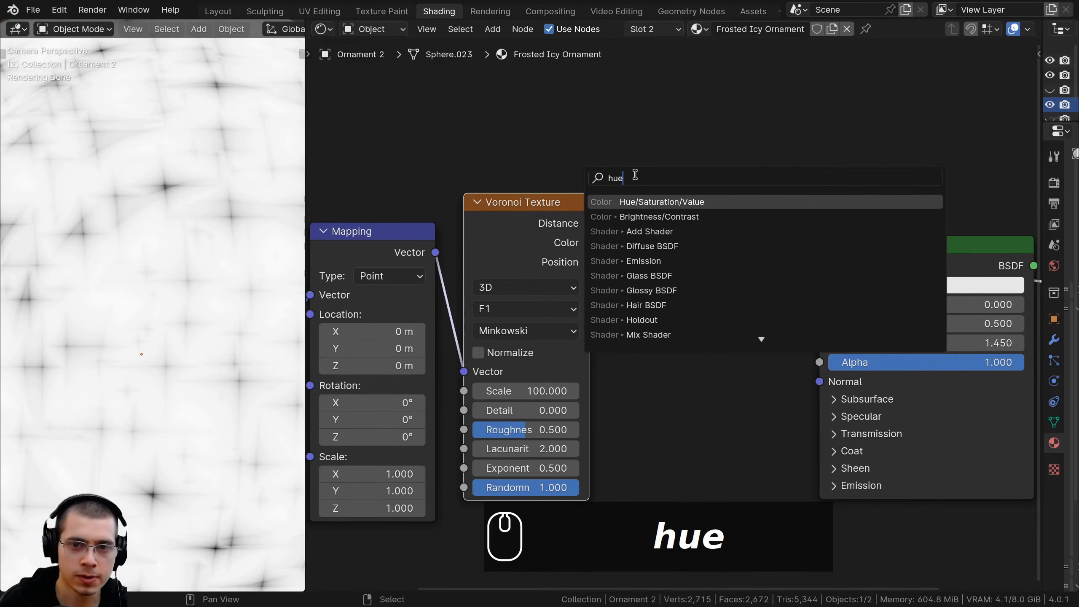
click(635, 202)
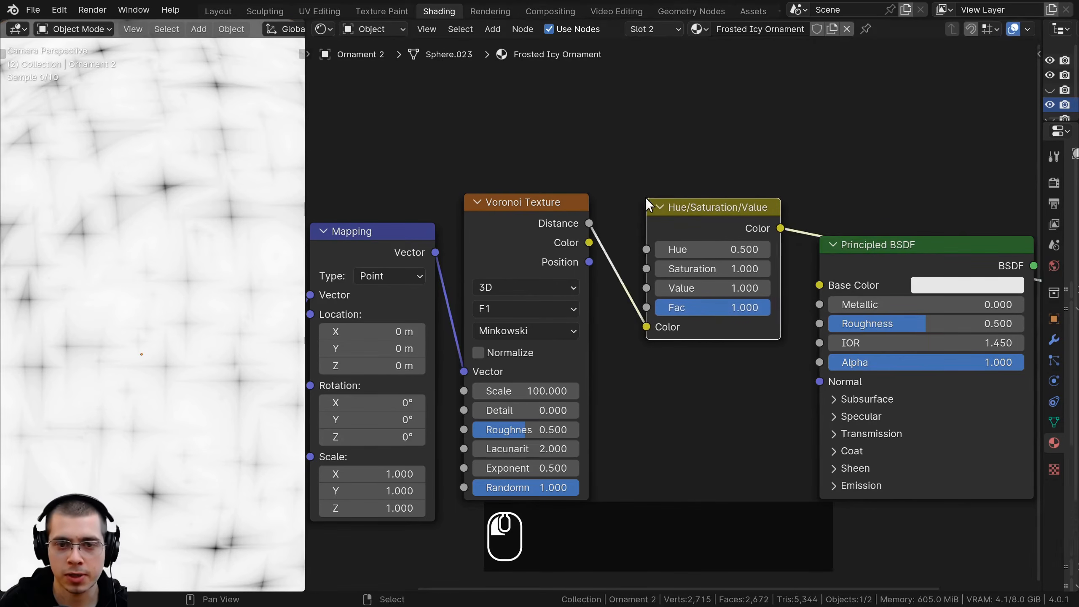
click(626, 204)
middle_drag(728, 339, 738, 321)
mouse_move(706, 267)
mouse_down()
mouse_move(761, 268)
mouse_move(651, 268)
mouse_move(706, 268)
mouse_up()
scroll(594, 275, down, 3)
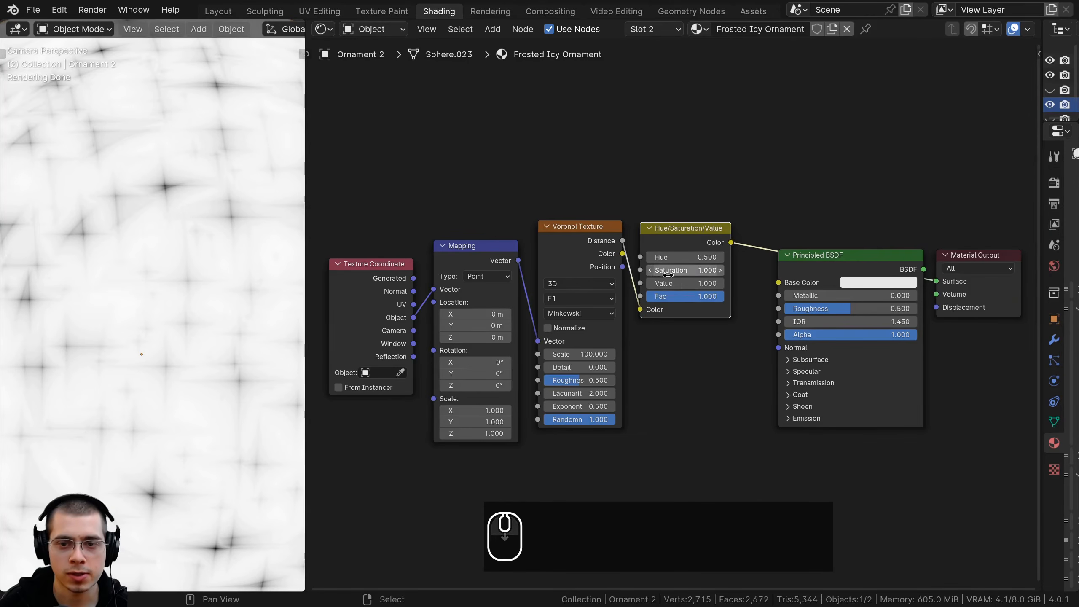
Move the Principled BSDF and Material Output nodes farther from the Hue/Saturation/Value node to make room between them
middle_drag(670, 192, 678, 187)
scroll(130, 176, down, 5)
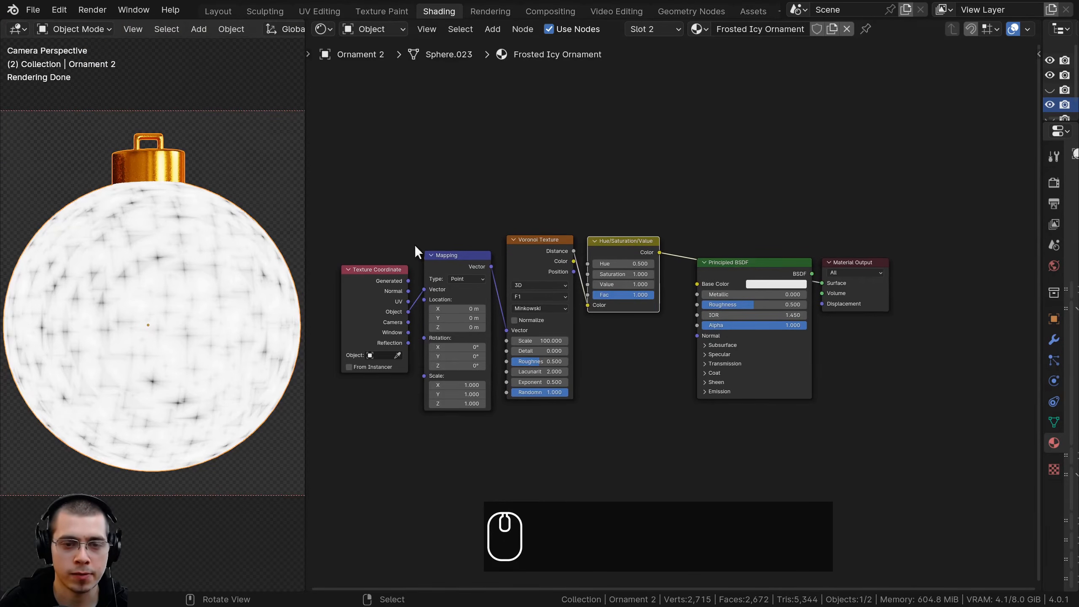
scroll(663, 244, up, 3)
middle_drag(663, 243, 664, 215)
scroll(664, 215, down, 3)
drag(702, 177, 917, 341)
drag(745, 250, 871, 258)
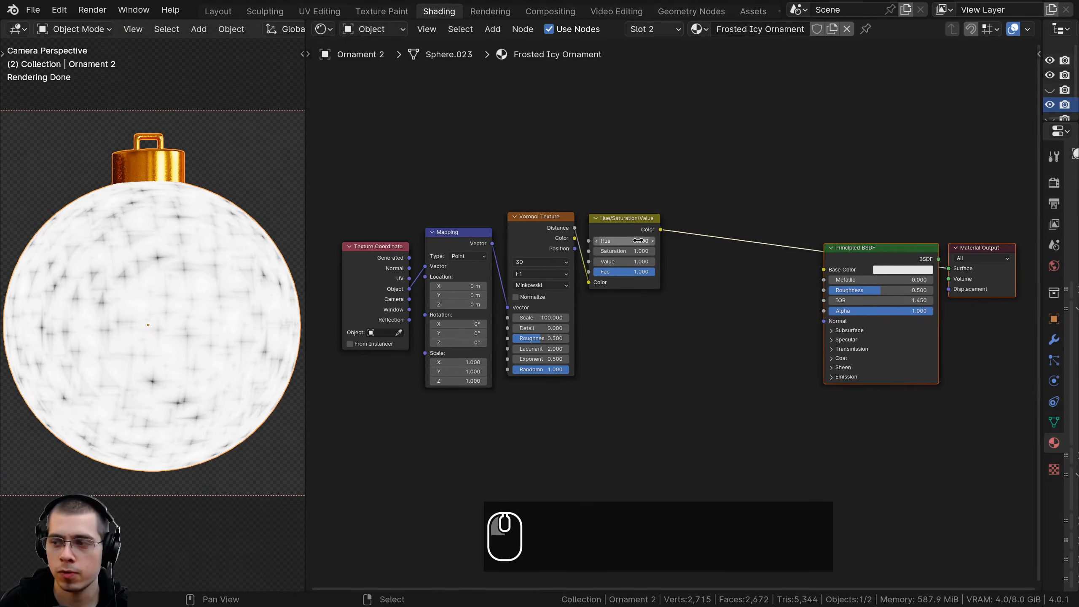
scroll(665, 280, down, 1)
middle_drag(665, 281, 697, 233)
Select the Voronoi Texture and Hue/Saturation/Value nodes together and move the pair above the Mapping node's level
drag(718, 144, 600, 208)
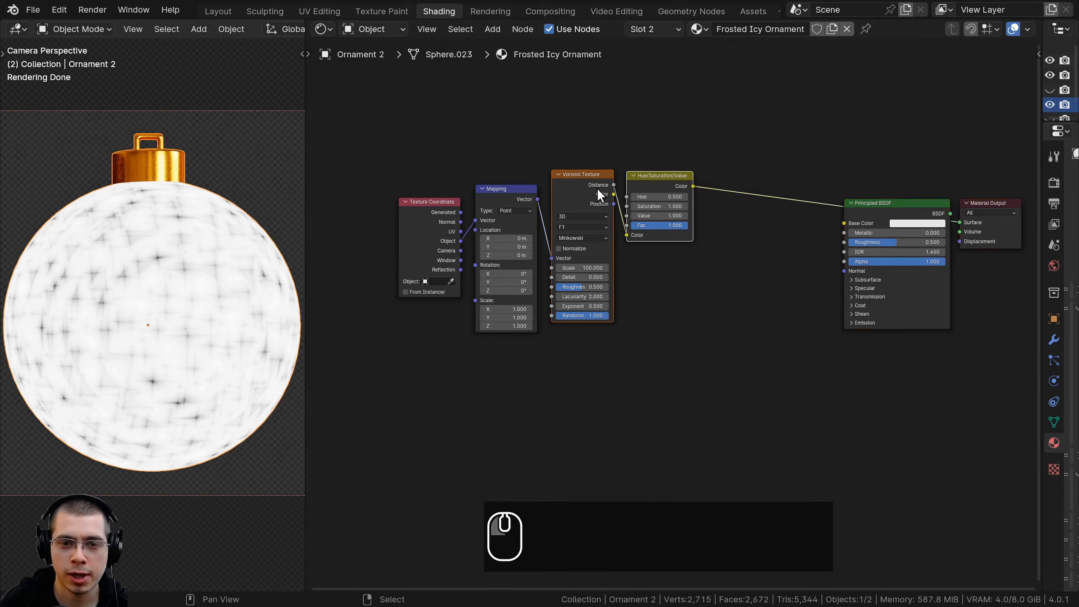
scroll(616, 175, up, 1)
key(g)
click(573, 155)
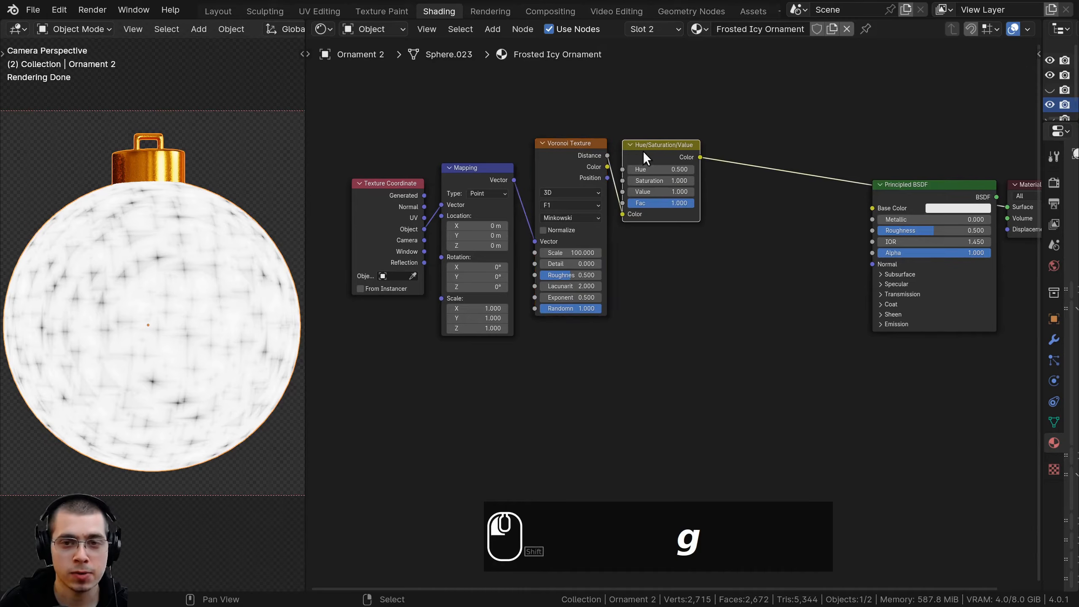
shift+click(579, 151)
scroll(600, 164, down, 1)
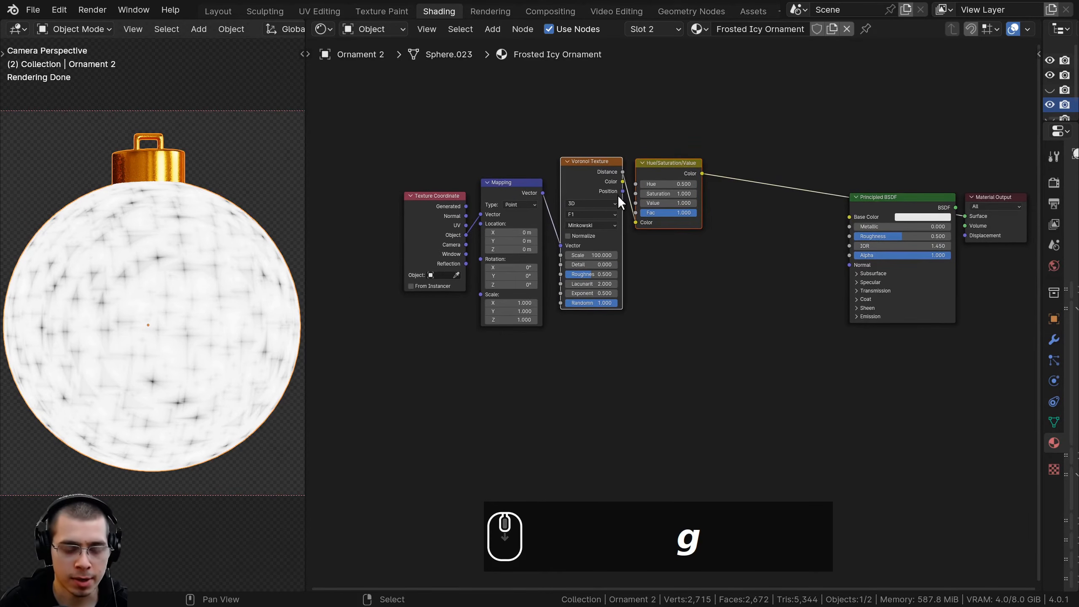
key(g)
click(634, 119)
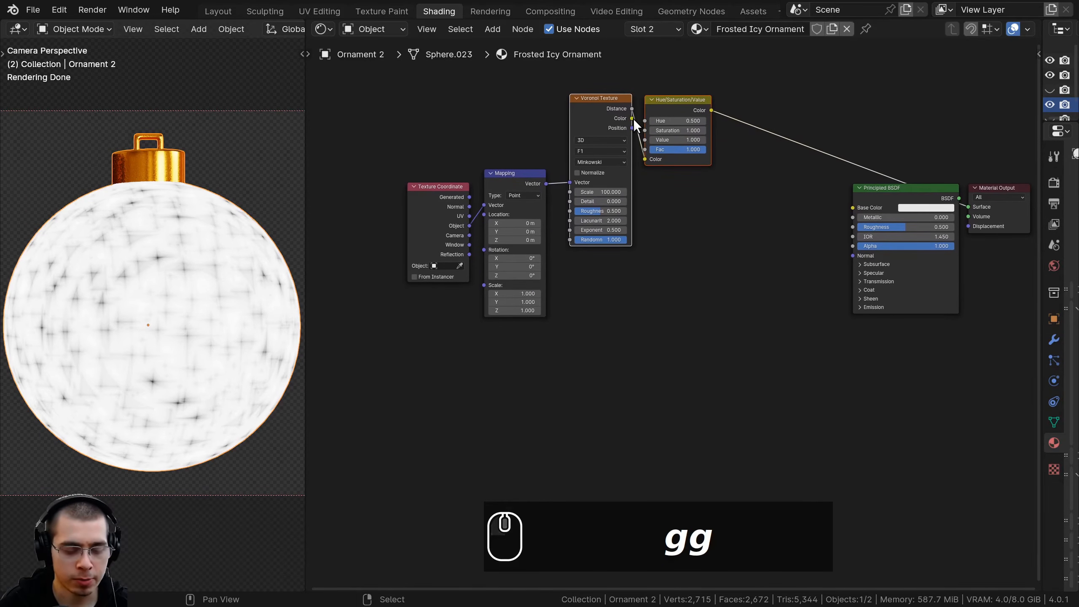
Duplicate the Voronoi Texture and Hue/Saturation/Value pair twice, keeping the Mapping input connected, and stack the copies below the original
key(ctrl+d)
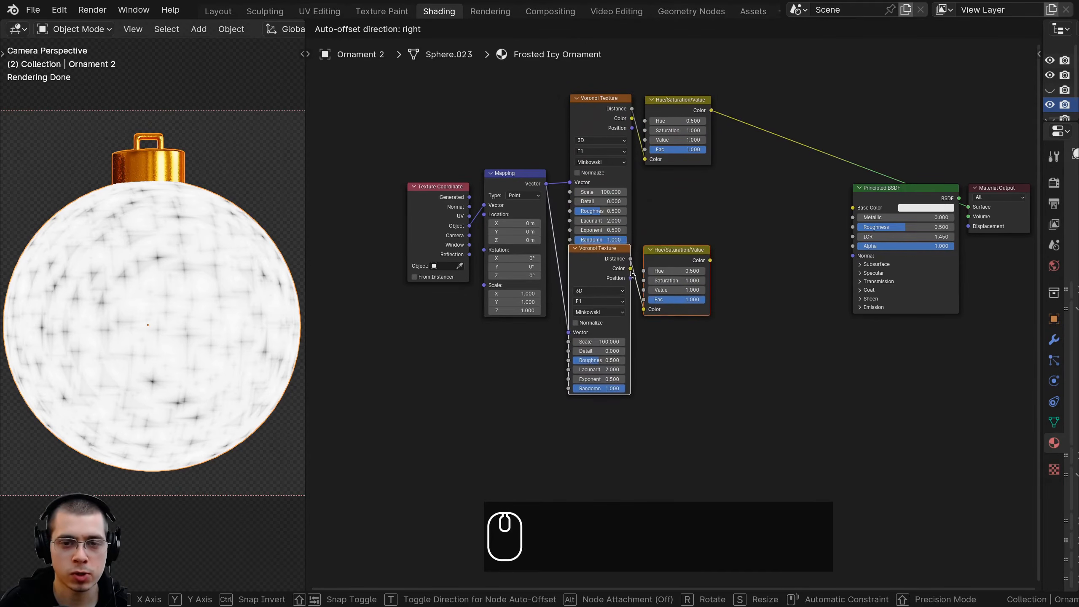
click(635, 281)
middle_drag(633, 313, 637, 225)
scroll(592, 285, down, 1)
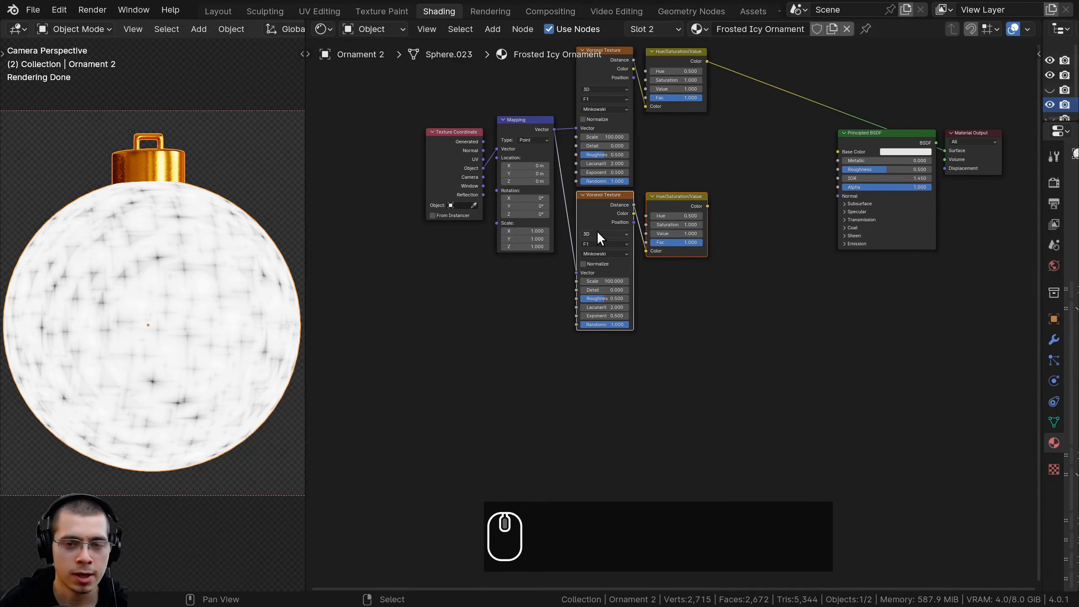
key(ctrl+d)
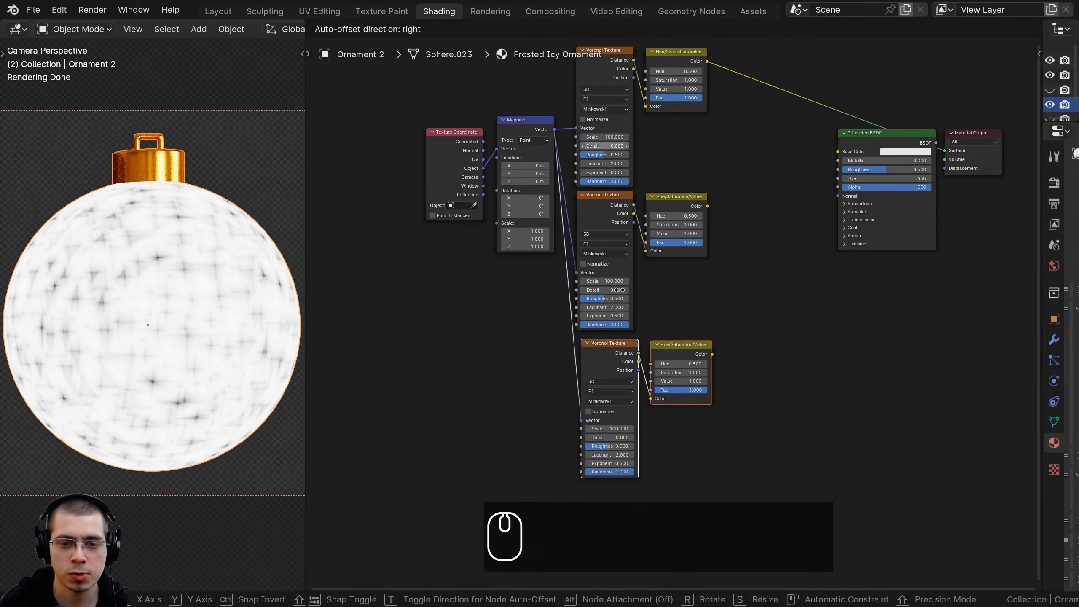
scroll(624, 291, up, 2)
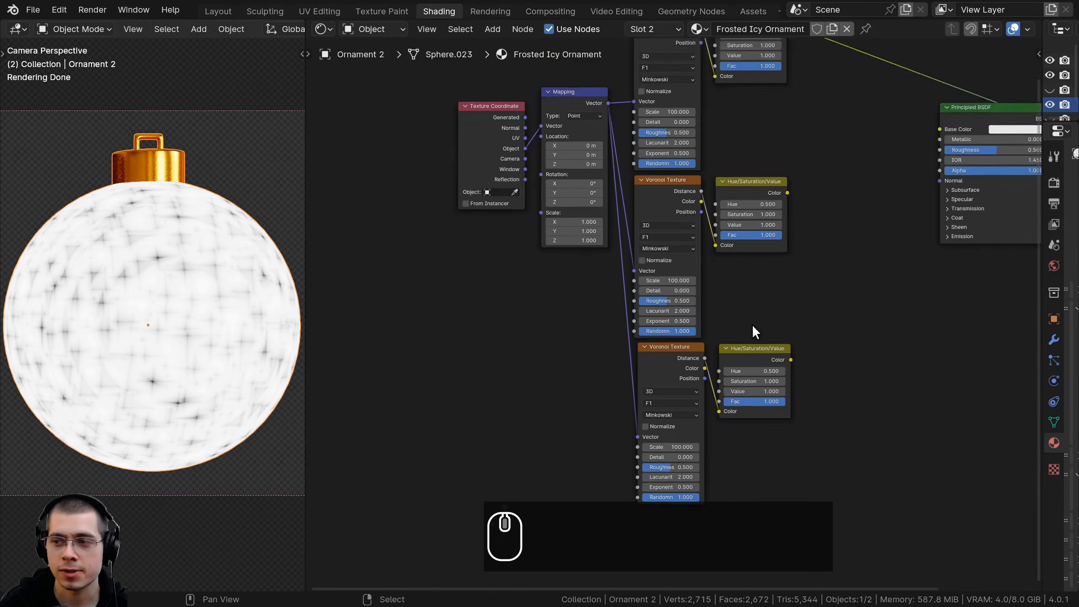
scroll(812, 256, up, 1)
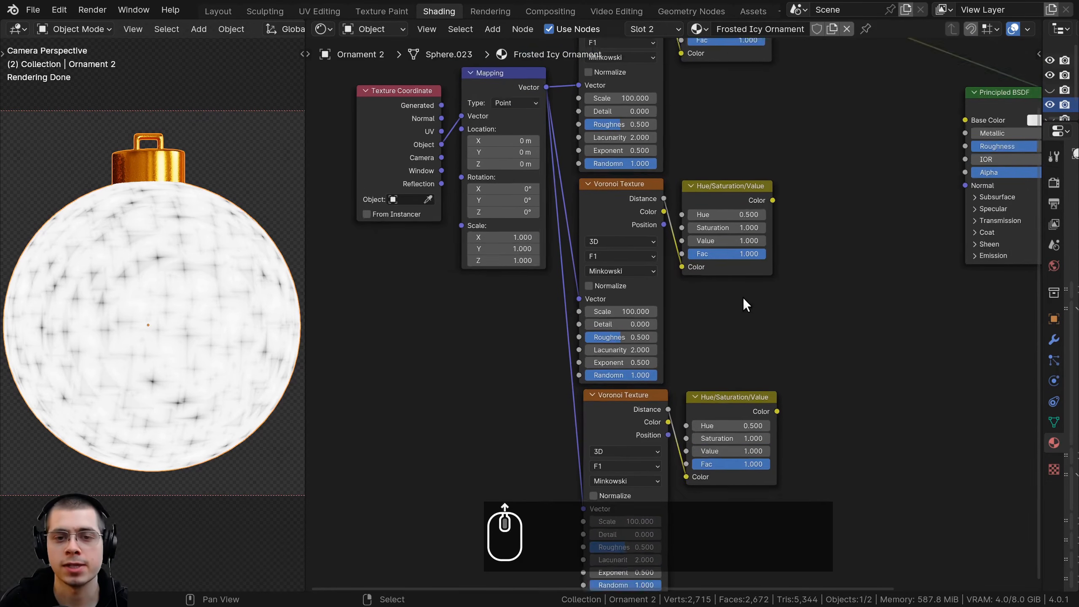
Set the middle Voronoi Texture's Scale to 60 and the lowest Voronoi Texture's Scale to 120
click(610, 317)
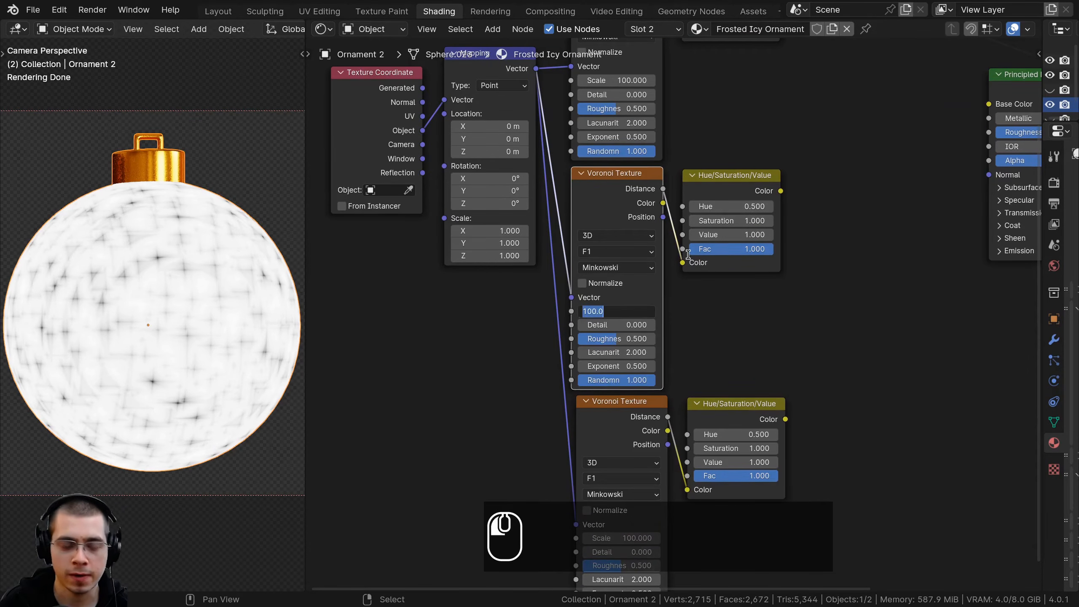
text(60)
key(Return)
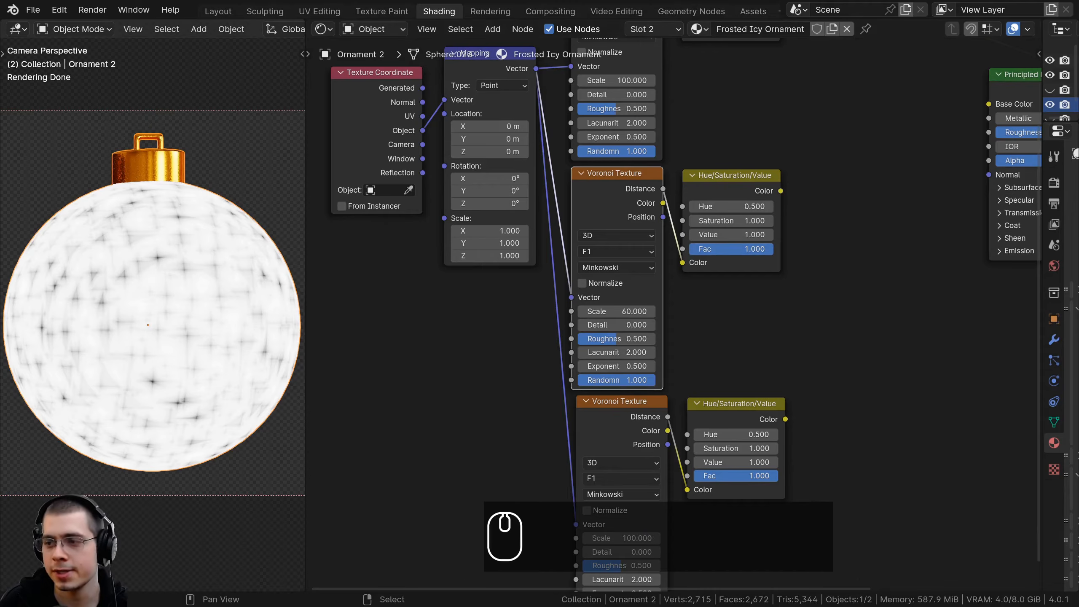
middle_drag(743, 379, 652, 255)
click(587, 370)
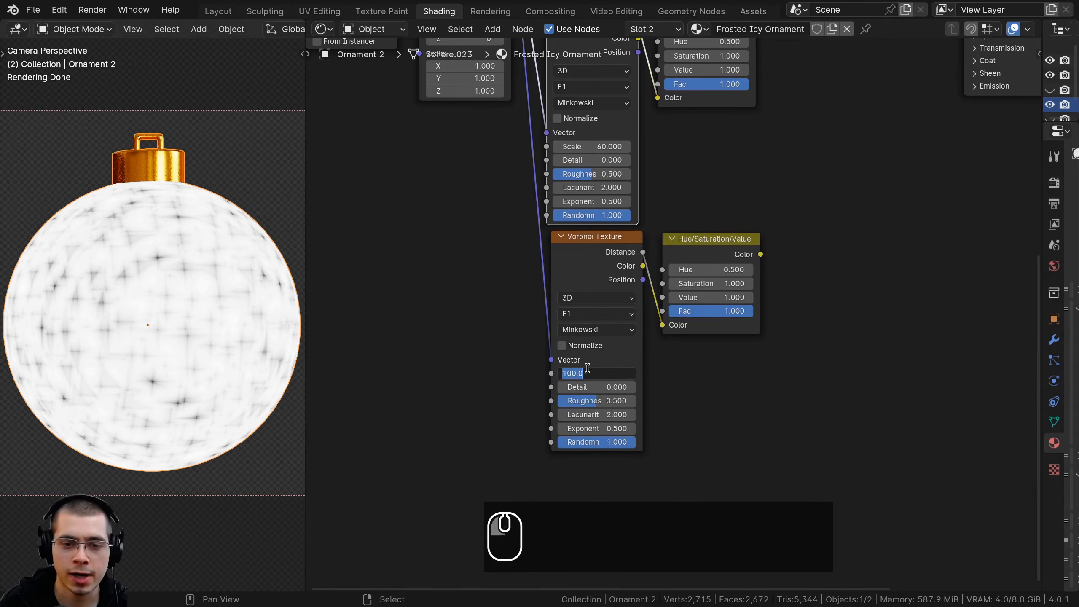
text(120)
key(Return)
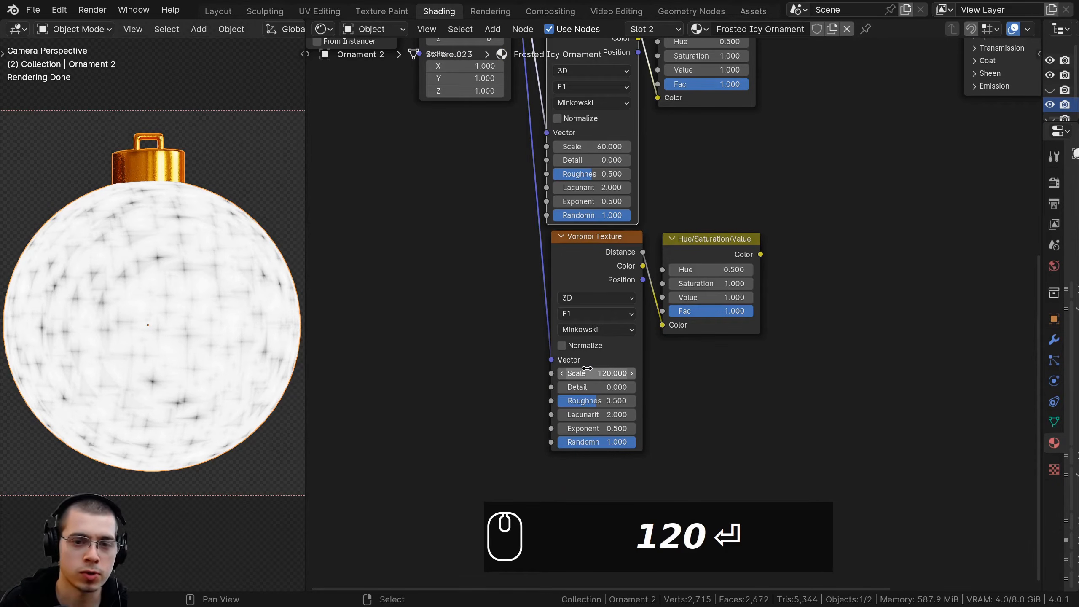
Preview the upper and middle Hue/Saturation/Value outputs on the ornament to compare their Voronoi scales
key(Home)
ctrl+shift+click(652, 371)
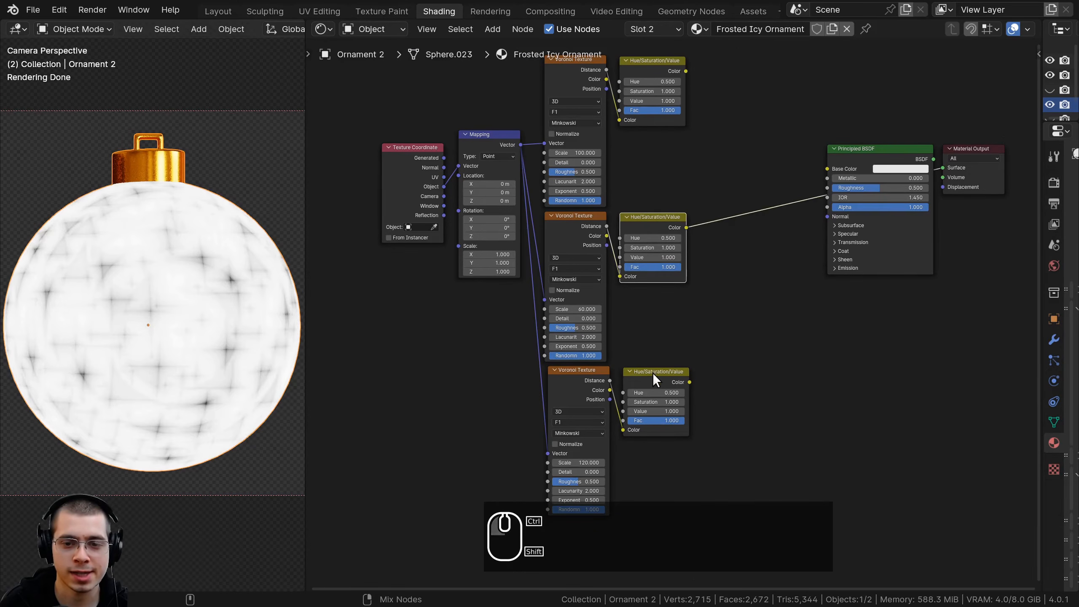
ctrl+shift+click(641, 228)
ctrl+shift+click(648, 89)
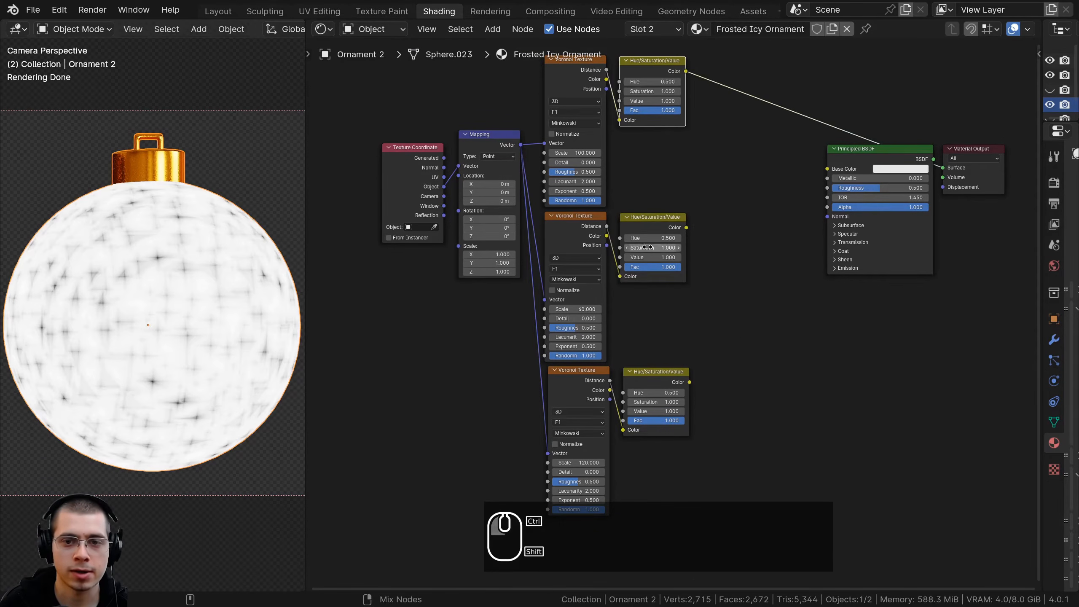
ctrl+shift+click(649, 224)
middle_drag(649, 224, 547, 307)
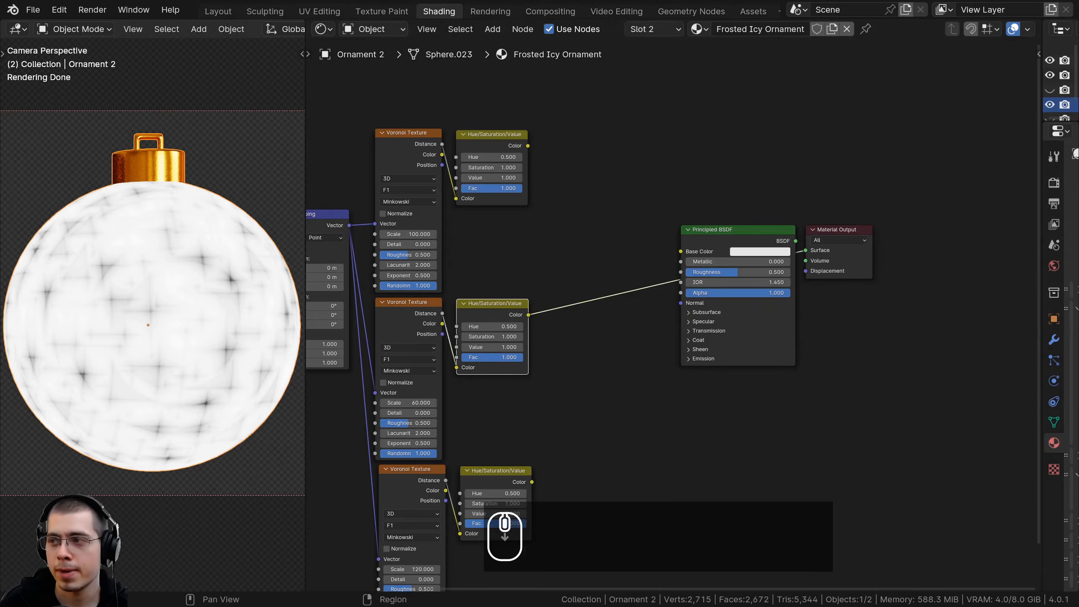
Add a Mix Color node between the Hue/Saturation/Value nodes and the Principled BSDF
key(shift+a)
click(704, 134)
text(mix)
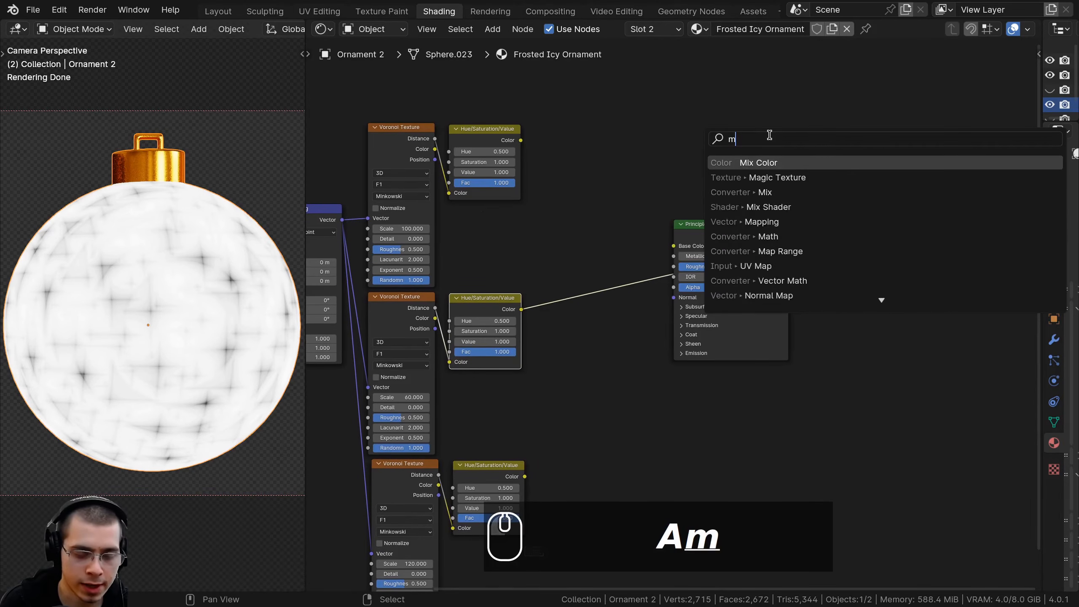
key(Down)
key(Return)
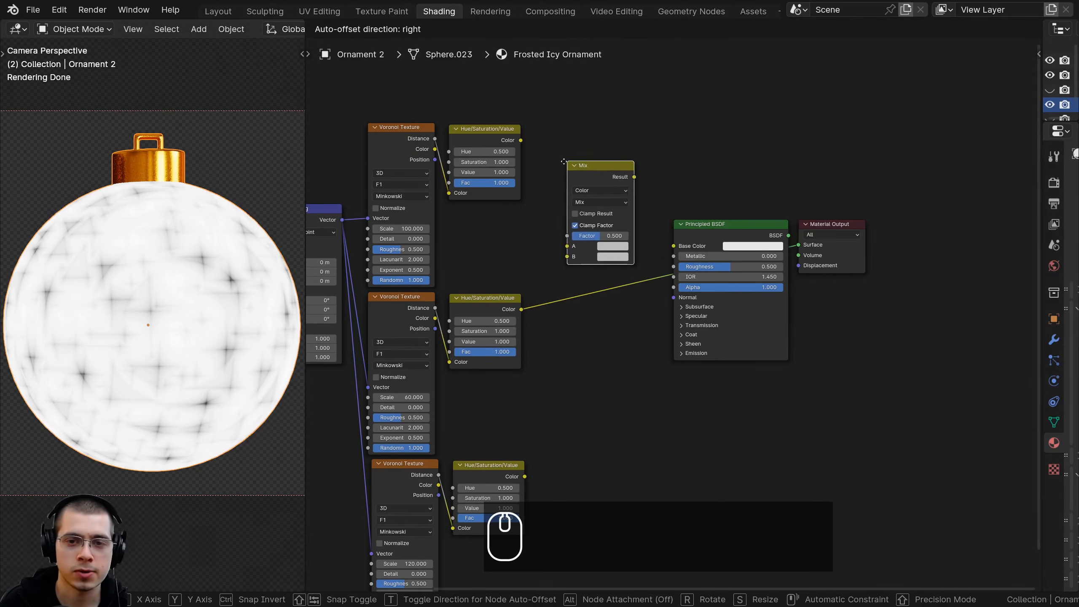
click(547, 169)
scroll(547, 169, up, 3)
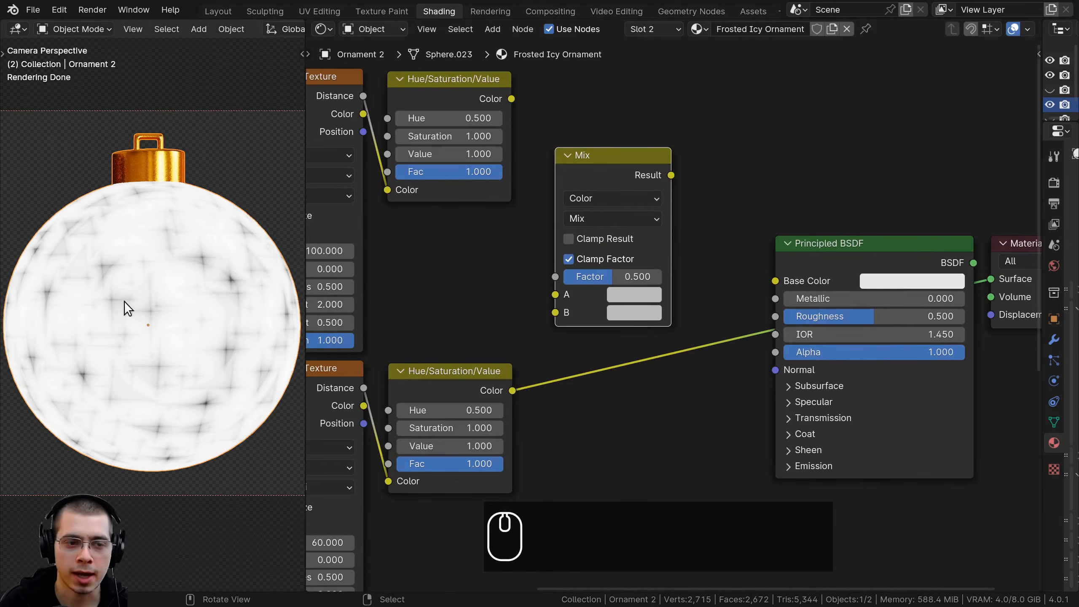
Compare all three Hue/Saturation/Value outputs in a close-up of the ornament by previewing them one after another
scroll(123, 301, up, 3)
shift+middle_drag(178, 218, 159, 304)
scroll(159, 304, up, 3)
scroll(484, 197, down, 6)
middle_drag(484, 198, 503, 164)
ctrl+shift+click(543, 138)
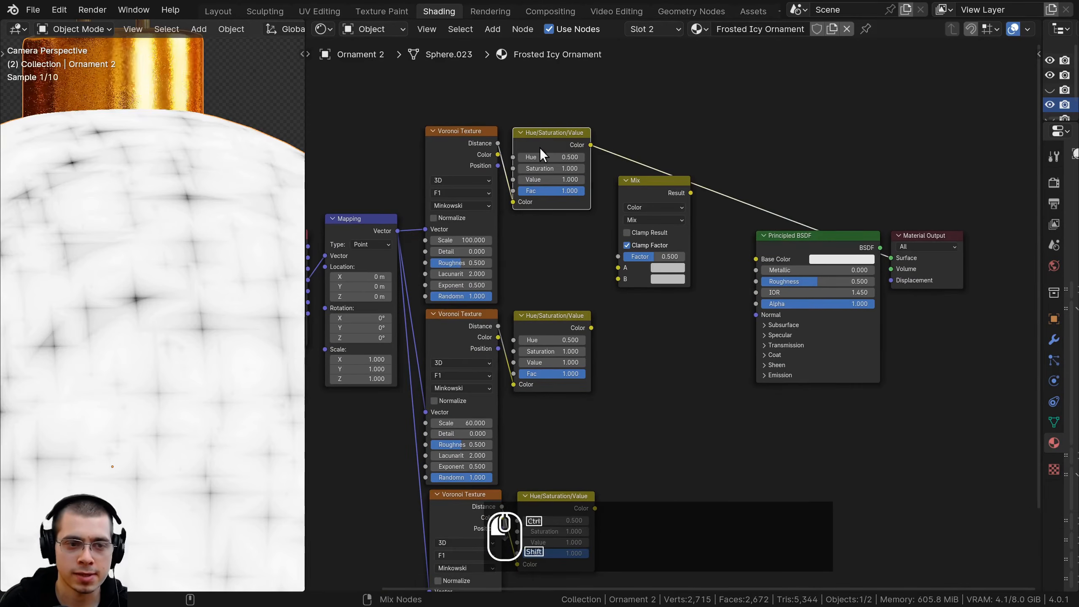
ctrl+shift+click(536, 315)
middle_drag(525, 377, 526, 289)
ctrl+shift+click(543, 413)
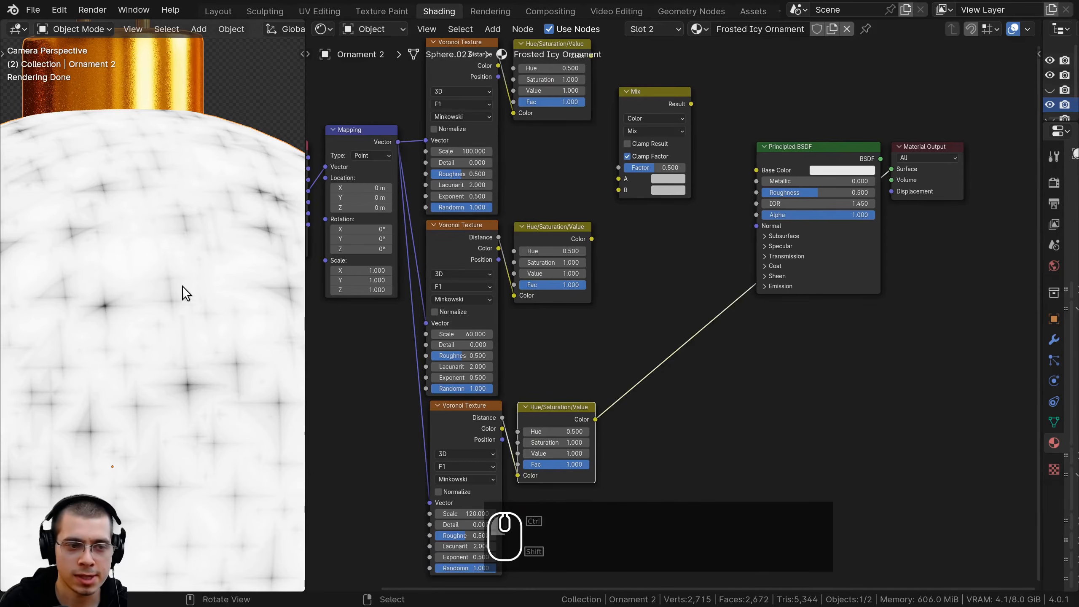
ctrl+shift+click(526, 234)
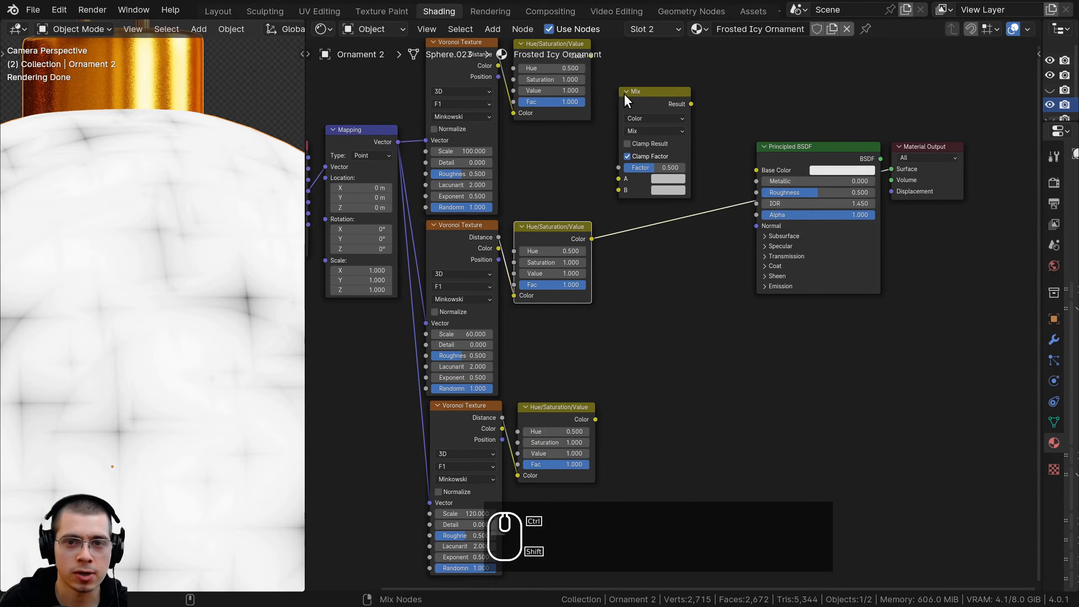
Set the Mix node's blending mode to Darken and move it beside the lower two Hue/Saturation/Value nodes
scroll(624, 102, up, 2)
click(622, 179)
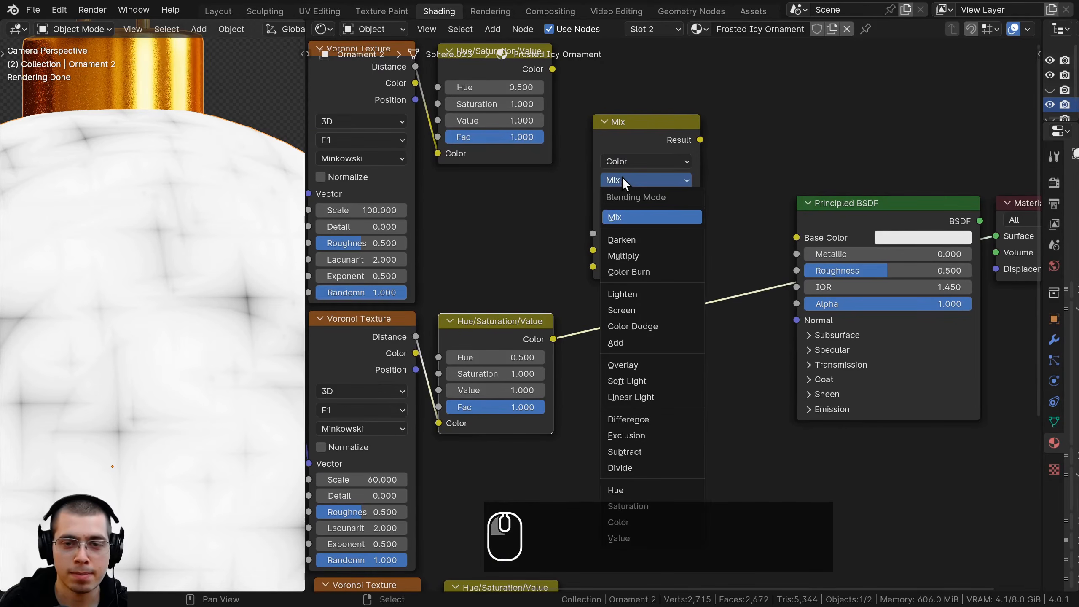
click(629, 238)
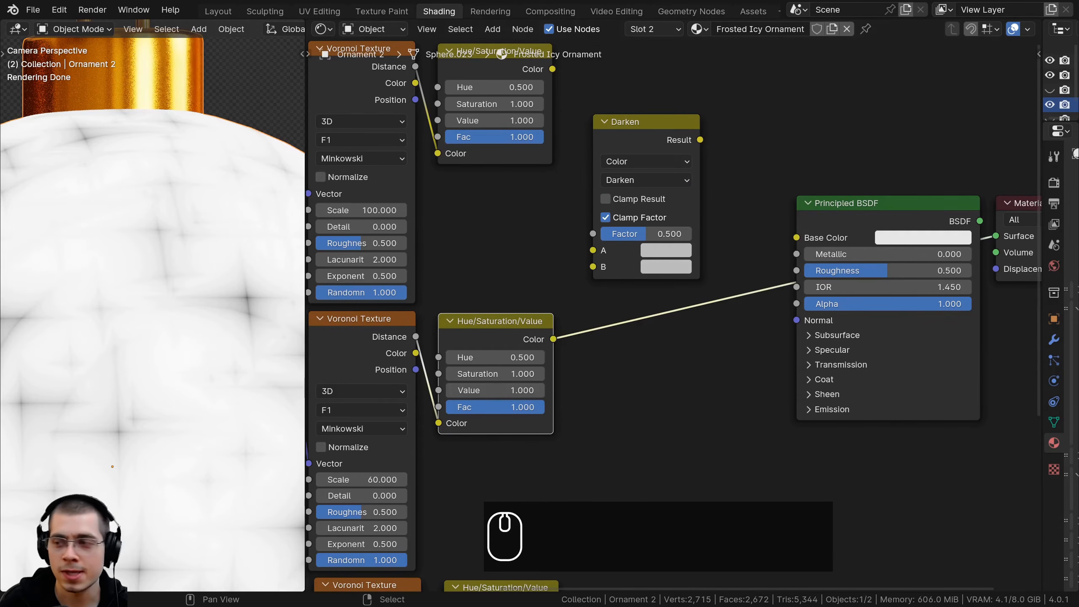
middle_drag(731, 191, 709, 118)
drag(637, 66, 677, 326)
Feed the Darken node's A input from the lowest Hue/Saturation/Value node and its B input from the middle one
scroll(641, 217, down, 1)
click(492, 180)
drag(552, 191, 620, 336)
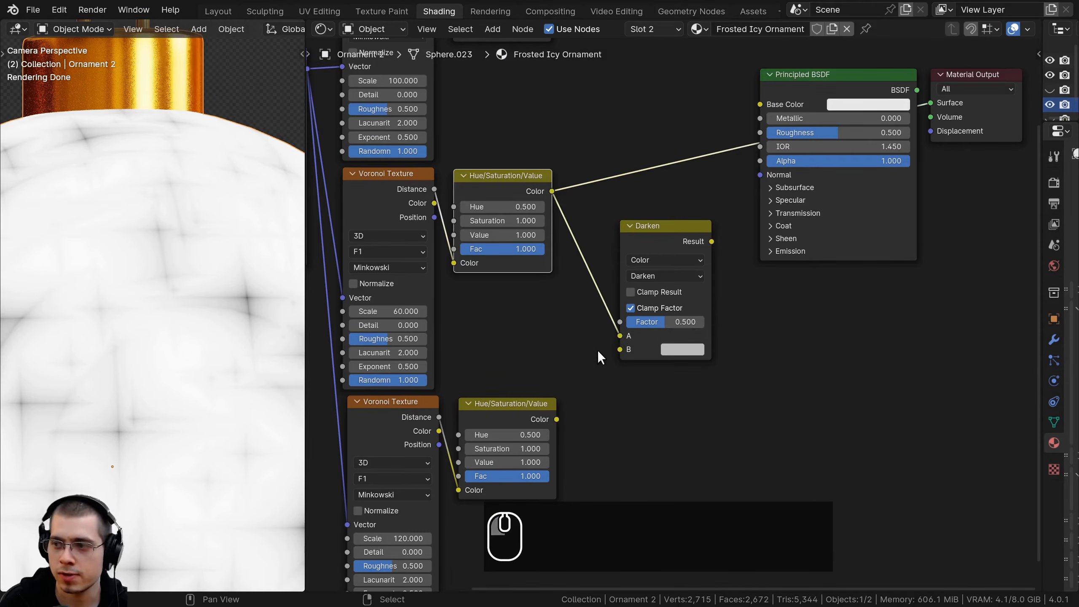
middle_drag(592, 369, 596, 315)
drag(561, 366, 629, 279)
drag(529, 144, 631, 296)
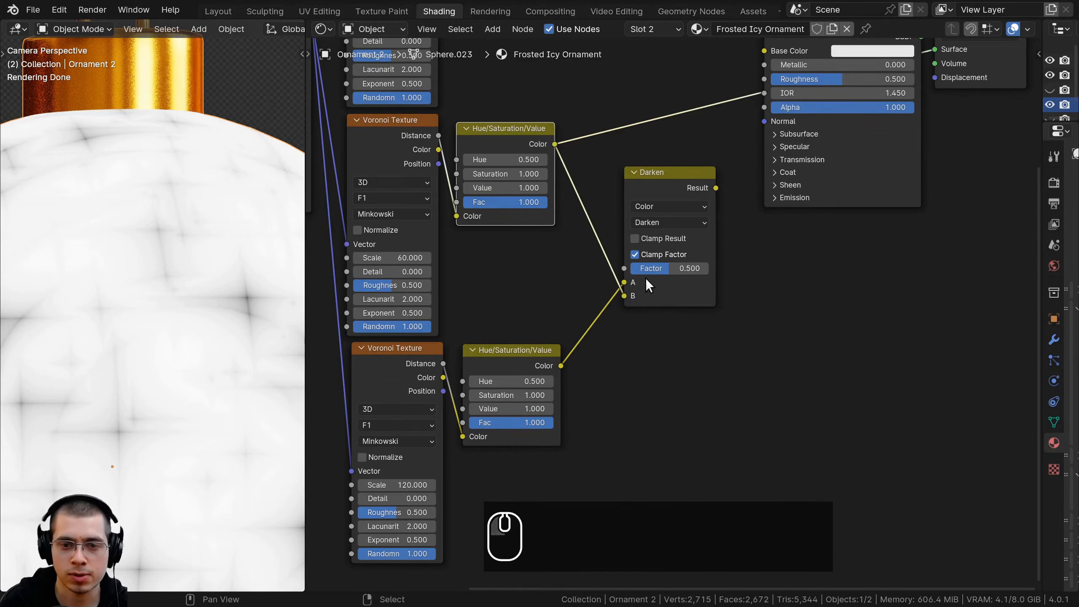
Move the Darken node closer to its source nodes and preview its result on the ornament
drag(645, 177, 608, 177)
scroll(626, 175, up, 1)
ctrl+shift+click(627, 176)
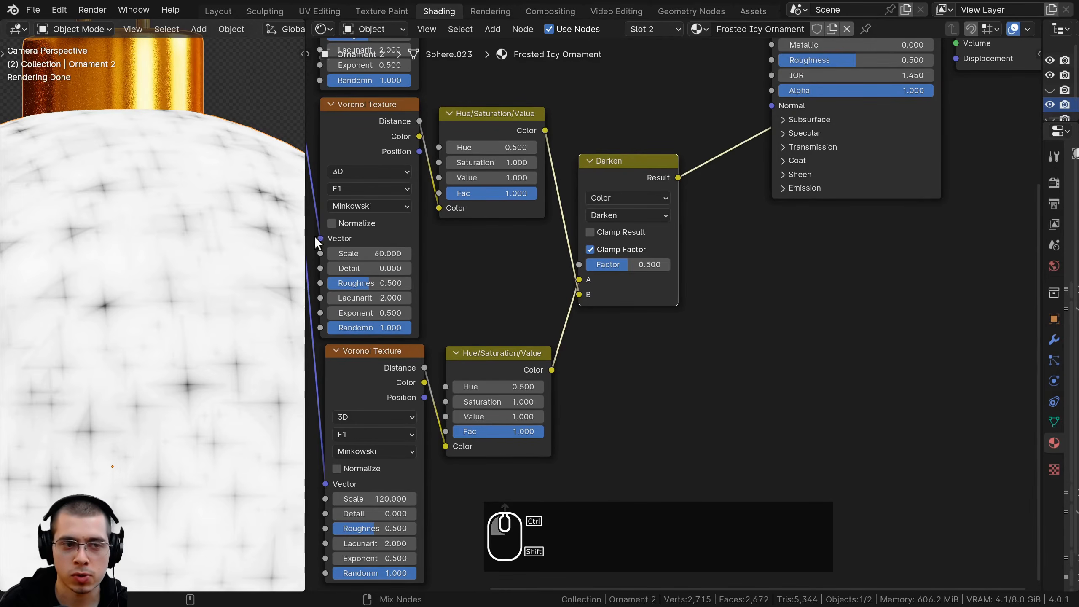
scroll(241, 282, down, 3)
shift+scroll(241, 282, down, 1)
scroll(602, 286, up, 2)
Set the Darken node's Factor to 1.000 and check the combined pattern on the ornament
drag(600, 257, 657, 257)
drag(582, 150, 606, 144)
shift+middle_drag(73, 424, 81, 393)
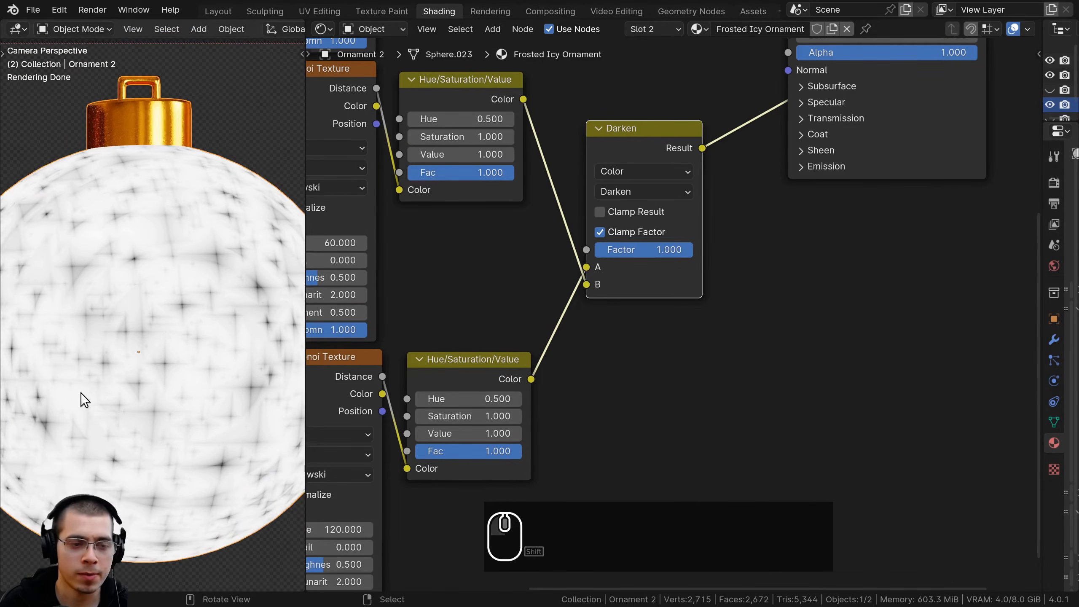
scroll(613, 168, down, 1)
middle_drag(613, 168, 595, 255)
drag(611, 331, 656, 331)
Duplicate the Darken node and place the copy above the Principled BSDF, near the uppermost Hue/Saturation/Value node
drag(636, 228, 636, 207)
scroll(681, 147, down, 5)
middle_drag(684, 144, 566, 343)
key(shift+d)
click(591, 138)
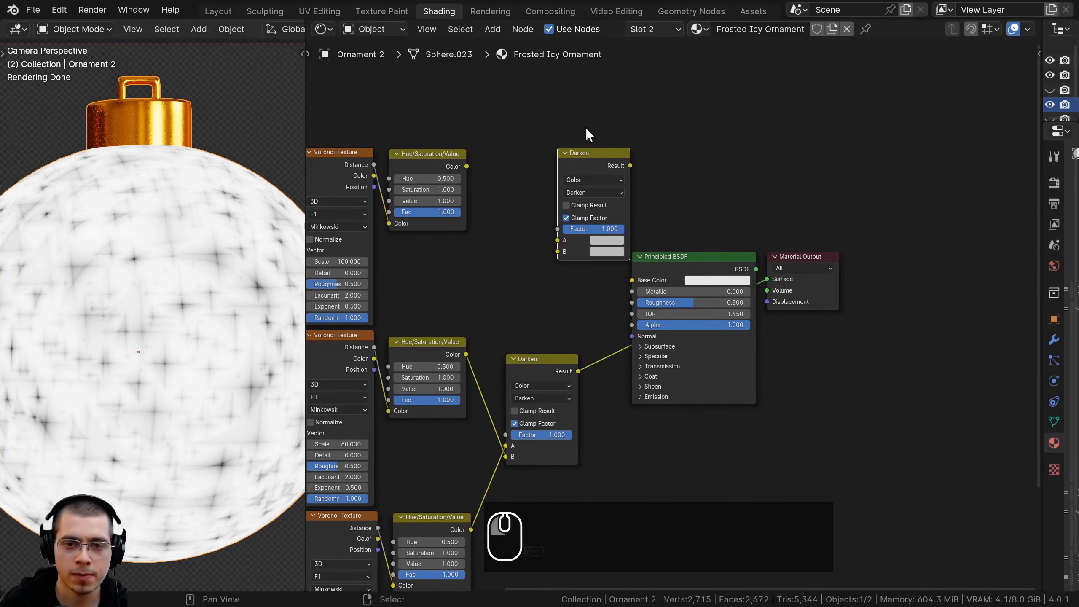
Feed the upper Darken node's A input from the lower Darken node and its B input from the uppermost Hue/Saturation/Value node
key(g)
click(746, 372)
scroll(499, 382, up, 2)
key(a)
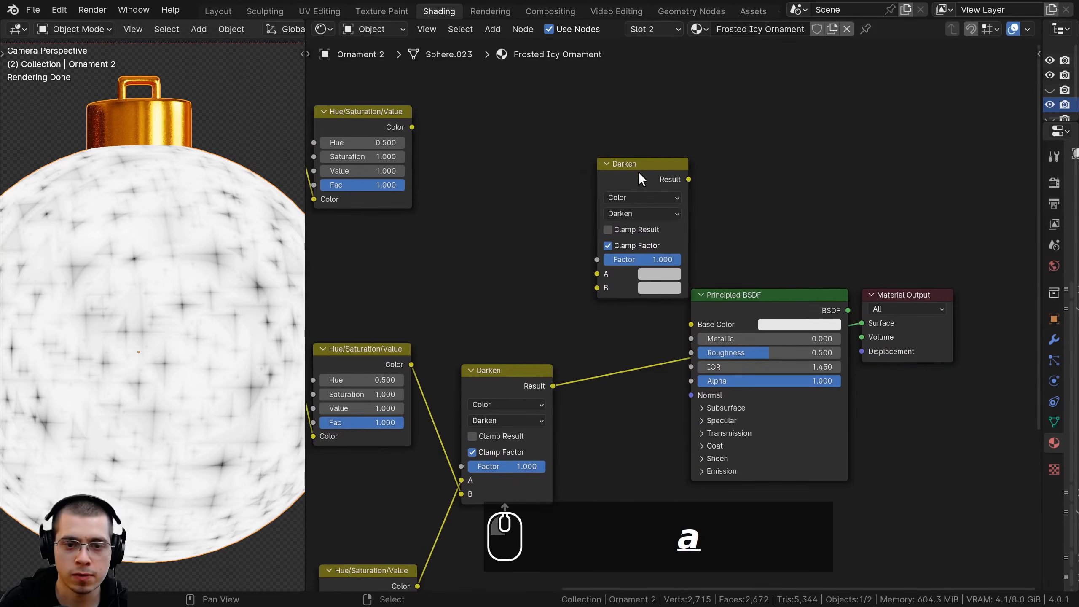
drag(499, 382, 589, 299)
middle_drag(424, 247, 496, 268)
scroll(493, 264, down, 1)
drag(433, 160, 650, 330)
scroll(638, 306, up, 2)
click(621, 279)
click(622, 274)
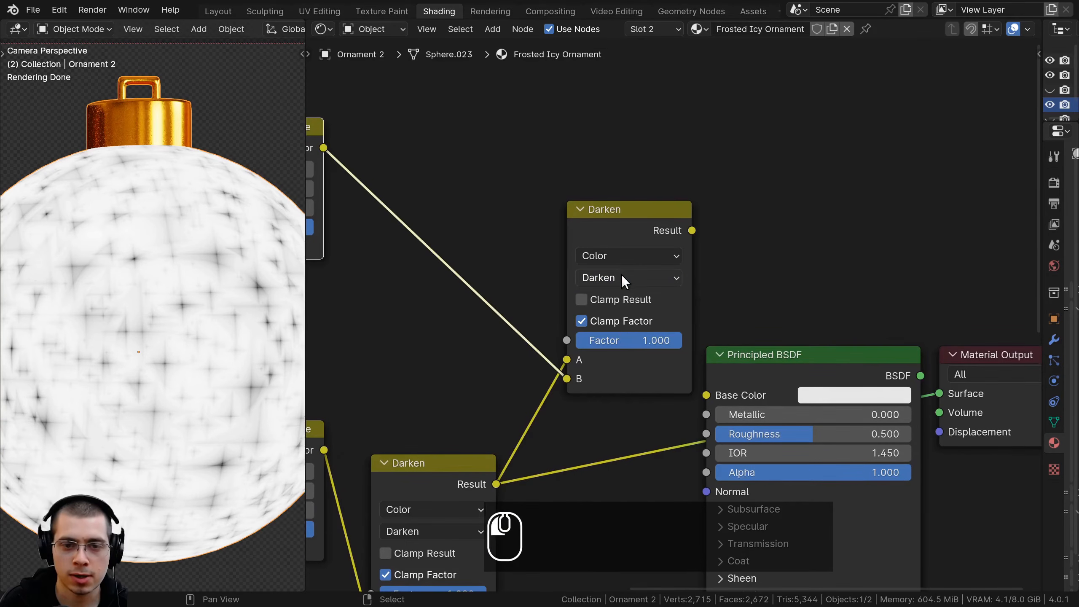
Preview the upper Darken node's result and examine the combined pattern of all three Voronoi layers on the ornament
ctrl+shift+click(626, 227)
scroll(148, 362, up, 5)
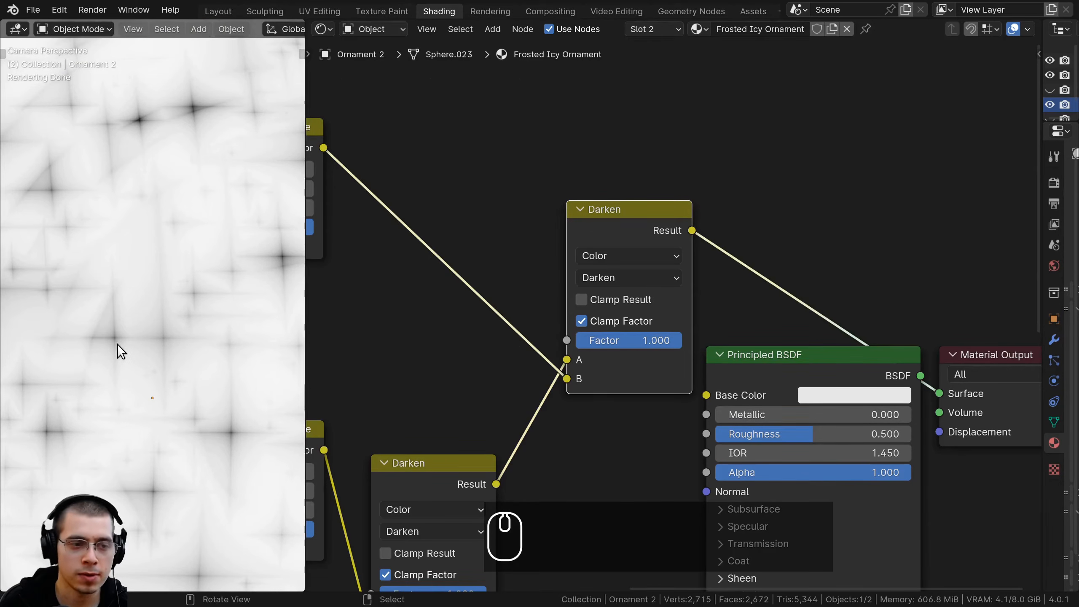
scroll(92, 330, down, 5)
scroll(489, 474, down, 5)
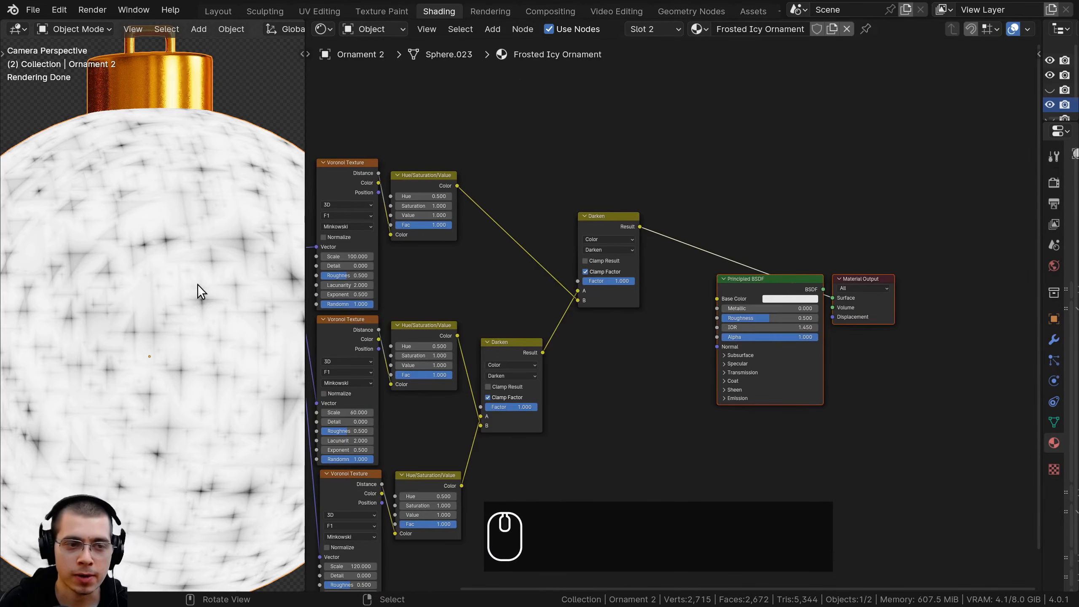
Add a Noise Texture node near the lowest Voronoi Texture node
scroll(574, 325, down, 3)
middle_drag(489, 342, 641, 238)
middle_drag(660, 326, 661, 269)
key(shift+a)
click(691, 110)
text(noise)
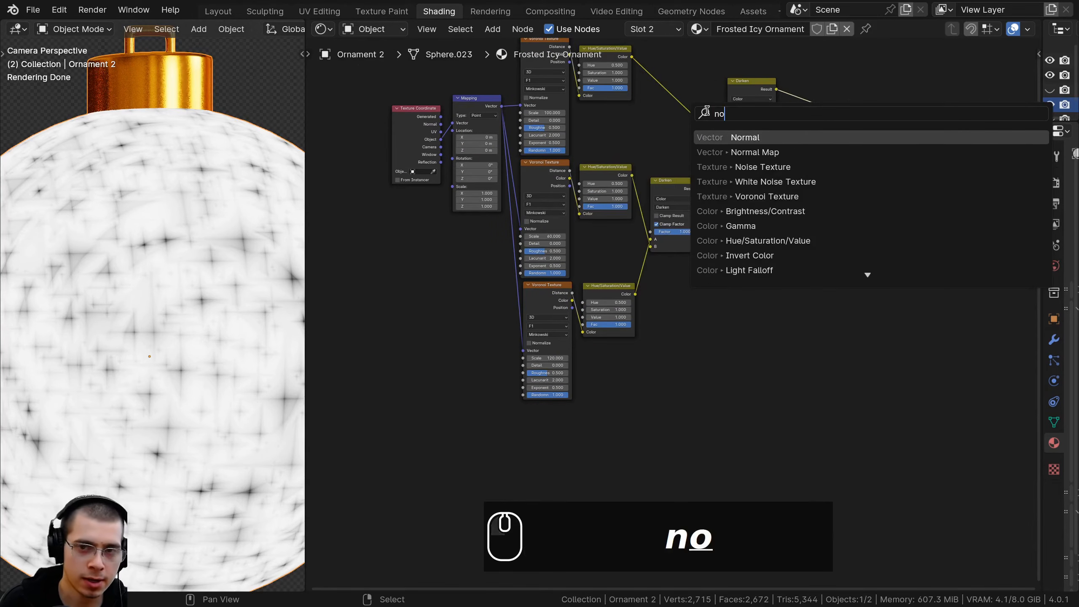
key(Return)
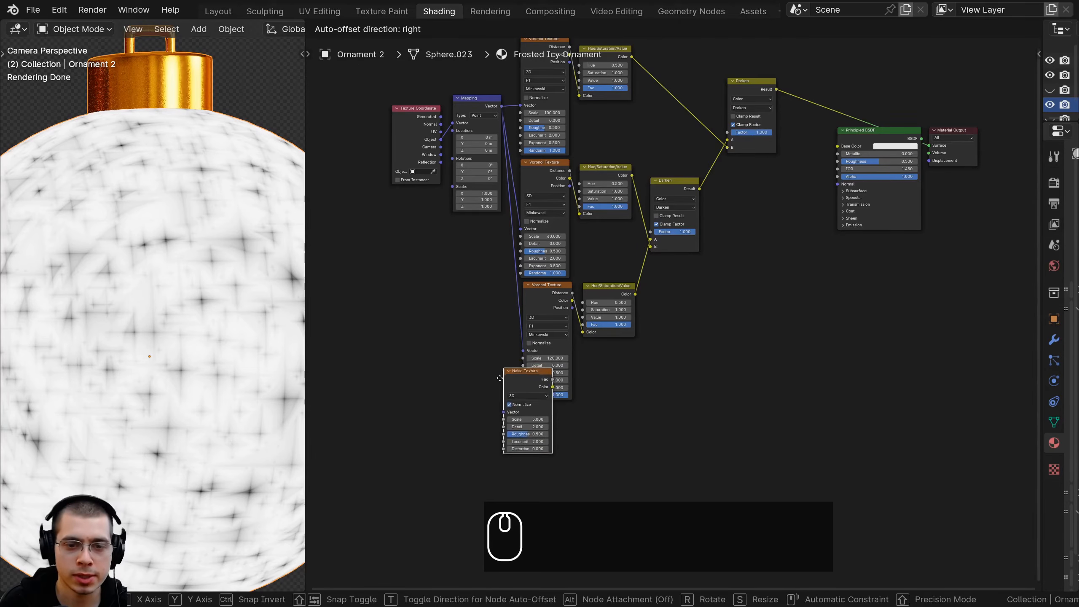
click(517, 405)
Connect the Mapping node's Vector output to the Noise Texture's Vector input and align the Noise Texture beneath the lowest Voronoi Texture
middle_drag(437, 255, 540, 399)
scroll(568, 354, up, 4)
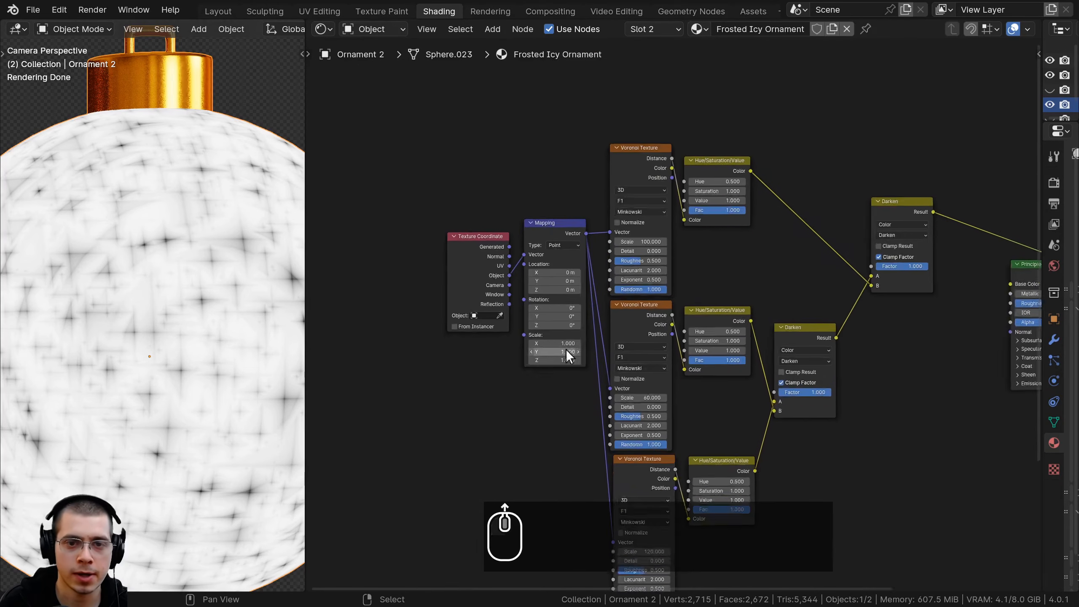
click(546, 228)
drag(570, 228, 600, 466)
drag(618, 411, 621, 412)
scroll(641, 411, up, 3)
middle_drag(643, 412, 613, 393)
drag(609, 394, 612, 395)
scroll(495, 309, down, 4)
middle_drag(495, 308, 540, 316)
middle_drag(699, 358, 695, 353)
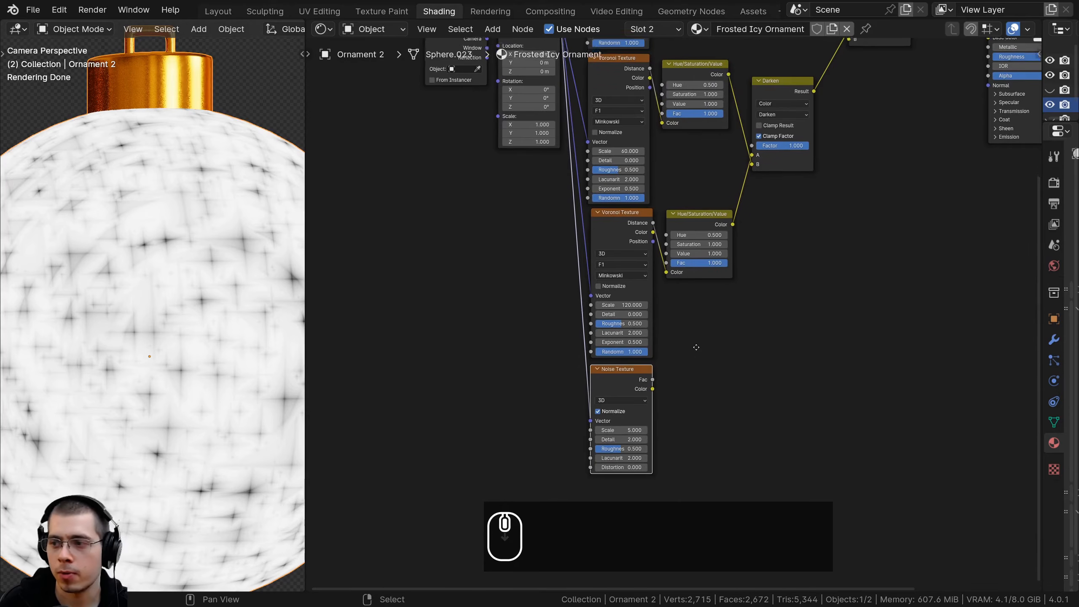
Preview the Noise Texture's Fac output on the ornament and set the texture's Scale to 1.000
scroll(697, 322, up, 3)
ctrl+shift+click(625, 349)
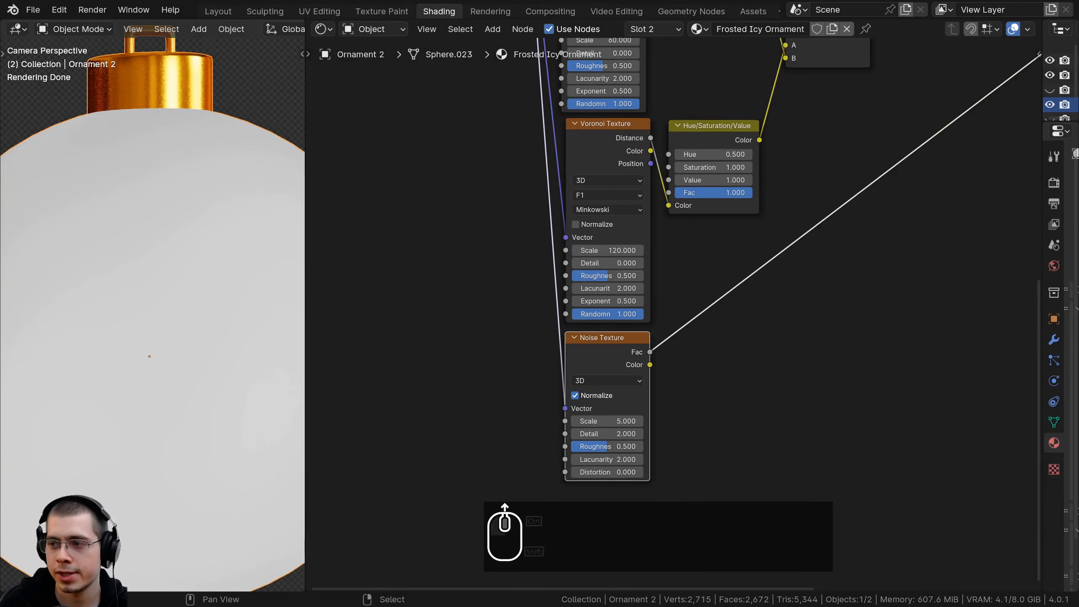
middle_drag(592, 496, 588, 486)
scroll(587, 485, up, 2)
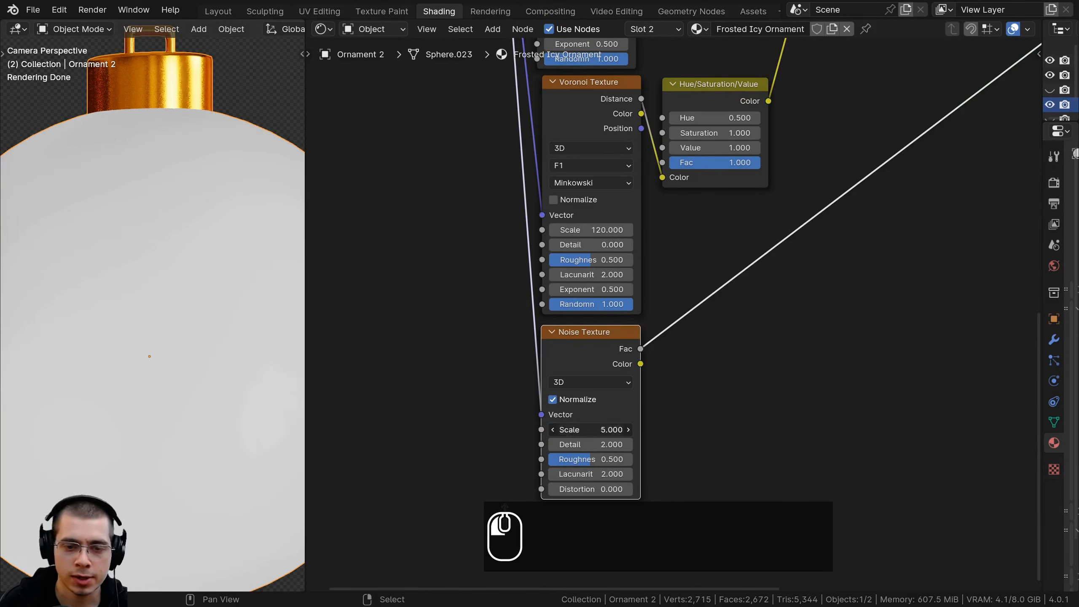
text(1)
key(Return)
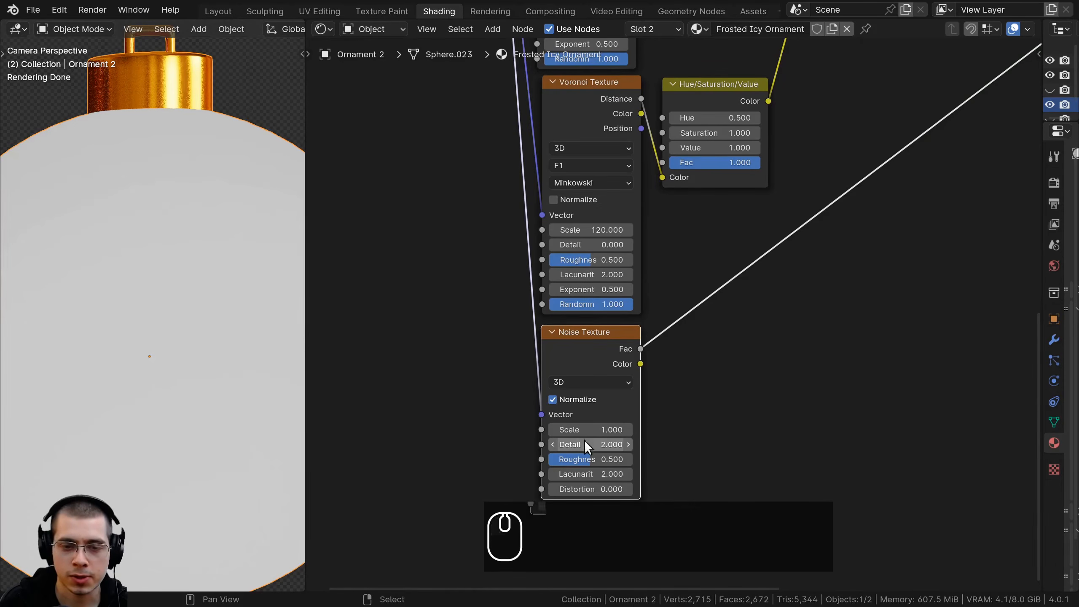
Set the Noise Texture's Detail to 15.000 and its Roughness to 0.750
scroll(585, 442, up, 1)
drag(586, 406, 621, 406)
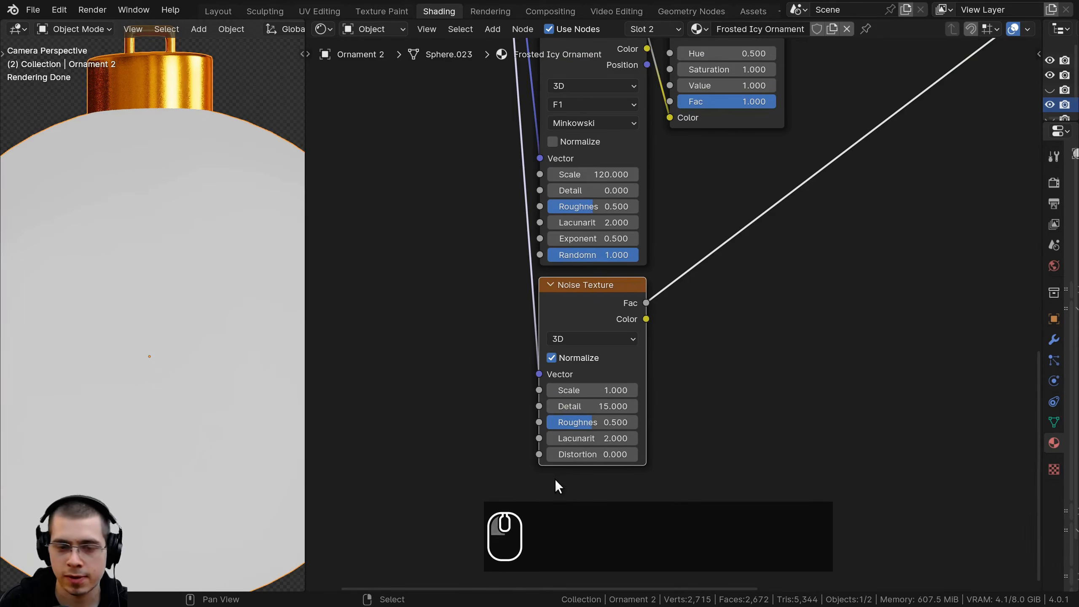
click(577, 422)
text(.)
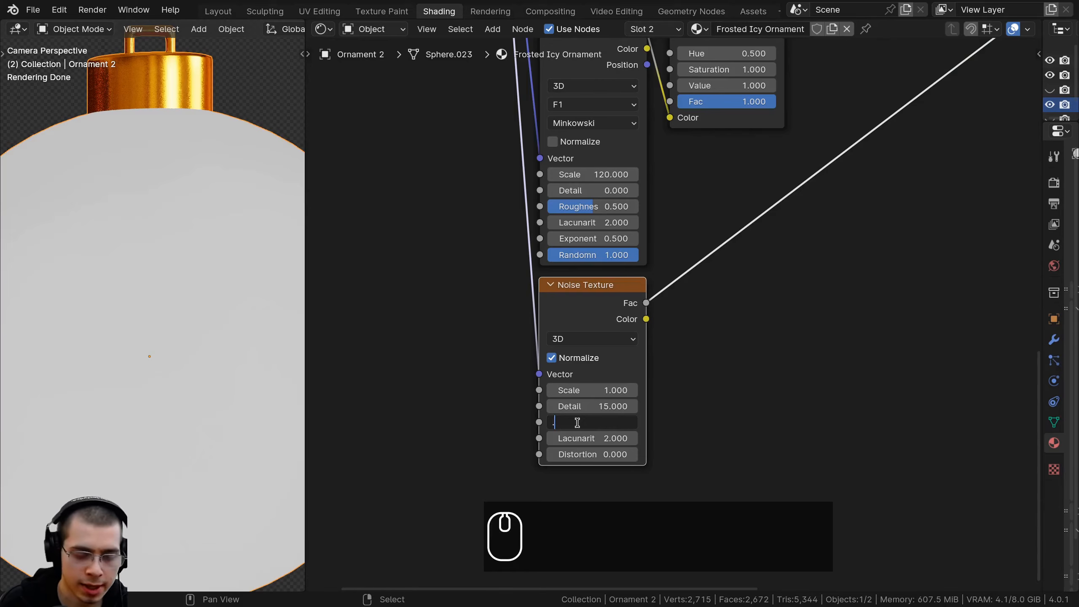
text(75)
key(Return)
Insert a Color Ramp node on the link between the Noise Texture's Fac output and the Material Output
scroll(671, 310, down, 2)
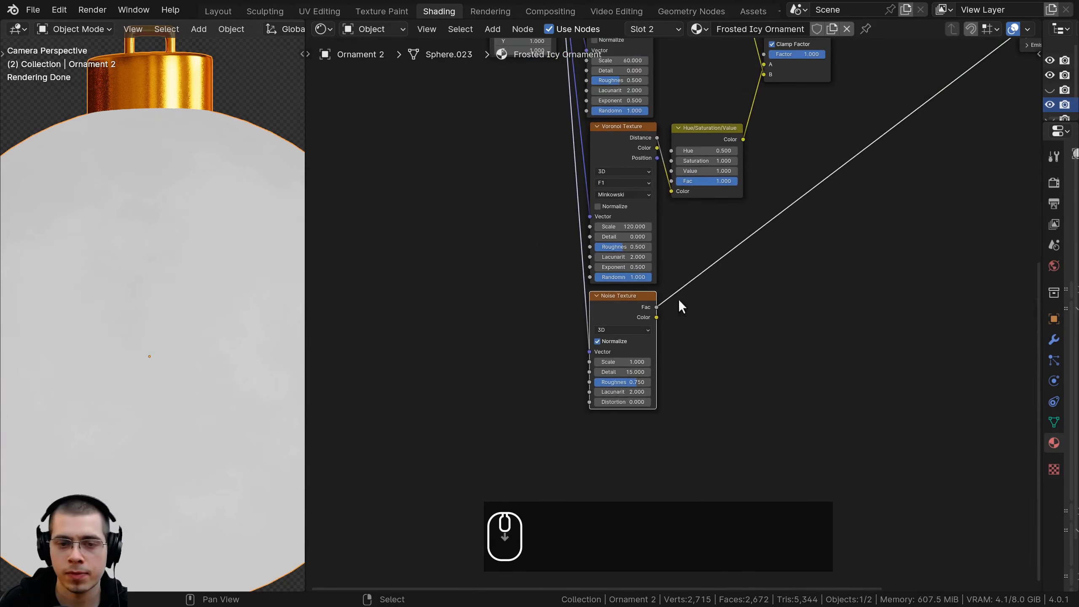
middle_drag(670, 307, 565, 376)
scroll(205, 237, down, 2)
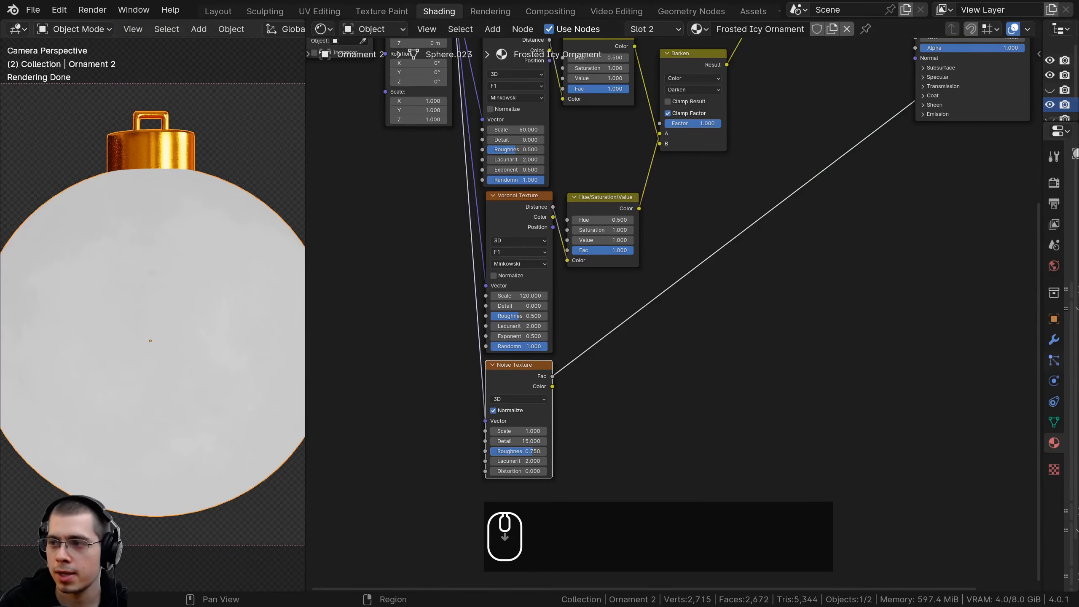
middle_drag(870, 244, 861, 246)
key(shift+a)
text(co)
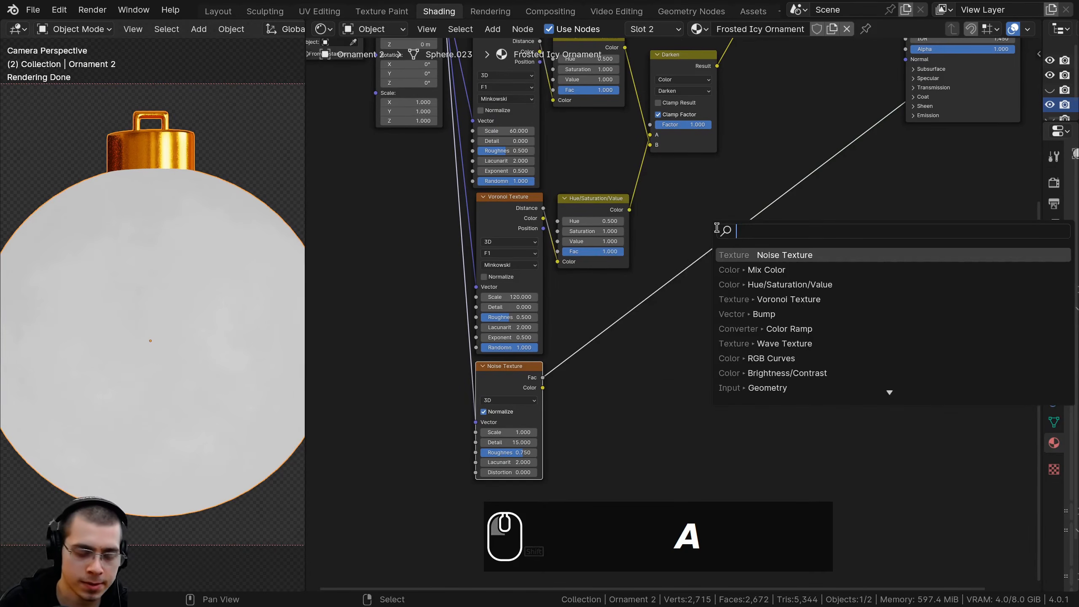
text(l)
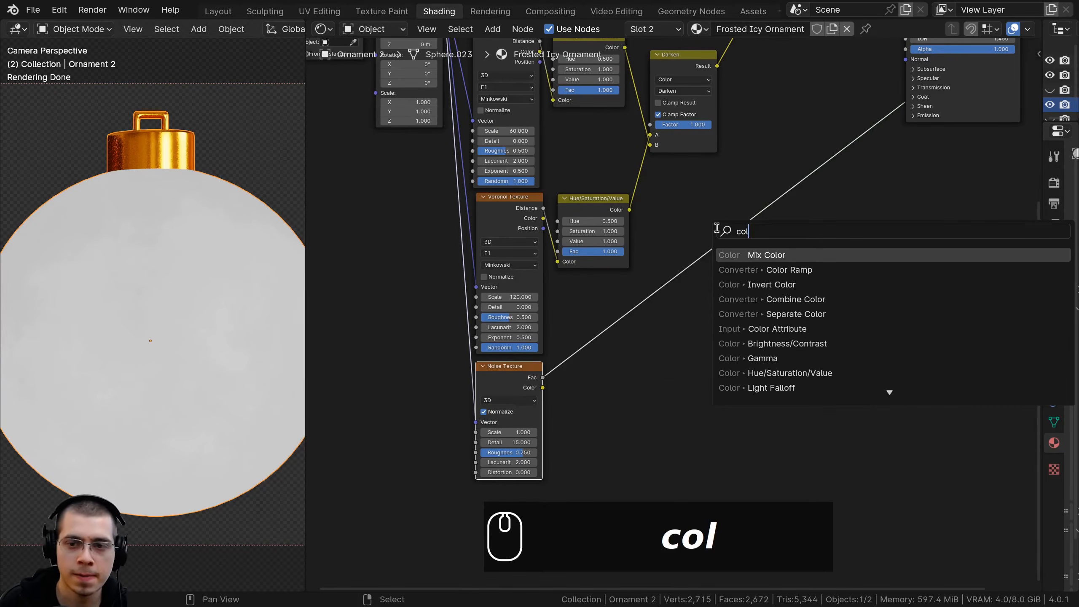
click(742, 269)
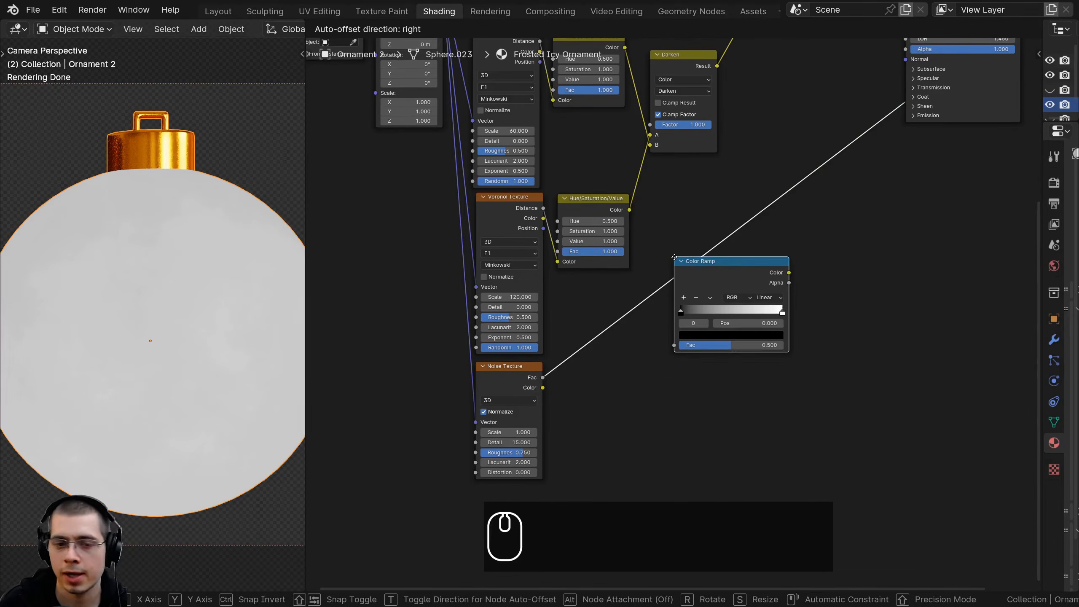
click(675, 257)
Reverse the Color Ramp with the white stop at 0.000 and the black stop at 0.774, and check the clouding on the ornament
scroll(718, 284, up, 4)
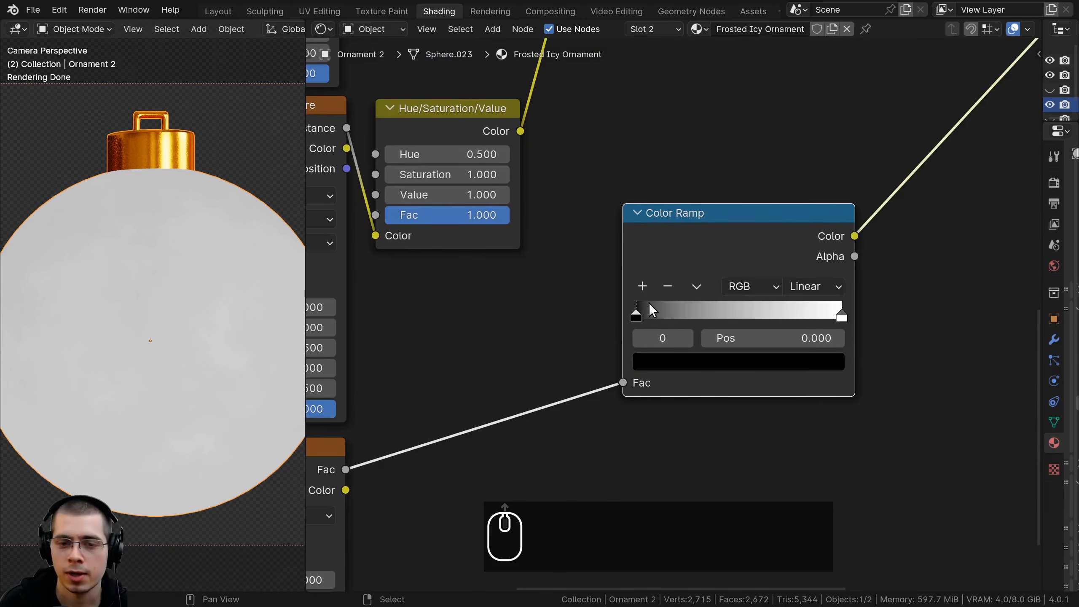
drag(636, 317, 727, 316)
drag(836, 316, 619, 333)
drag(727, 317, 798, 315)
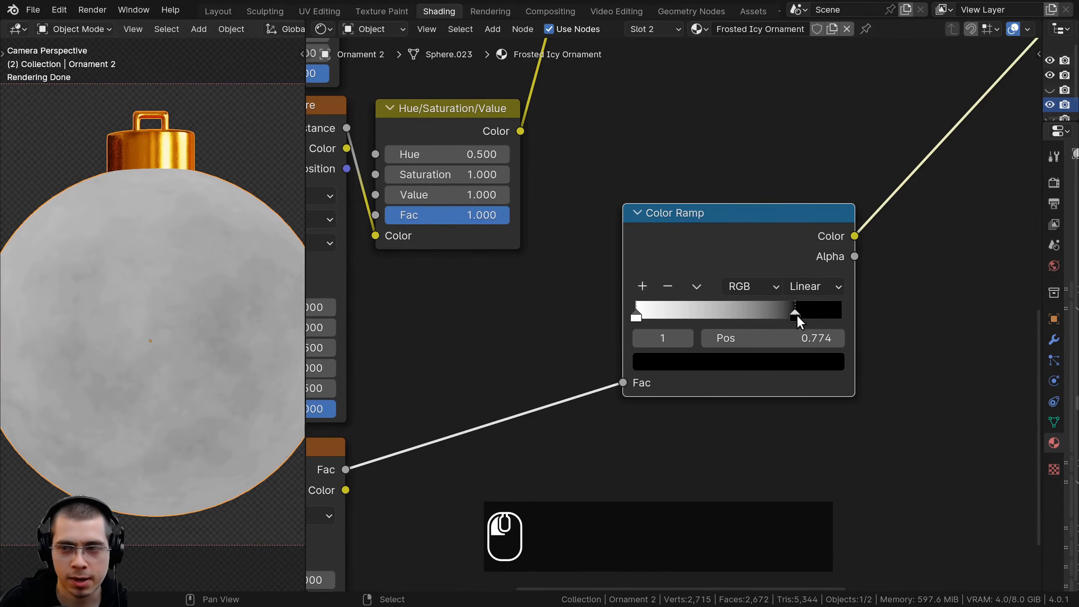
click(635, 316)
scroll(187, 302, up, 4)
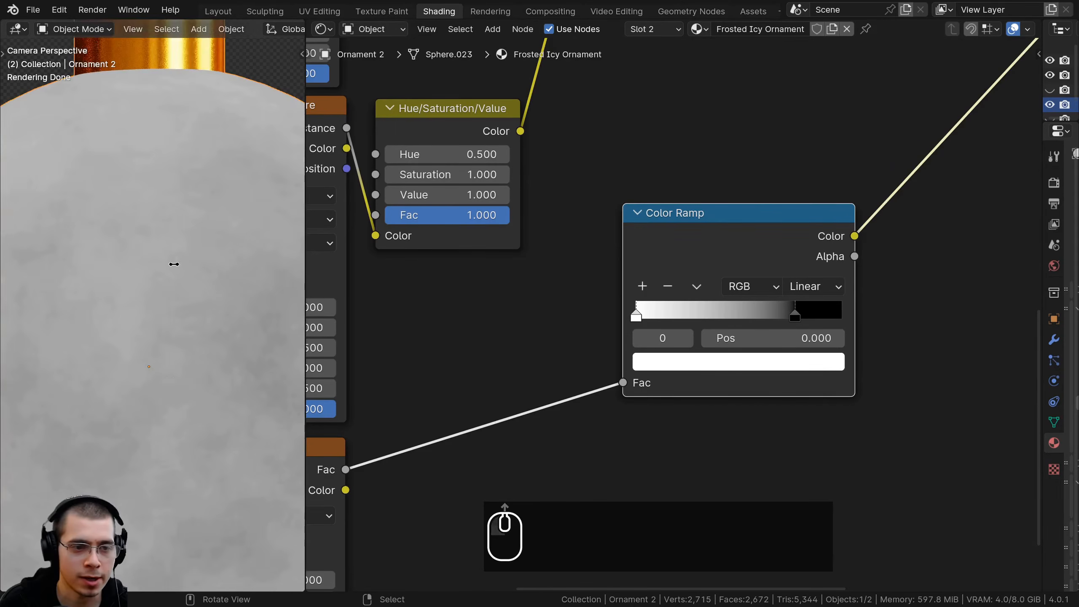
shift+middle_drag(191, 396, 140, 273)
scroll(184, 293, down, 3)
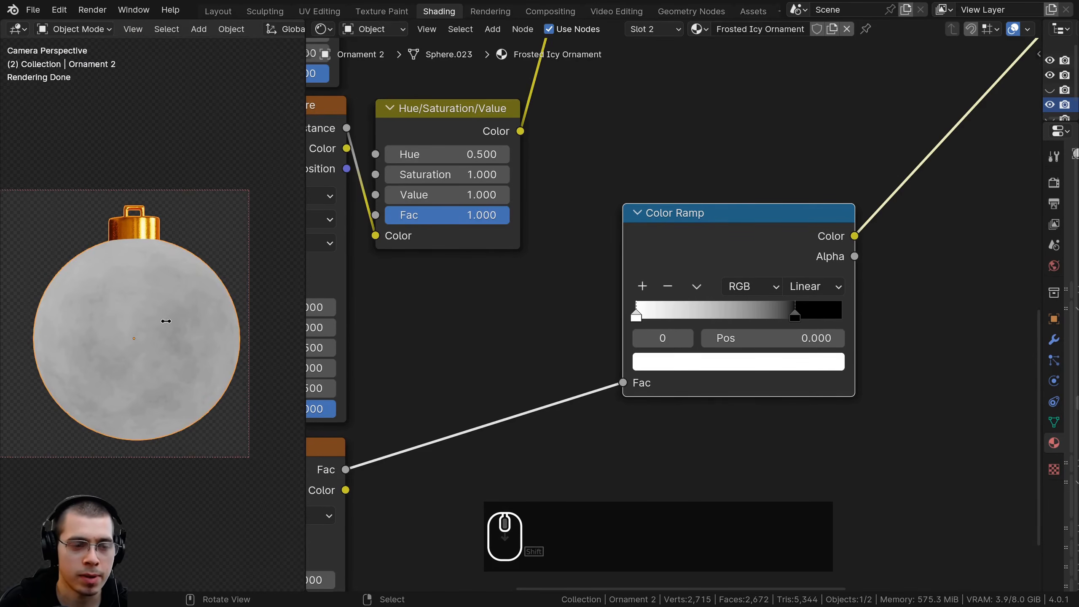
scroll(783, 264, down, 3)
Duplicate the upper Darken node and place the copy between it and the Principled BSDF
middle_drag(666, 251, 526, 361)
middle_drag(543, 162, 538, 257)
scroll(537, 258, down, 2)
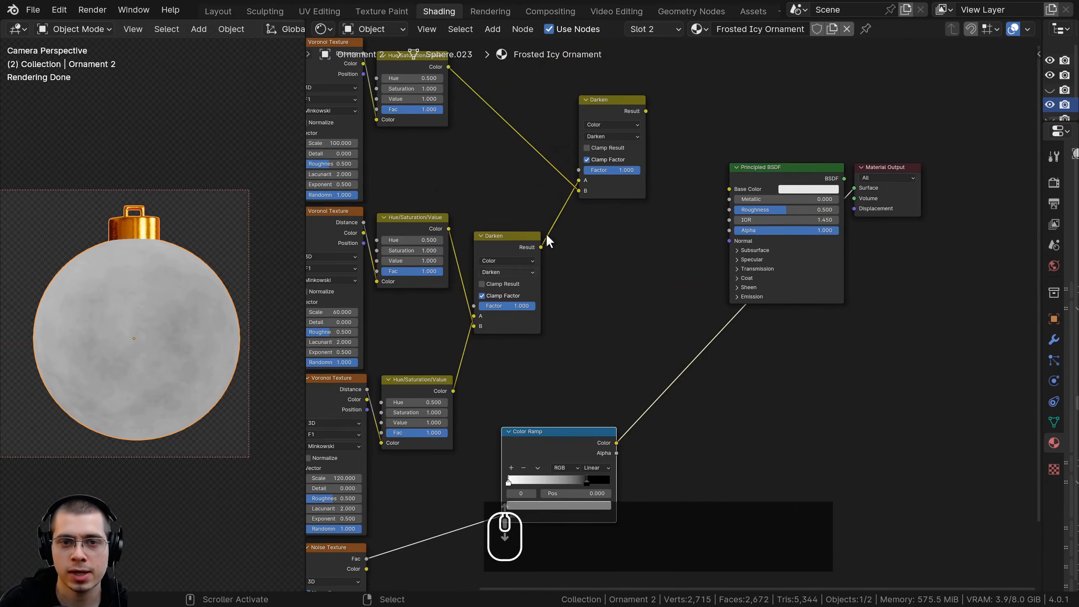
drag(610, 97, 604, 116)
middle_drag(657, 136, 598, 161)
click(548, 152)
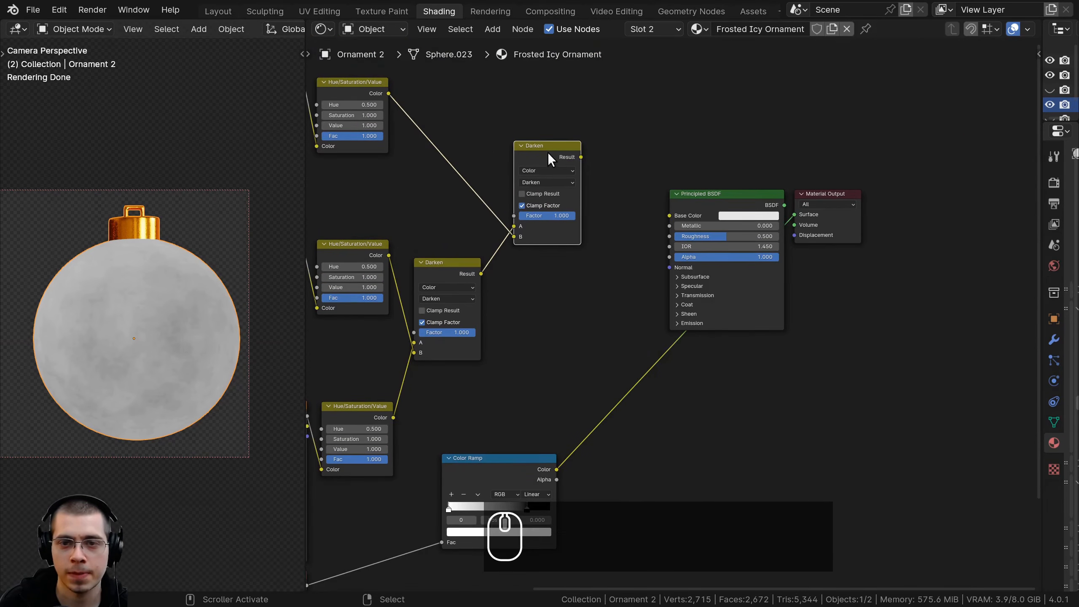
scroll(517, 129, up, 1)
click(516, 128)
key(shift+d)
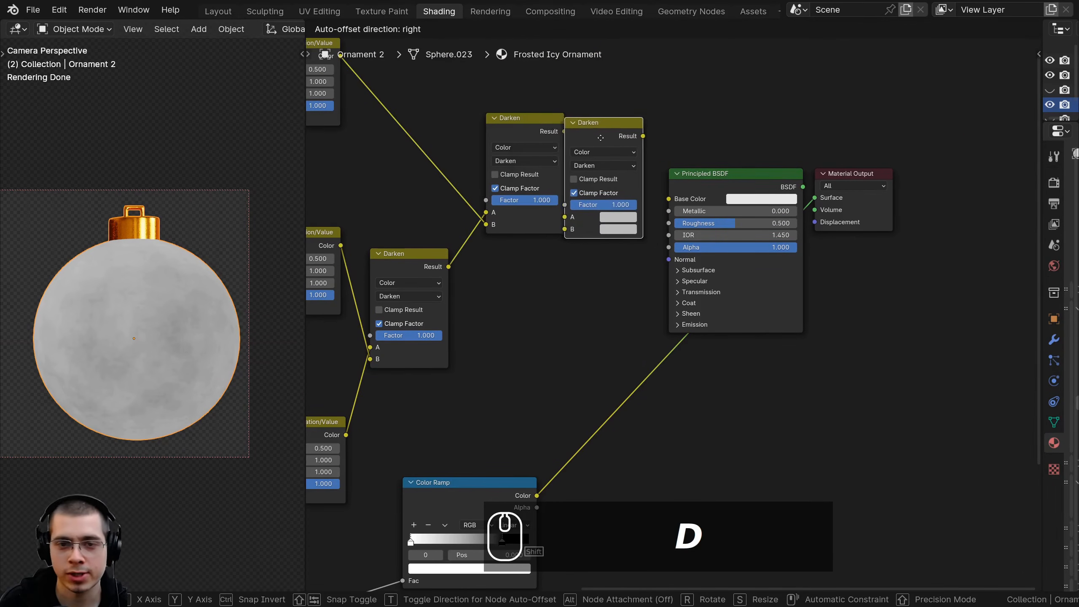
Move the Principled BSDF and Material Output nodes farther along to make room for the new Darken node
key(b)
drag(610, 82, 907, 276)
key(g)
click(956, 290)
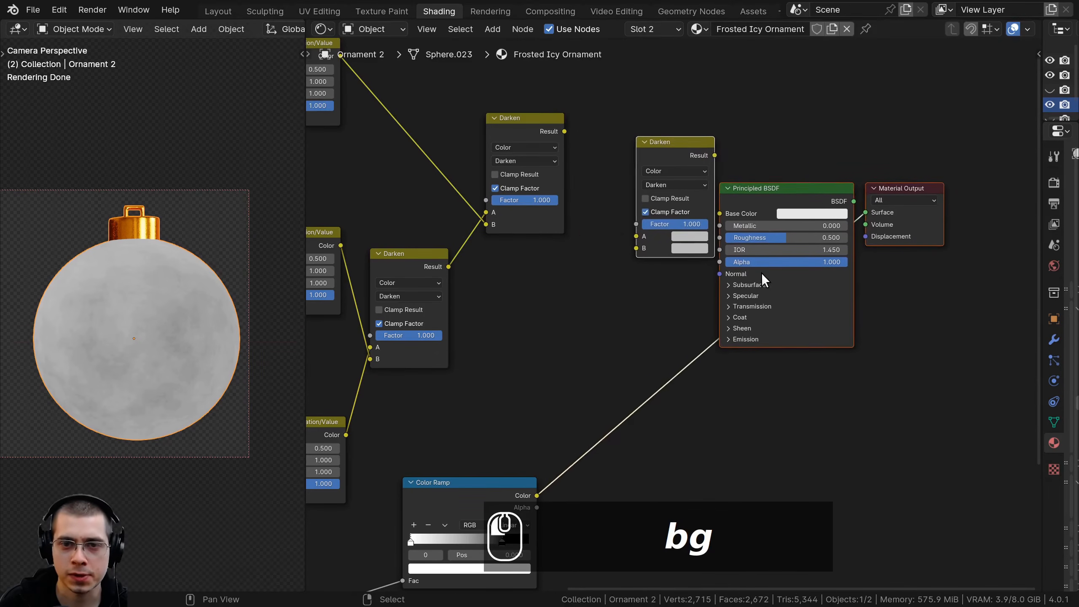
key(alt+a)
Connect the upper Darken node's Result to the Factor input of its new copy
middle_drag(650, 245, 646, 273)
scroll(646, 273, up, 1)
scroll(648, 279, up, 1)
click(475, 124)
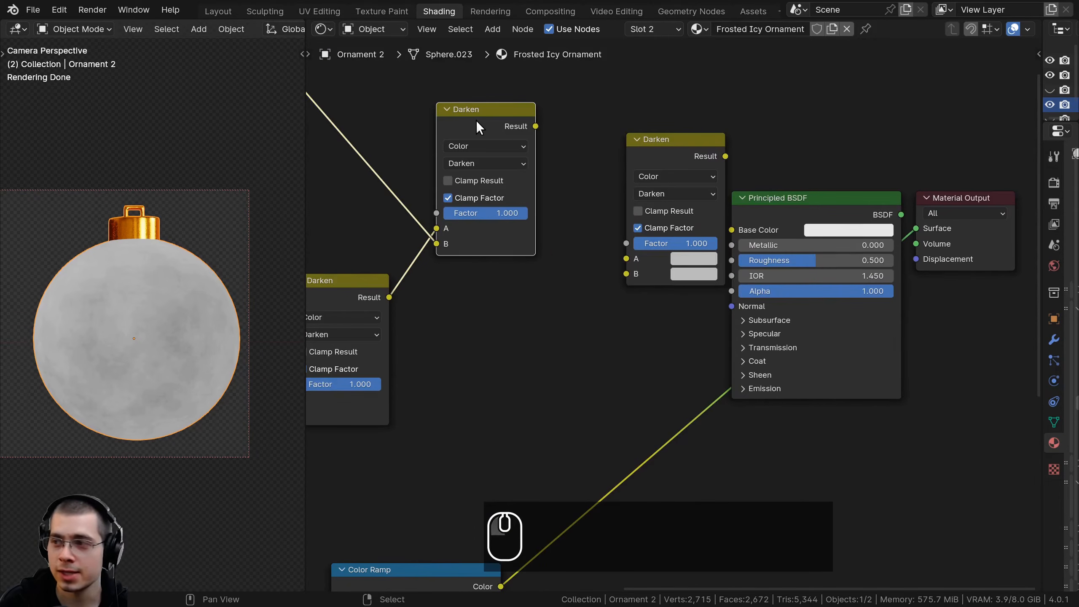
drag(536, 126, 626, 244)
Move the Color Ramp slightly closer to the Darken nodes and connect its Color output to the newest Darken node's B input
middle_drag(565, 356, 600, 282)
scroll(585, 339, down, 3)
drag(500, 444, 477, 399)
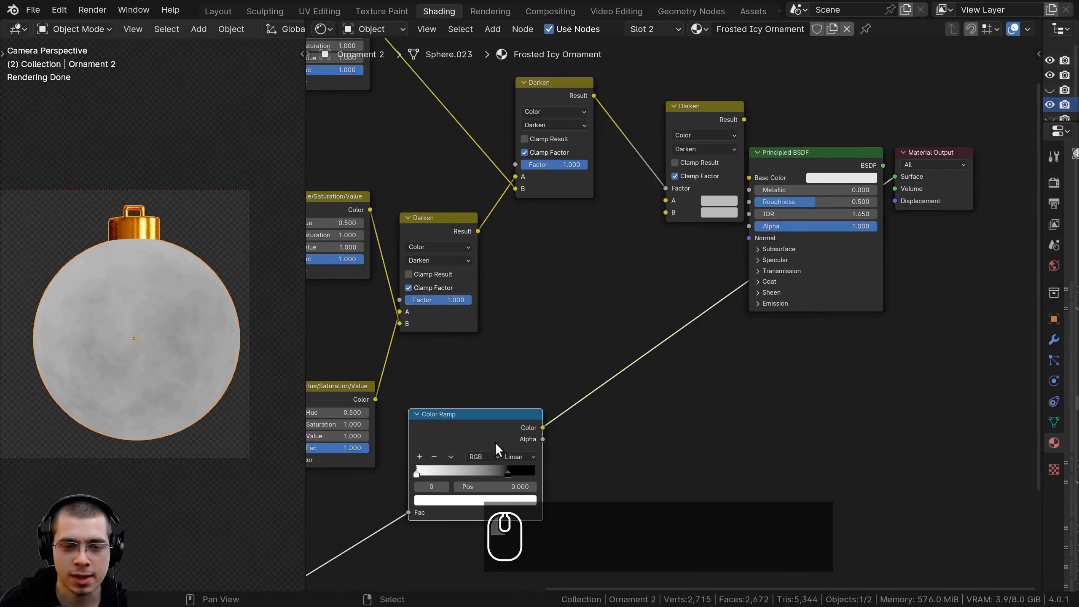
scroll(478, 459, down, 3)
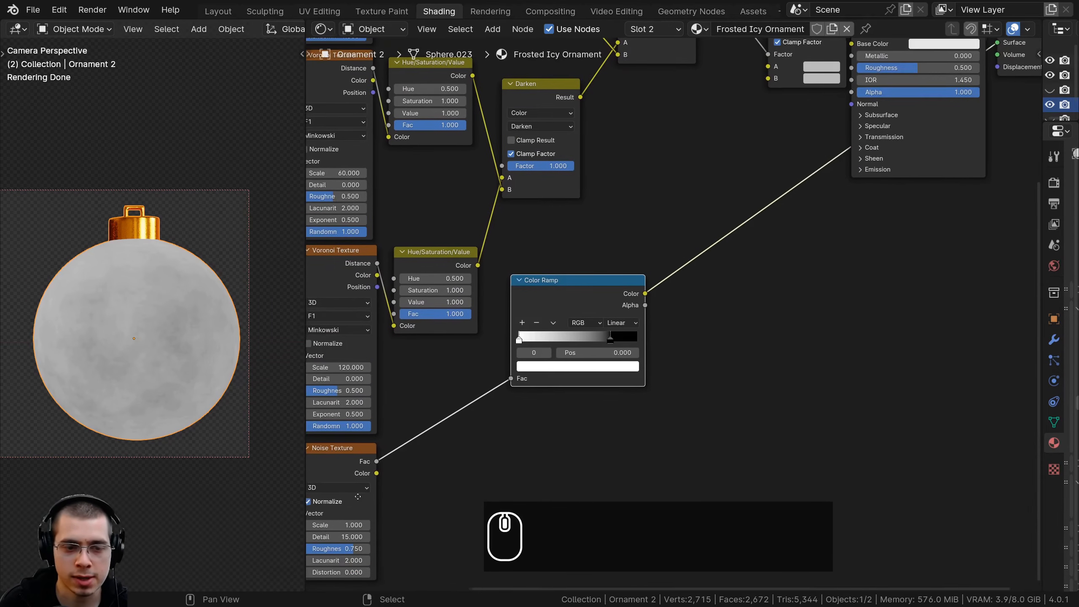
scroll(514, 461, up, 3)
drag(518, 459, 639, 242)
middle_drag(676, 123, 605, 224)
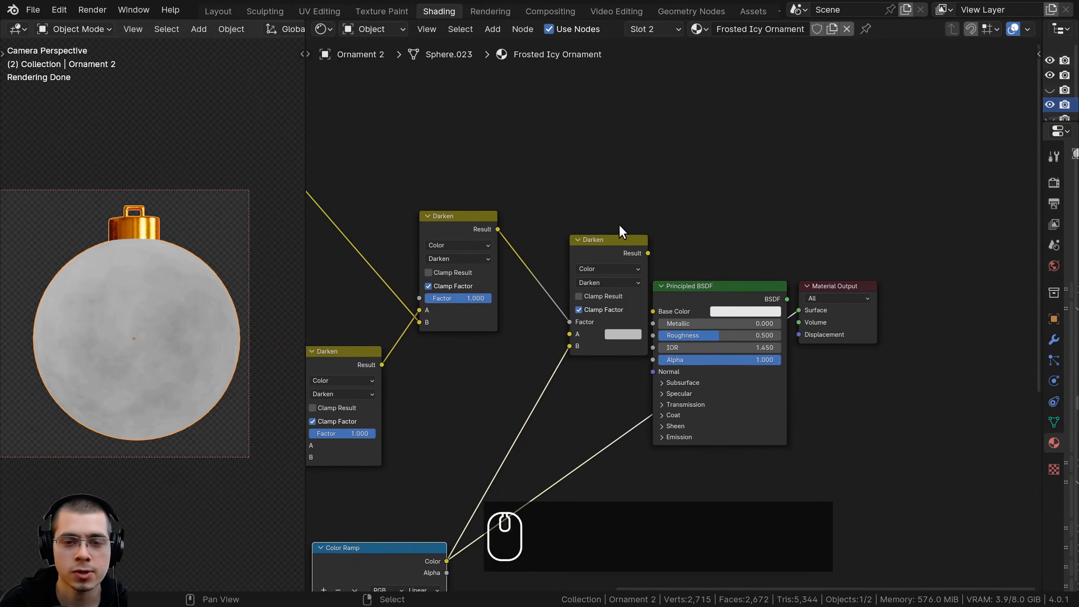
Preview the newest Darken node's result on the ornament
ctrl+shift+click(615, 243)
scroll(187, 319, up, 3)
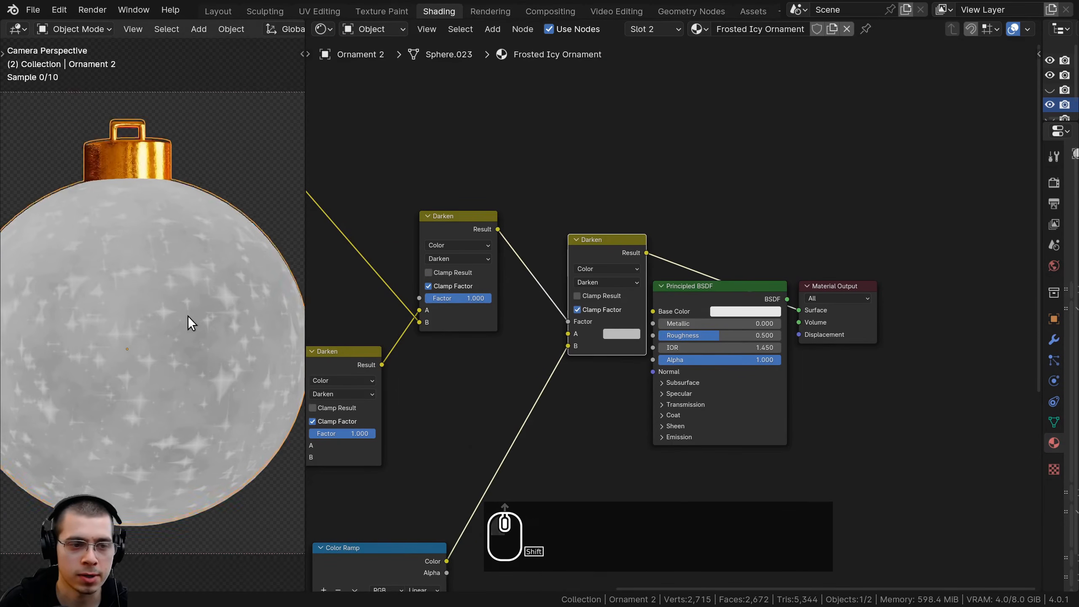
key(ctrl+z)
Set the newest Darken node's A color to white, FFFFFF, and check the star-shaped pattern on the ornament
scroll(619, 332, up, 2)
click(597, 340)
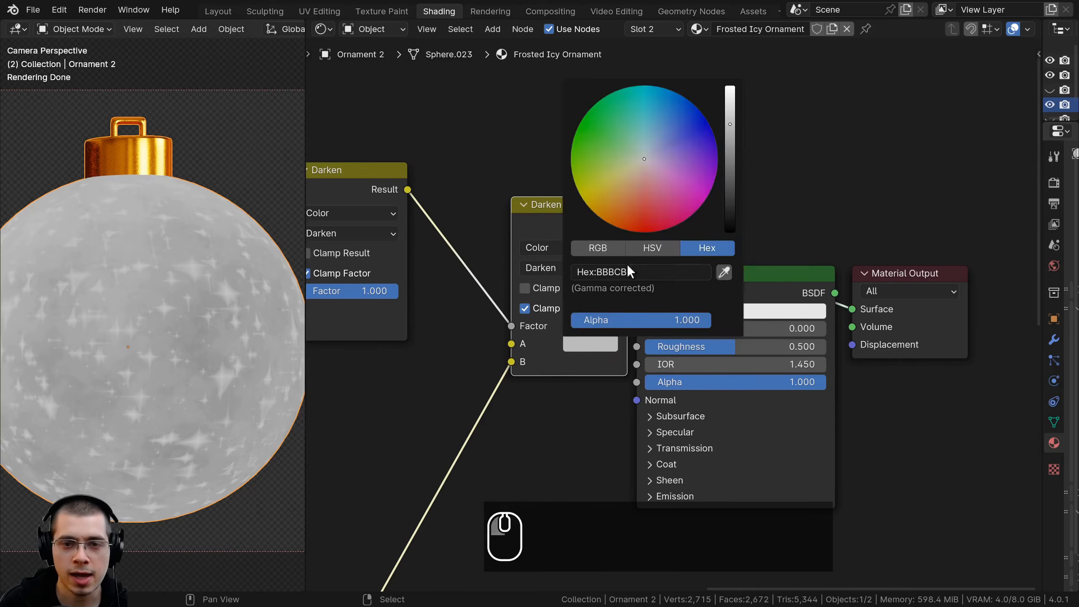
drag(731, 124, 731, 86)
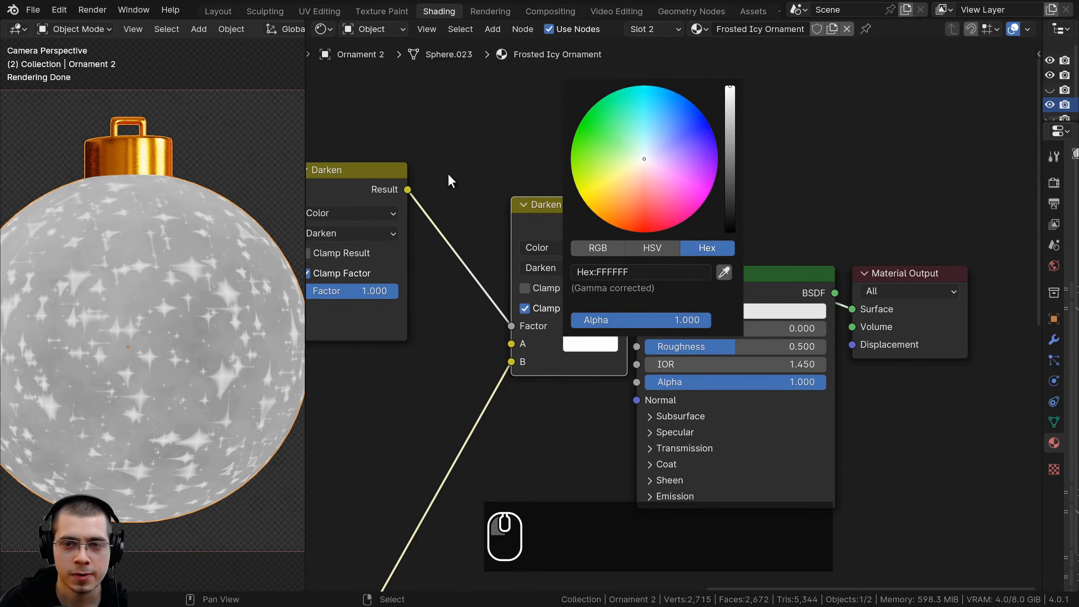
scroll(169, 357, up, 5)
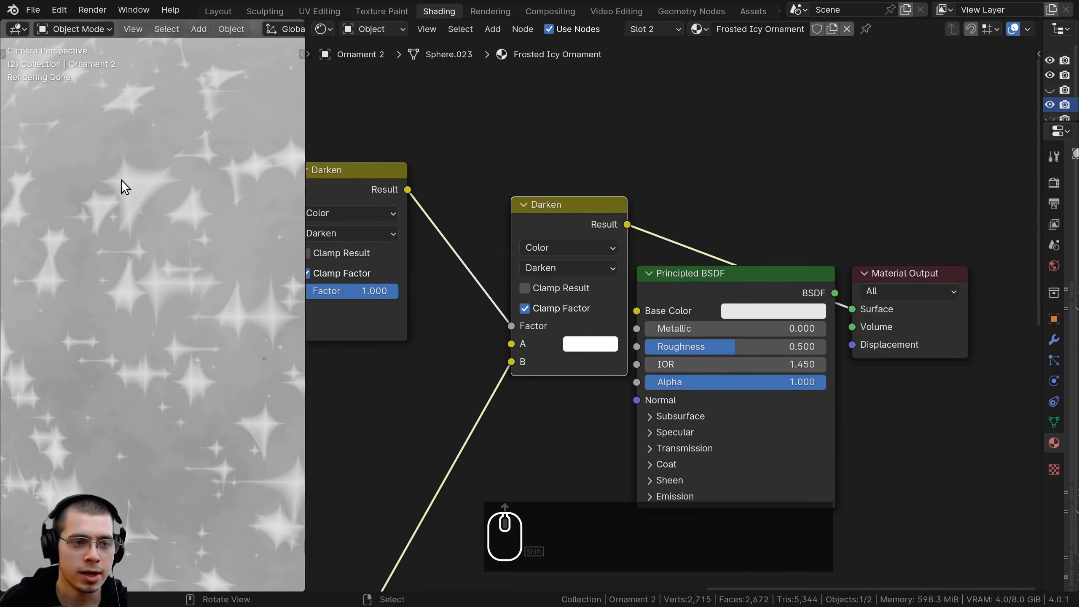
scroll(156, 392, down, 3)
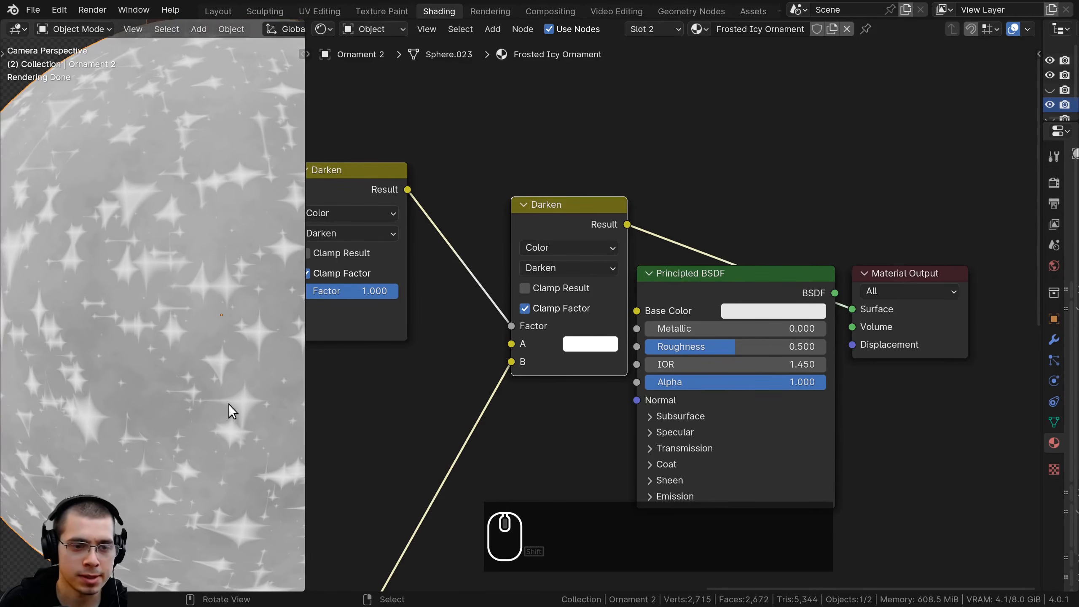
Move the Principled BSDF and Material Output nodes farther away from the last Darken node to make room
scroll(681, 298, down, 2)
middle_drag(682, 297, 580, 266)
middle_drag(587, 169, 569, 168)
drag(569, 168, 694, 309)
drag(586, 254, 944, 236)
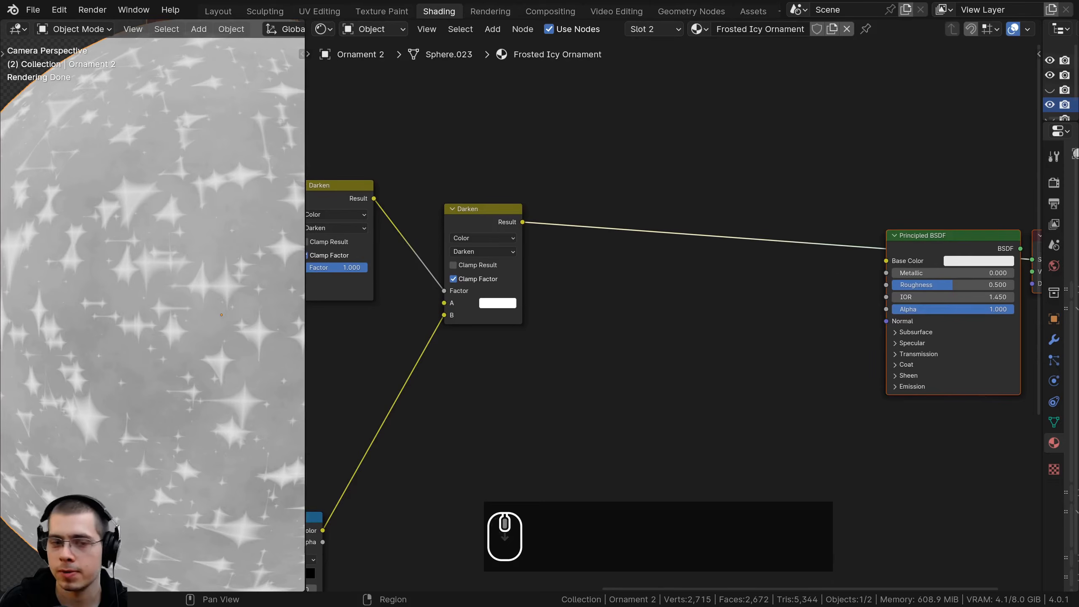
click(474, 233)
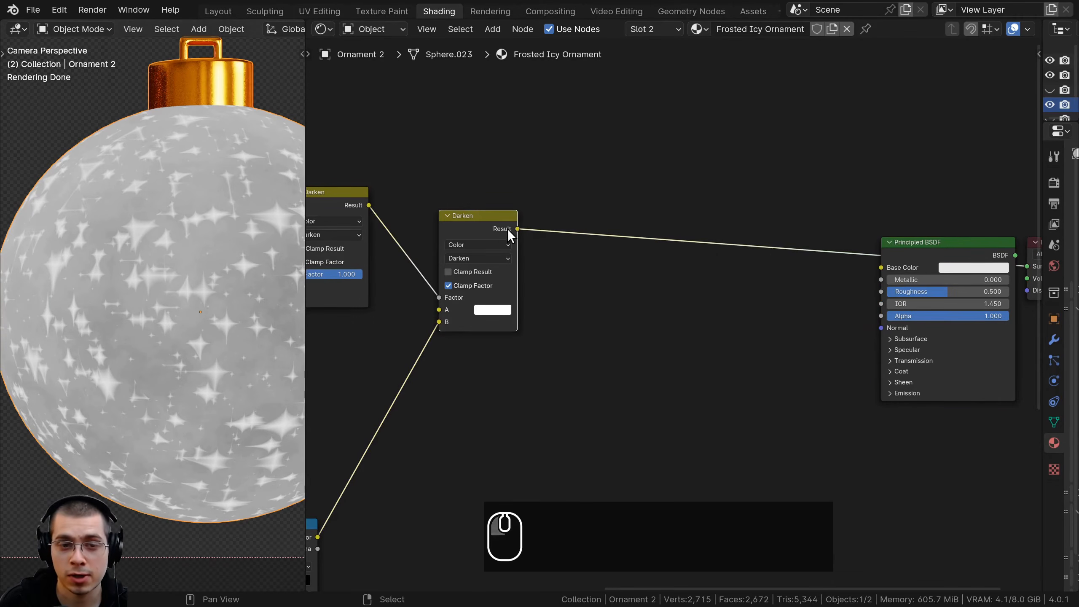
drag(510, 236, 497, 244)
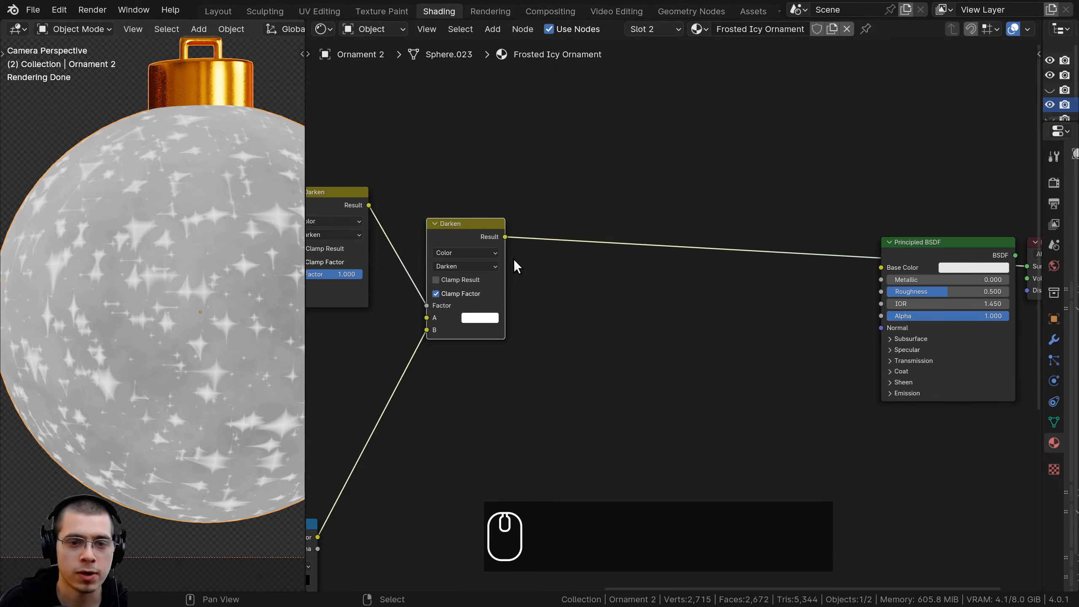
Connect the last Darken node's Result to the Principled BSDF's Roughness input and show the shaded ornament
drag(494, 235, 872, 290)
middle_drag(872, 293, 783, 303)
ctrl+shift+click(880, 250)
scroll(207, 267, down, 1)
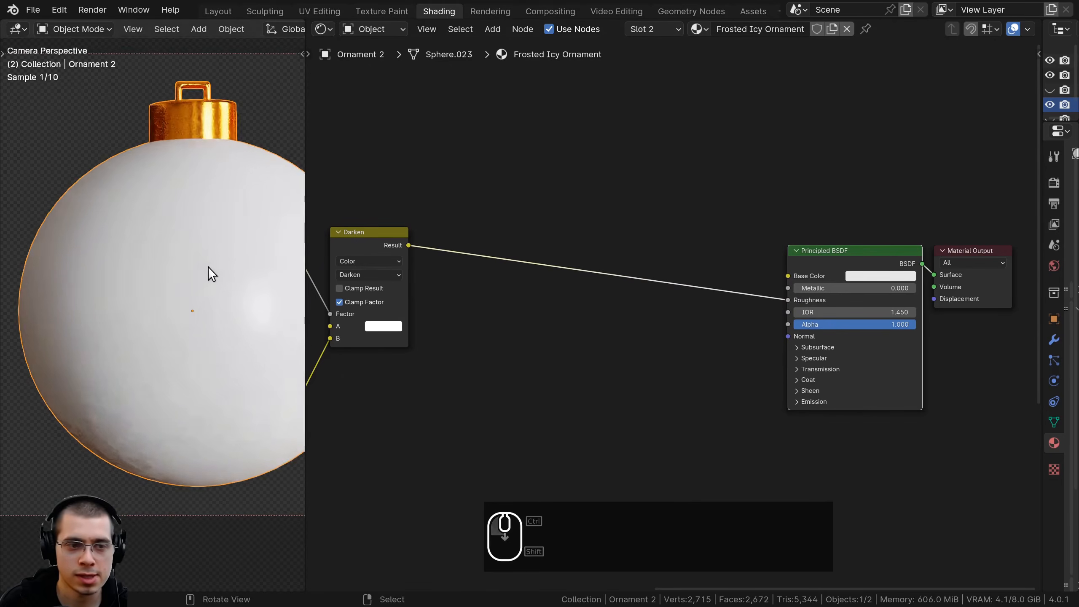
shift+middle_drag(207, 266, 191, 269)
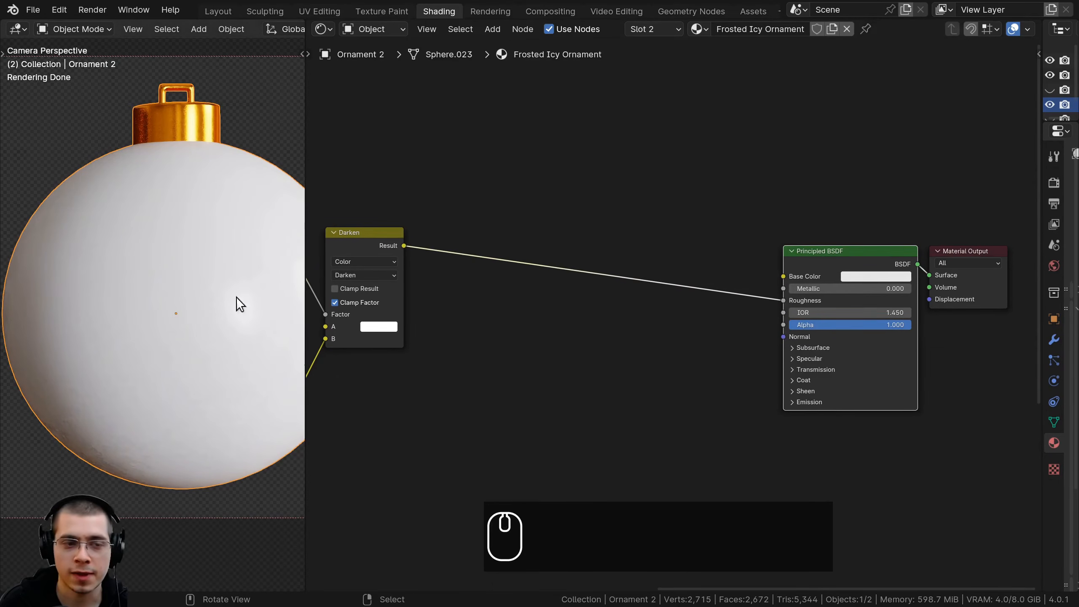
Set the Principled BSDF's Metallic to 1.000
middle_drag(618, 300, 508, 305)
scroll(676, 300, up, 4)
drag(692, 296, 859, 296)
scroll(213, 256, down, 2)
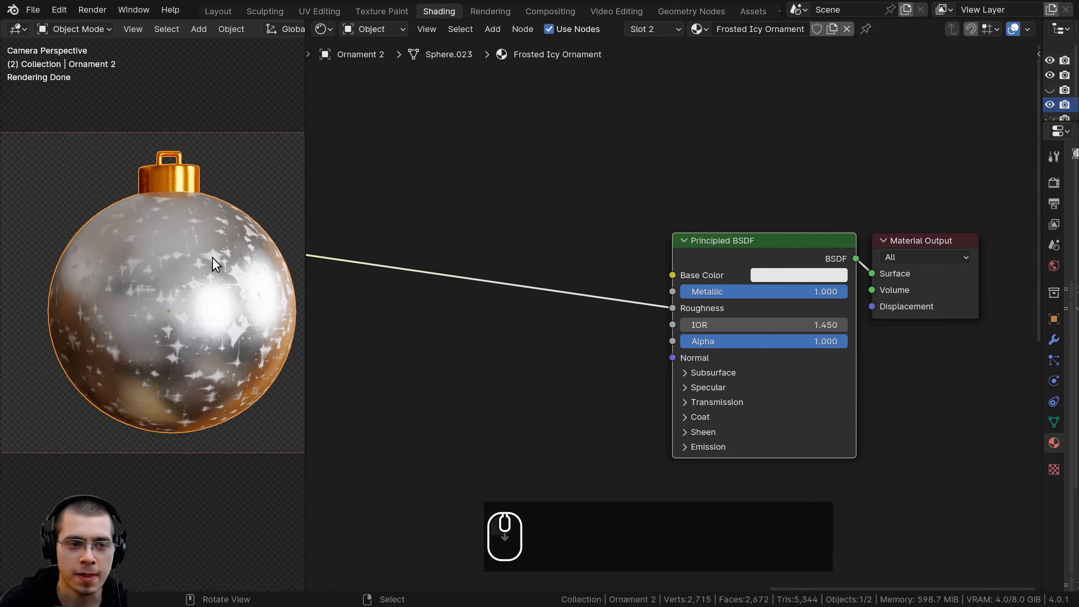
Examine the star-shaped roughness pattern on the metallic ornament up close
scroll(184, 252, up, 6)
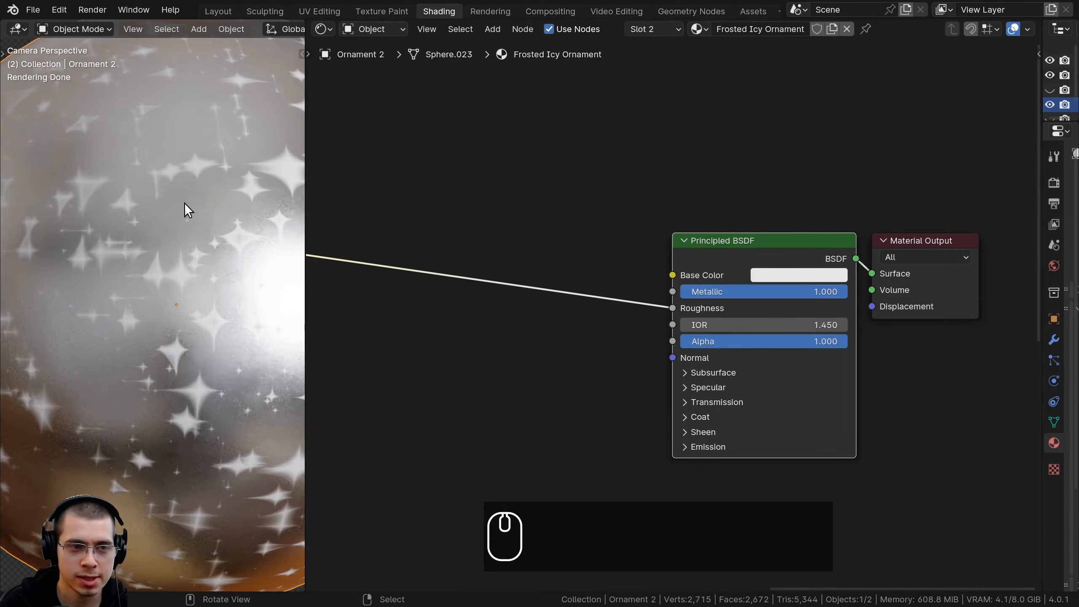
shift+middle_drag(185, 298, 183, 336)
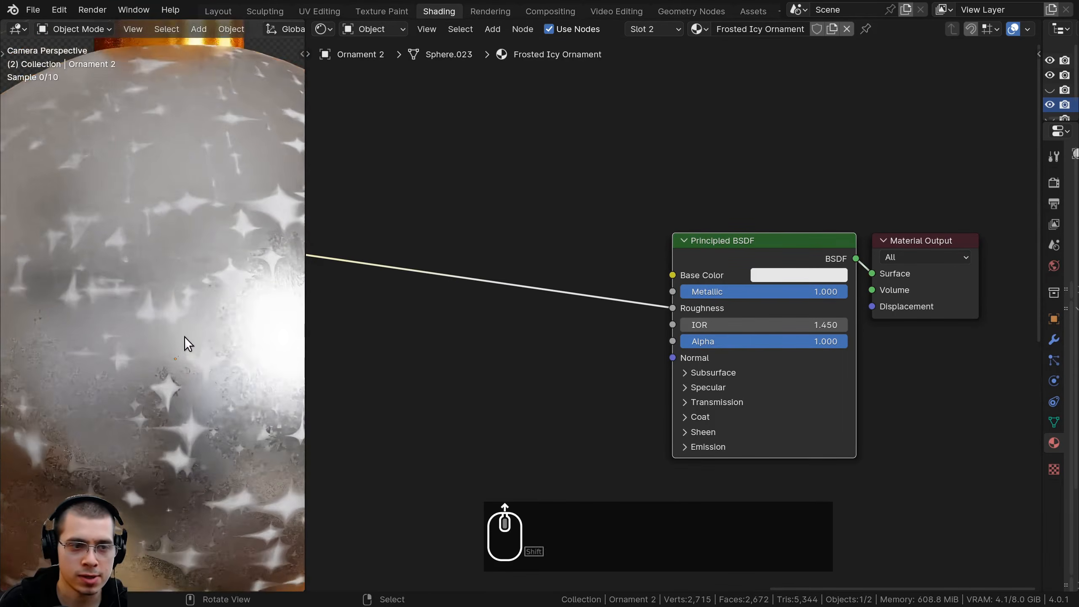
scroll(184, 337, up, 5)
shift+middle_drag(144, 373, 75, 383)
scroll(107, 374, down, 2)
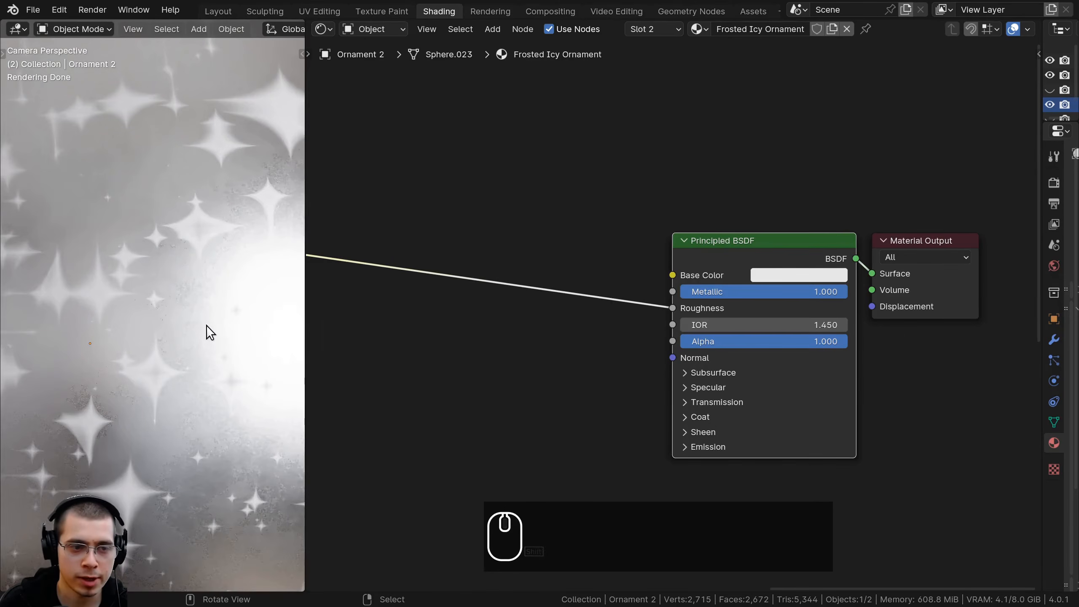
shift+middle_drag(193, 223, 141, 354)
scroll(141, 355, up, 3)
Set the Principled BSDF's Base Color to light purple, BD81FF
middle_drag(710, 338, 708, 342)
scroll(752, 283, down, 2)
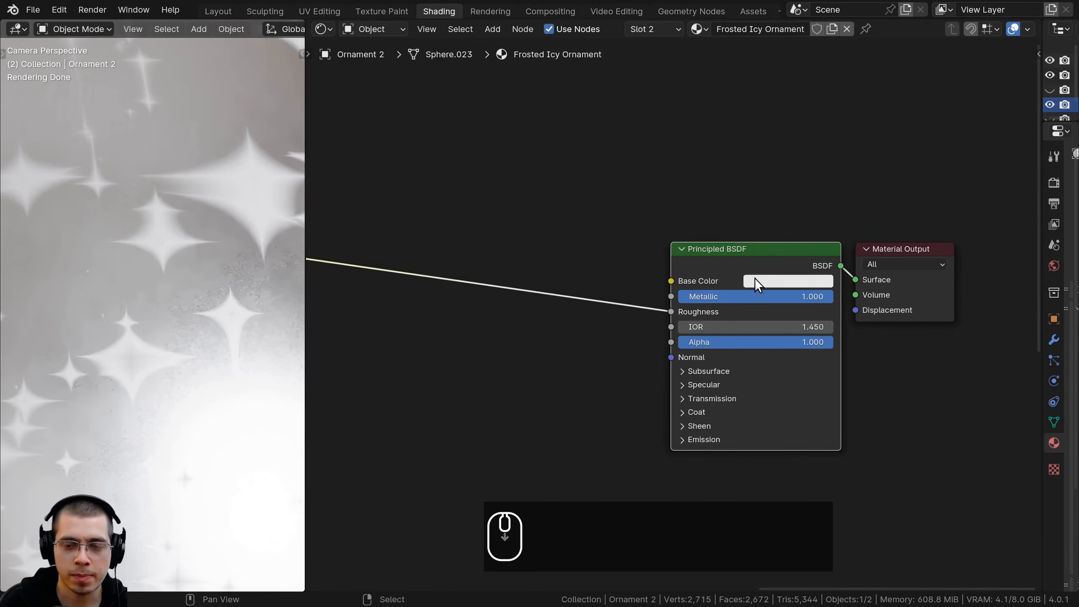
click(746, 302)
drag(790, 164, 808, 173)
scroll(788, 293, up, 2)
key(ctrl+c)
key(ctrl+v)
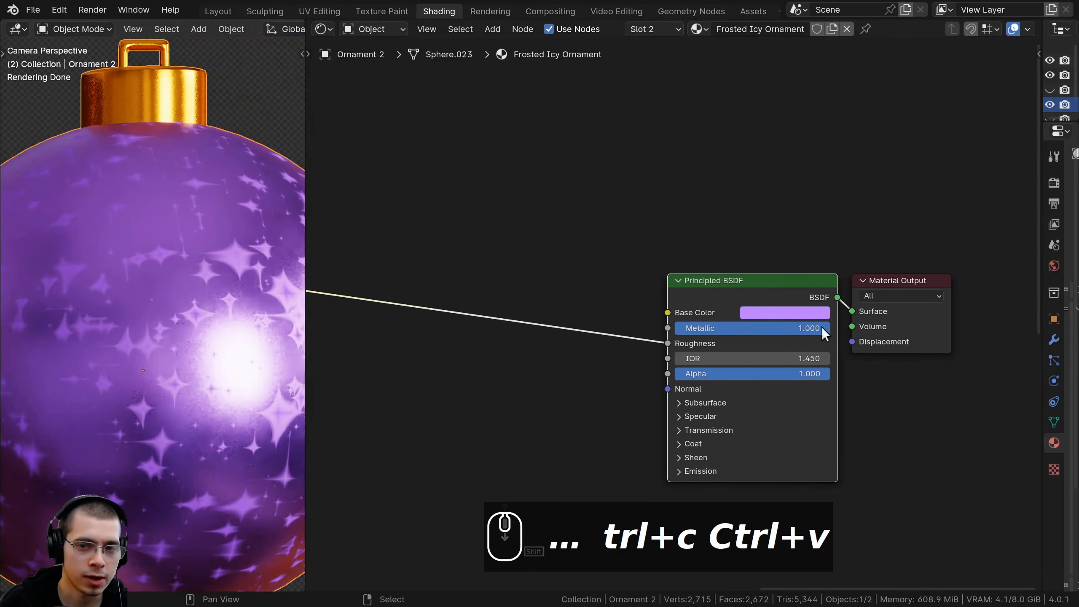
scroll(782, 314, up, 3)
middle_drag(775, 314, 705, 138)
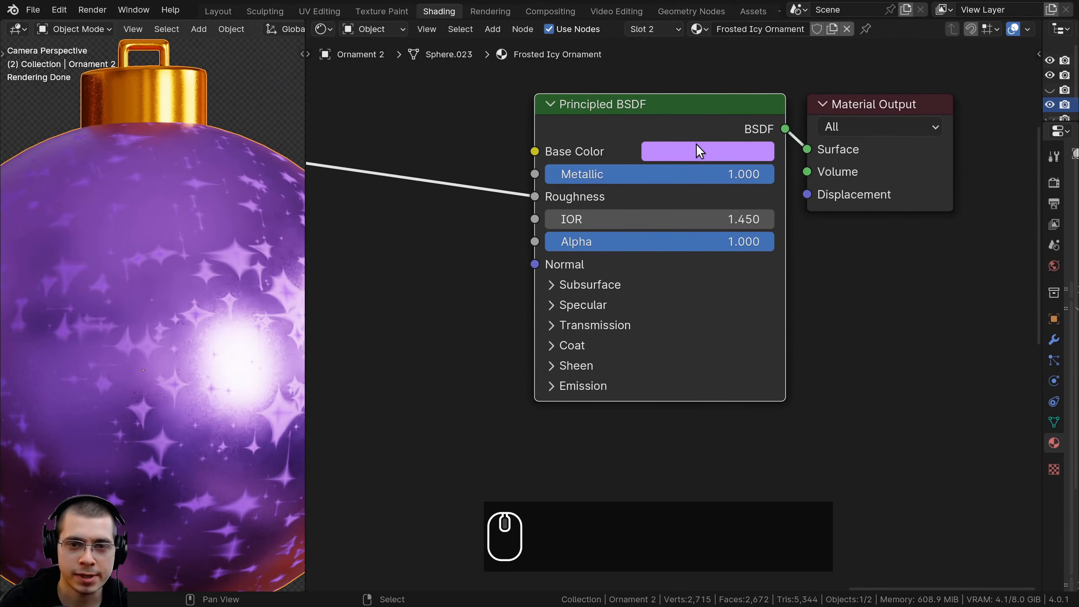
click(697, 147)
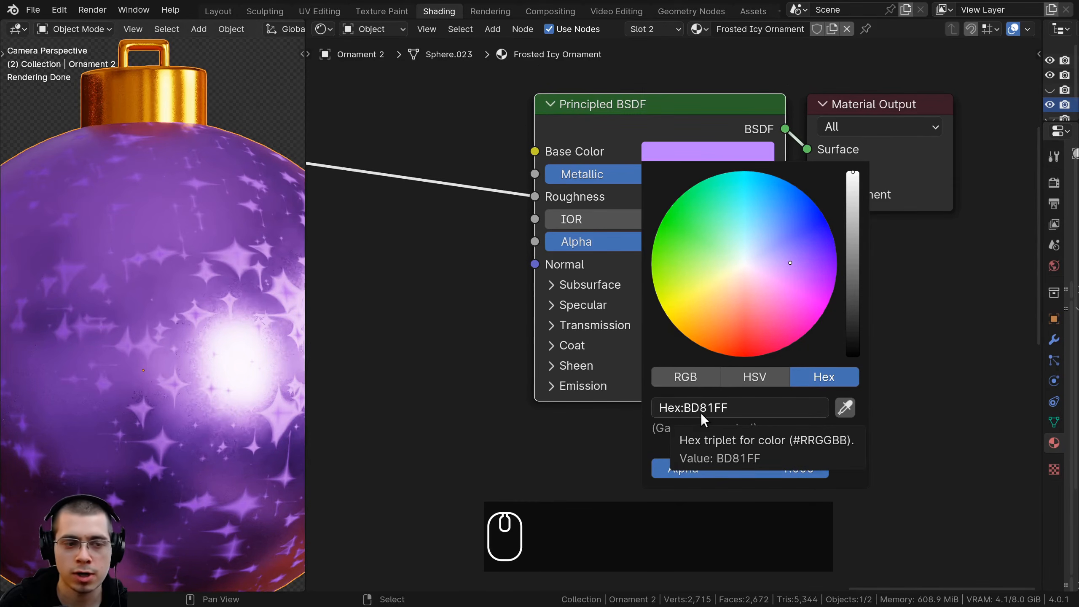
scroll(233, 355, down, 4)
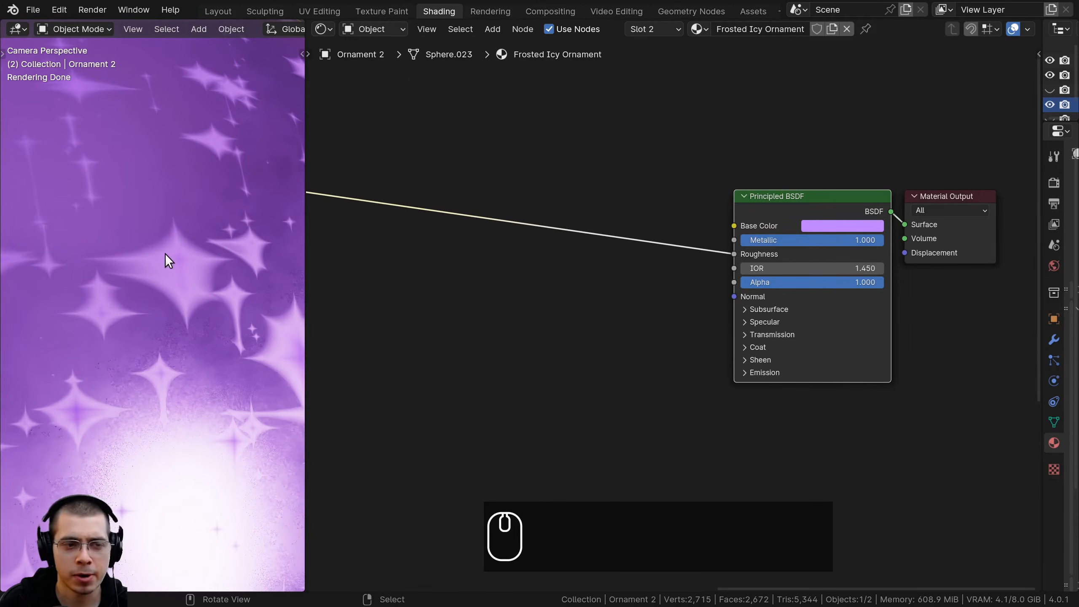
Add a Color Ramp on the link between the last Darken node and the Principled BSDF's Roughness
middle_drag(361, 325, 527, 351)
scroll(525, 345, down, 3)
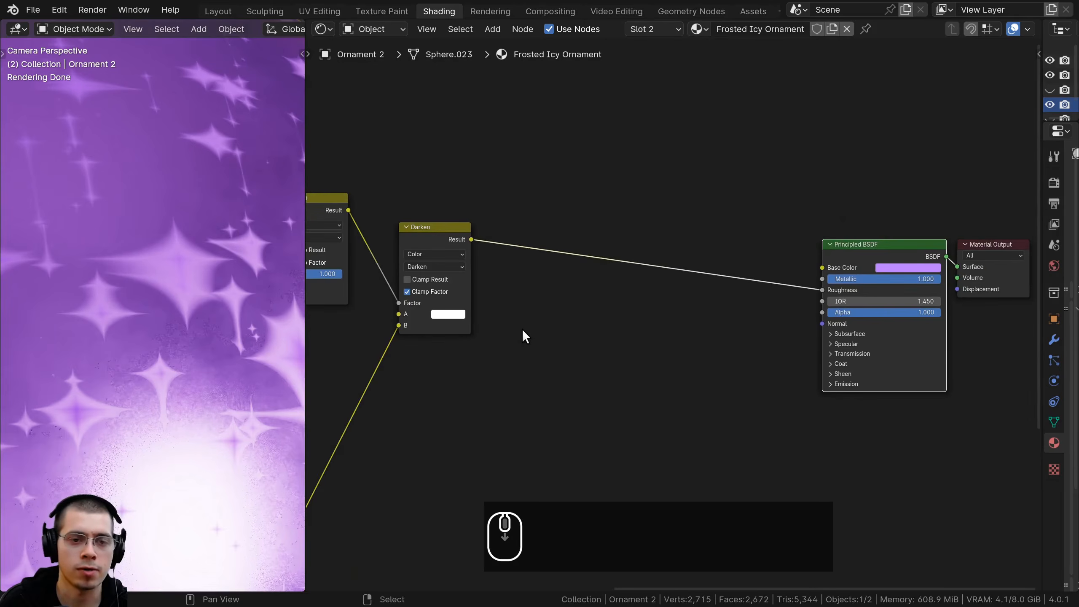
click(532, 285)
key(shift+a)
text(col)
key(Down)
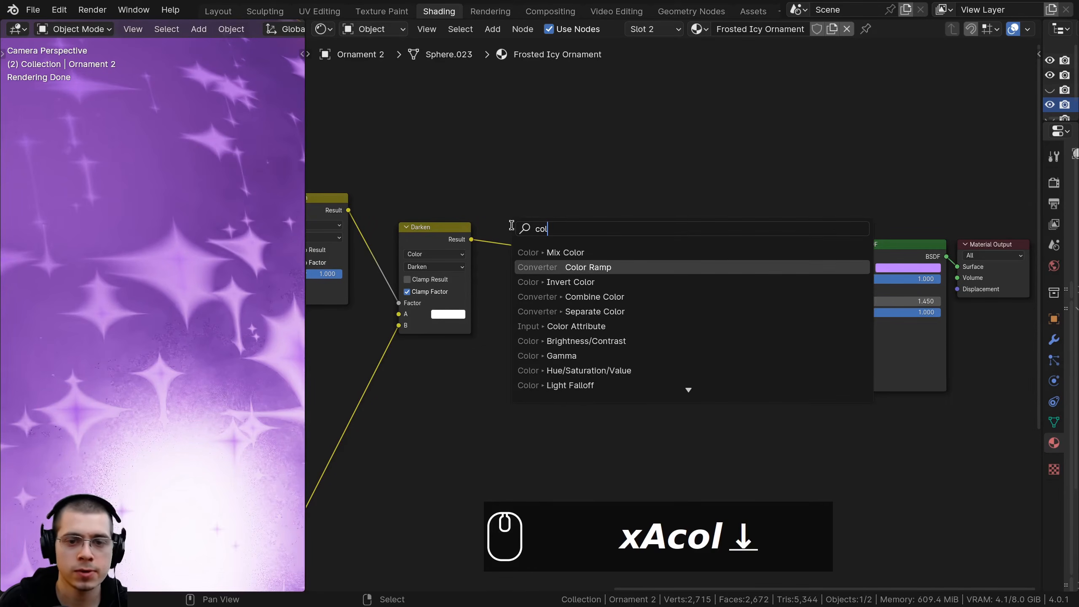
key(Return)
click(593, 241)
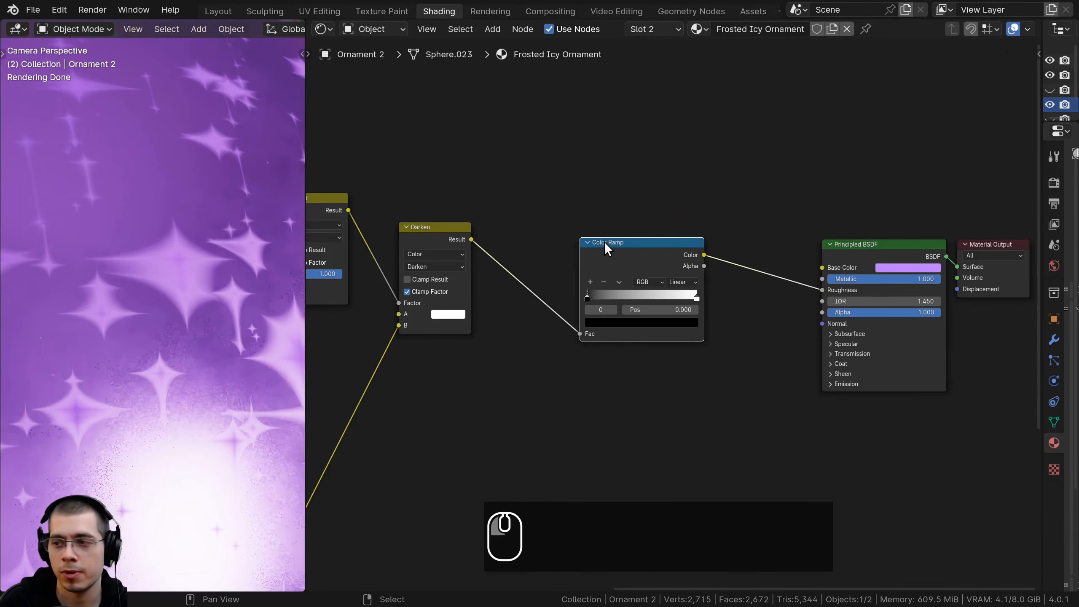
Reverse the new Color Ramp by placing the white stop at position 0.000 and the black stop at 1.000
scroll(607, 249, up, 2)
scroll(655, 283, up, 3)
drag(717, 283, 601, 281)
drag(510, 280, 794, 277)
scroll(675, 306, up, 1)
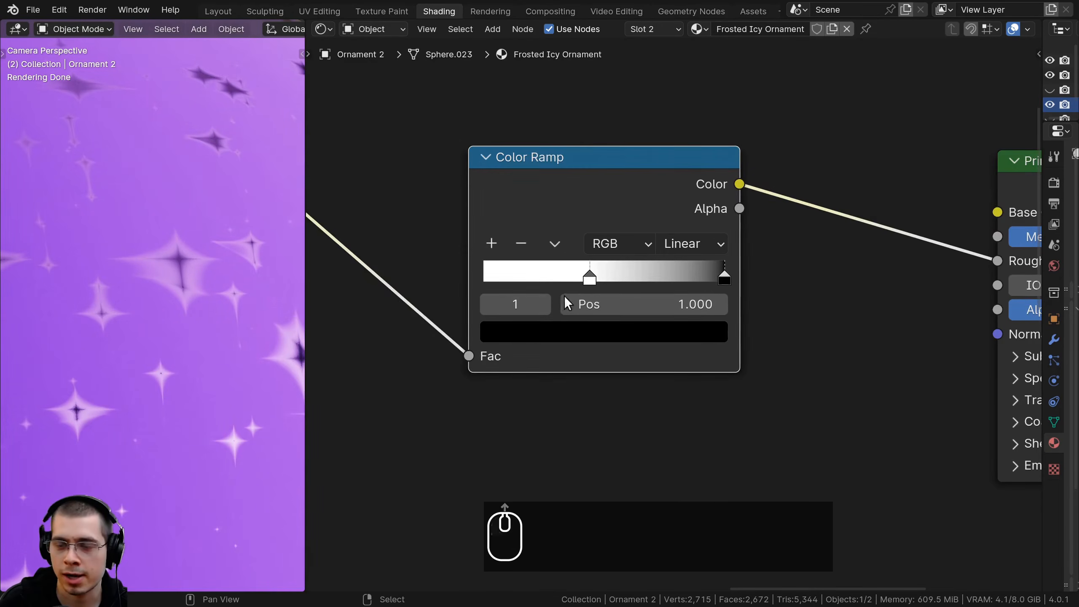
drag(590, 279, 483, 266)
Darken the new Color Ramp's white stop slightly to a light grey
shift+middle_drag(177, 293, 203, 282)
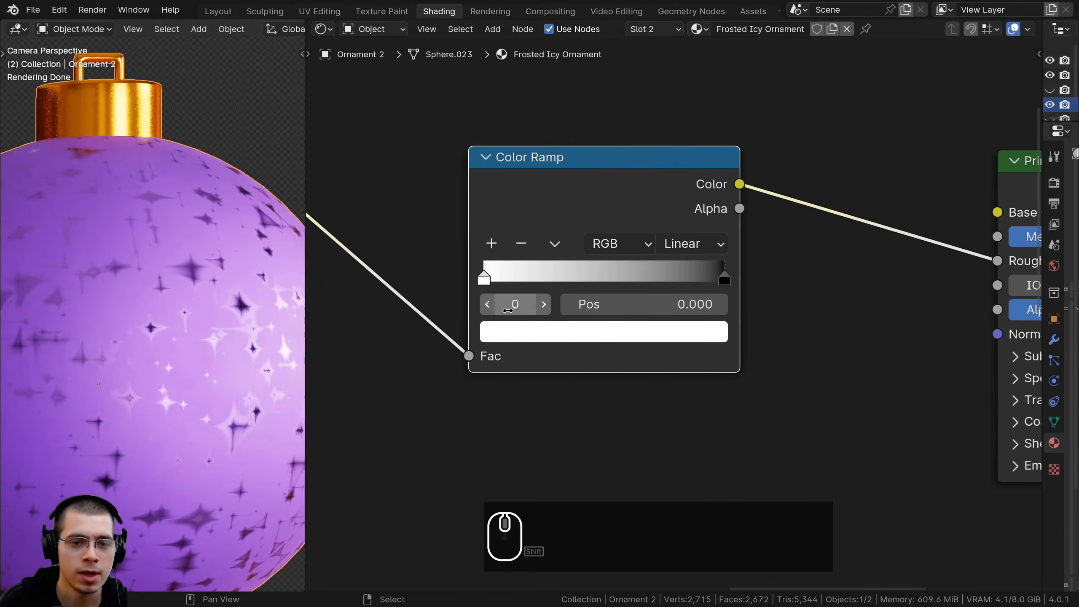
scroll(463, 314, down, 1)
shift+middle_drag(172, 317, 206, 288)
scroll(136, 348, down, 2)
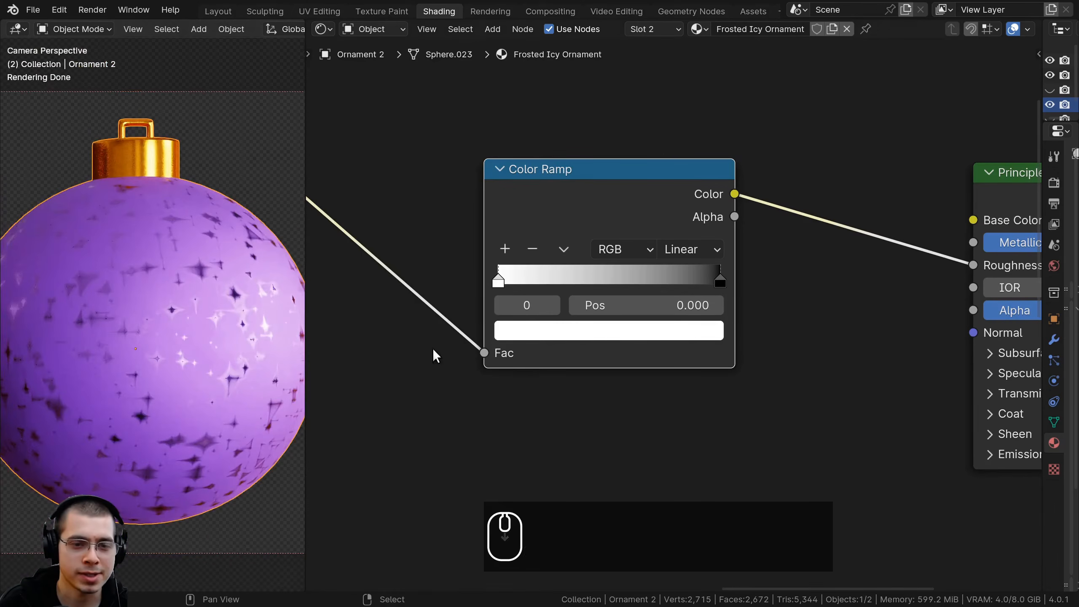
click(553, 331)
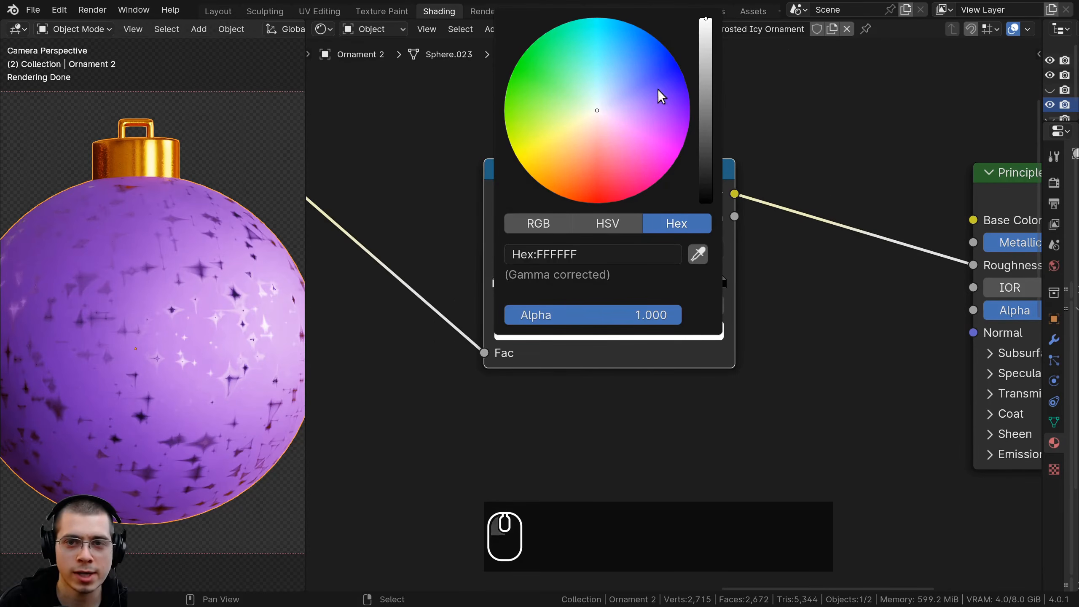
mouse_move(706, 30)
mouse_down()
mouse_move(706, 96)
mouse_move(706, 39)
mouse_up()
scroll(547, 284, down, 3)
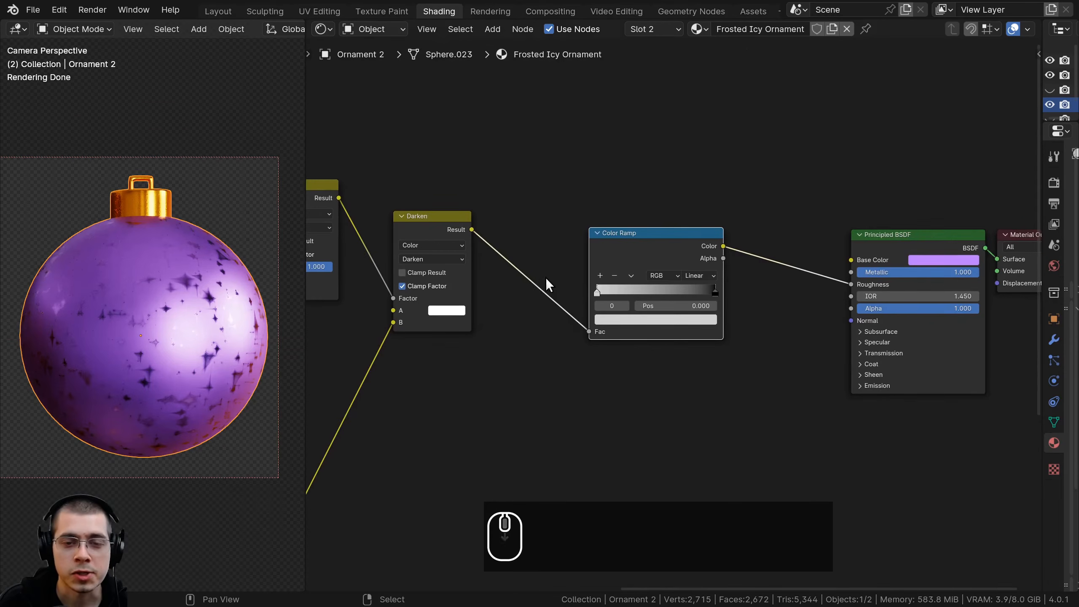
Tidy the positions of the Hue/Saturation/Value nodes beside their Voronoi Texture nodes
middle_drag(530, 283, 732, 274)
middle_drag(352, 267, 612, 249)
drag(530, 83, 534, 130)
middle_drag(542, 375, 550, 334)
drag(543, 420, 540, 365)
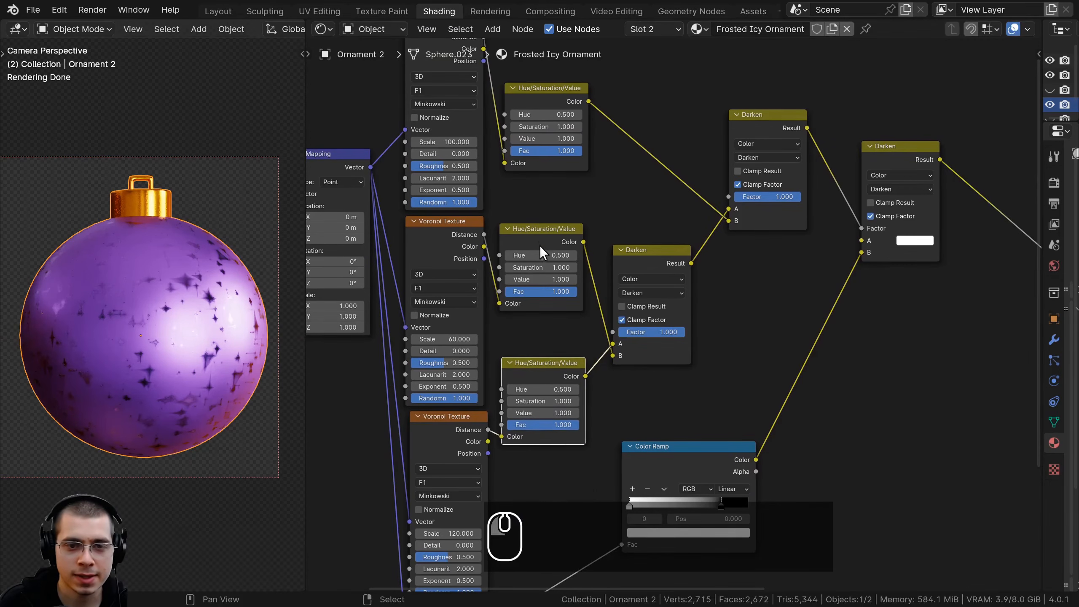
drag(542, 232, 542, 242)
drag(533, 90, 506, 134)
scroll(528, 210, up, 3)
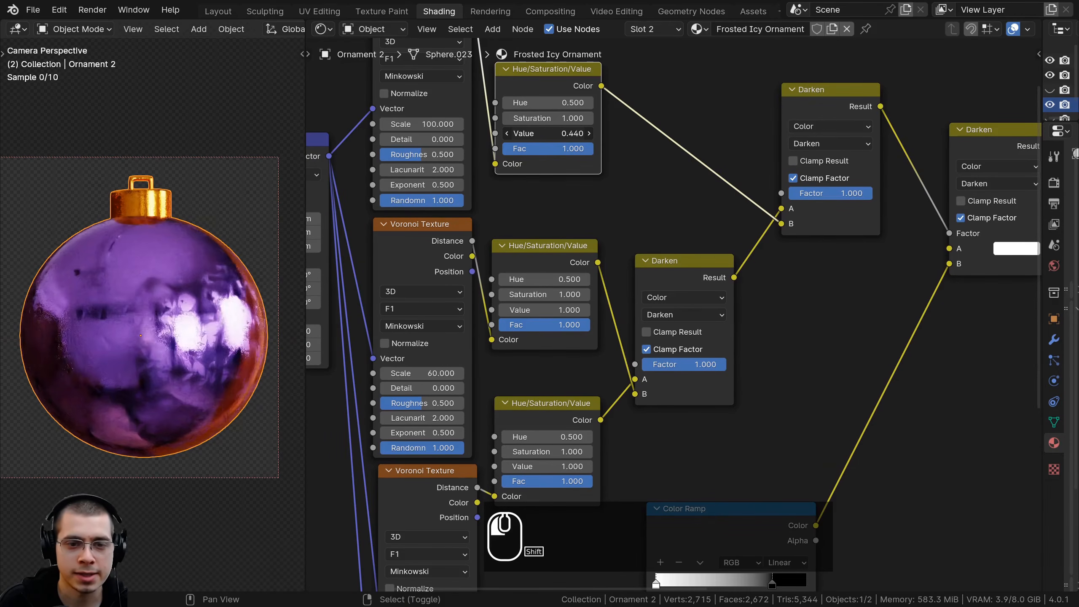
right_click(548, 133)
shift+drag(554, 314, 488, 313)
right_click(553, 313)
Set the Value of the Hue/Saturation/Value node for the scale 100 Voronoi Texture to 0.74
middle_drag(504, 165, 486, 209)
scroll(486, 208, up, 2)
click(497, 155)
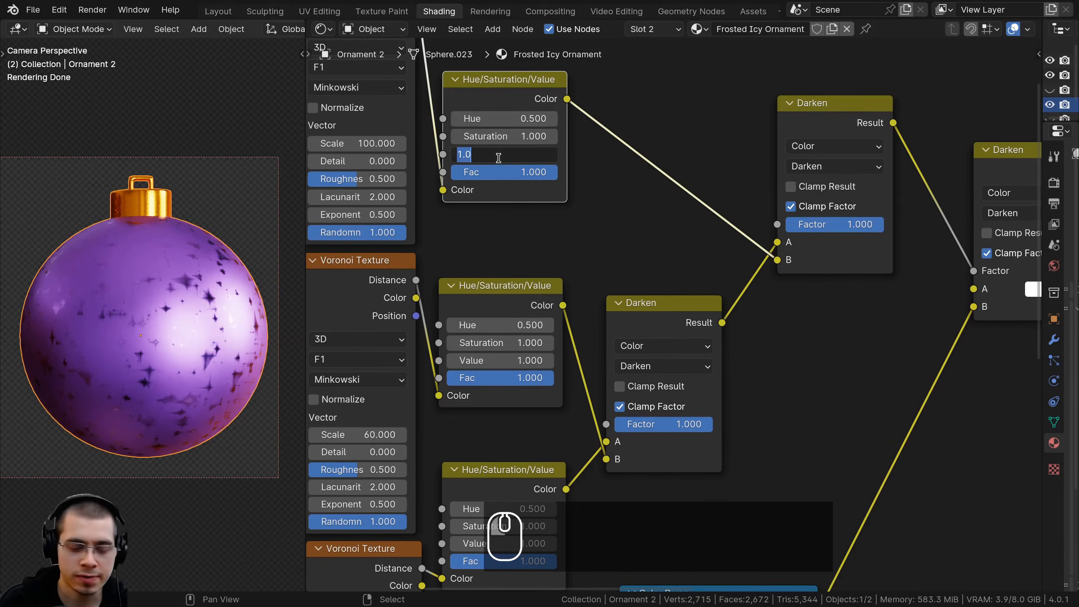
text(.74)
key(Return)
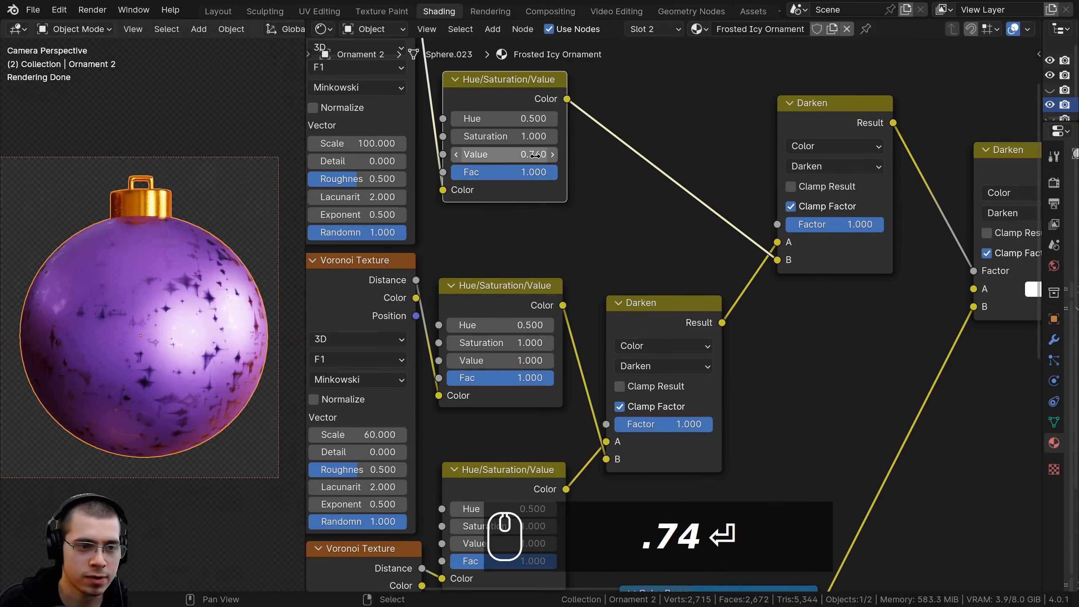
Set the Value of the Hue/Saturation/Value node for the scale 60 Voronoi Texture to 0.7
middle_drag(491, 388, 505, 329)
shift+drag(499, 302, 466, 303)
right_click(500, 302)
click(499, 302)
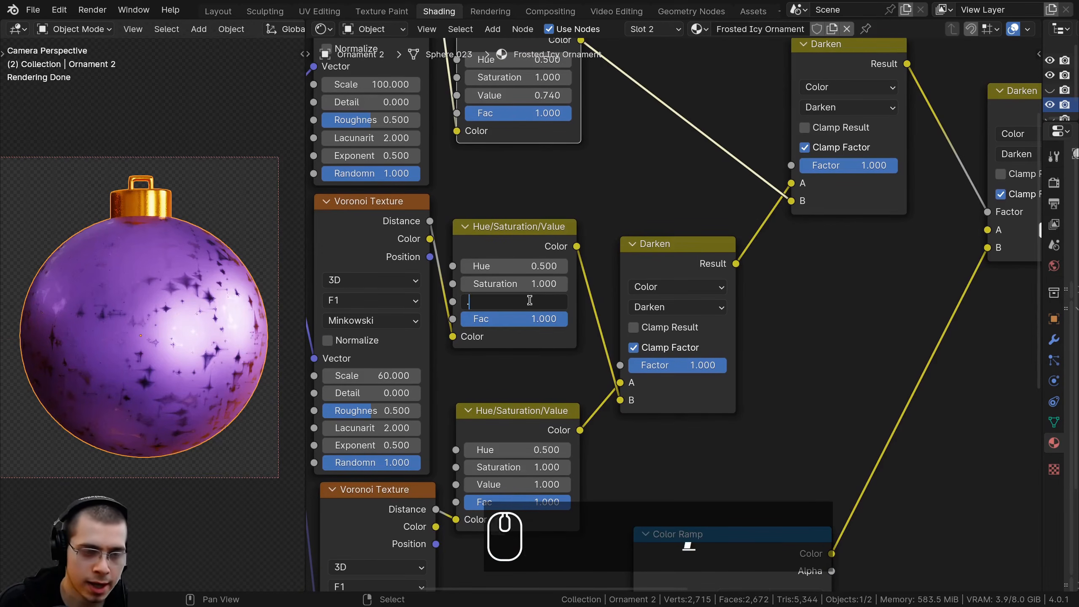
text(.7)
key(Return)
Set the Value of the Hue/Saturation/Value node for the scale 120 Voronoi Texture to 0.66
middle_drag(835, 497, 871, 371)
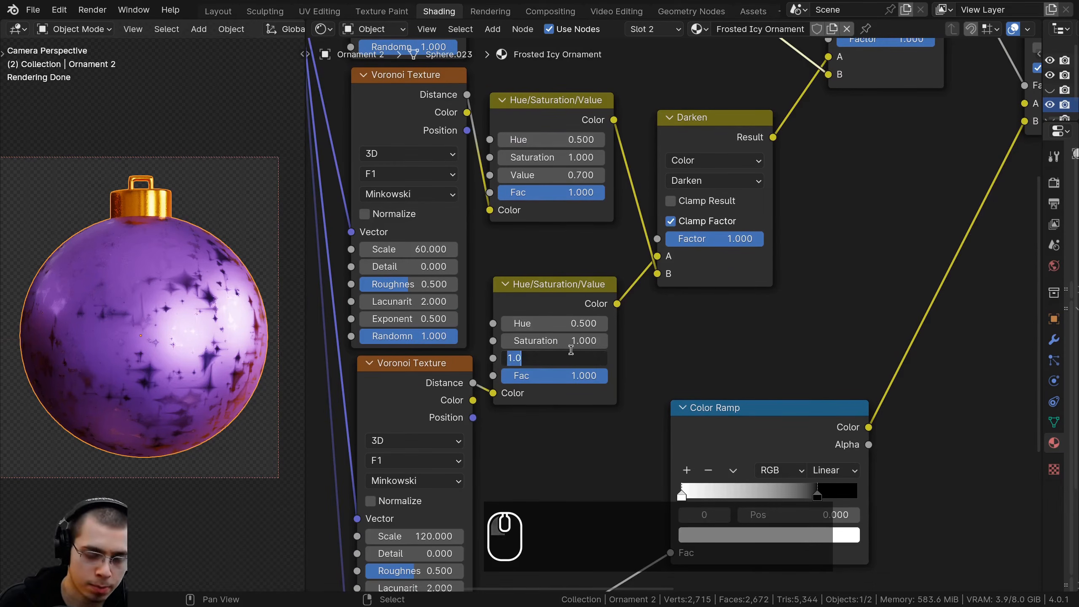
text(.24)
key(Return)
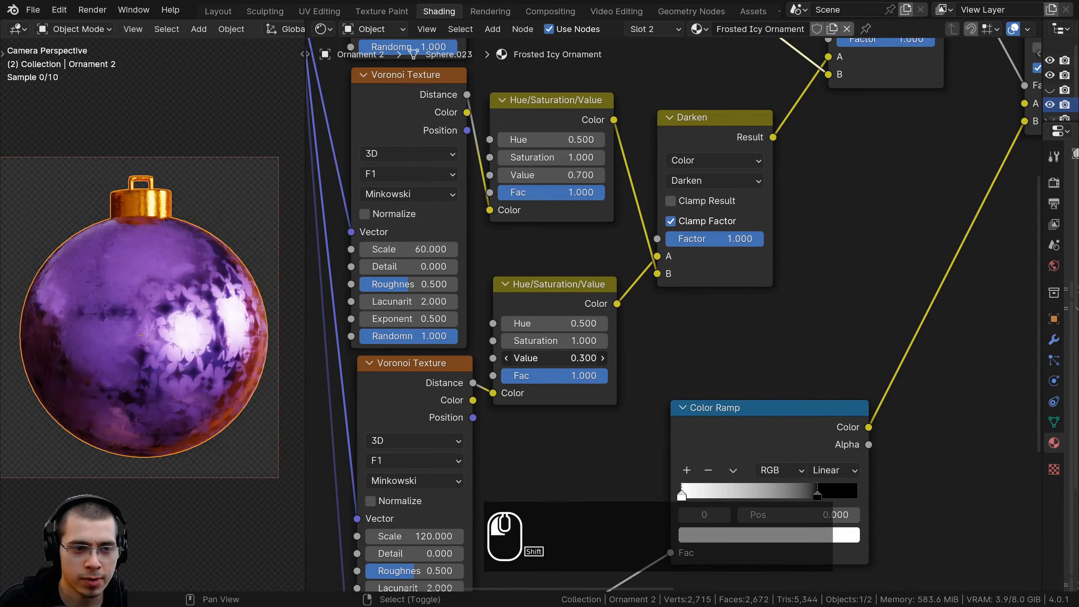
shift+drag(554, 358, 590, 358)
middle_drag(588, 268, 583, 325)
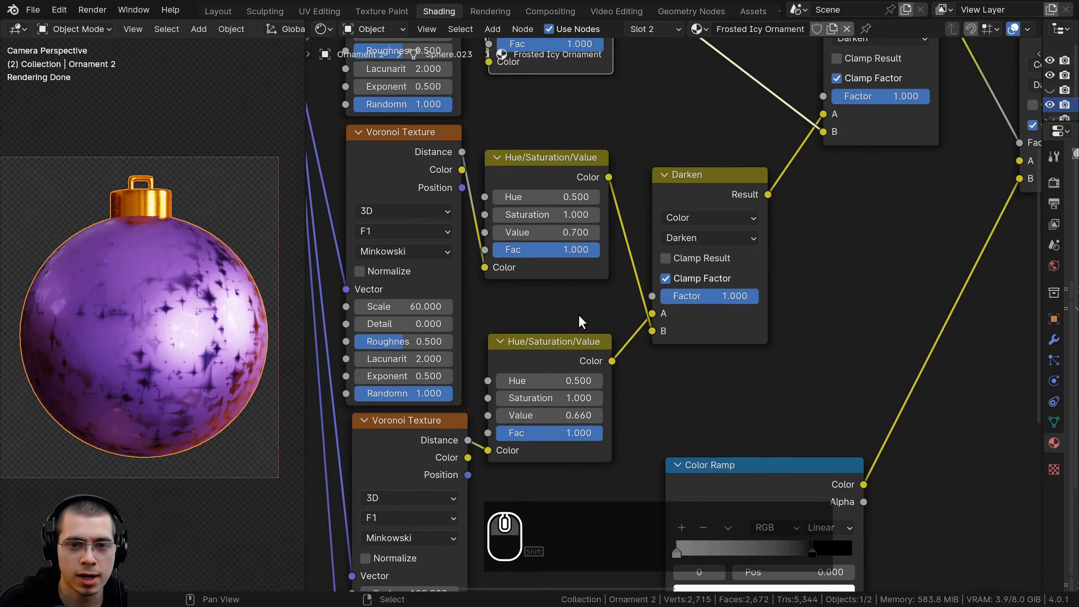
shift+drag(552, 233, 635, 233)
right_click(544, 238)
scroll(197, 313, up, 2)
mouse_move(548, 234)
shift+mouse_down()
mouse_move(507, 234)
mouse_move(528, 234)
shift+mouse_up()
right_click(546, 234)
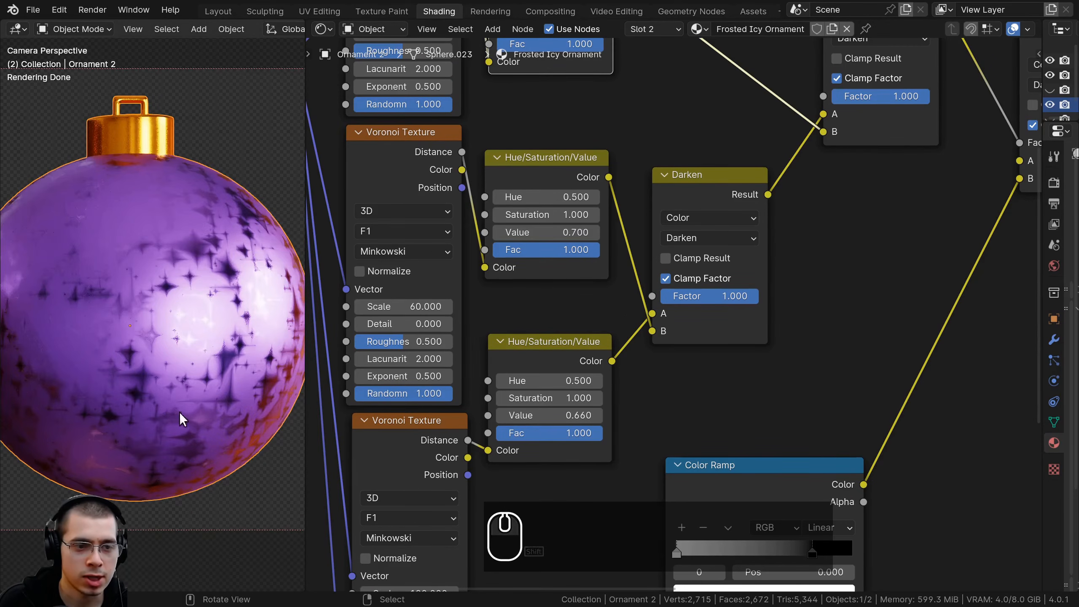
shift+drag(548, 415, 540, 415)
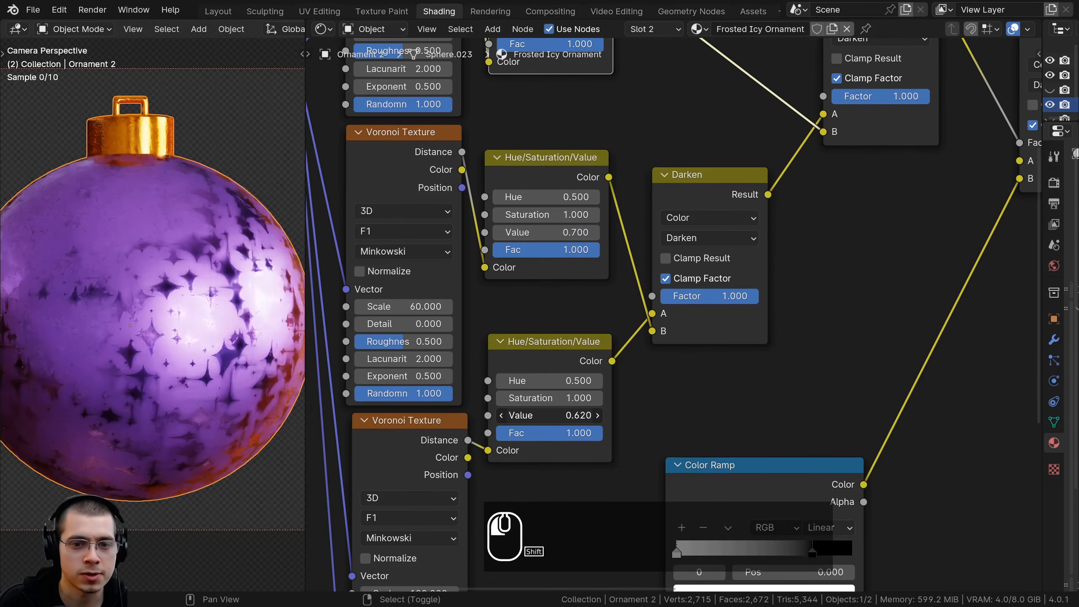
right_click(546, 416)
Move the last two Darken nodes closer to the nodes that feed them
scroll(671, 317, down, 8)
middle_drag(766, 179, 612, 225)
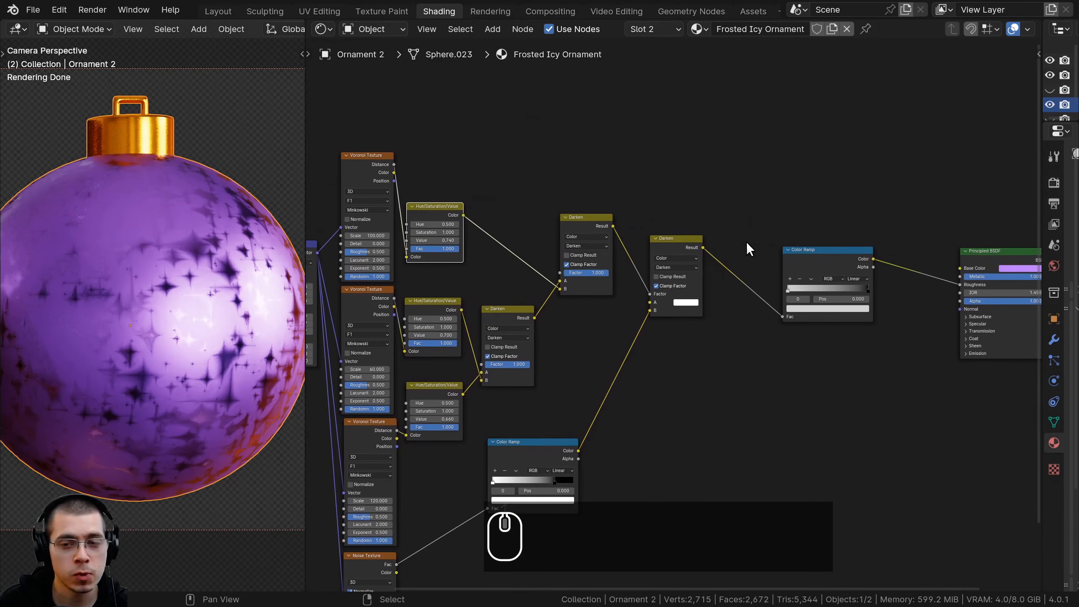
middle_drag(743, 242, 724, 230)
drag(668, 226, 653, 231)
key(b)
drag(625, 200, 594, 247)
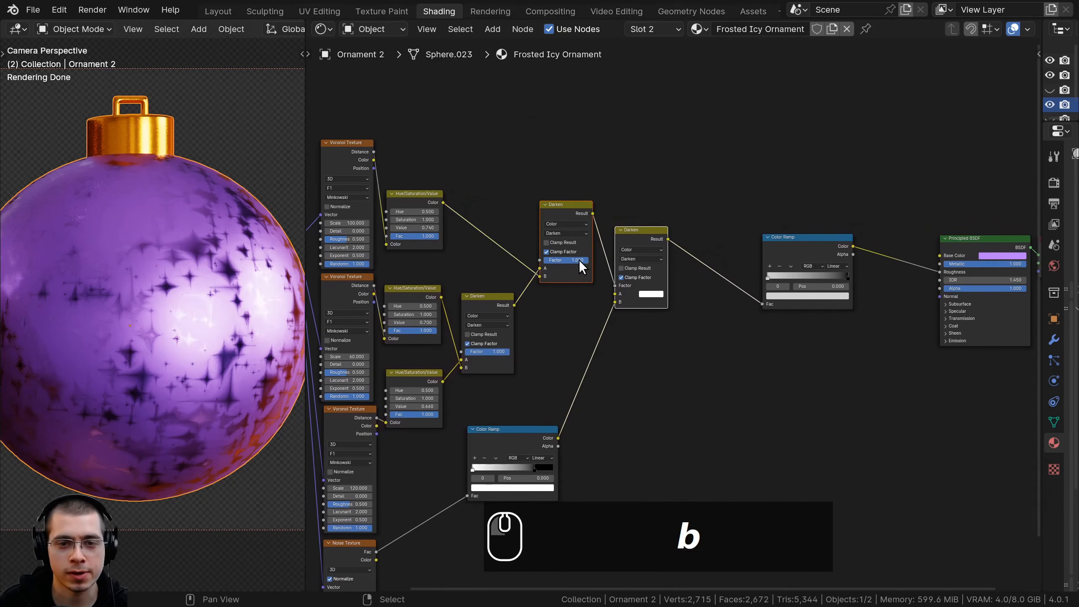
key(g)
click(564, 273)
Shift the noise Color Ramp slightly and place the final Color Ramp right beside the last Darken node
key(a)
drag(526, 431, 512, 427)
middle_drag(765, 282, 672, 307)
Insert a Hue/Saturation/Value node between the final Color Ramp and the Principled BSDF's Roughness, and bring the shader and output nodes closer
drag(724, 283, 627, 284)
scroll(638, 281, up, 2)
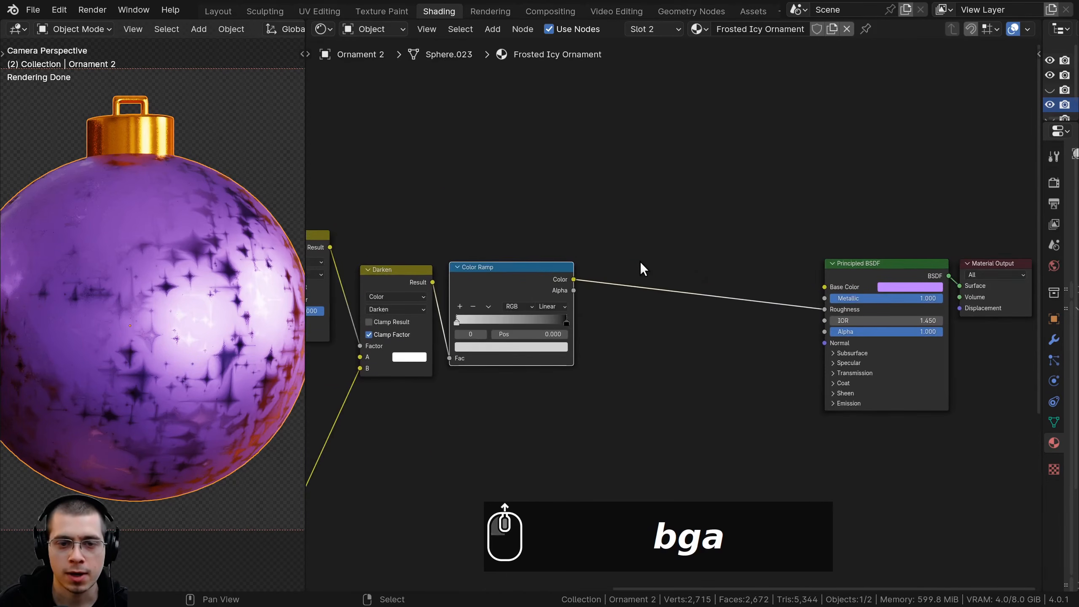
key(shift+a)
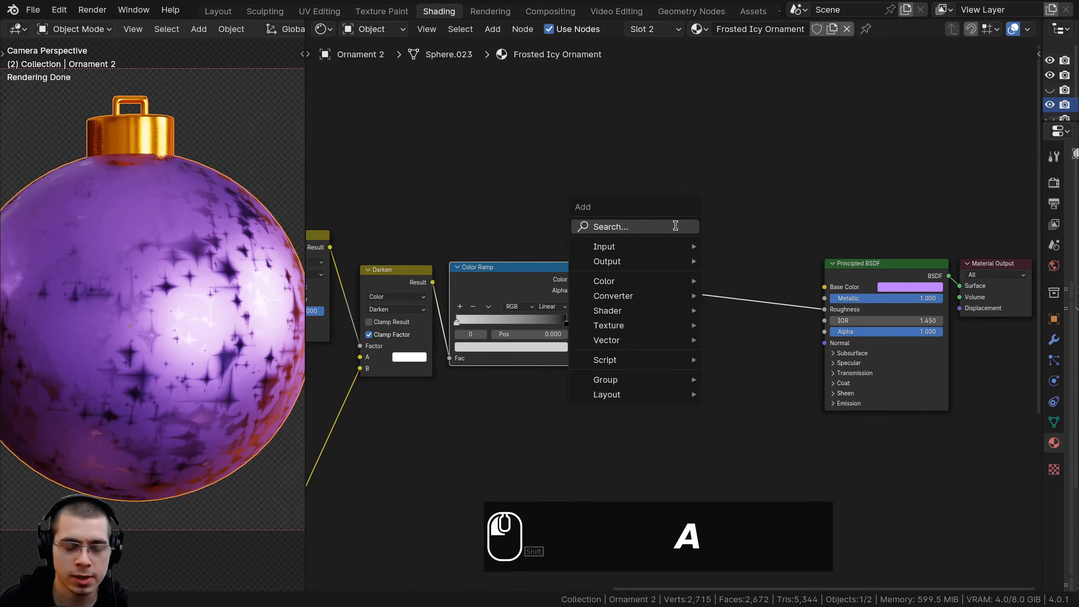
text(hue)
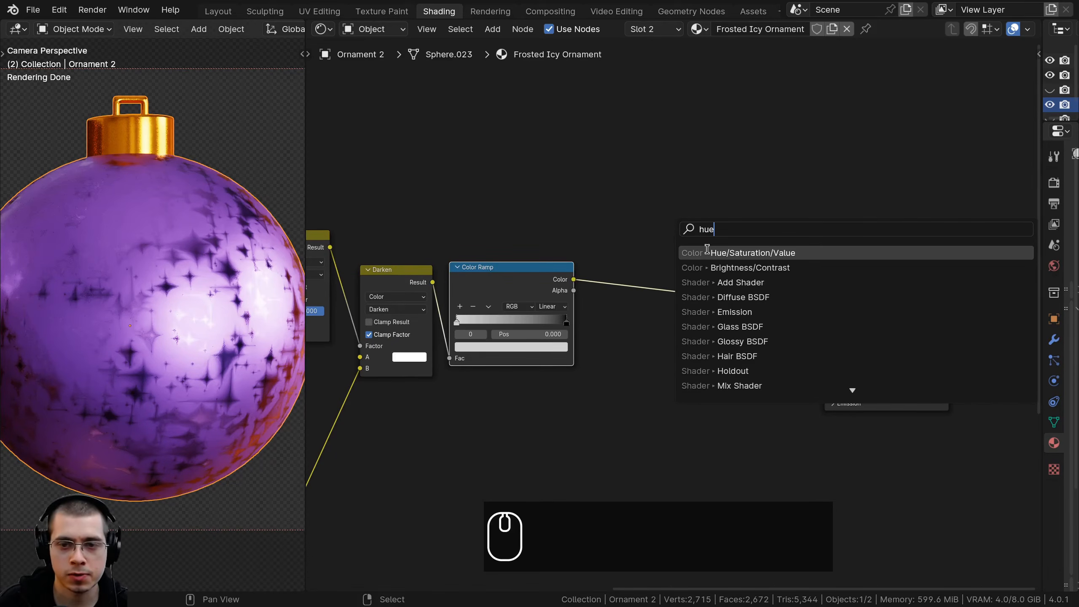
click(707, 250)
click(609, 281)
drag(620, 278, 596, 282)
drag(750, 176, 994, 330)
key(g)
click(656, 296)
Try out a different setting on the new Hue/Saturation/Value node
scroll(653, 294, up, 2)
scroll(680, 292, up, 2)
middle_drag(681, 292, 696, 228)
scroll(595, 272, up, 2)
middle_drag(595, 273, 657, 290)
shift+drag(661, 281, 717, 281)
right_click(661, 281)
Pack all nodes except the Material Output into one node group and return to the material level
scroll(650, 294, down, 12)
middle_drag(587, 312, 715, 272)
scroll(223, 260, down, 2)
scroll(519, 249, down, 2)
drag(379, 114, 838, 472)
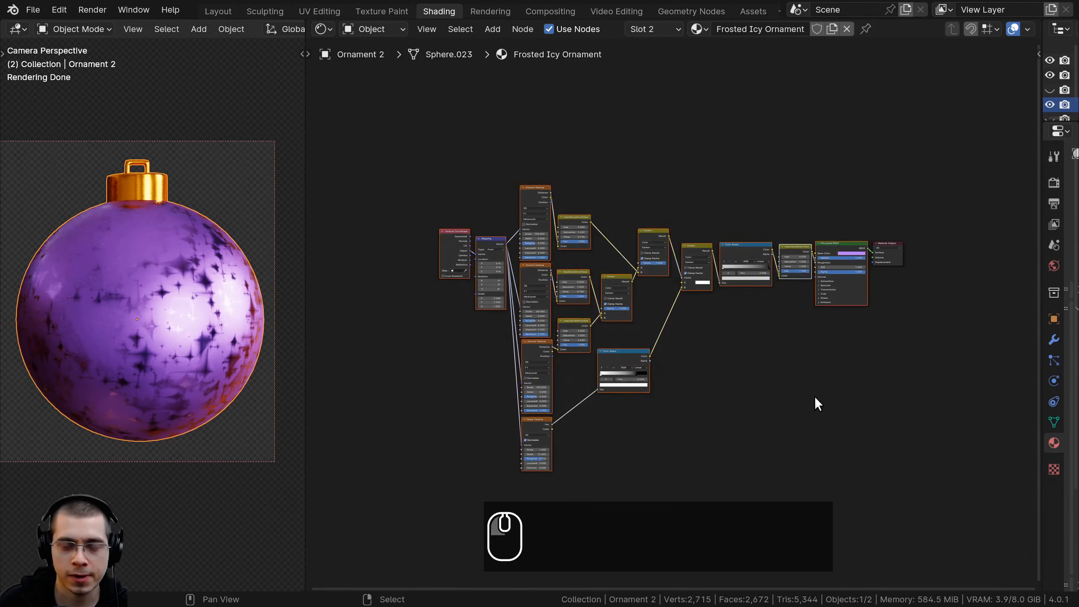
middle_drag(792, 380, 735, 401)
scroll(736, 401, up, 1)
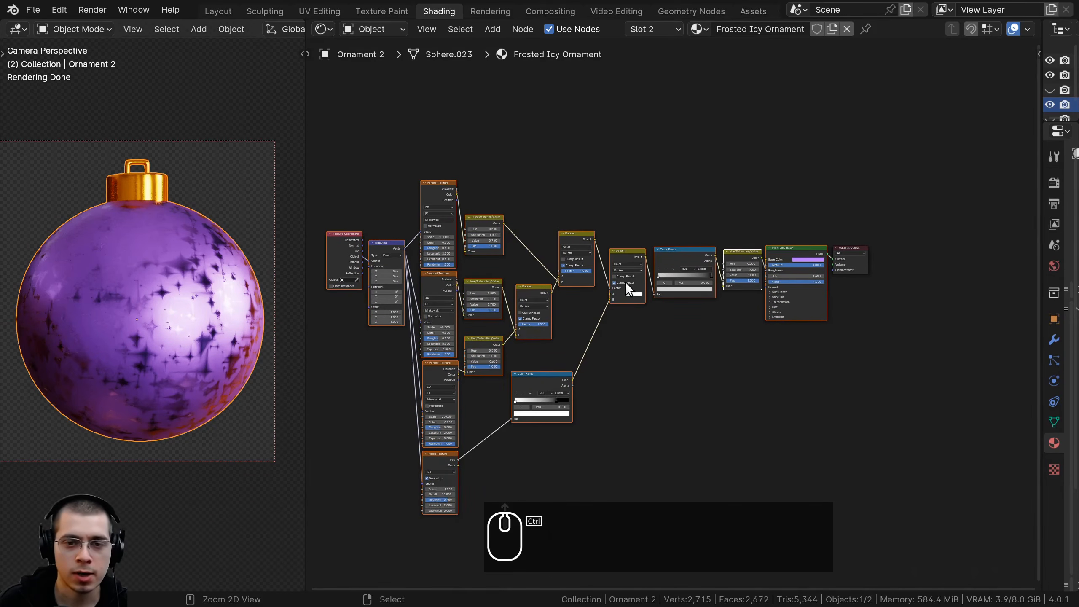
key(ctrl+g)
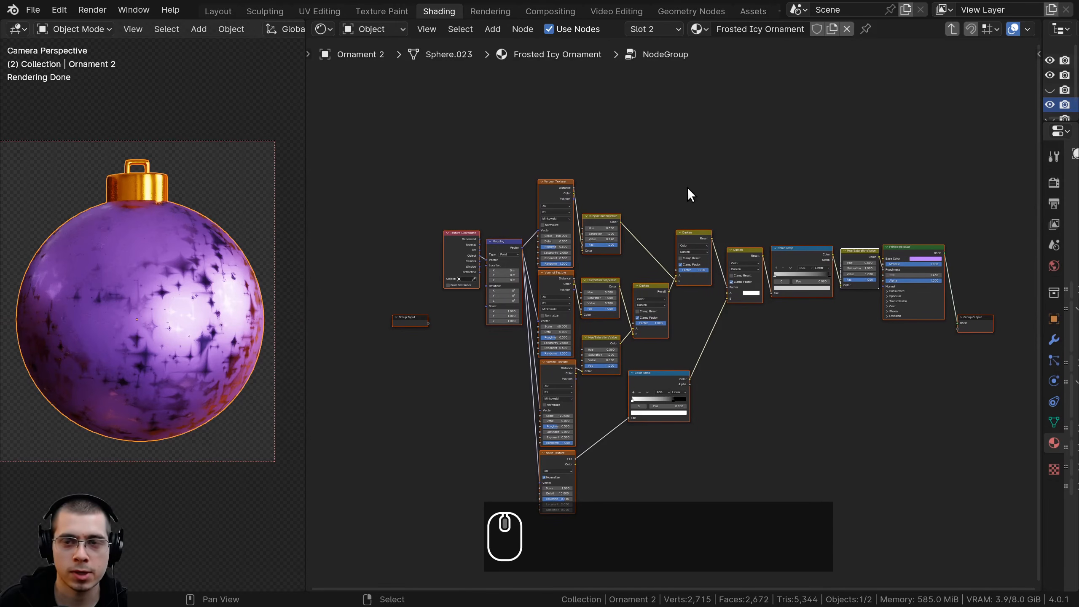
middle_drag(686, 193, 659, 194)
key(Tab)
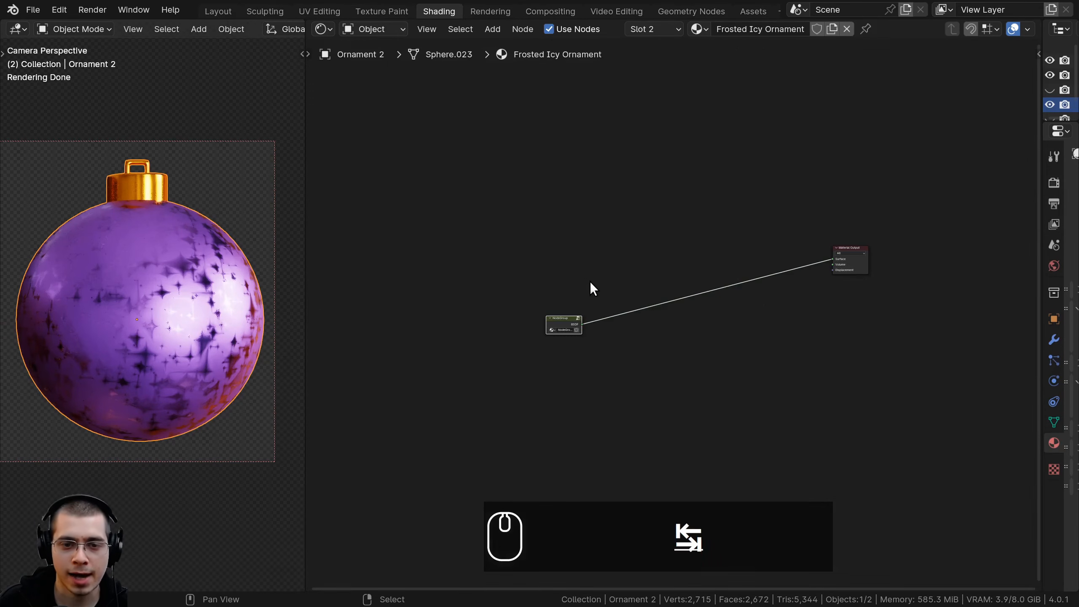
Place the new node group right beside the Material Output and widen the group node
scroll(590, 282, up, 2)
drag(486, 325, 897, 208)
middle_drag(753, 248, 569, 307)
scroll(595, 298, up, 2)
middle_drag(653, 275, 564, 289)
scroll(564, 289, up, 5)
click(539, 276)
drag(543, 276, 460, 275)
Rename the node group as Frosted Icy Ornament, reusing the material's name
key(ctrl+c)
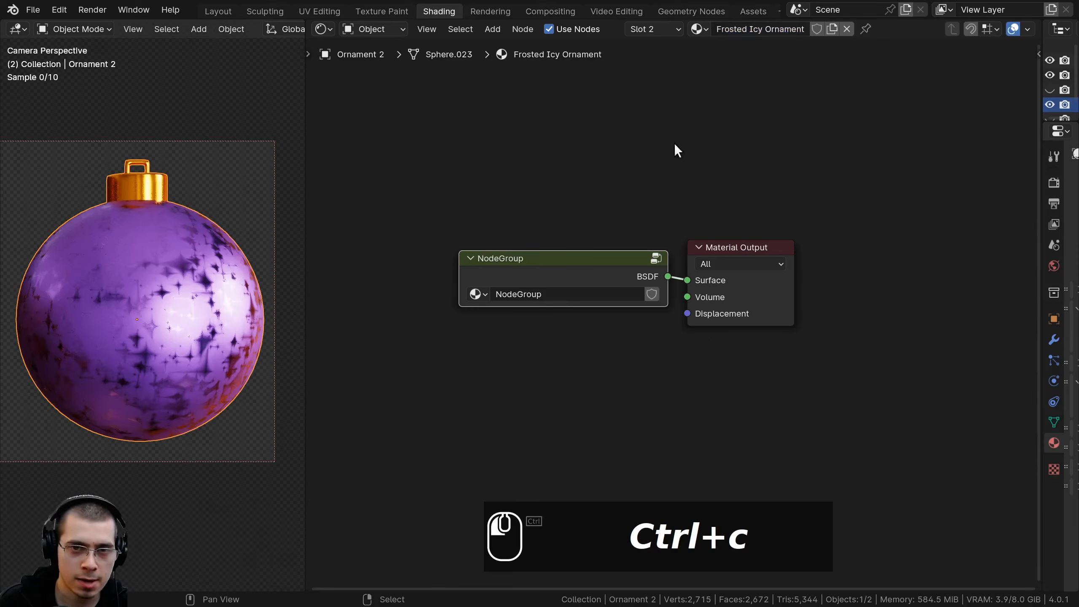
key(ctrl+v)
scroll(546, 289, up, 2)
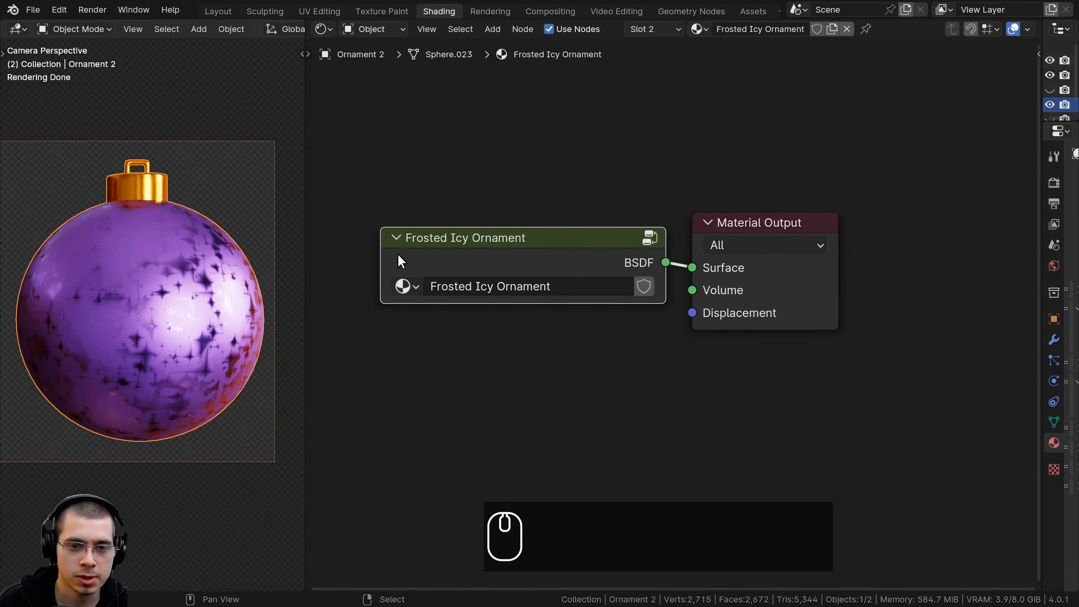
scroll(515, 277, down, 1)
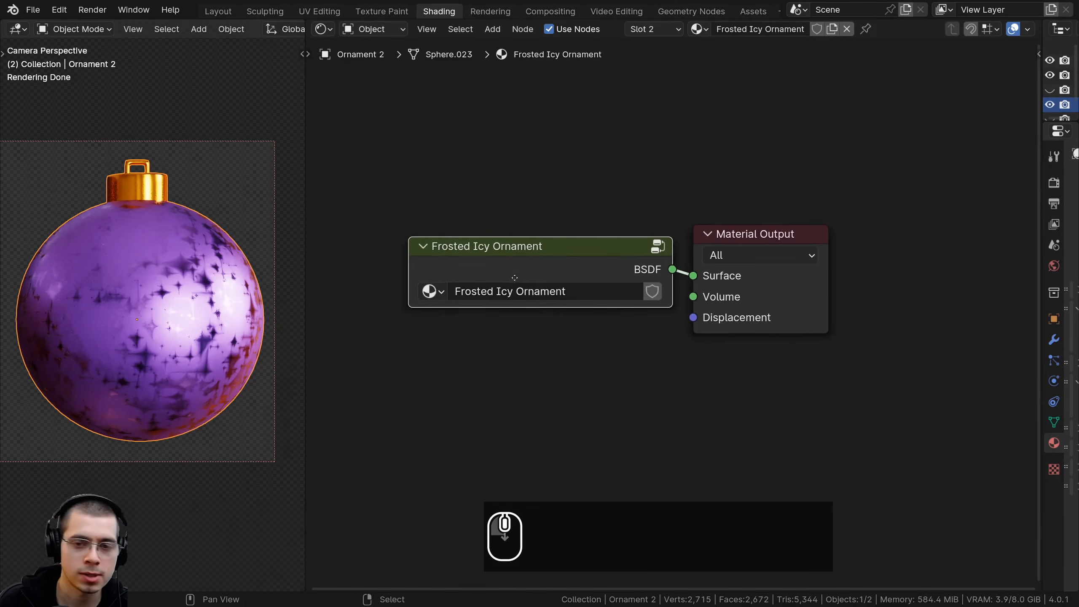
Open the Frosted Icy Ornament group and rename its BSDF output as Shader
key(Tab)
middle_drag(613, 311, 622, 323)
scroll(622, 322, down, 3)
middle_drag(705, 250, 666, 260)
key(n)
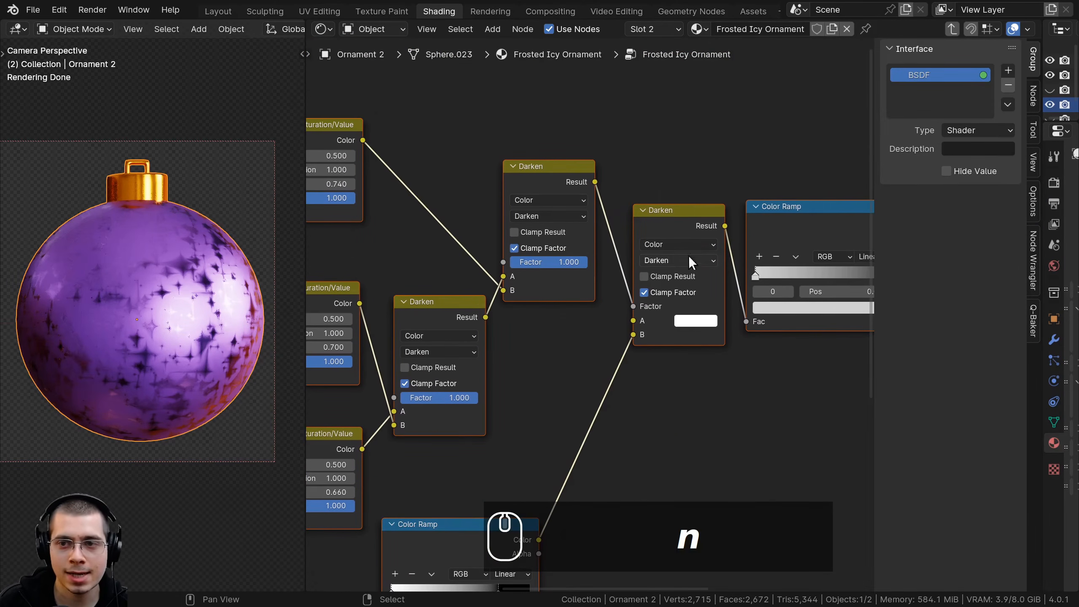
double_click(923, 76)
text(Shader)
key(Return)
Move the Group Input node to just below the Texture Coordinate node
scroll(497, 378, down, 3)
middle_drag(491, 376, 522, 354)
scroll(749, 357, up, 1)
scroll(510, 359, up, 2)
click(415, 310)
scroll(472, 319, up, 1)
middle_drag(474, 319, 553, 353)
key(g)
click(585, 339)
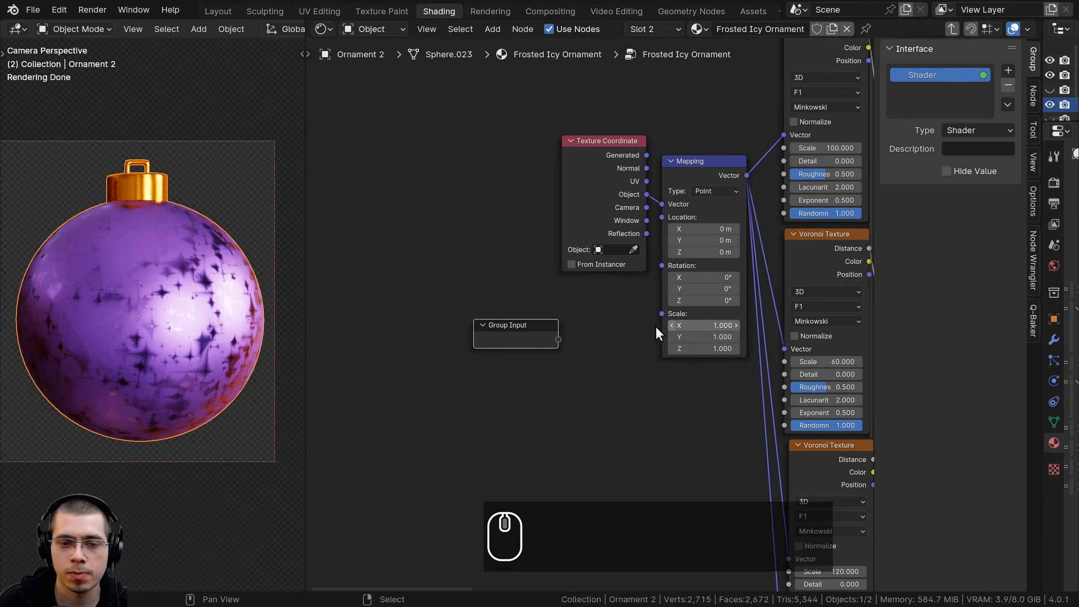
Move the Group Input node across to just above the final Color Ramp, near the Principled BSDF
middle_drag(661, 327, 653, 324)
scroll(549, 334, down, 4)
middle_drag(533, 338, 377, 372)
scroll(368, 371, down, 1)
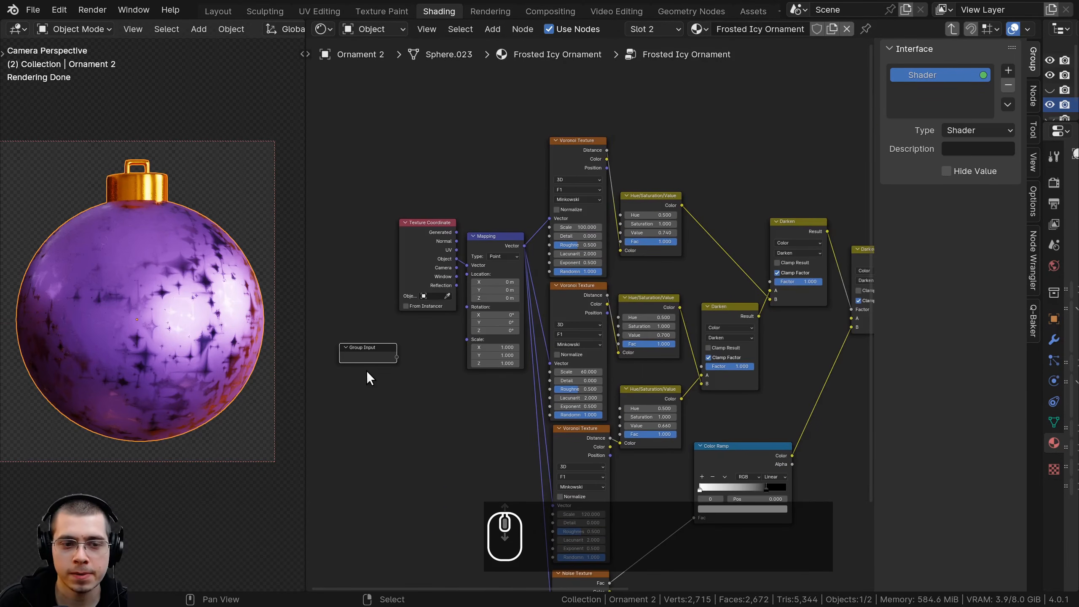
key(g)
click(807, 187)
middle_drag(807, 186, 468, 236)
key(g)
click(673, 285)
middle_drag(736, 301, 639, 318)
scroll(639, 319, up, 4)
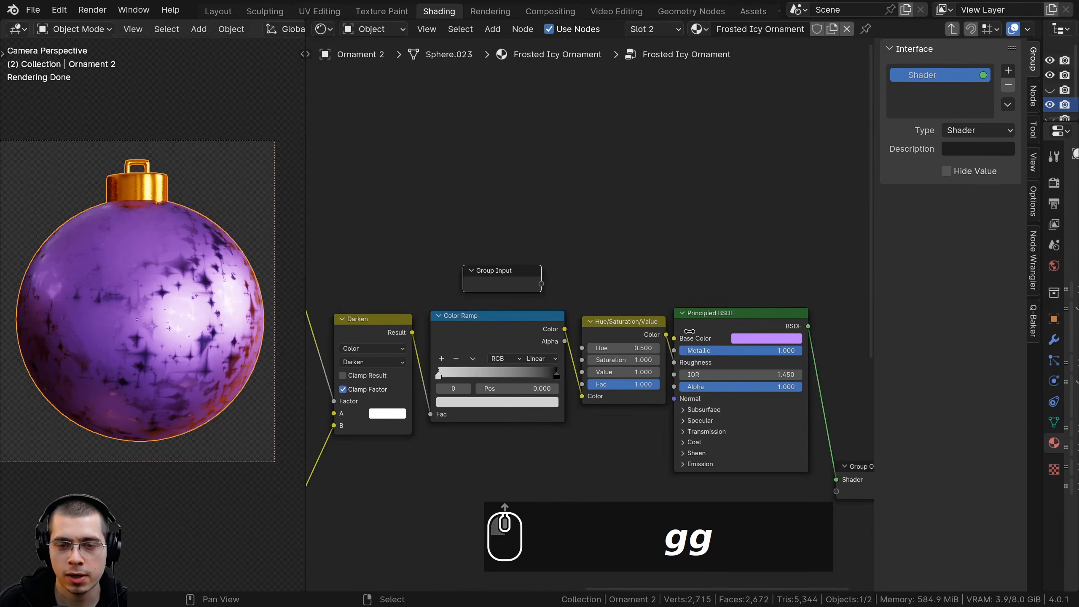
Expose the Principled BSDF's Base Color as a group input and name it Color
drag(675, 338, 541, 285)
double_click(929, 92)
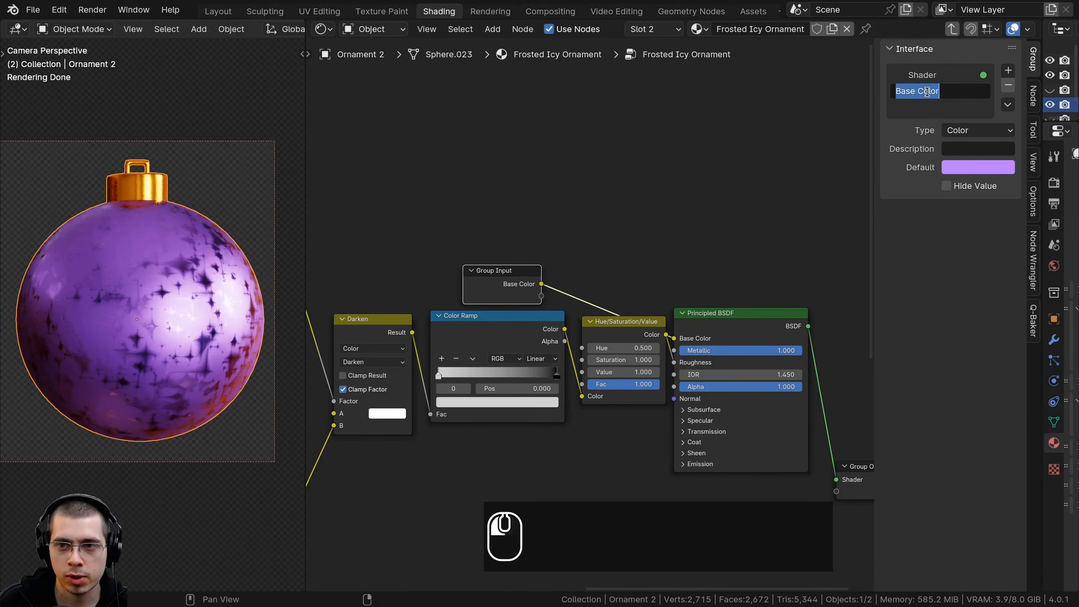
click(548, 248)
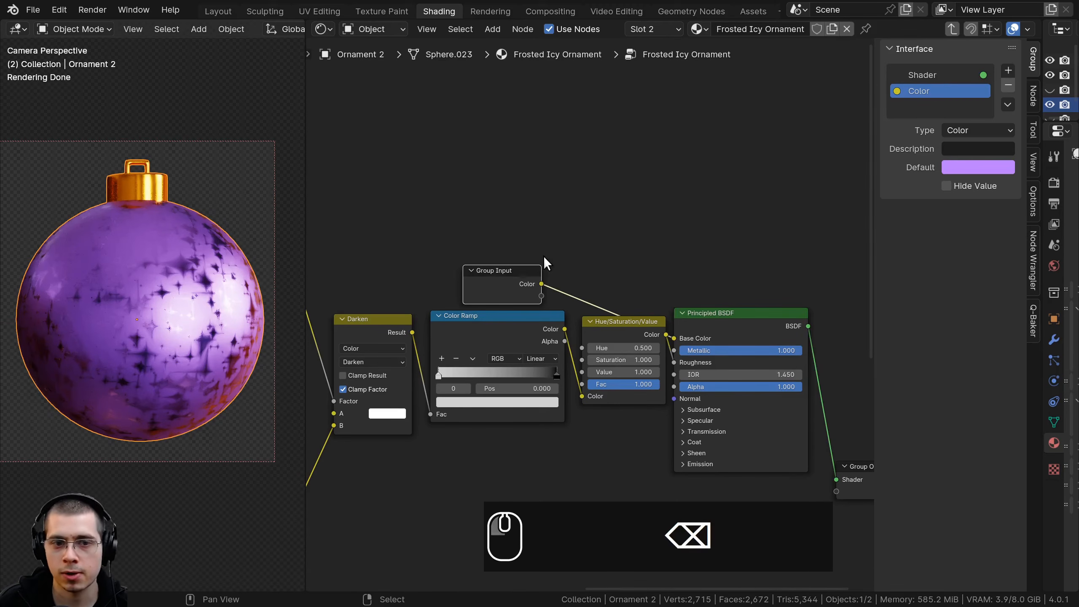
Move the Group Input node back beside the Mapping node's Scale socket
right_click(507, 278)
scroll(508, 277, down, 4)
middle_drag(627, 239, 658, 243)
scroll(612, 259, down, 3)
middle_drag(584, 266, 759, 207)
scroll(681, 250, down, 2)
scroll(765, 192, down, 3)
scroll(761, 205, up, 1)
key(g)
click(436, 277)
middle_drag(438, 293, 545, 339)
scroll(614, 290, up, 10)
key(g)
click(609, 287)
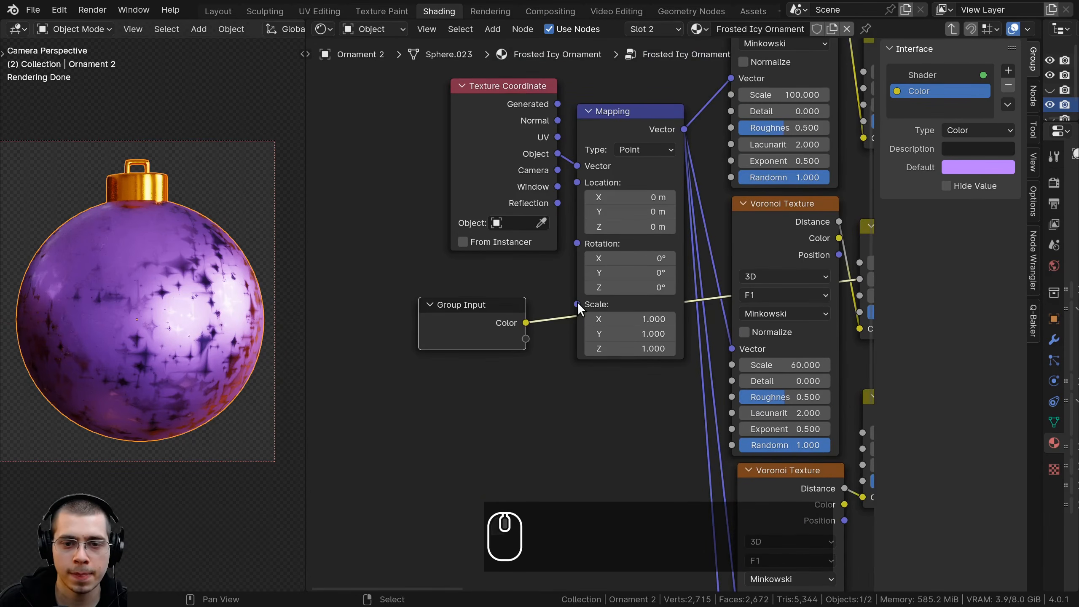
Expose the Mapping node's Scale as a group input of type Float with a default of 1
drag(577, 303, 463, 321)
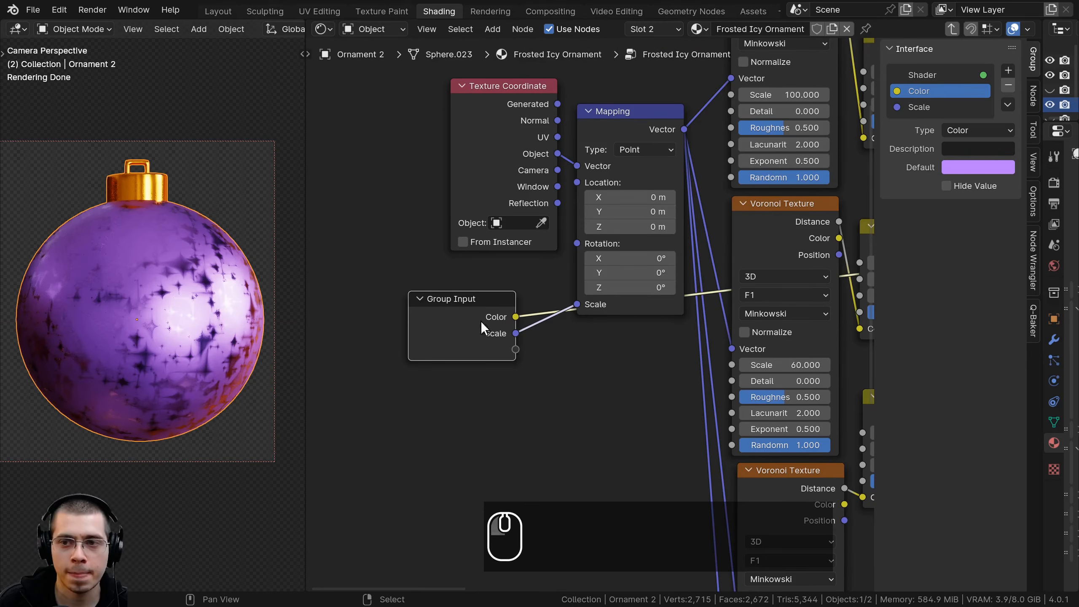
click(929, 108)
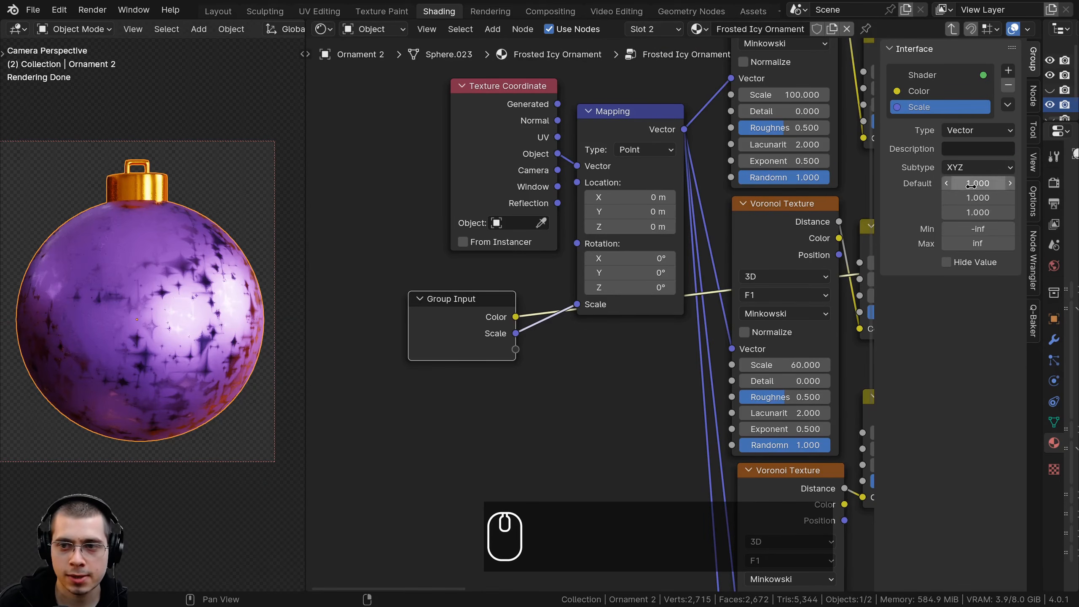
click(962, 132)
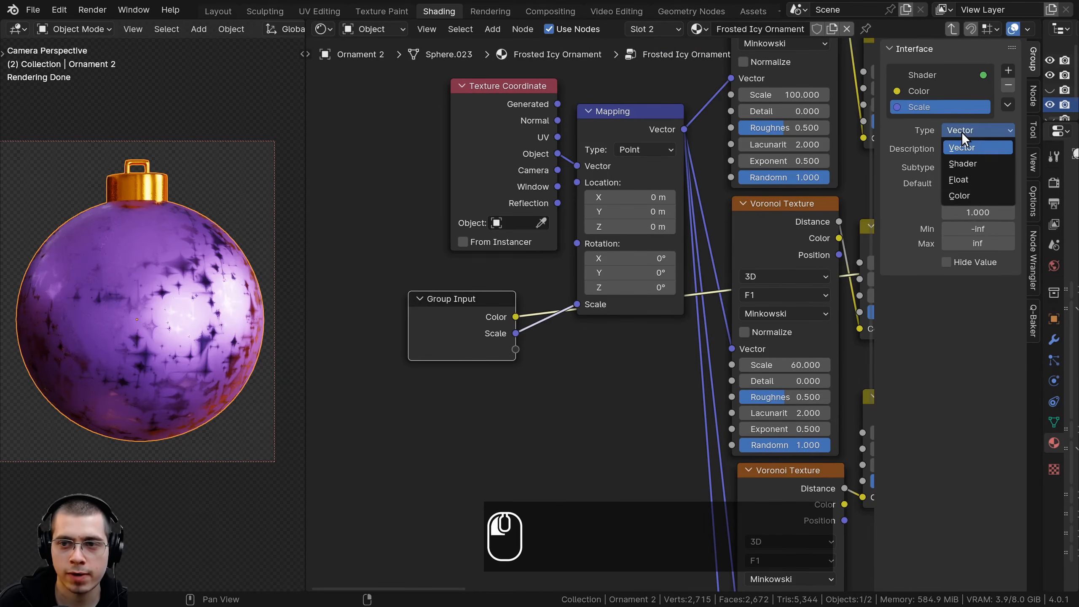
click(962, 180)
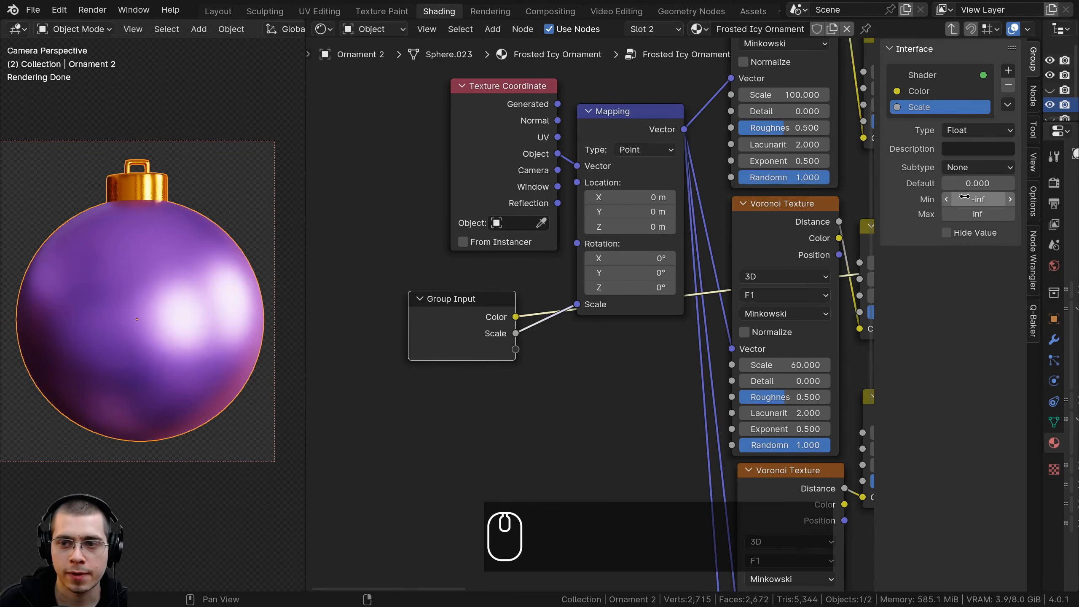
click(250, 209)
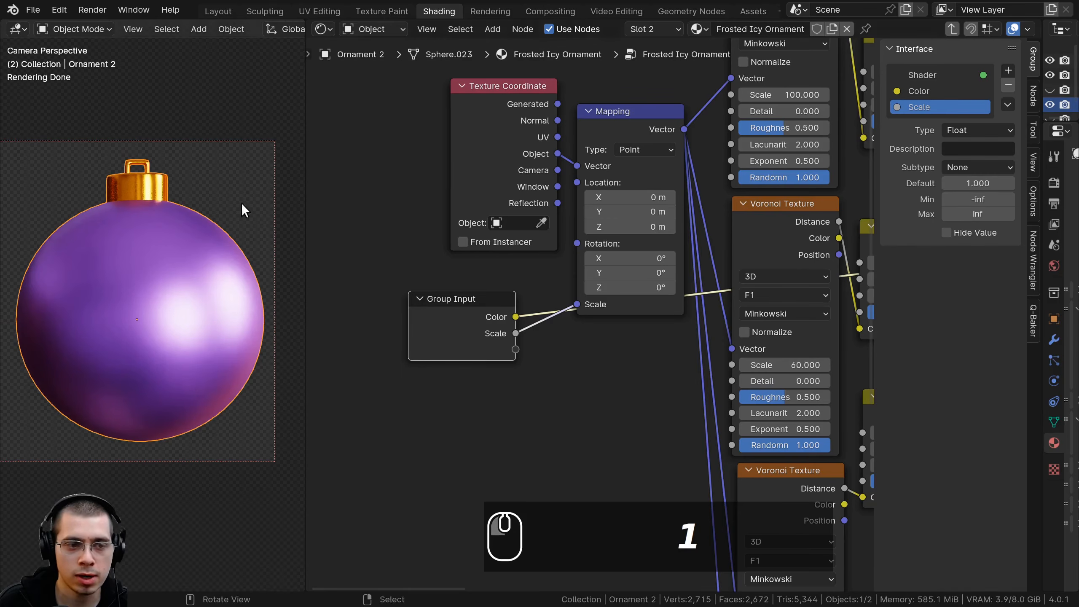
Leave the group and set the Frosted Icy Ornament node's Scale to 1
scroll(435, 304, up, 2)
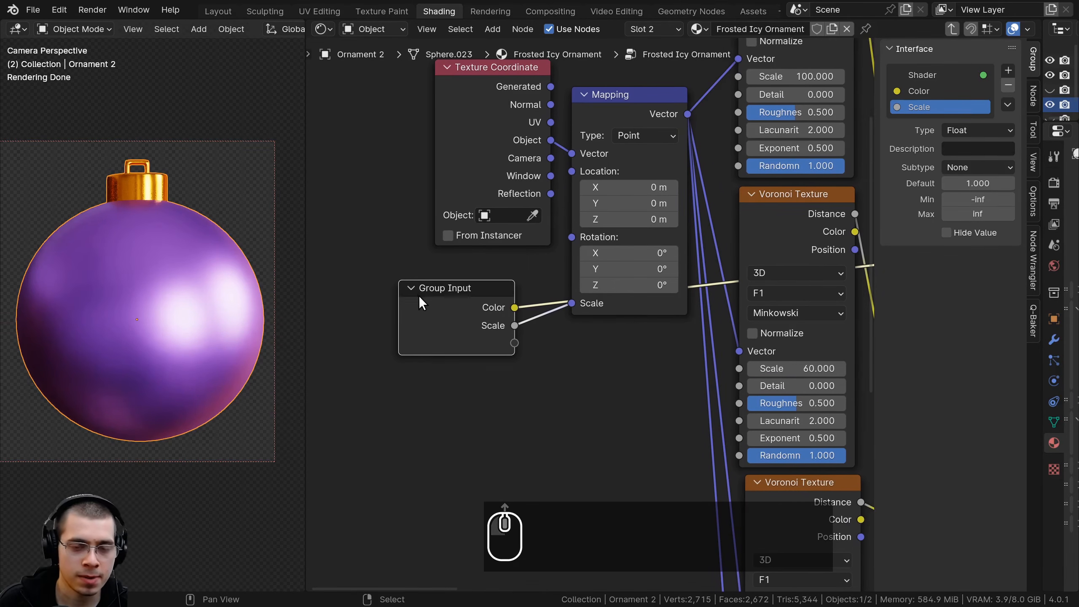
key(Tab)
click(440, 336)
click(462, 258)
drag(463, 255, 463, 246)
drag(434, 325, 378, 325)
right_click(434, 325)
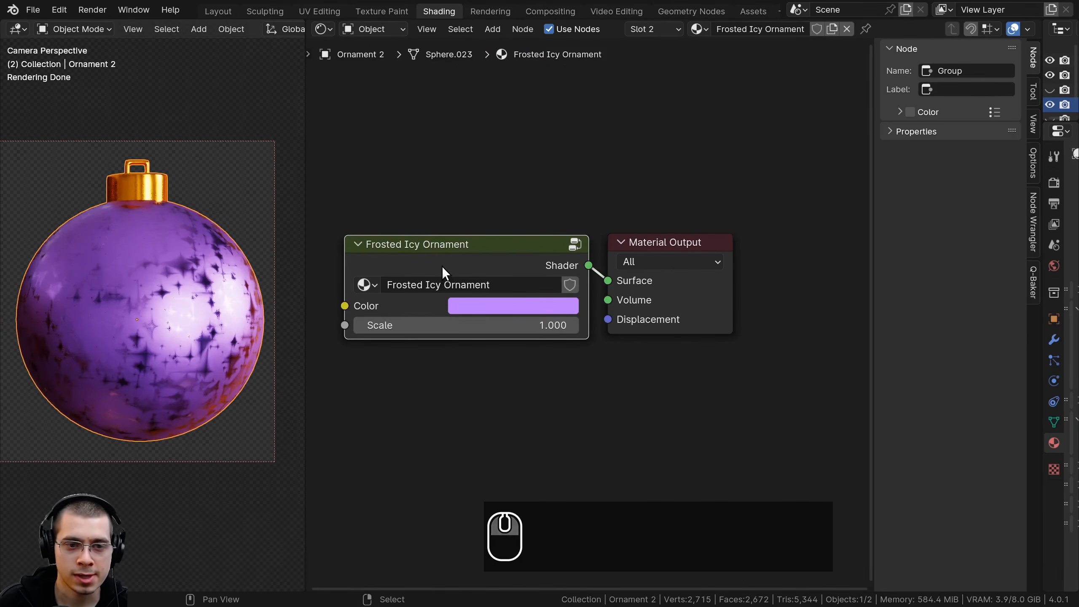
Inside the group, try out a different brightness for the A color of the last Darken node
key(Tab)
scroll(508, 335, down, 1)
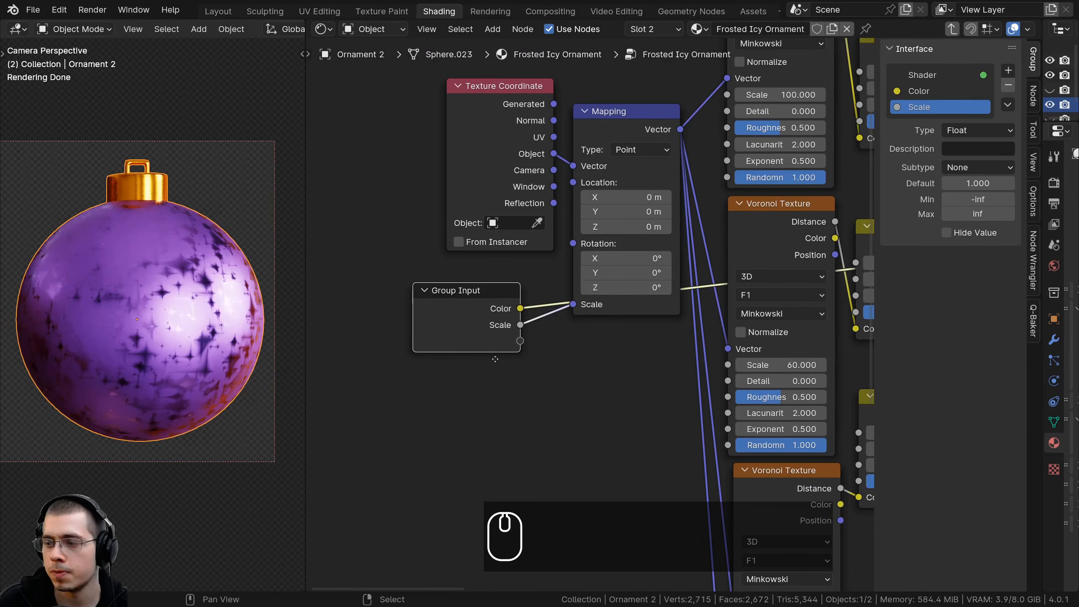
scroll(637, 353, down, 3)
middle_drag(836, 349, 717, 348)
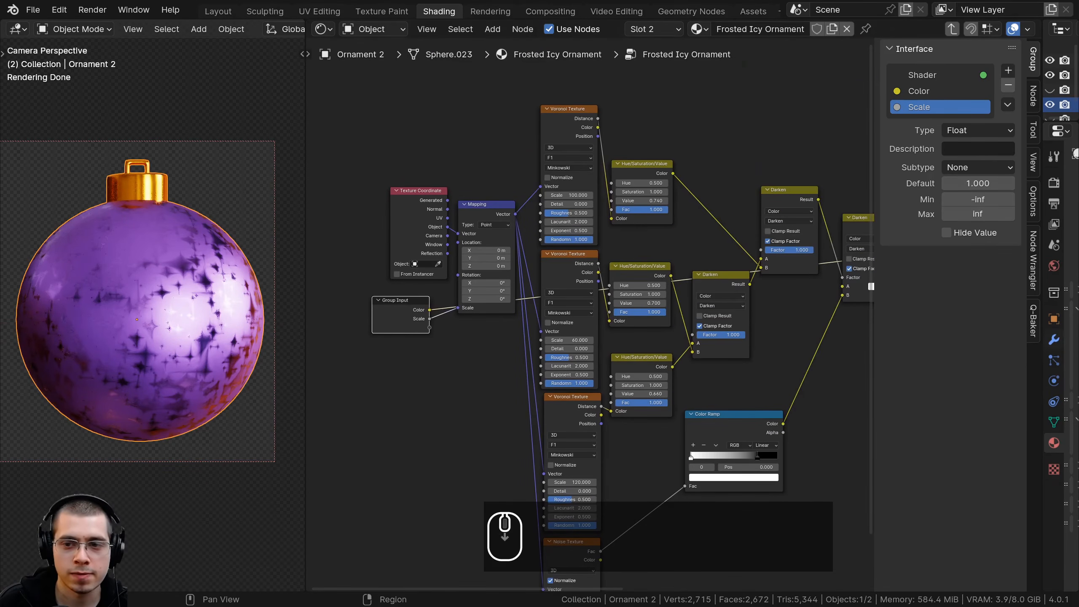
middle_drag(868, 361, 631, 375)
scroll(633, 323, up, 3)
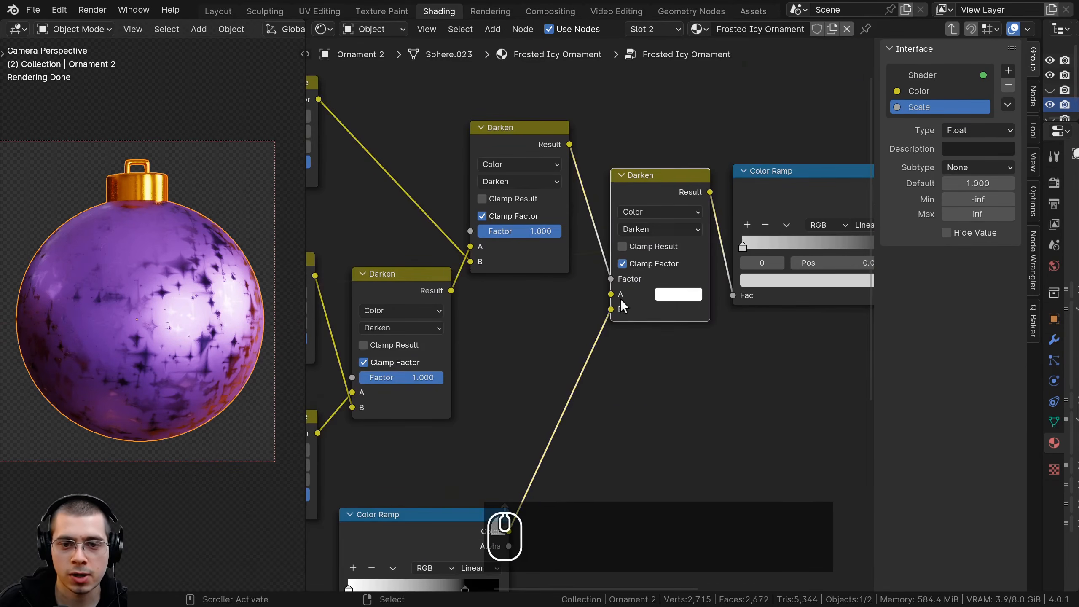
click(673, 295)
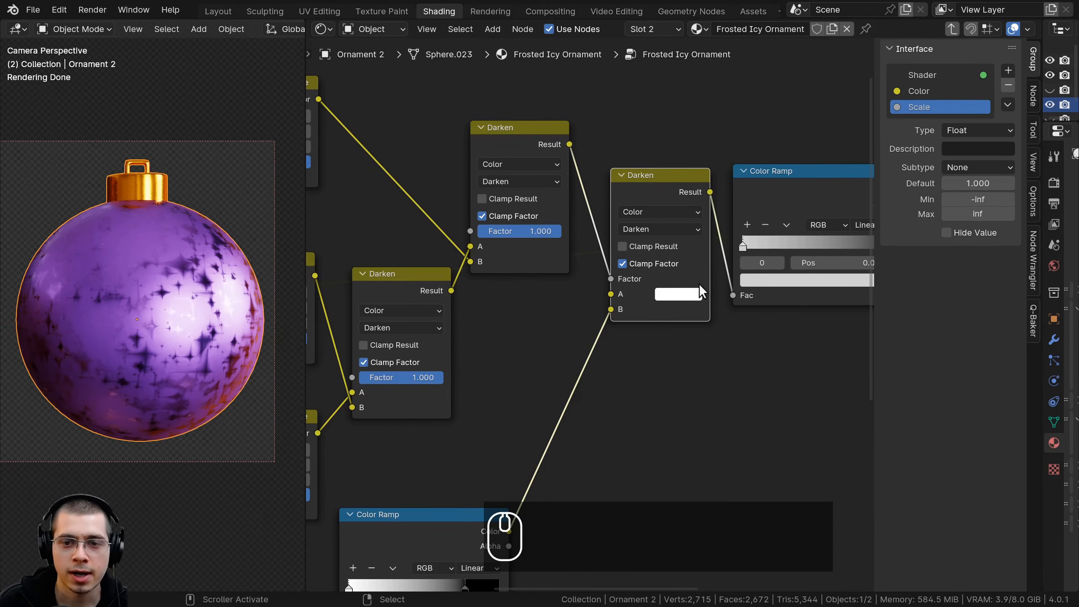
click(697, 294)
drag(798, 102, 799, 73)
Expose the last Darken node's A color as a group input and return to the material level
scroll(587, 311, down, 3)
middle_drag(594, 317, 746, 272)
drag(756, 252, 618, 337)
middle_drag(618, 337, 510, 350)
scroll(592, 344, up, 2)
click(490, 341)
key(Tab)
scroll(459, 347, up, 1)
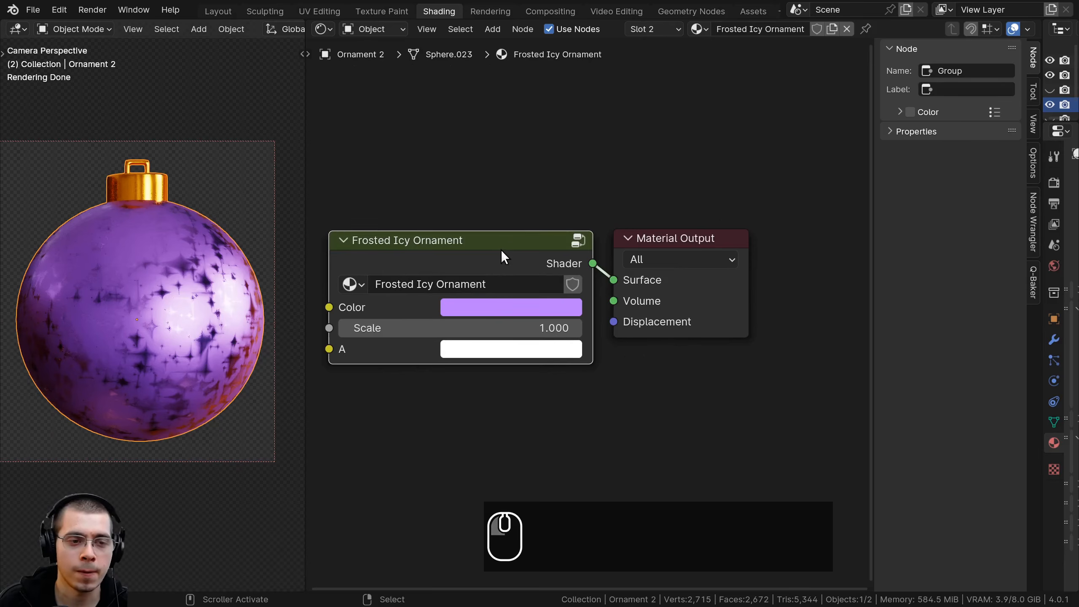
Rename the group's A input as Visibility and change its type to Float
key(Tab)
scroll(497, 265, up, 2)
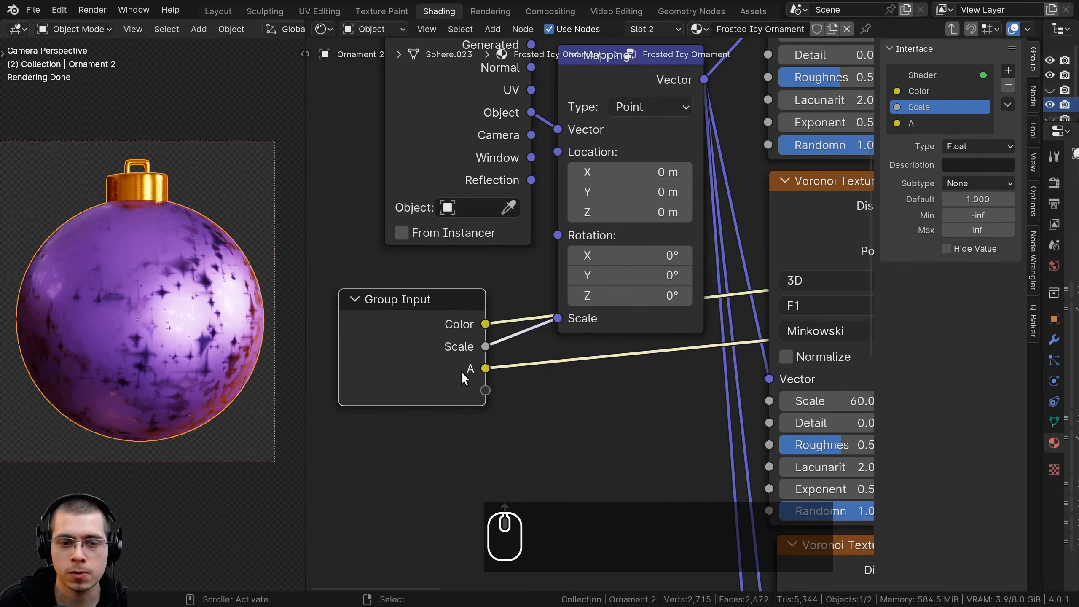
click(916, 123)
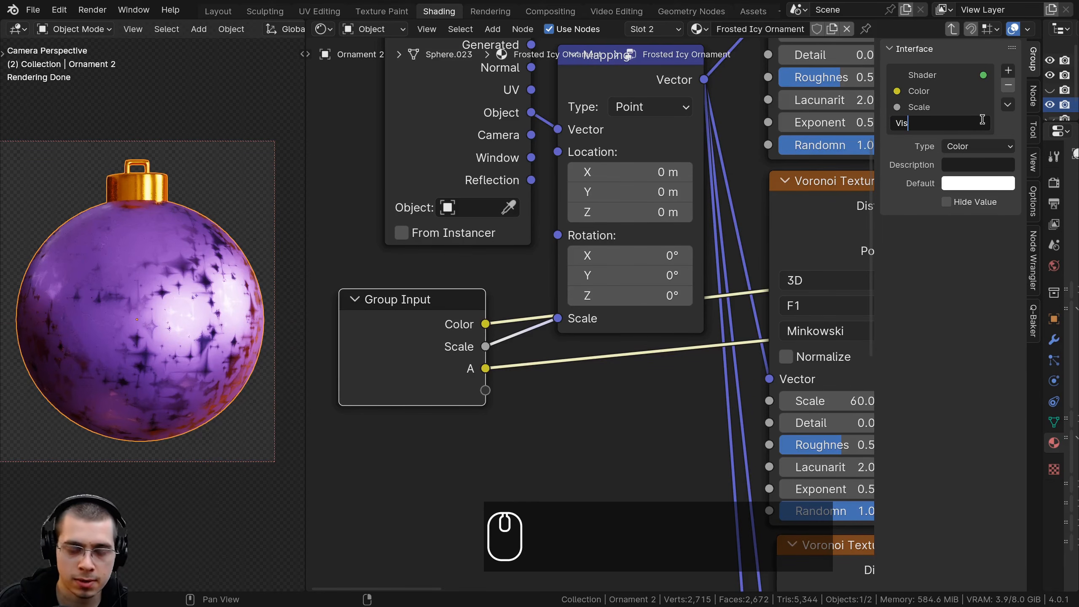
text(ibility)
key(Return)
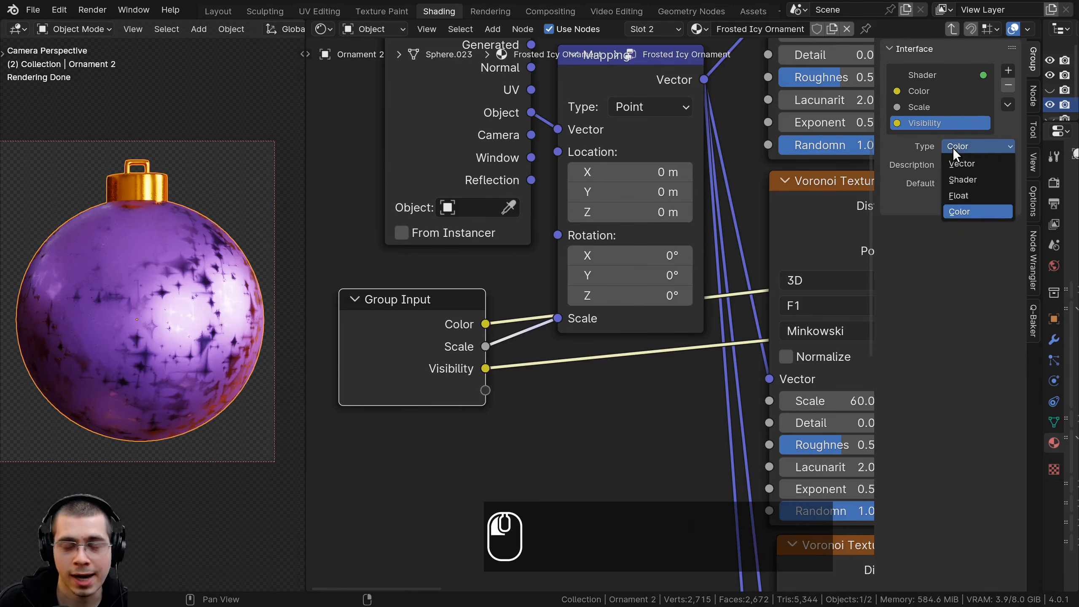
click(966, 195)
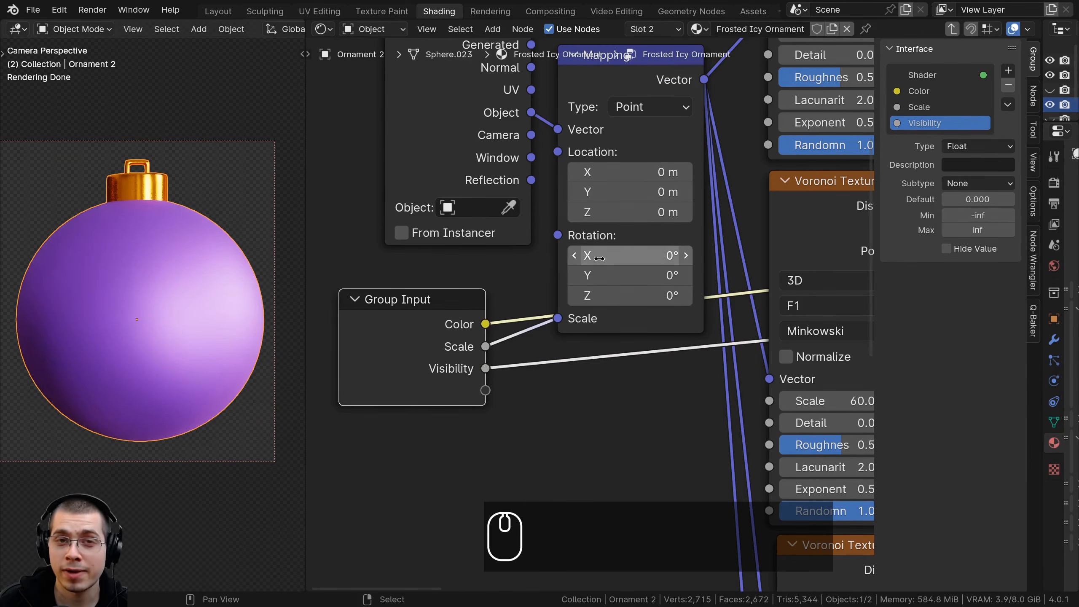
middle_drag(599, 255, 581, 255)
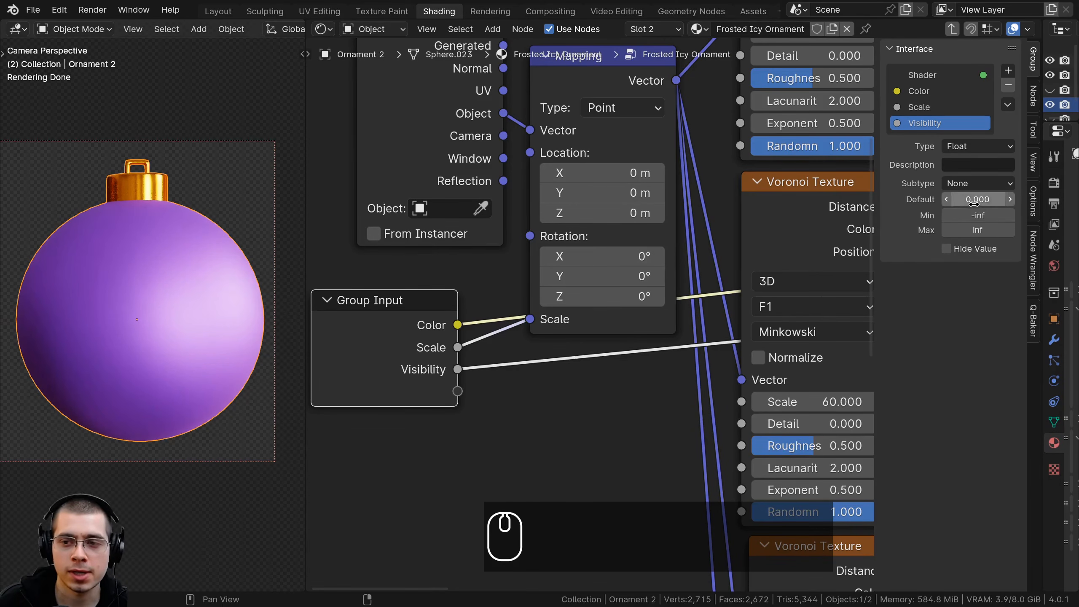
key(Escape)
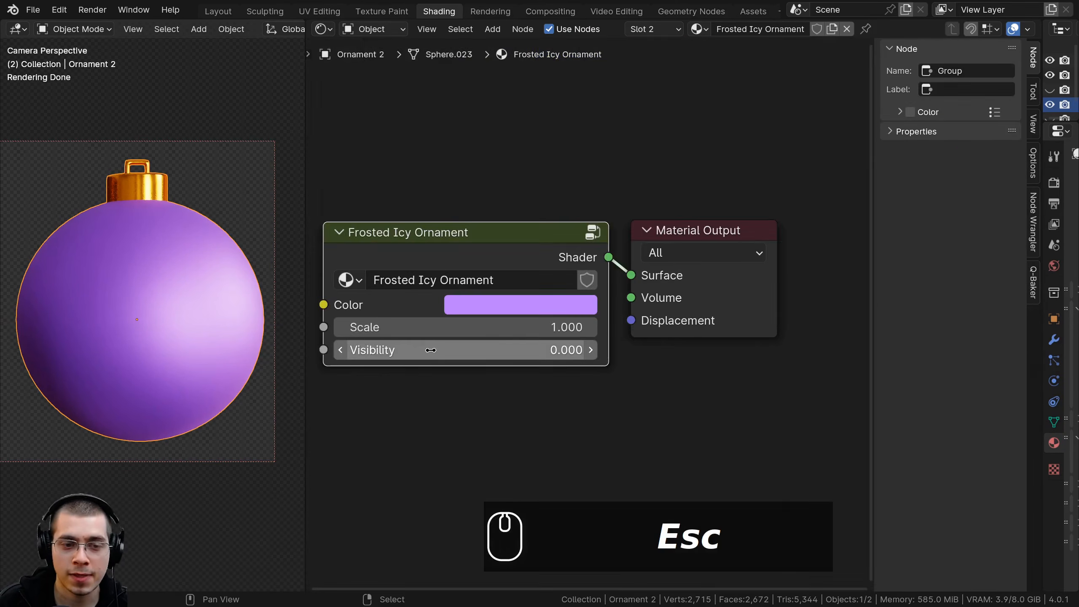
Set the Frosted Icy Ornament node's Visibility to 1
click(436, 343)
text(1)
key(Return)
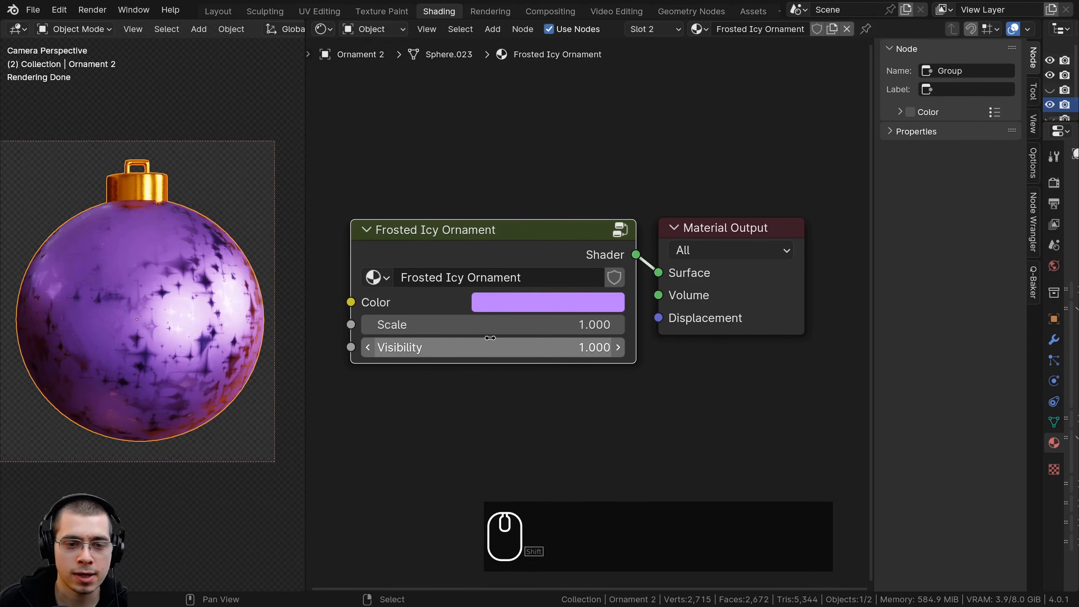
shift+drag(477, 346, 489, 311)
click(503, 277)
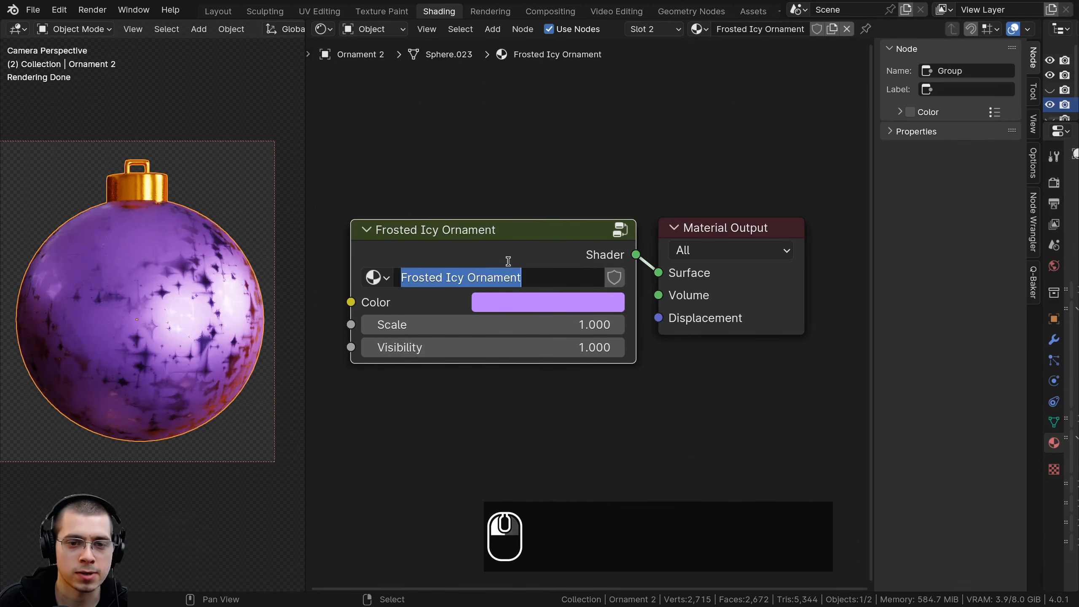
Enter the group and expose the Value of the Hue/Saturation/Value node before the Principled BSDF as a group input
key(Tab)
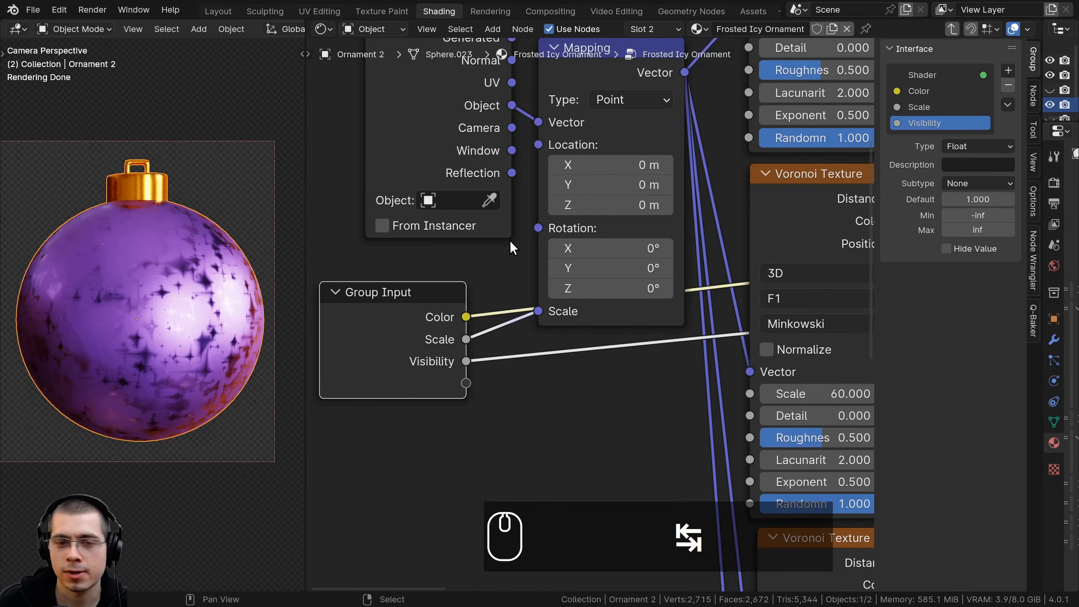
scroll(548, 319, down, 5)
middle_drag(595, 334, 172, 320)
middle_drag(865, 340, 592, 398)
scroll(546, 260, up, 4)
click(548, 262)
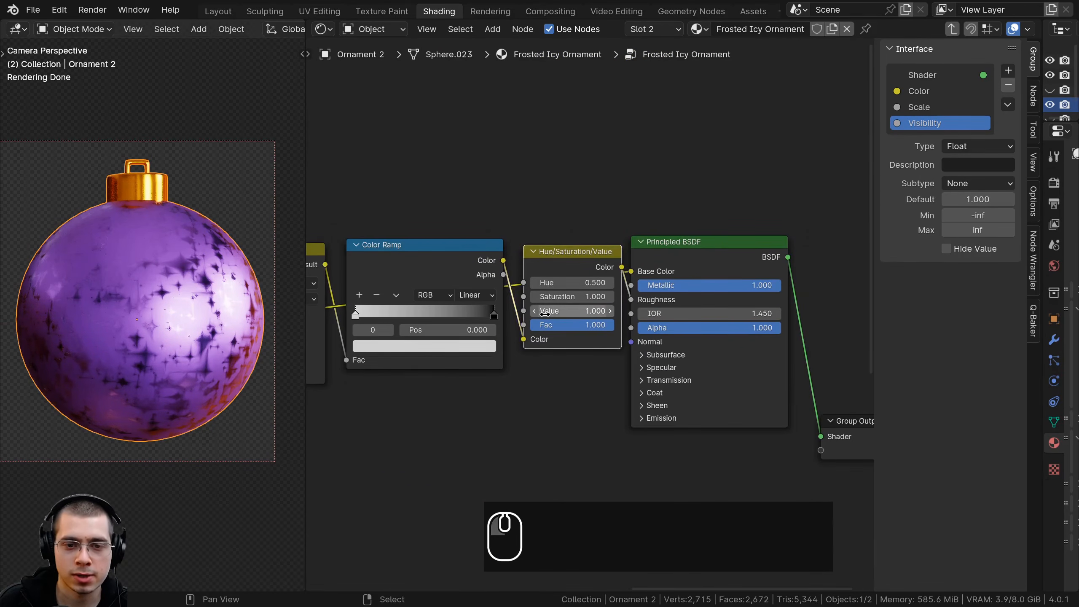
drag(524, 310, 519, 483)
drag(530, 443, 528, 442)
scroll(528, 442, up, 1)
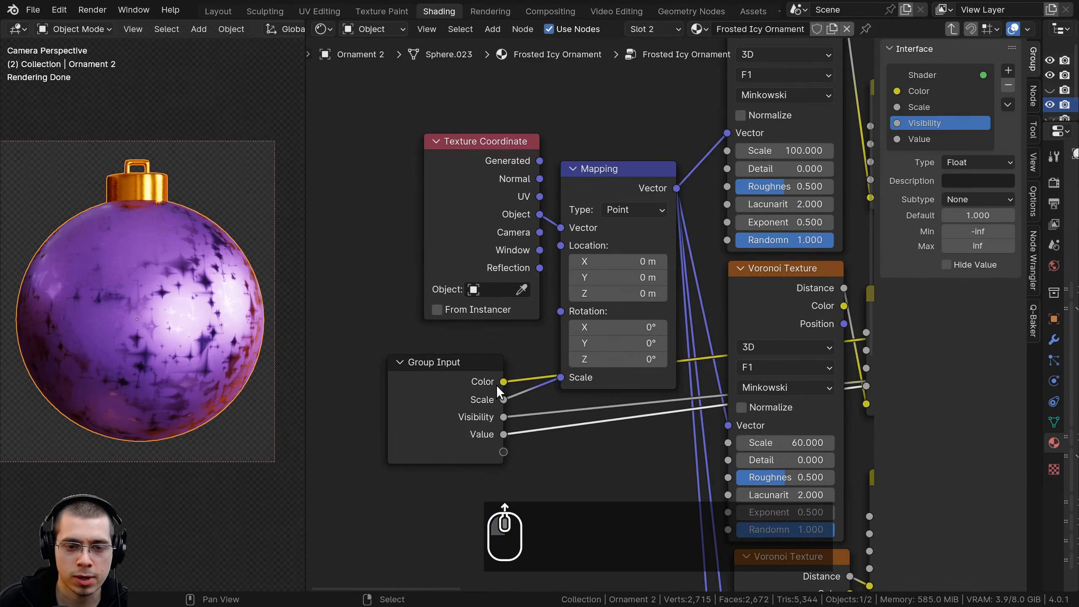
Rename the group's Value input as Roughness
click(935, 142)
text(Roughness)
key(Return)
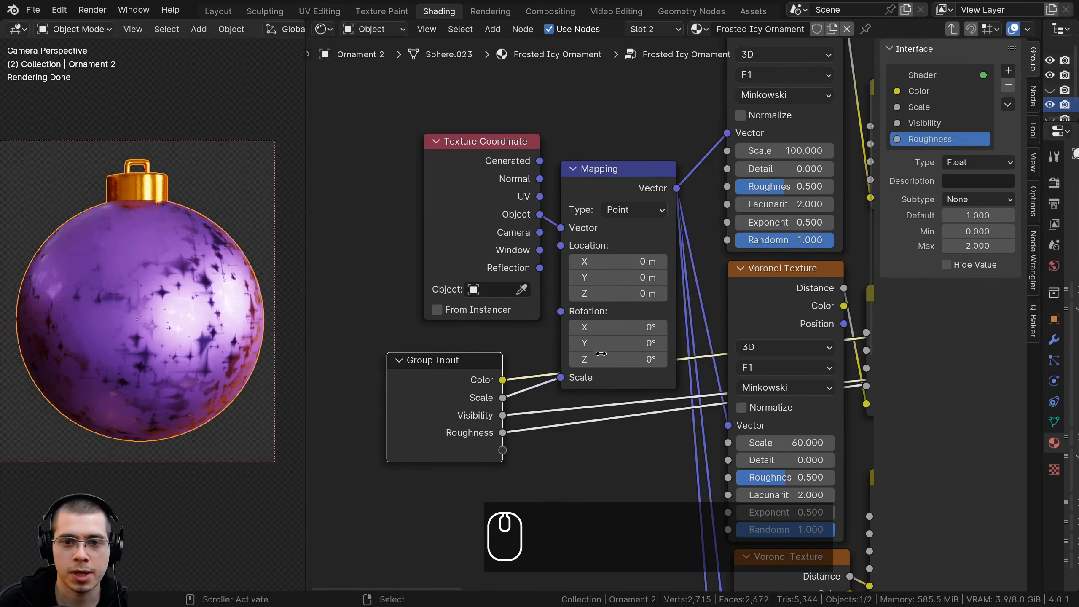
Try out different settings on the upper Voronoi Texture nodes inside the group
scroll(611, 316, down, 1)
scroll(610, 312, down, 1)
drag(640, 170, 669, 171)
middle_drag(643, 166, 632, 211)
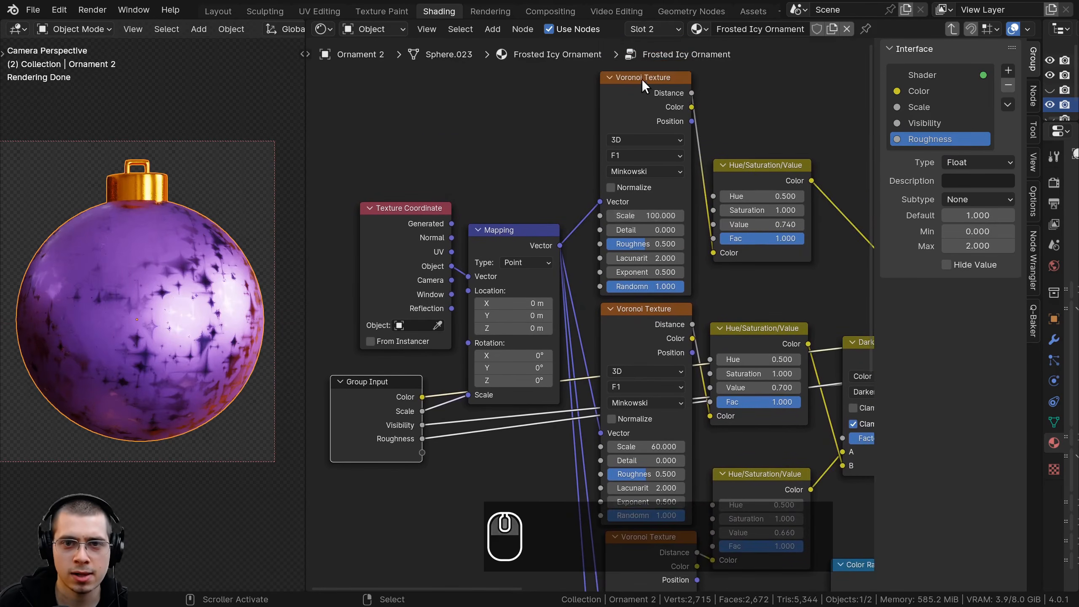
middle_drag(667, 288, 653, 93)
mouse_move(633, 252)
mouse_down()
mouse_move(655, 251)
mouse_move(629, 252)
mouse_up()
right_click(629, 251)
drag(642, 478, 642, 478)
scroll(646, 348, down, 1)
Try out a different Scale on the Noise Texture node
middle_drag(646, 349, 673, 131)
click(647, 343)
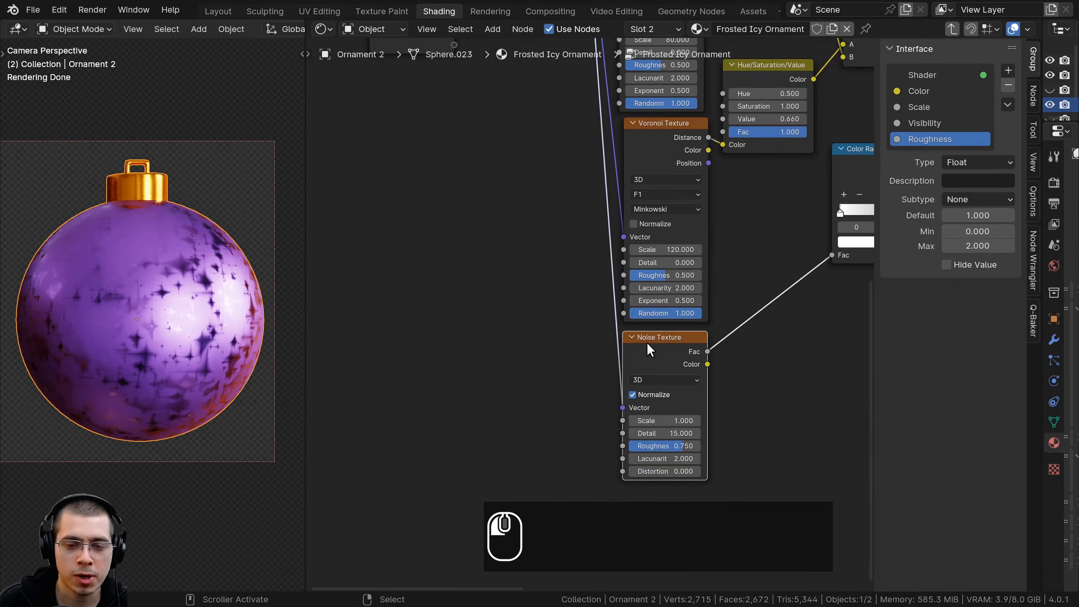
drag(667, 421, 659, 421)
right_click(658, 421)
scroll(519, 159, down, 1)
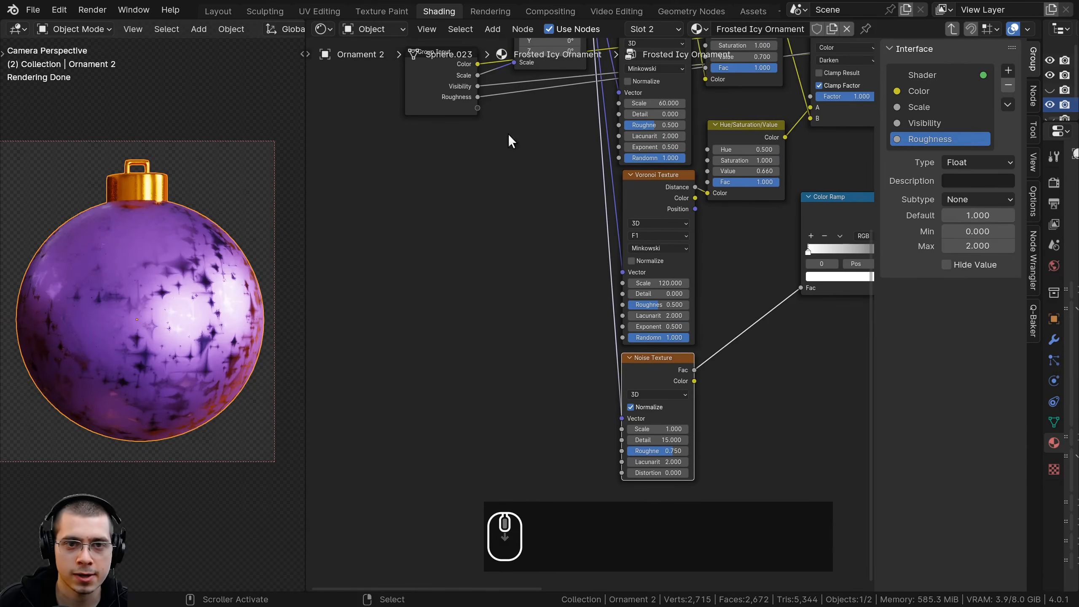
Move the Group Input node near the Noise Texture and expose the texture's Scale as a group input named Noise Scale
drag(457, 106, 468, 310)
scroll(628, 394, up, 2)
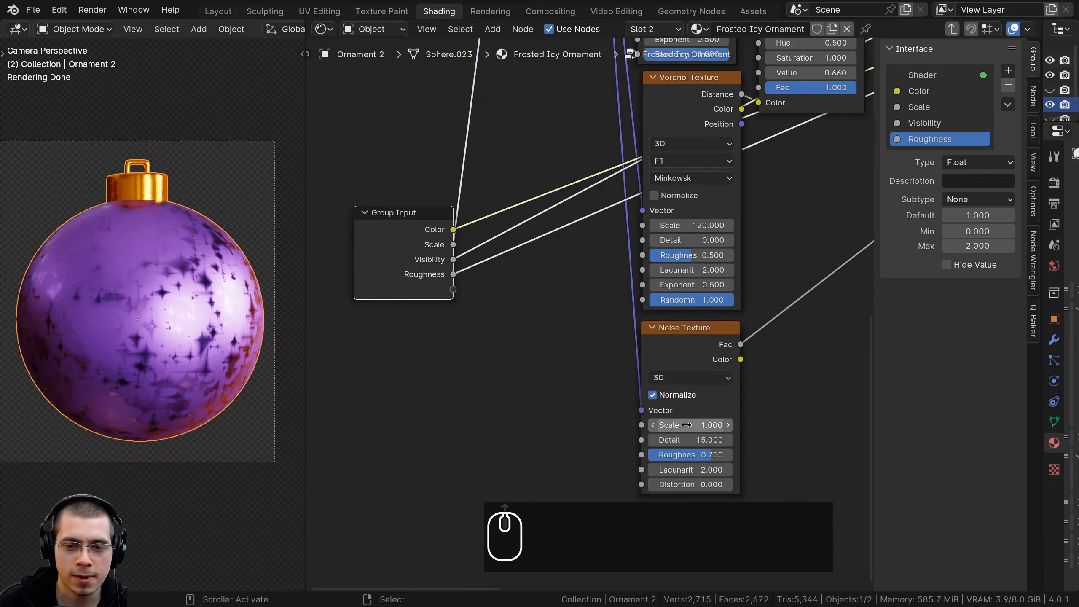
drag(641, 425, 453, 289)
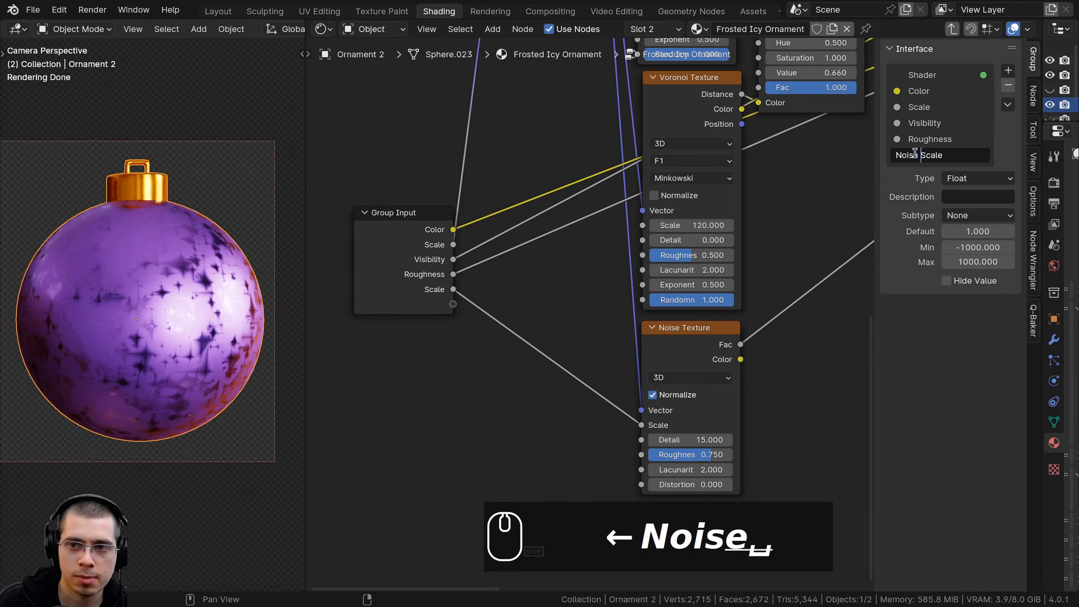
middle_drag(585, 291, 570, 288)
Try out further values on the nodes that shape the Voronoi pattern inside the group
scroll(586, 319, down, 2)
middle_drag(620, 261, 609, 346)
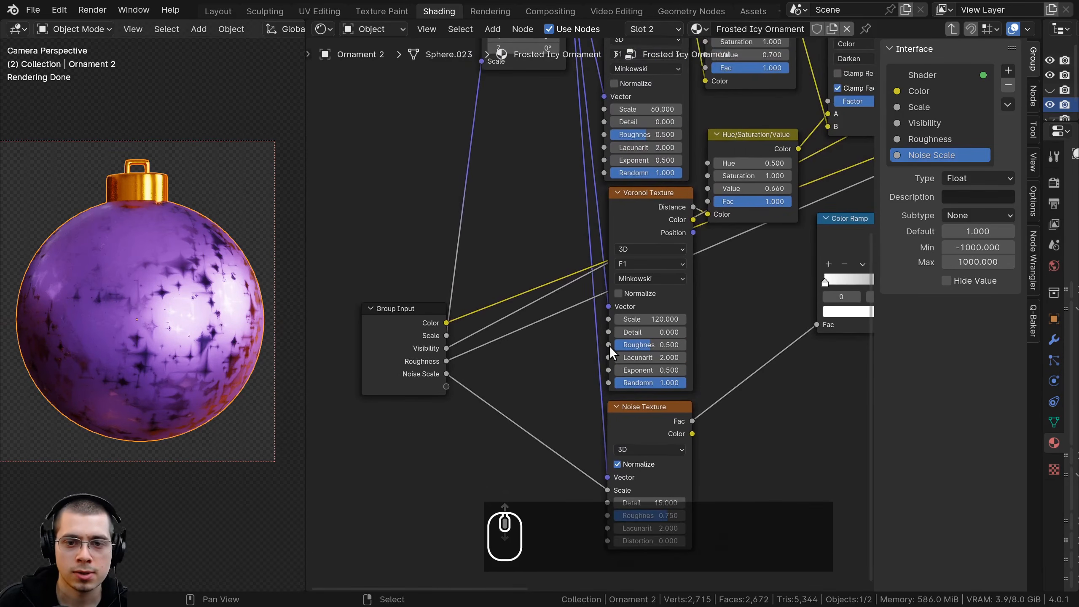
scroll(636, 319, up, 2)
drag(633, 350, 684, 350)
right_click(684, 349)
middle_drag(633, 323, 583, 544)
mouse_move(582, 282)
mouse_down()
mouse_move(616, 283)
mouse_move(583, 283)
mouse_up()
right_click(583, 283)
Move the Group Input node back up beside the Mapping node and try out another Value on the middle Hue/Saturation/Value node
middle_drag(456, 69, 560, 222)
scroll(559, 285, down, 2)
middle_drag(558, 298, 553, 187)
drag(382, 471, 399, 224)
scroll(720, 251, up, 1)
drag(790, 187, 808, 187)
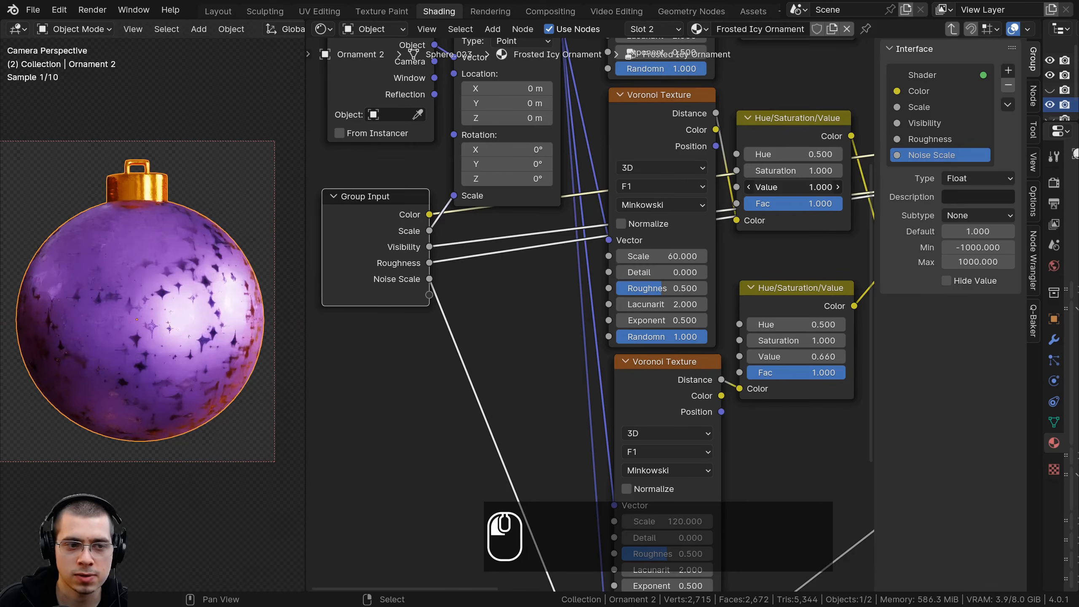
drag(431, 230, 388, 233)
click(382, 244)
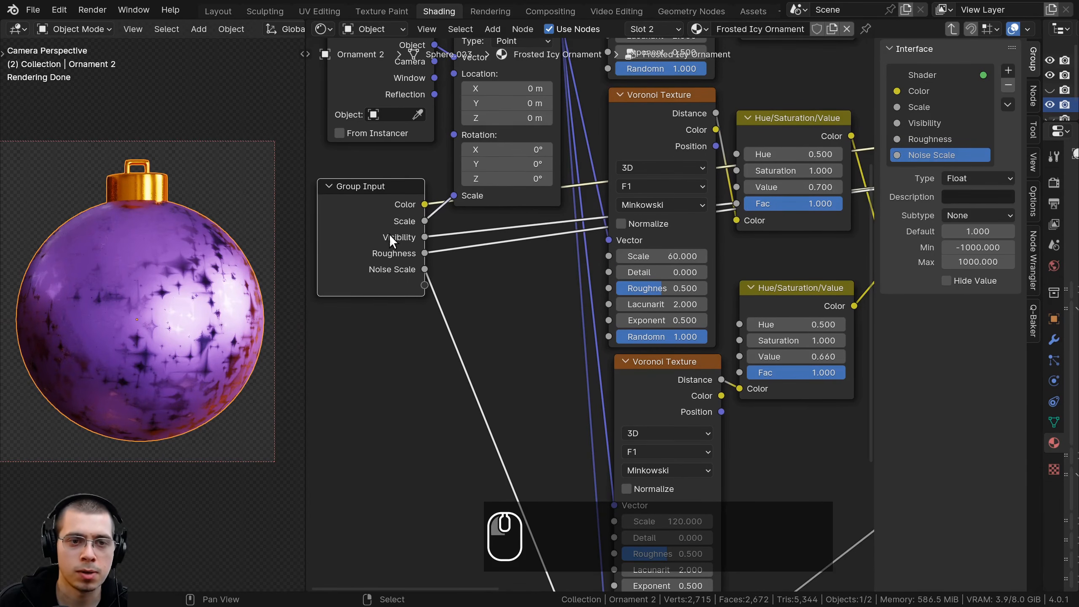
middle_drag(397, 241, 402, 251)
Hide the node editor's sidebar and return to the material level
key(n)
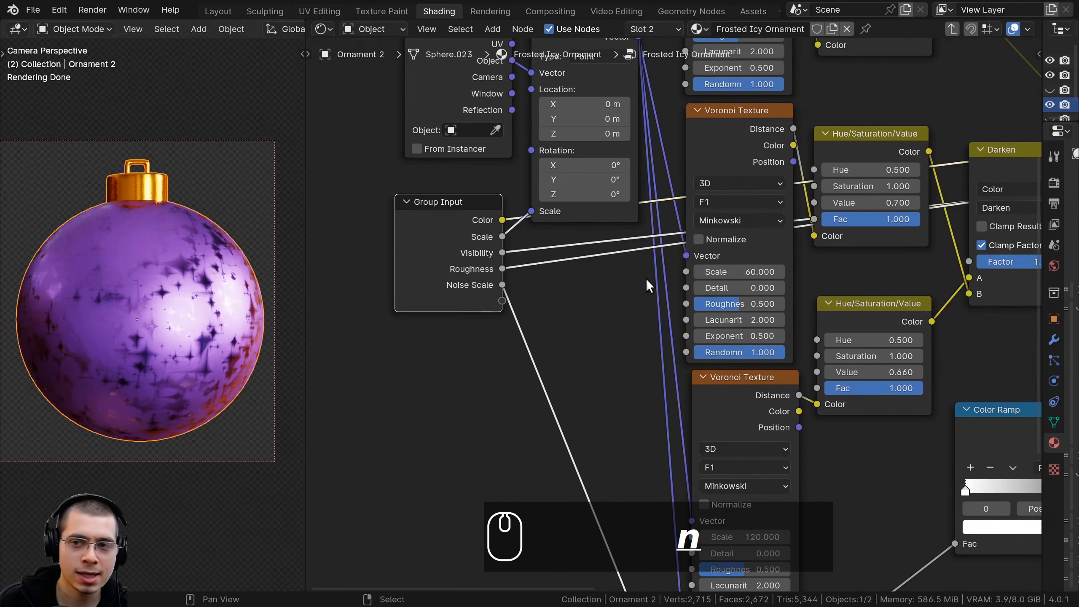
middle_drag(590, 288, 576, 280)
key(Tab)
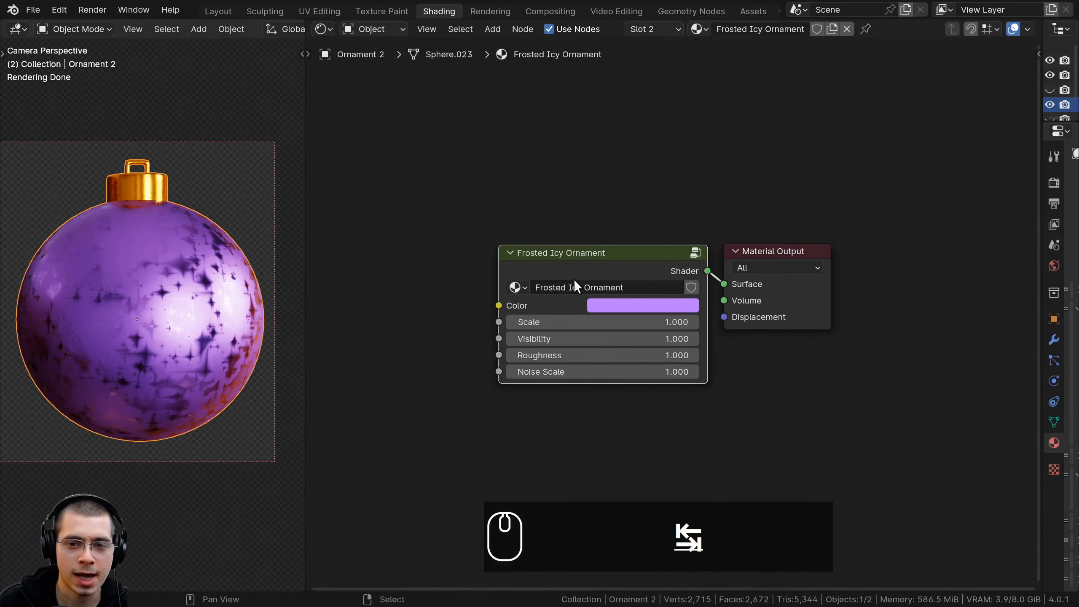
scroll(574, 279, up, 4)
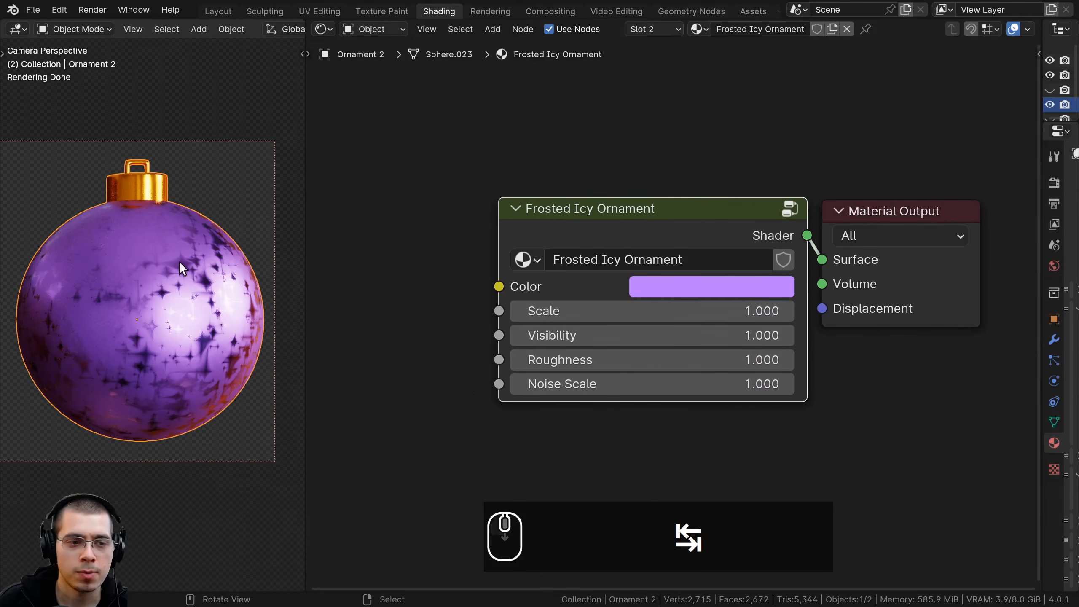
Try out different Color, Scale, Roughness and Noise Scale values on the Frosted Icy Ornament group node
shift+middle_drag(155, 258, 157, 251)
drag(624, 310, 625, 311)
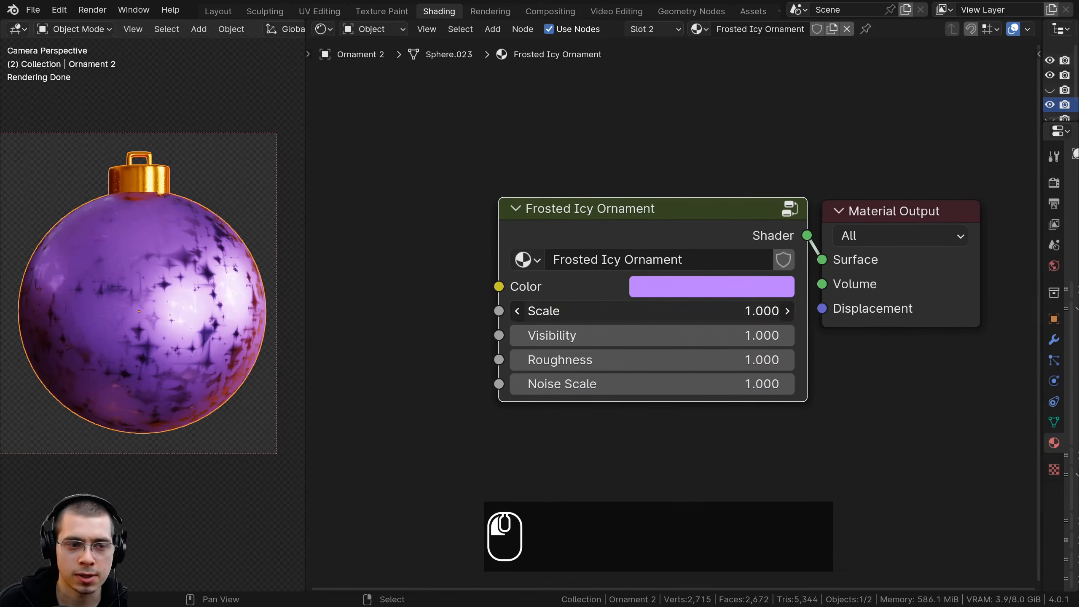
click(648, 292)
mouse_move(783, 353)
mouse_down()
mouse_move(645, 327)
mouse_move(712, 400)
mouse_move(743, 370)
mouse_move(788, 359)
mouse_up()
drag(628, 313, 616, 384)
right_click(628, 312)
right_click(627, 313)
right_click(609, 356)
right_click(616, 384)
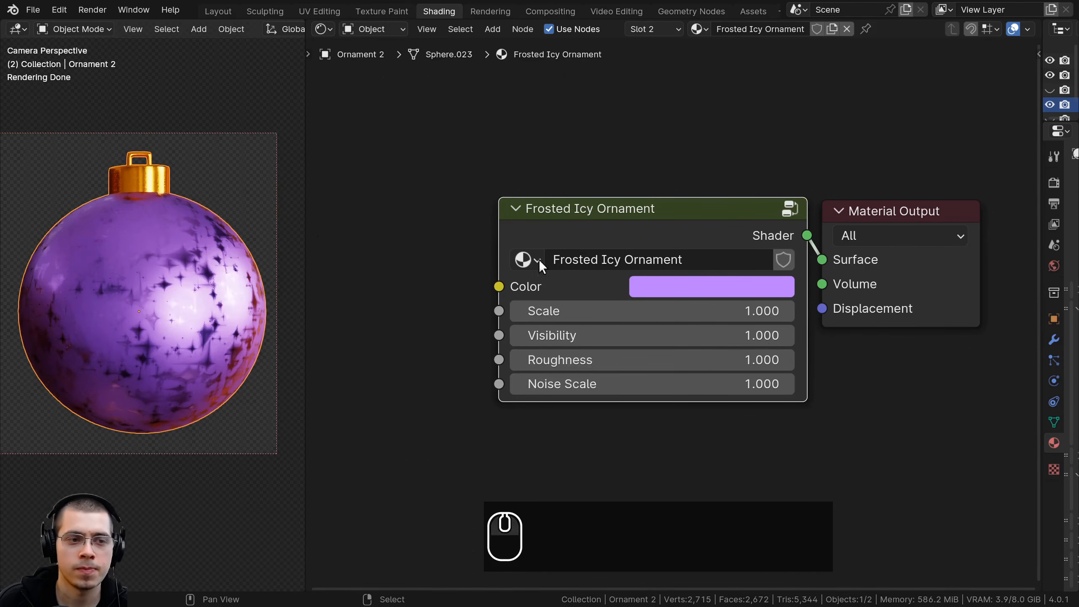
Unhide all the ornaments and widen the 3D viewport so the three of them fit
scroll(234, 332, down, 1)
key(alt+h)
scroll(199, 225, down, 2)
key(a)
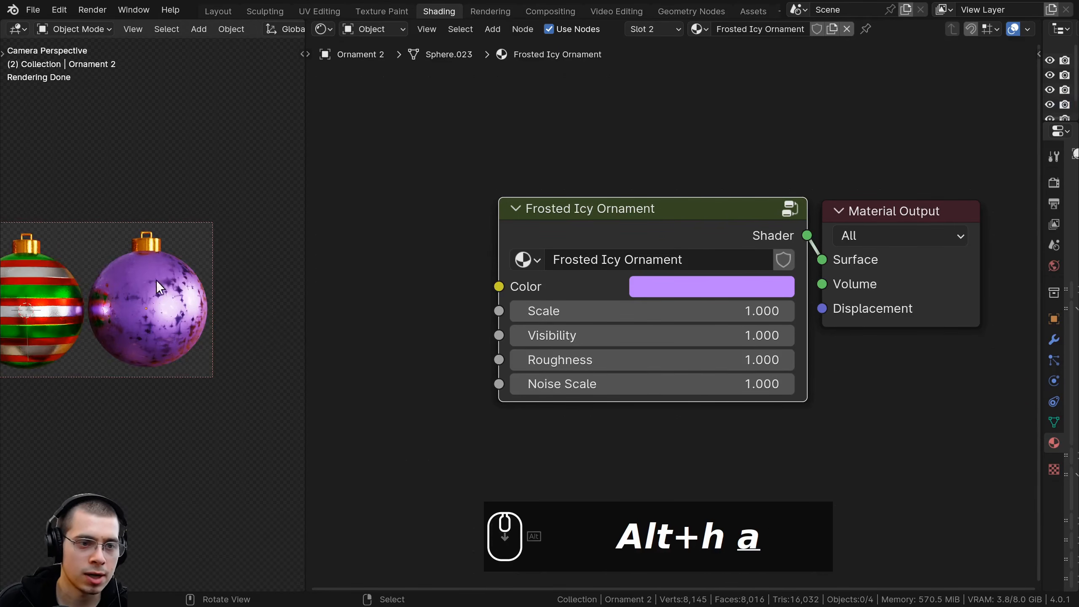
shift+middle_drag(228, 271, 277, 272)
drag(311, 261, 577, 297)
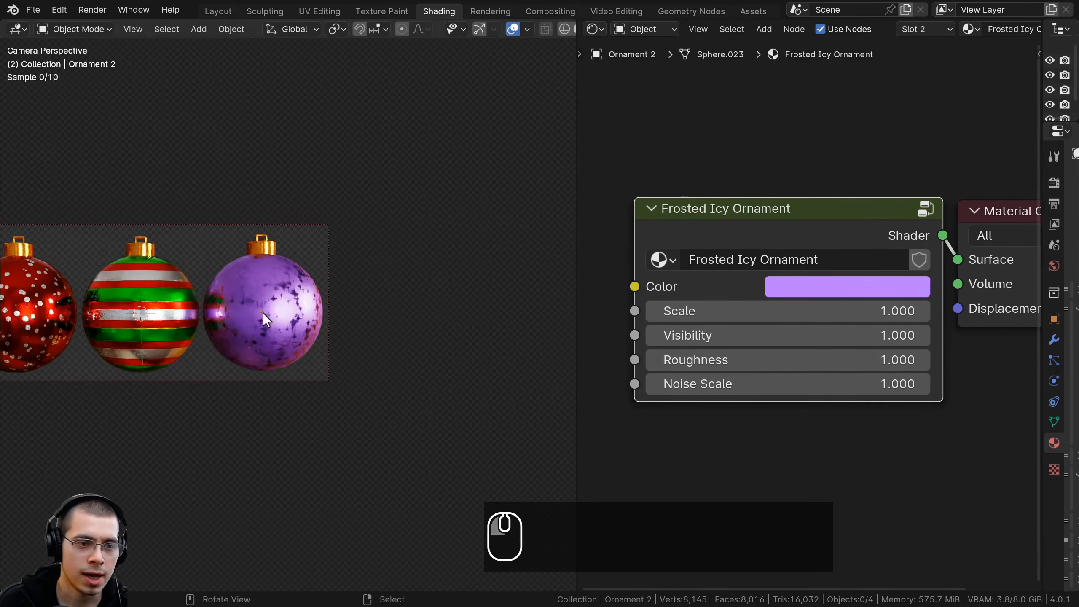
Select the red dotted ornament, frame the view and save the file
shift+click(91, 320)
key(Home)
key(ctrl+s)
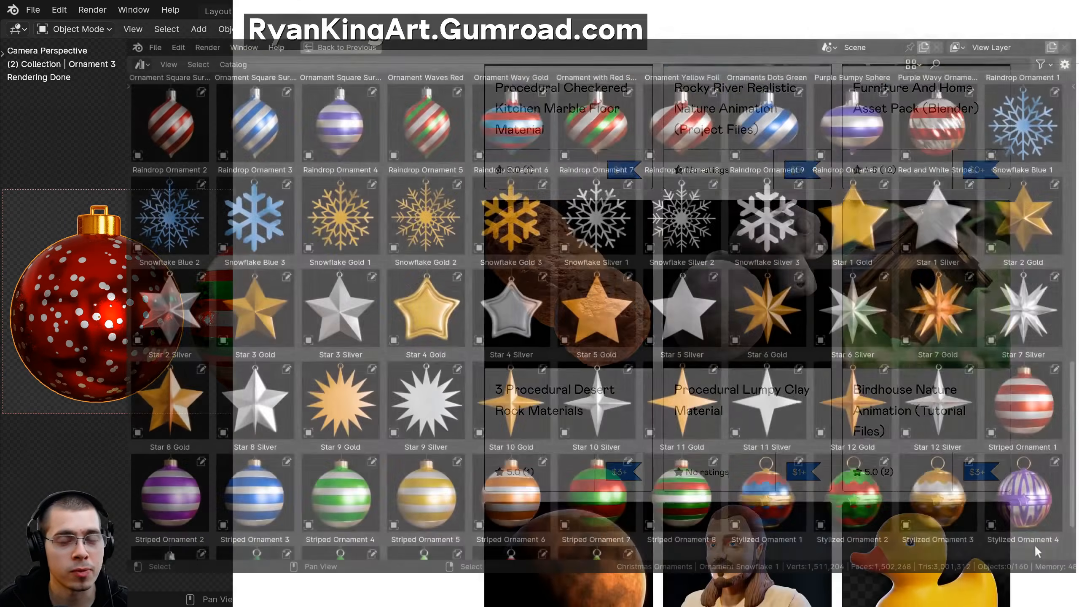
Browse the Christmas ornament asset library and place an ornament from it on the wooden table
scroll(1036, 512, up, 10)
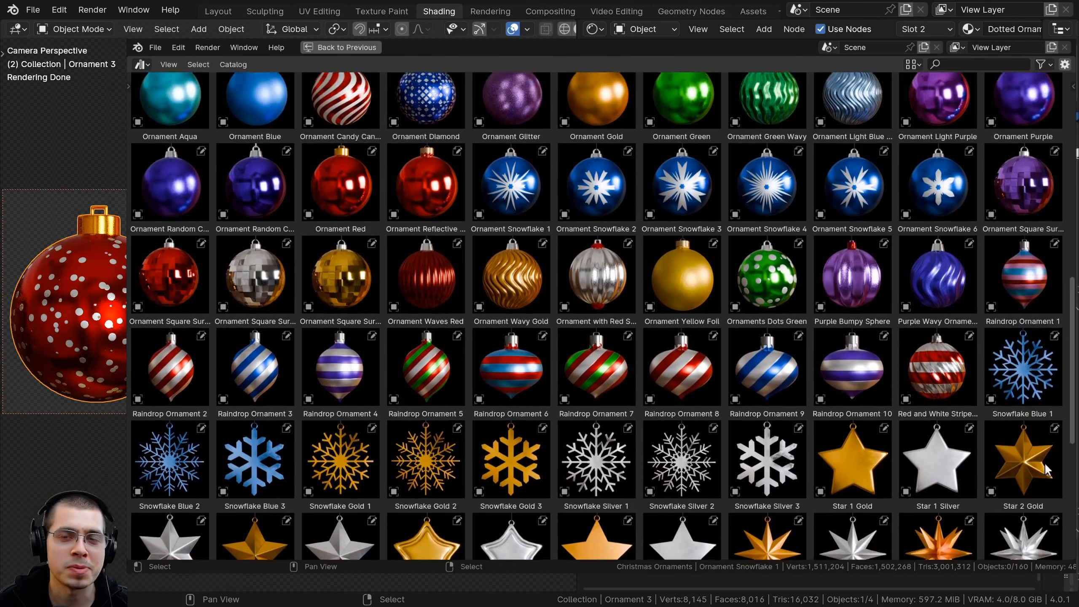
scroll(1060, 430, up, 3)
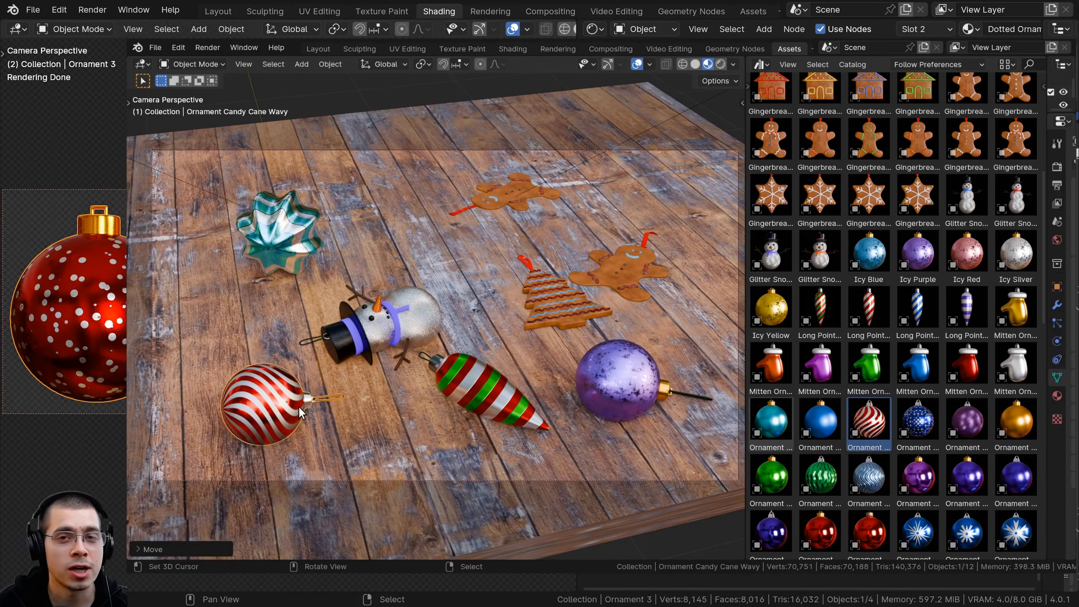
drag(820, 317, 666, 225)
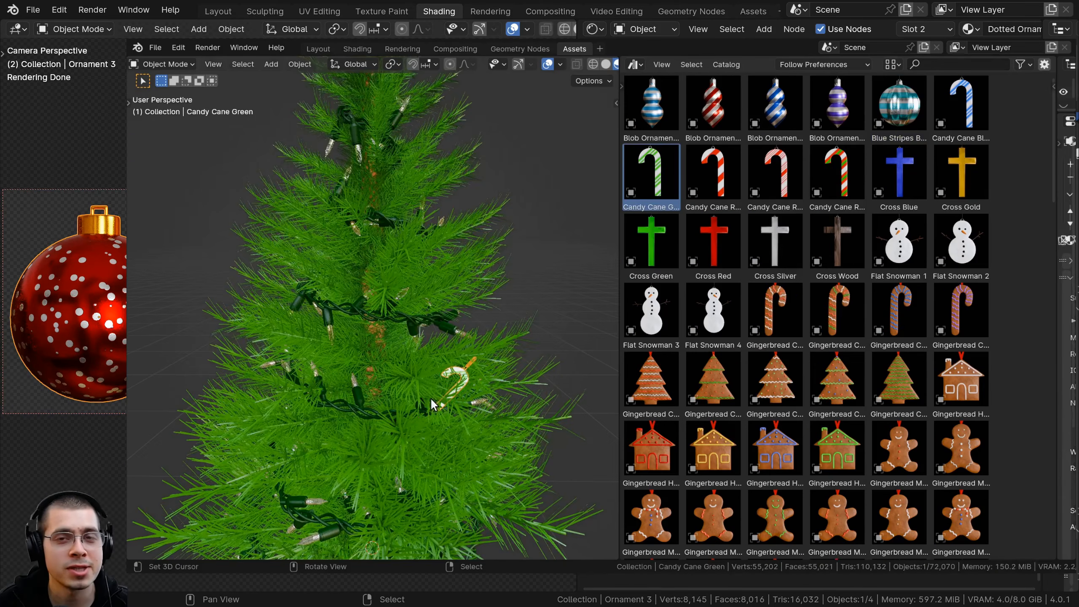
Place the Flat Snowman 4 asset on the Christmas tree and adjust the placed ornament's position and Z rotation
drag(713, 310, 410, 370)
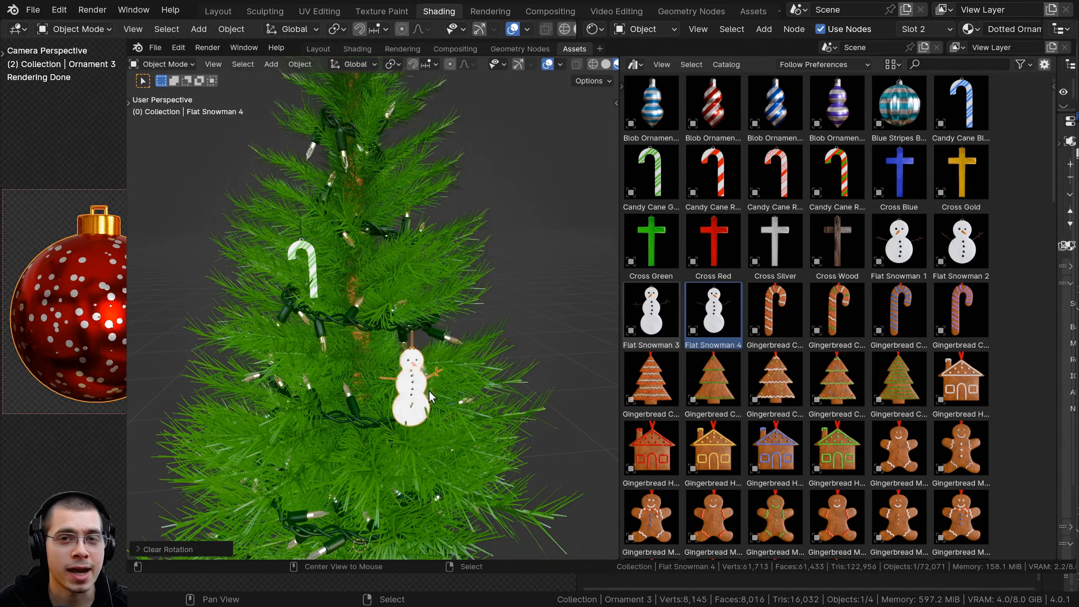
key(g)
click(408, 314)
middle_drag(408, 314, 459, 314)
key(g)
click(495, 318)
key(r)
key(z)
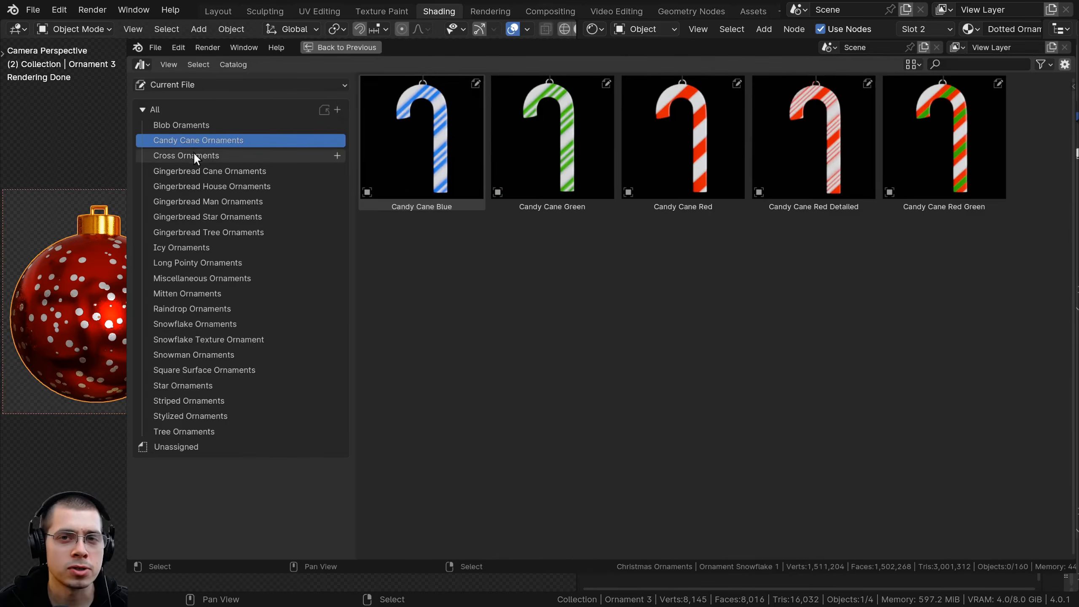
Browse the ornament asset catalogs from Cross Ornaments through Icy Ornaments to Mitten Ornaments
click(195, 156)
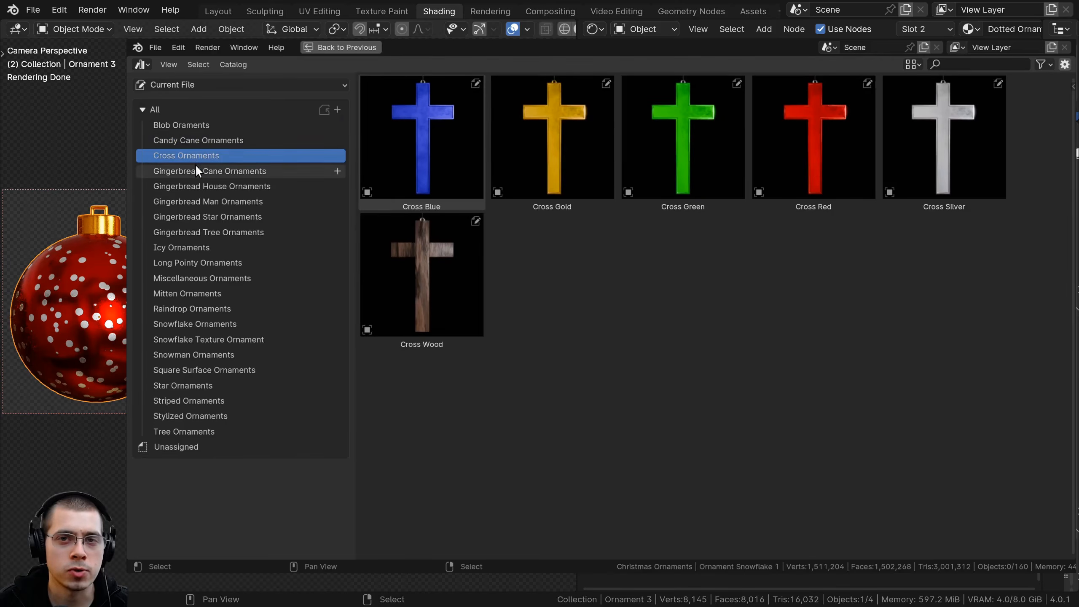
click(196, 171)
click(196, 202)
click(196, 217)
click(192, 233)
click(194, 248)
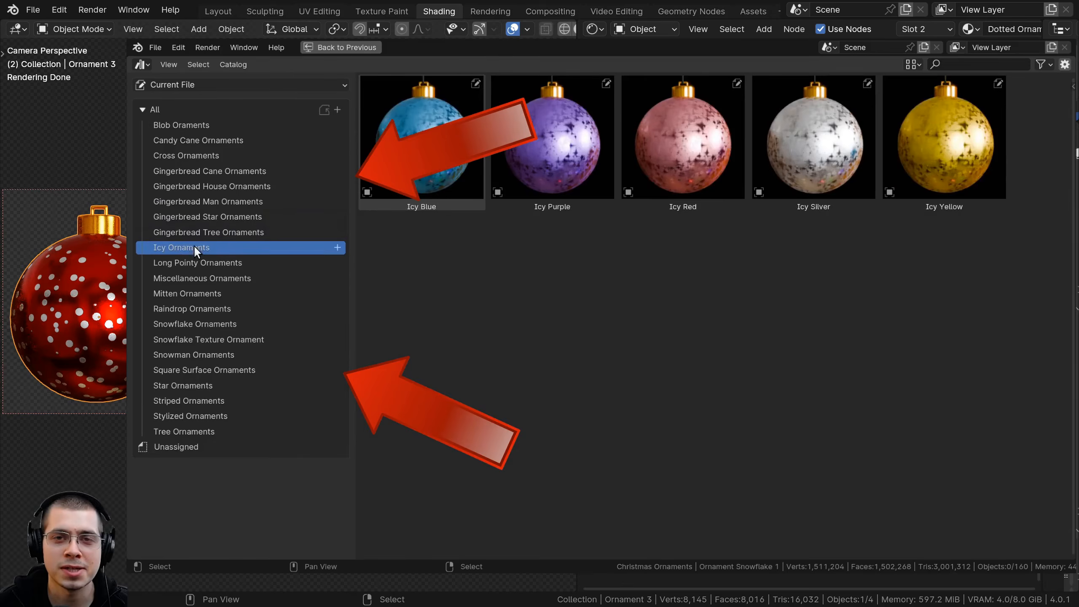
click(194, 262)
click(194, 278)
click(194, 293)
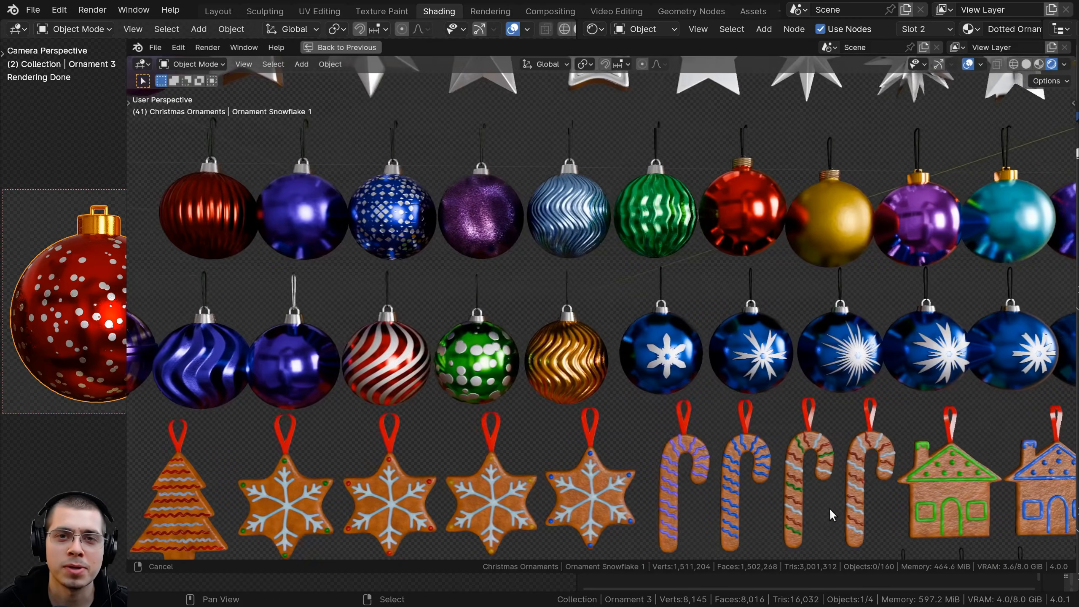
Look over the rows of modelled ornaments, the procedural material library and the Christmas tutorial playlist
shift+middle_drag(829, 509, 697, 506)
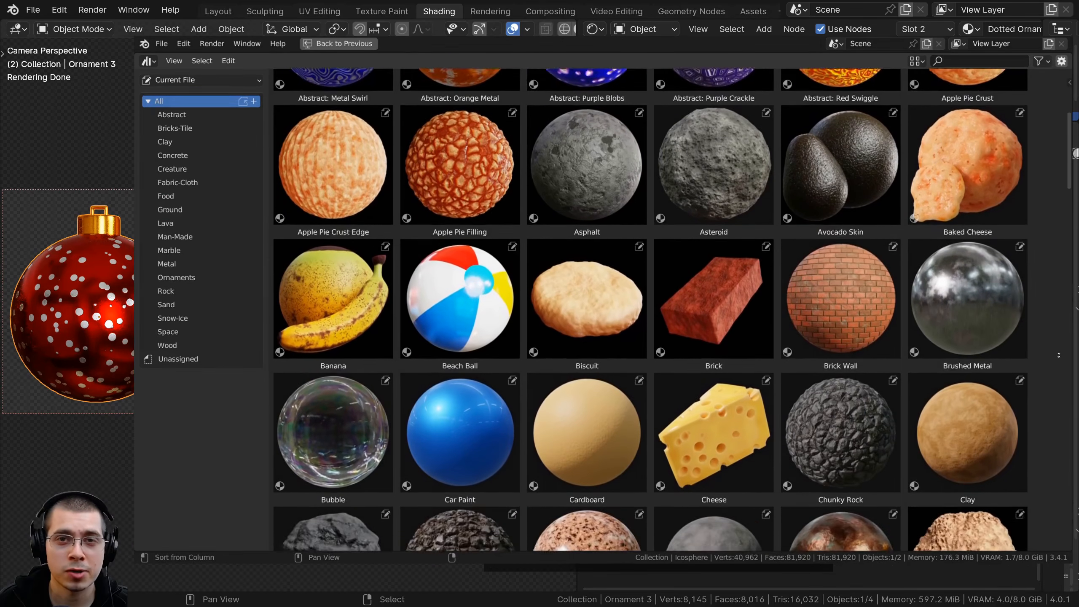
scroll(1059, 355, down, 10)
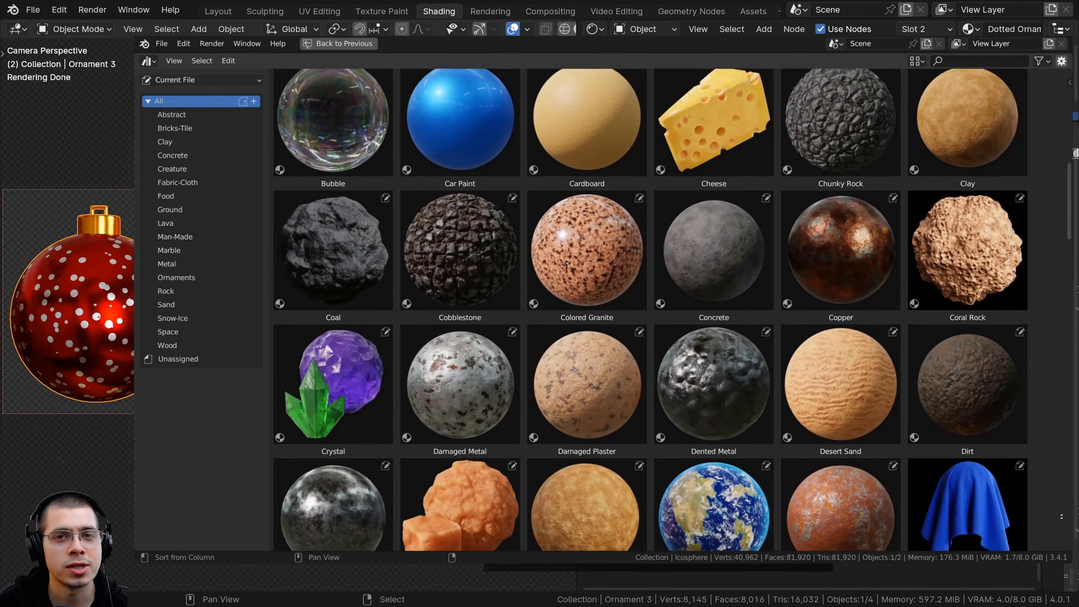
middle_drag(1061, 516, 1051, 87)
drag(1052, 88, 1050, 70)
scroll(787, 318, down, 2)
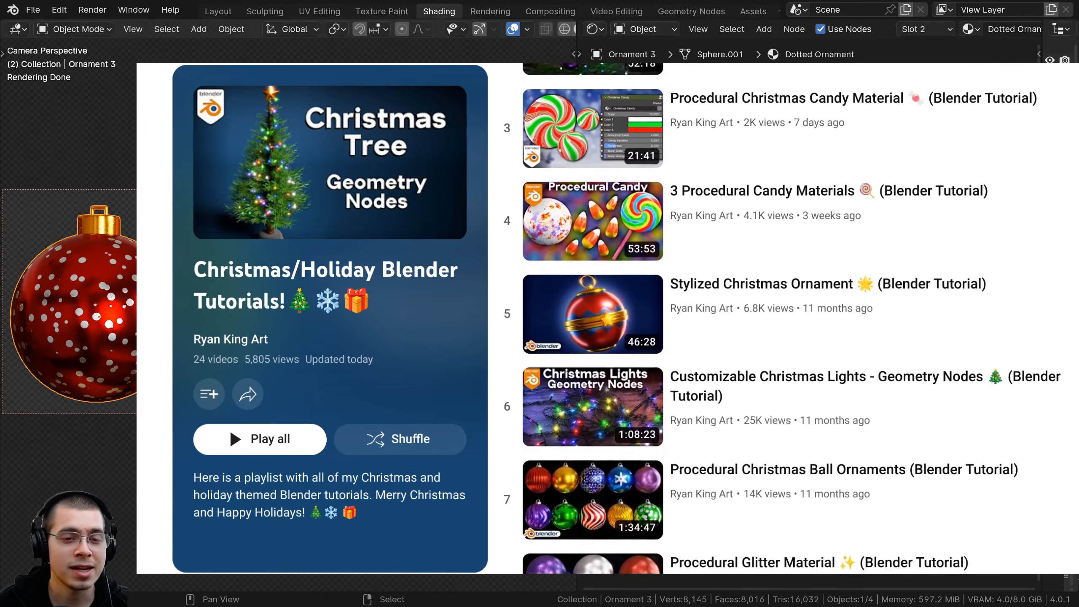